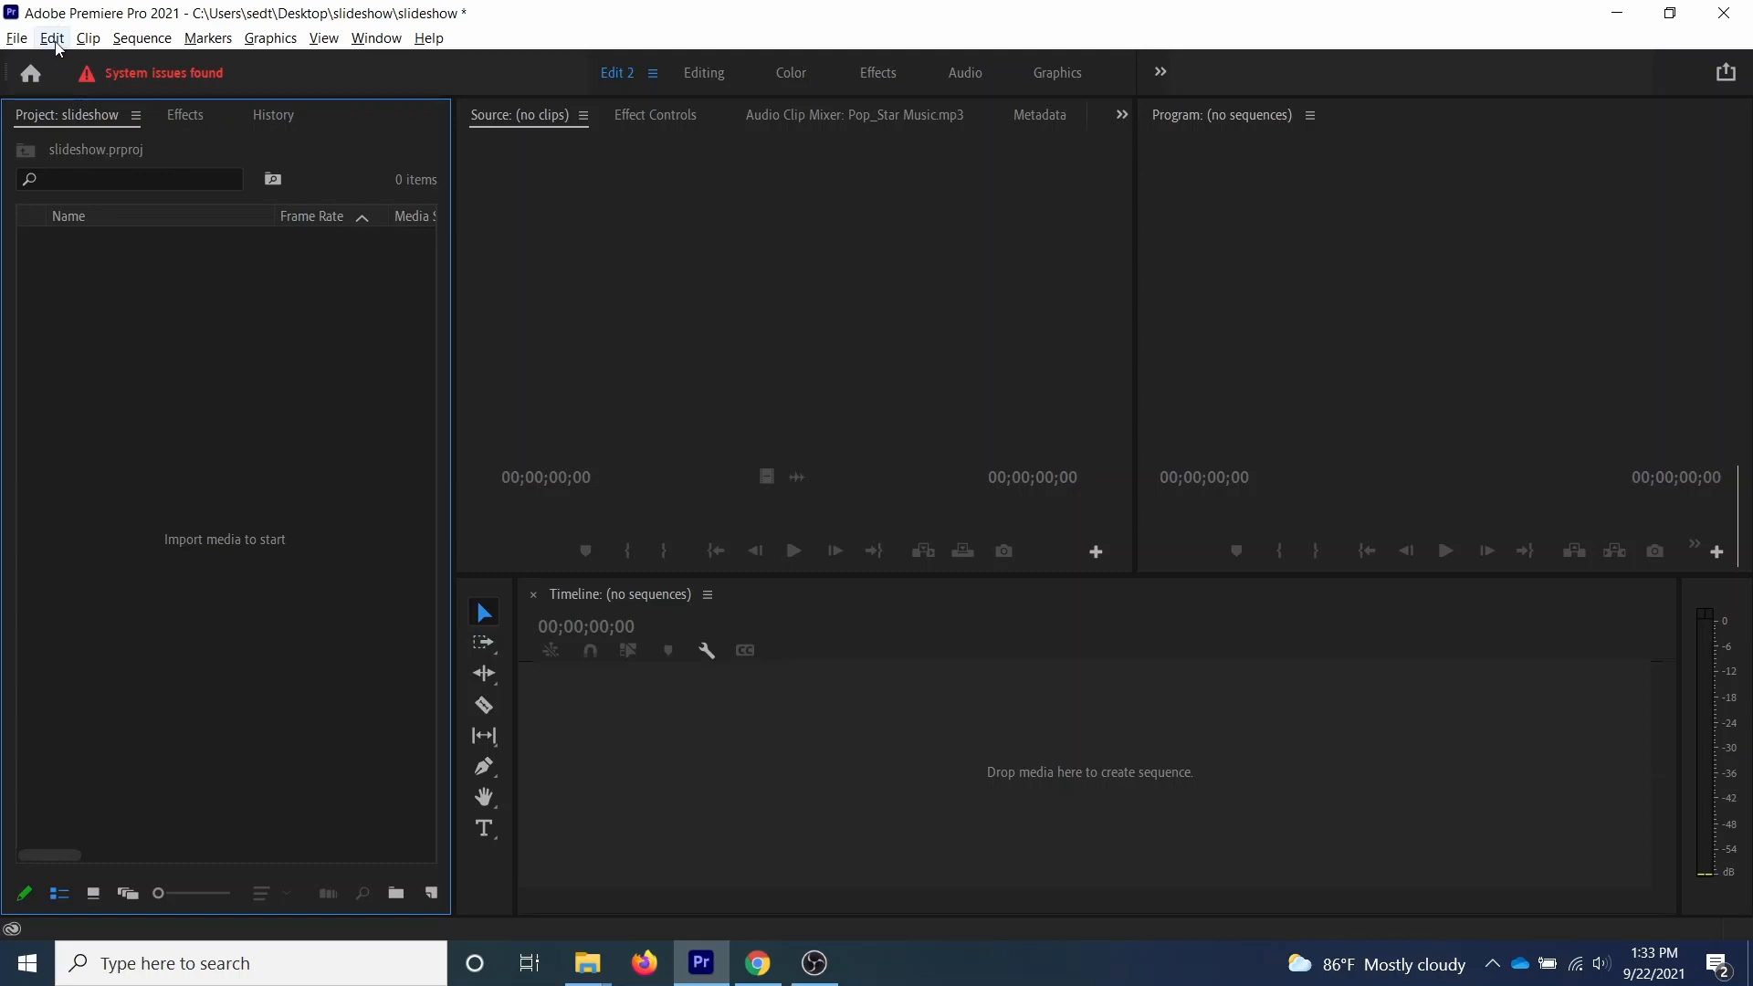
# In the Timeline preferences, enable setting focus on the Timeline for Insert/Overwrite edits and snapping the playhead when Snap is enabled.
pyautogui.click(52, 39)
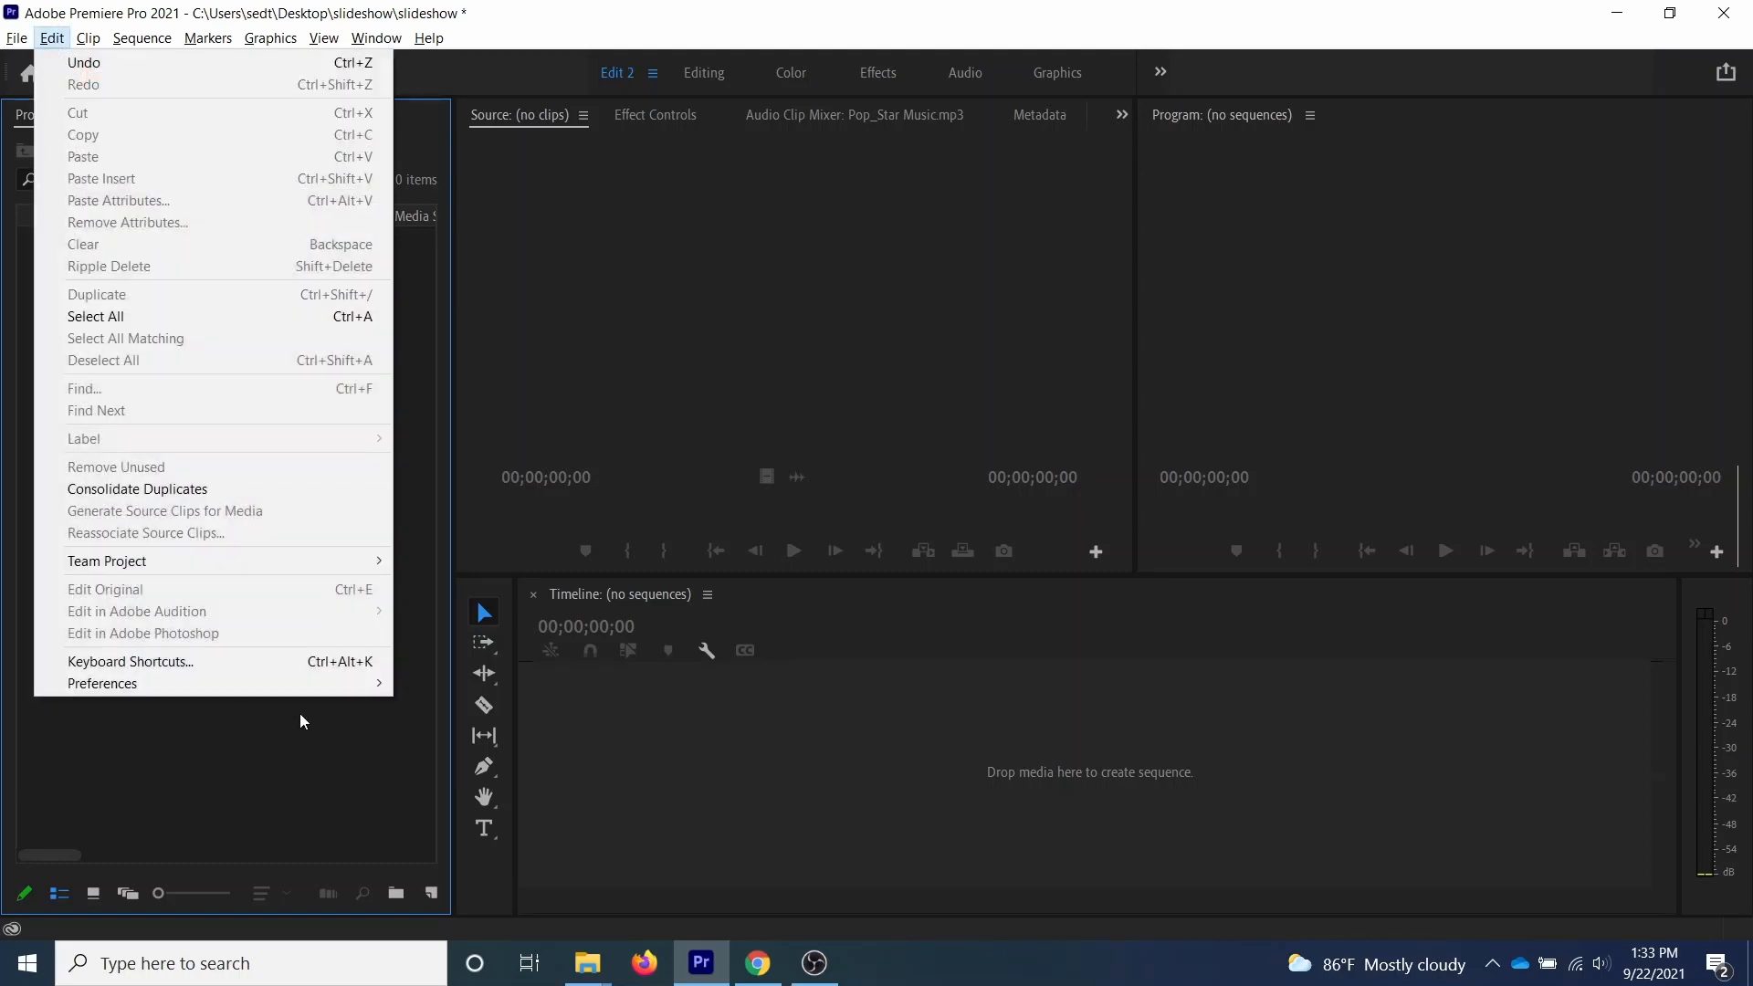
pyautogui.moveTo(314, 688)
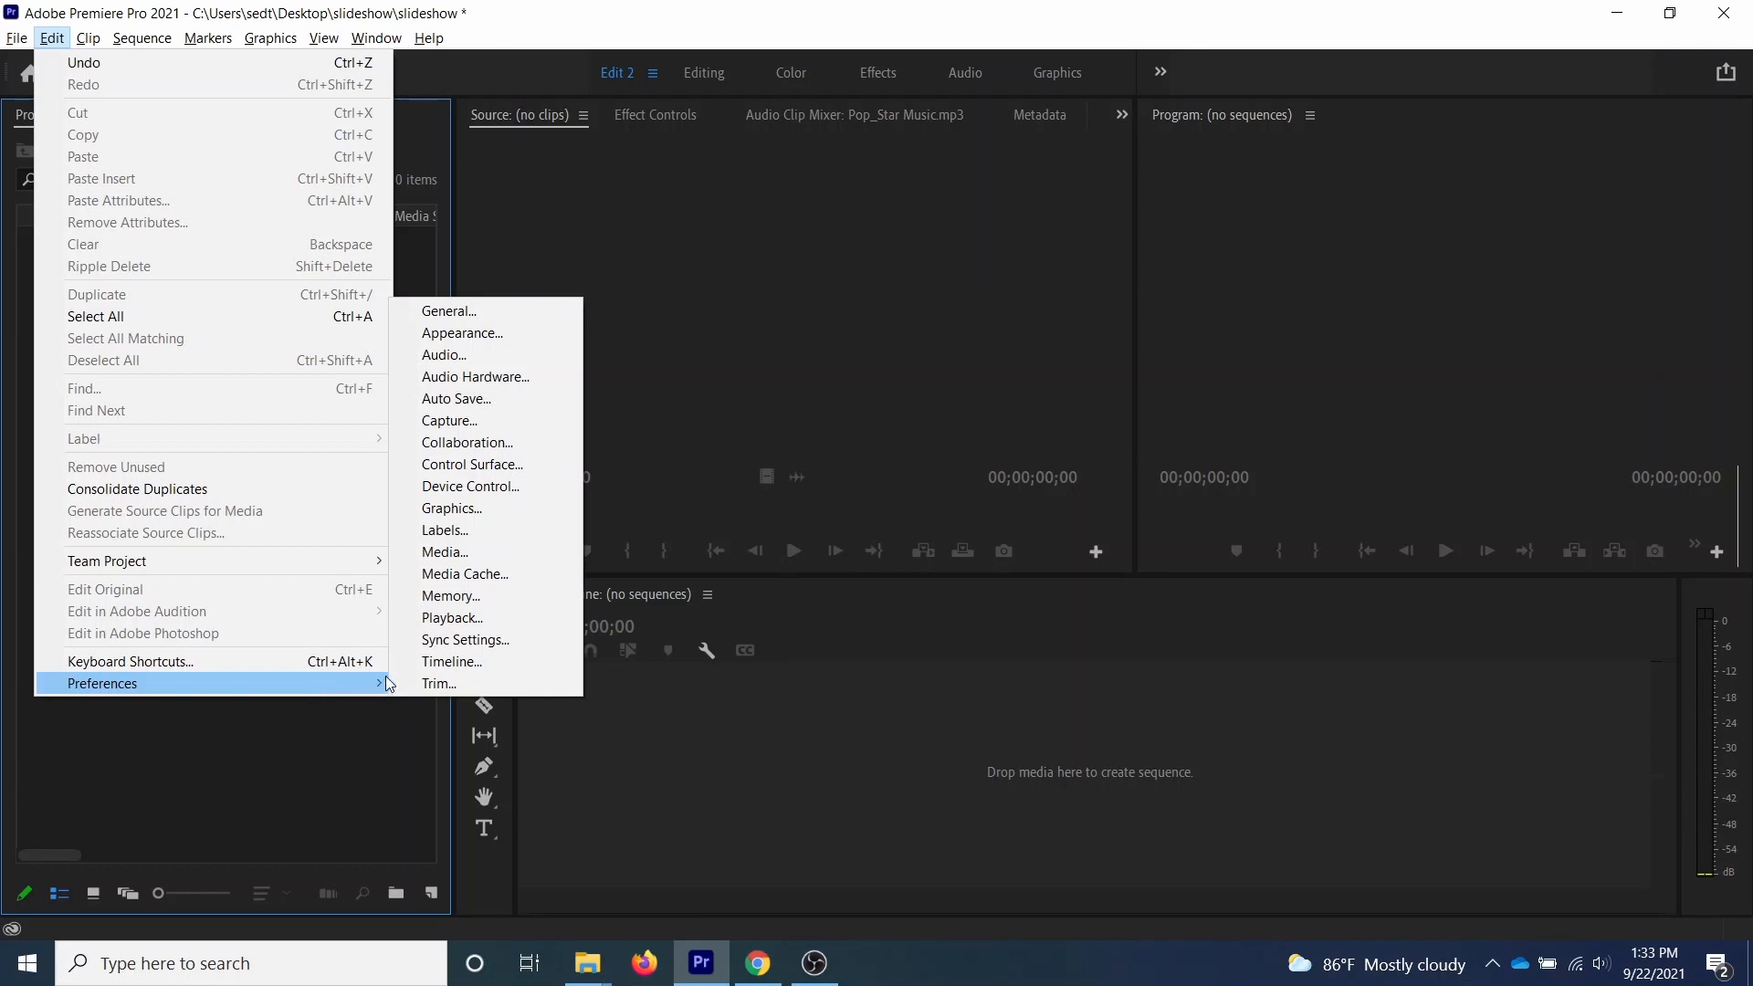
pyautogui.click(441, 665)
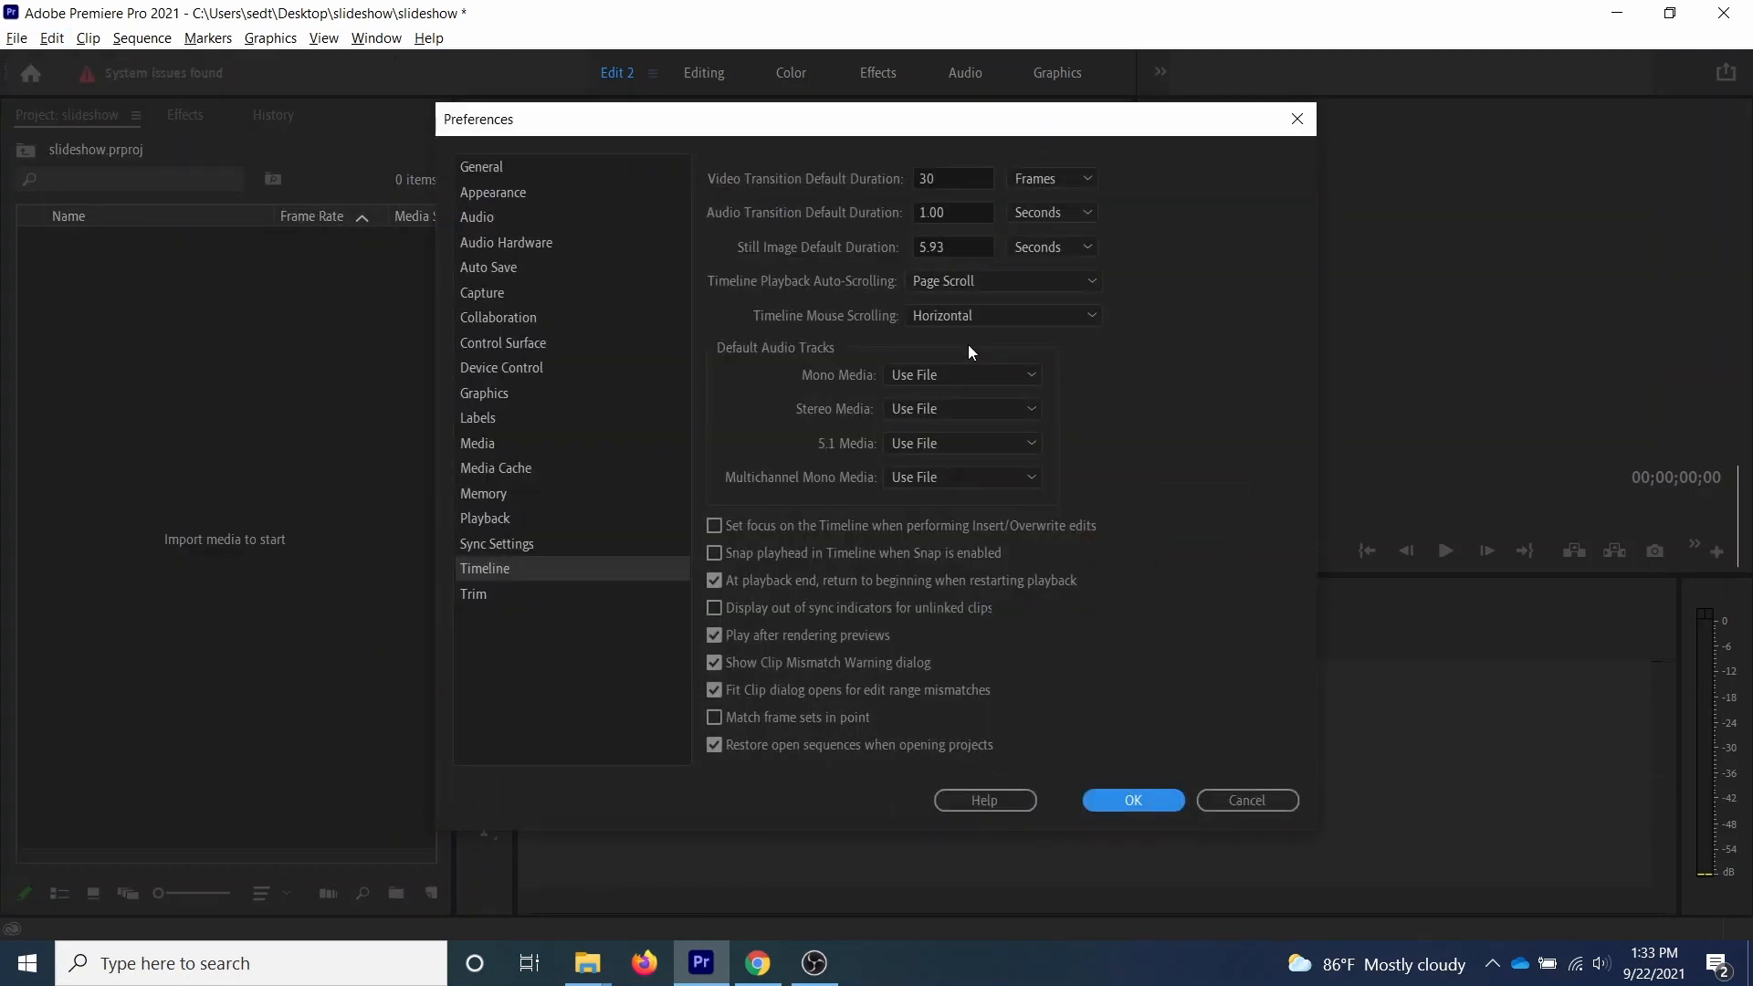
pyautogui.click(714, 526)
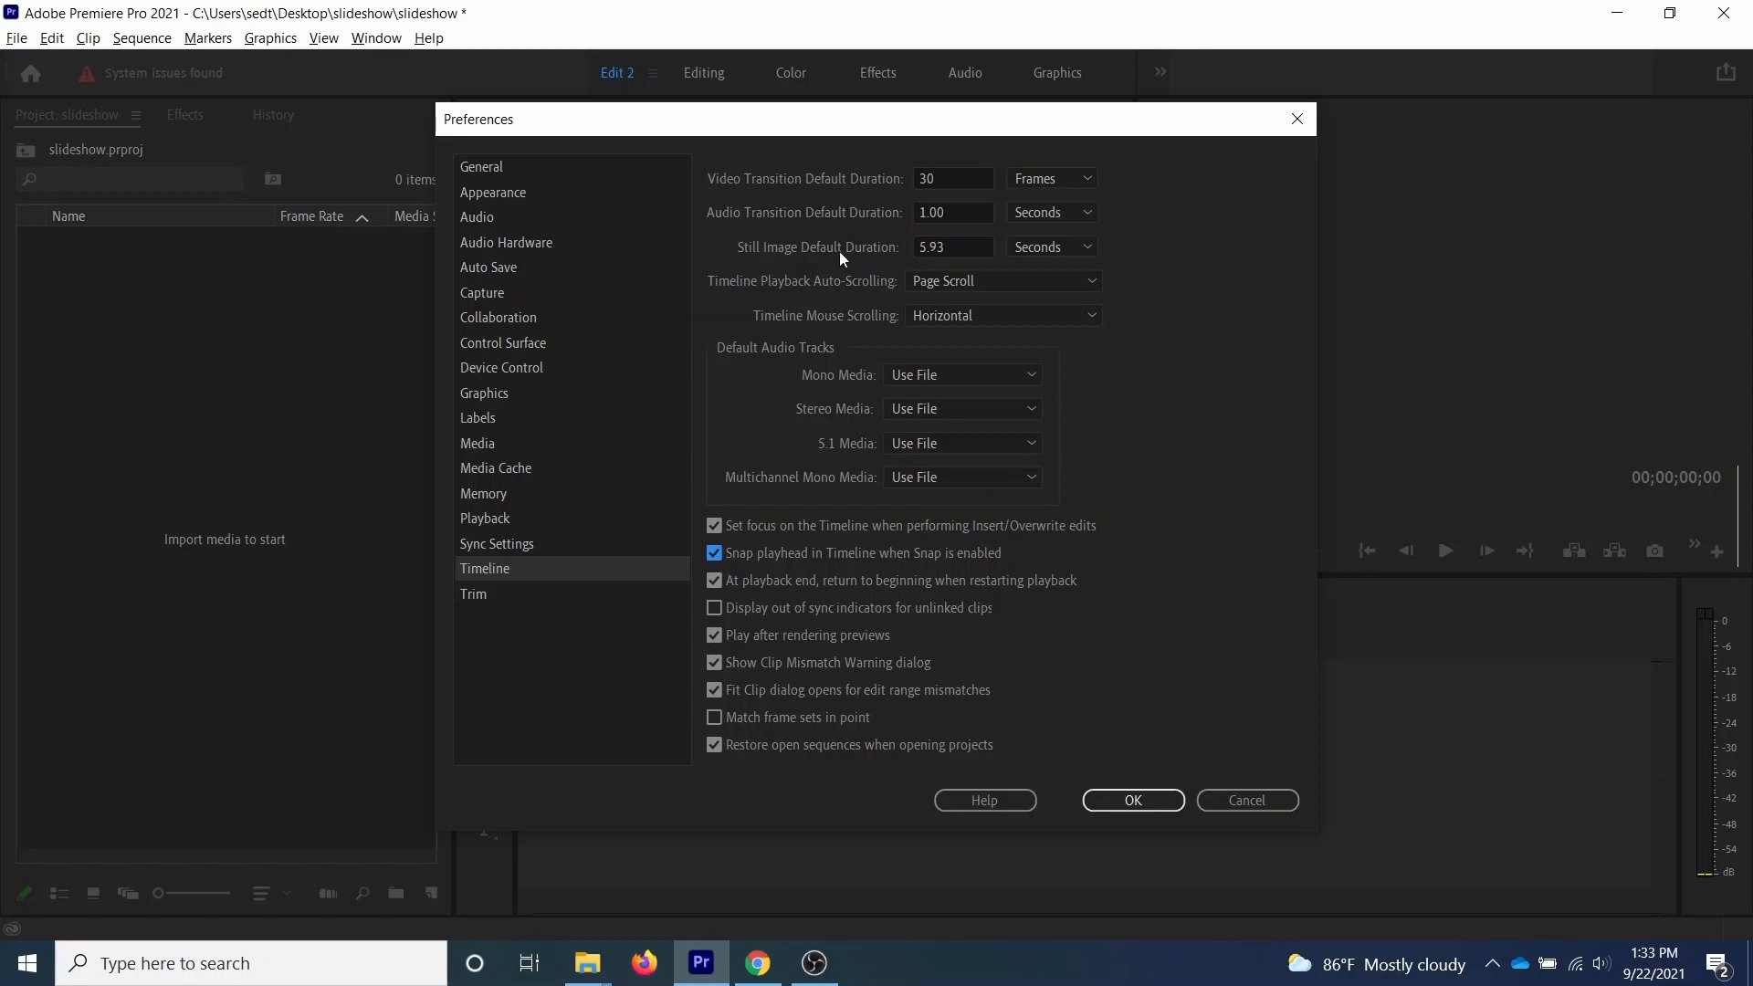
# Set the still image default duration to 5.93 seconds.
pyautogui.click(952, 247)
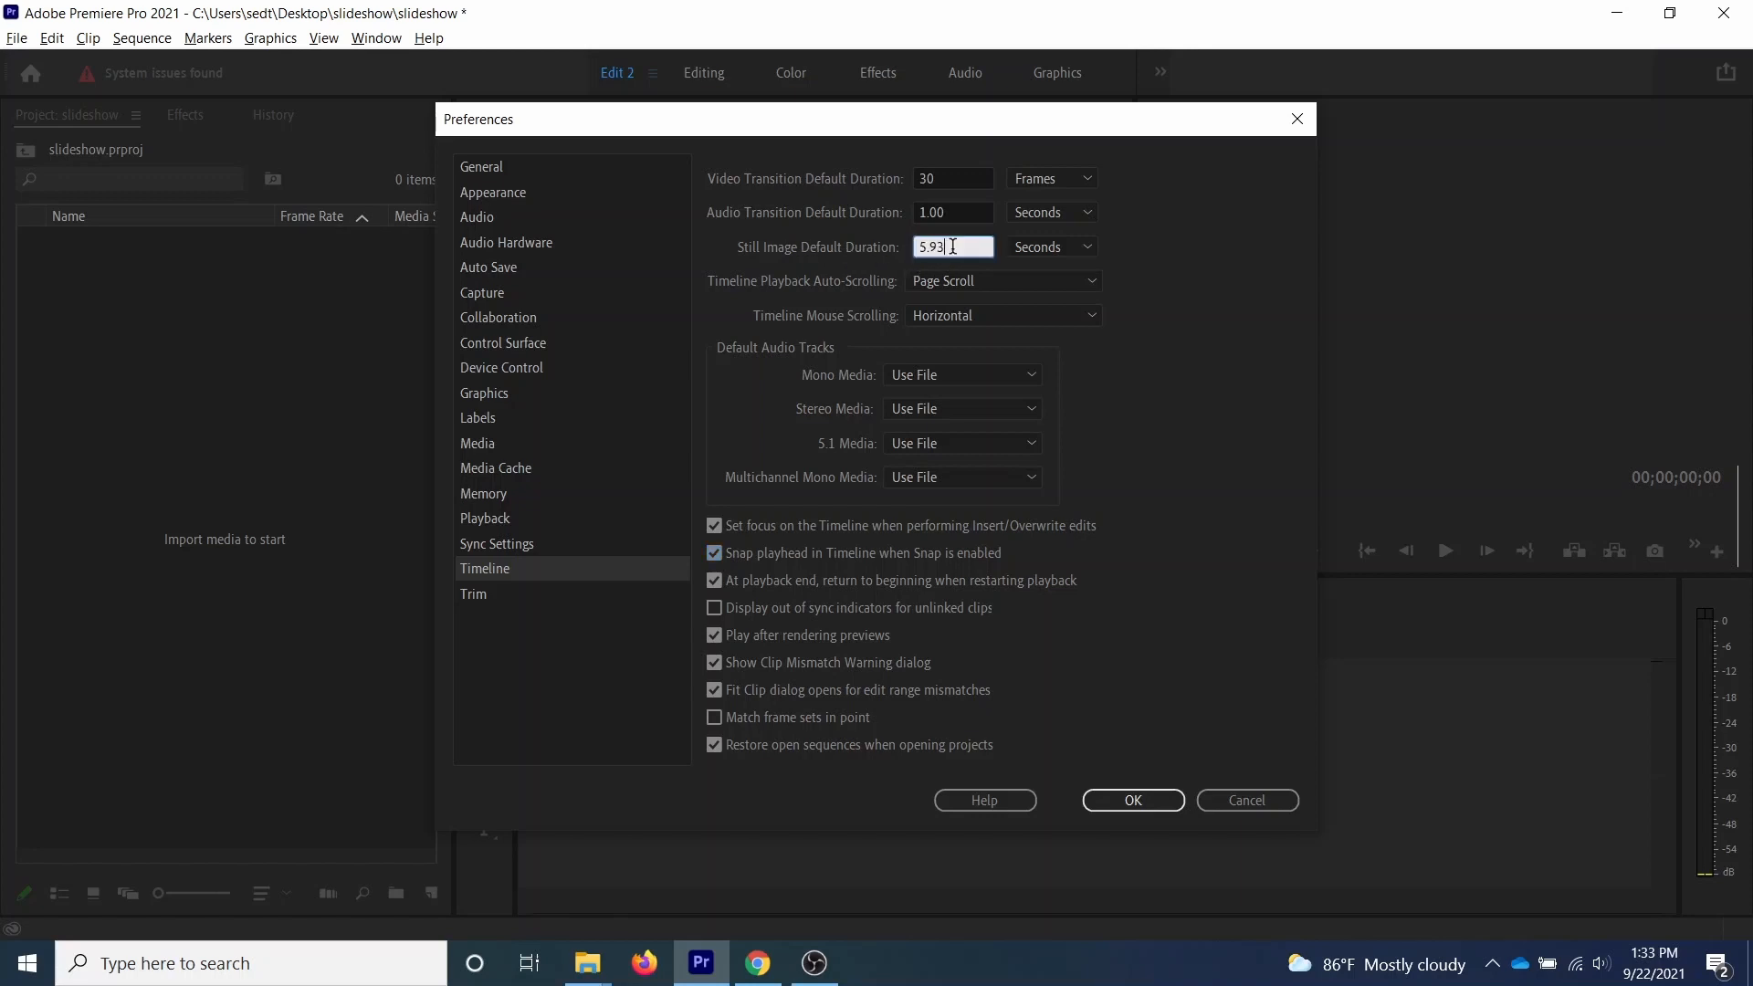
pyautogui.press('BackSpace')
pyautogui.press('BackSpace')
pyautogui.press('BackSpace')
pyautogui.press('BackSpace')
pyautogui.write('5.93')
pyautogui.click(1133, 801)
# In the Media preferences, set the default media scaling to Set to frame size and apply the preferences.
pyautogui.click(486, 446)
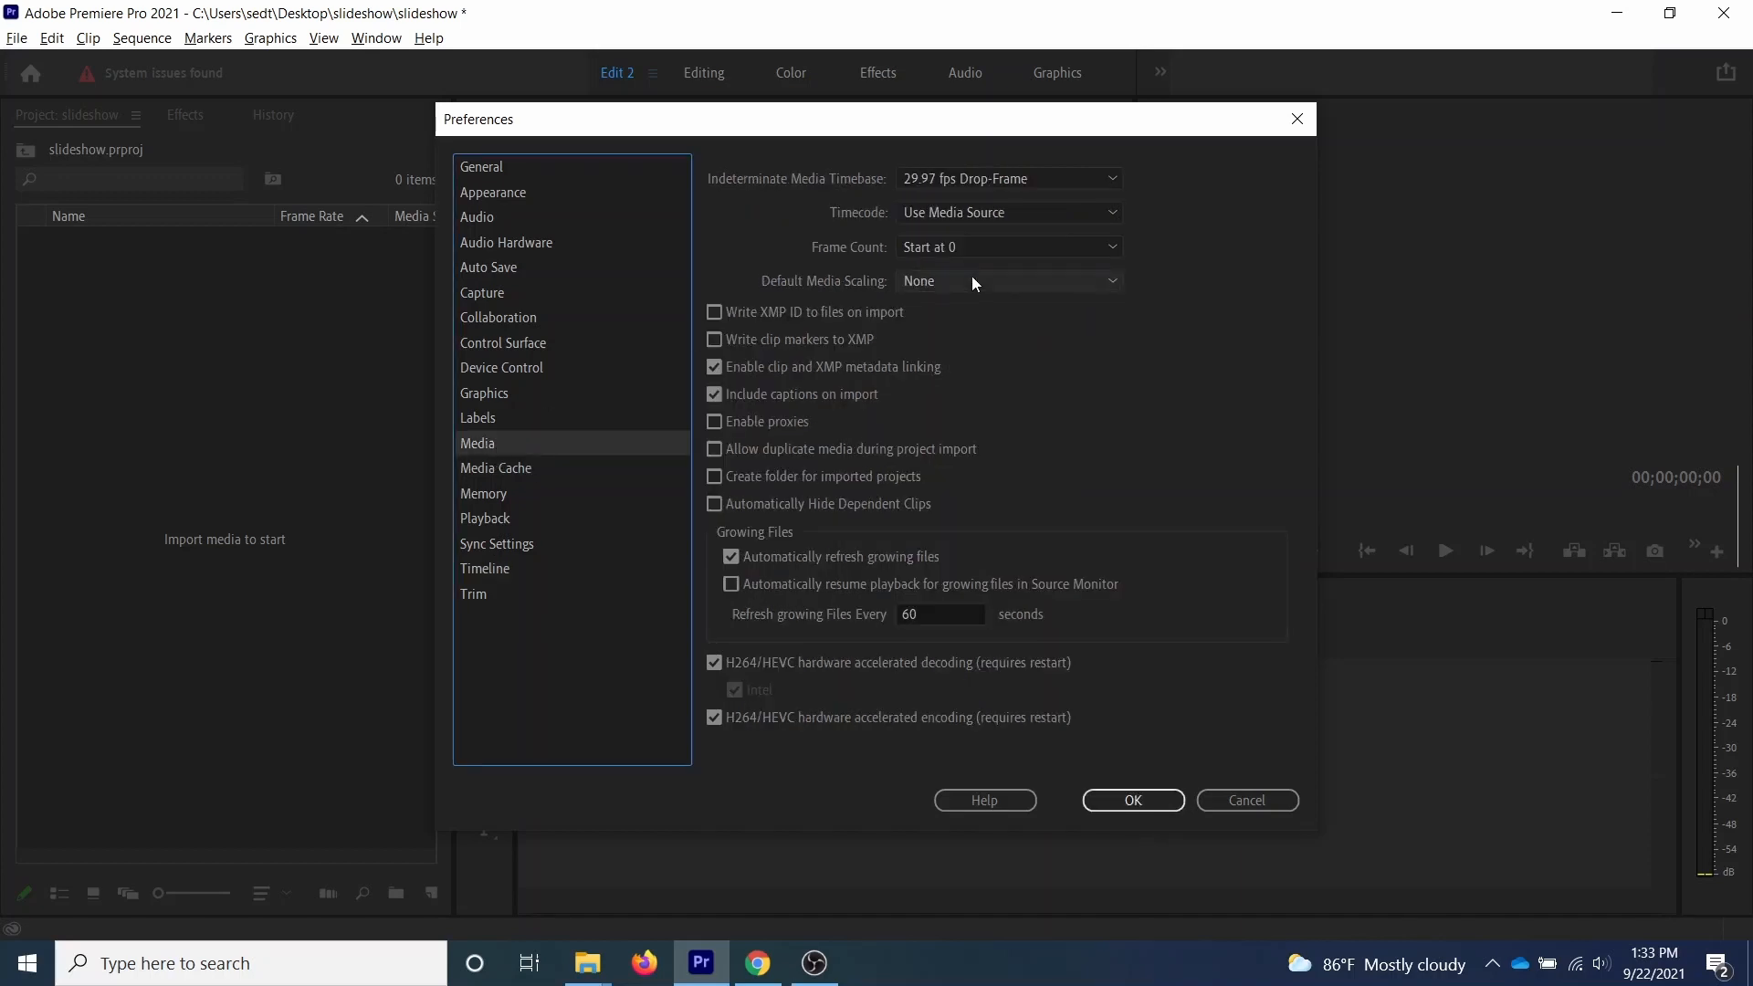
pyautogui.click(1001, 286)
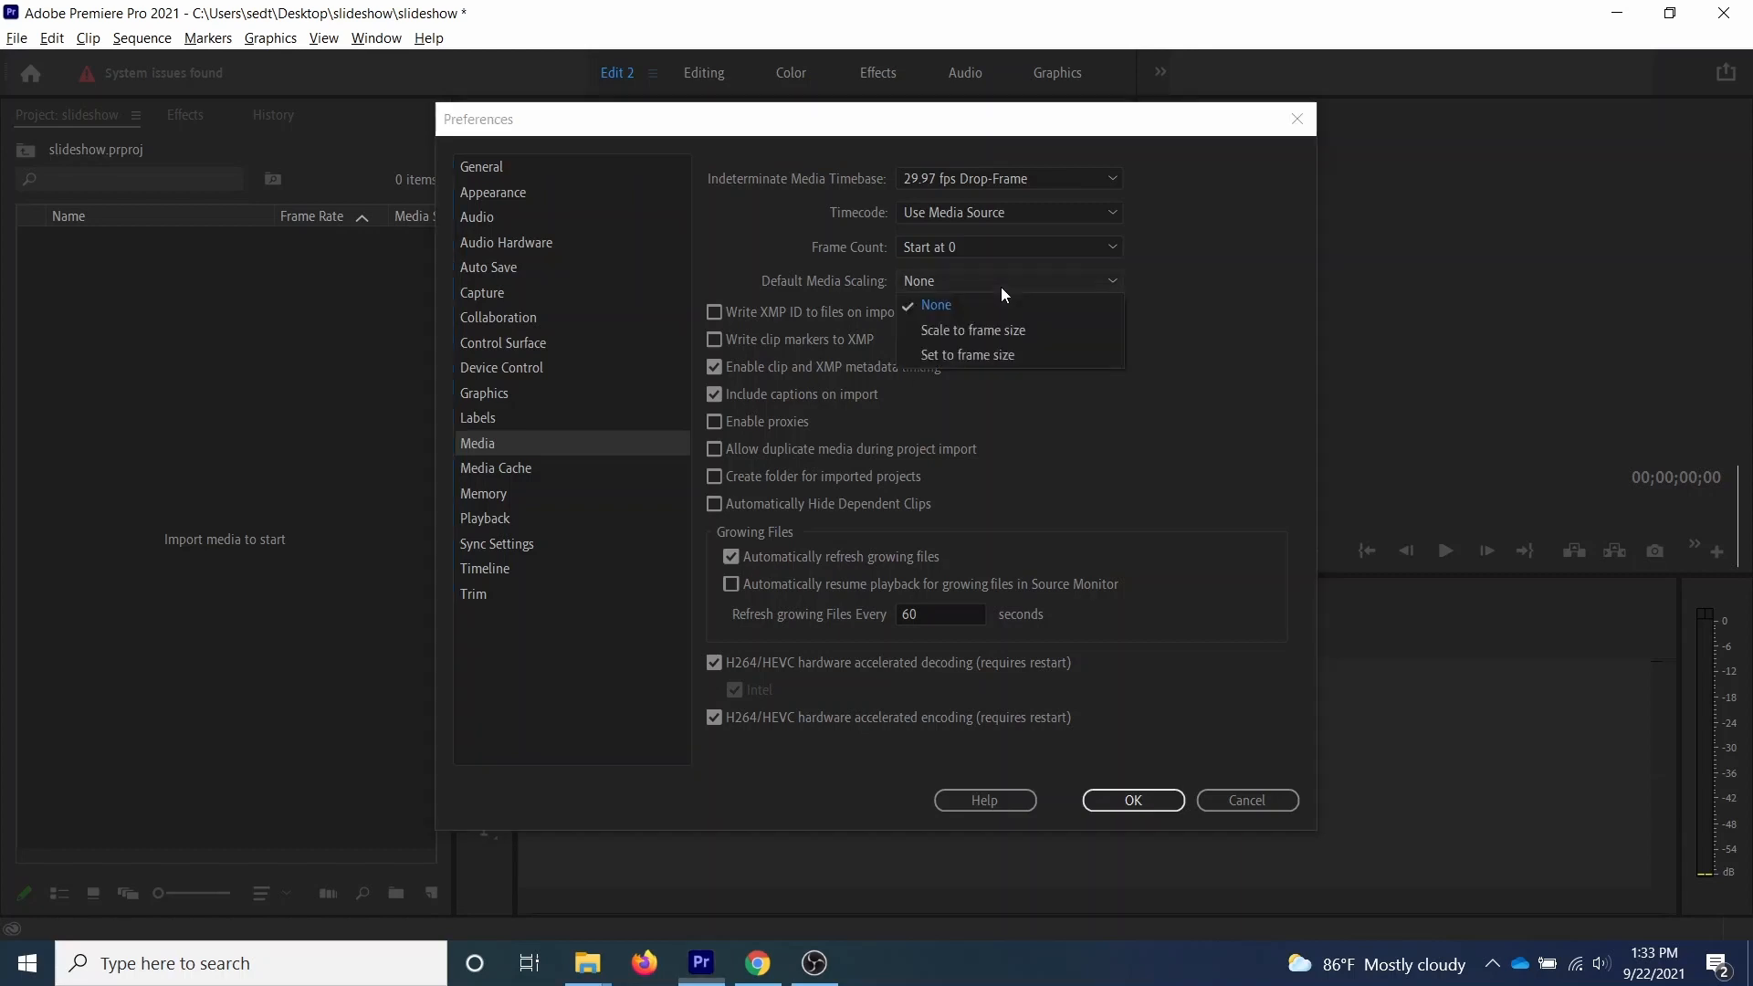
pyautogui.click(1007, 356)
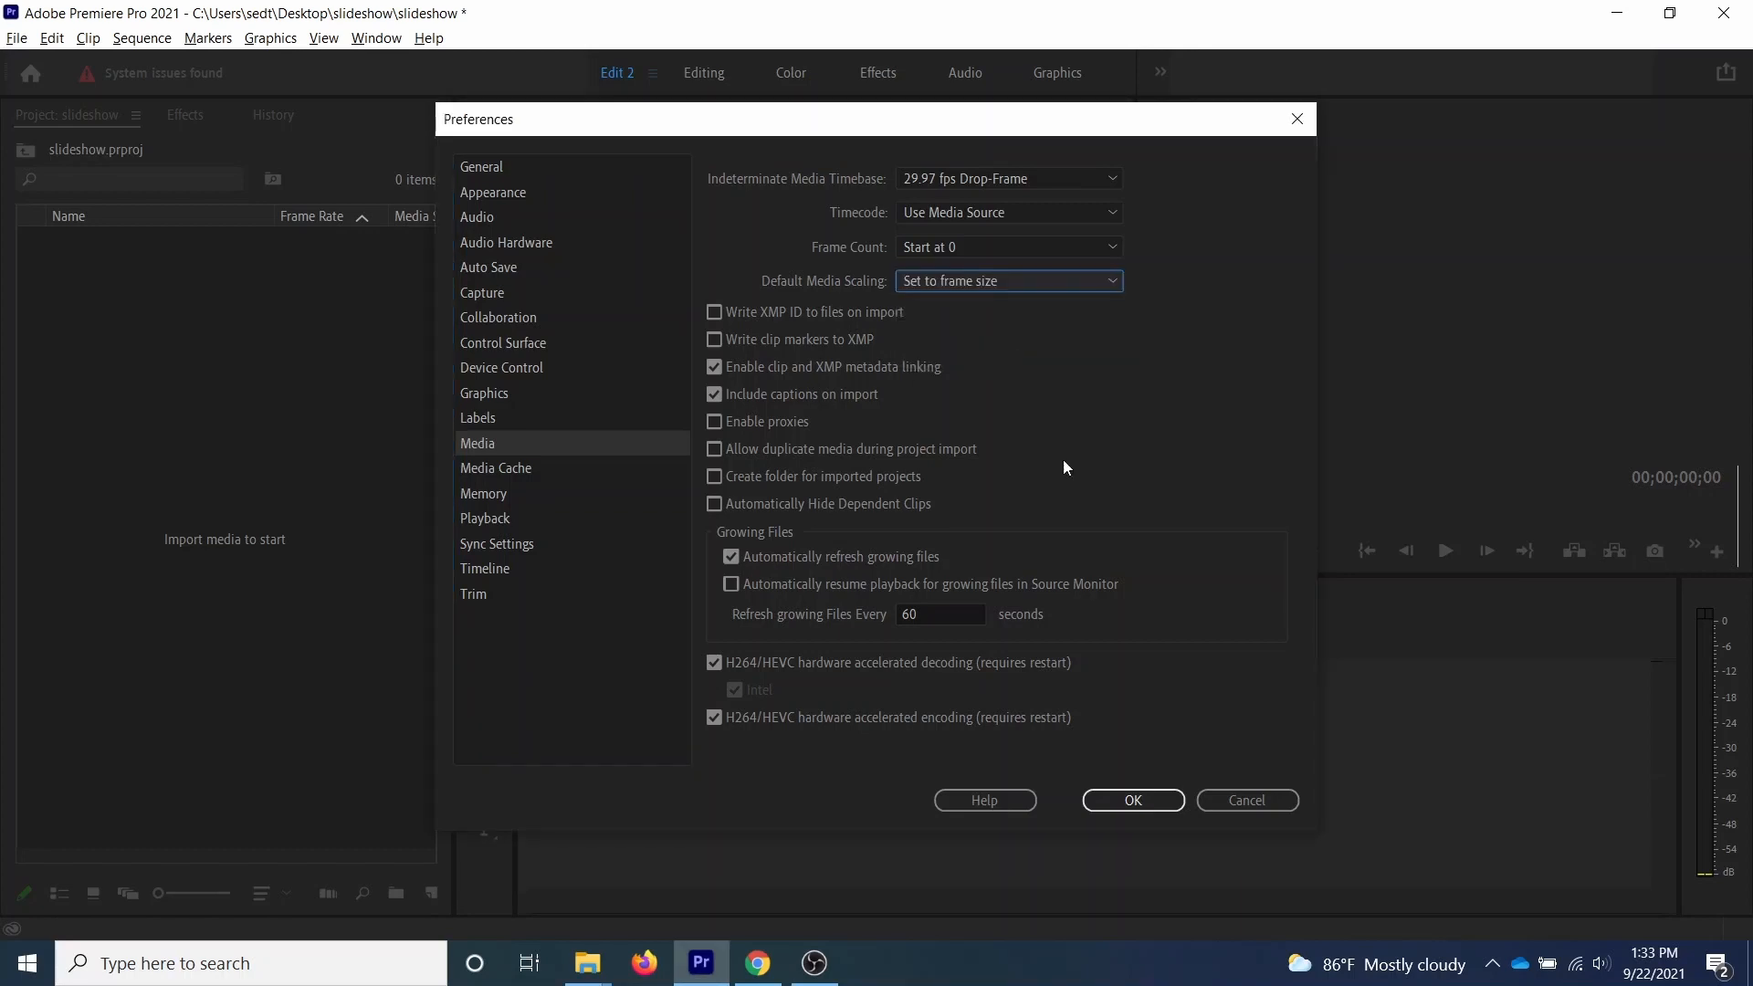
pyautogui.click(1132, 800)
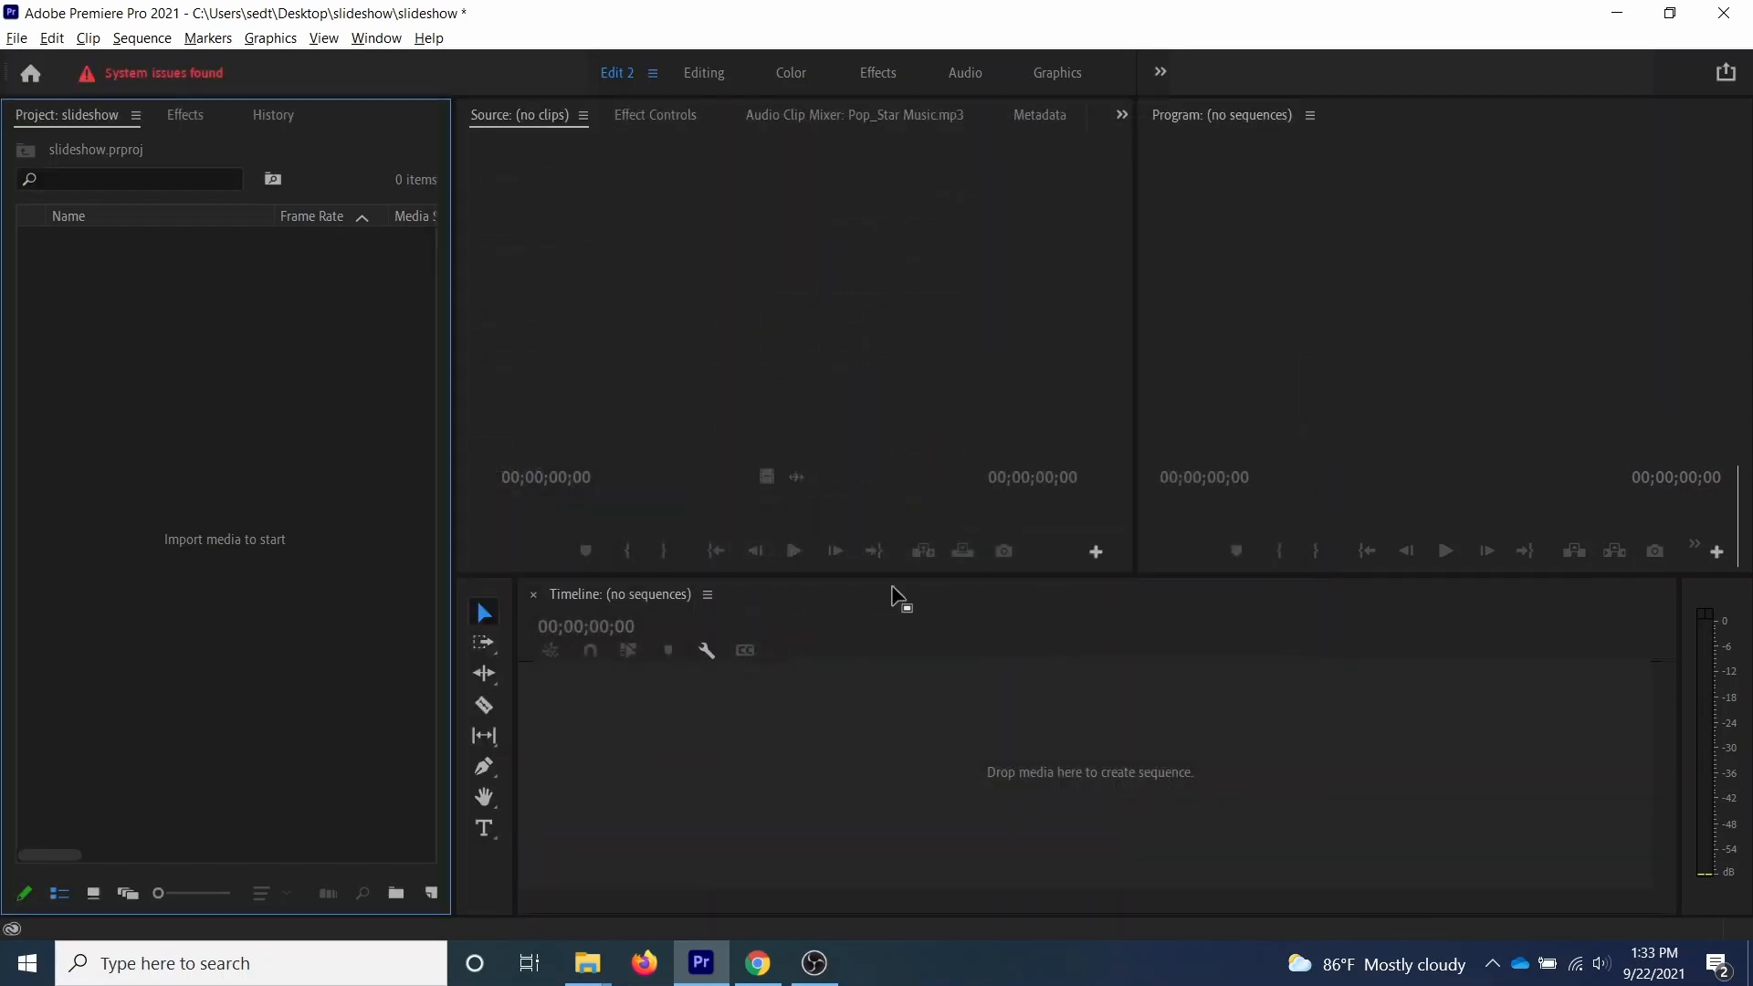
# Import the whole "Orignal Photos 1920x1080" folder from Slideshow Practice into the project.
pyautogui.click(166, 42)
pyautogui.click(90, 370)
pyautogui.click(16, 39)
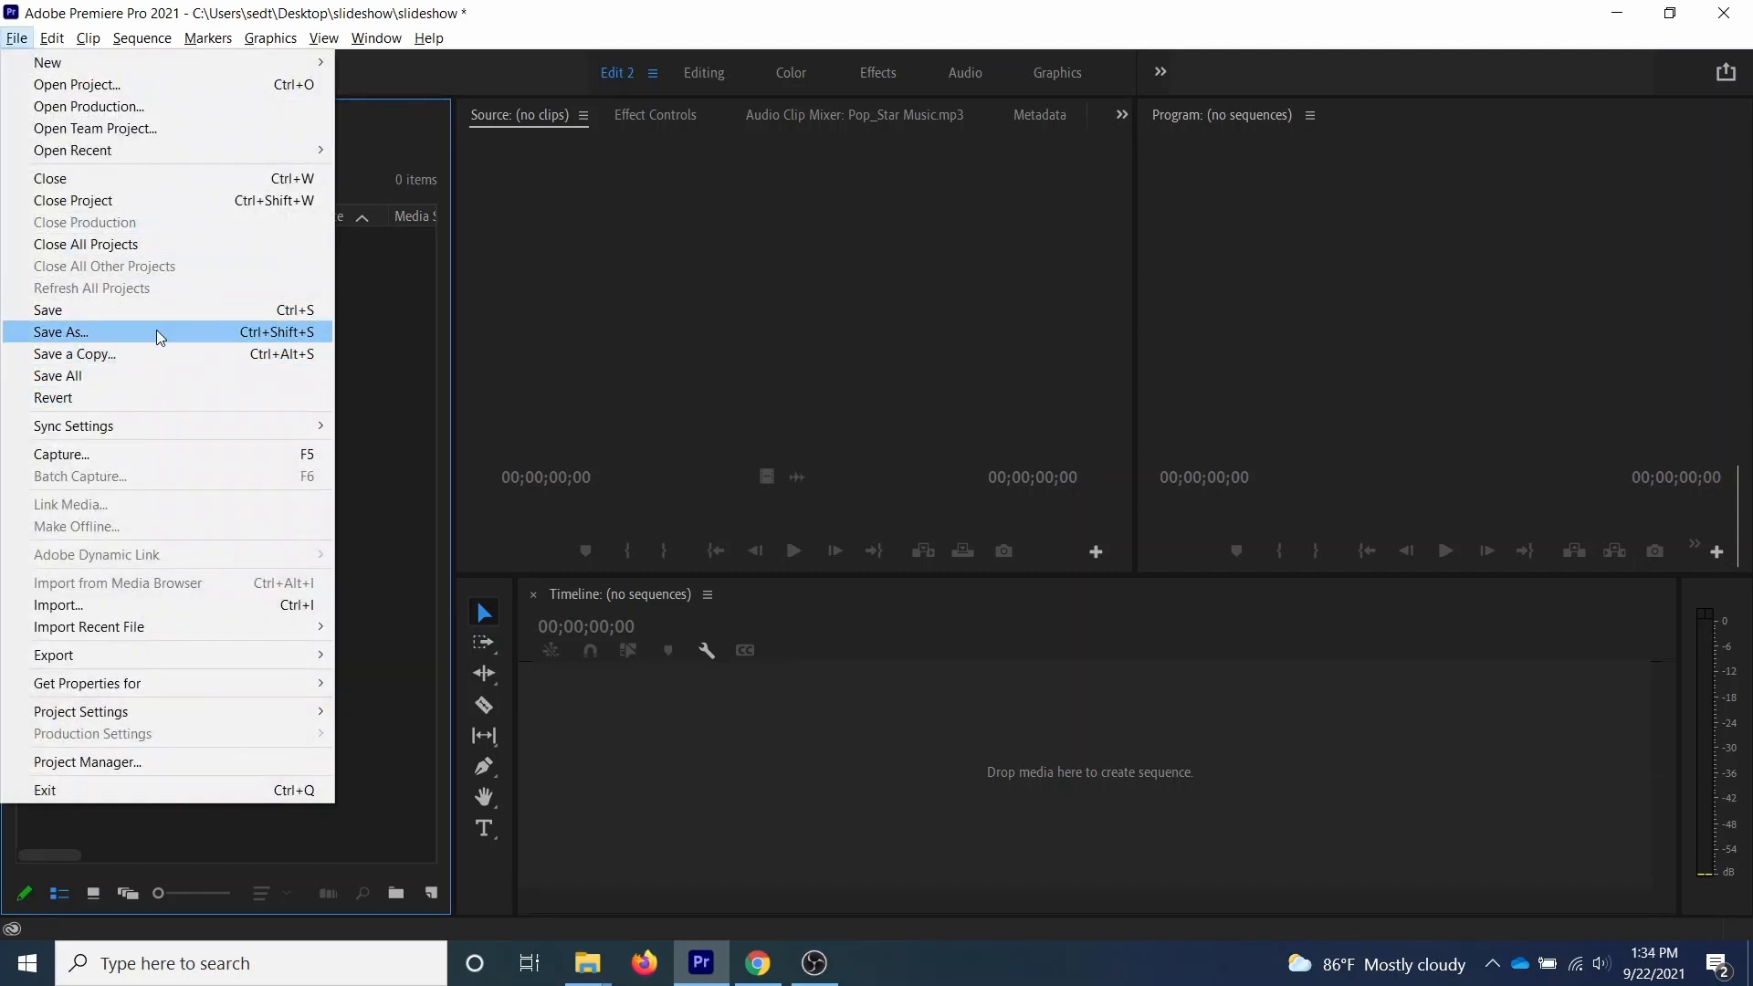
pyautogui.click(161, 605)
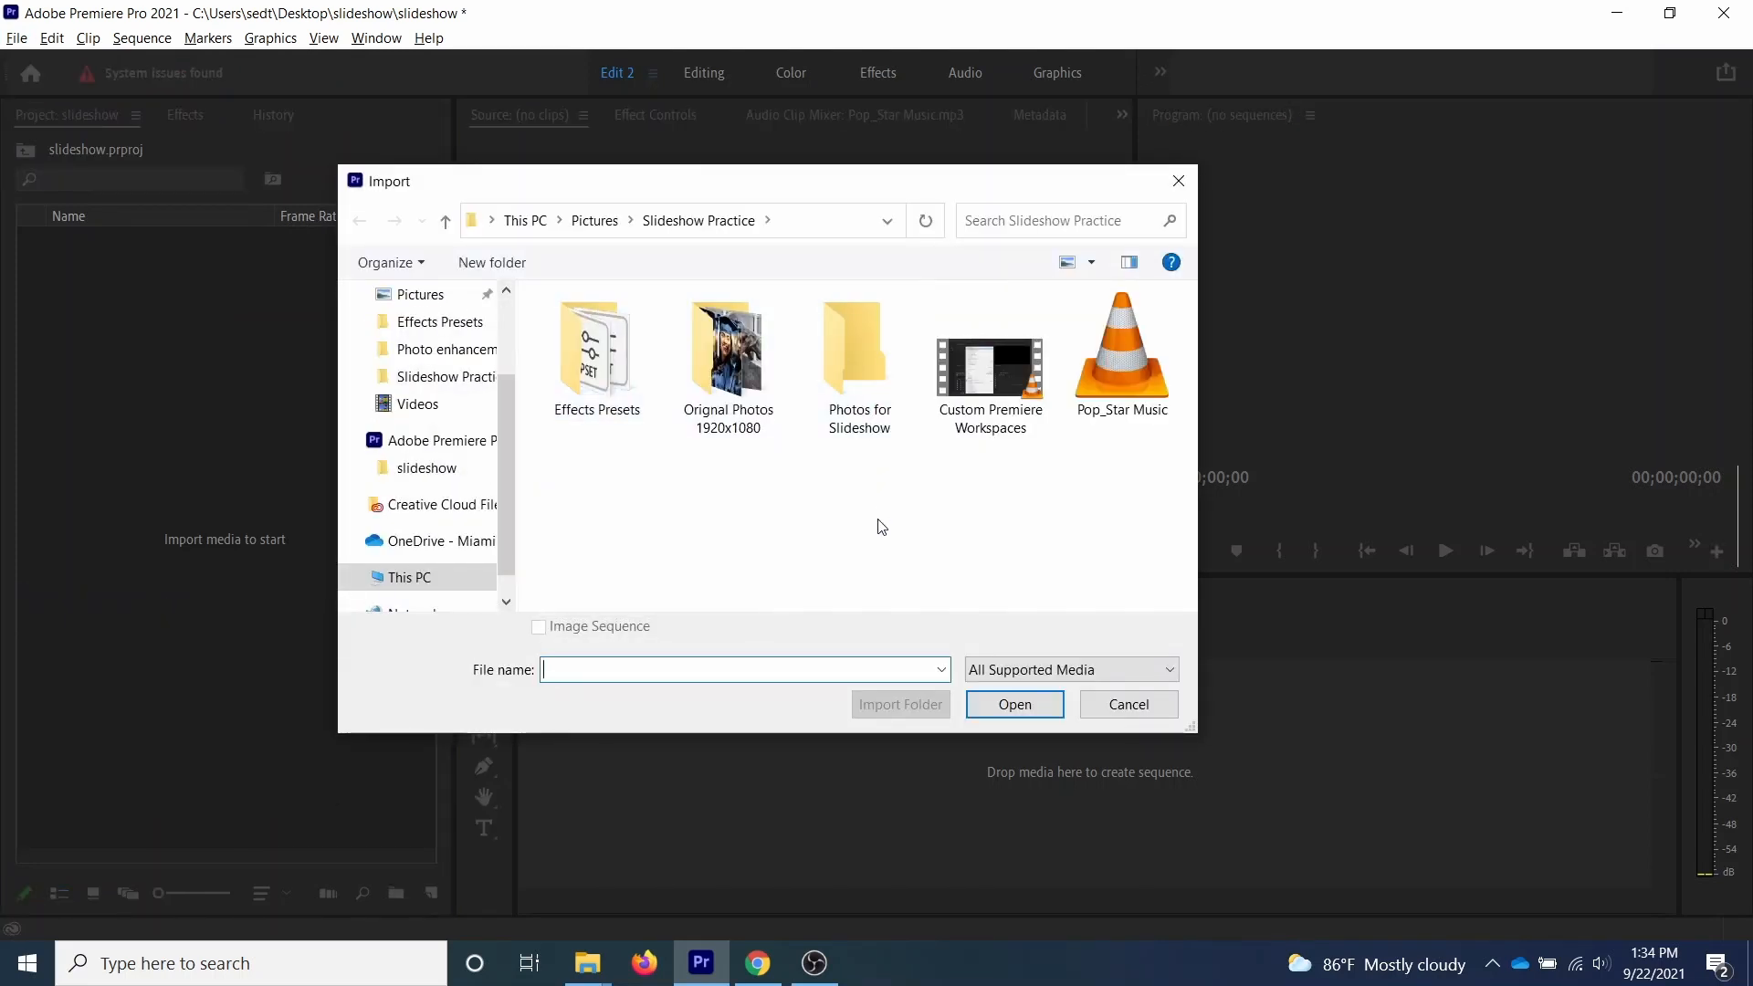
pyautogui.click(727, 365)
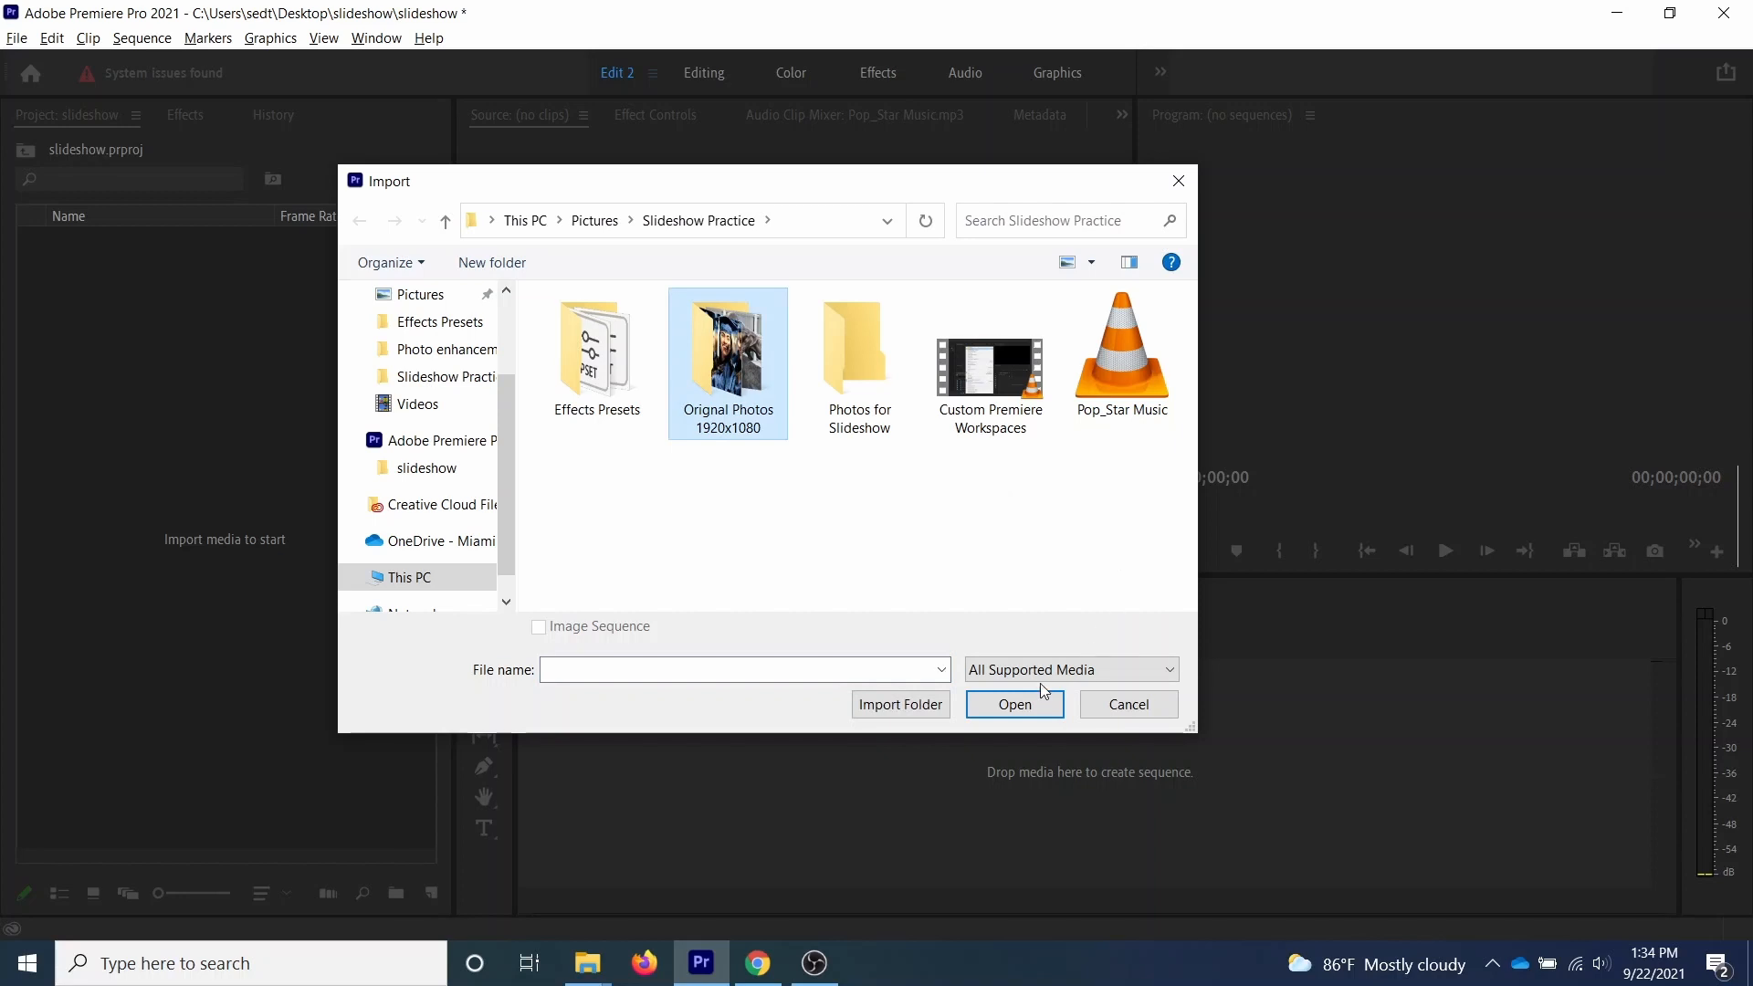
pyautogui.click(916, 704)
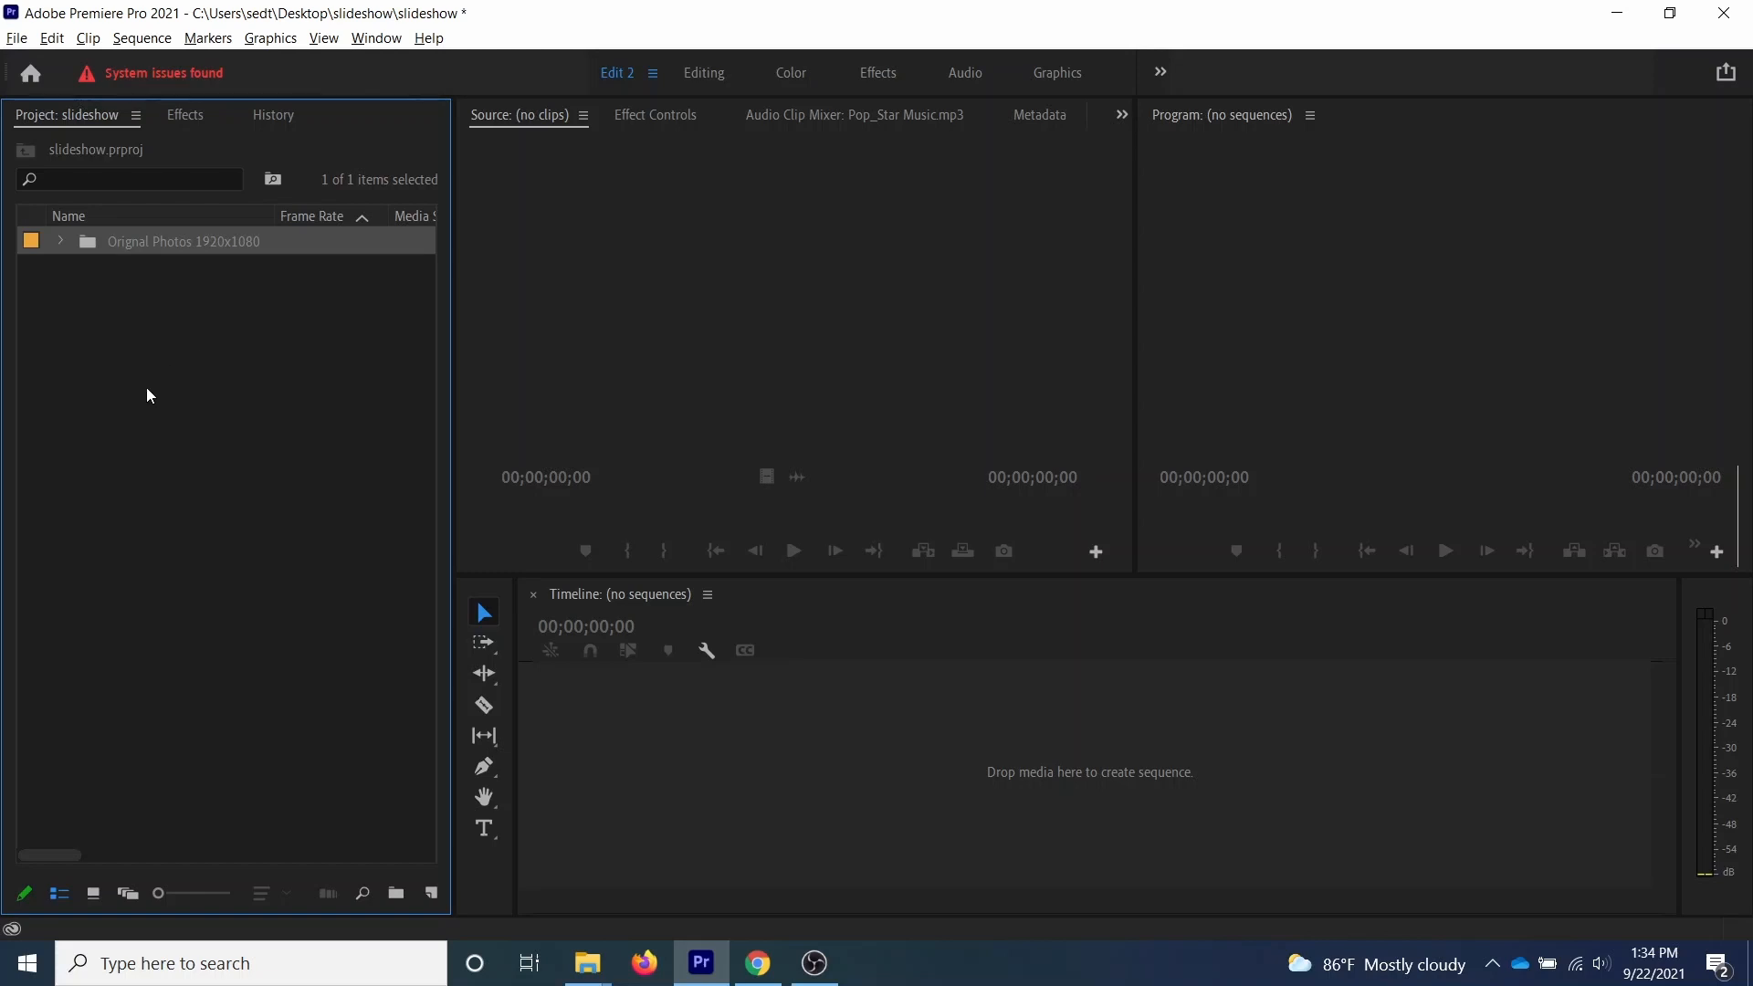
# Expand the imported photo bin and create a new sequence from the 1-Gateway to the Future.jpg clip.
pyautogui.click(63, 239)
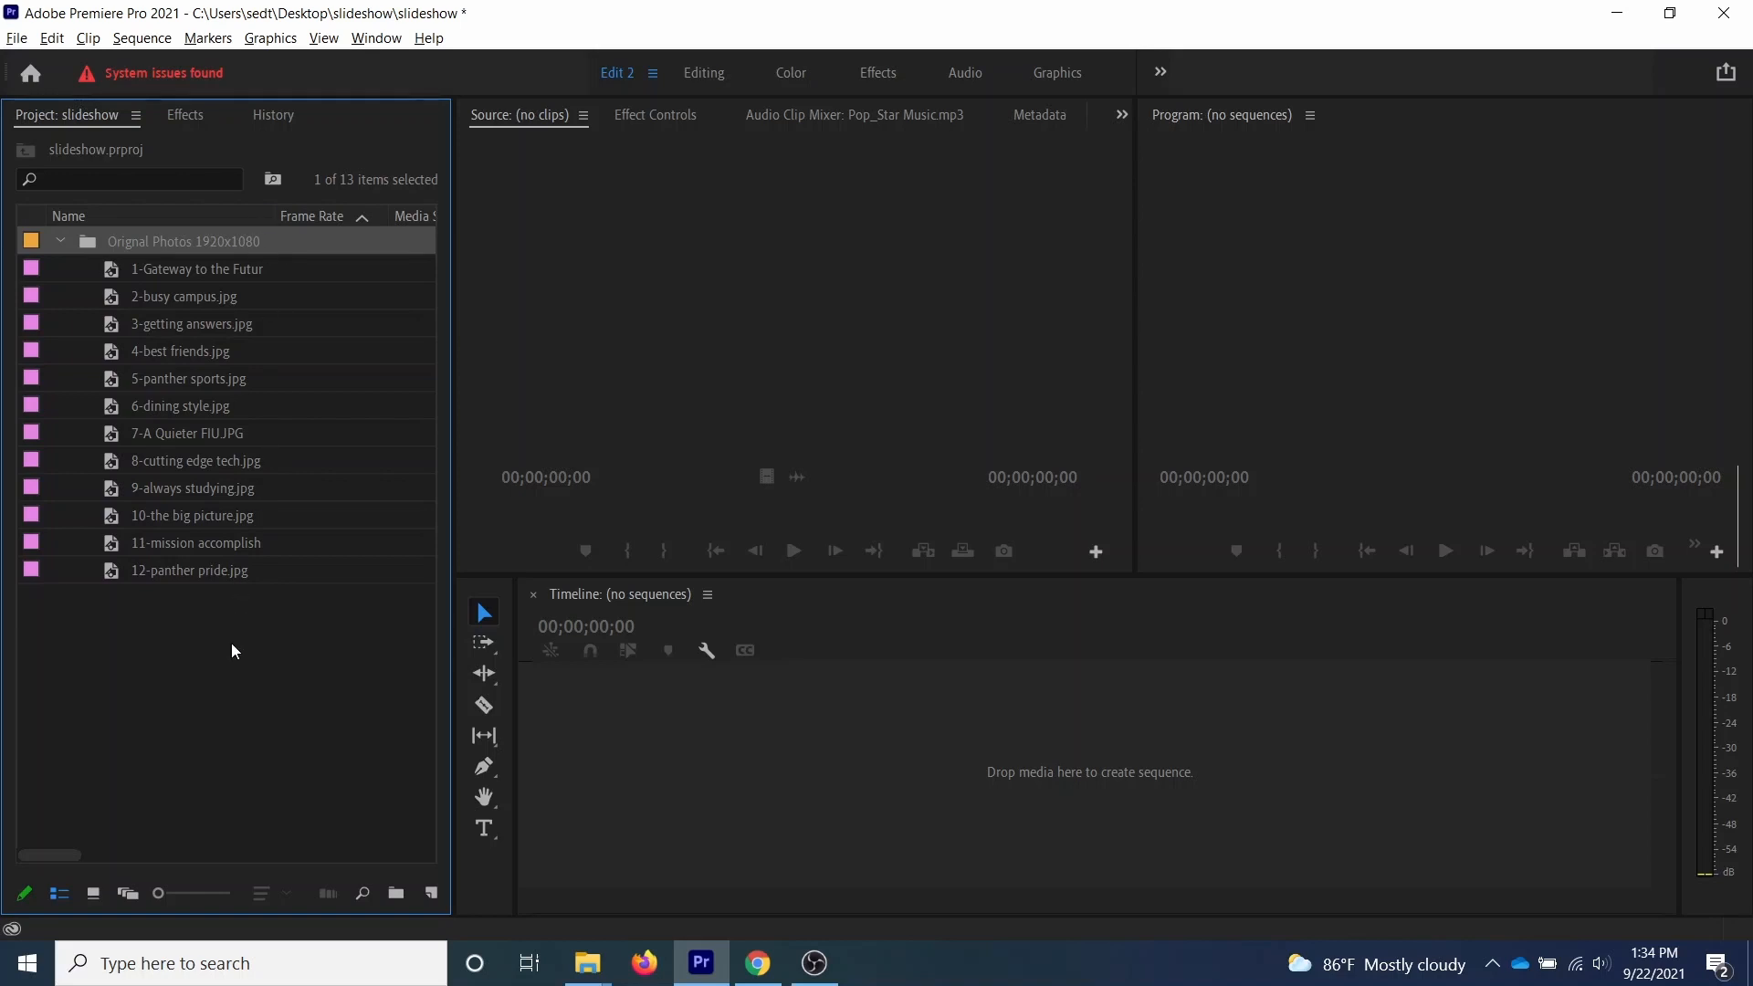
pyautogui.click(201, 271)
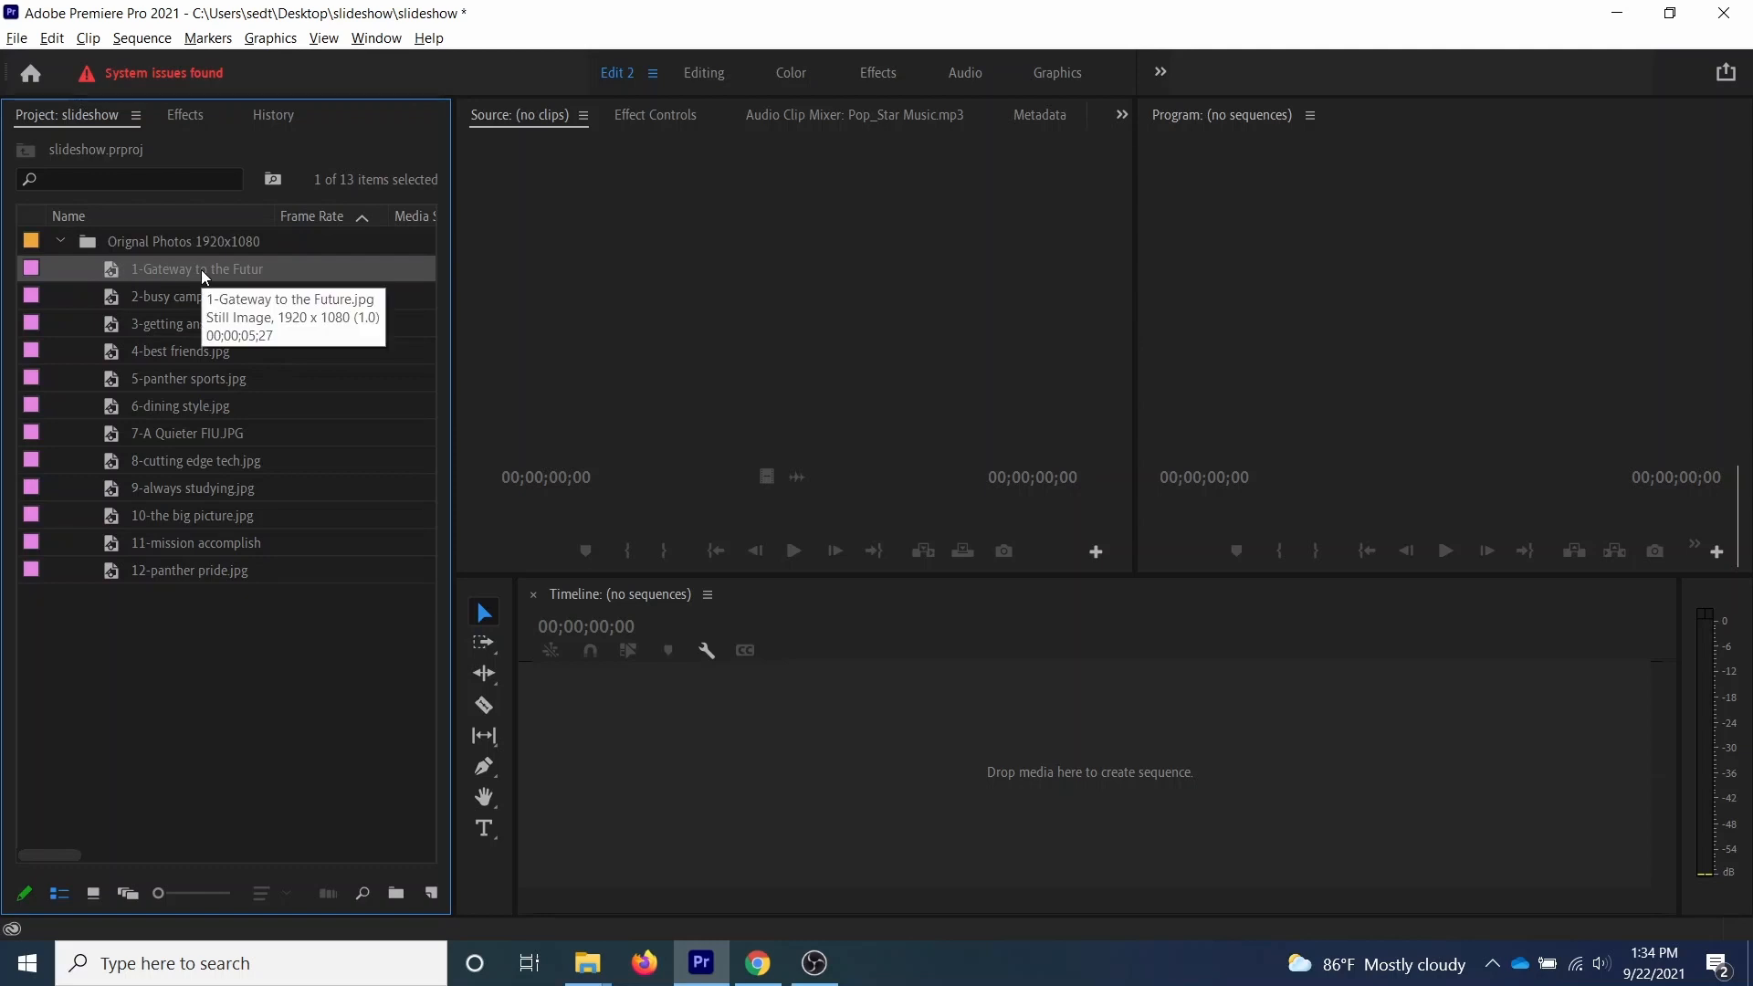
pyautogui.click(200, 270)
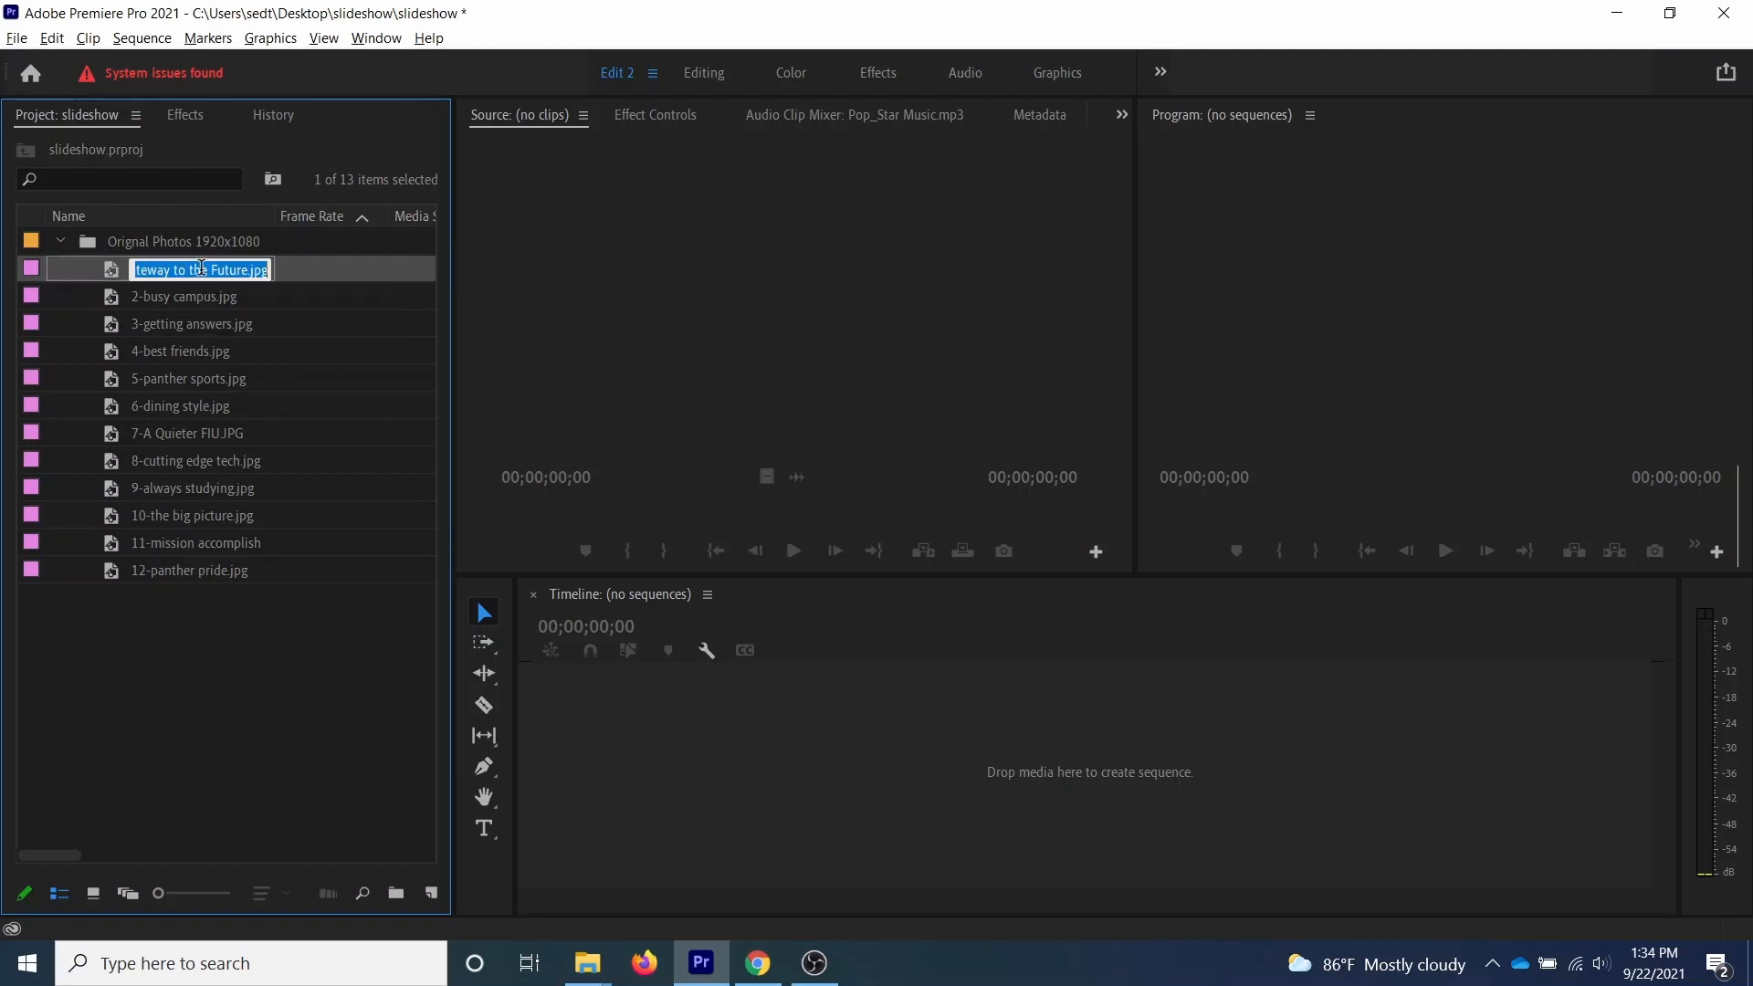
pyautogui.rightClick(119, 270)
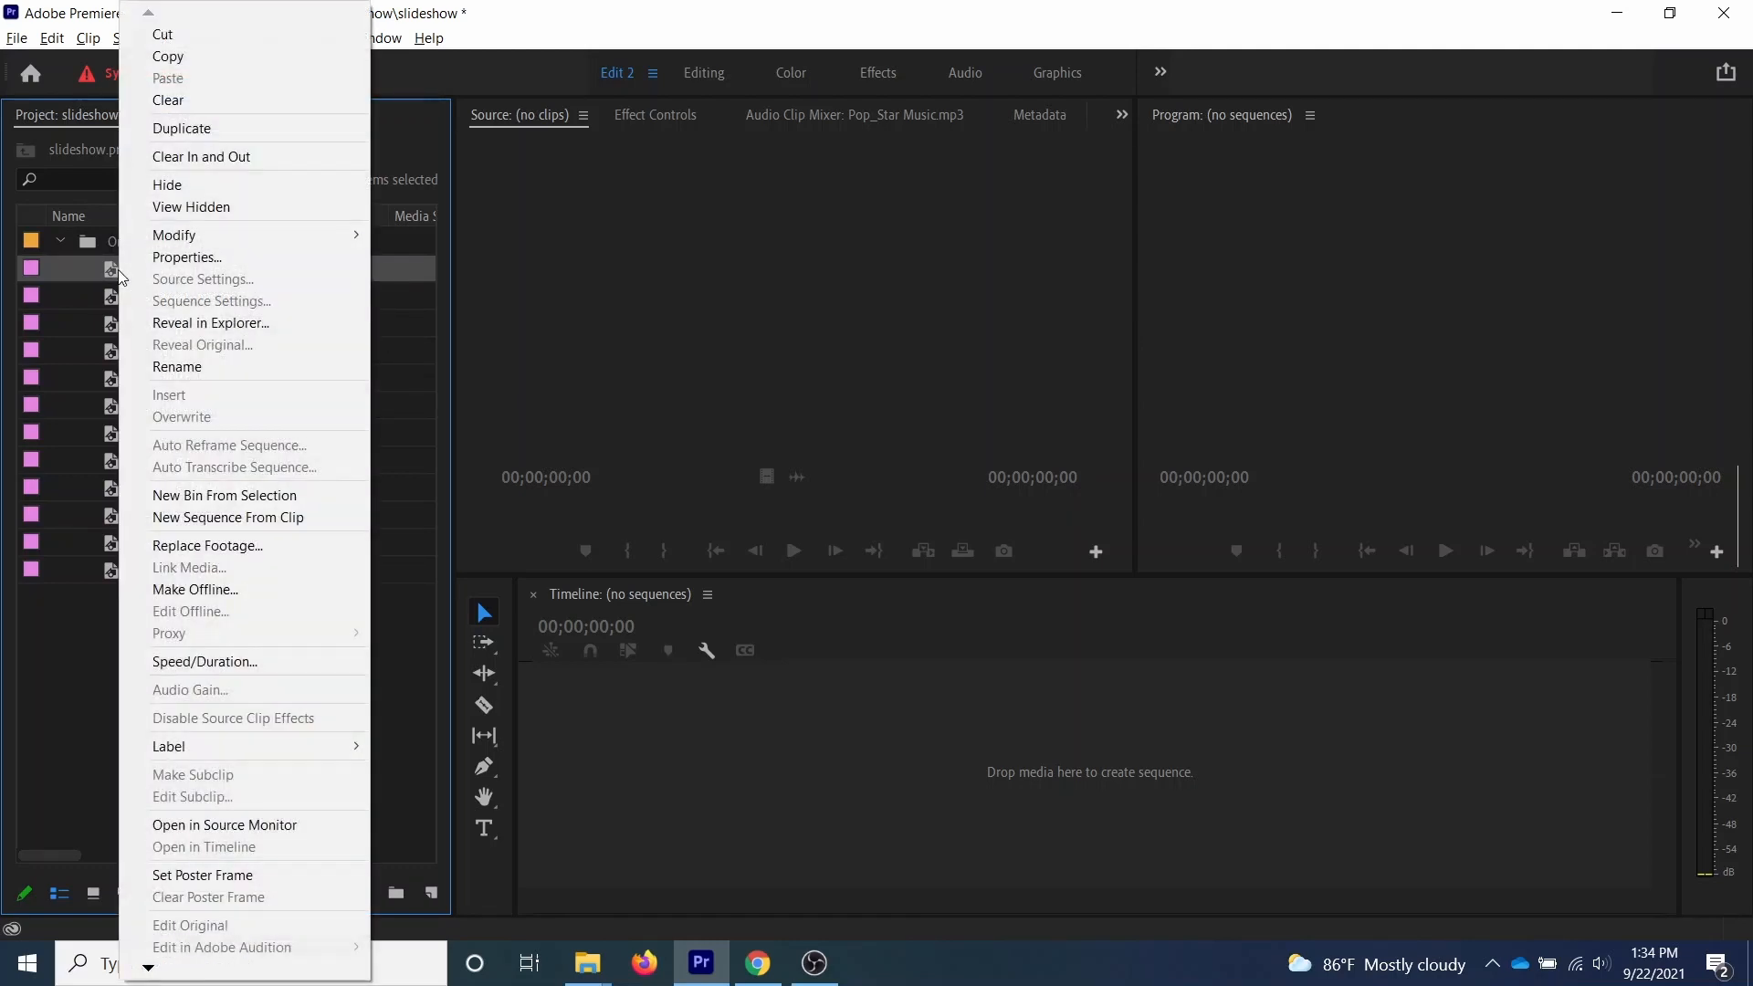
pyautogui.click(222, 519)
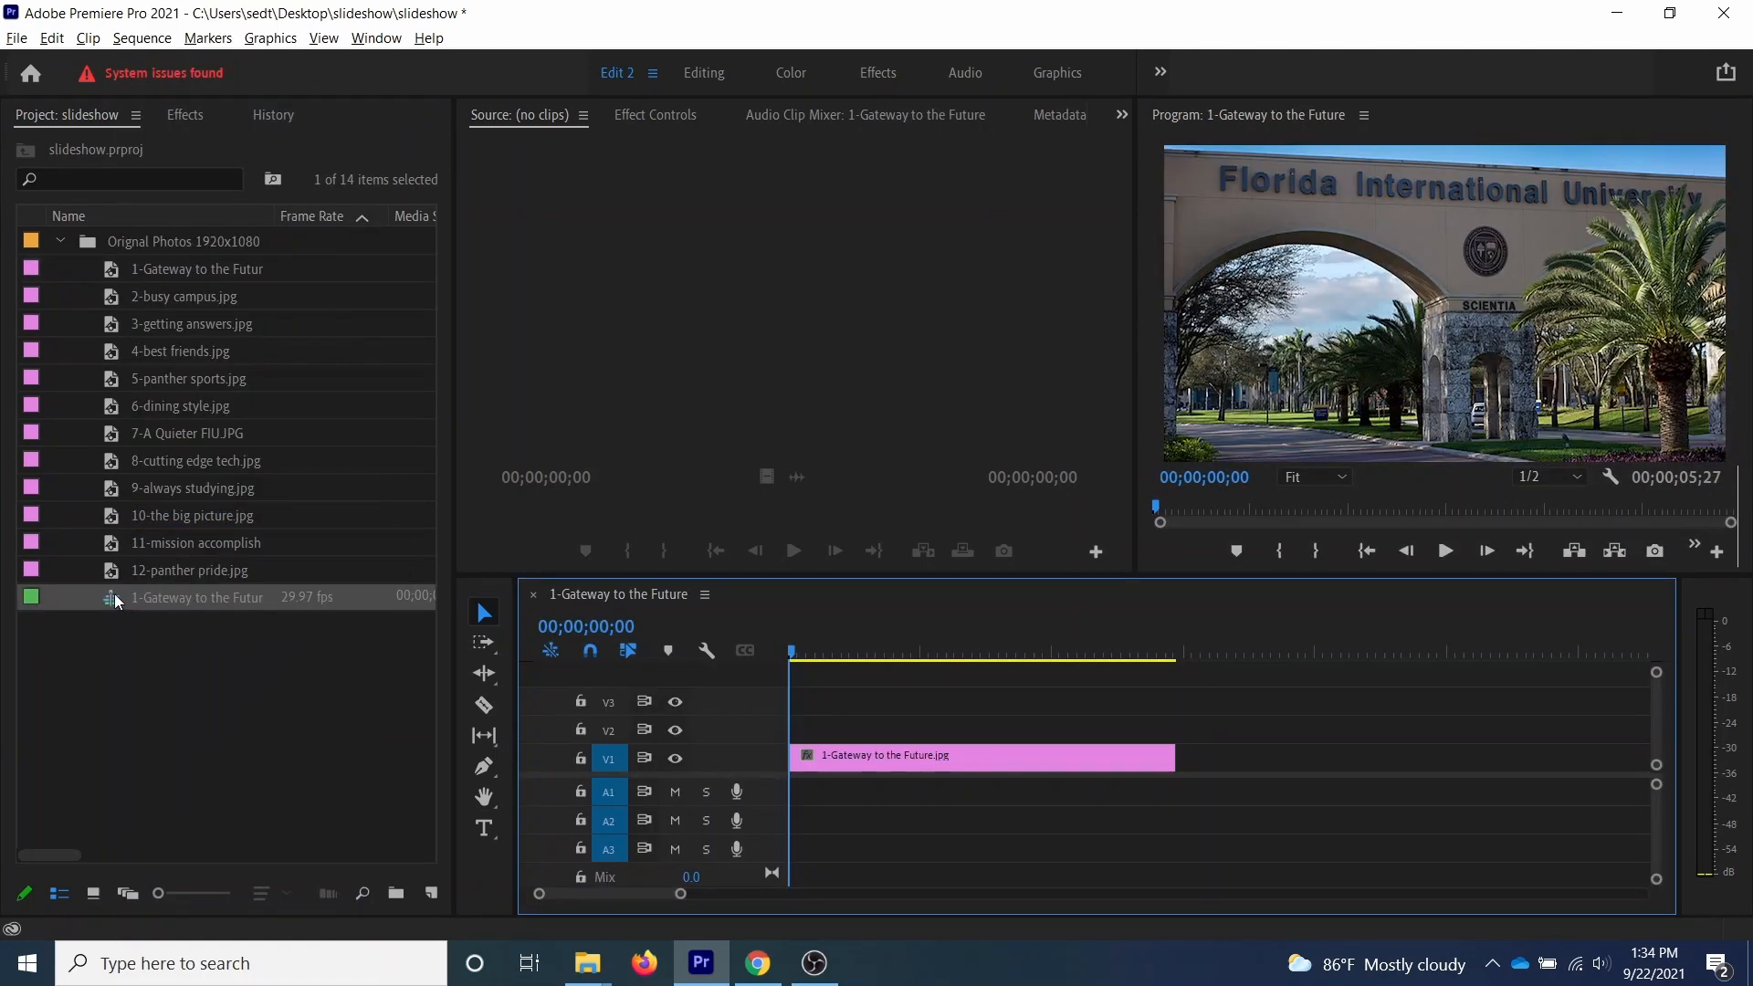
# Move the new sequence out of the photo bin to the project root and rename it My Slideshow.
pyautogui.click(119, 602)
pyautogui.click(88, 656)
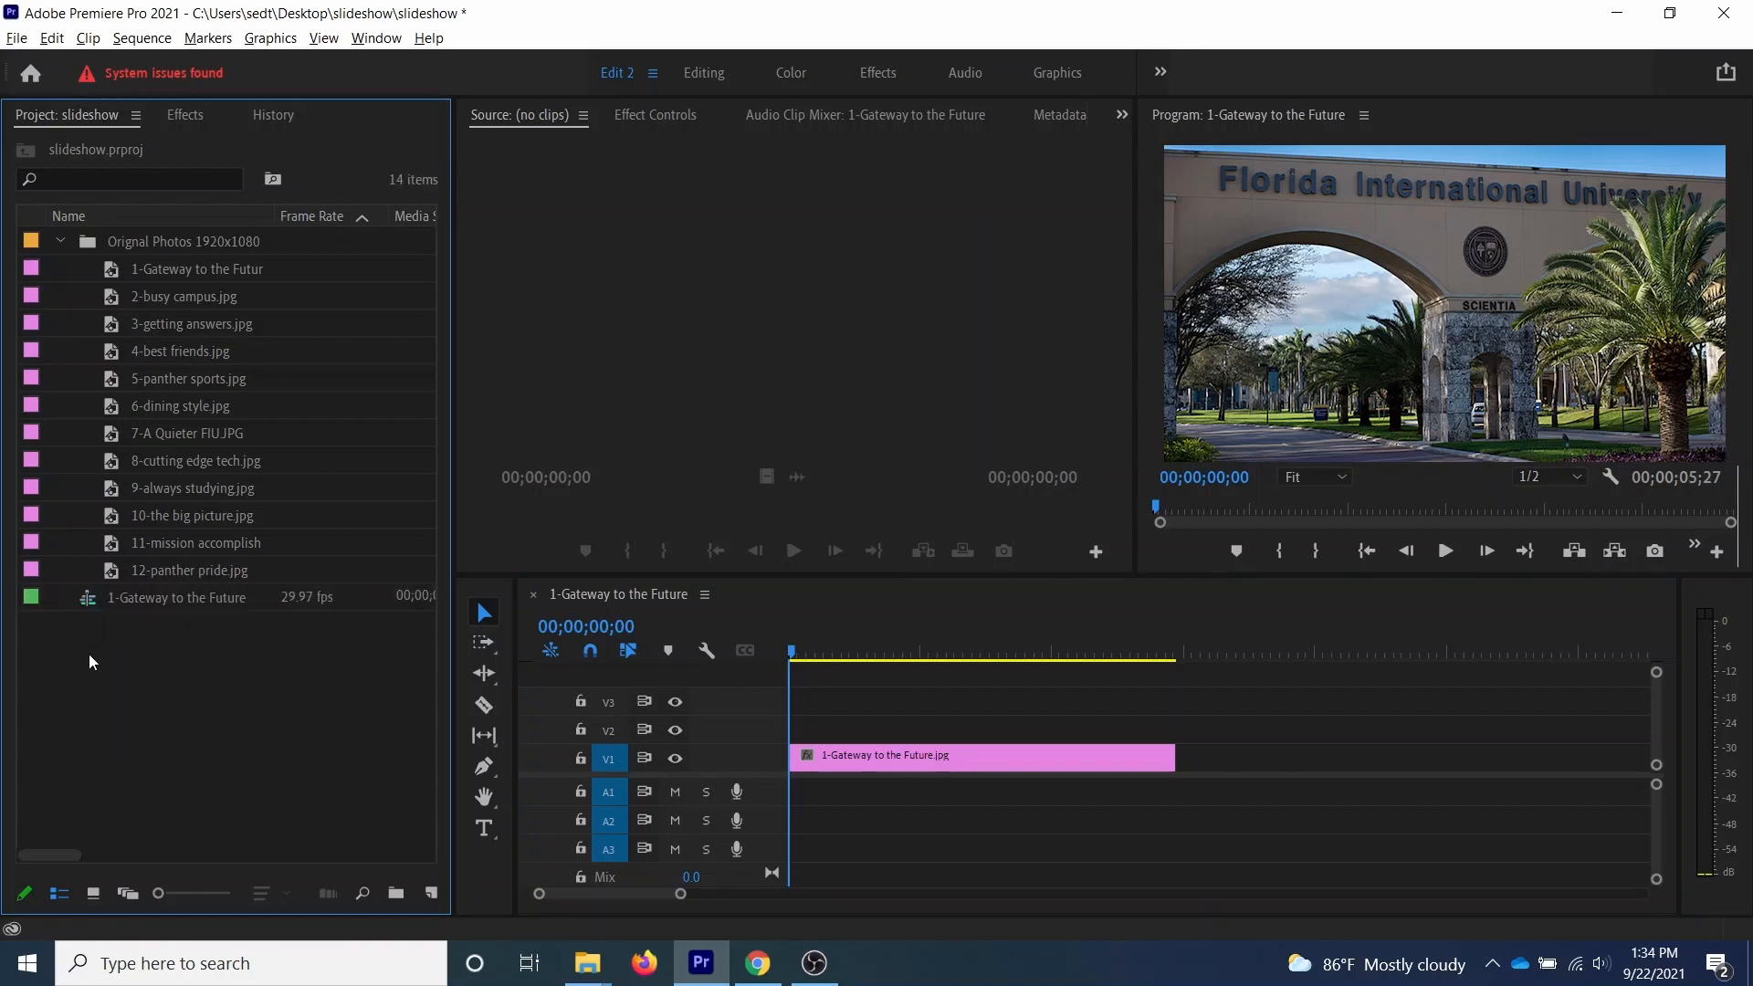
pyautogui.click(195, 599)
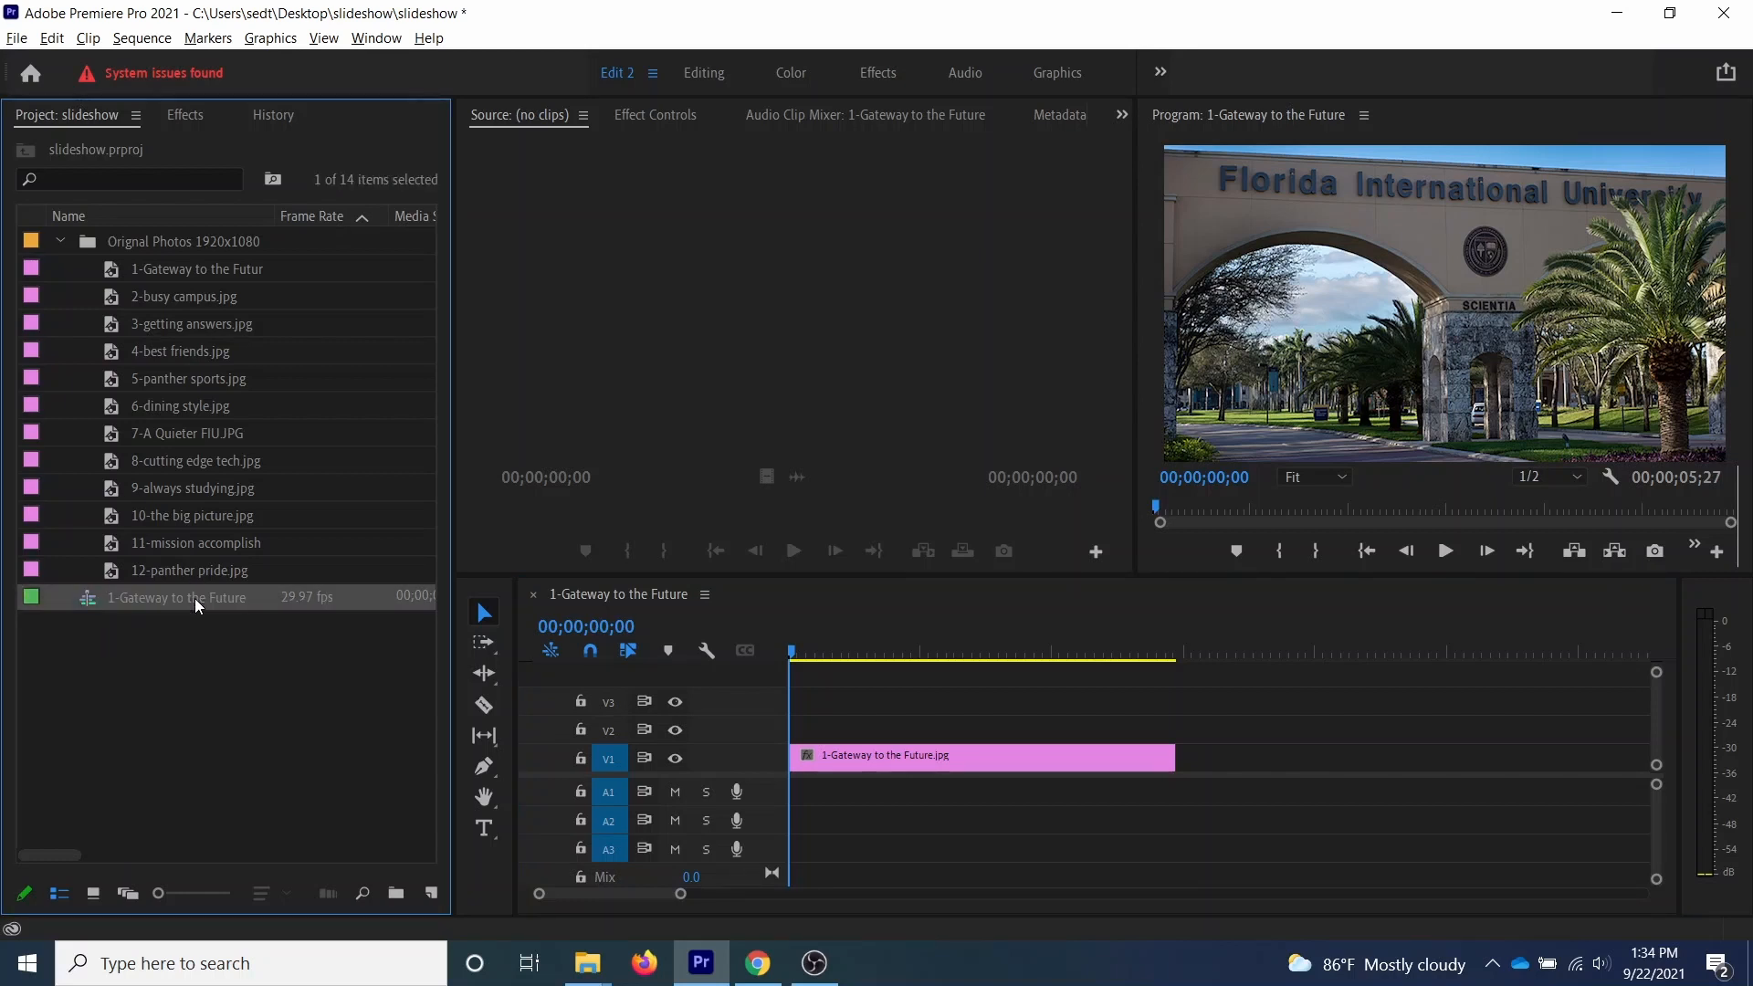
pyautogui.click(194, 599)
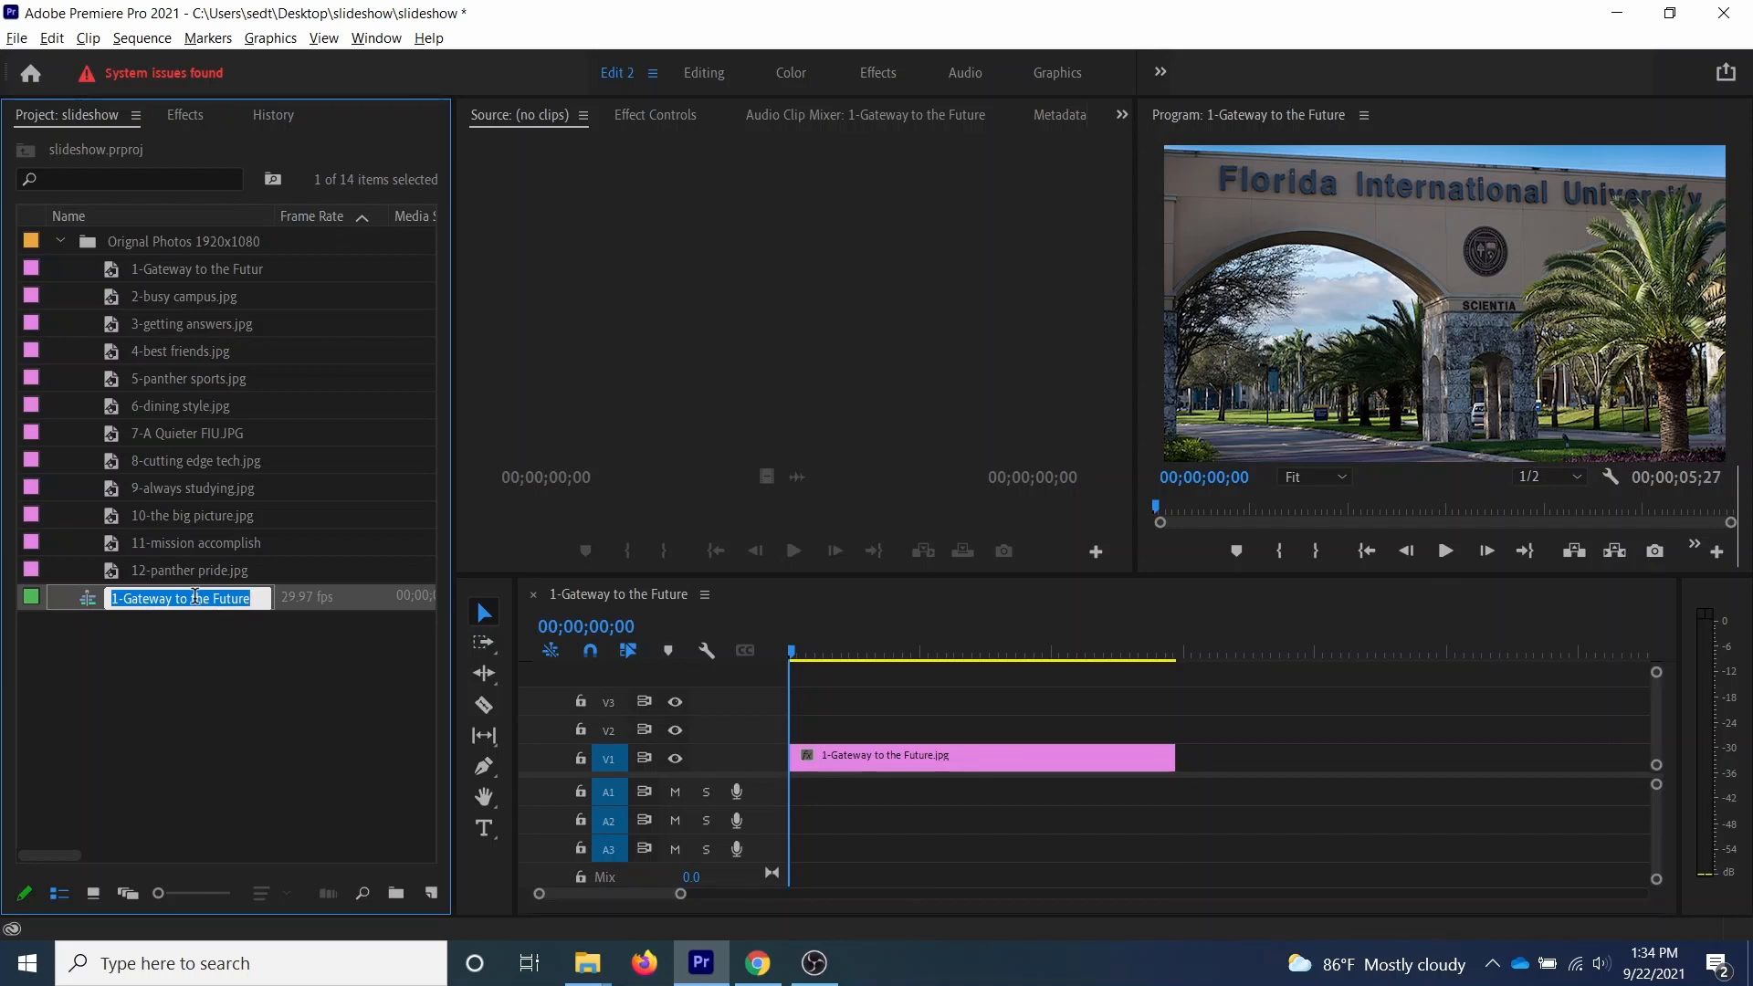
pyautogui.write('My Slid')
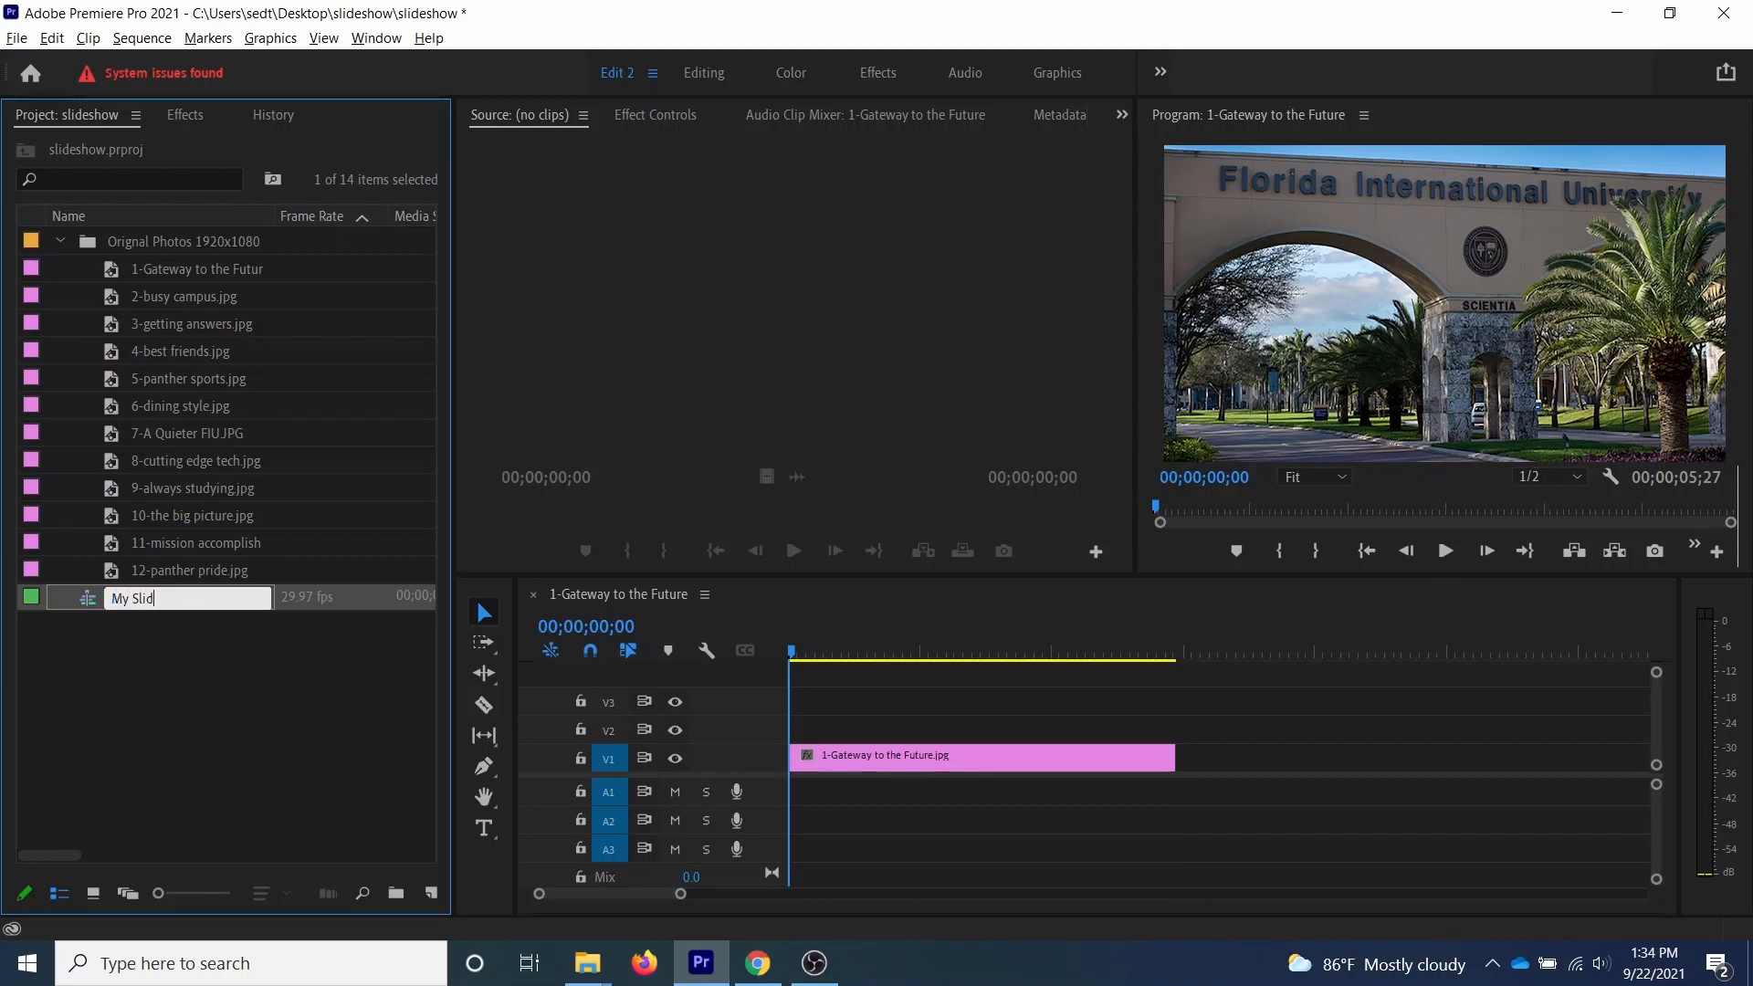
pyautogui.write('eshow')
pyautogui.click(220, 691)
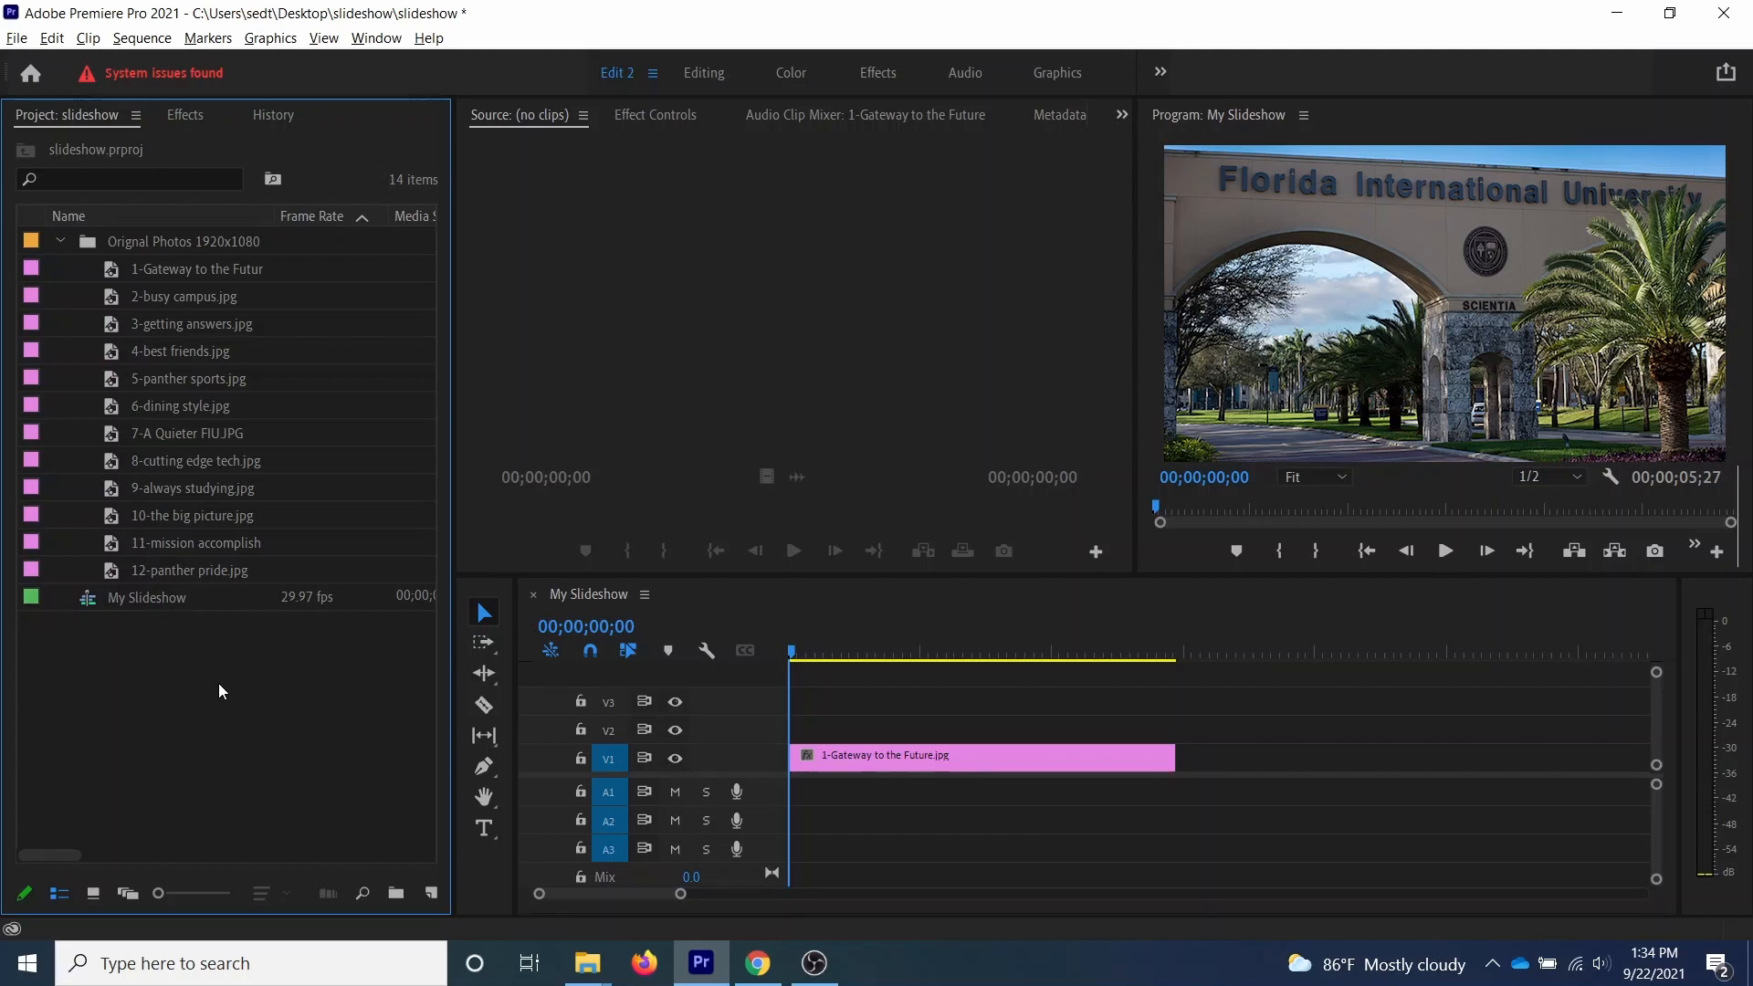
# Save the project as slideshow in the Desktop's slideshow folder, replacing the existing project file.
pyautogui.click(13, 46)
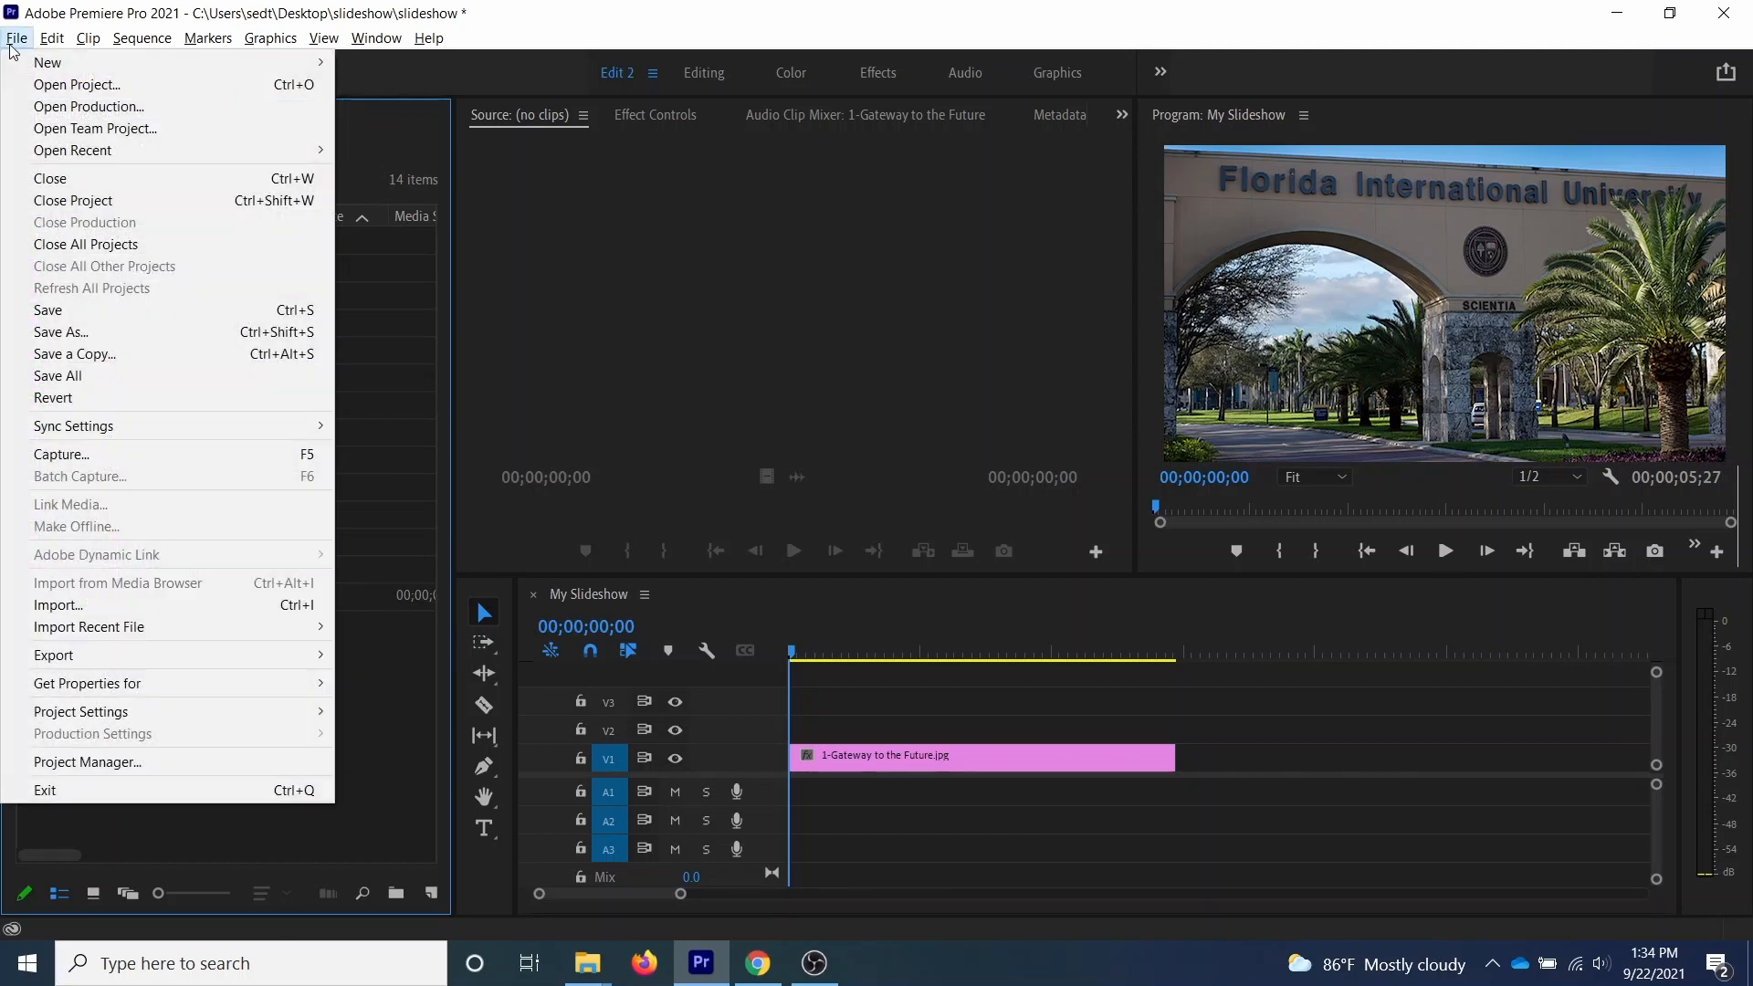
pyautogui.click(117, 334)
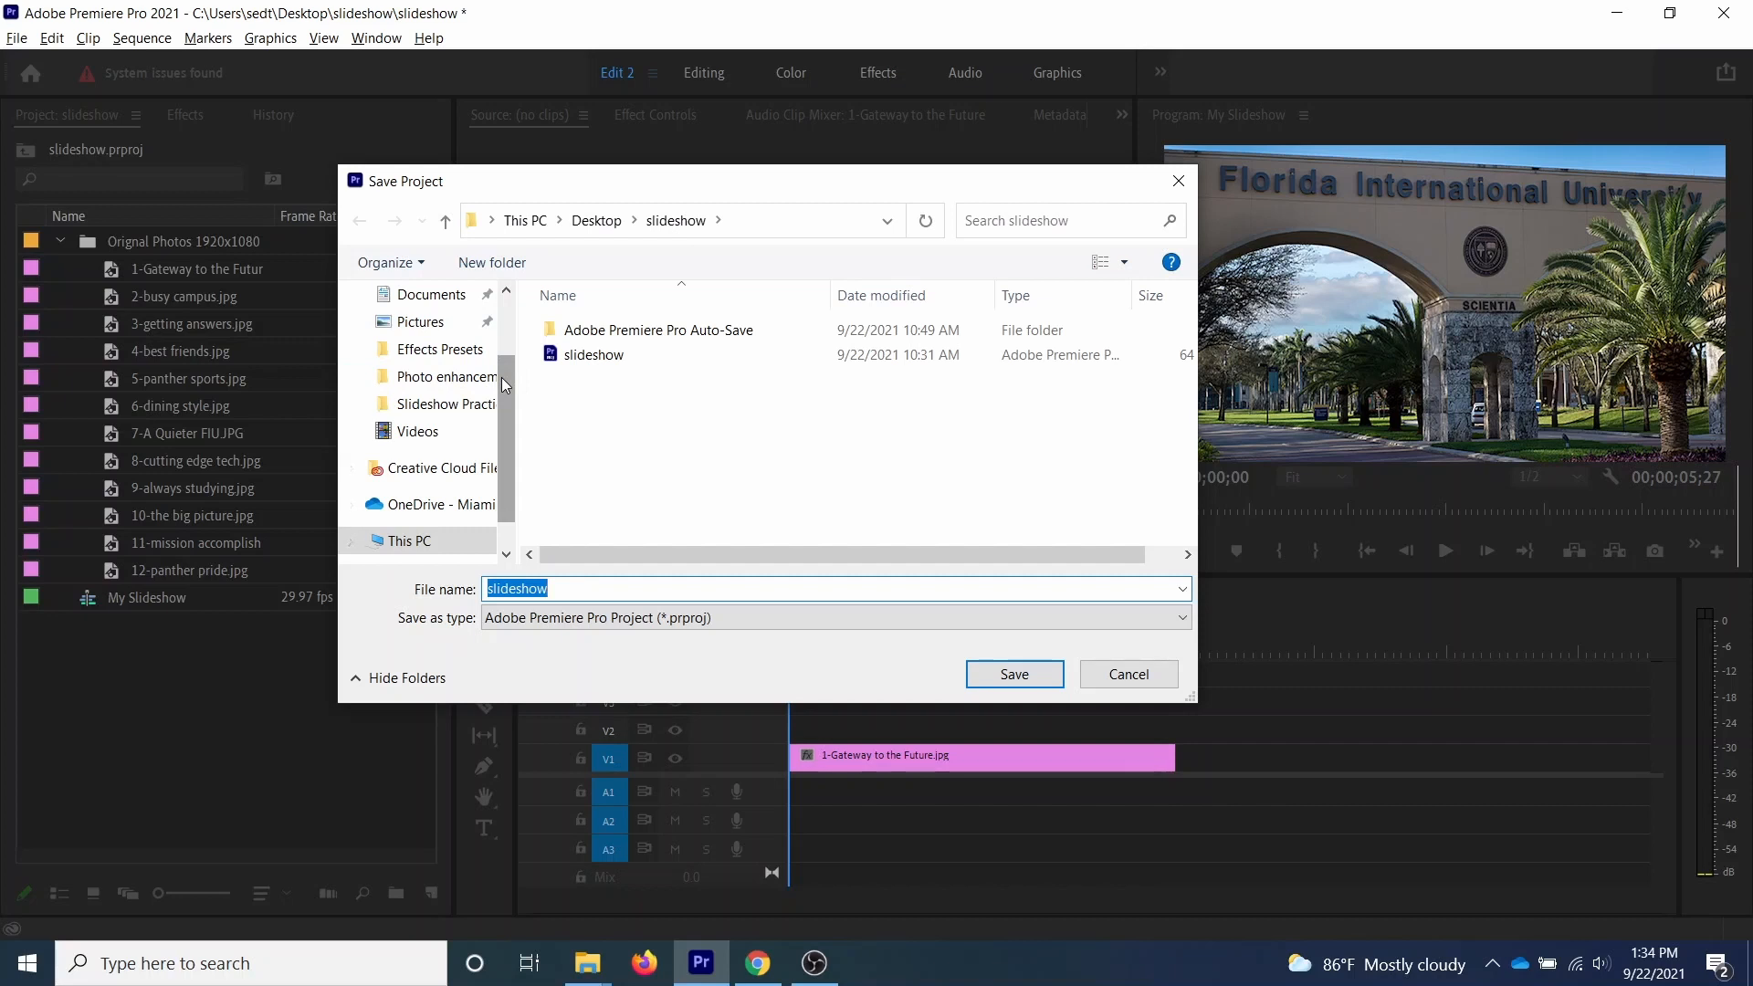
pyautogui.moveTo(503, 385); pyautogui.dragTo(504, 325)
pyautogui.click(425, 341)
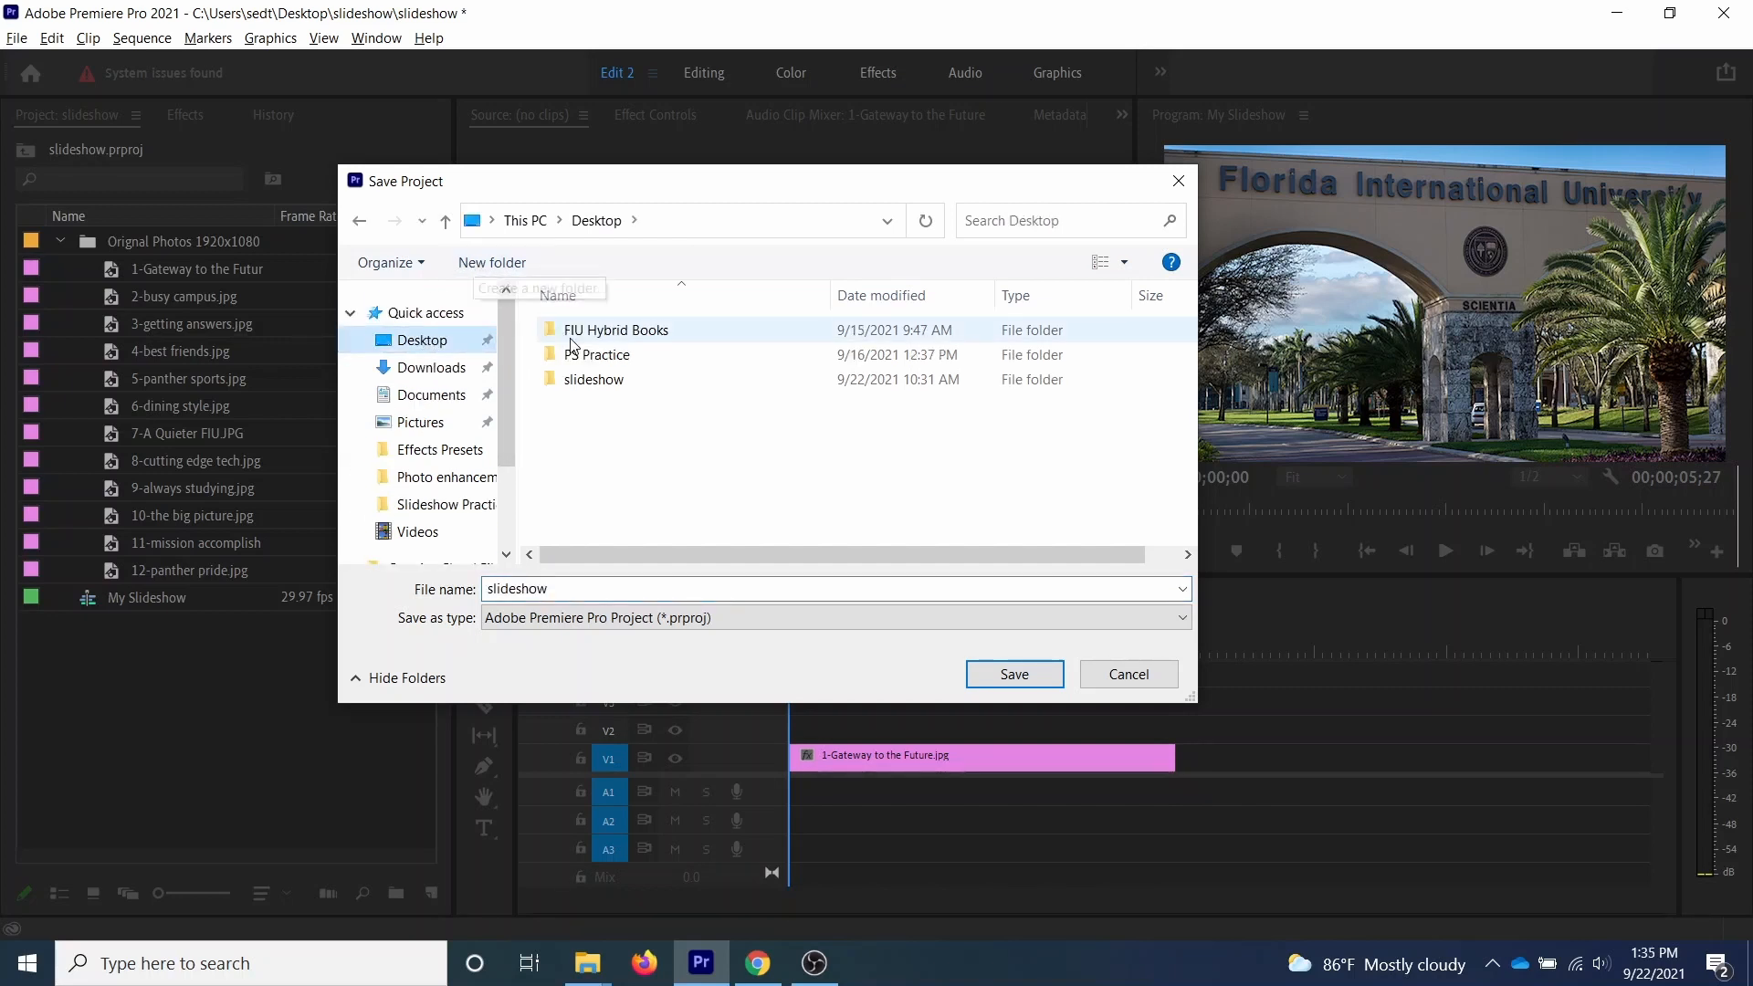
pyautogui.click(609, 381)
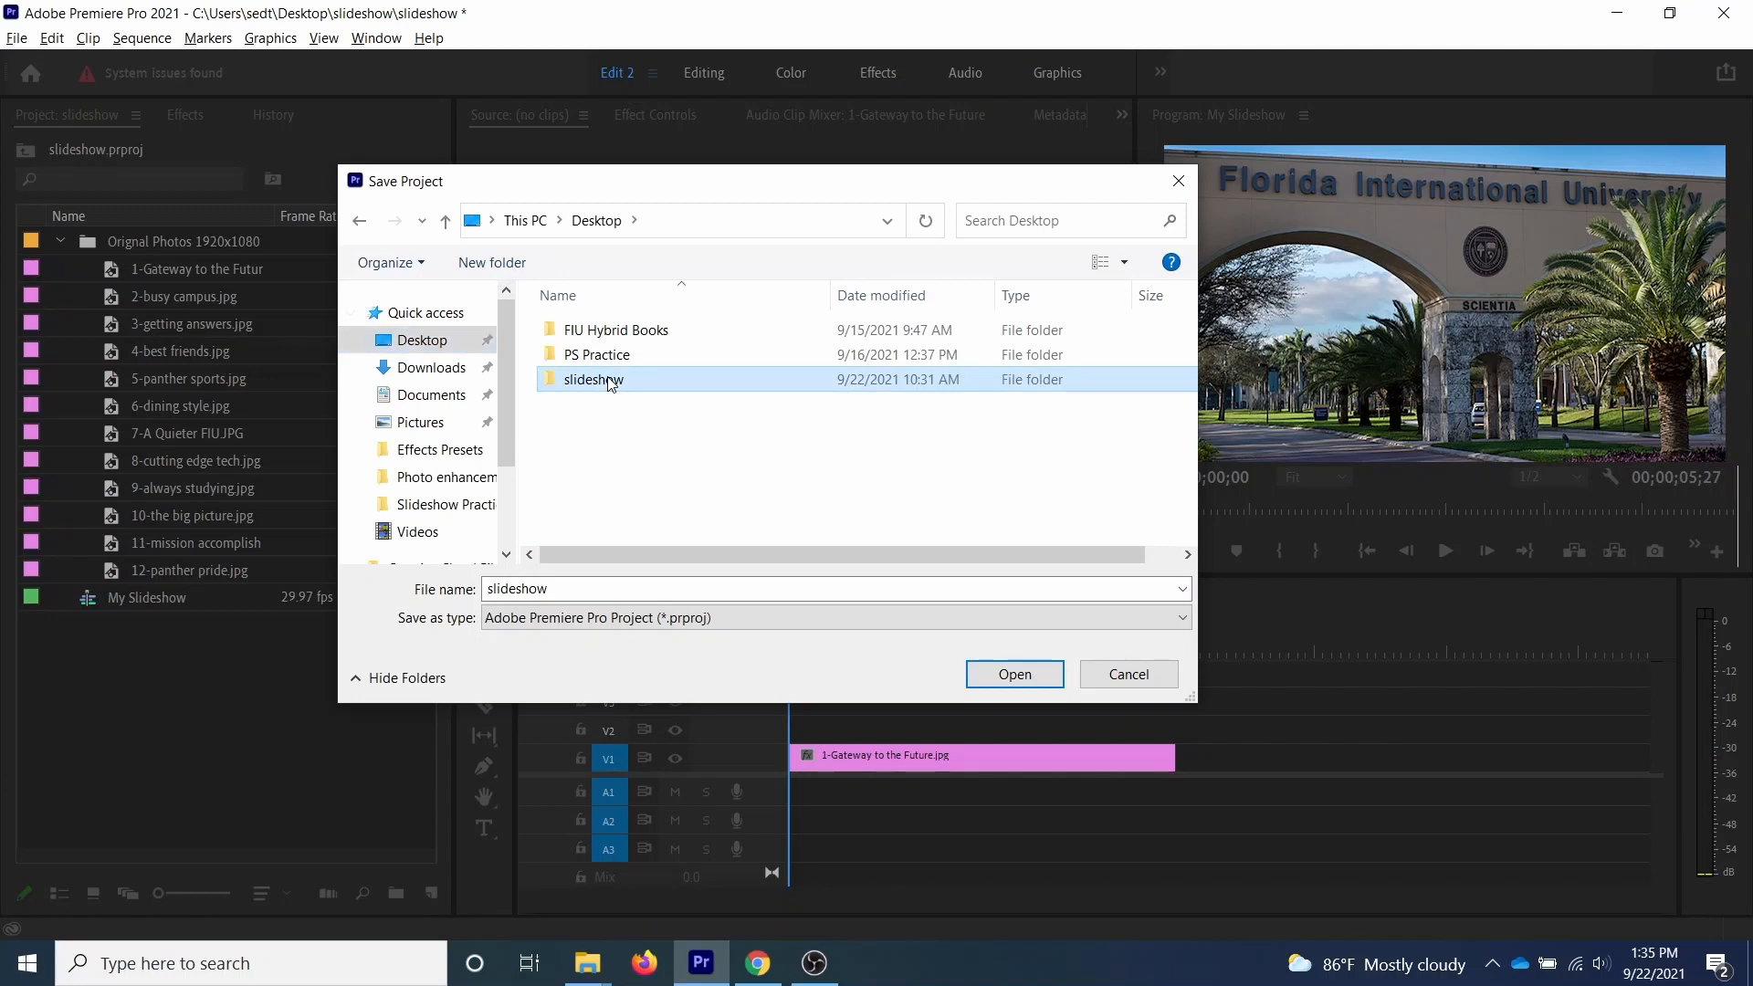
pyautogui.click(988, 680)
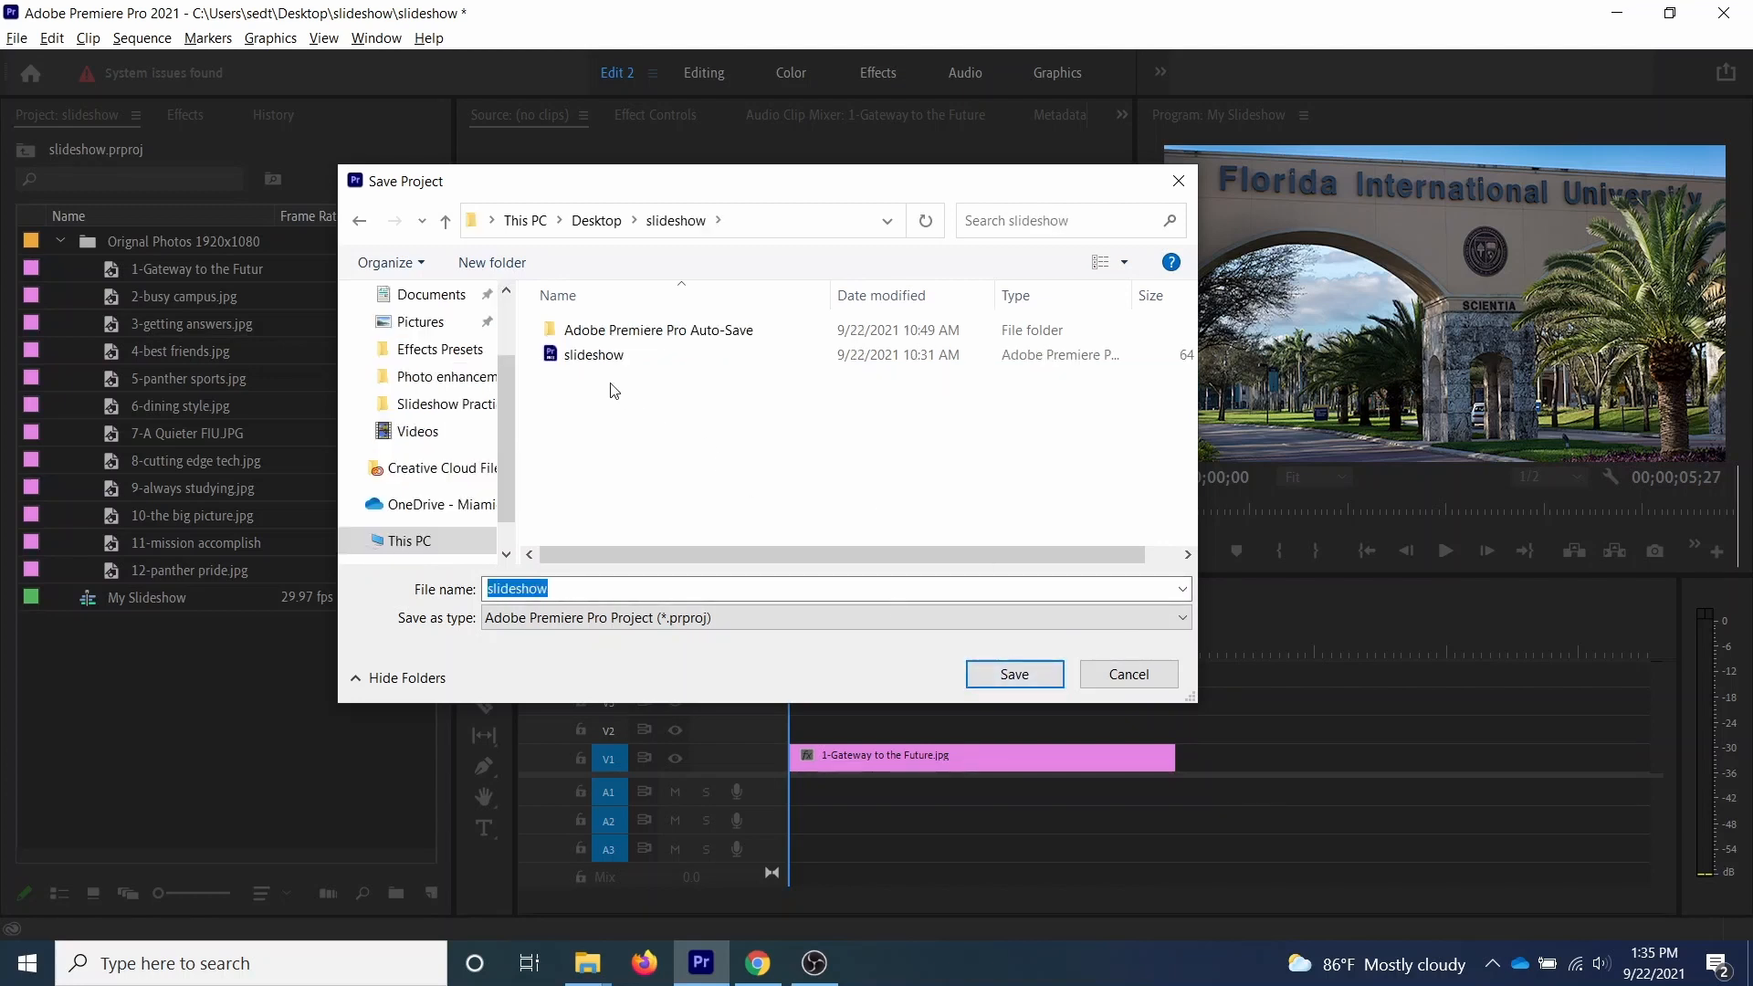
pyautogui.click(595, 363)
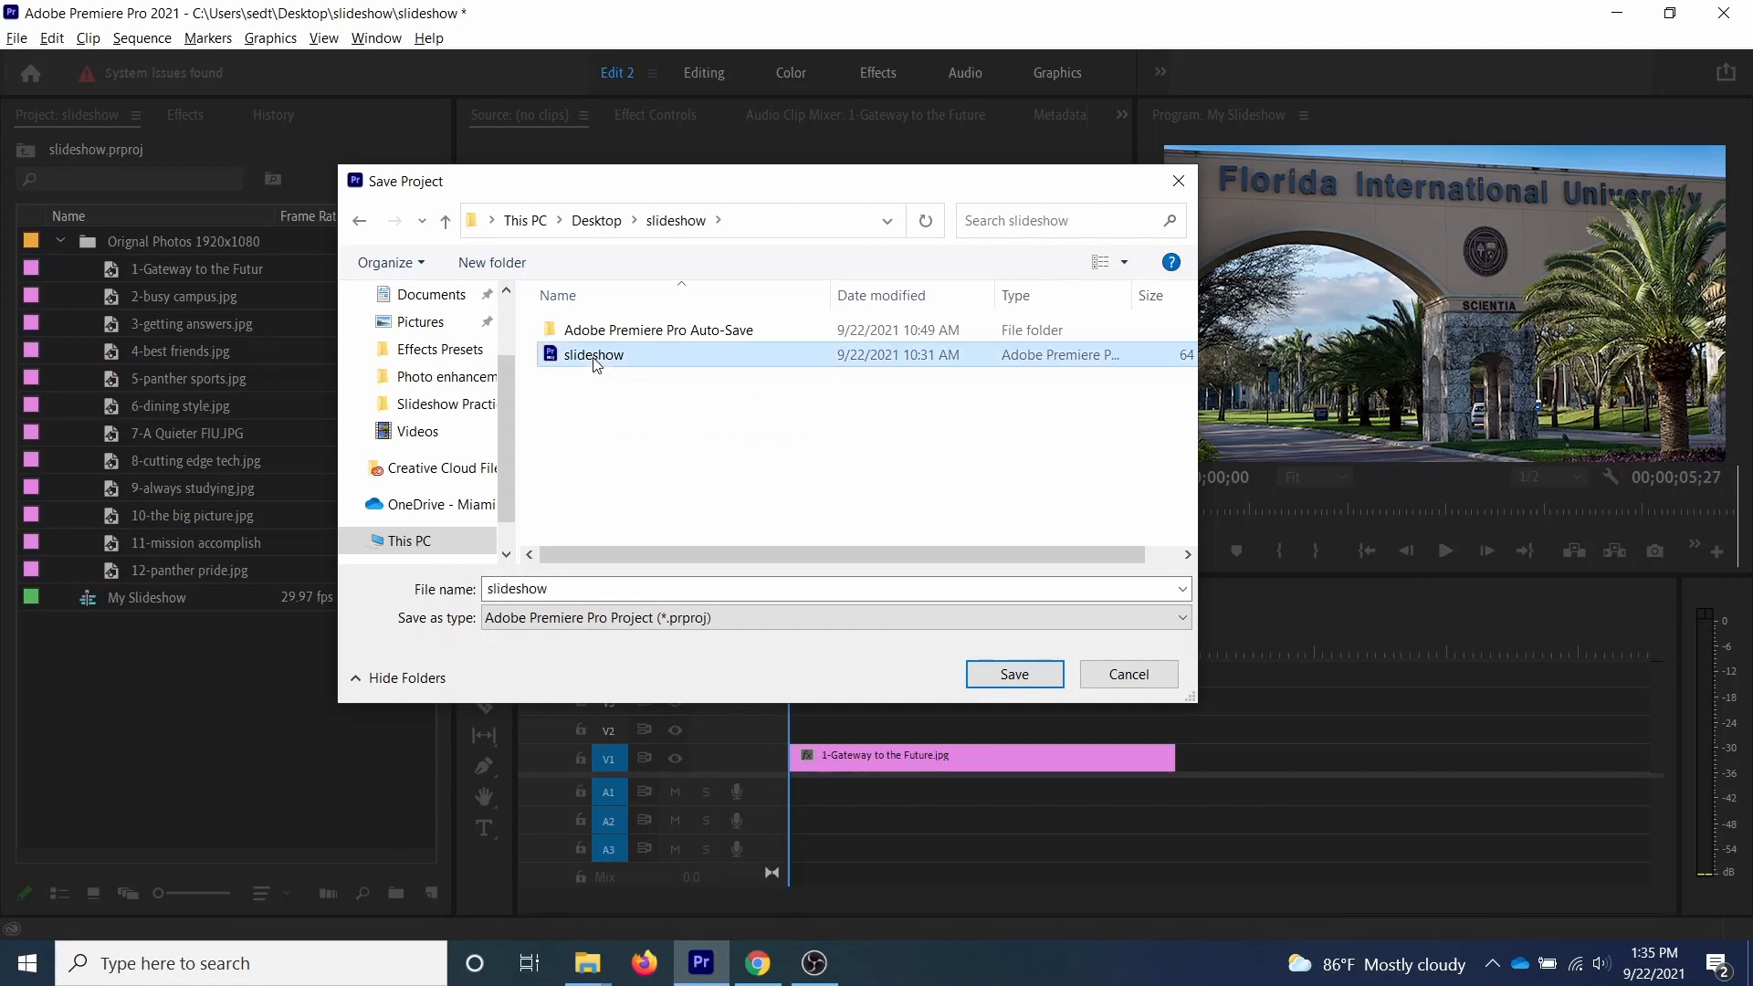
pyautogui.click(1030, 680)
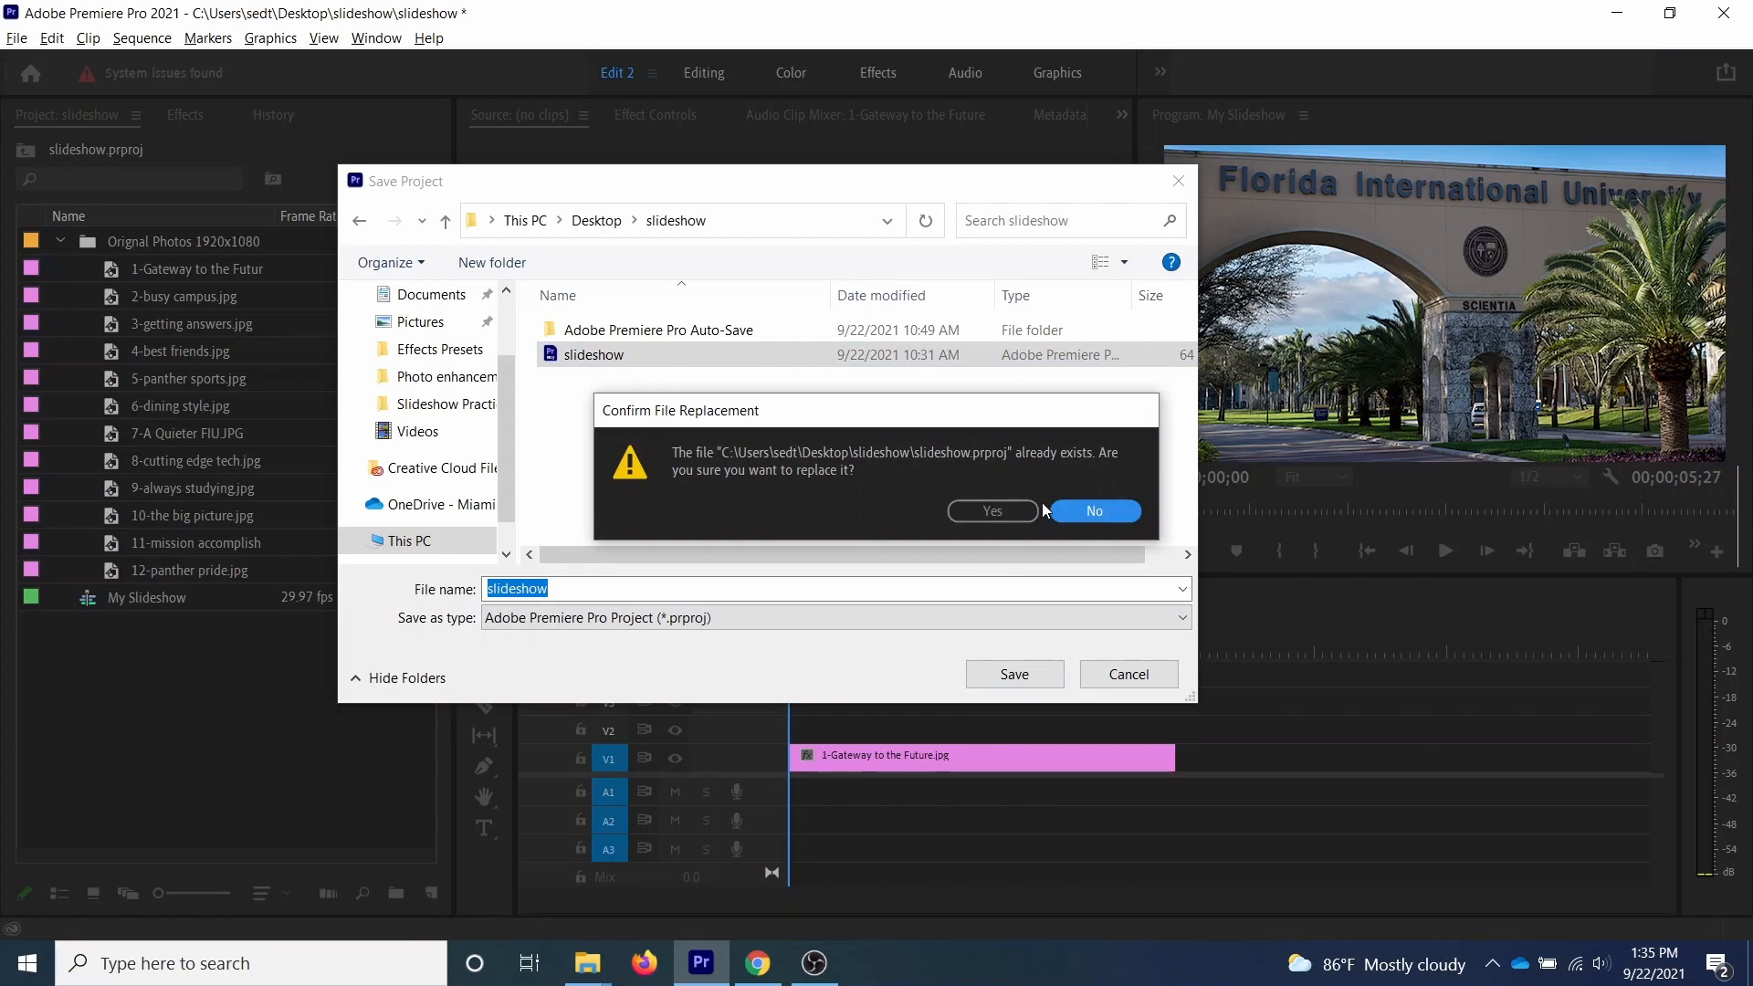
pyautogui.click(1015, 516)
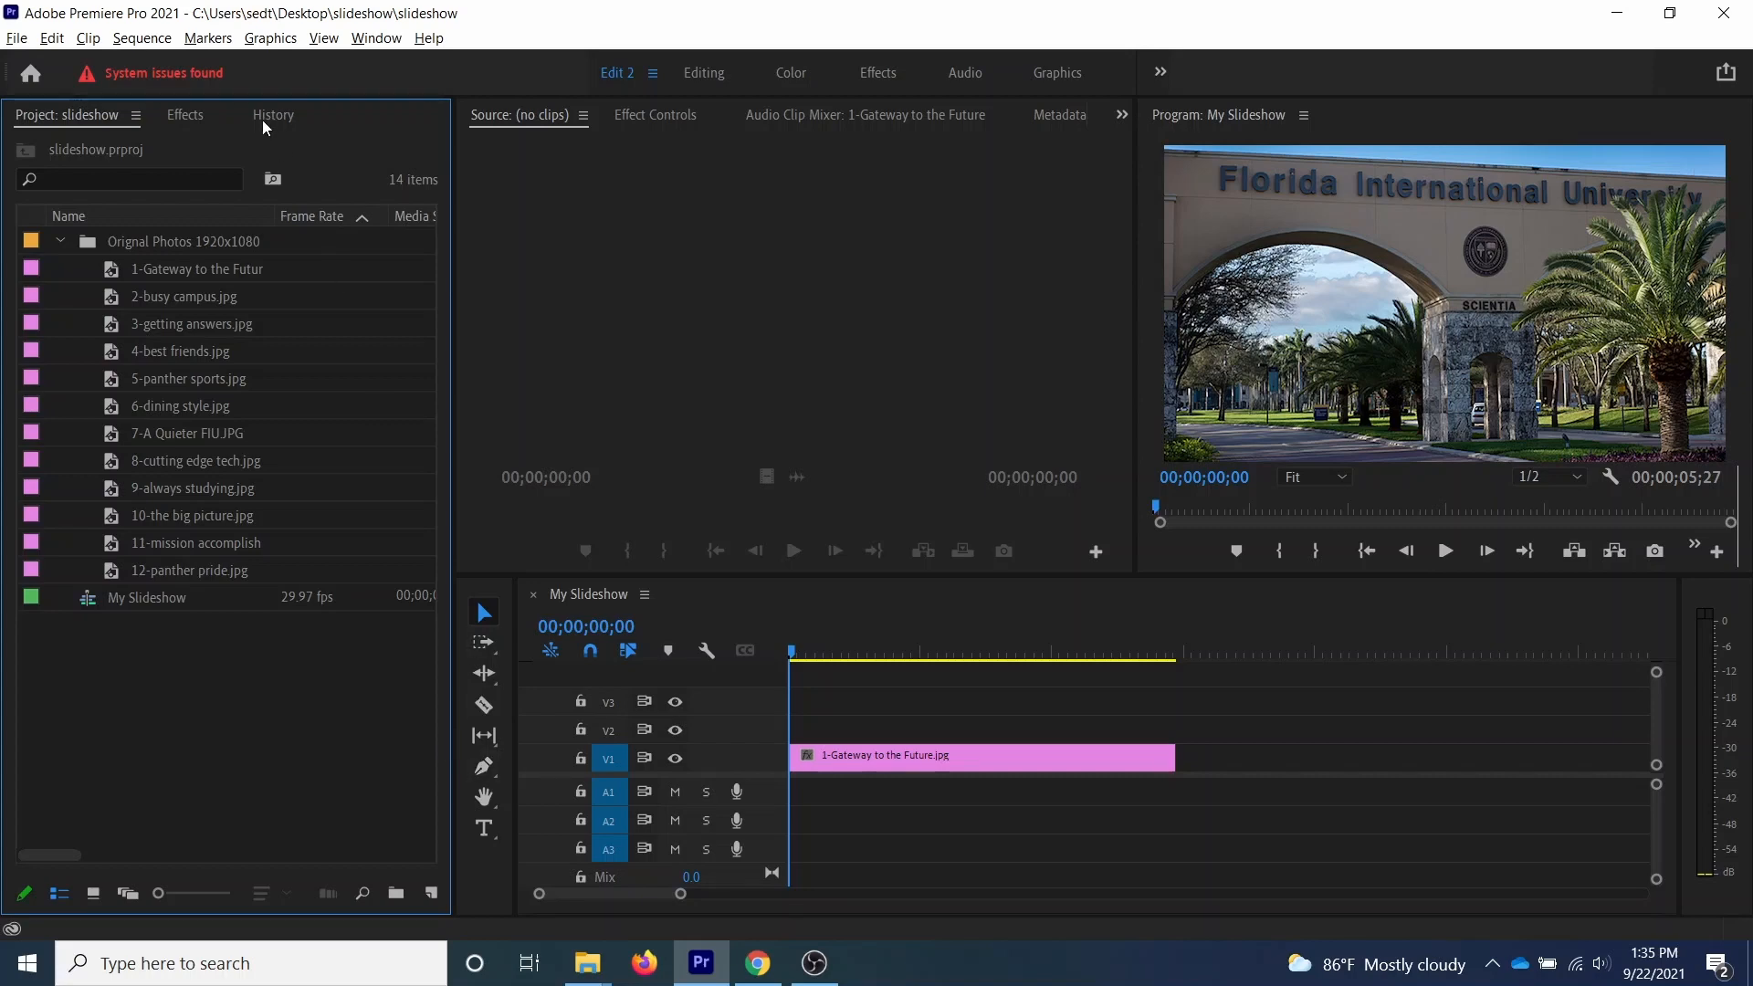
# Turn on Selection Follows Playhead and move the playhead over the Gateway clip to 00;00;02;16.
pyautogui.click(157, 44)
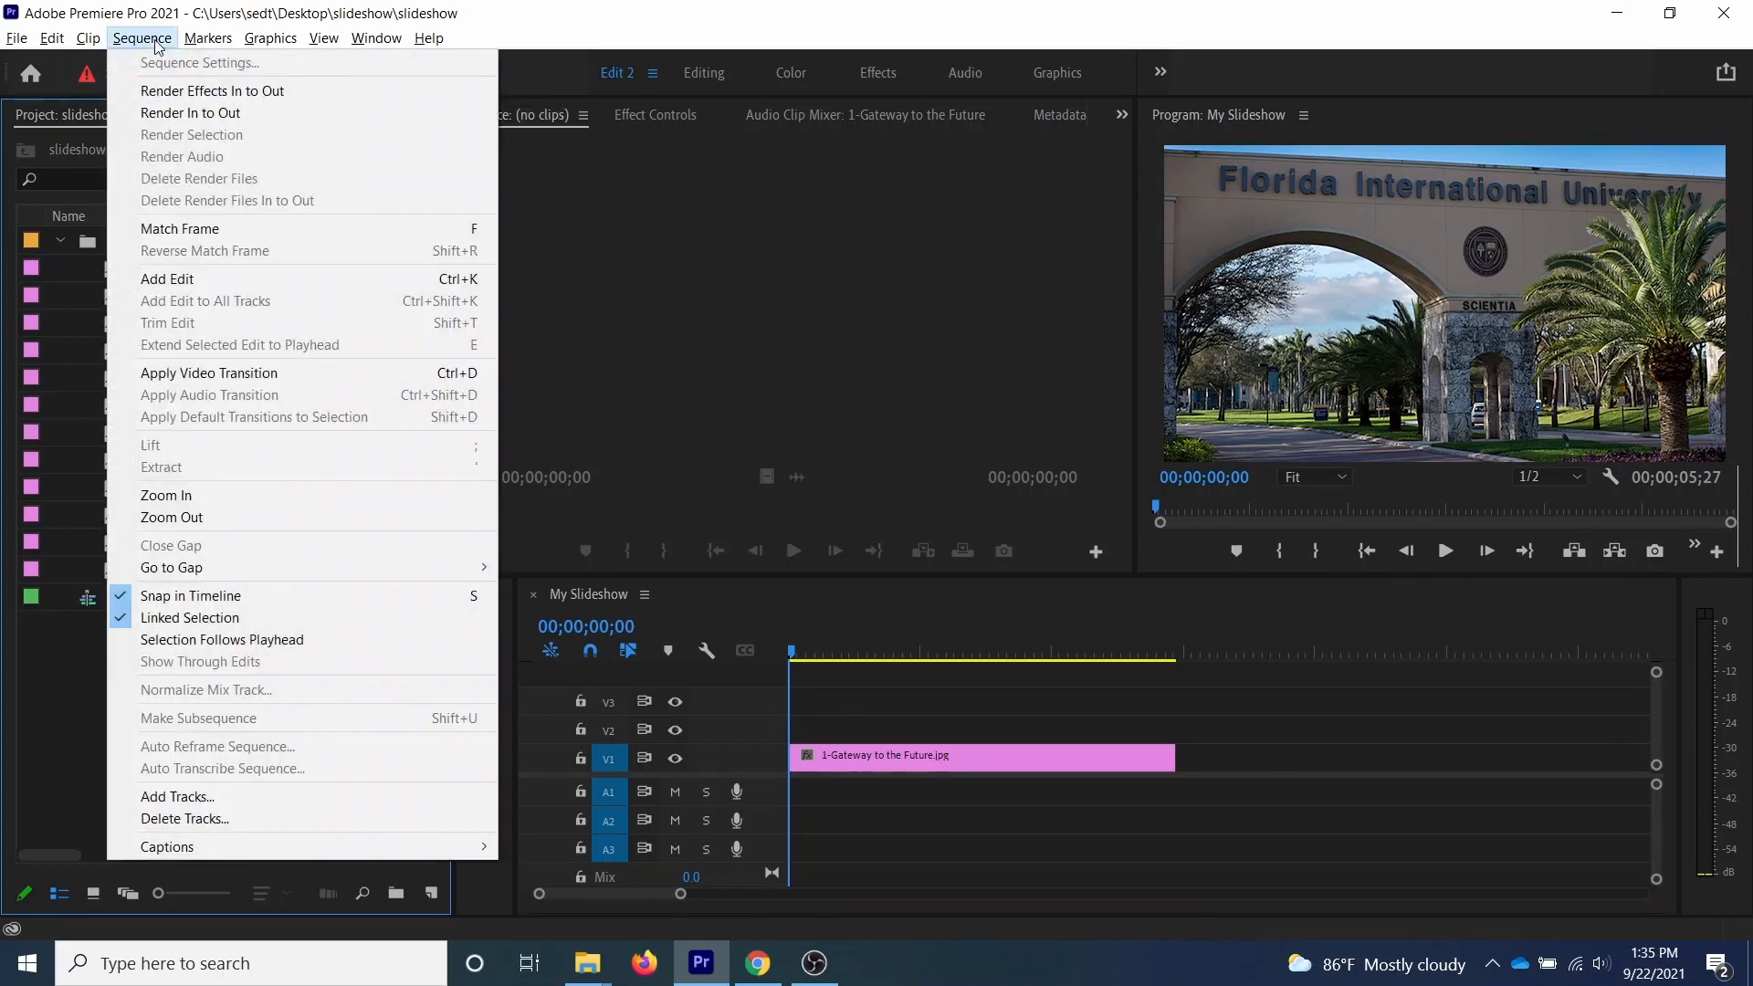
pyautogui.click(318, 647)
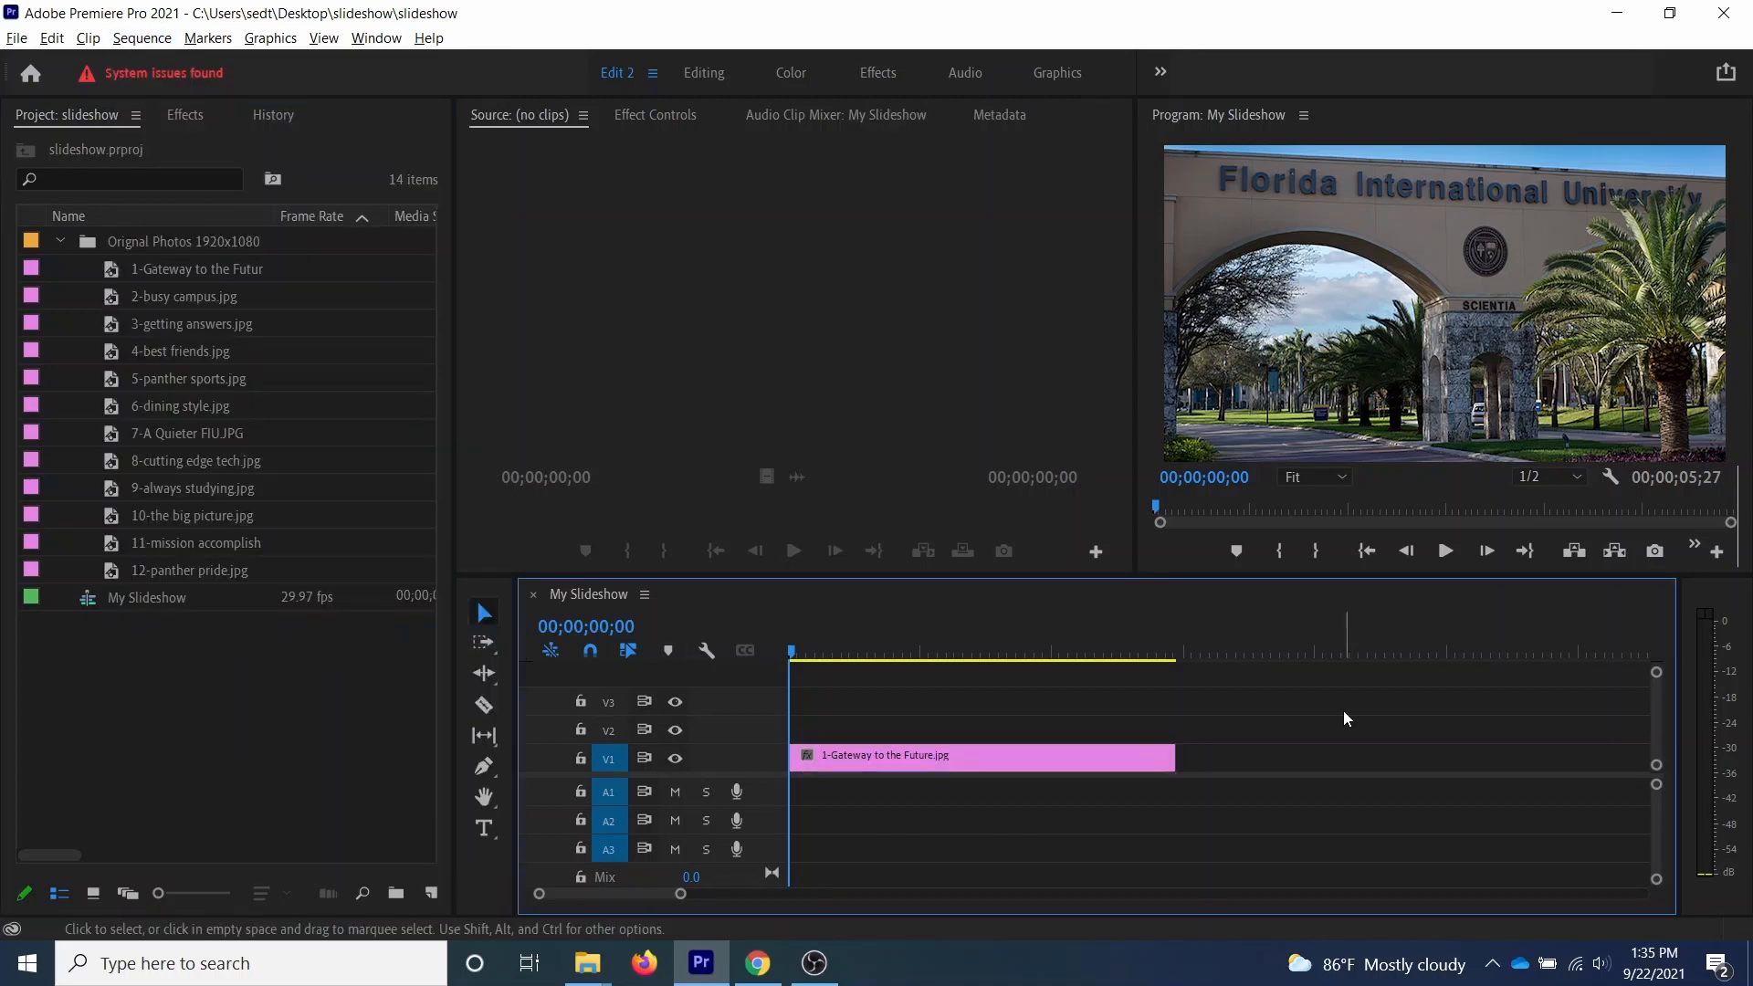
pyautogui.click(1115, 767)
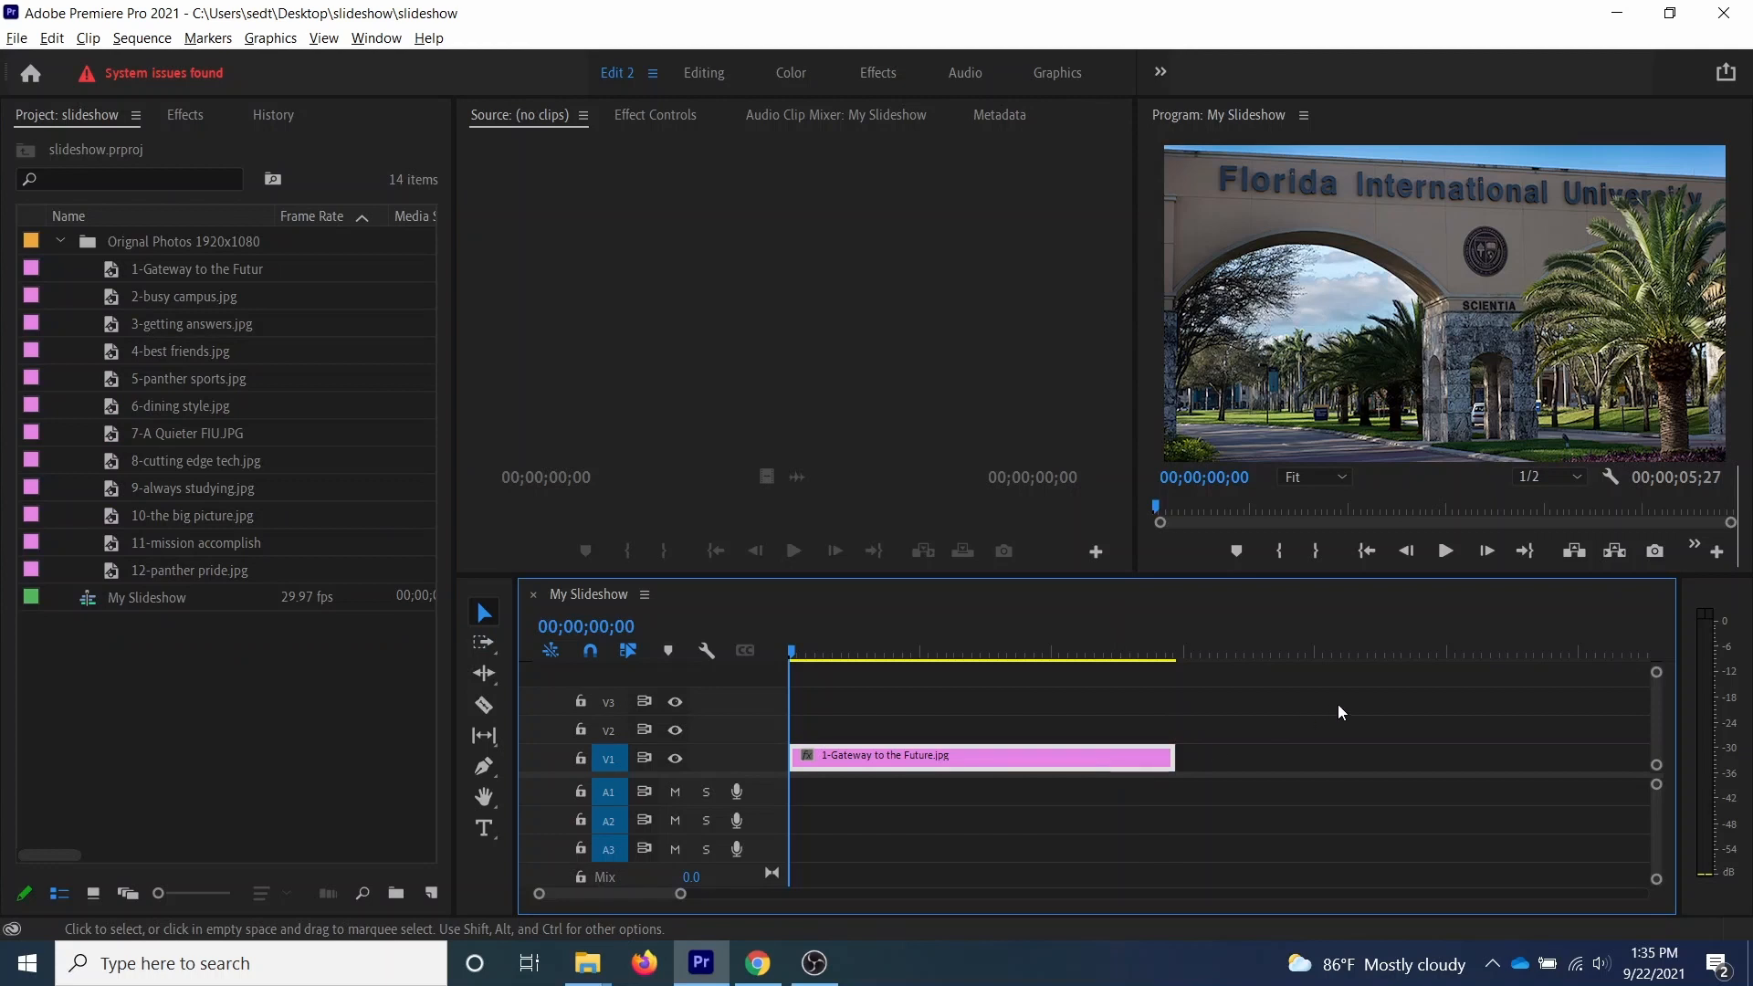
pyautogui.click(958, 639)
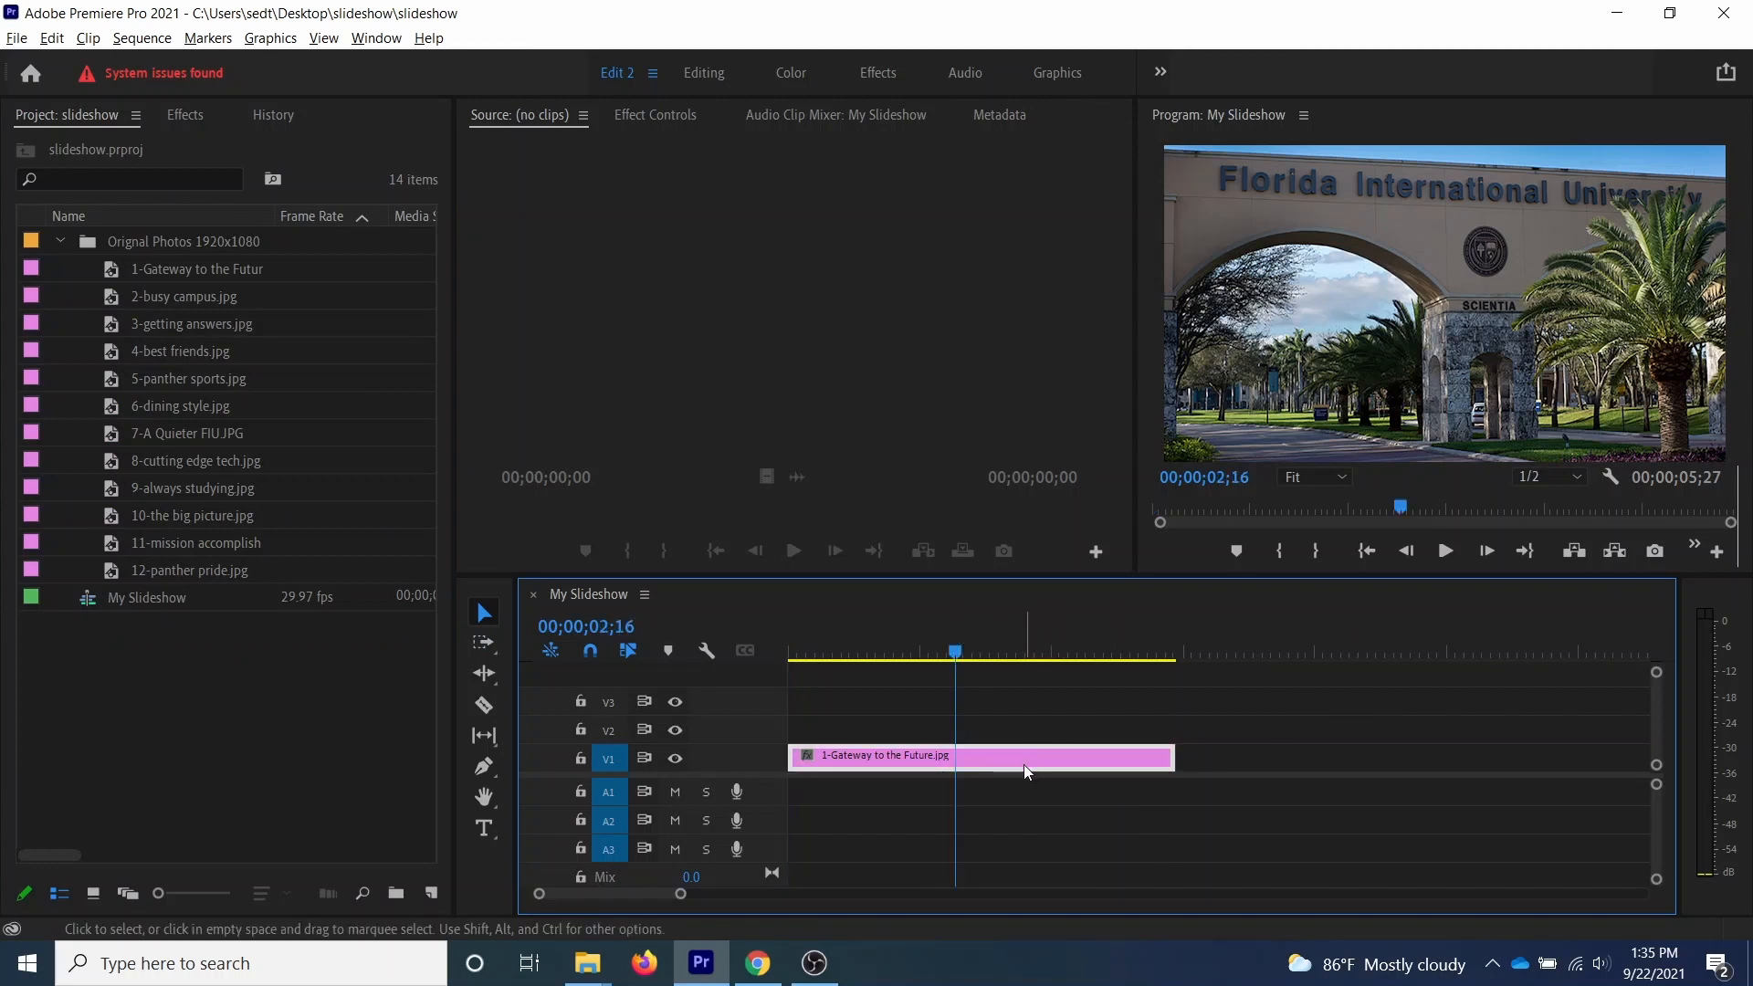
# Delete the Gateway clip from the timeline and return the playhead to the start of the sequence.
pyautogui.press('Delete')
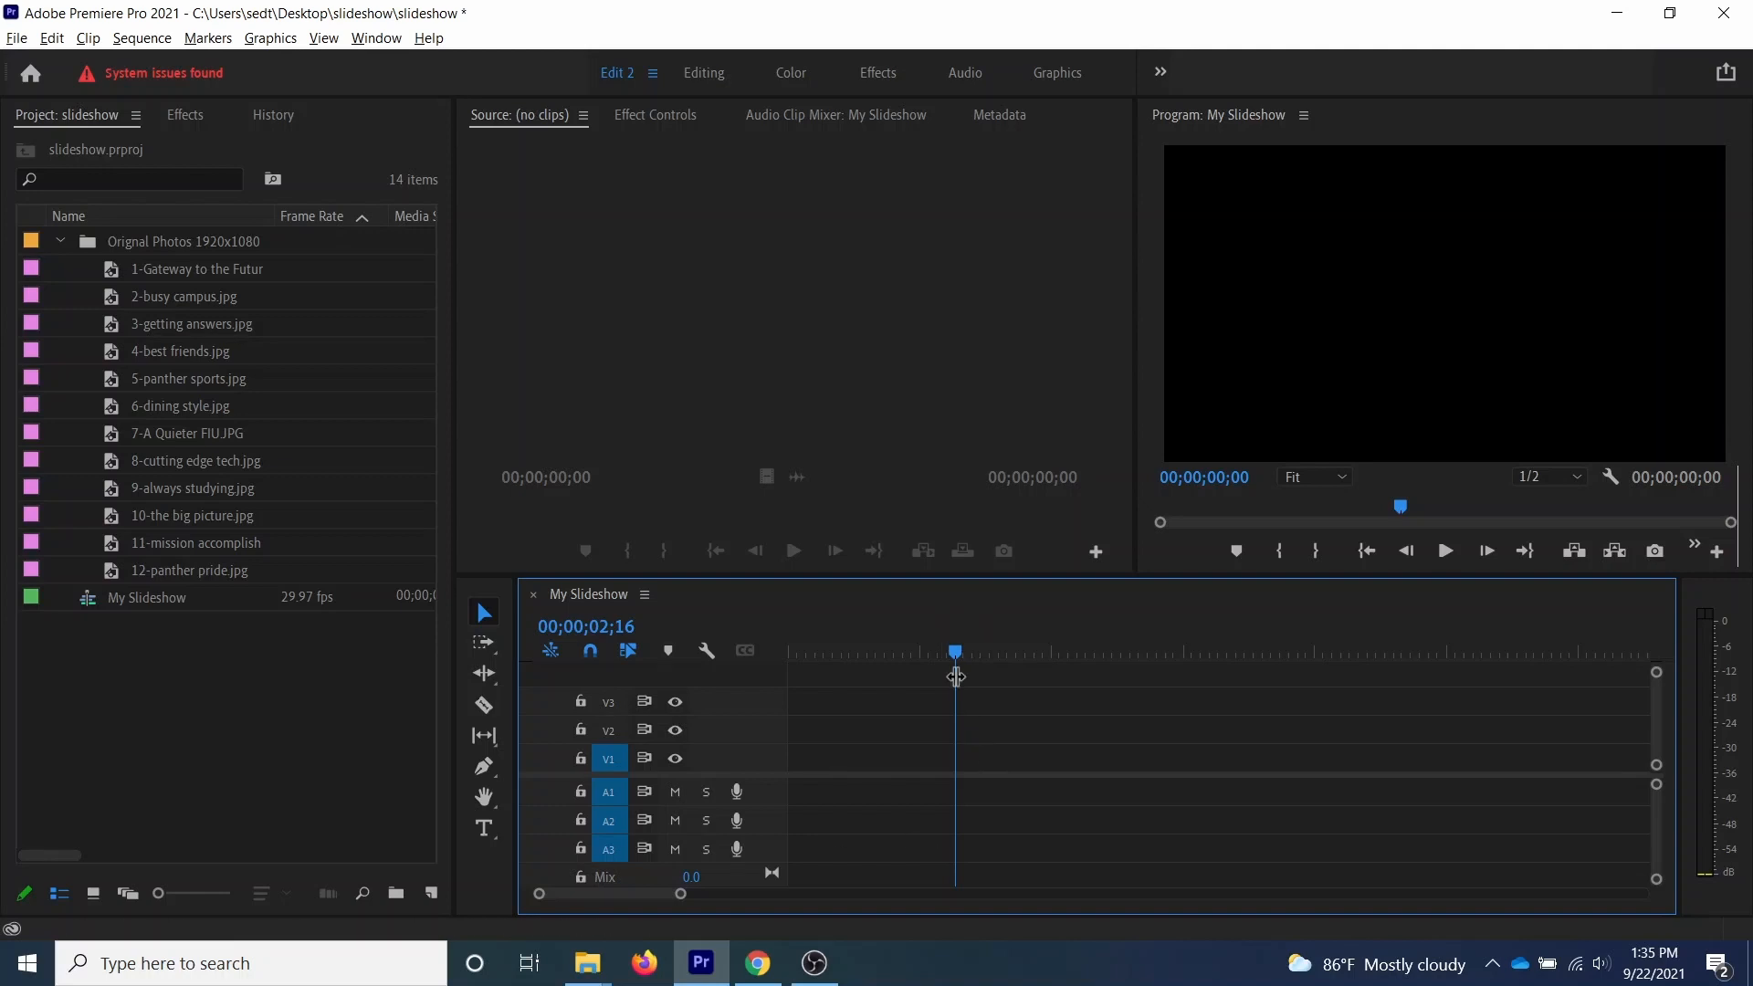
pyautogui.moveTo(957, 653); pyautogui.dragTo(769, 678)
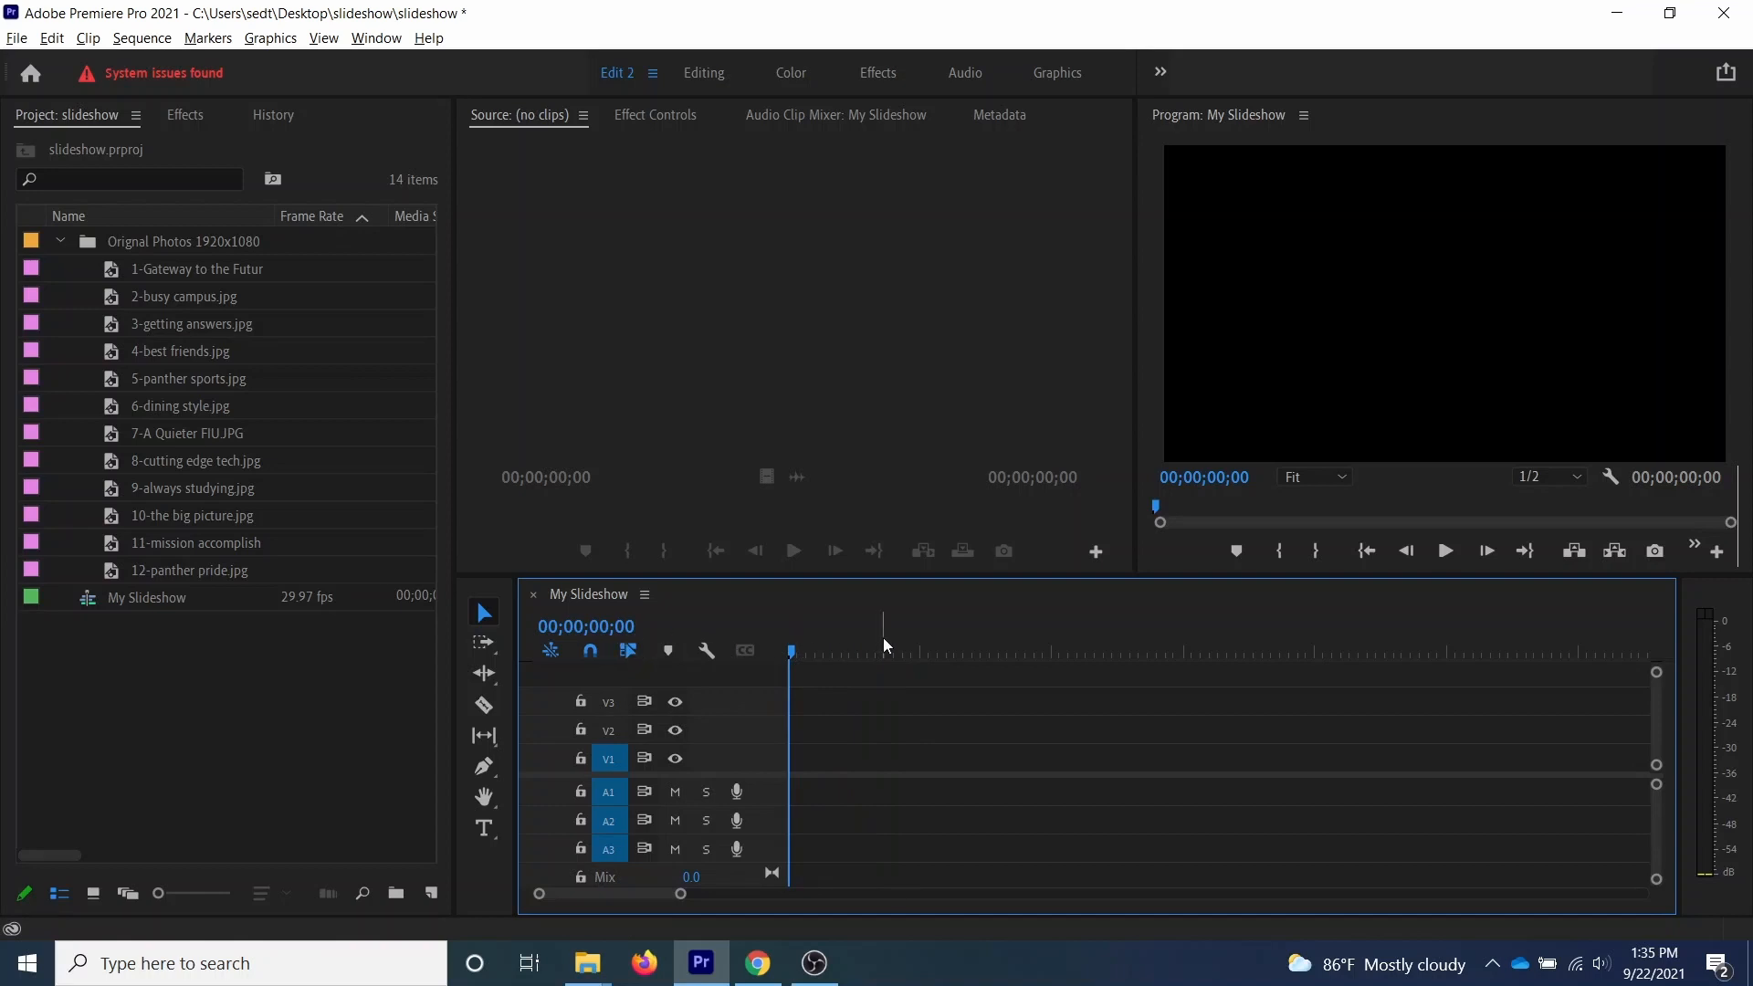
# Automate all twelve photos to the My Slideshow sequence in Sort Order, placed sequentially by Overwrite Edit with a 30-frame clip overlap and no transitions.
pyautogui.click(178, 270)
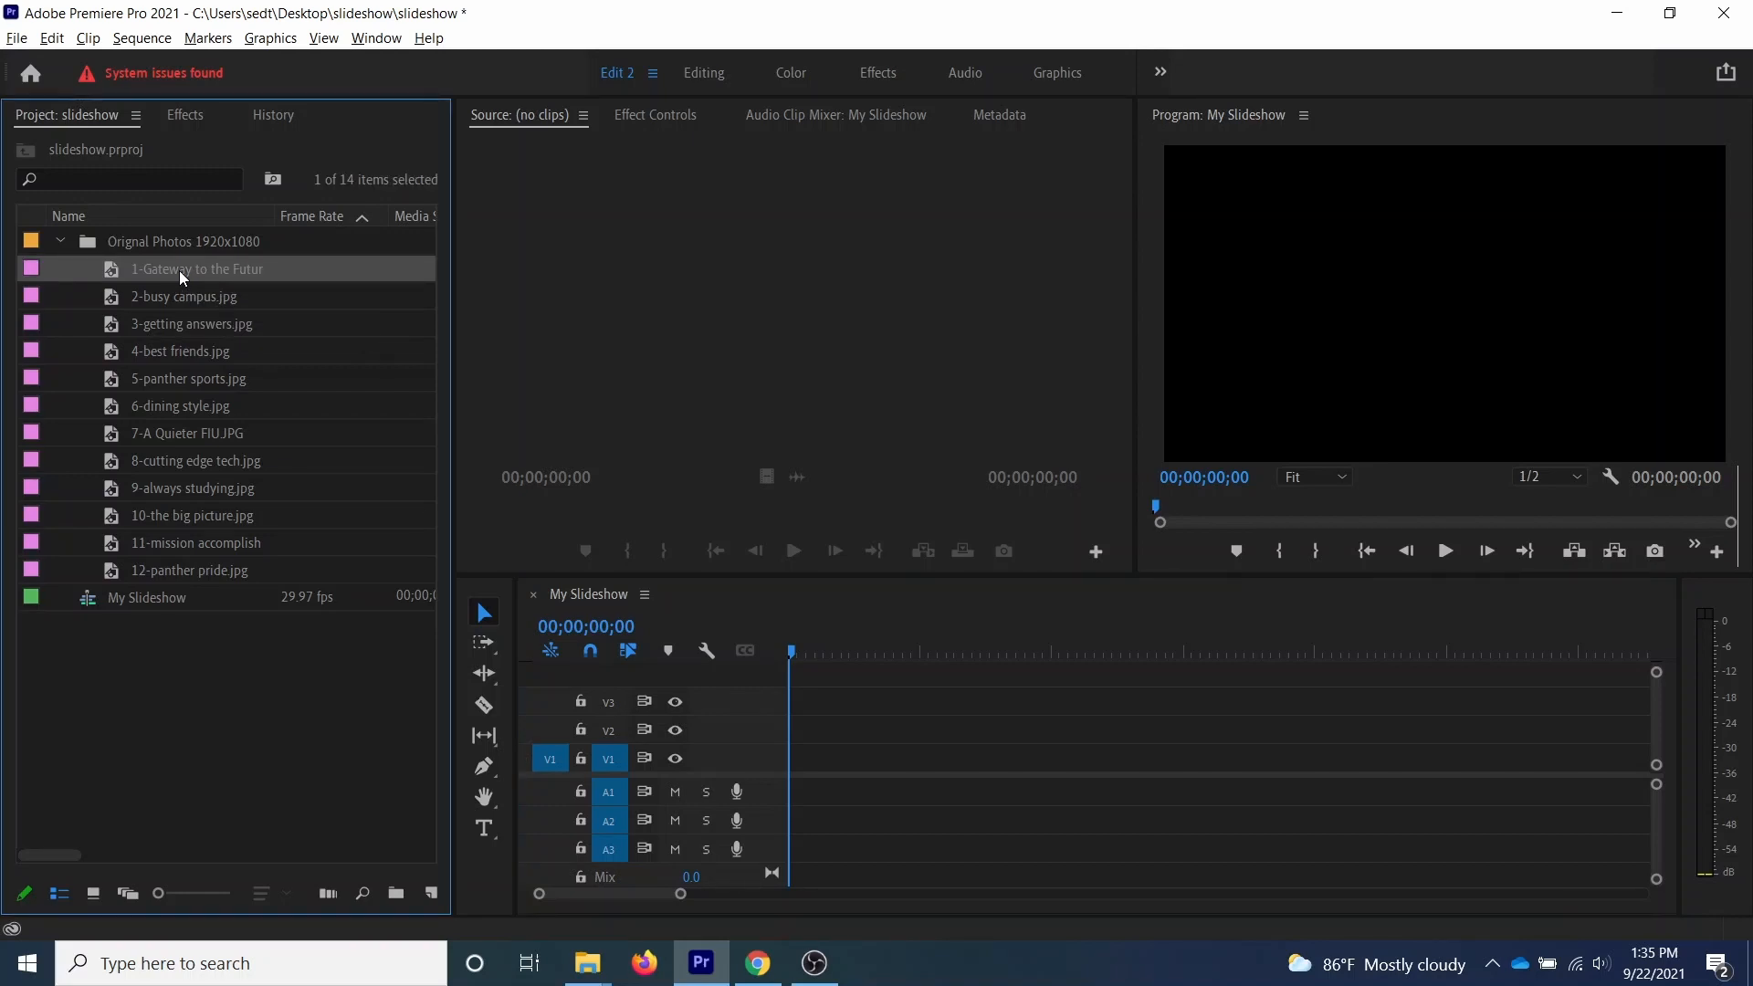
pyautogui.keyDown('shift'); pyautogui.click(150, 572); pyautogui.keyUp('shift')
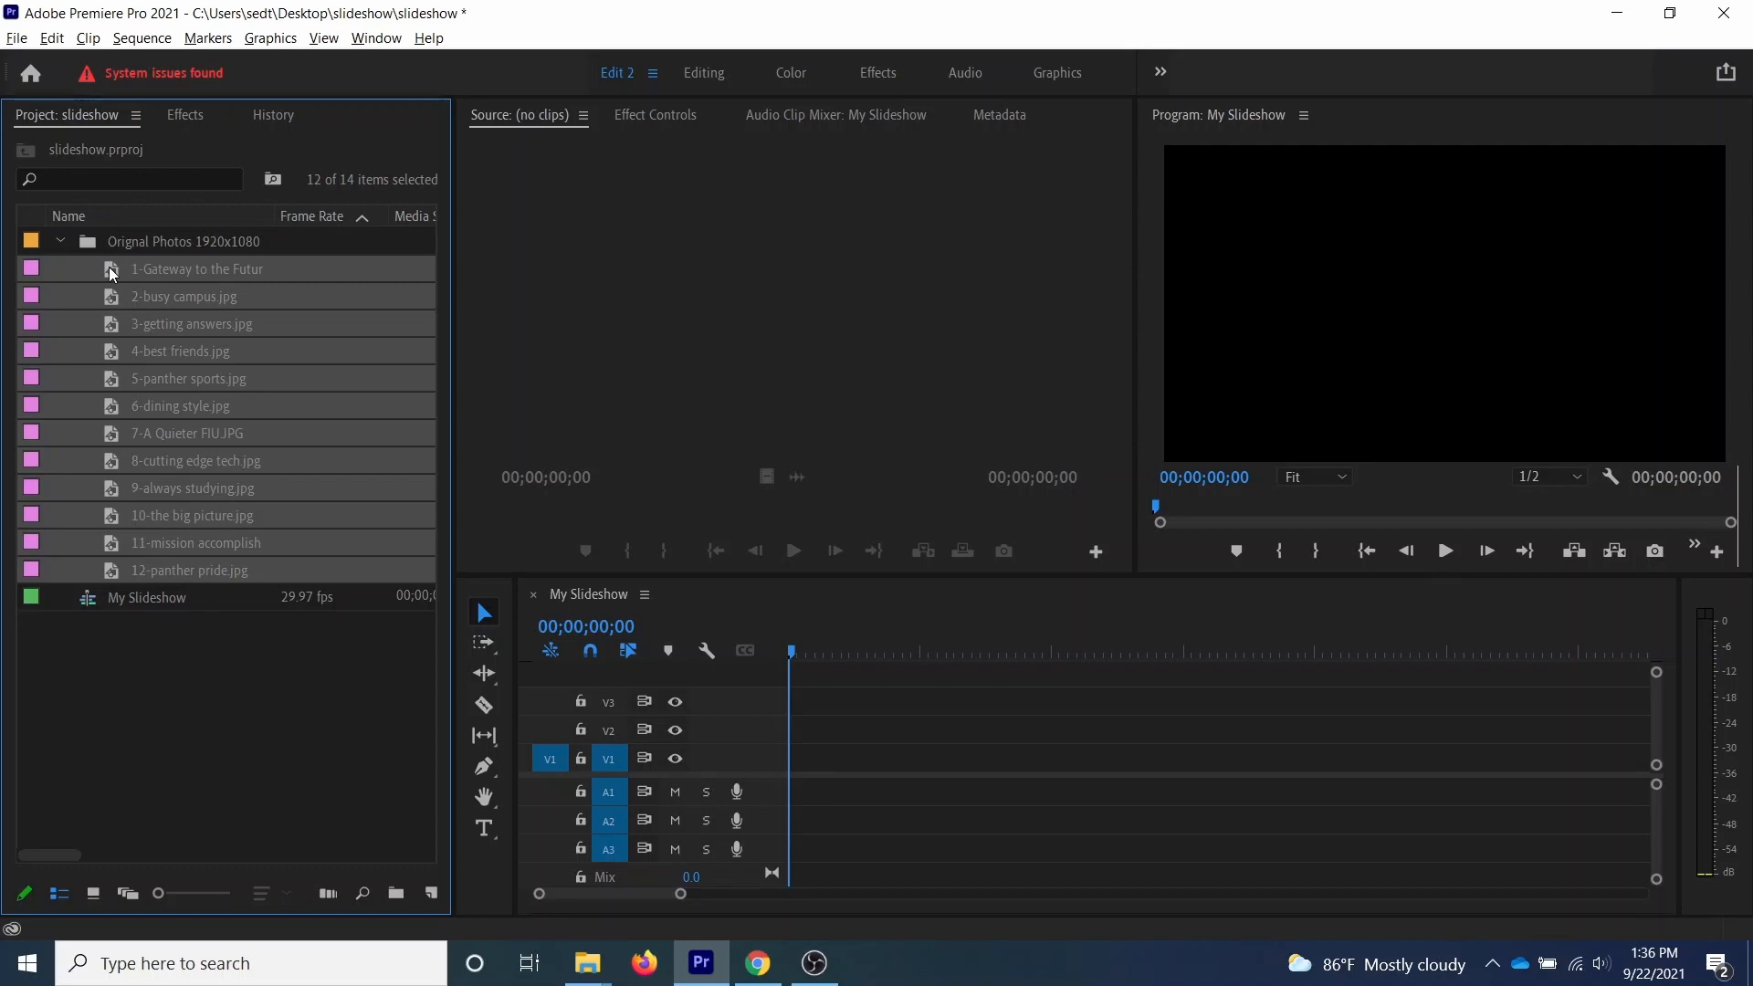
pyautogui.moveTo(109, 268); pyautogui.dragTo(327, 867)
pyautogui.click(328, 895)
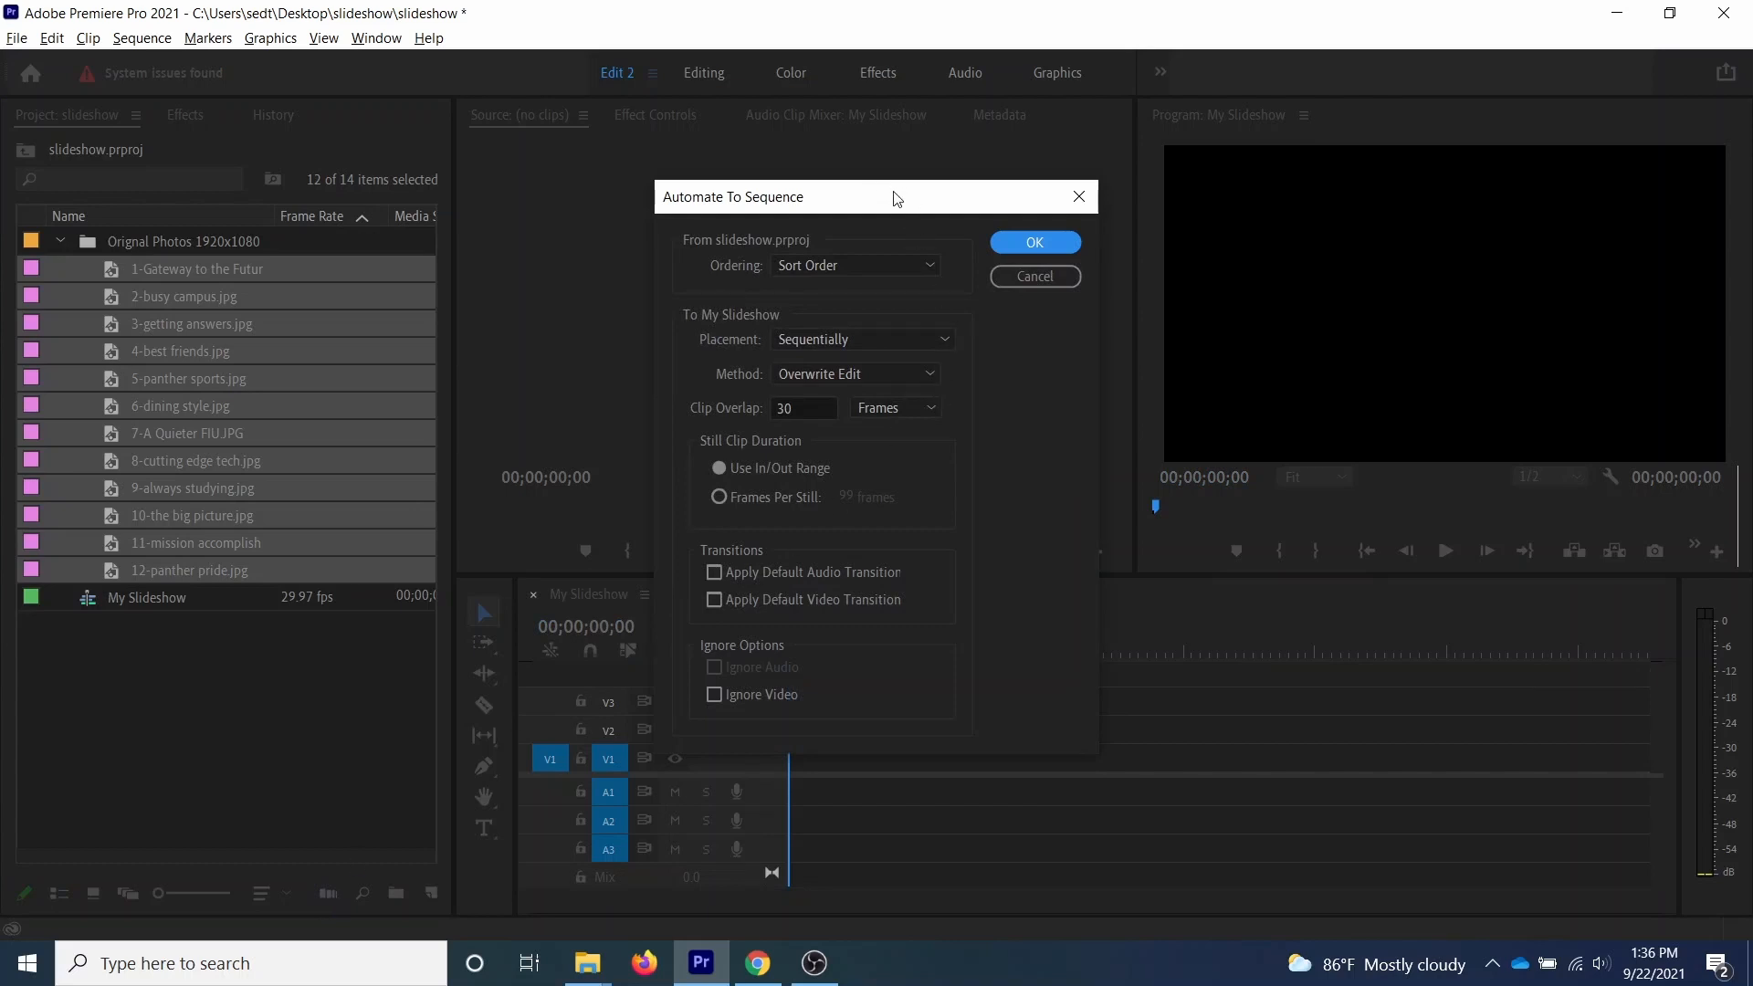
pyautogui.click(934, 267)
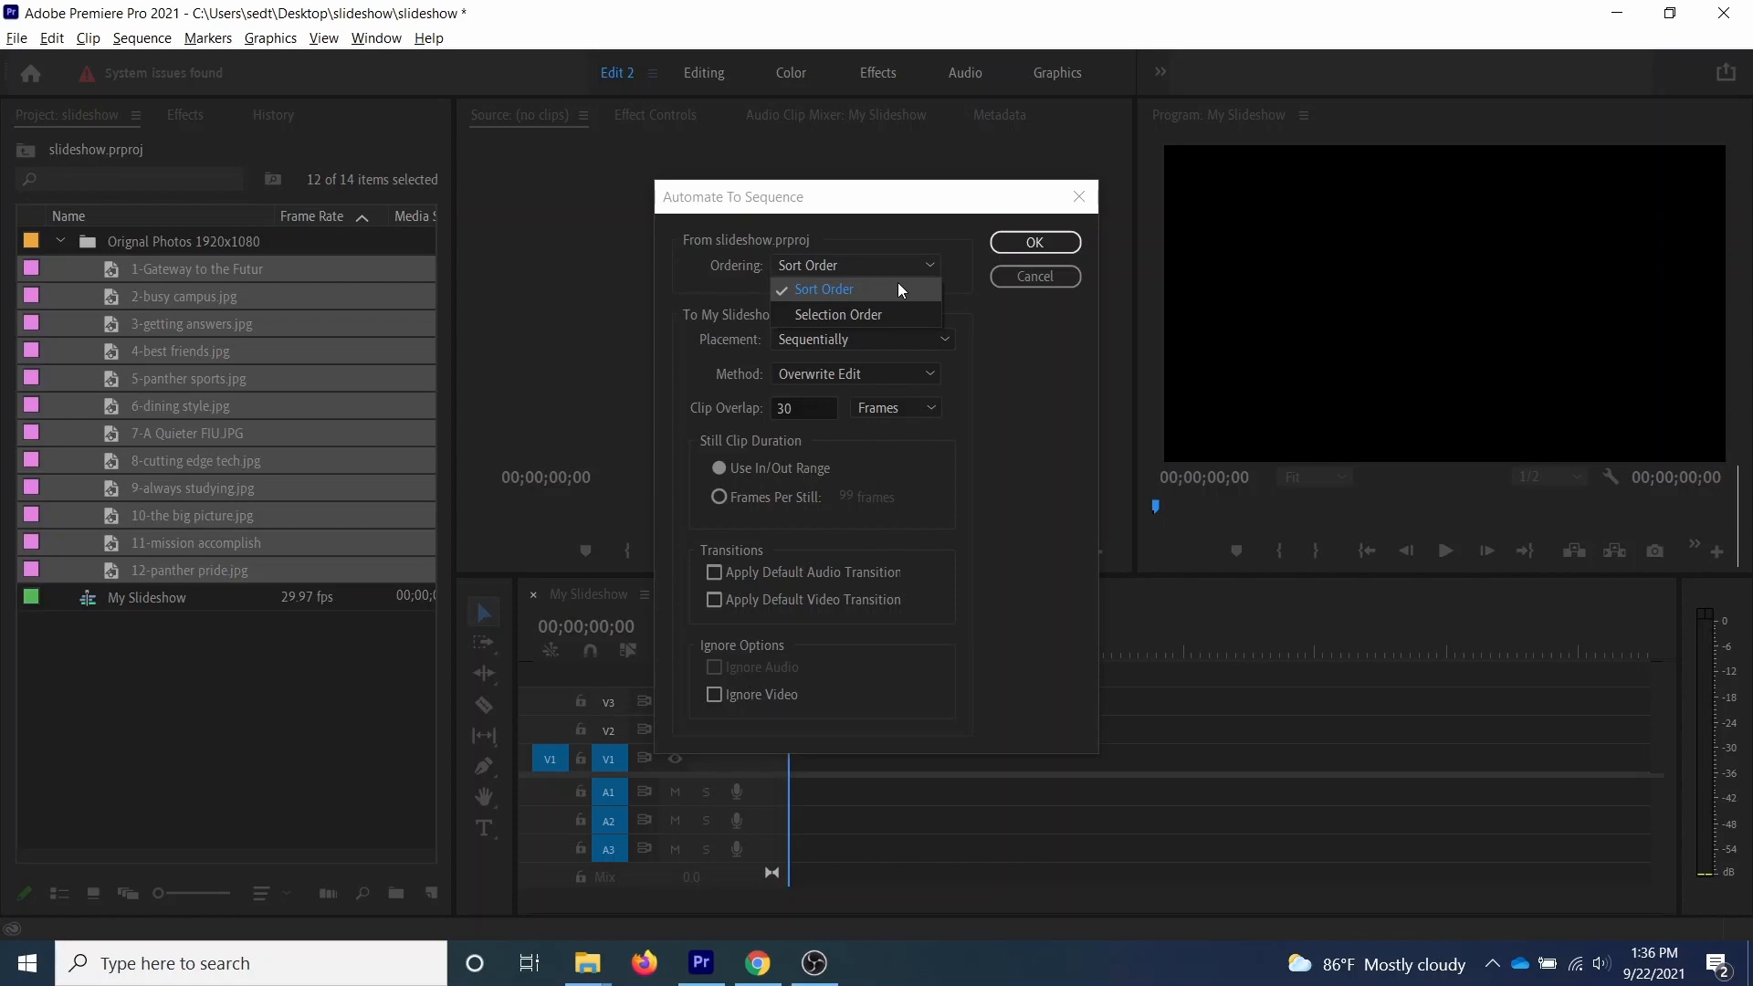
pyautogui.click(896, 282)
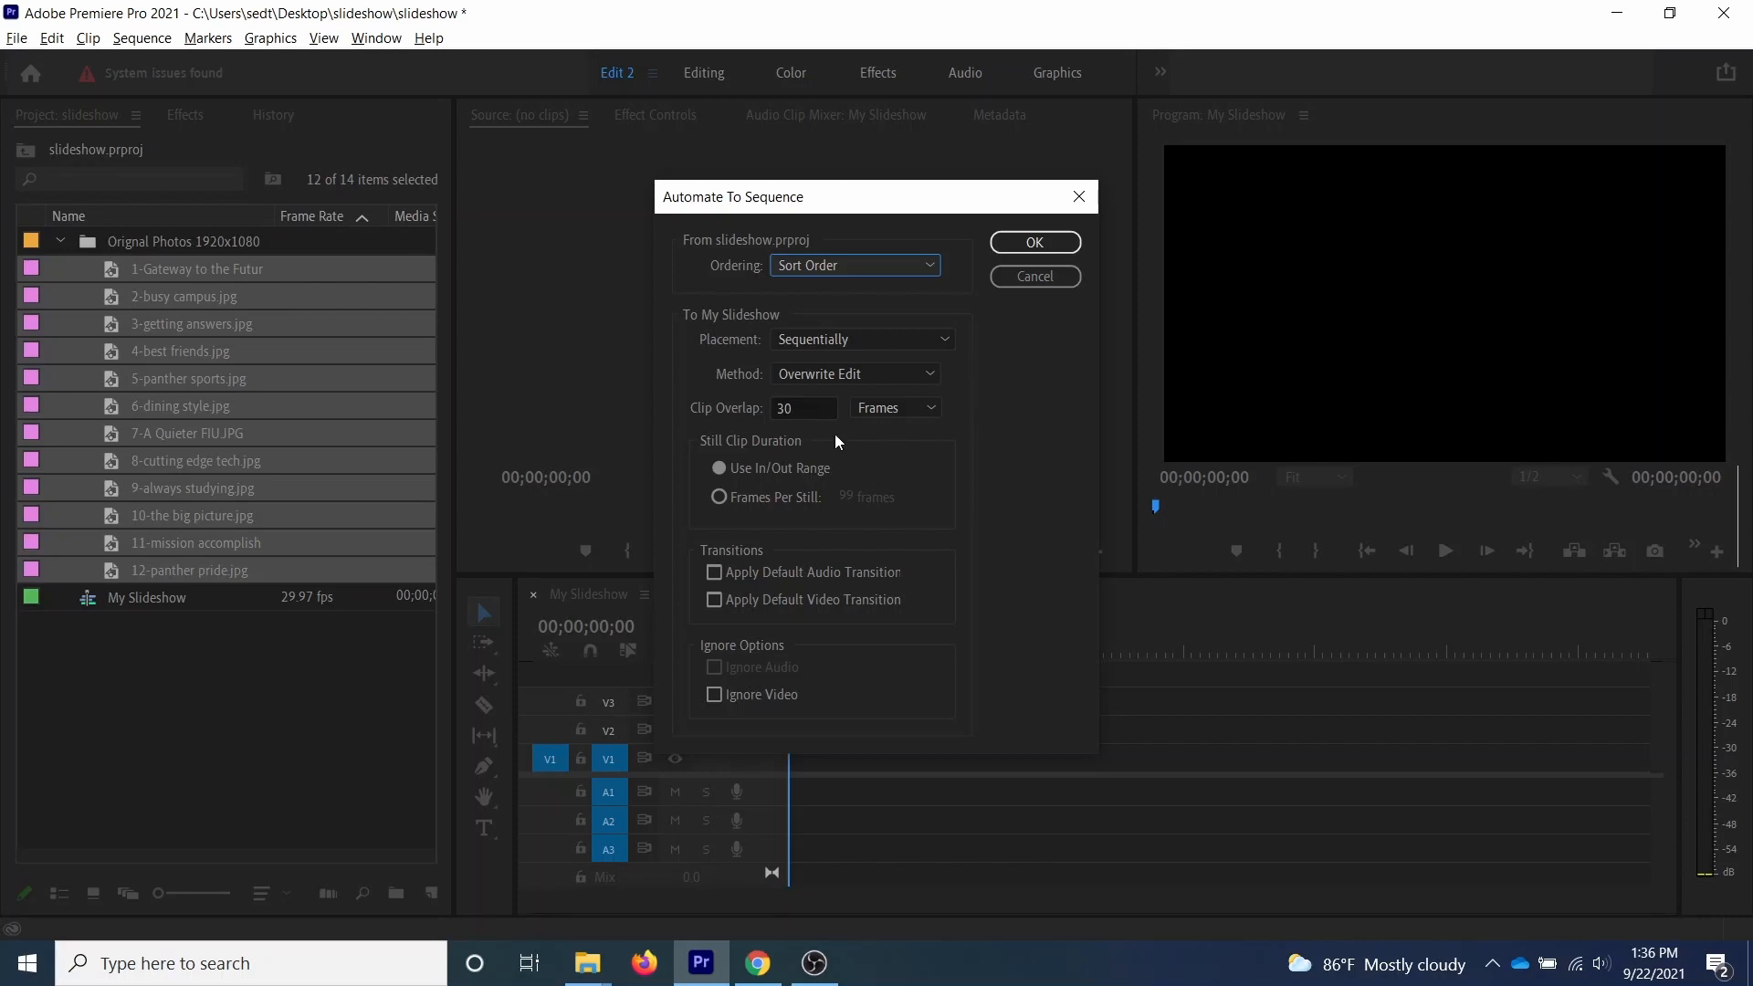
pyautogui.click(714, 571)
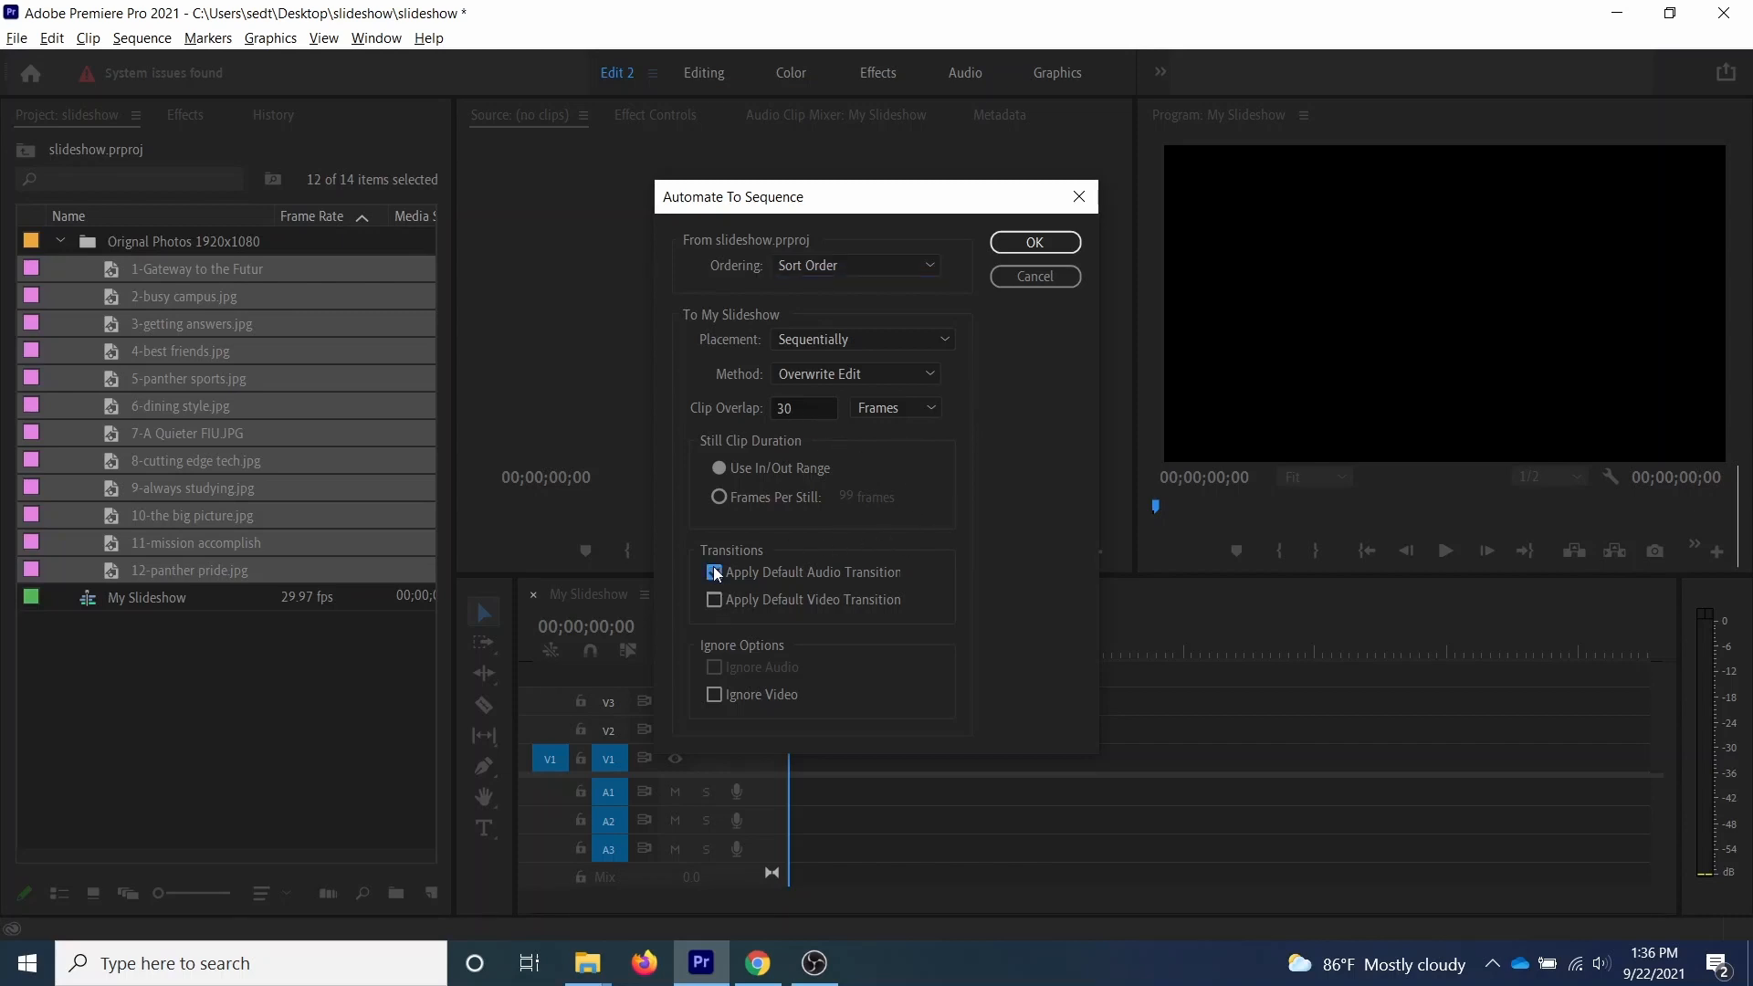
pyautogui.click(715, 599)
pyautogui.click(1034, 243)
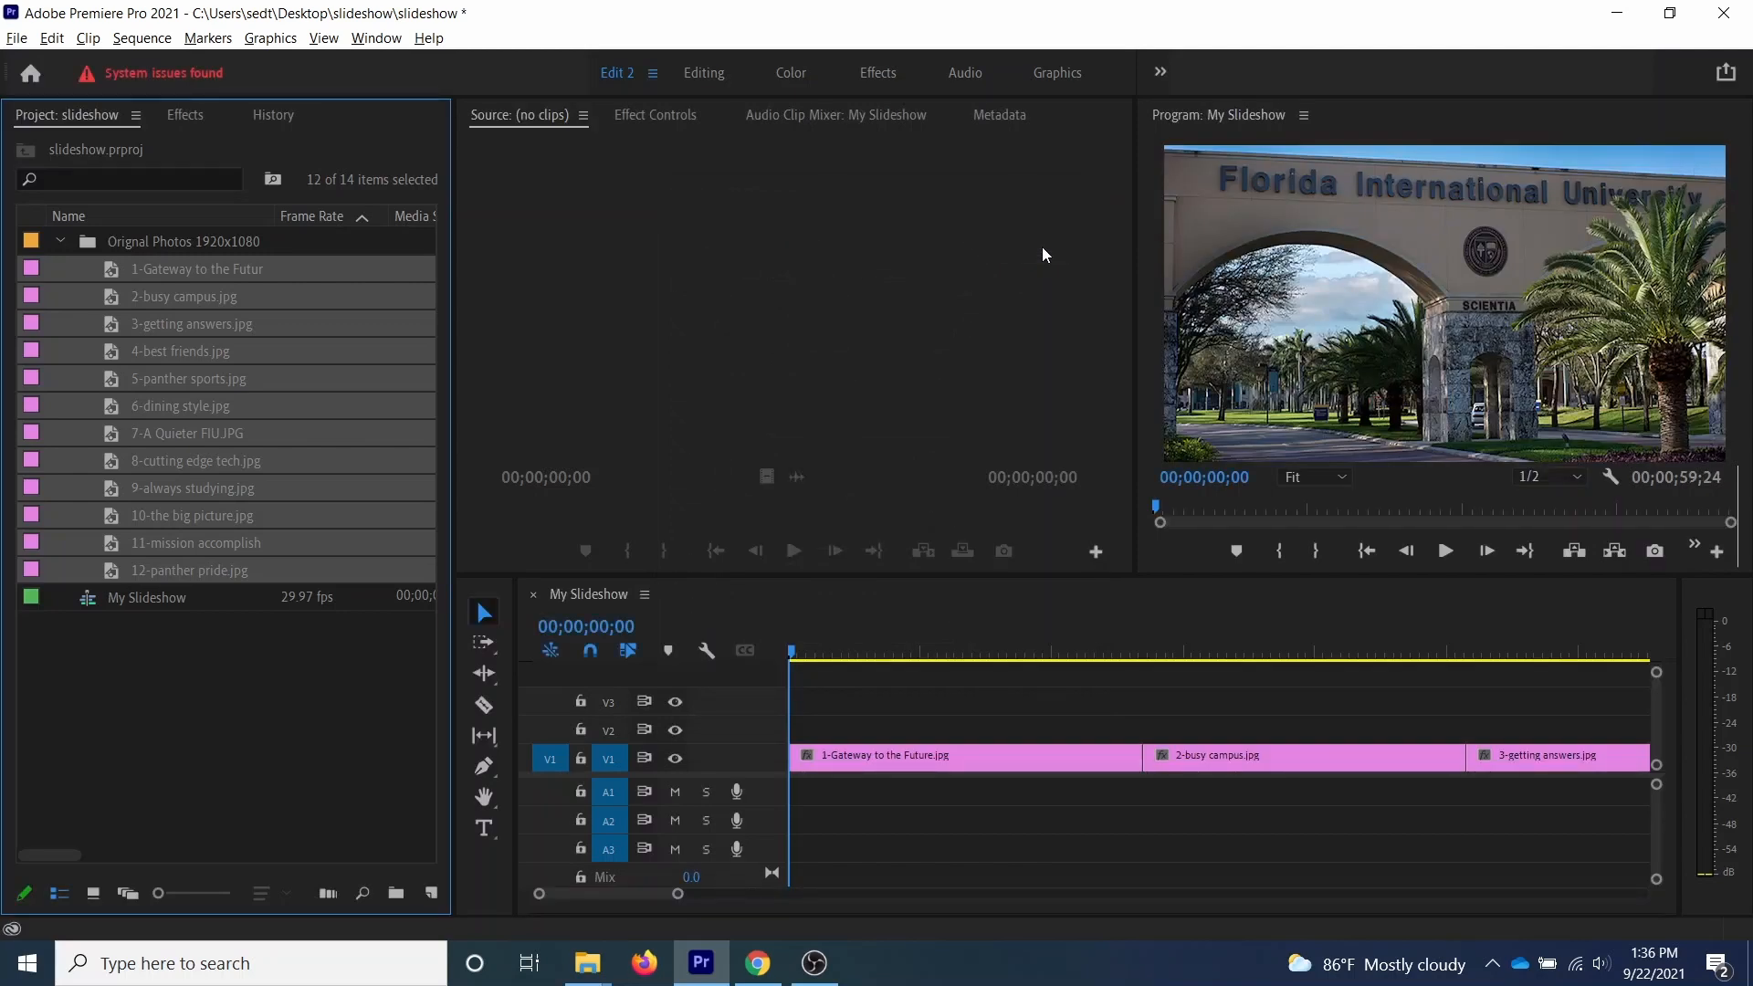
# Fit the whole sequence in the timeline and step through every photo to the last one and back to the start.
pyautogui.click(987, 604)
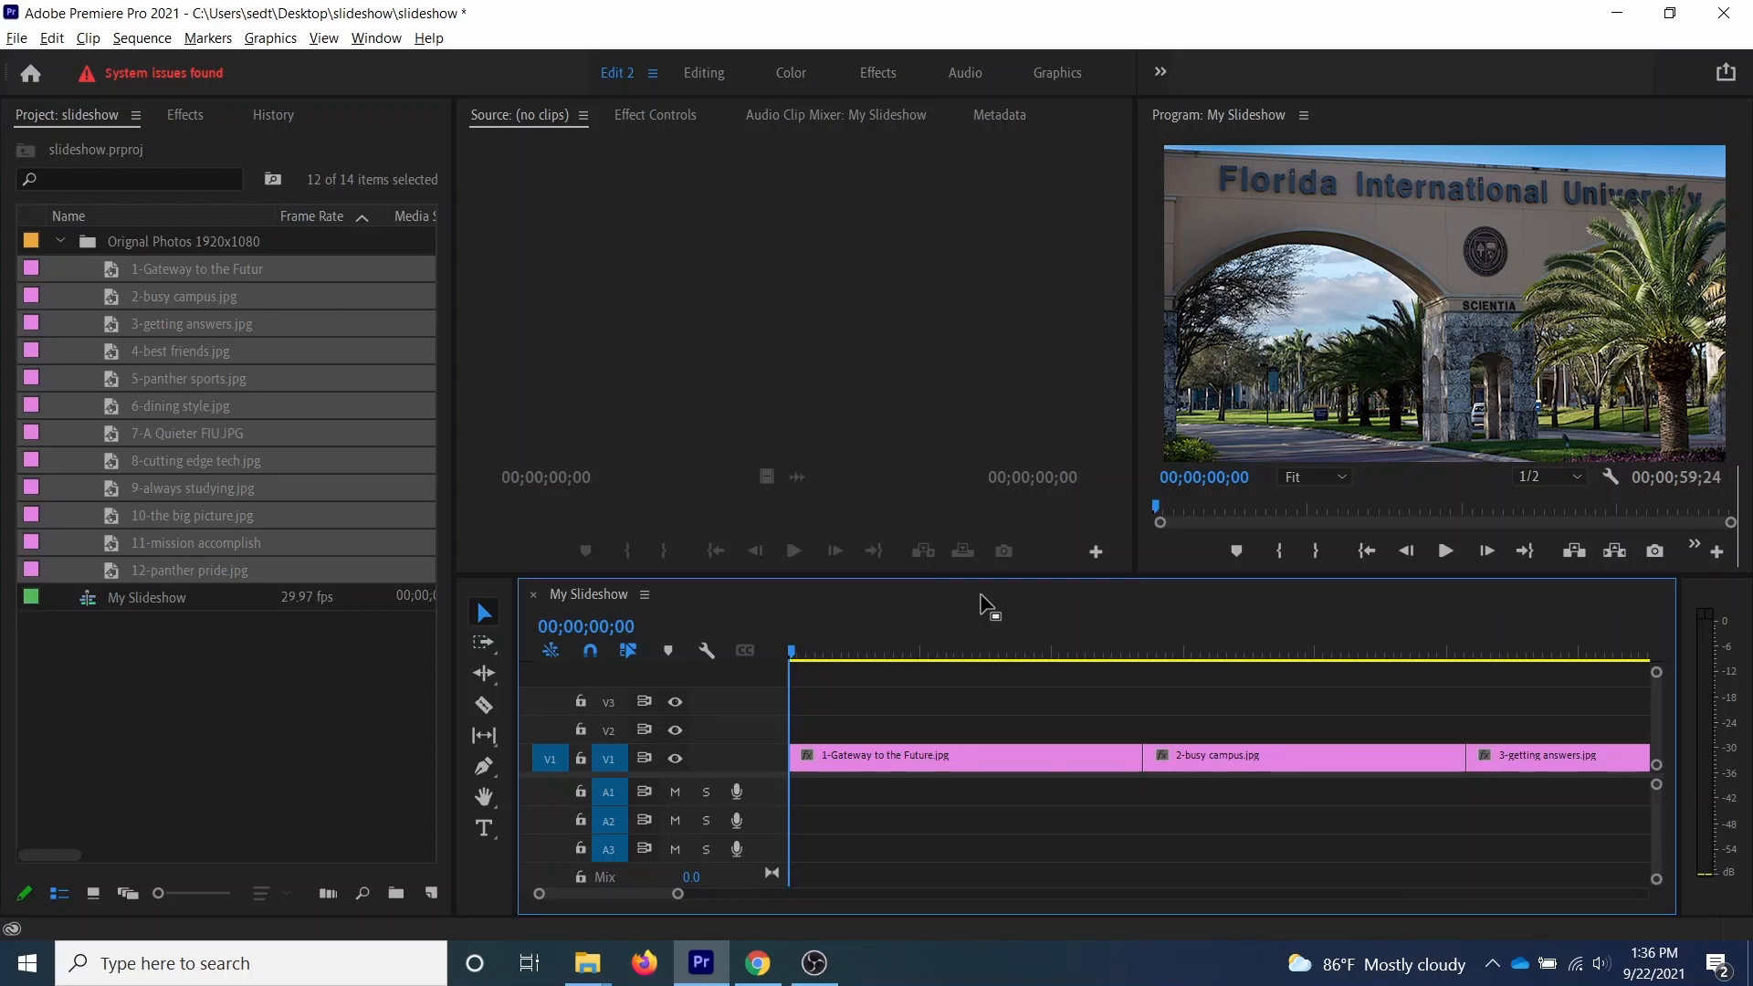
pyautogui.press('\\')
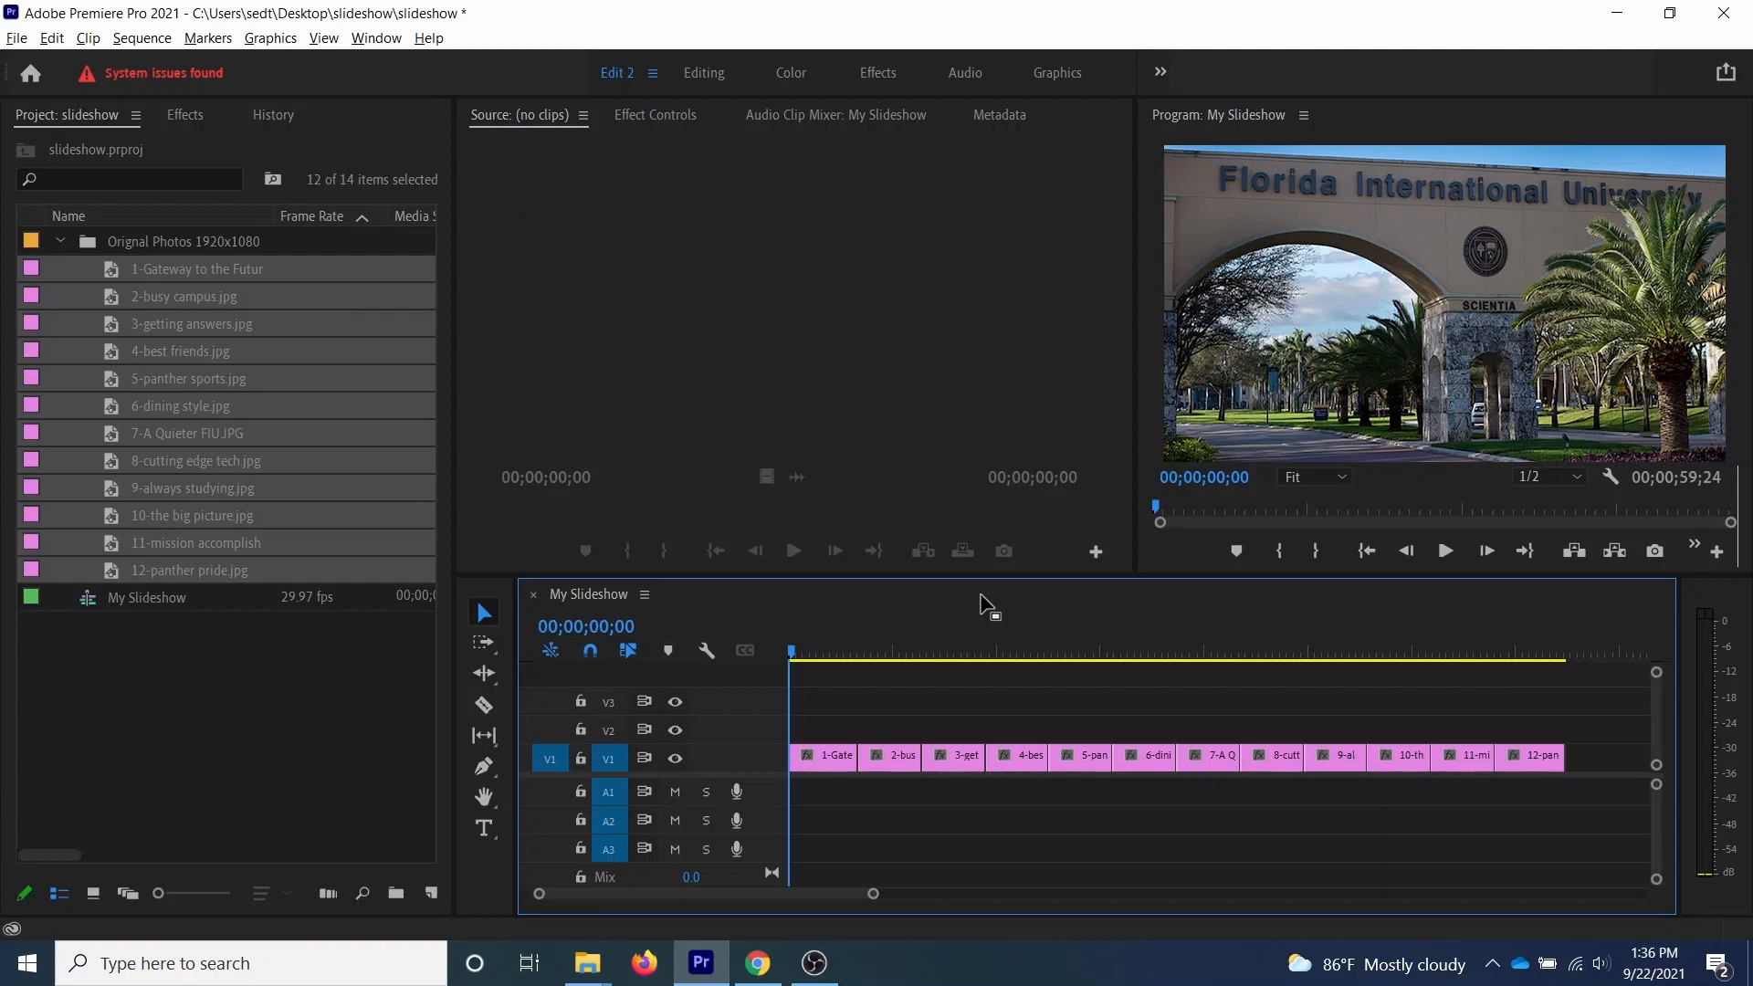
pyautogui.press('Down')
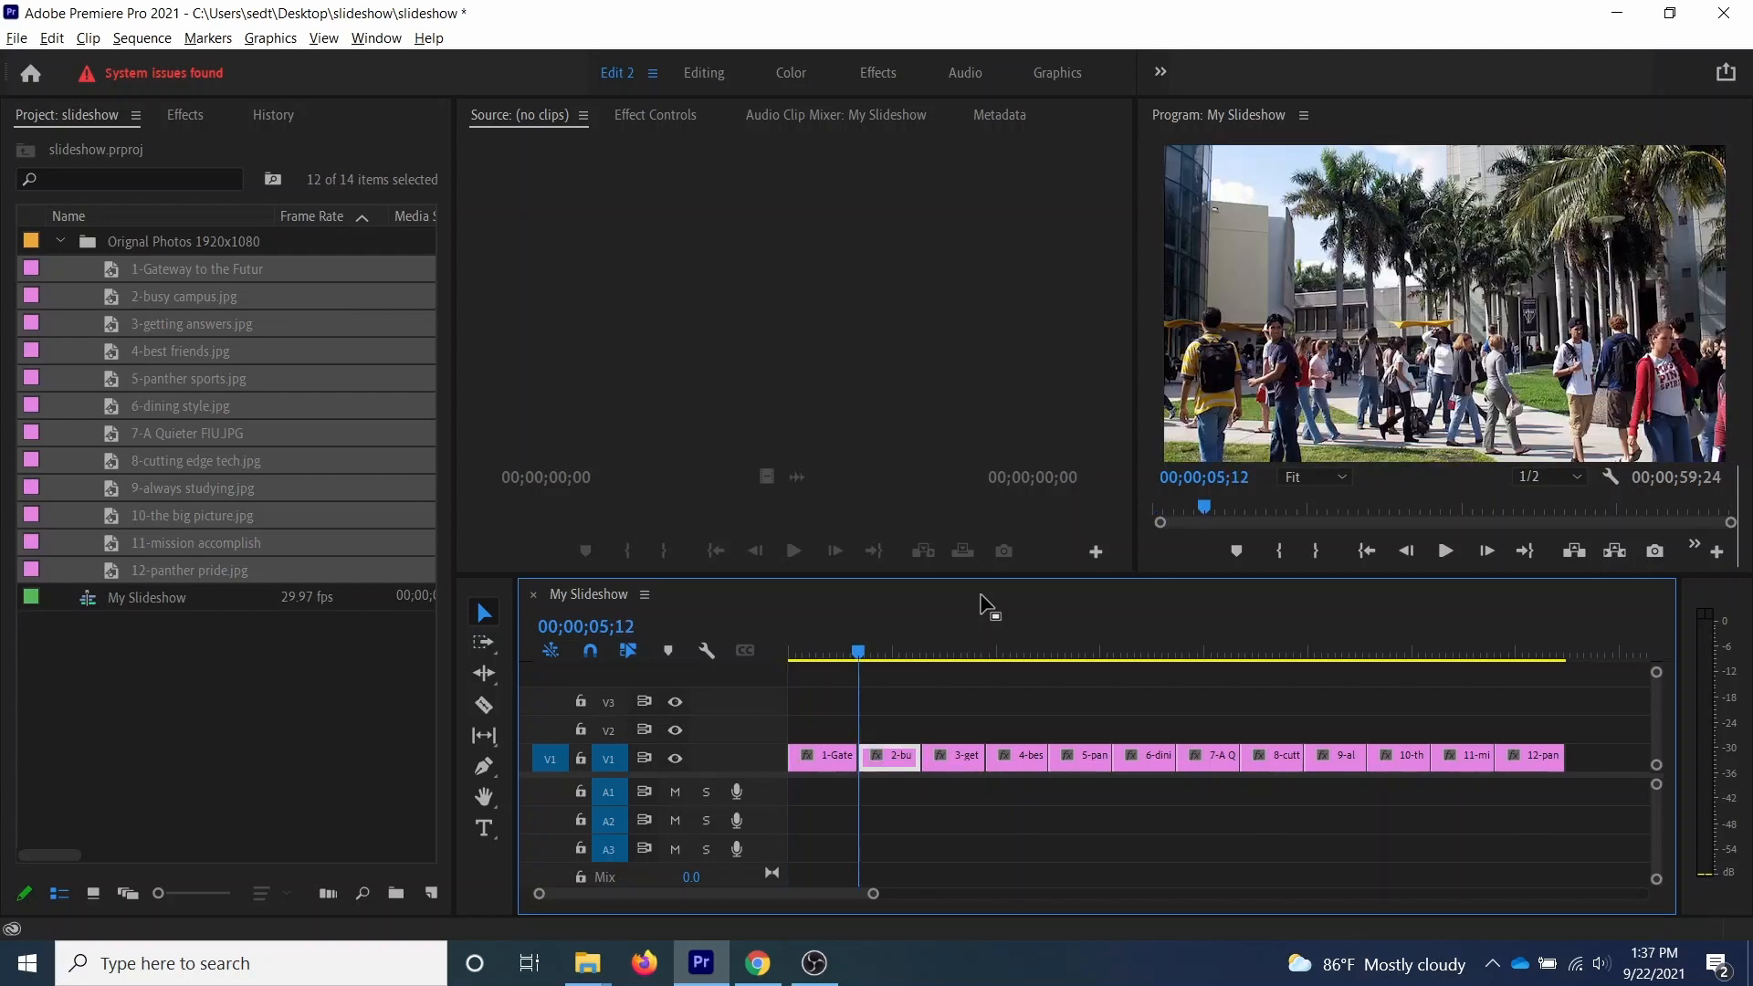
pyautogui.press('Down')
pyautogui.press('Down')
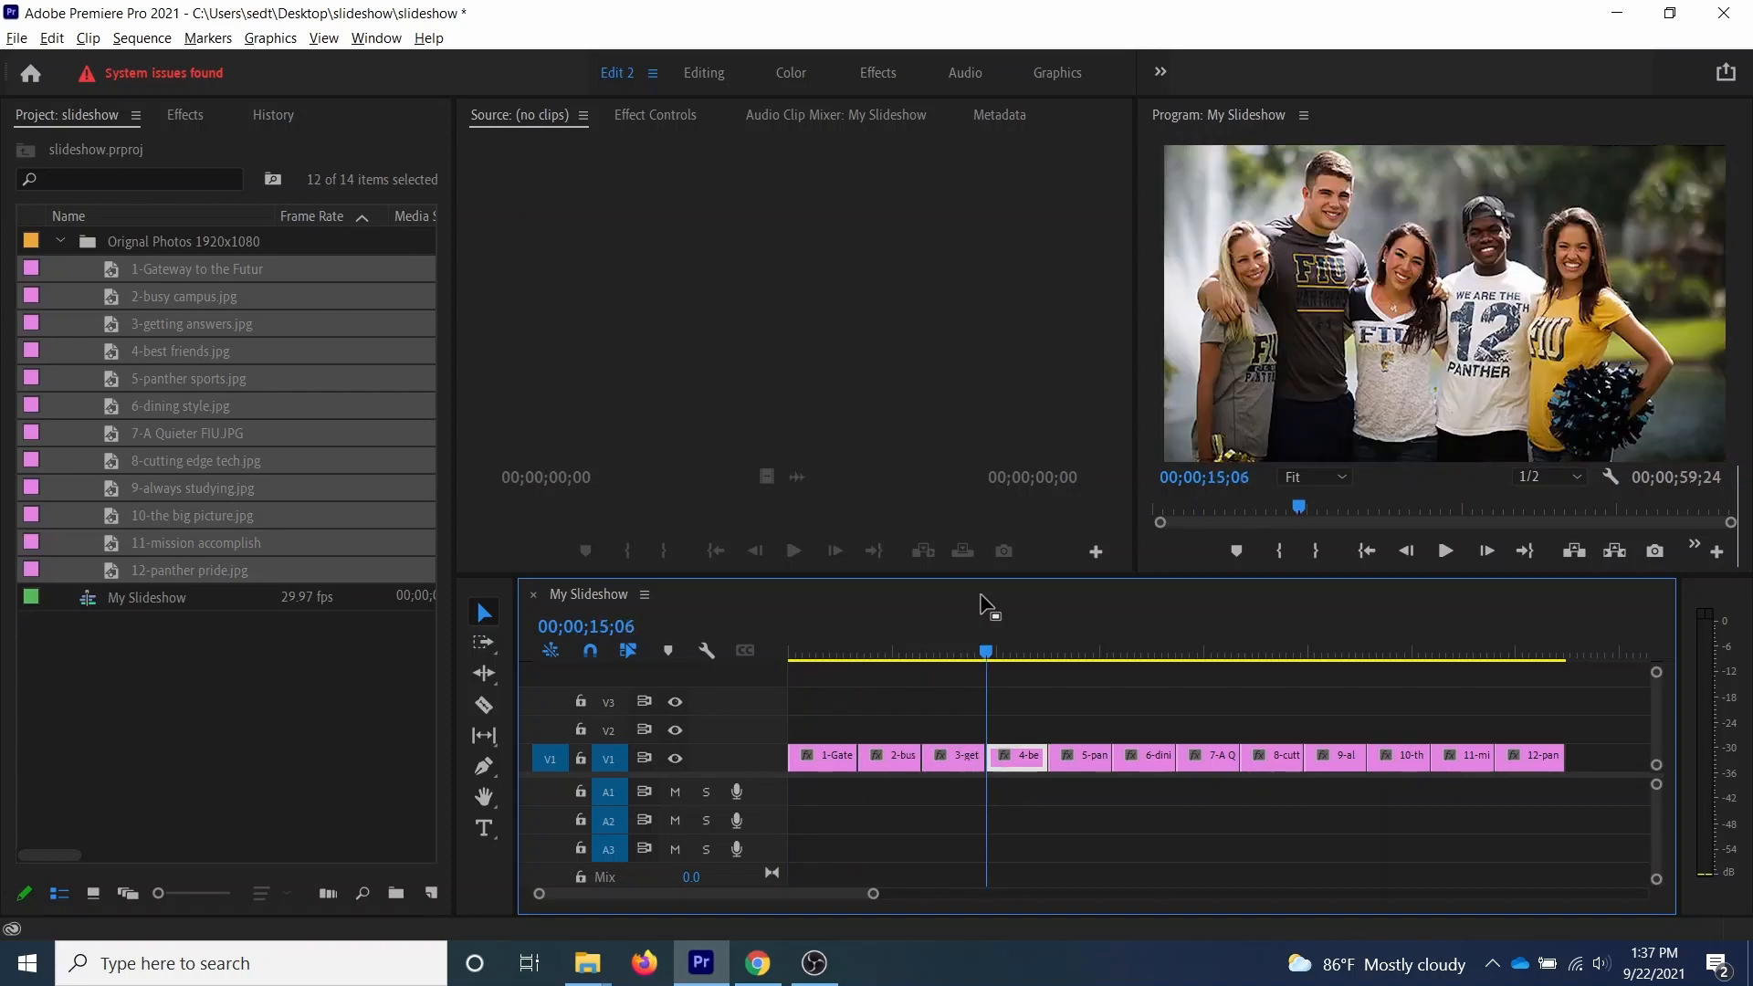
pyautogui.press('Down')
pyautogui.press('Down')
pyautogui.press('Down')
pyautogui.press('Down')
pyautogui.press('Down')
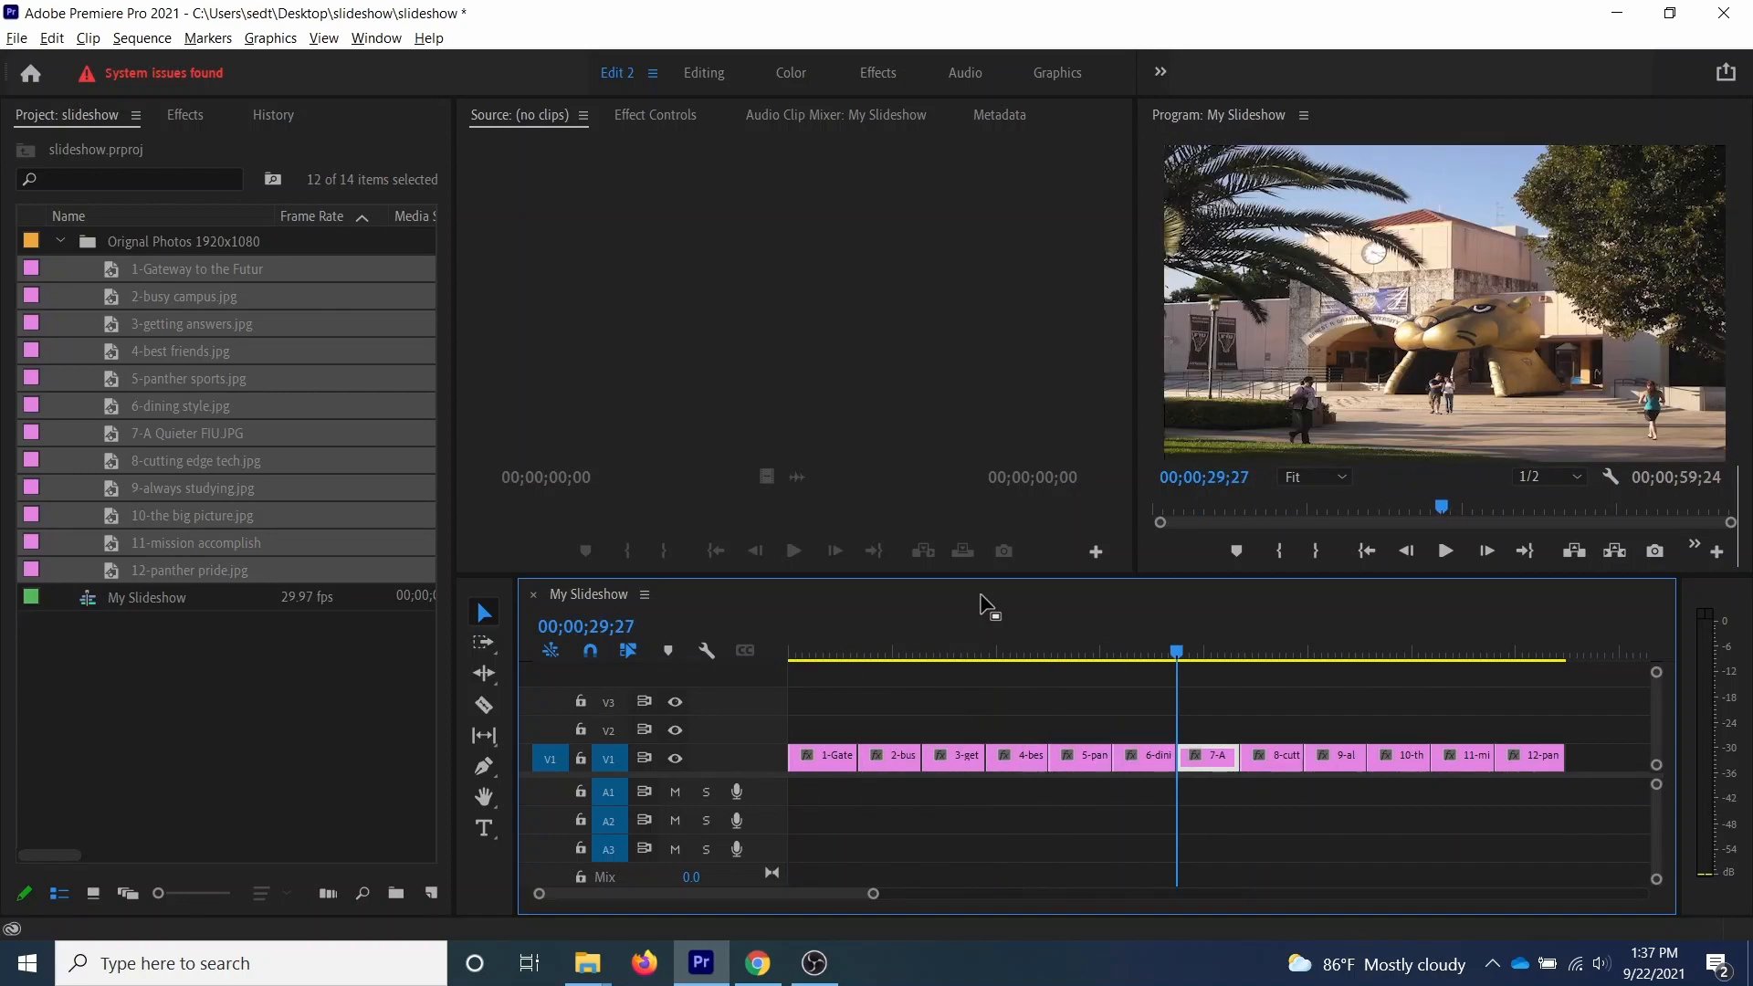
pyautogui.press('Down')
pyautogui.press('Down')
pyautogui.press('Down')
pyautogui.press('Down')
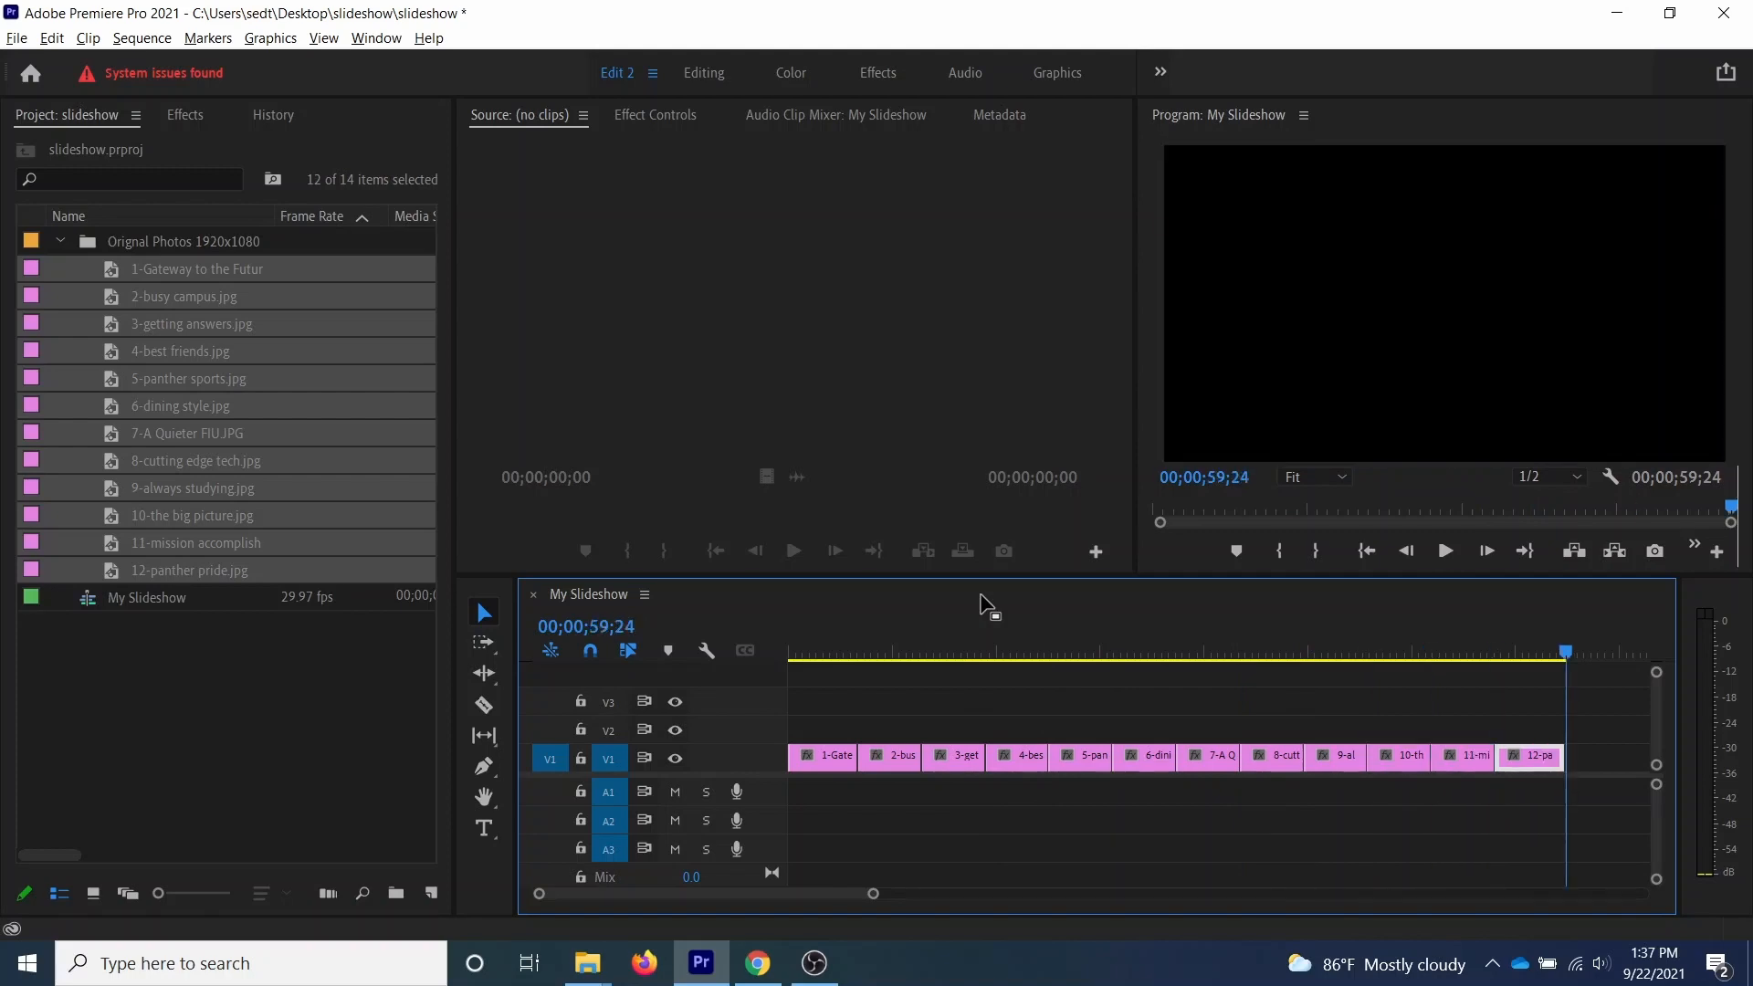
pyautogui.press('Up')
pyautogui.press('Up')
pyautogui.press('Up')
pyautogui.press('Up')
pyautogui.press('Up')
pyautogui.press('Up')
pyautogui.press('Up')
pyautogui.press('Up')
pyautogui.press('Up')
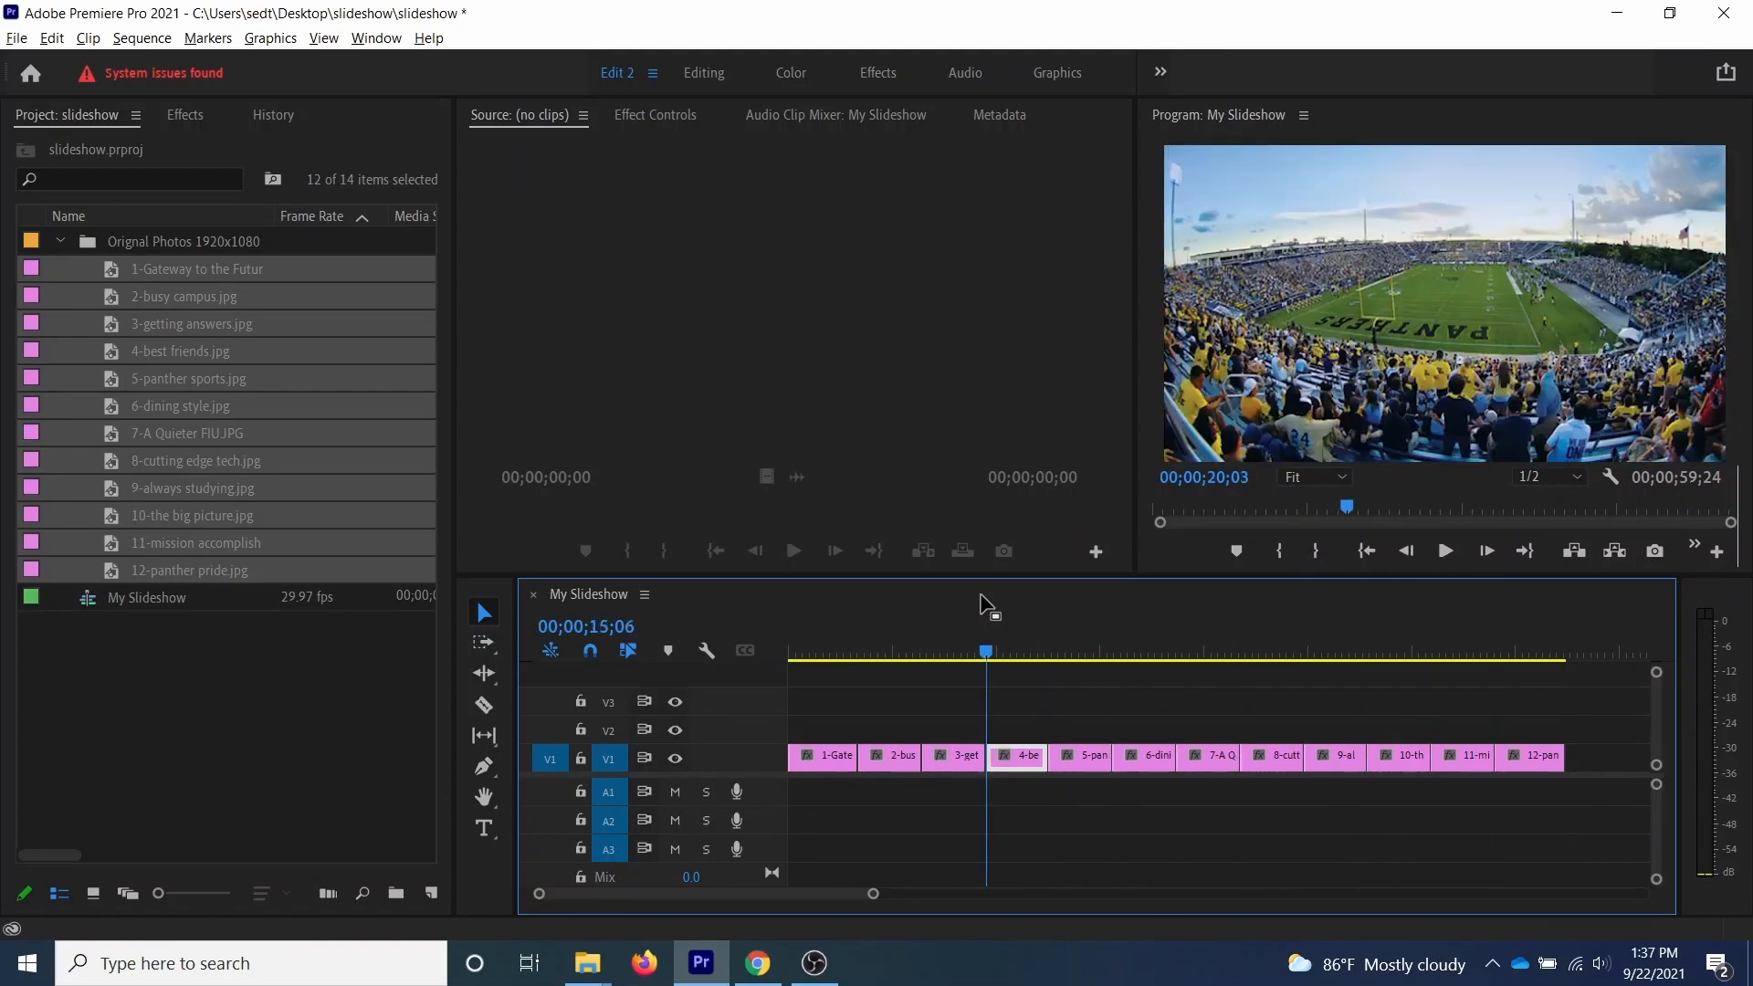
pyautogui.press('Up')
pyautogui.press('Up')
pyautogui.press('Up')
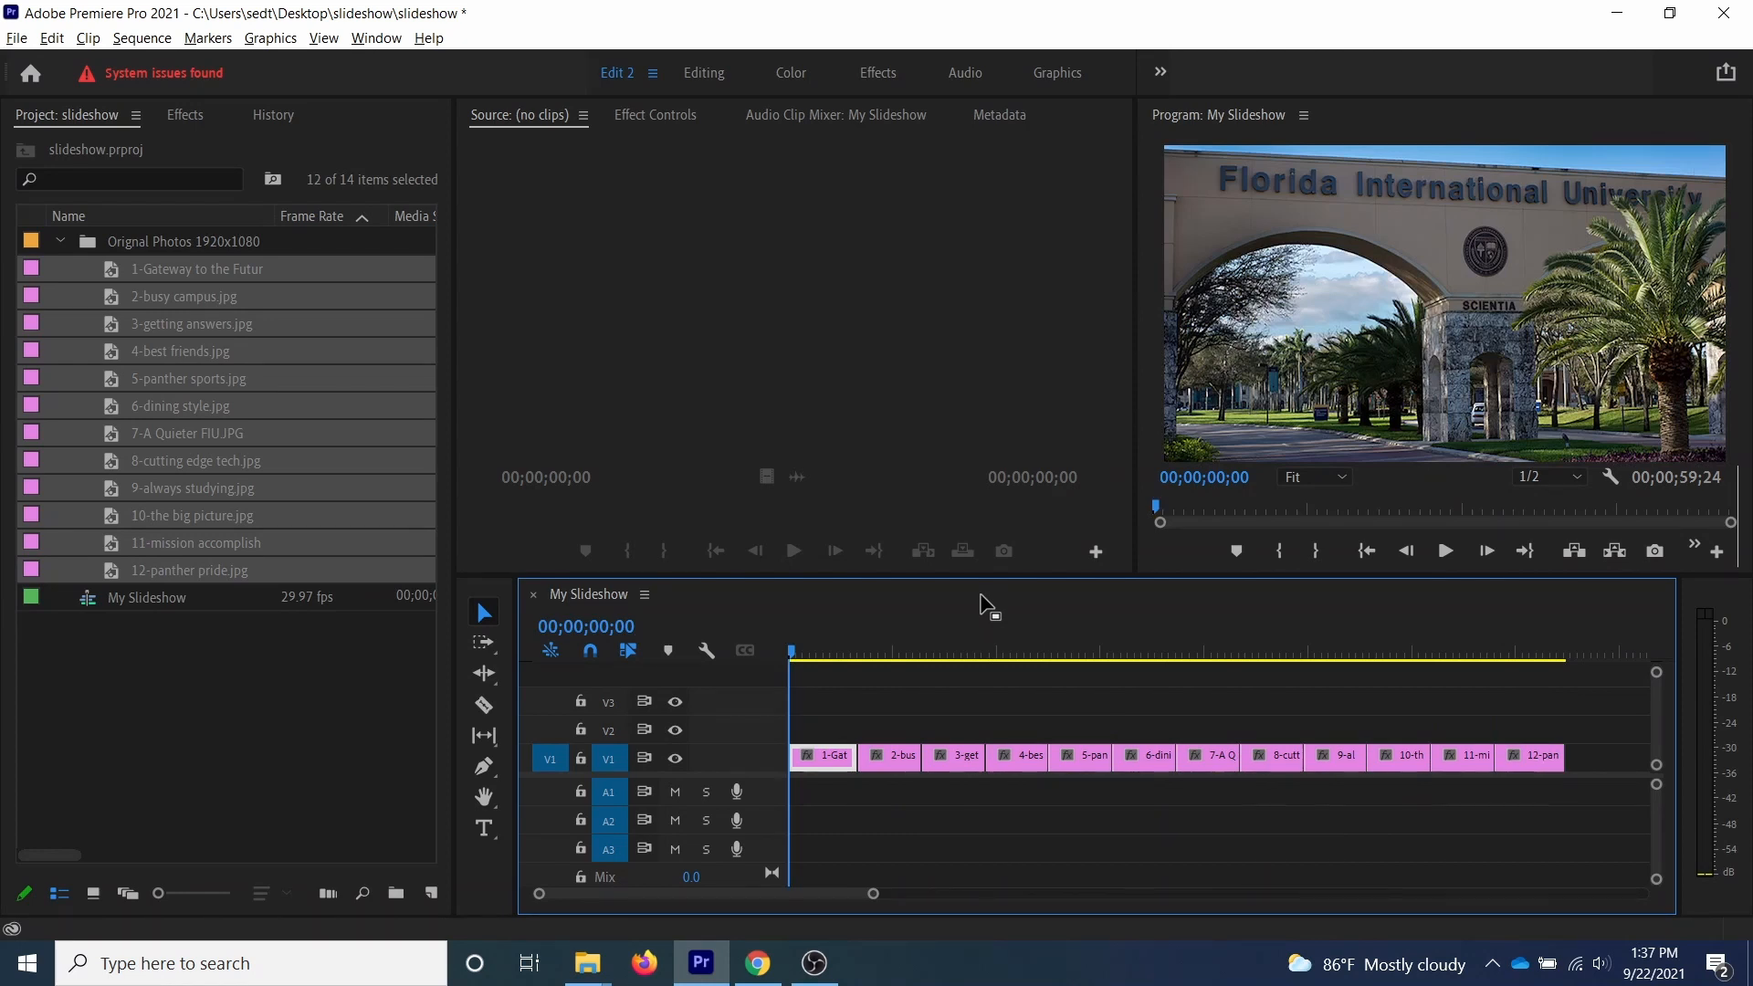
# Deselect the photos in the bin and switch to the Graphics workspace.
pyautogui.click(356, 673)
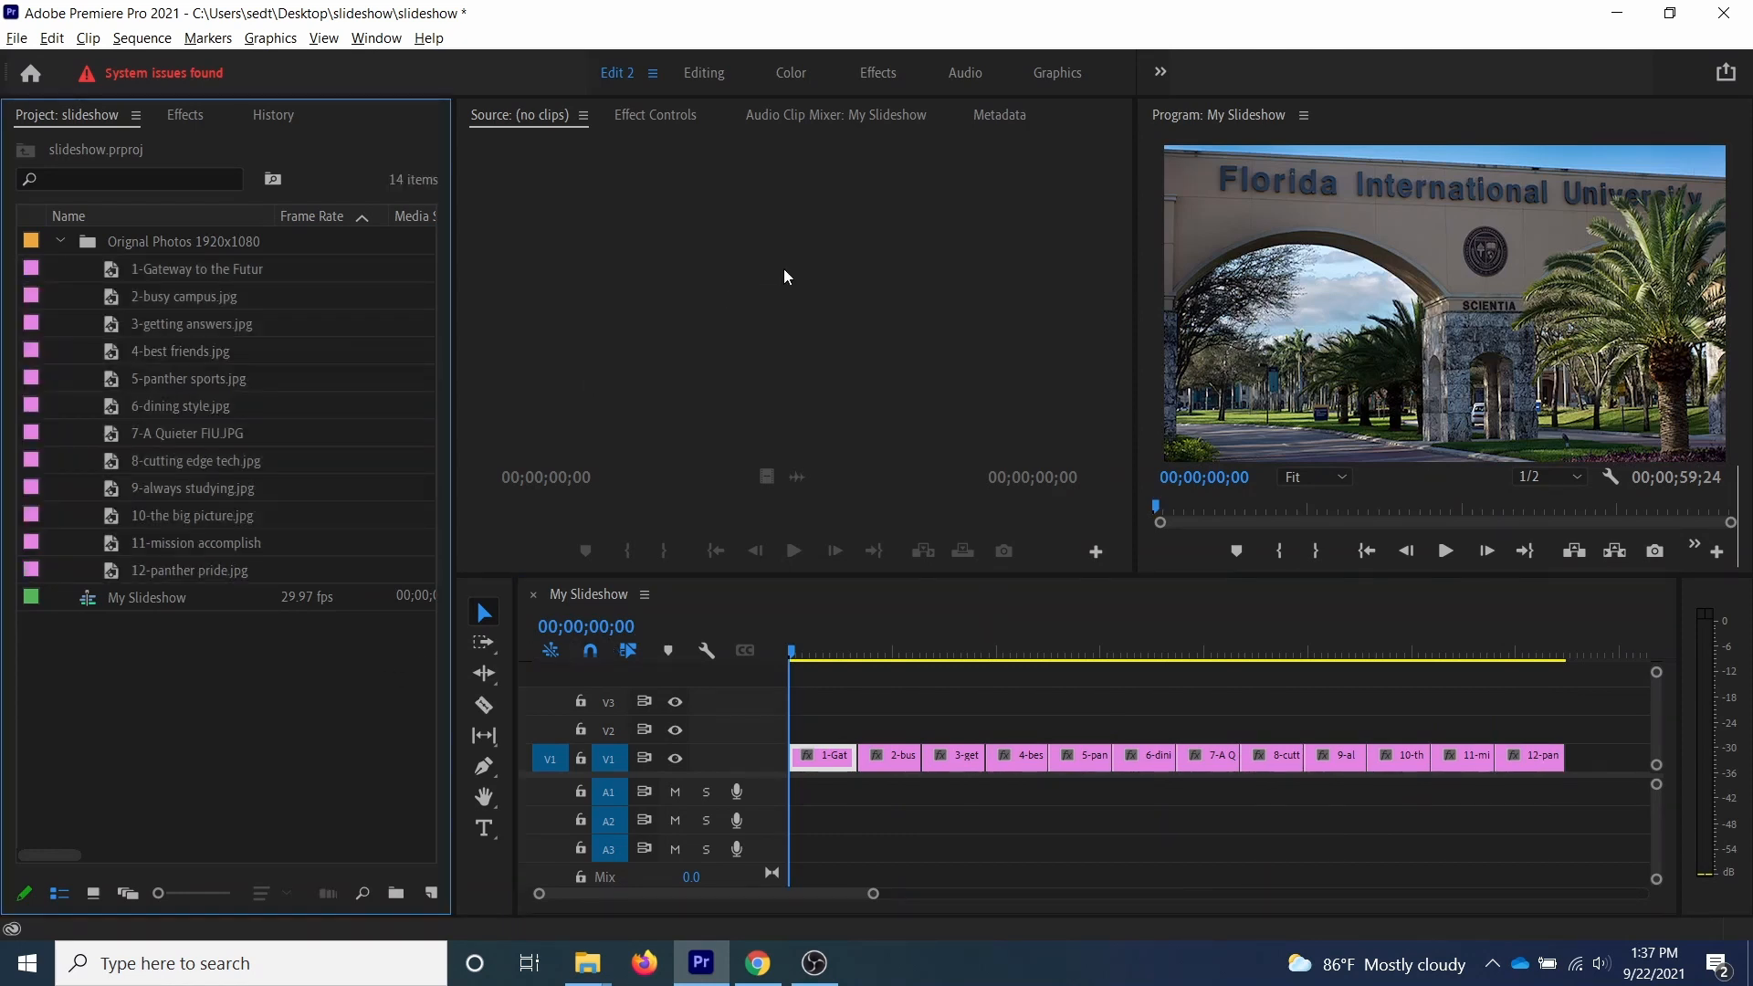
pyautogui.click(1043, 73)
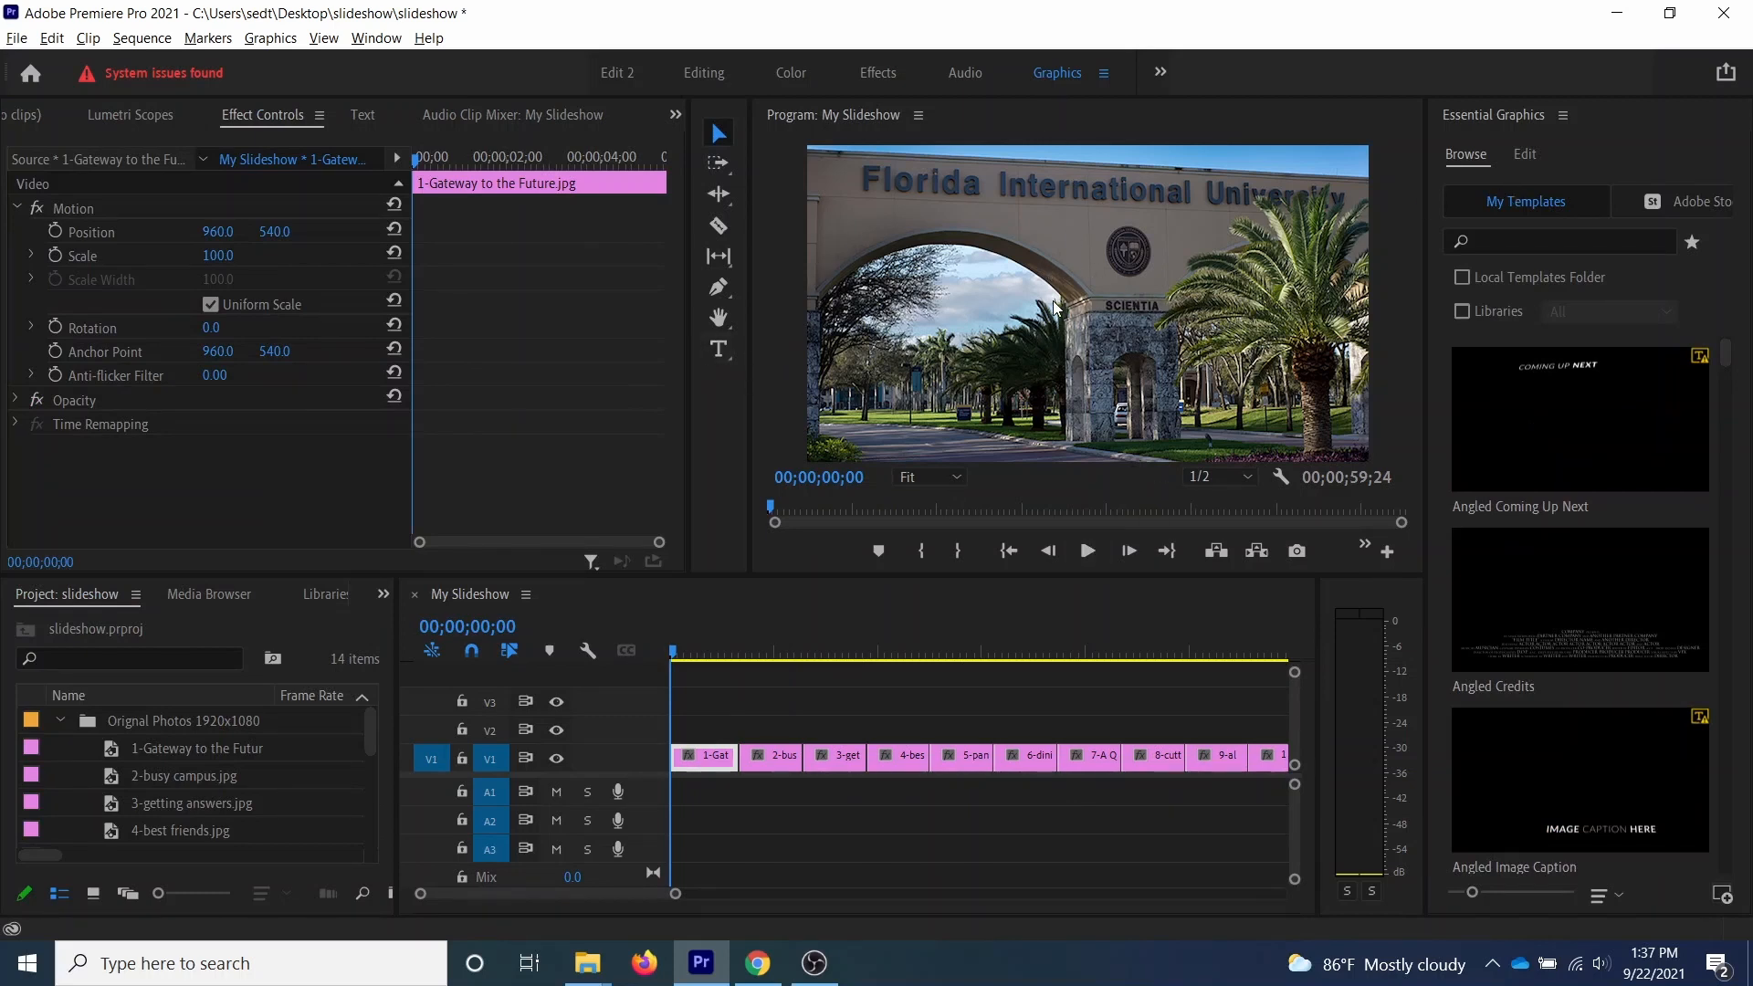
pyautogui.hotkey('shift', '1')
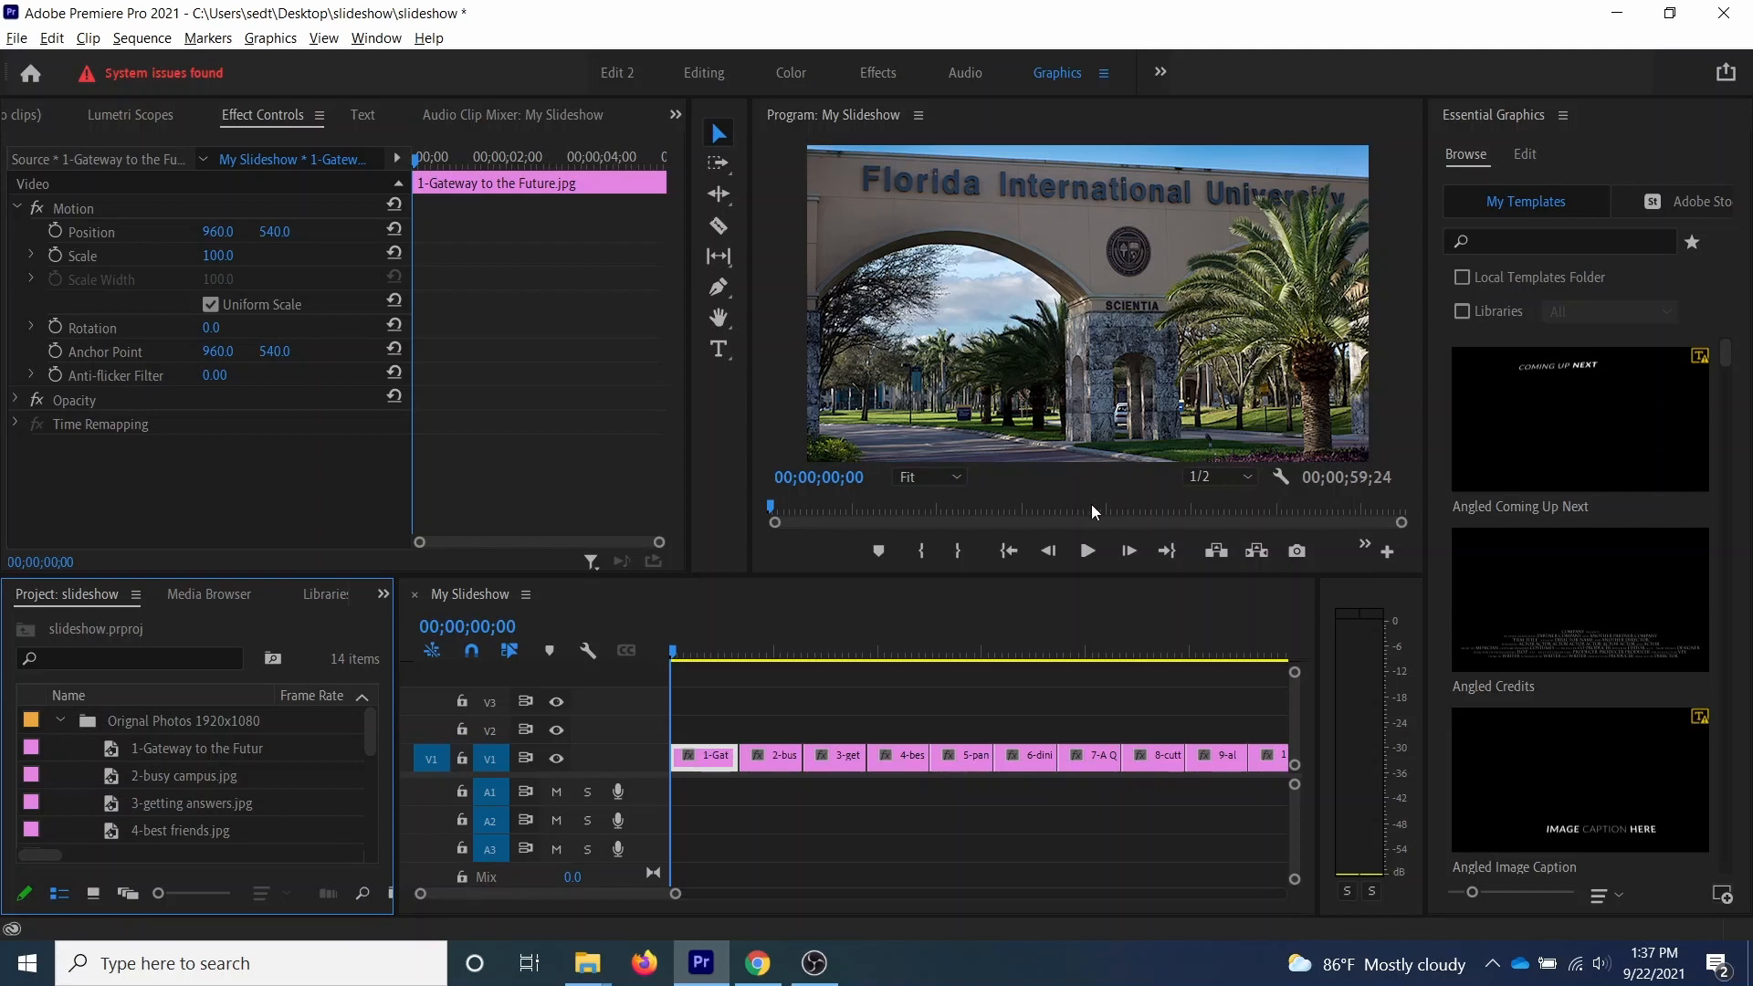
# Add the Safe Margins control to the Program monitor's transport controls and turn on the safe margins overlay.
pyautogui.click(1387, 551)
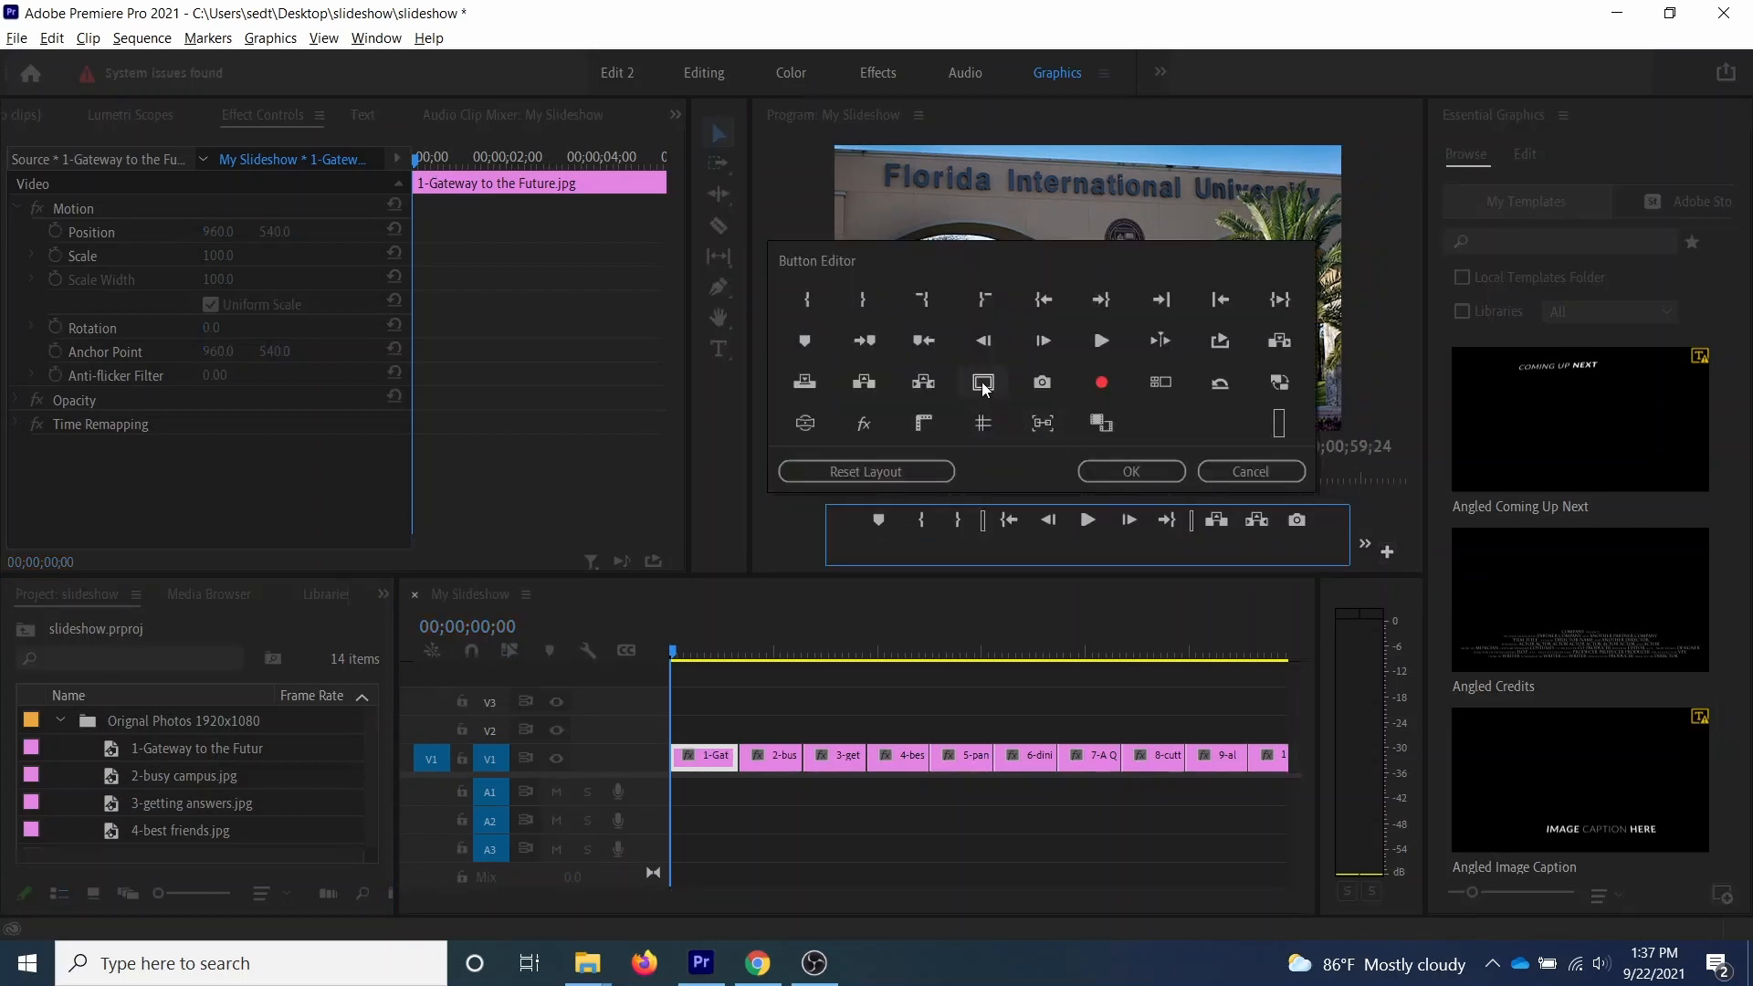
pyautogui.moveTo(984, 387); pyautogui.dragTo(1322, 527)
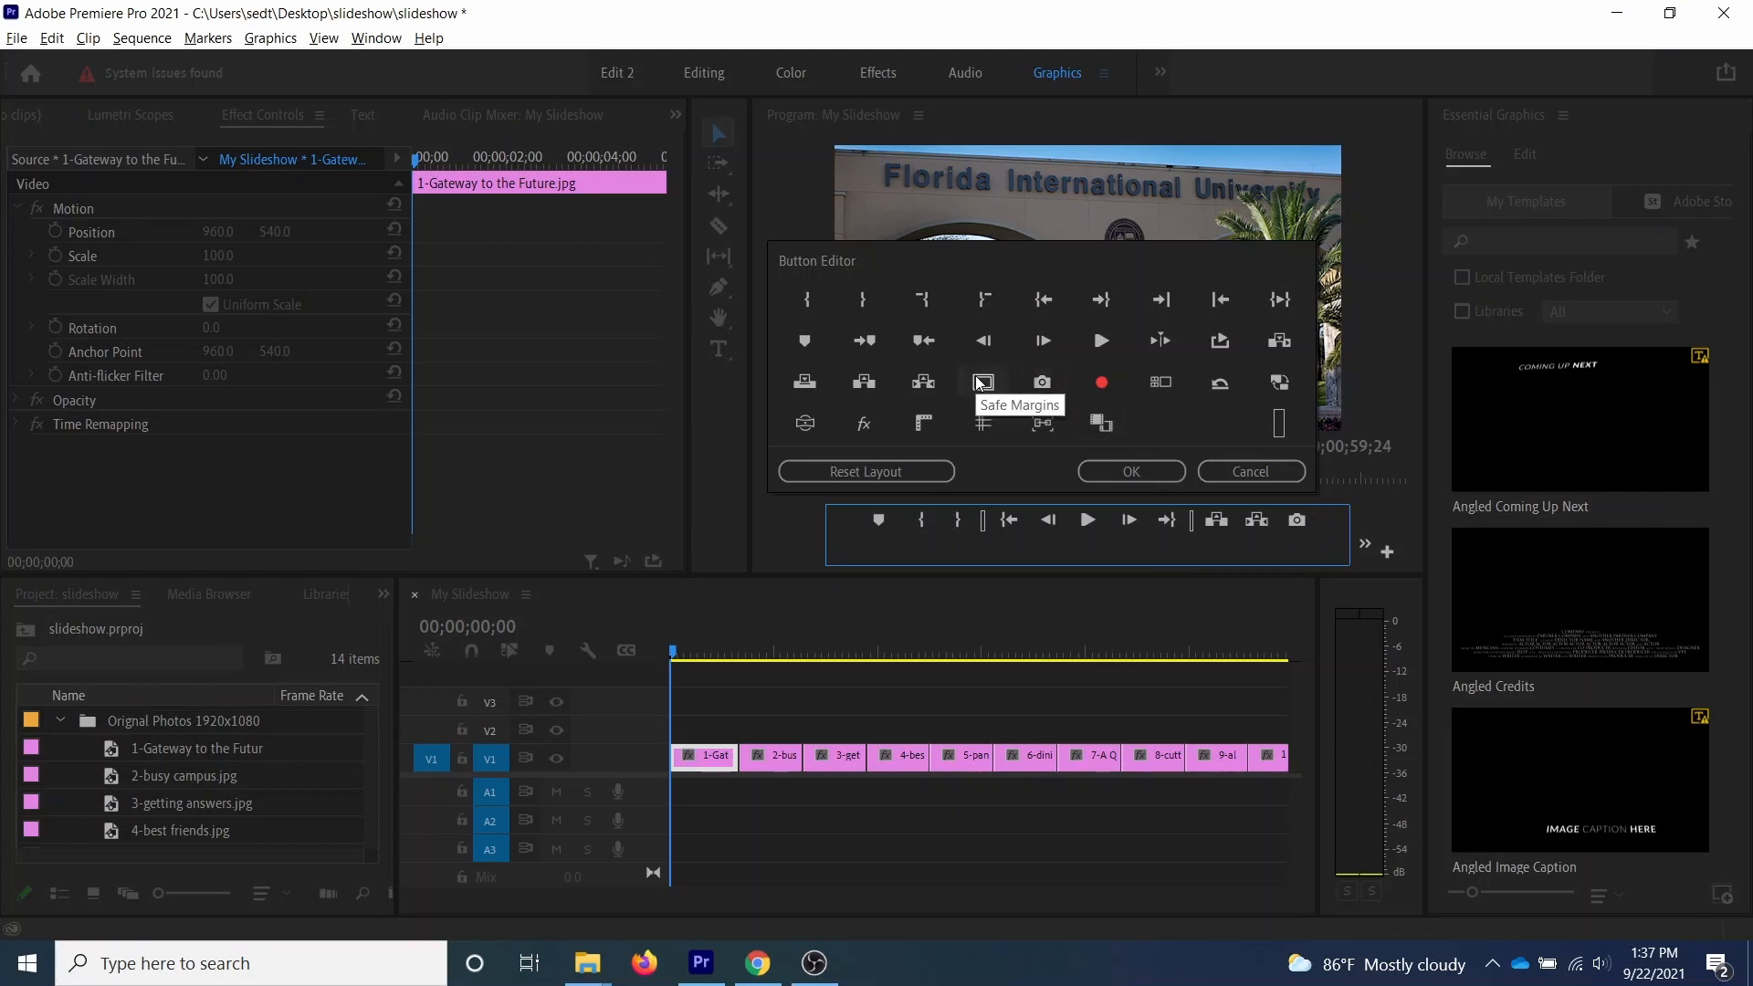
pyautogui.moveTo(982, 383); pyautogui.dragTo(1116, 545)
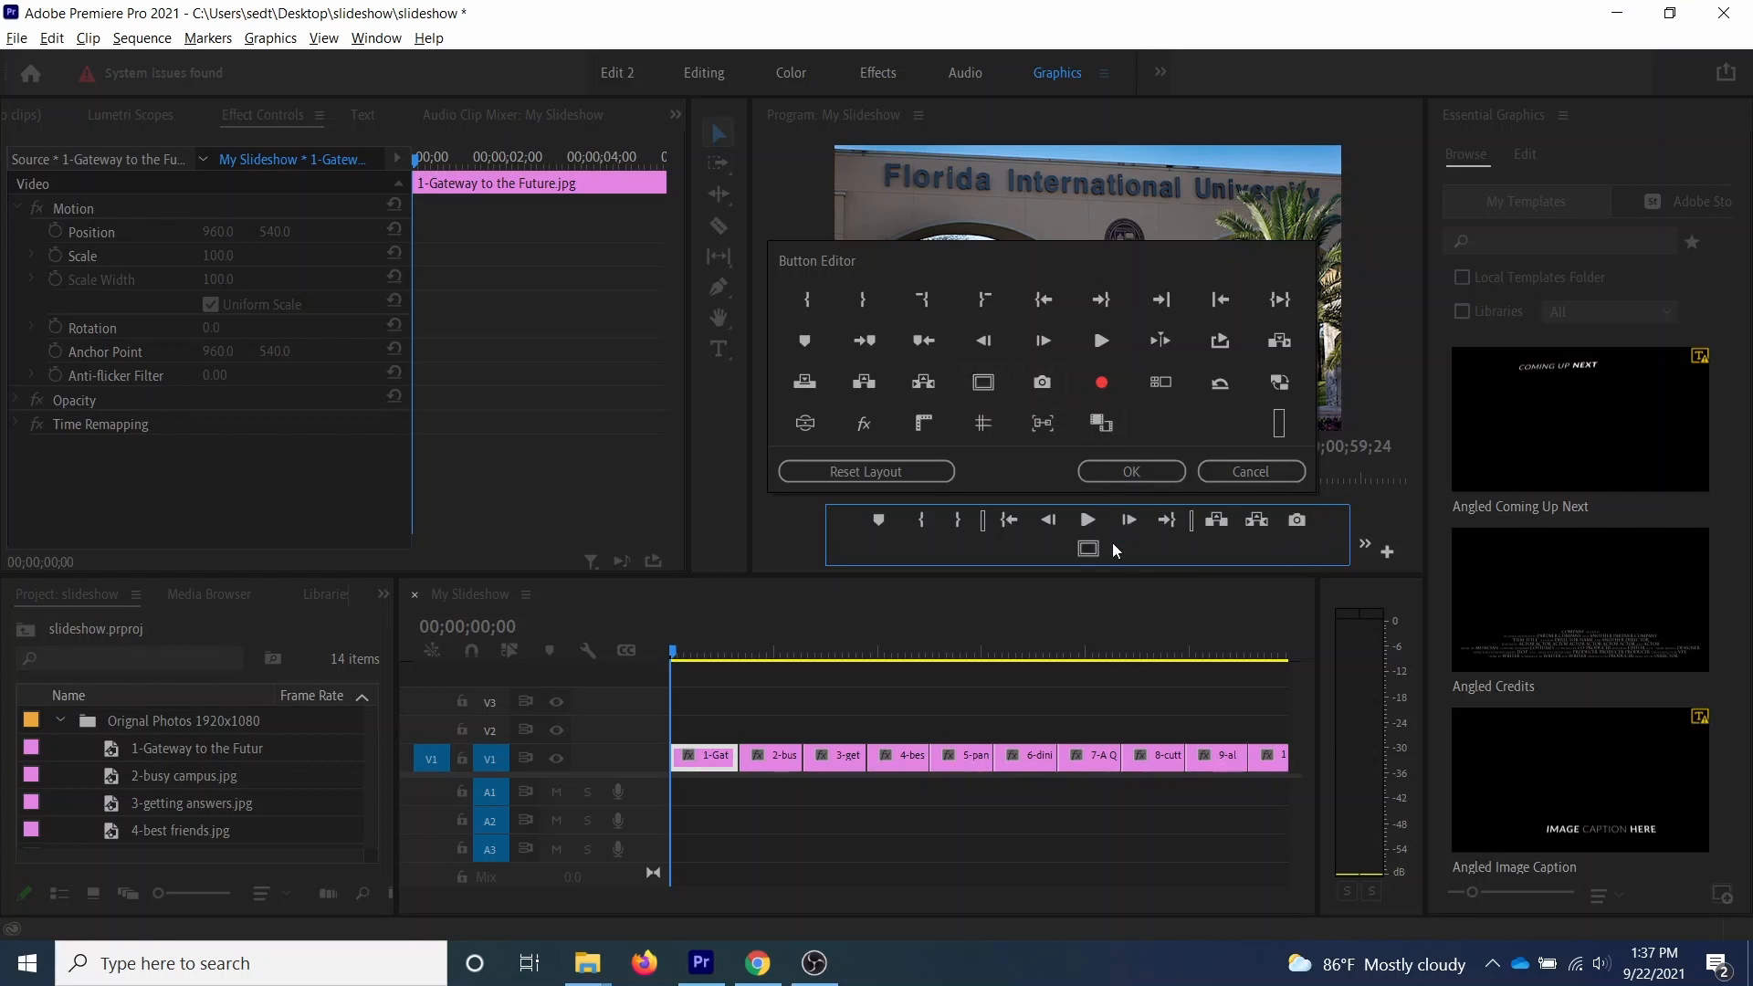
pyautogui.click(1129, 472)
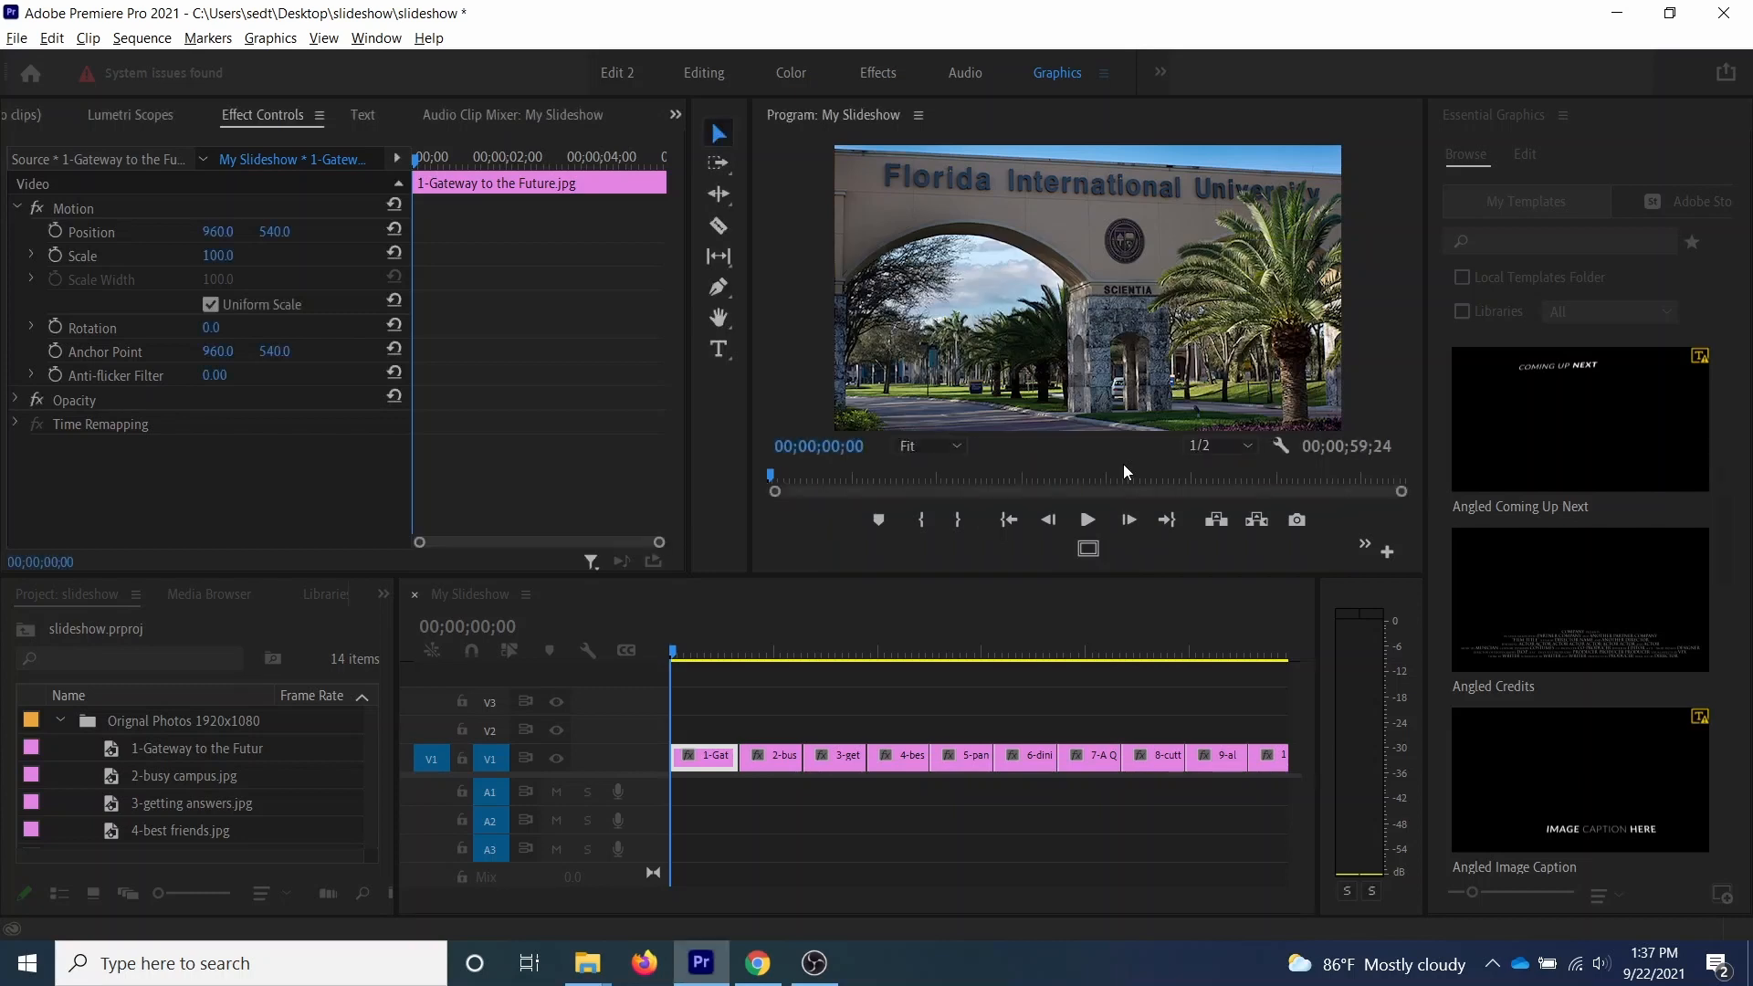
pyautogui.click(1092, 551)
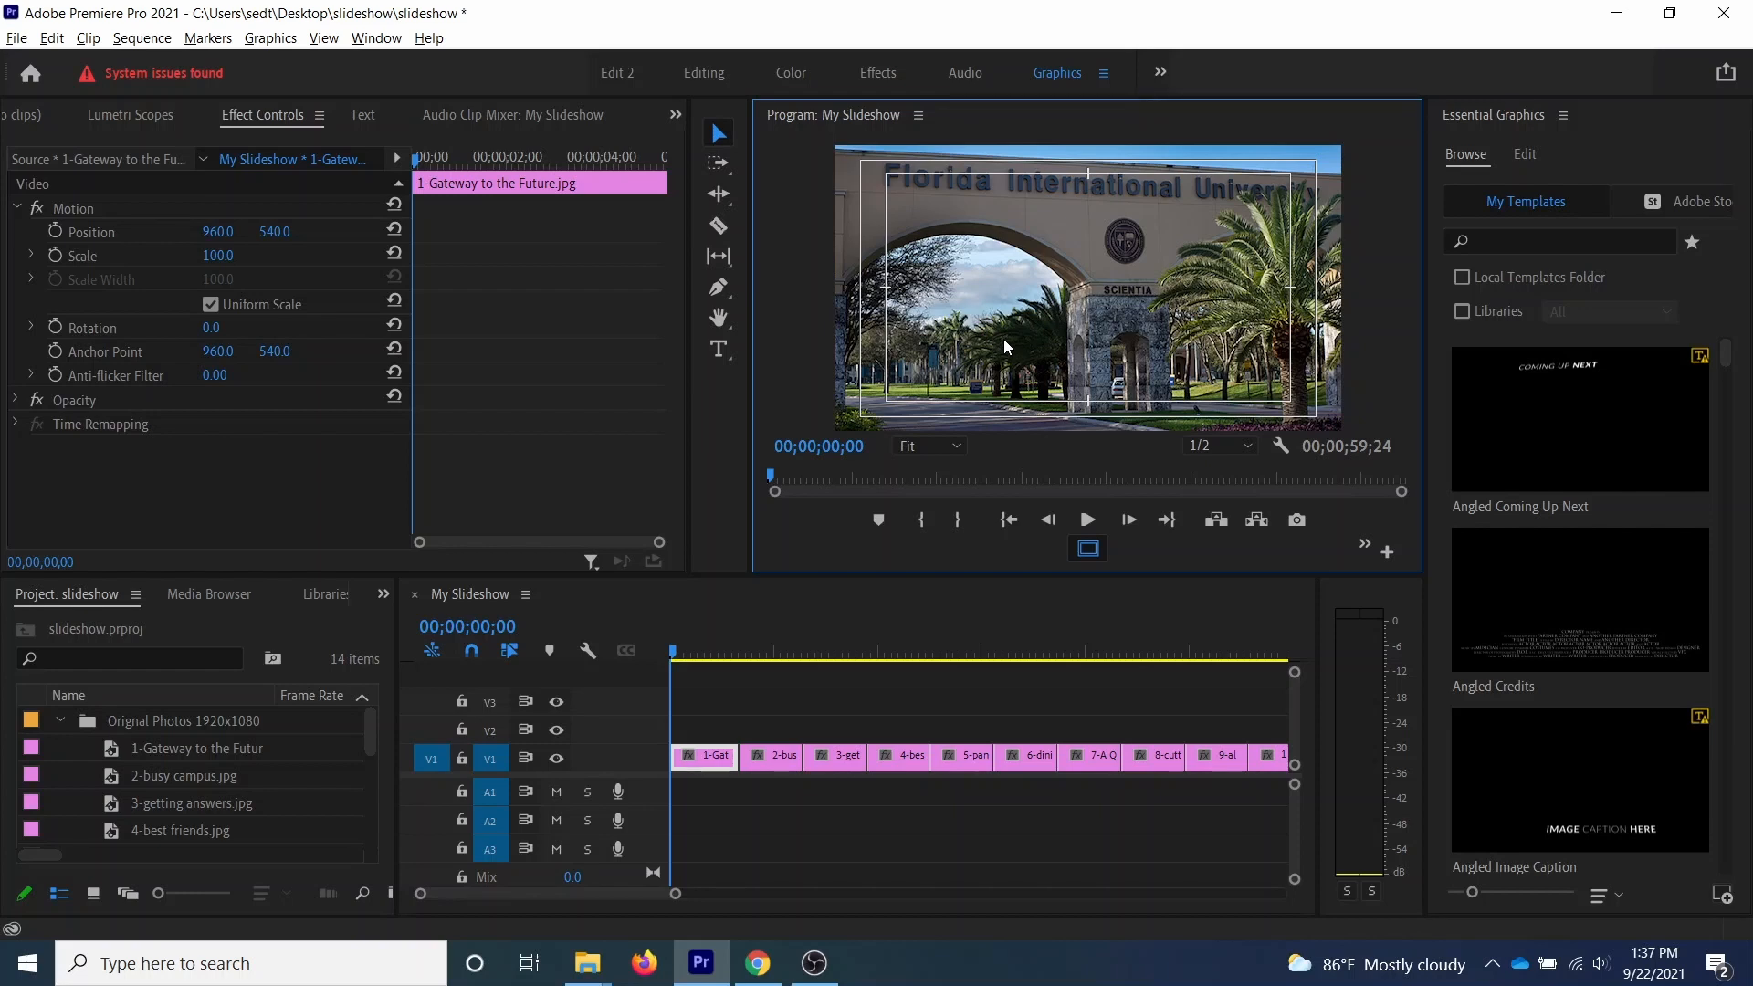
# Add the title "Gateway to the Future" over the first photo, scaled to 123% and moved into the lower title-safe area at about 307.5, 842.4.
pyautogui.click(725, 353)
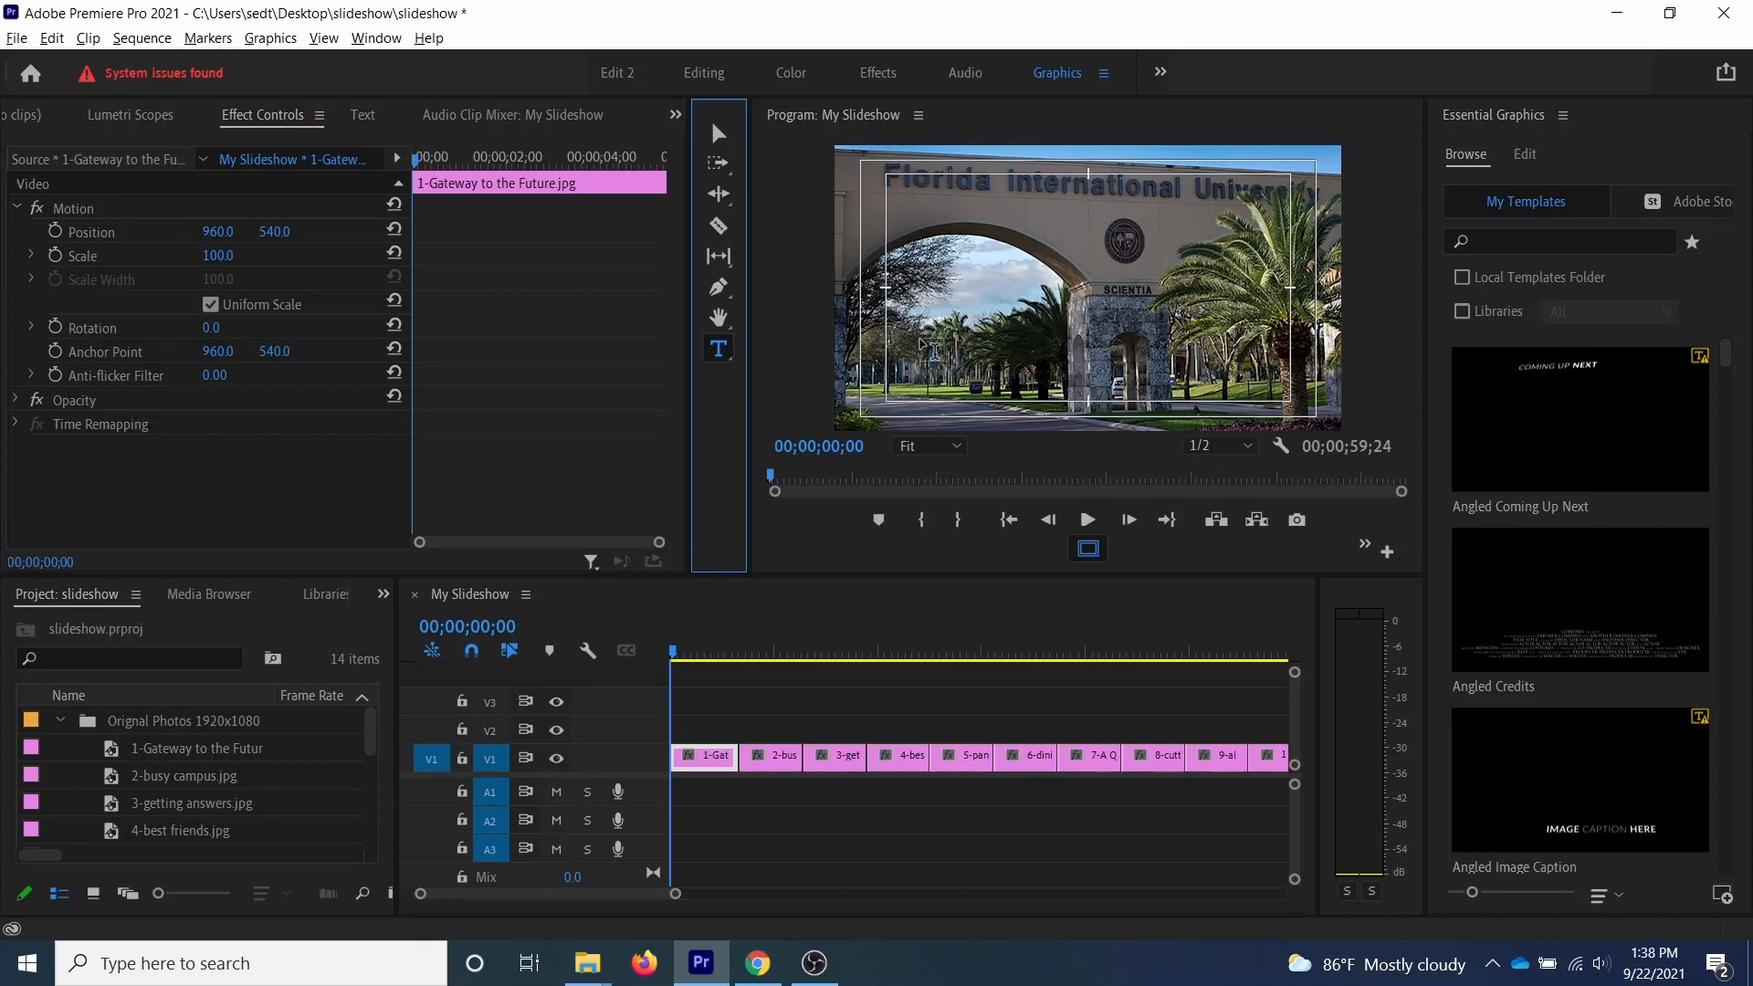
pyautogui.click(924, 332)
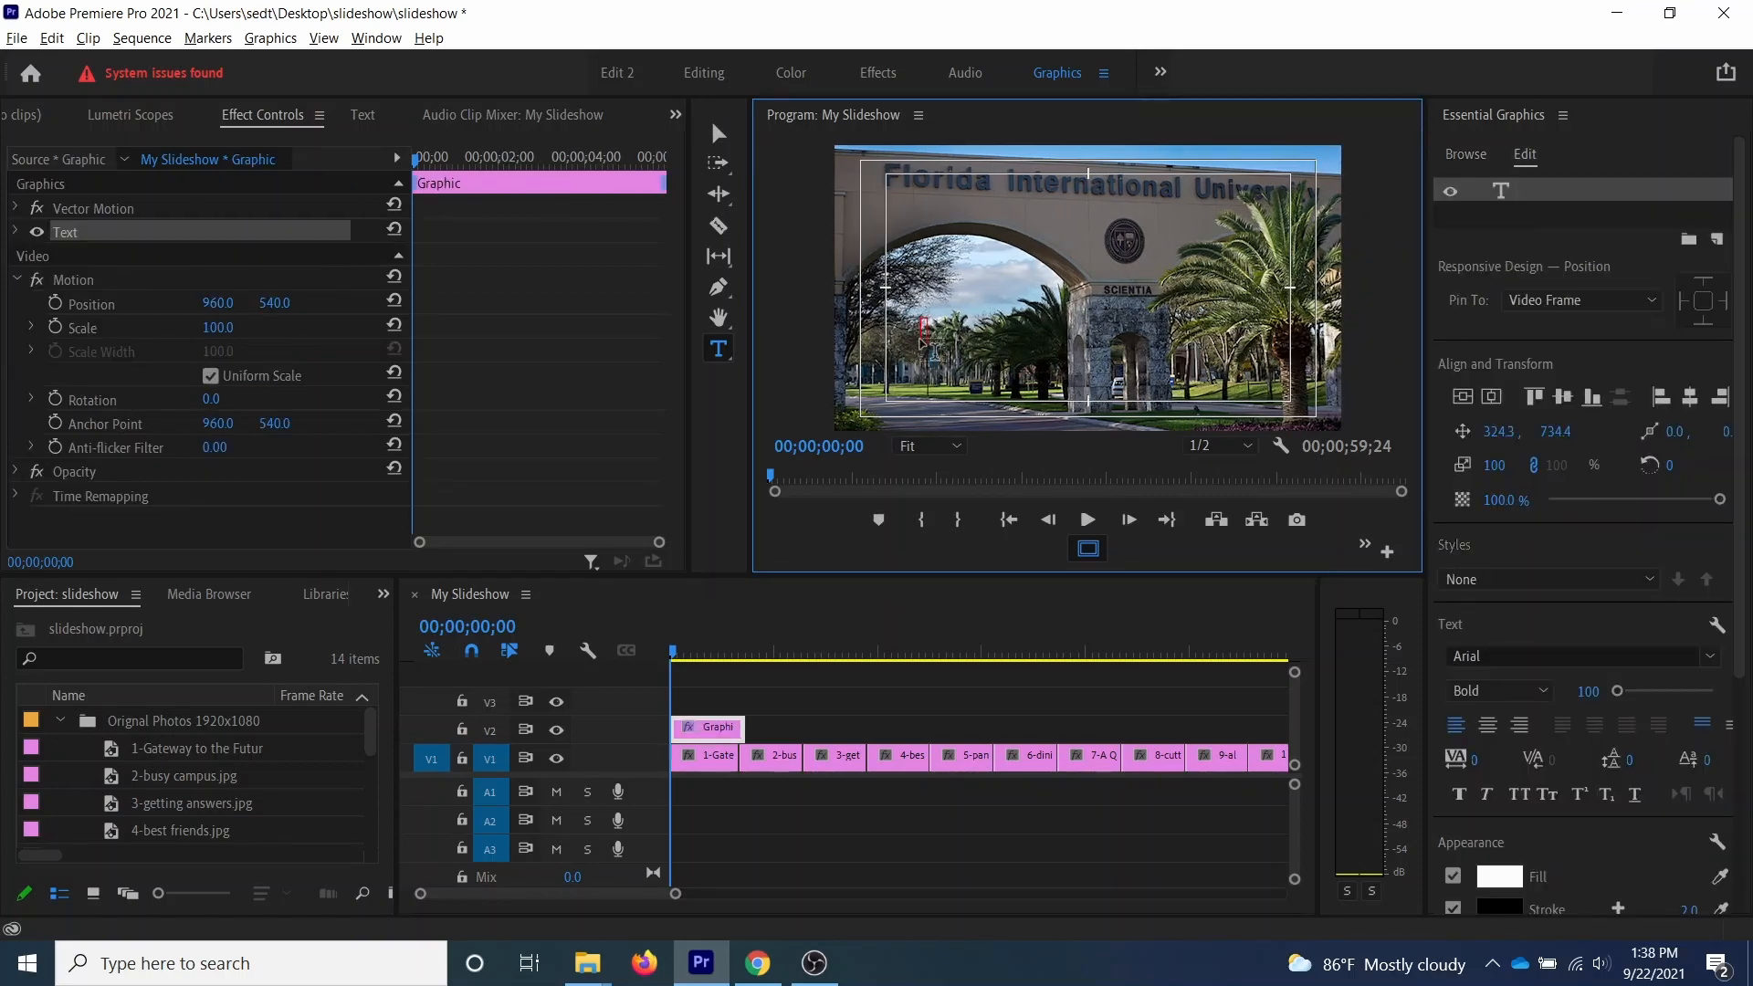
pyautogui.write('Gatewa')
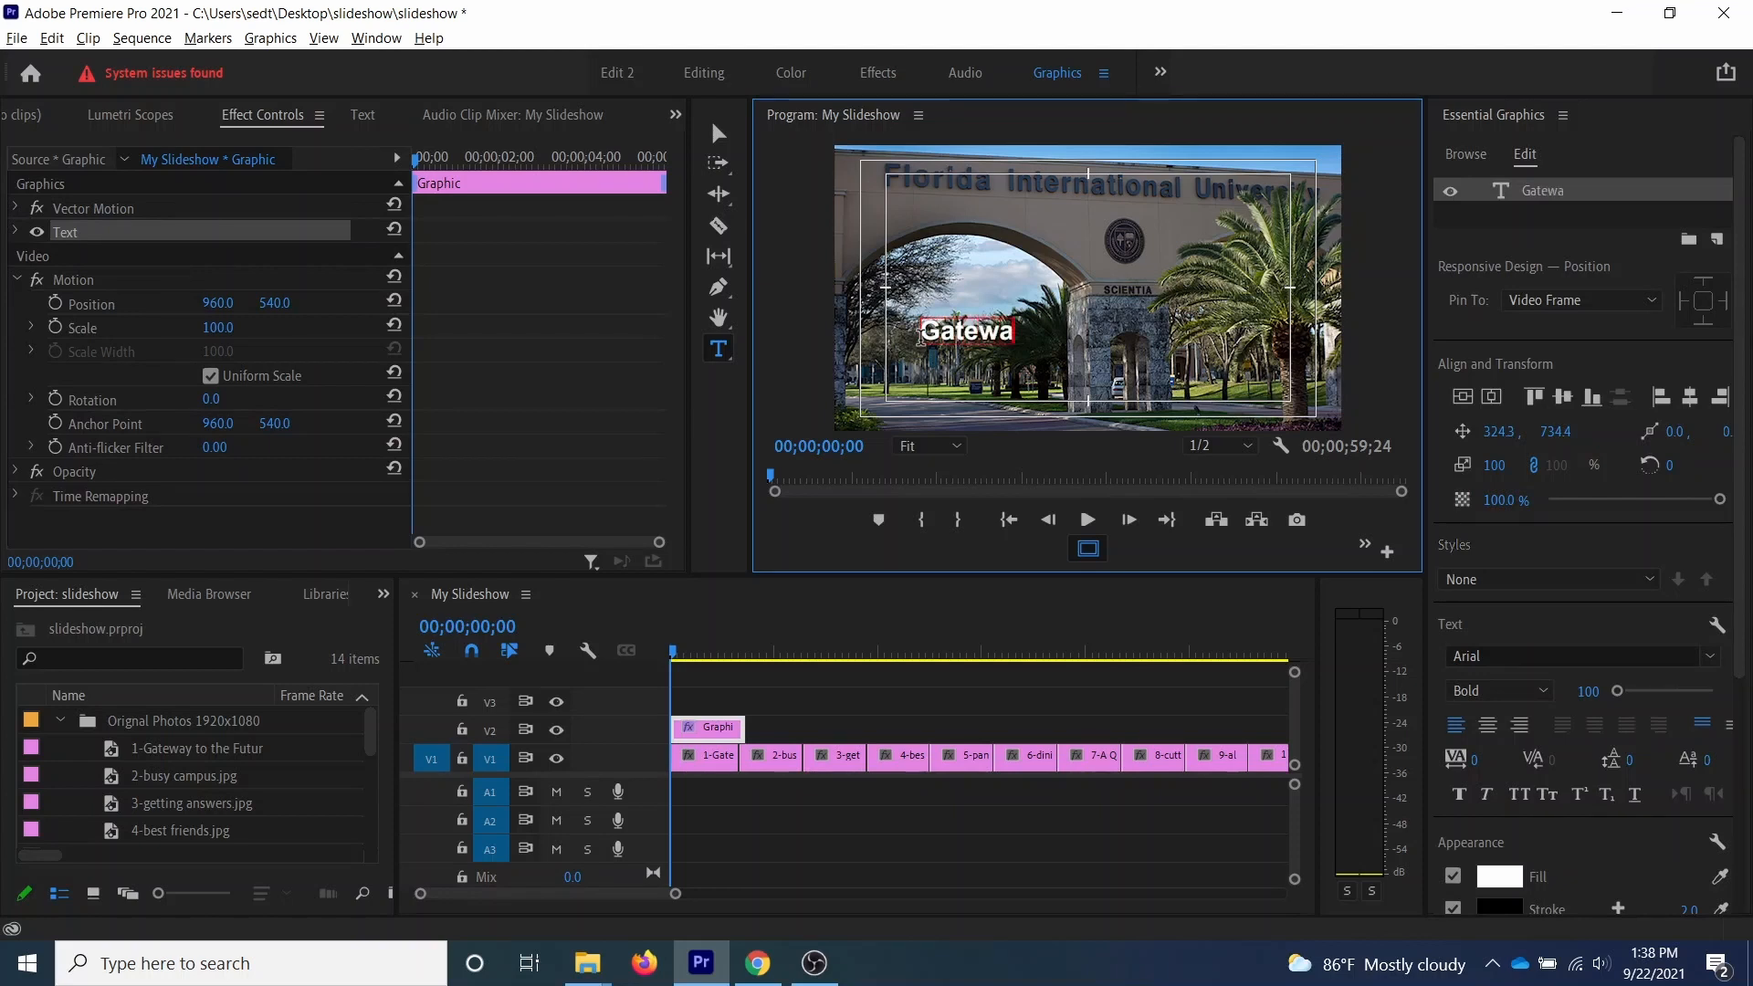
pyautogui.write('y to the F')
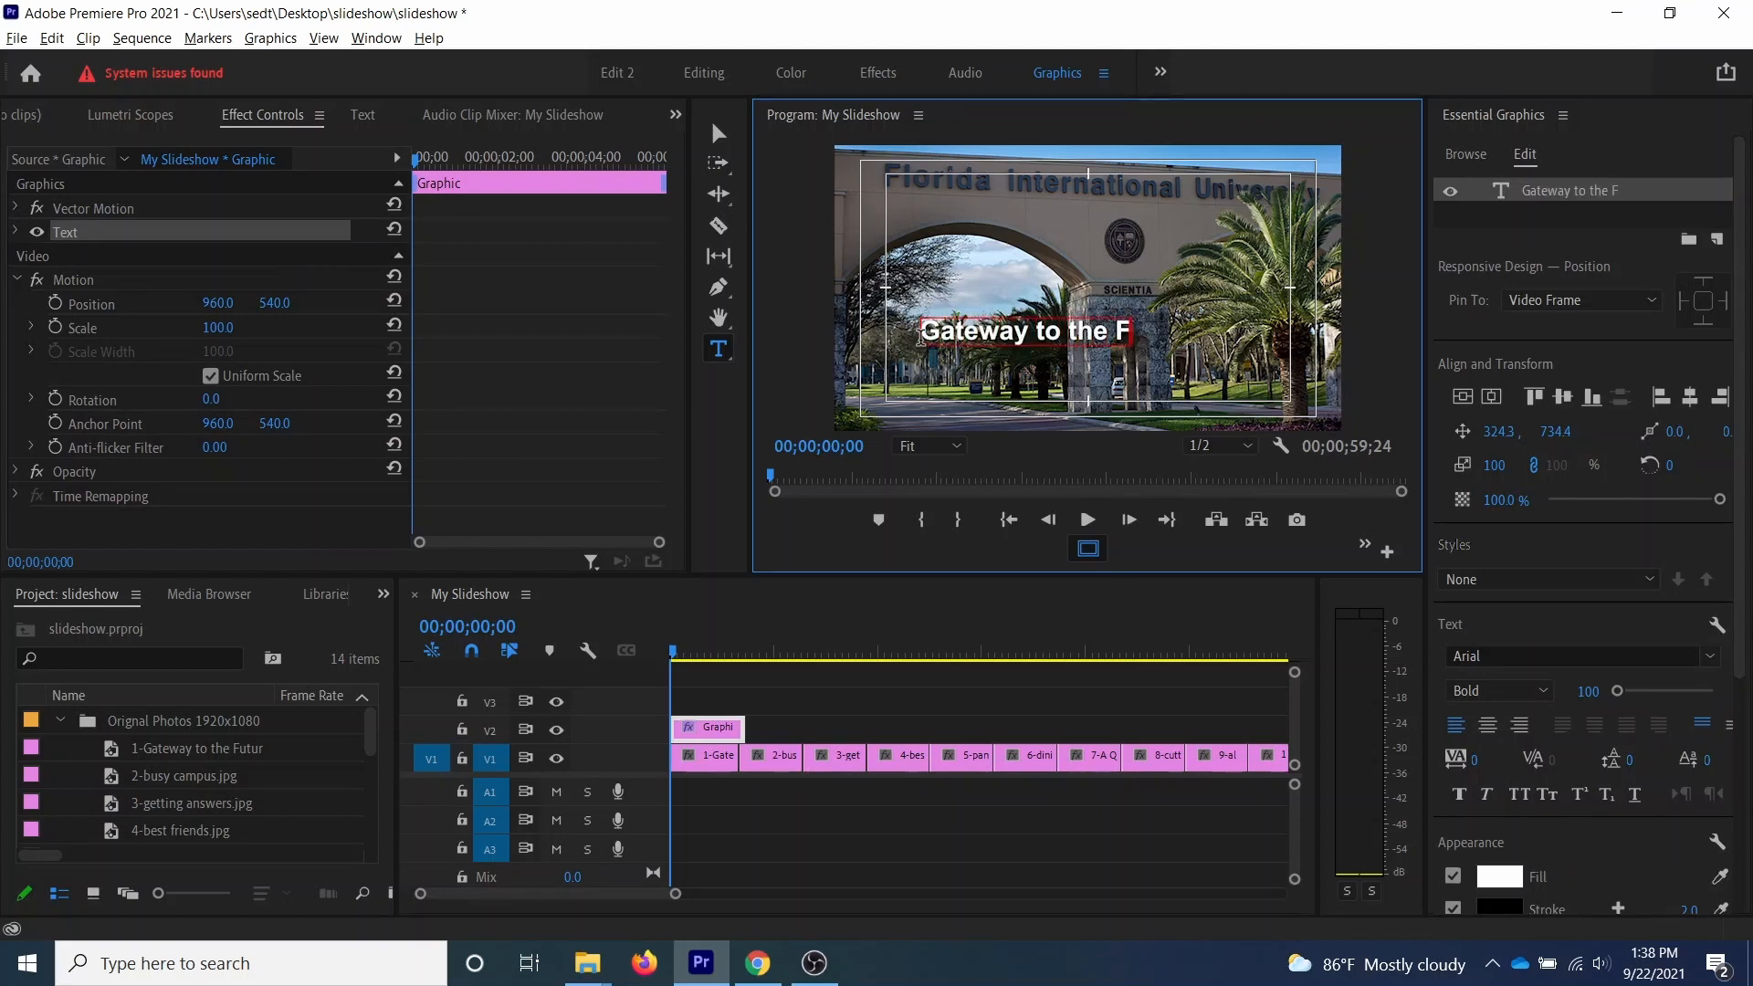
pyautogui.write('uture')
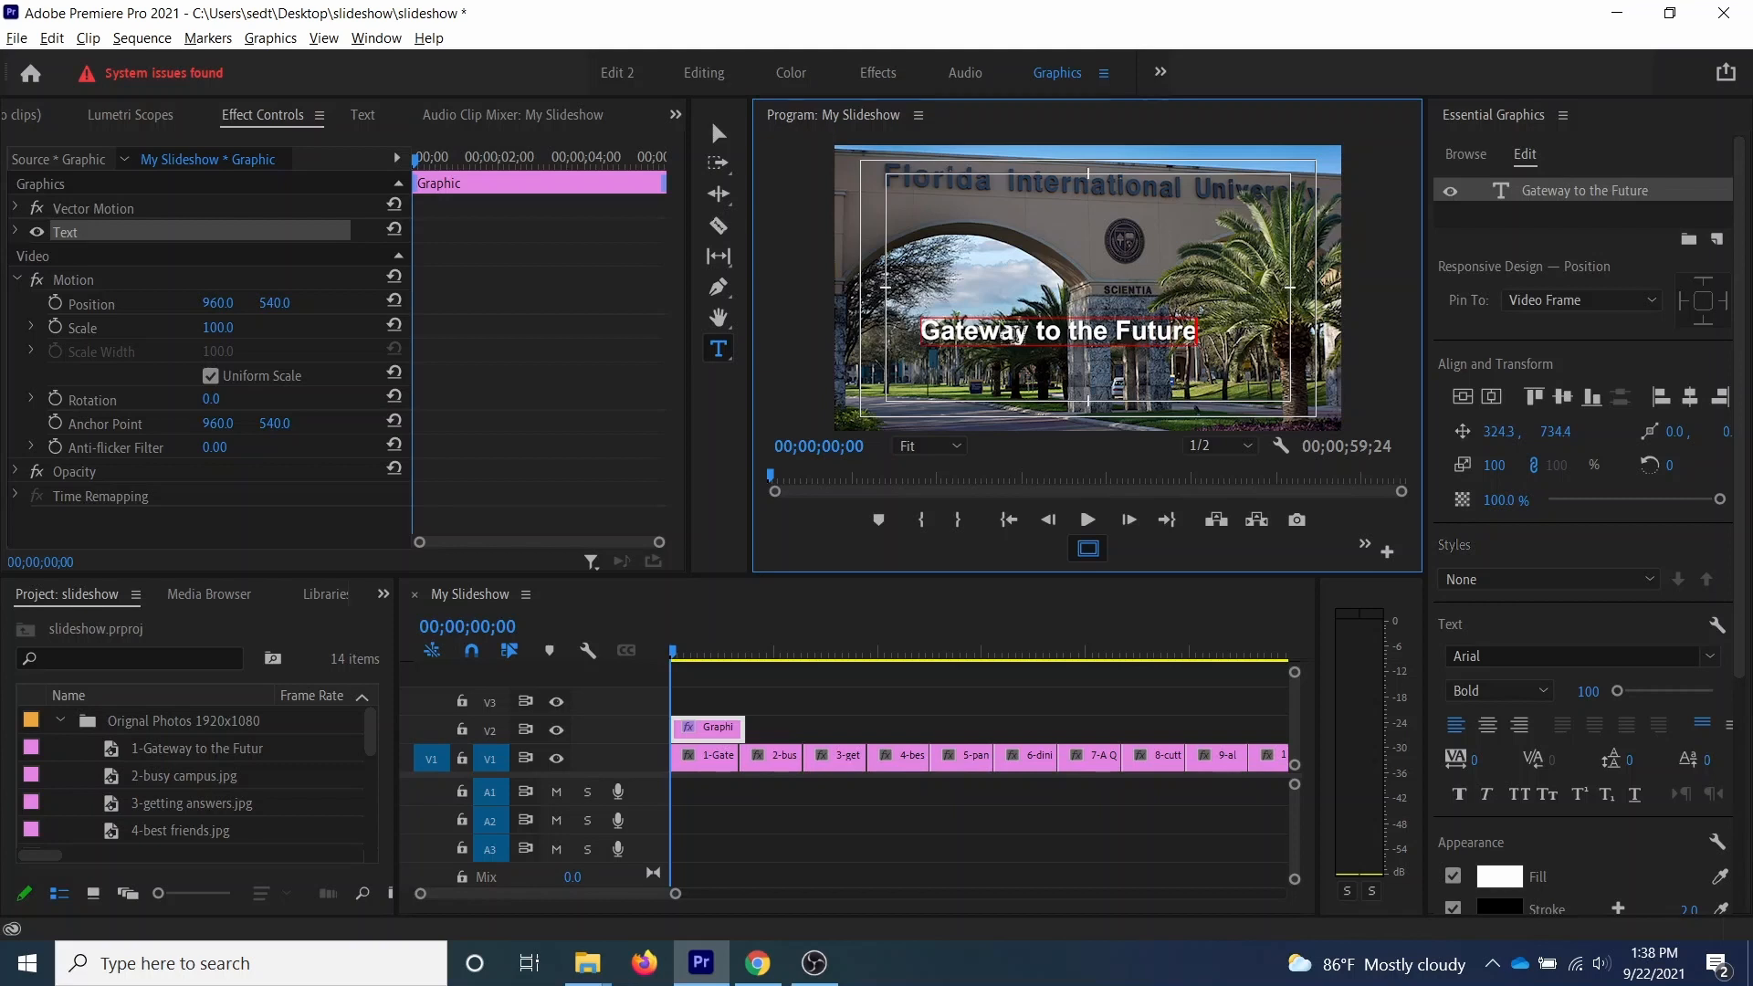
pyautogui.click(719, 135)
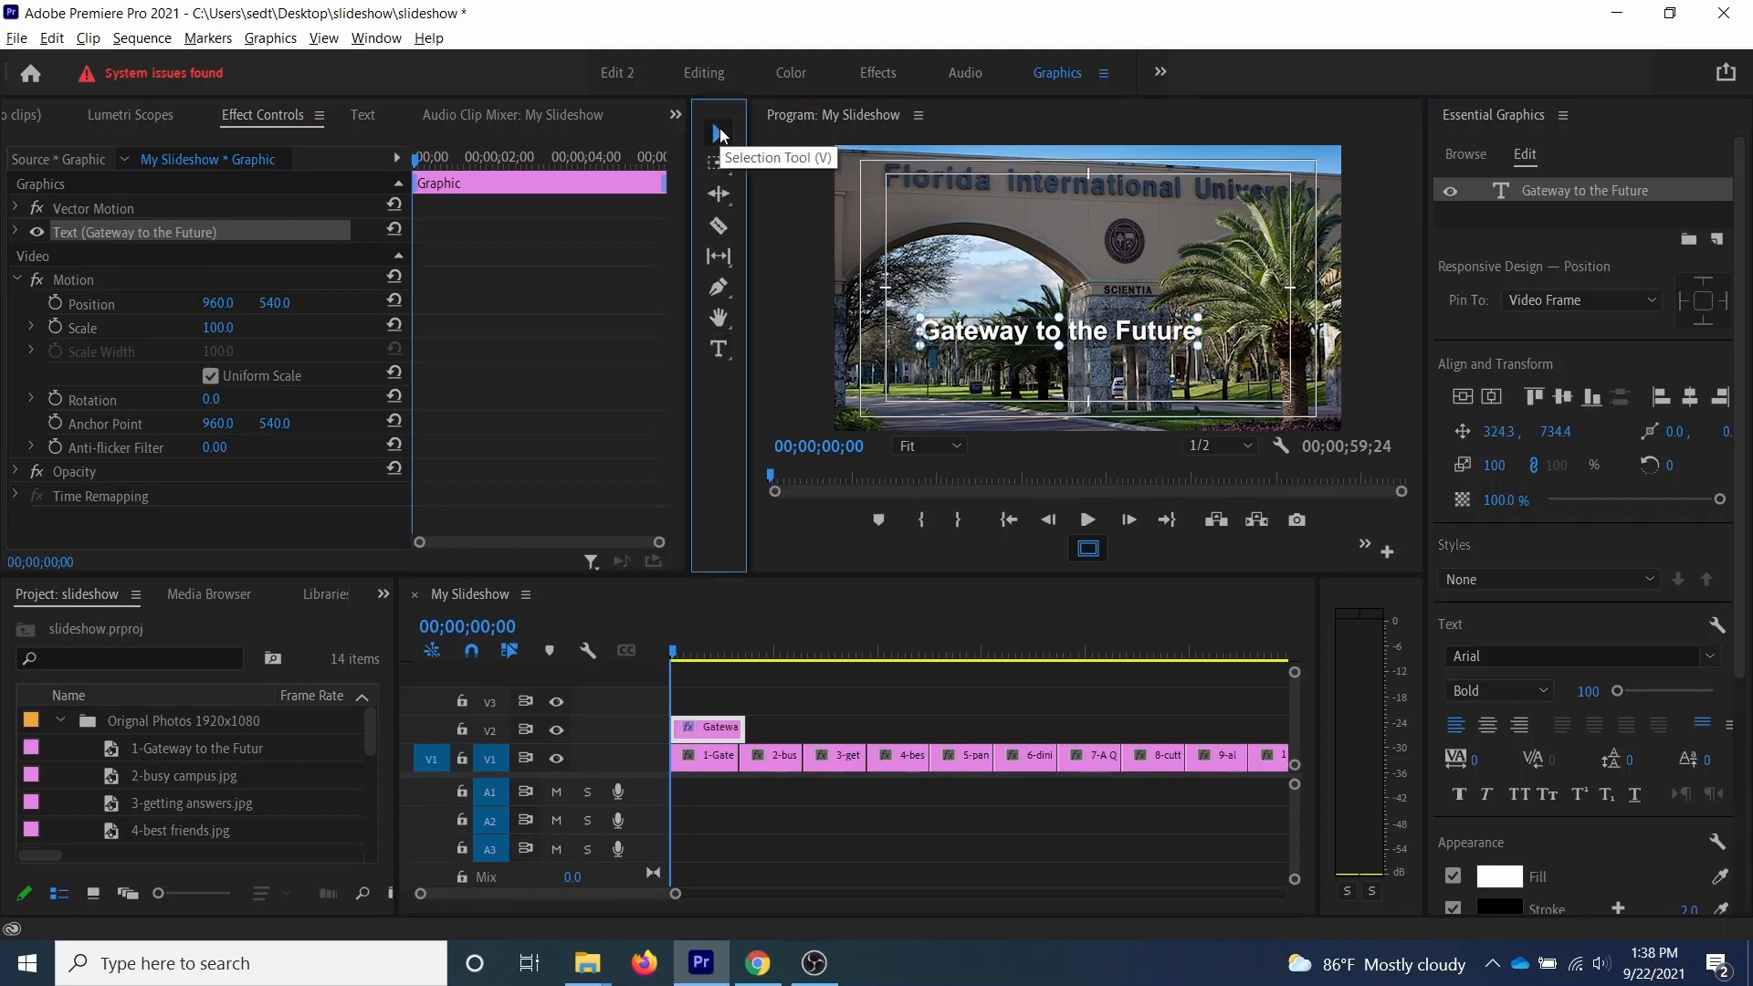
pyautogui.moveTo(1155, 348)
pyautogui.mouseDown()
pyautogui.moveTo(1160, 366)
pyautogui.moveTo(1252, 395)
pyautogui.moveTo(1161, 372)
pyautogui.mouseUp()
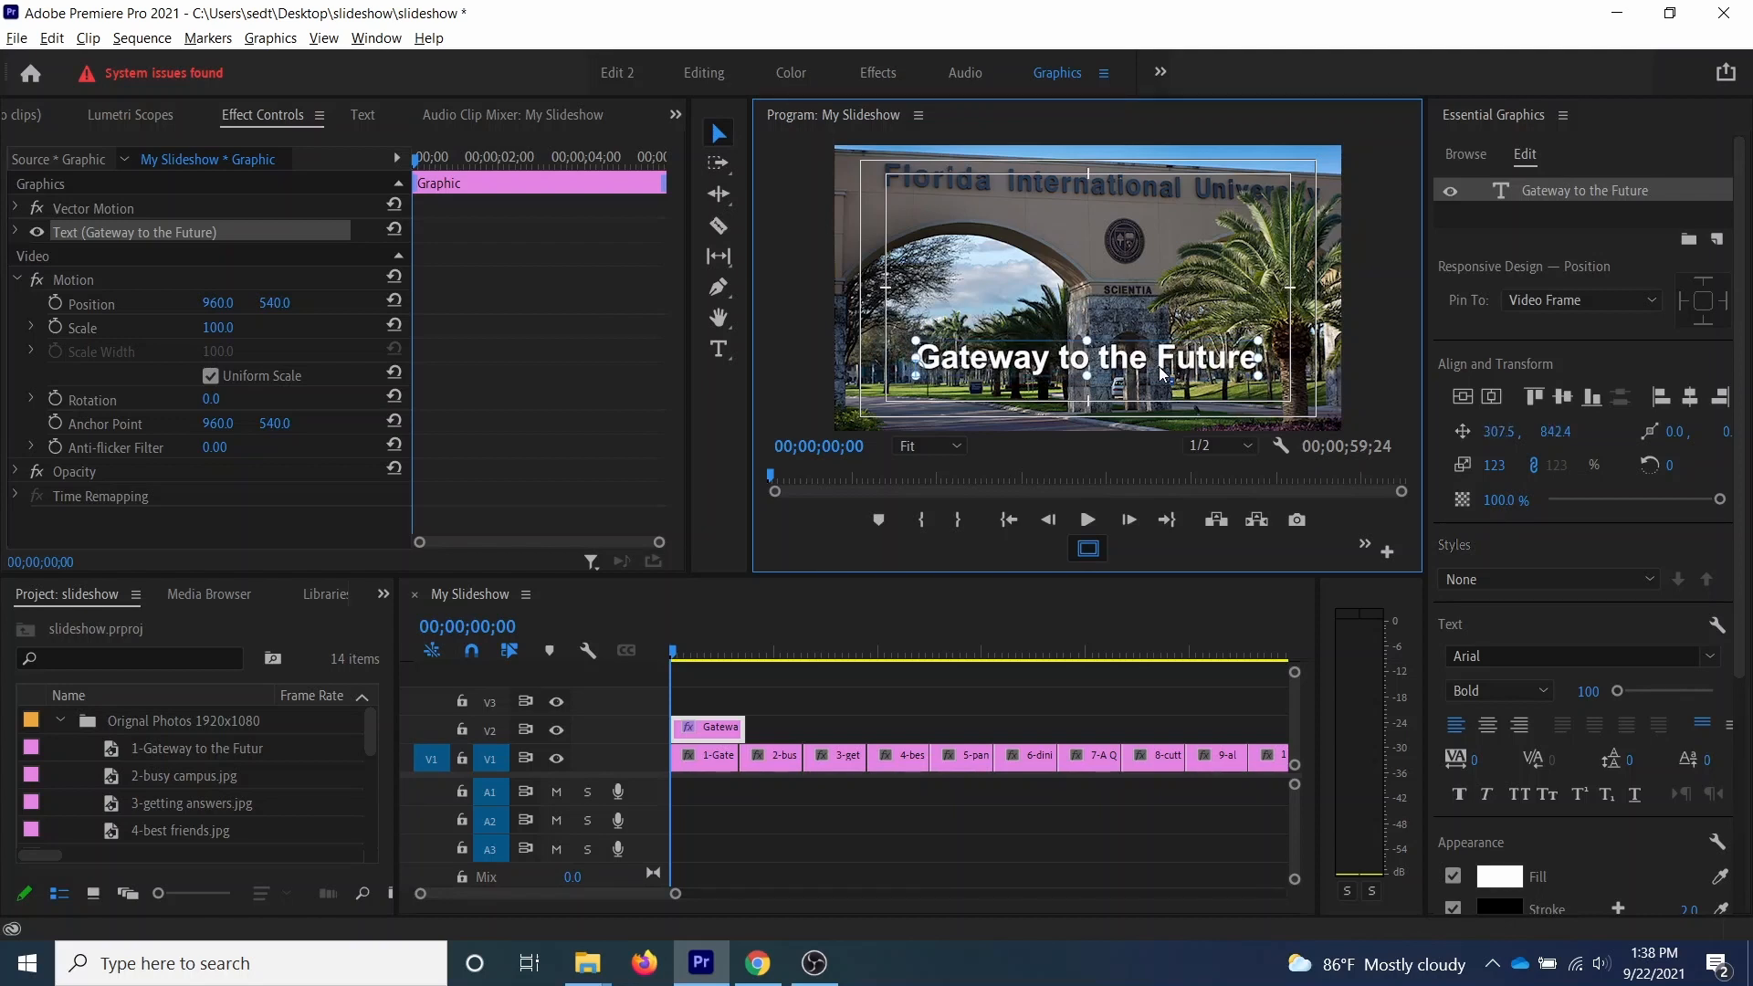
# Turn the title's stroke off and back on to examine its effect on the text.
pyautogui.scroll(-5, 1584, 502)
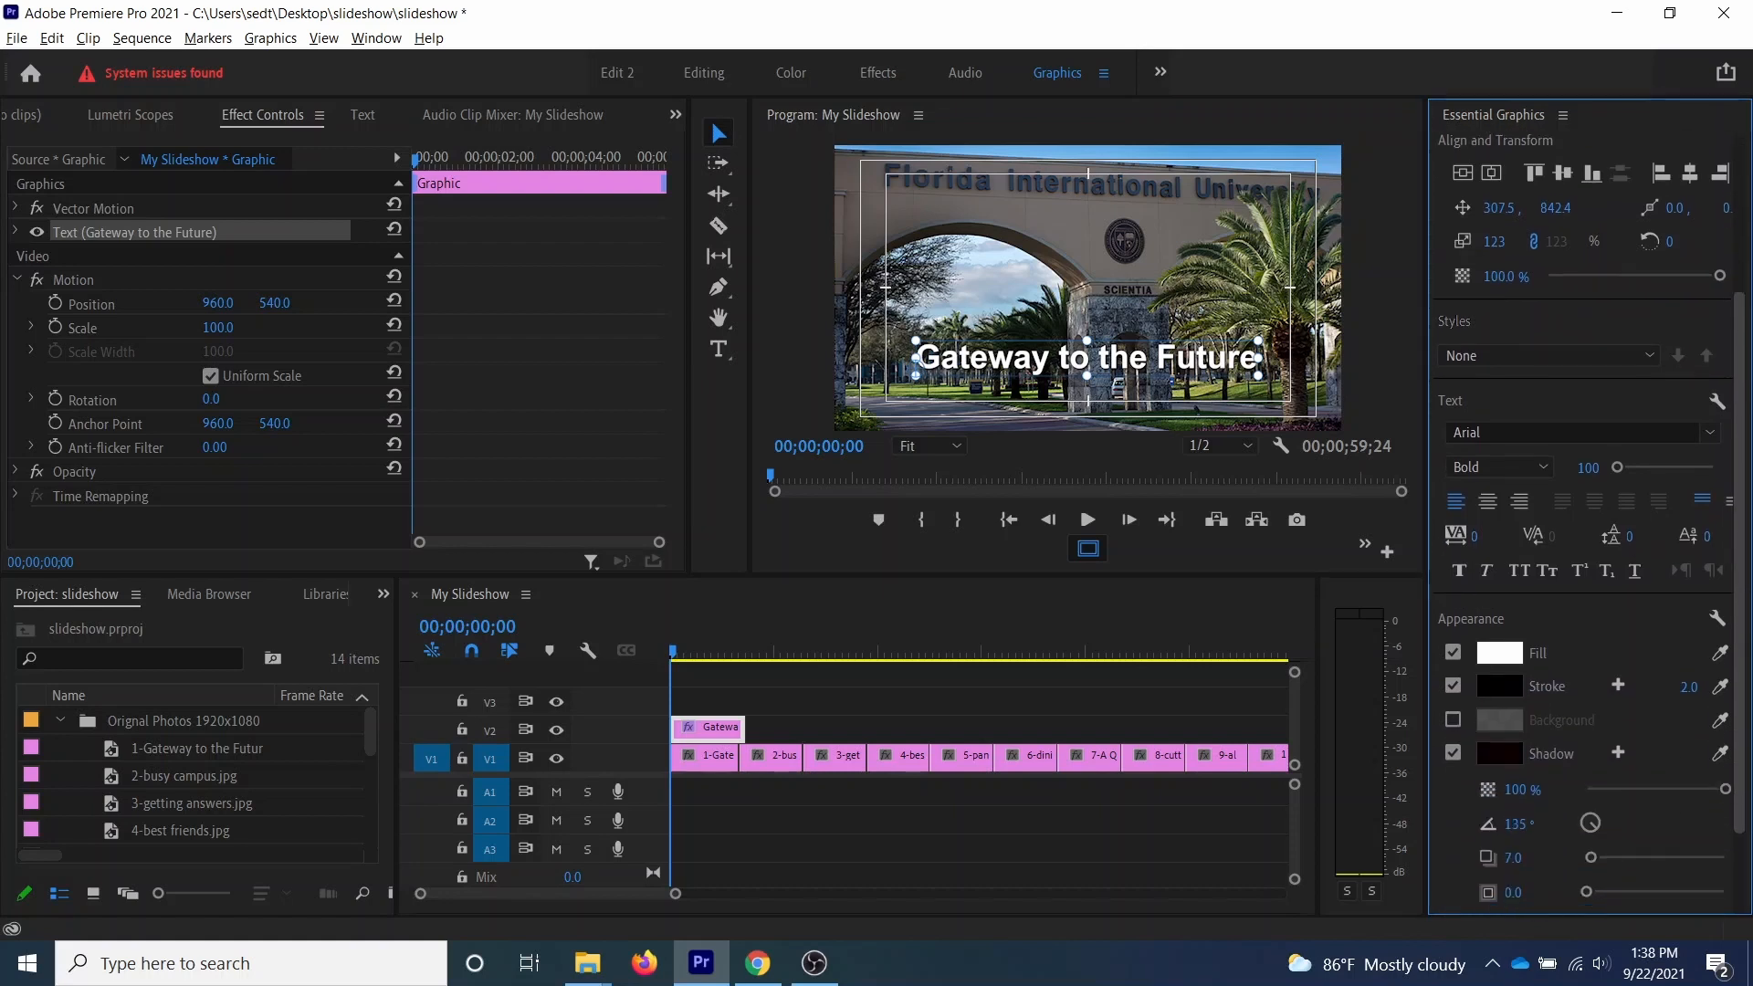
pyautogui.scroll(-2, 1552, 547)
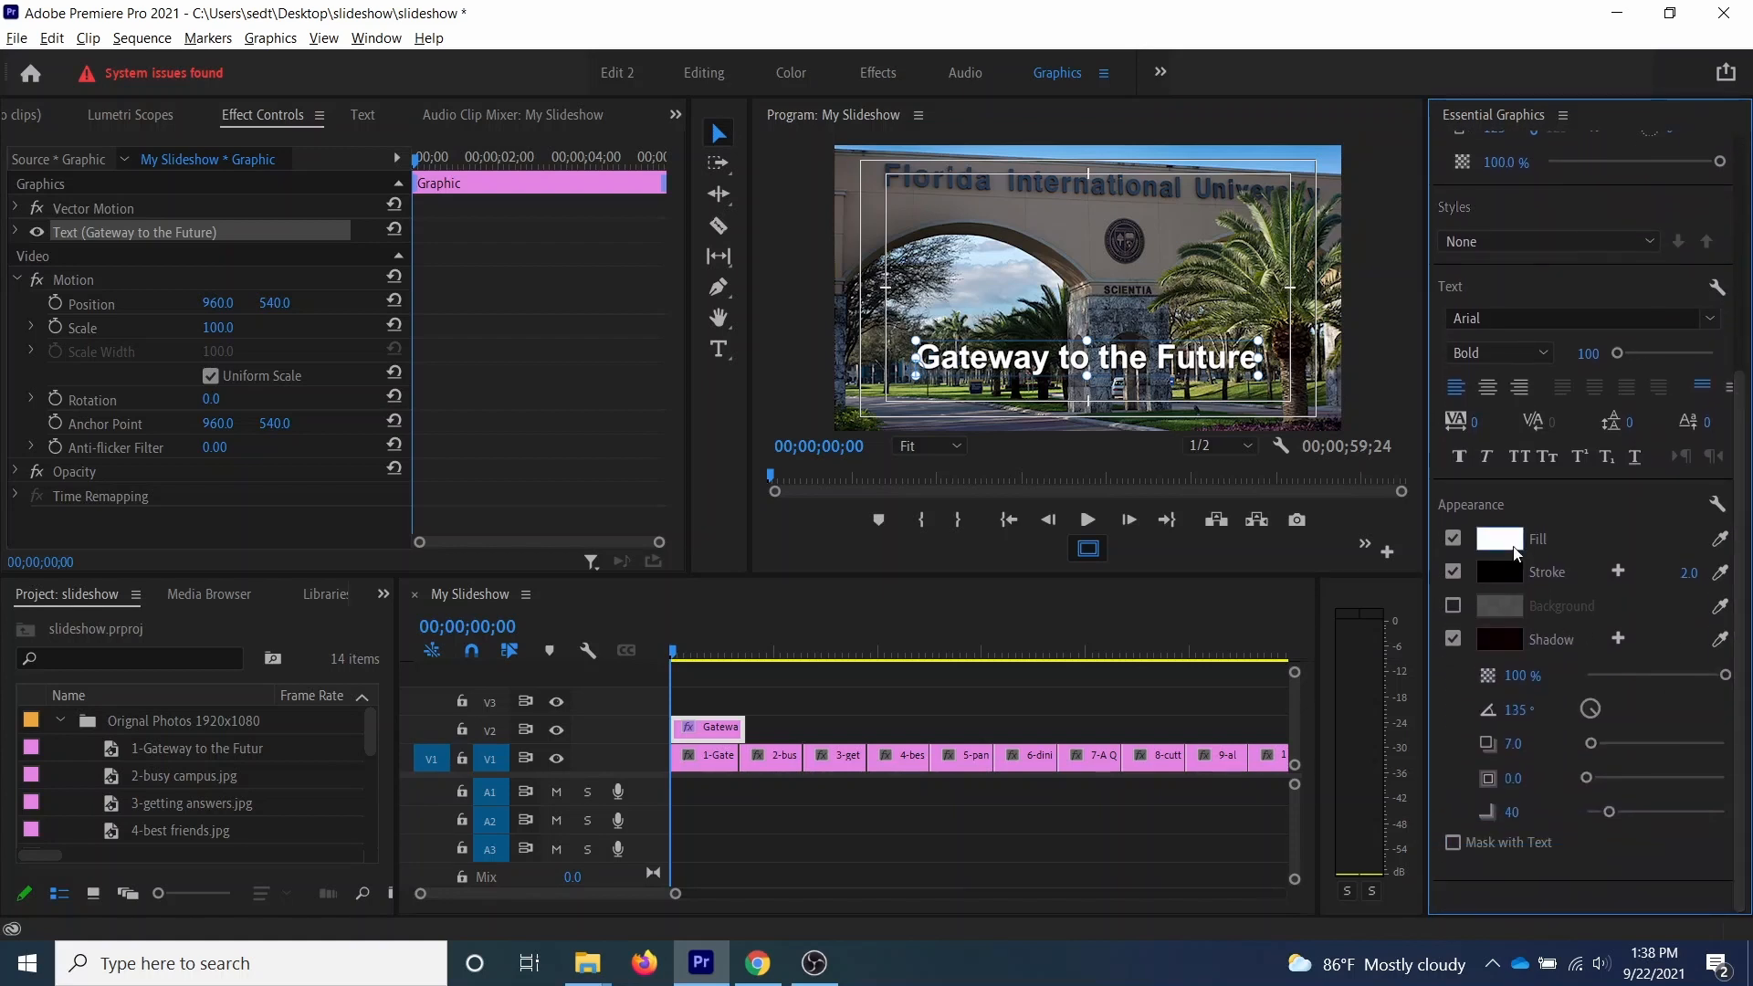
pyautogui.click(1452, 572)
pyautogui.click(1452, 572)
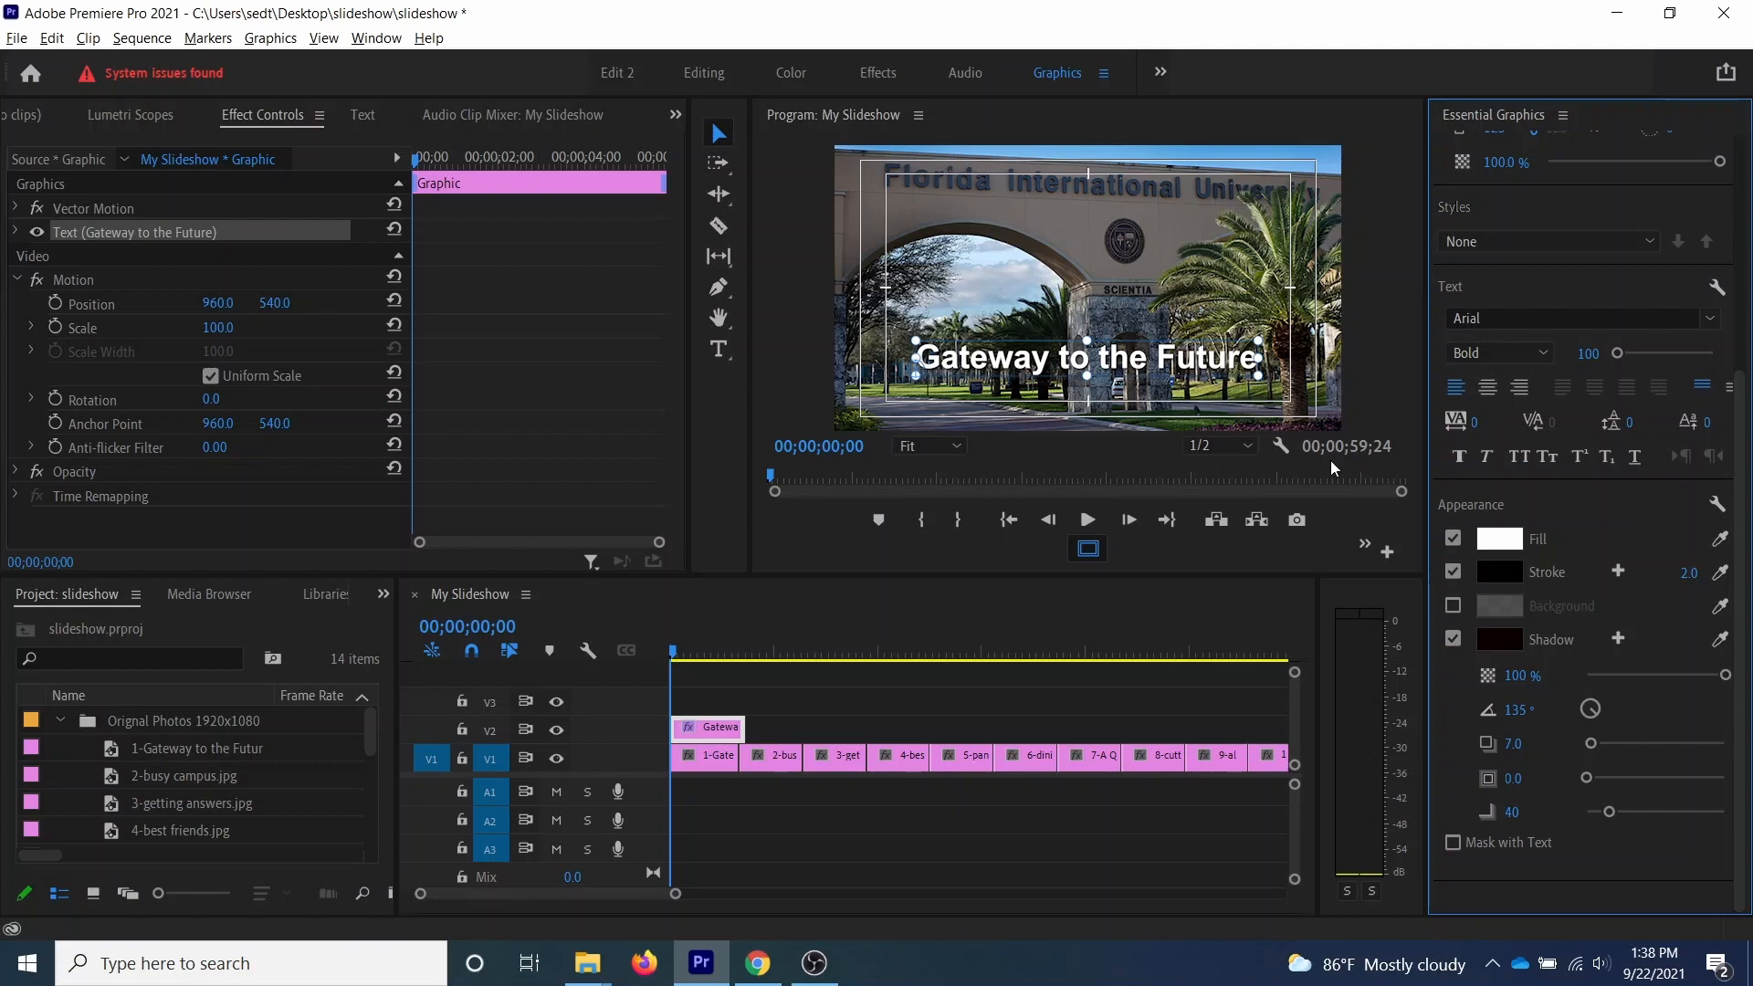
# Accept black (020000) as the title's stroke colour and set the stroke width to 2.
pyautogui.click(1501, 575)
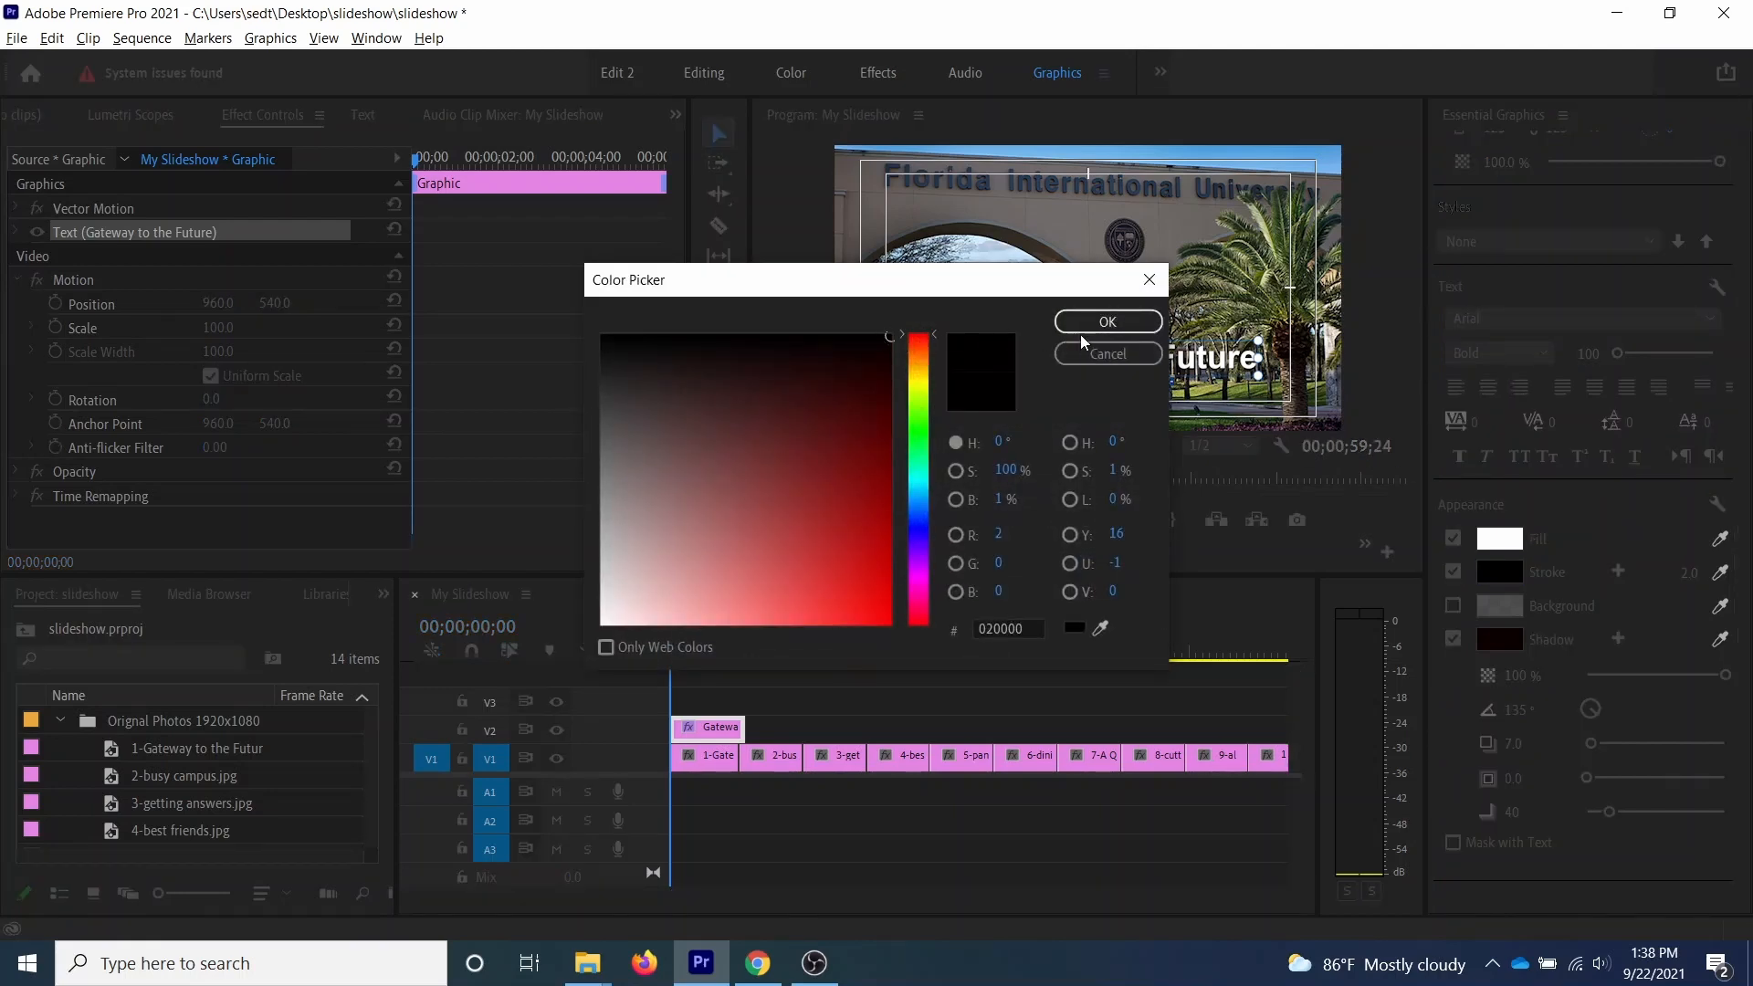
pyautogui.click(1100, 323)
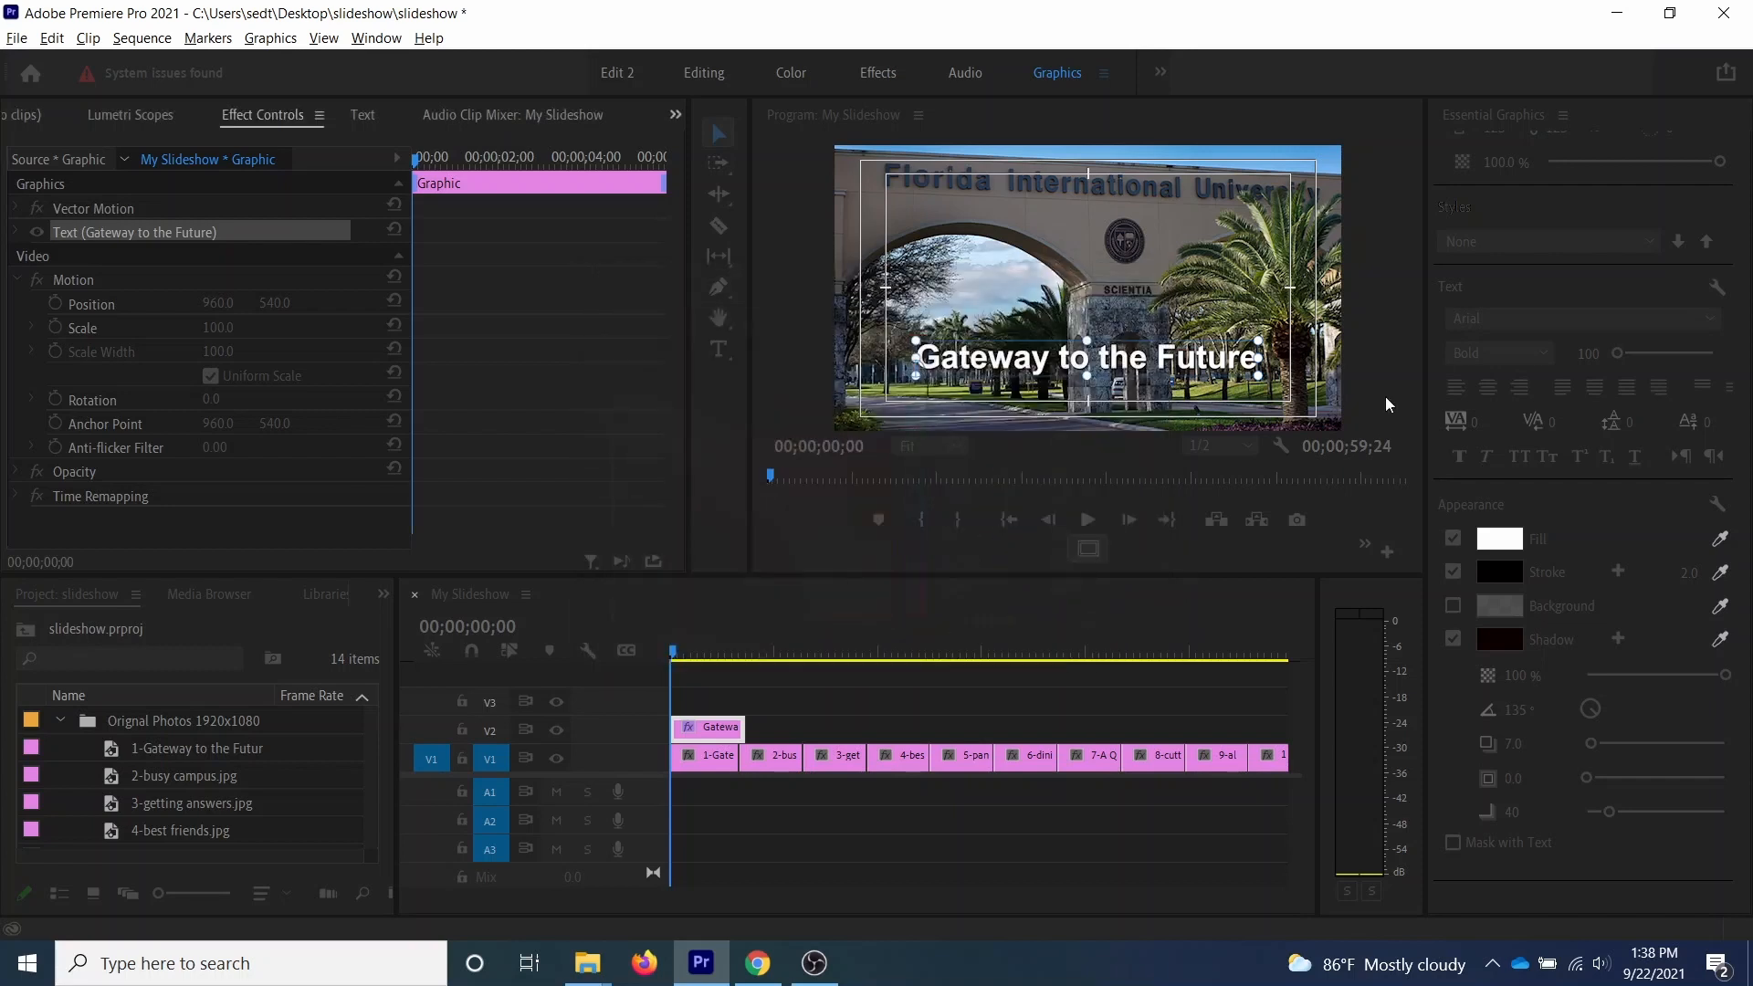
pyautogui.click(1685, 573)
pyautogui.write('2')
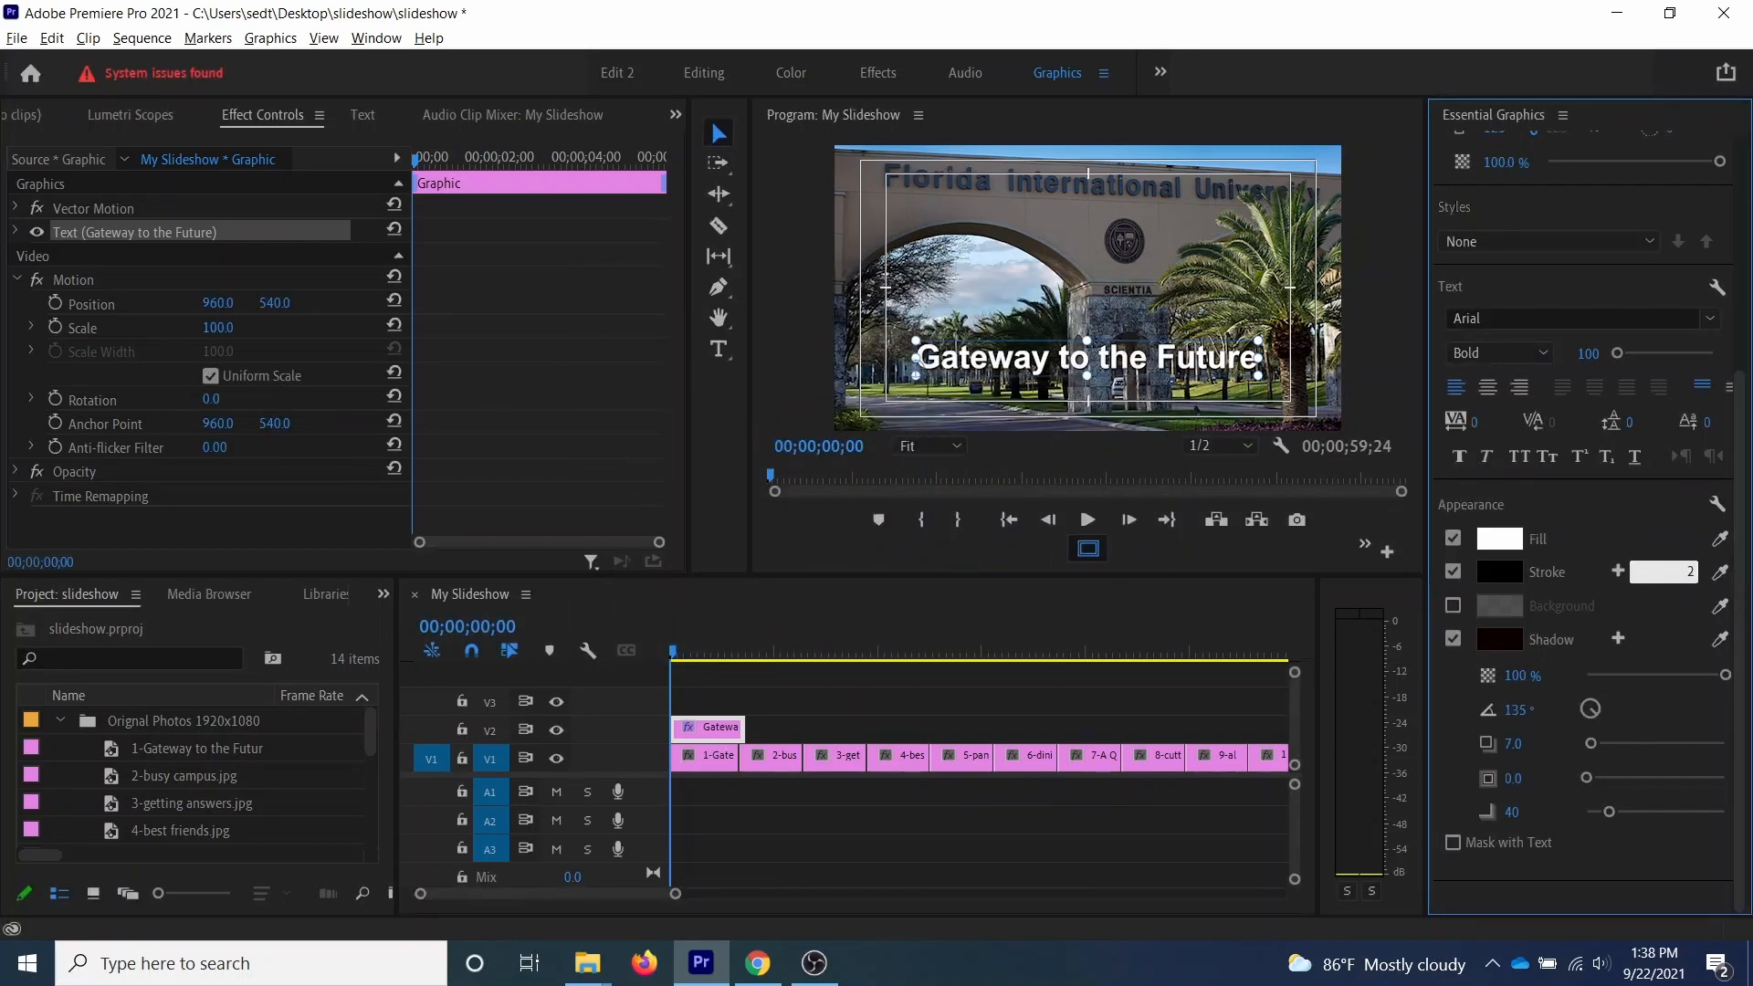
# Turn the title's shadow off and back on to examine its effect on the text.
pyautogui.click(1455, 639)
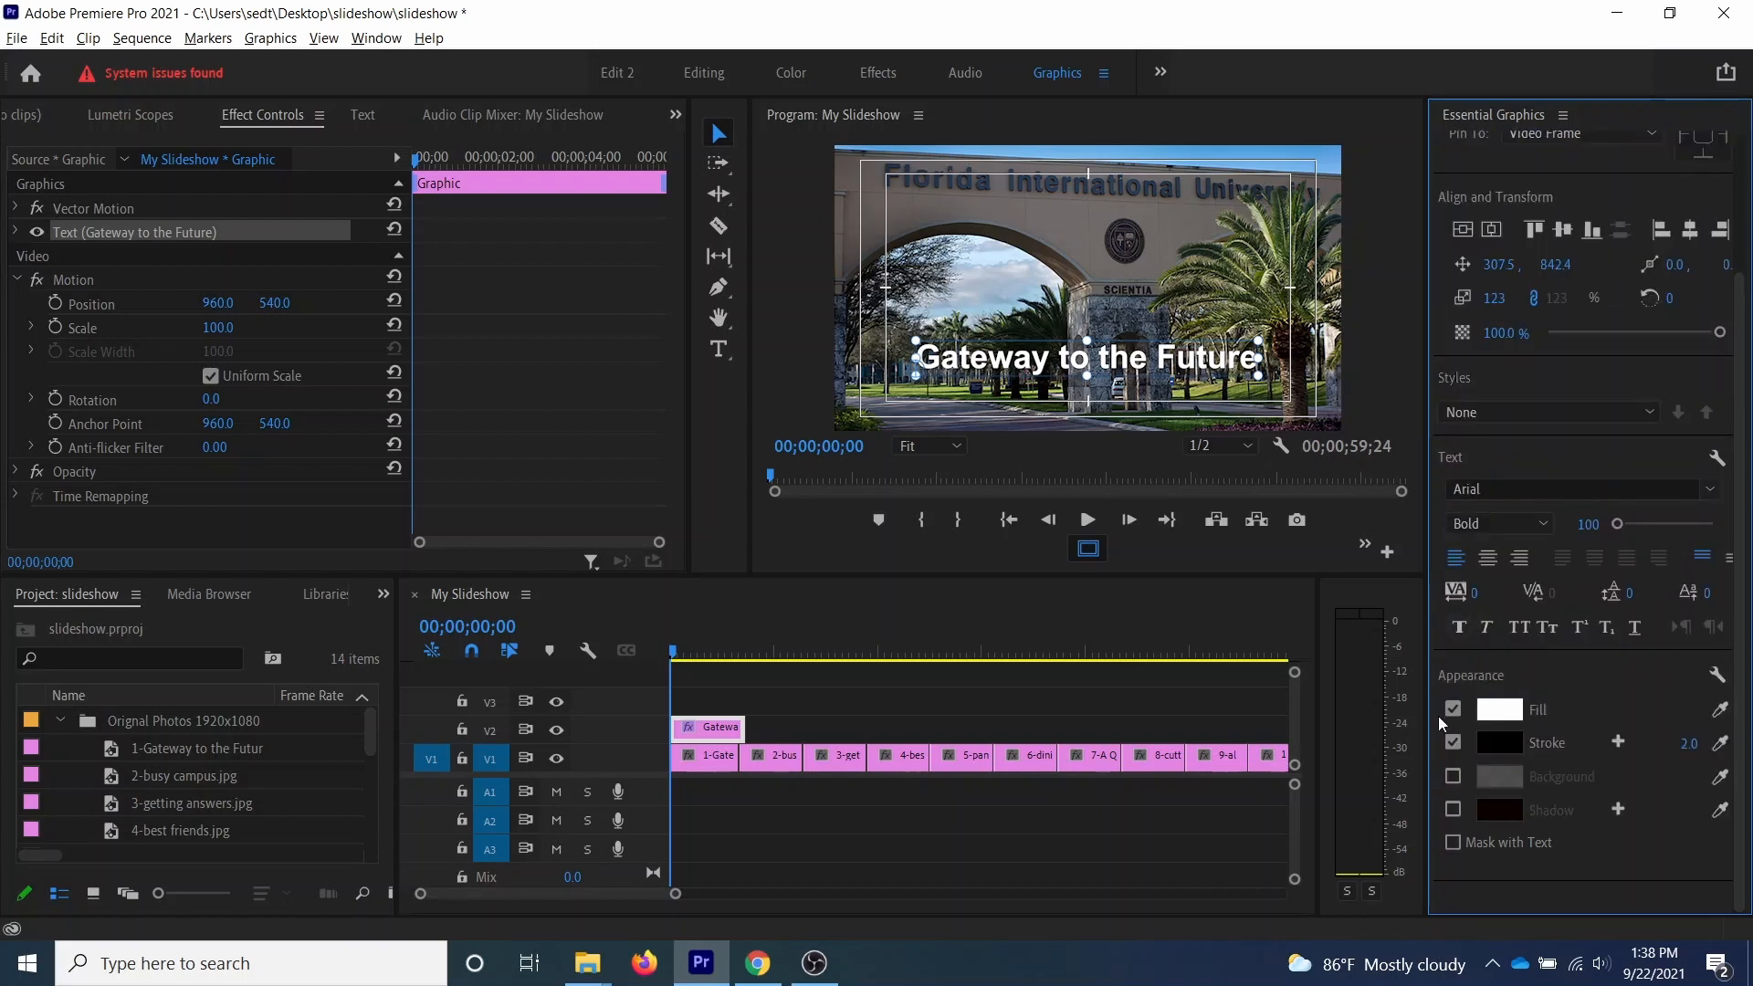
pyautogui.click(1453, 810)
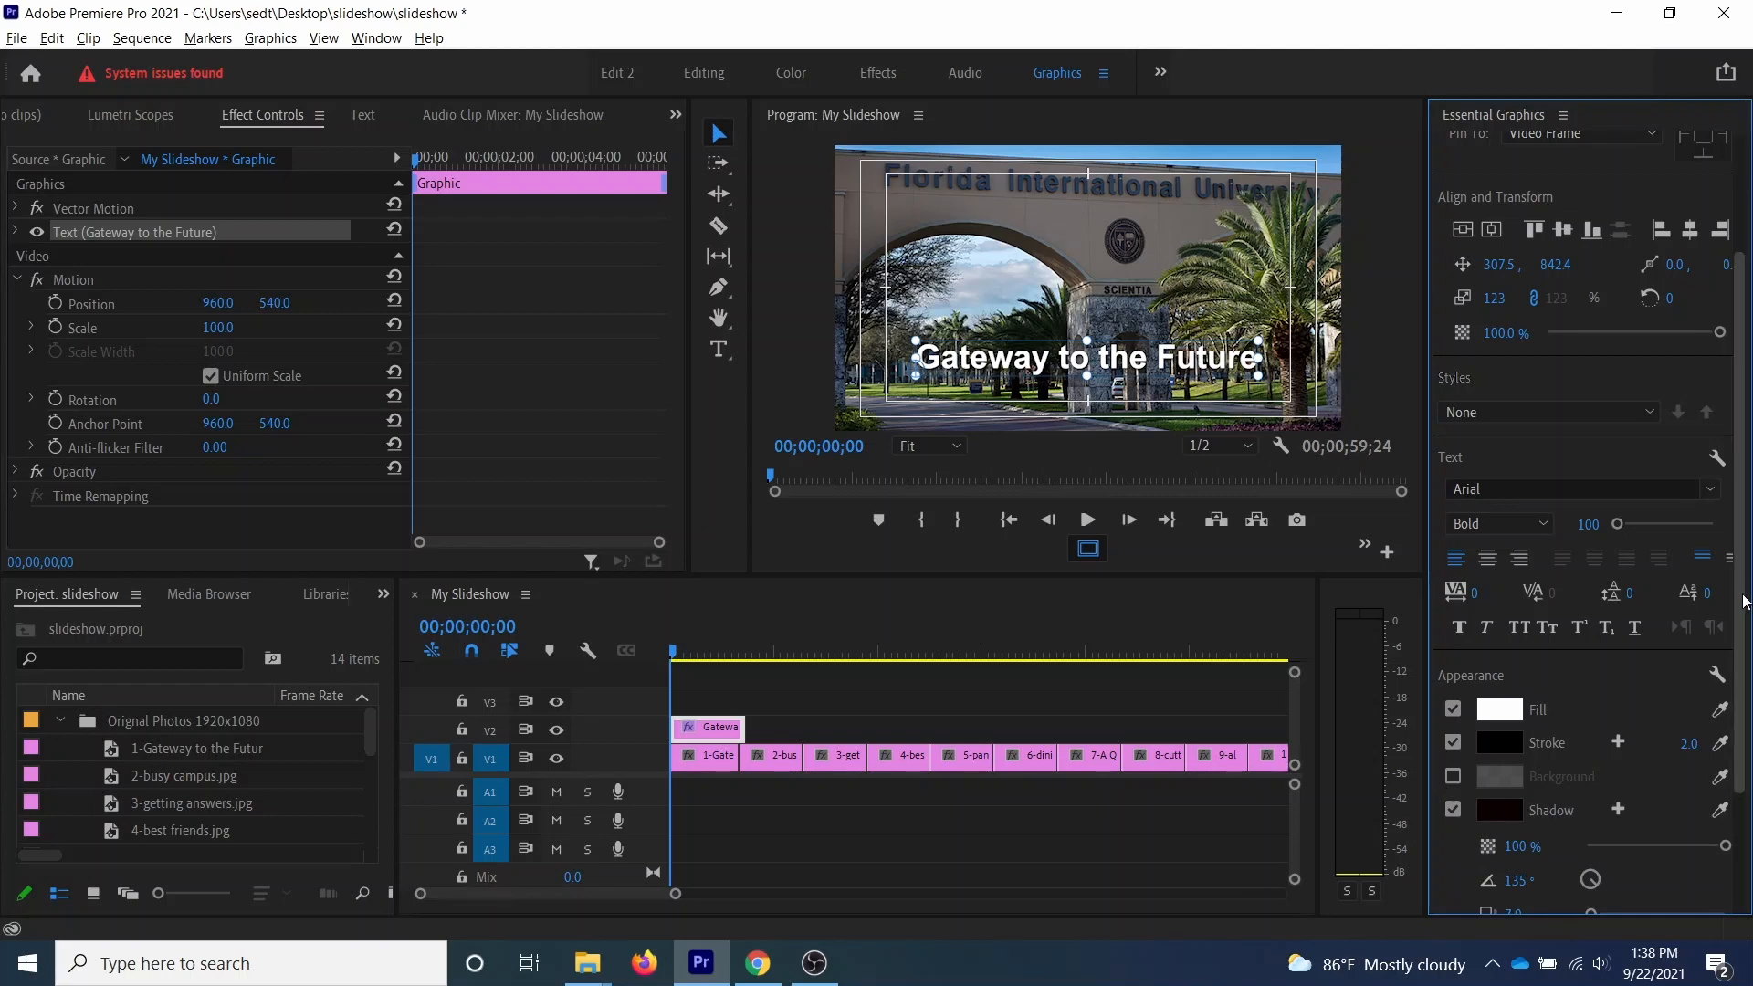
pyautogui.scroll(-3, 1744, 601)
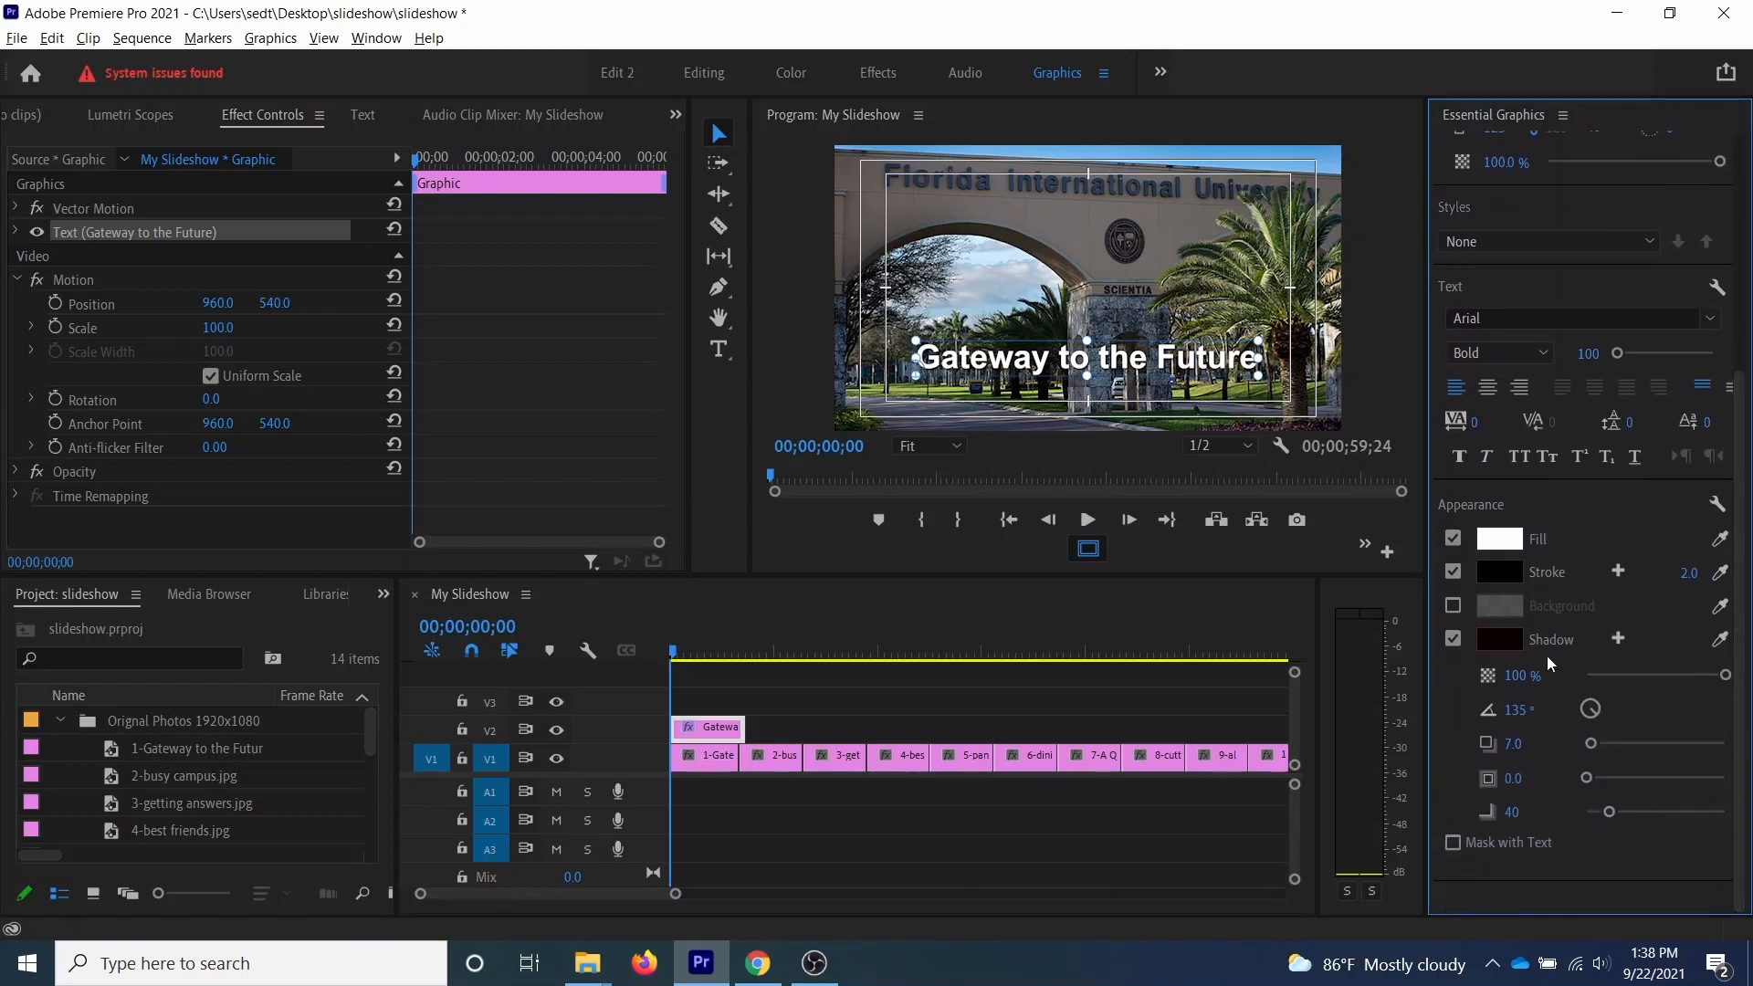
# Set the title's shadow colour to black and its angle to 135°.
pyautogui.click(1499, 639)
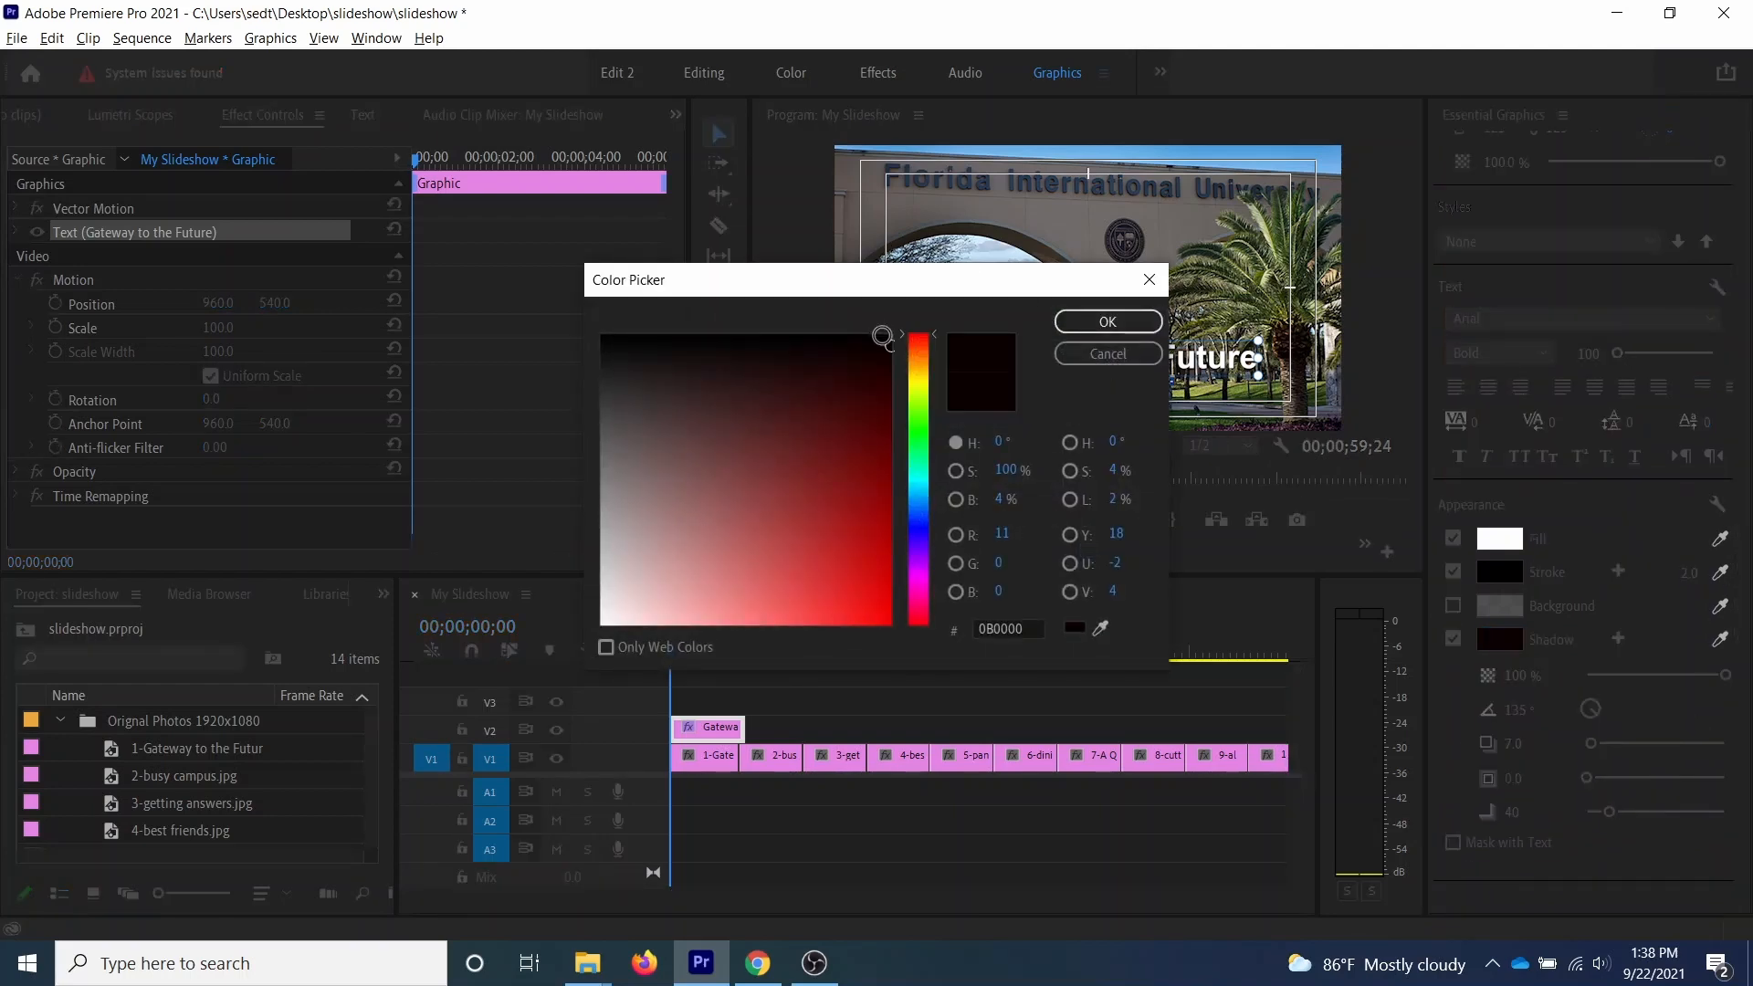
pyautogui.click(888, 340)
pyautogui.click(1107, 323)
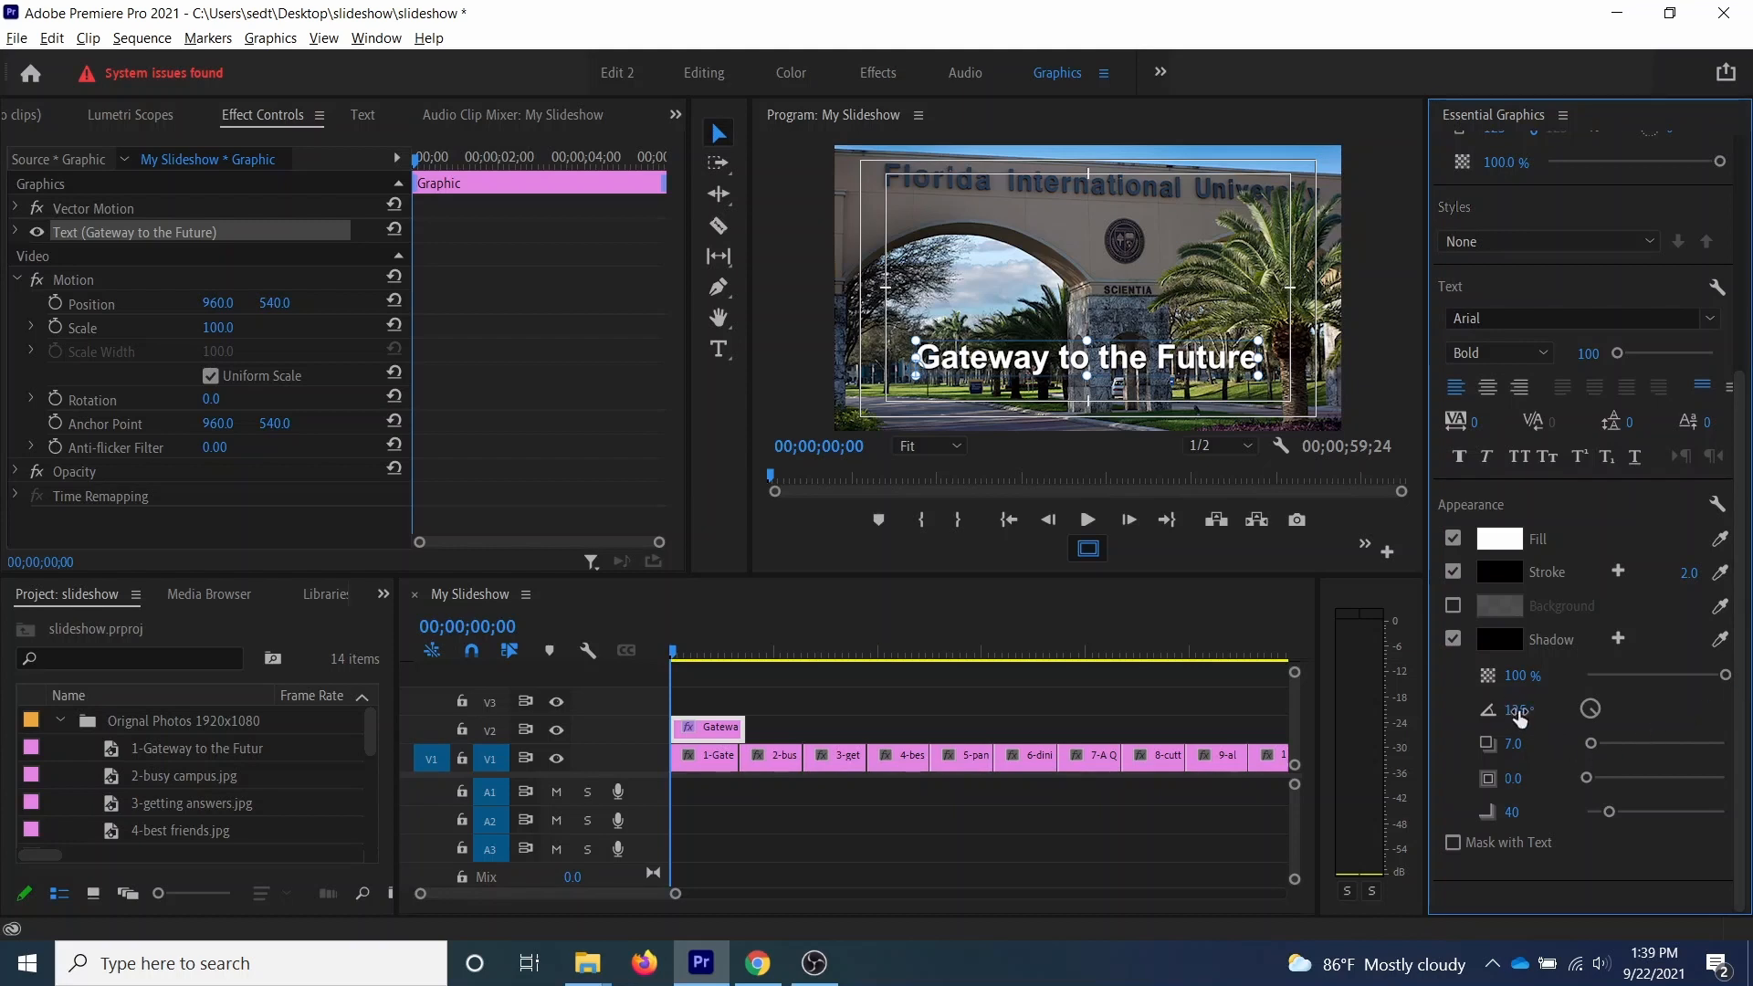
pyautogui.click(1518, 712)
pyautogui.write('135')
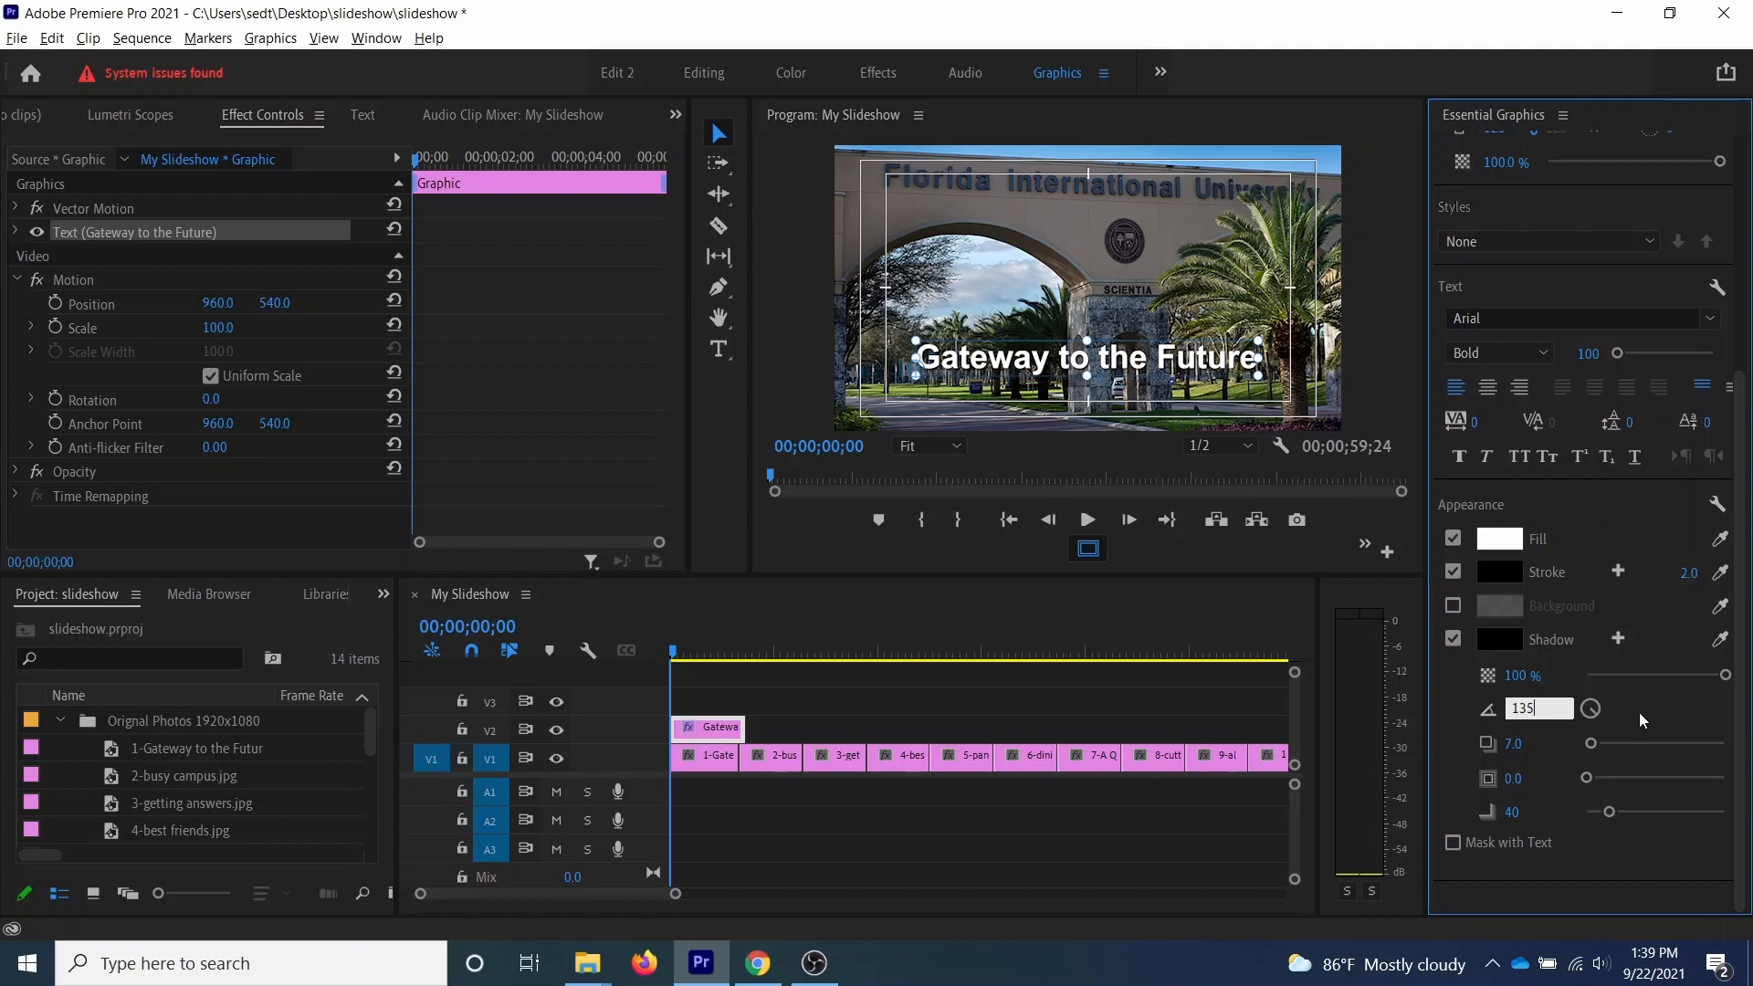
pyautogui.press('Return')
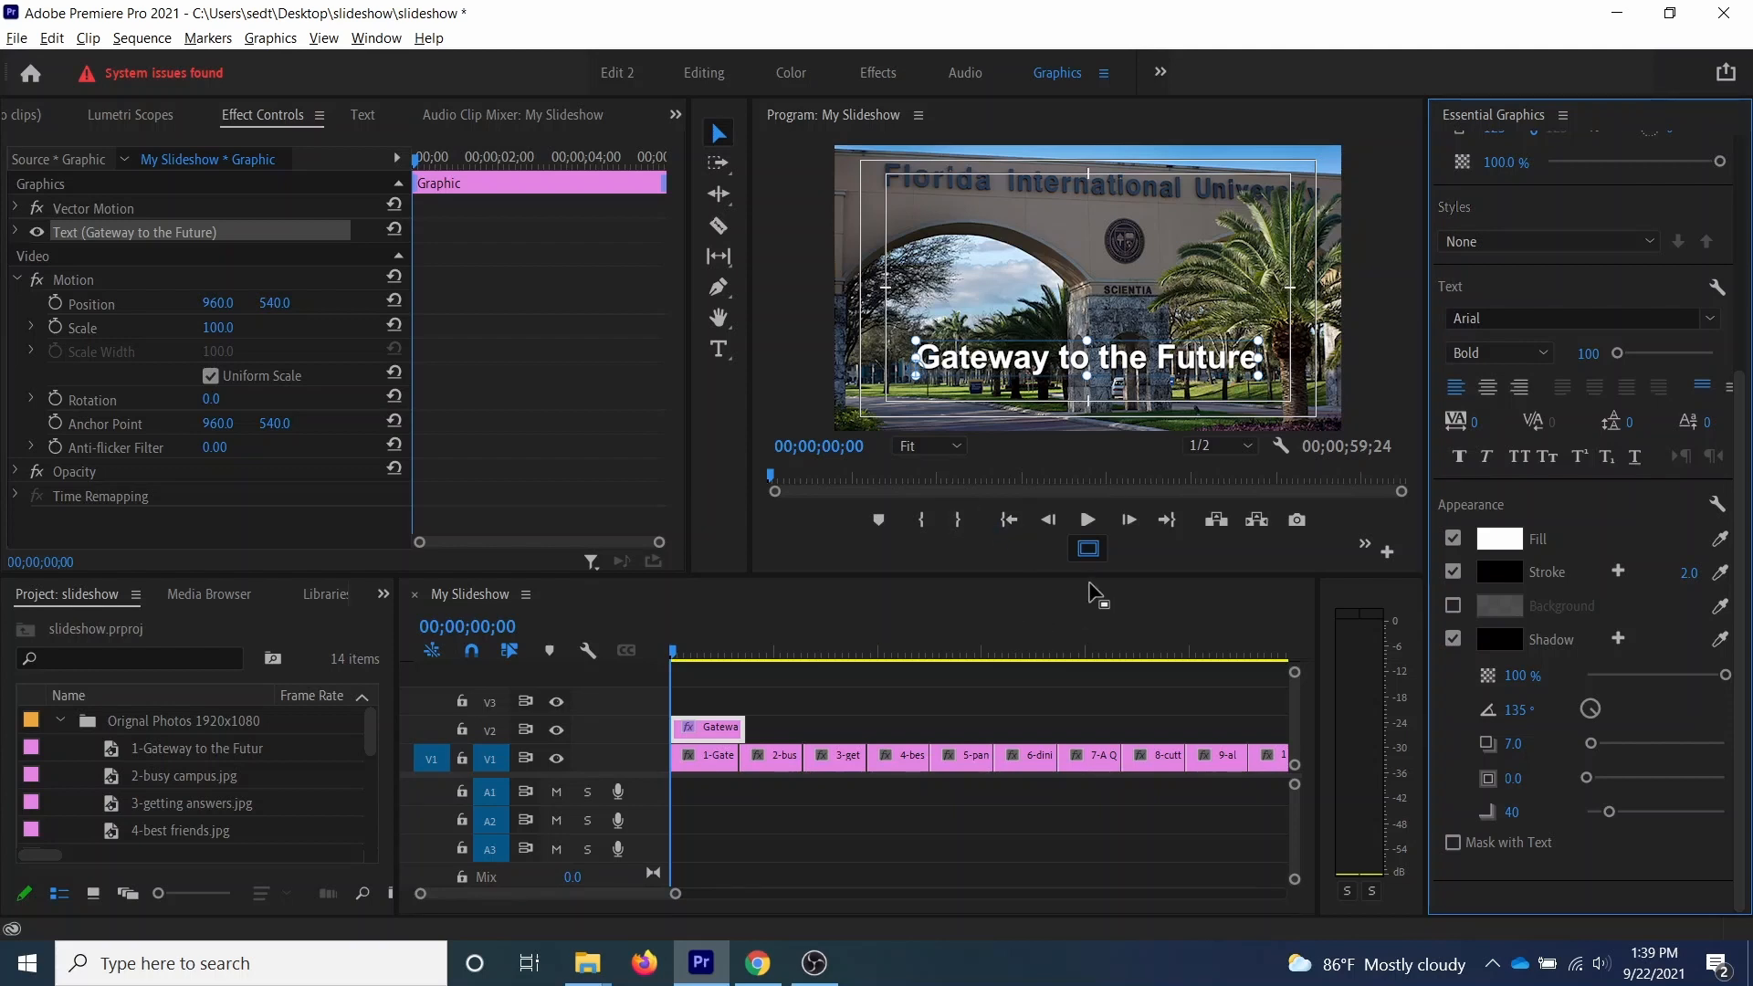
# Switch to the Edit 2 workspace, extend the title clip on V2 to the end of the last photo, and save the project.
pyautogui.click(615, 75)
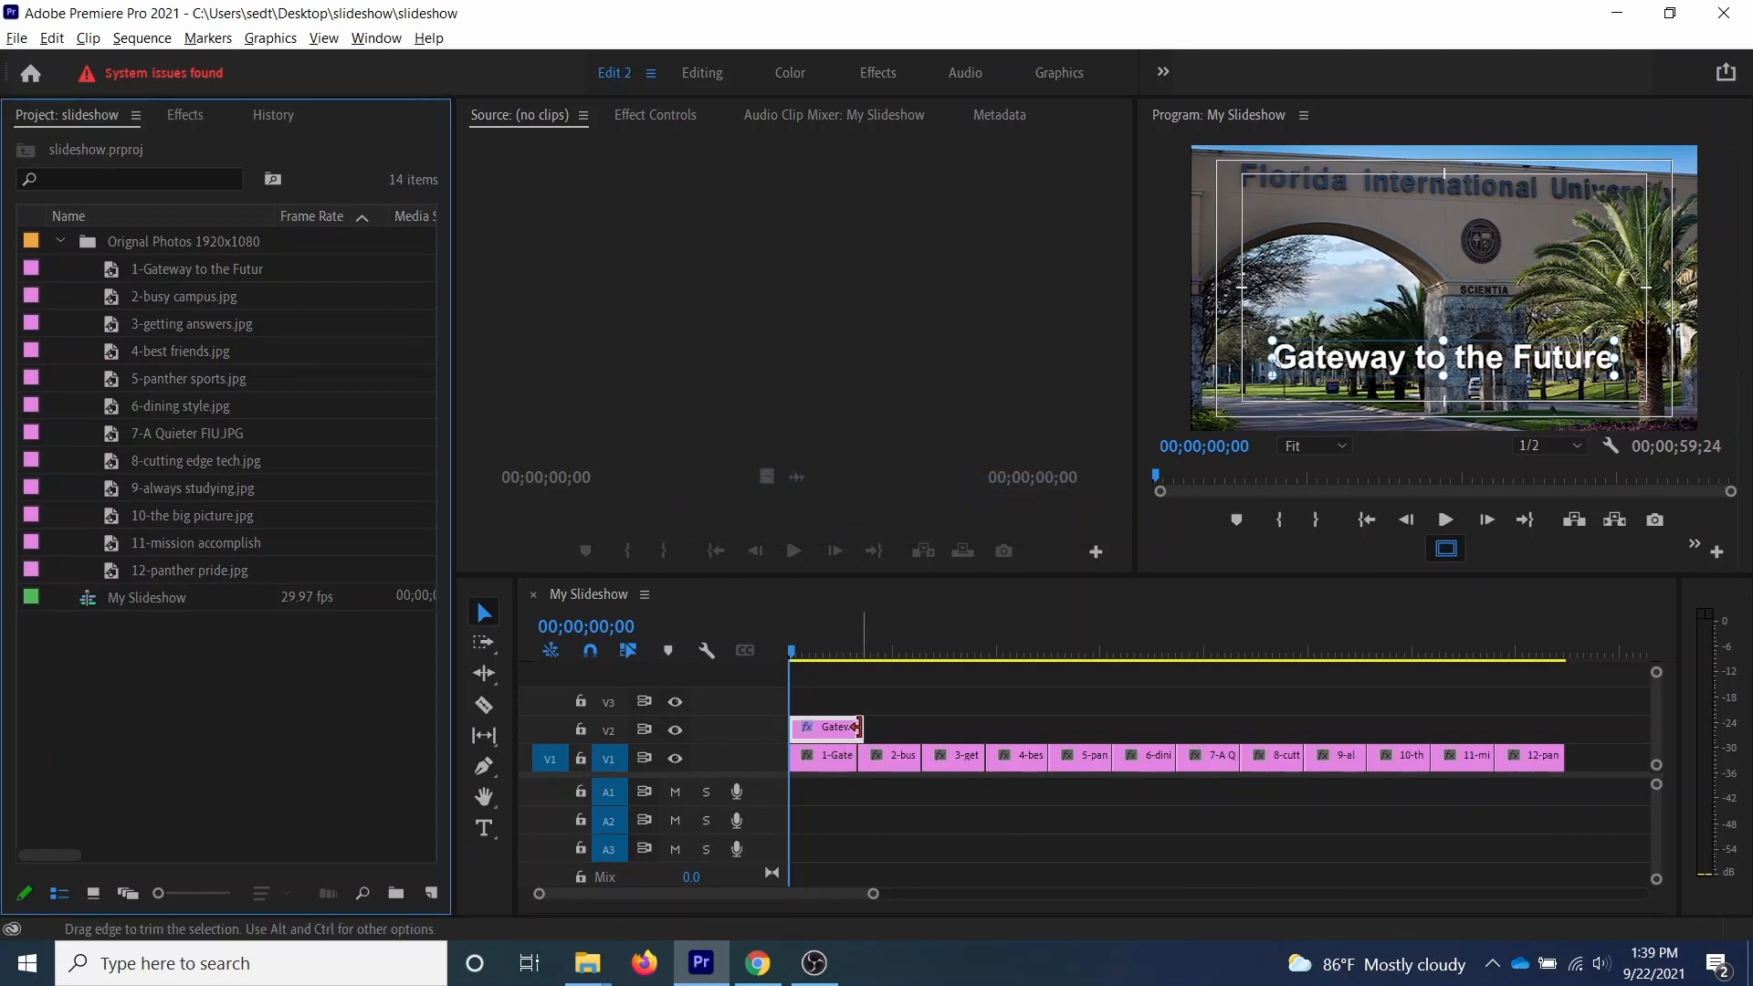
pyautogui.moveTo(855, 726); pyautogui.dragTo(1558, 718)
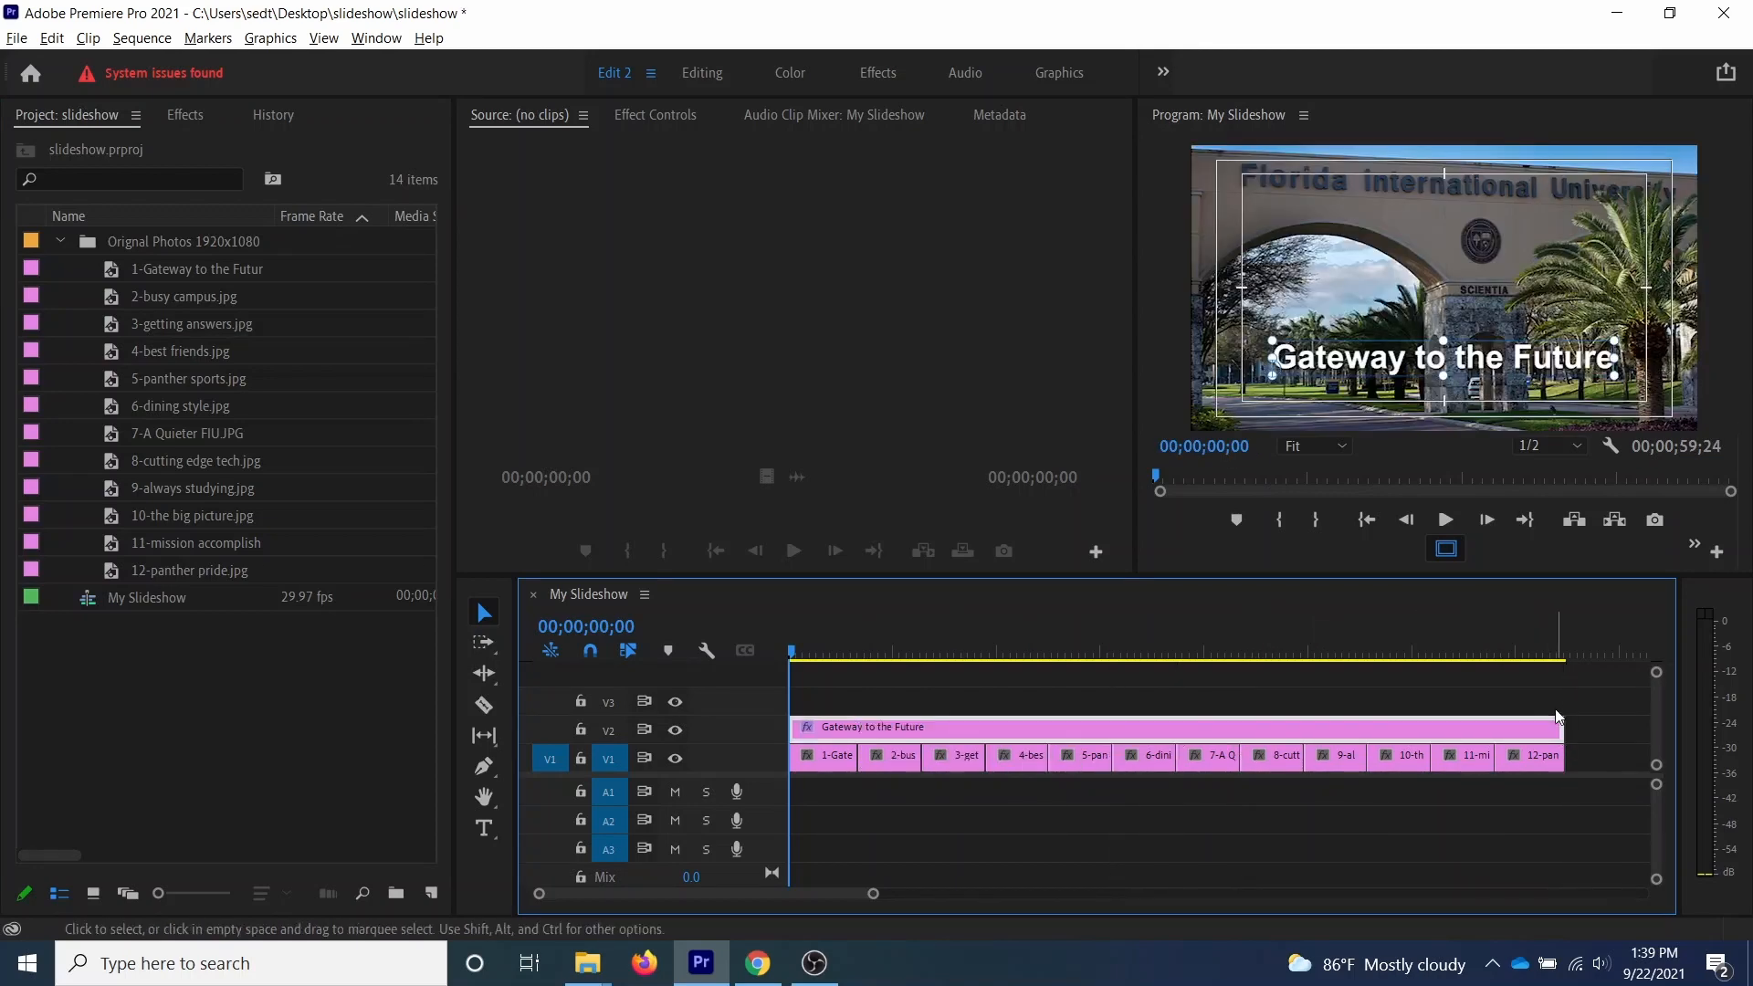
pyautogui.hotkey('ctrl', 's')
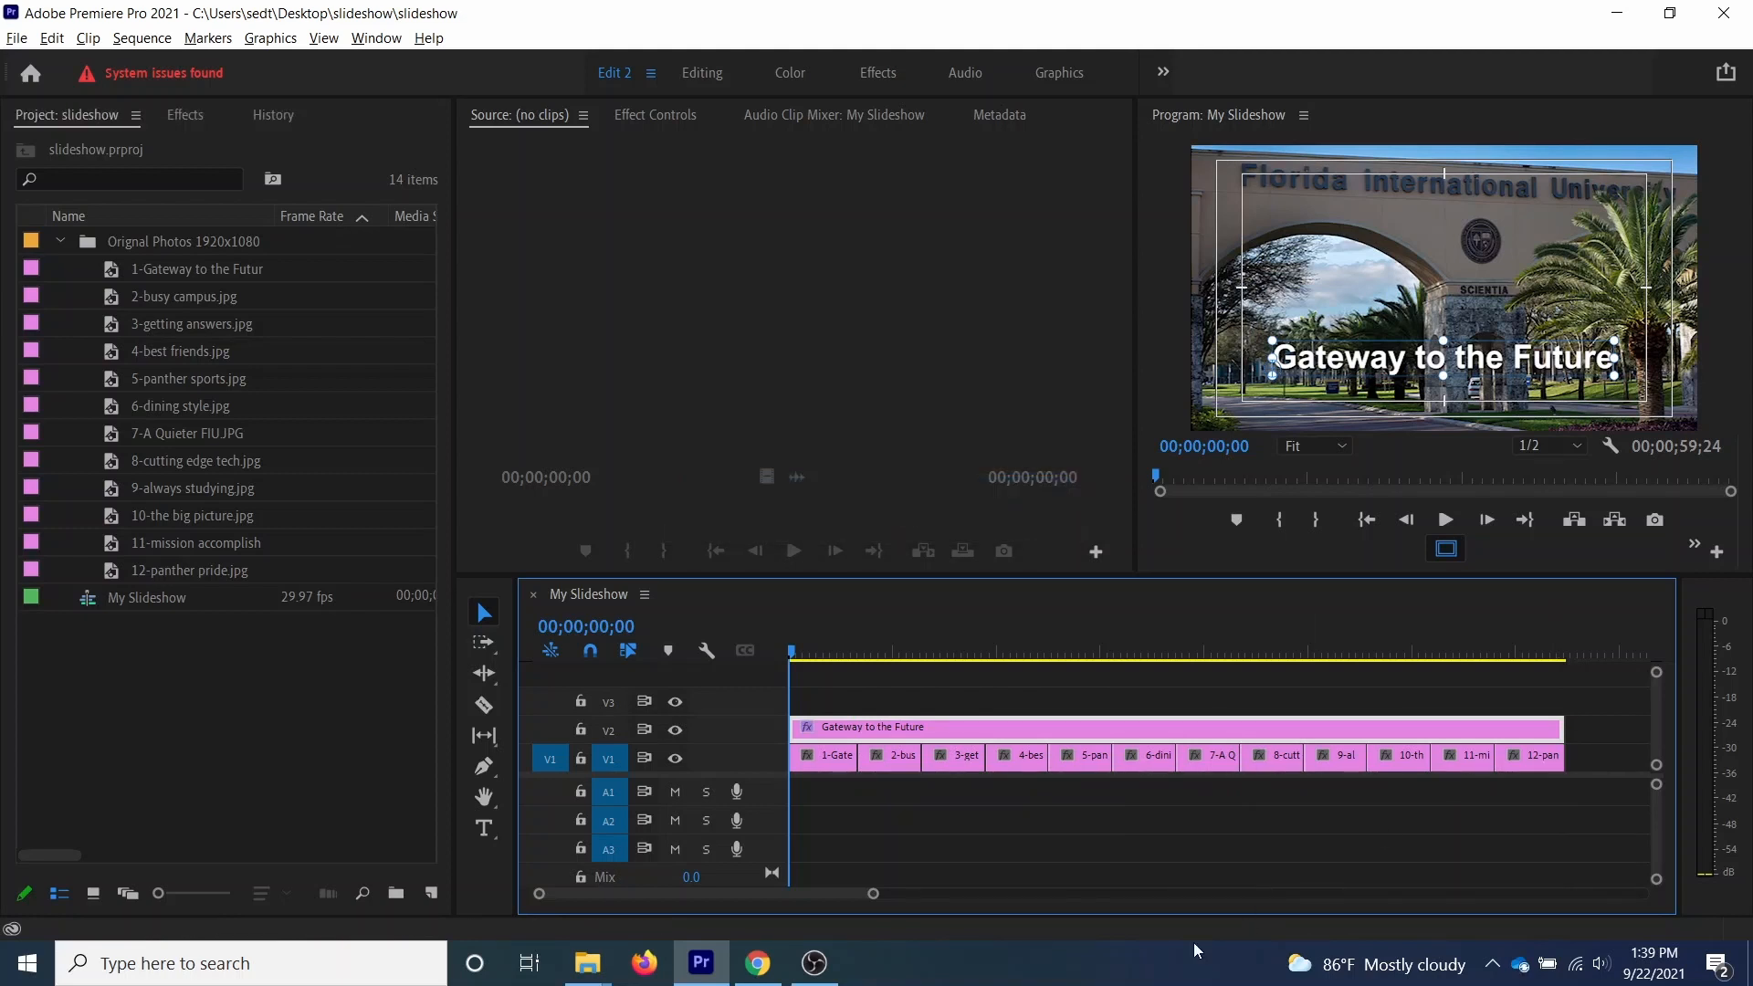
# Lock track V1 and target track V2, previewing the title over several photos before returning to the sequence start.
pyautogui.click(581, 759)
pyautogui.click(608, 730)
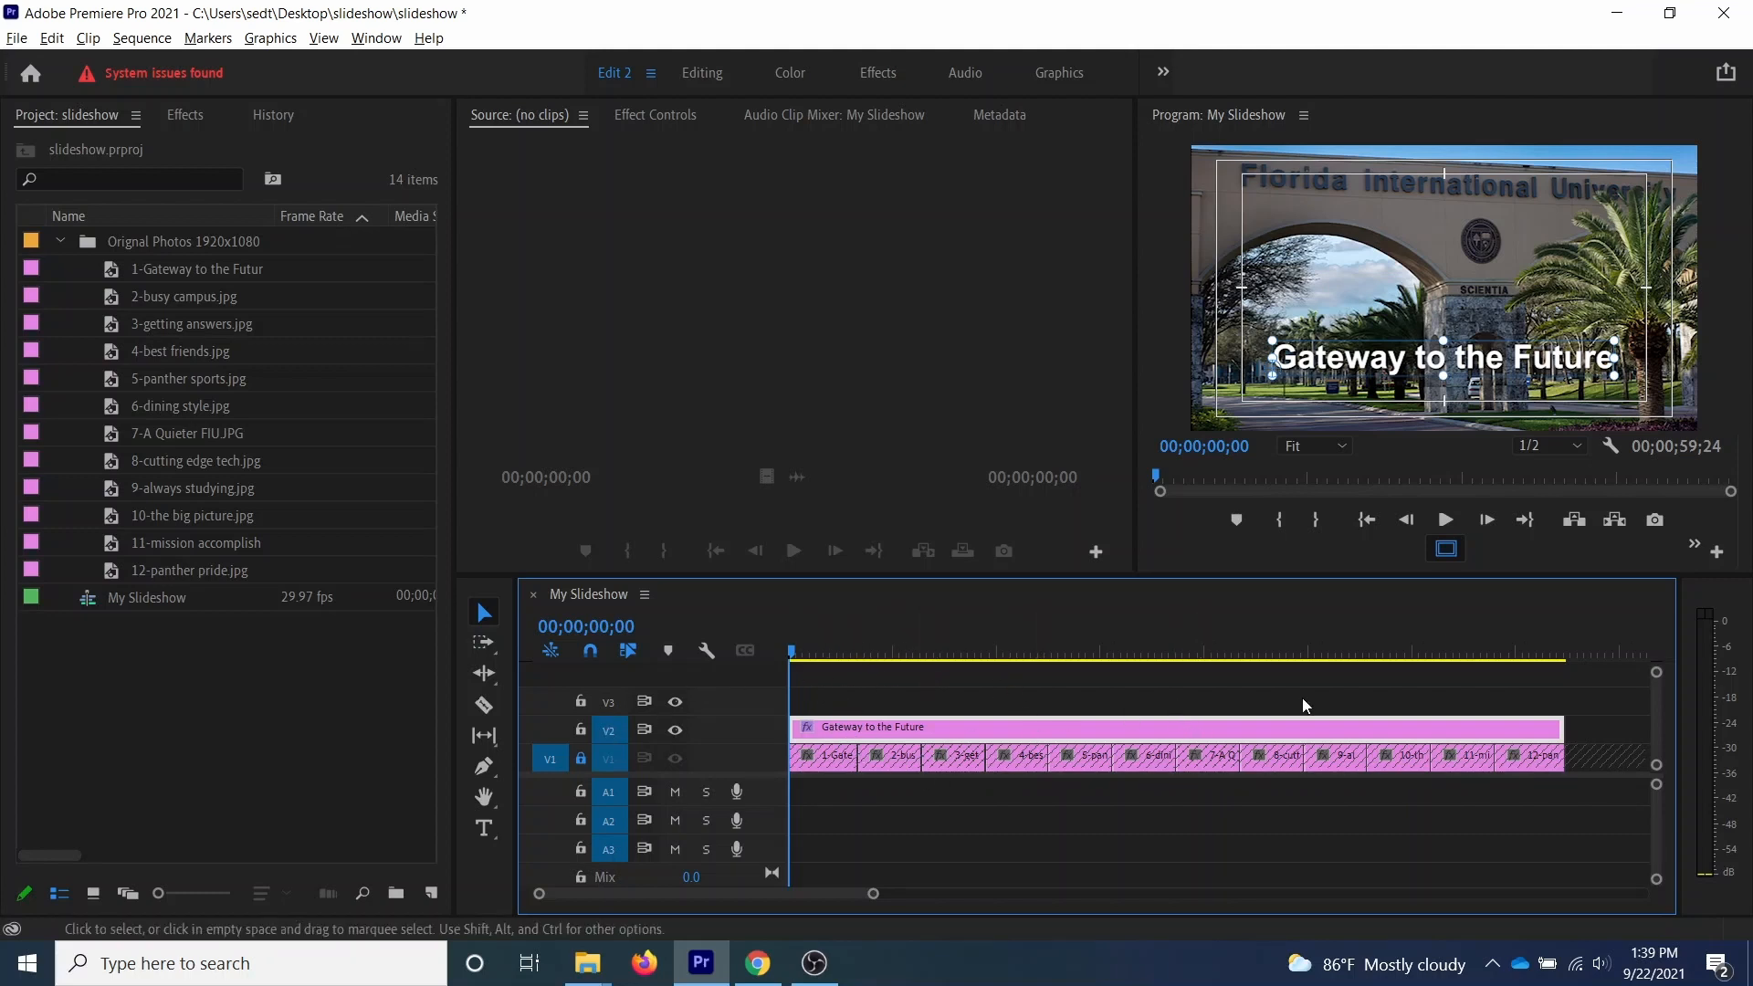
pyautogui.moveTo(1052, 644); pyautogui.dragTo(1106, 644)
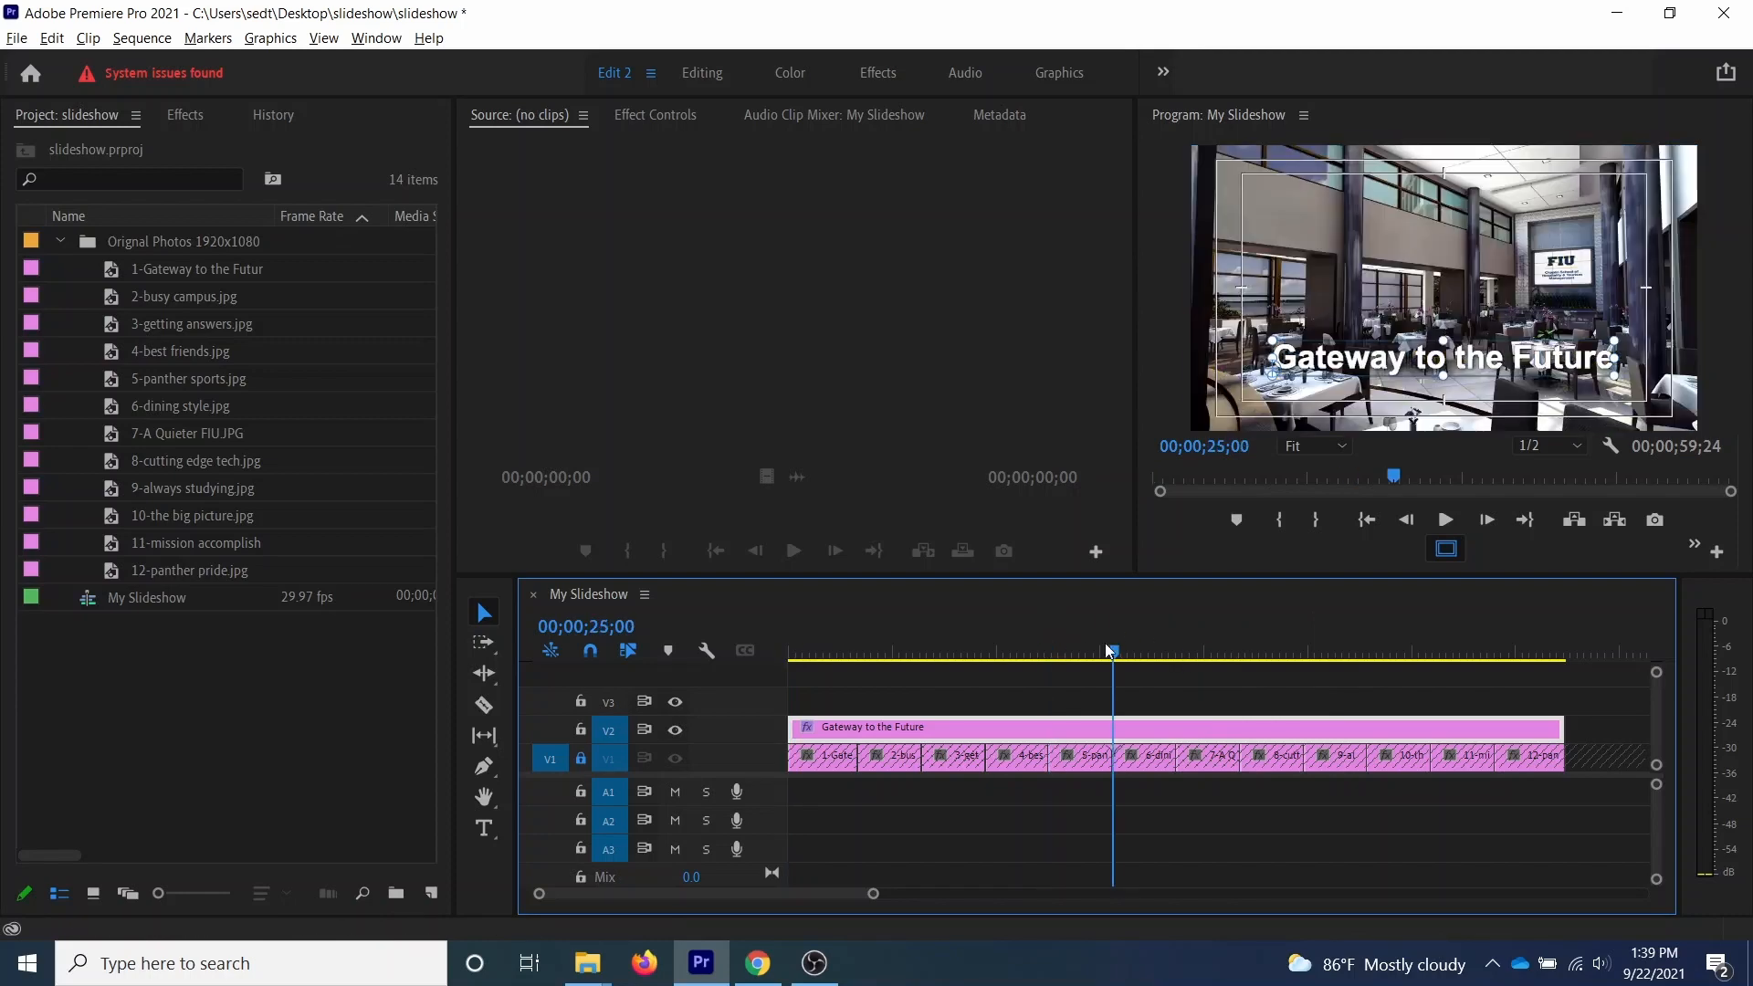
pyautogui.click(1218, 648)
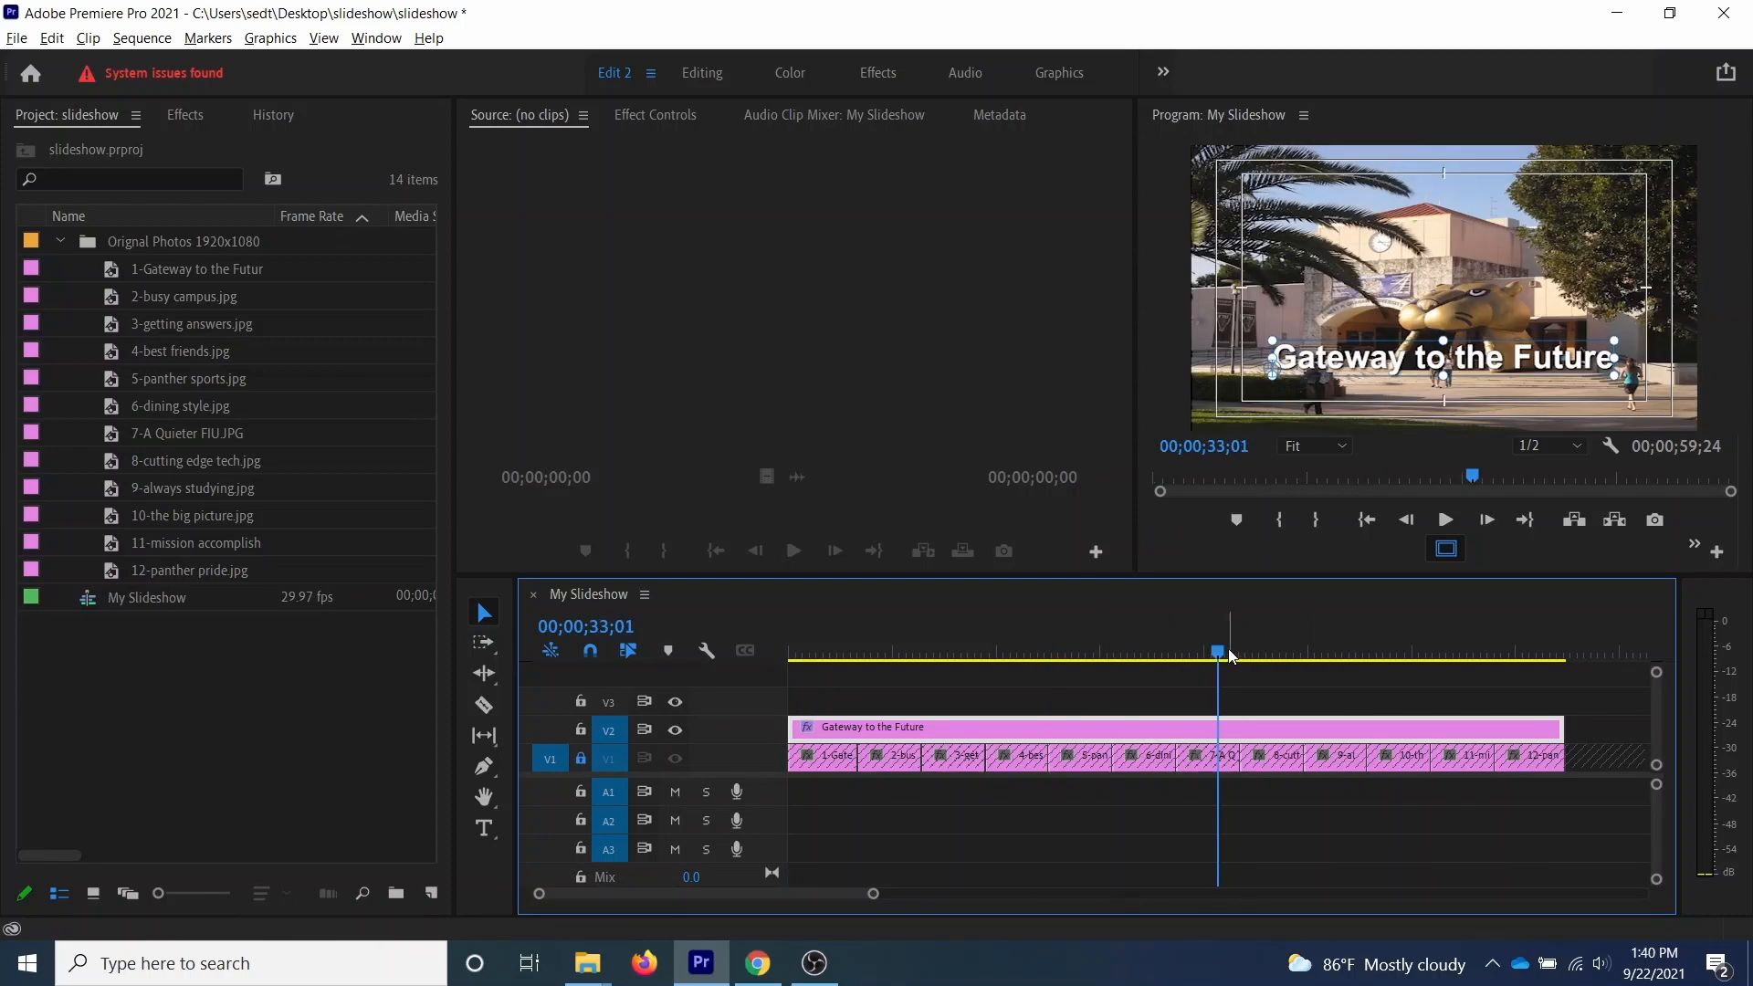
pyautogui.moveTo(1229, 655); pyautogui.dragTo(802, 665)
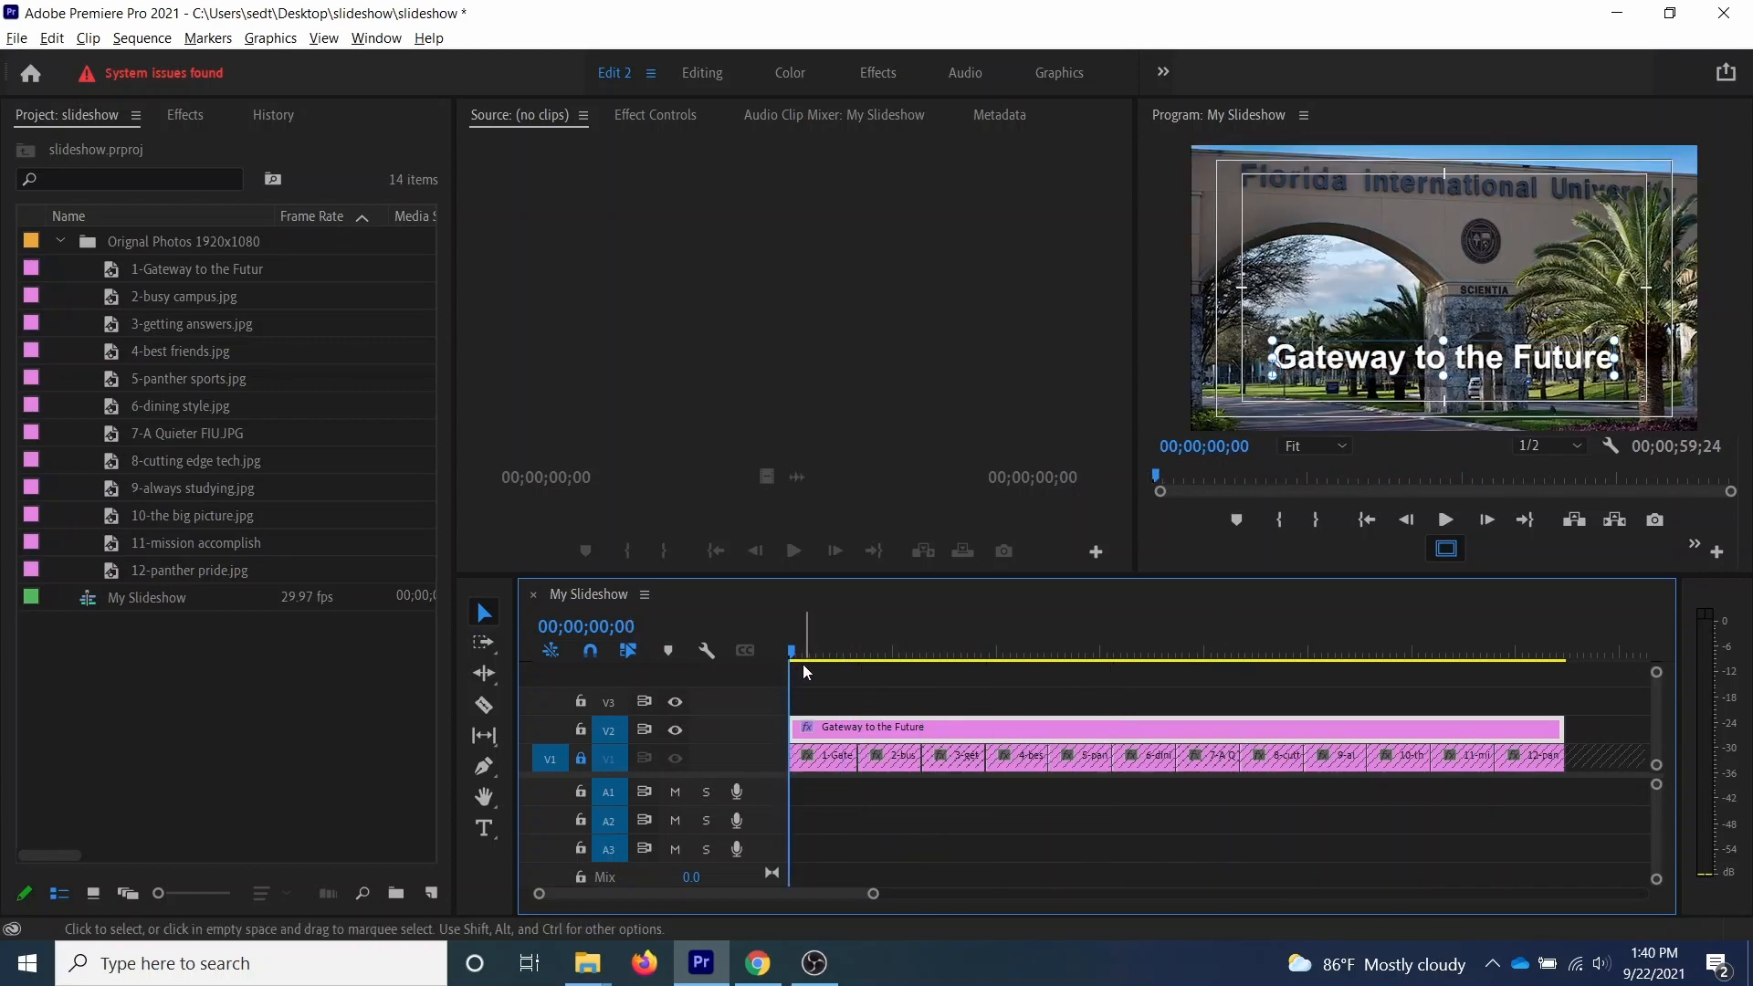
# Split the V2 title clip at every photo boundary so each photo has its own title clip, and save the project.
pyautogui.press('Down')
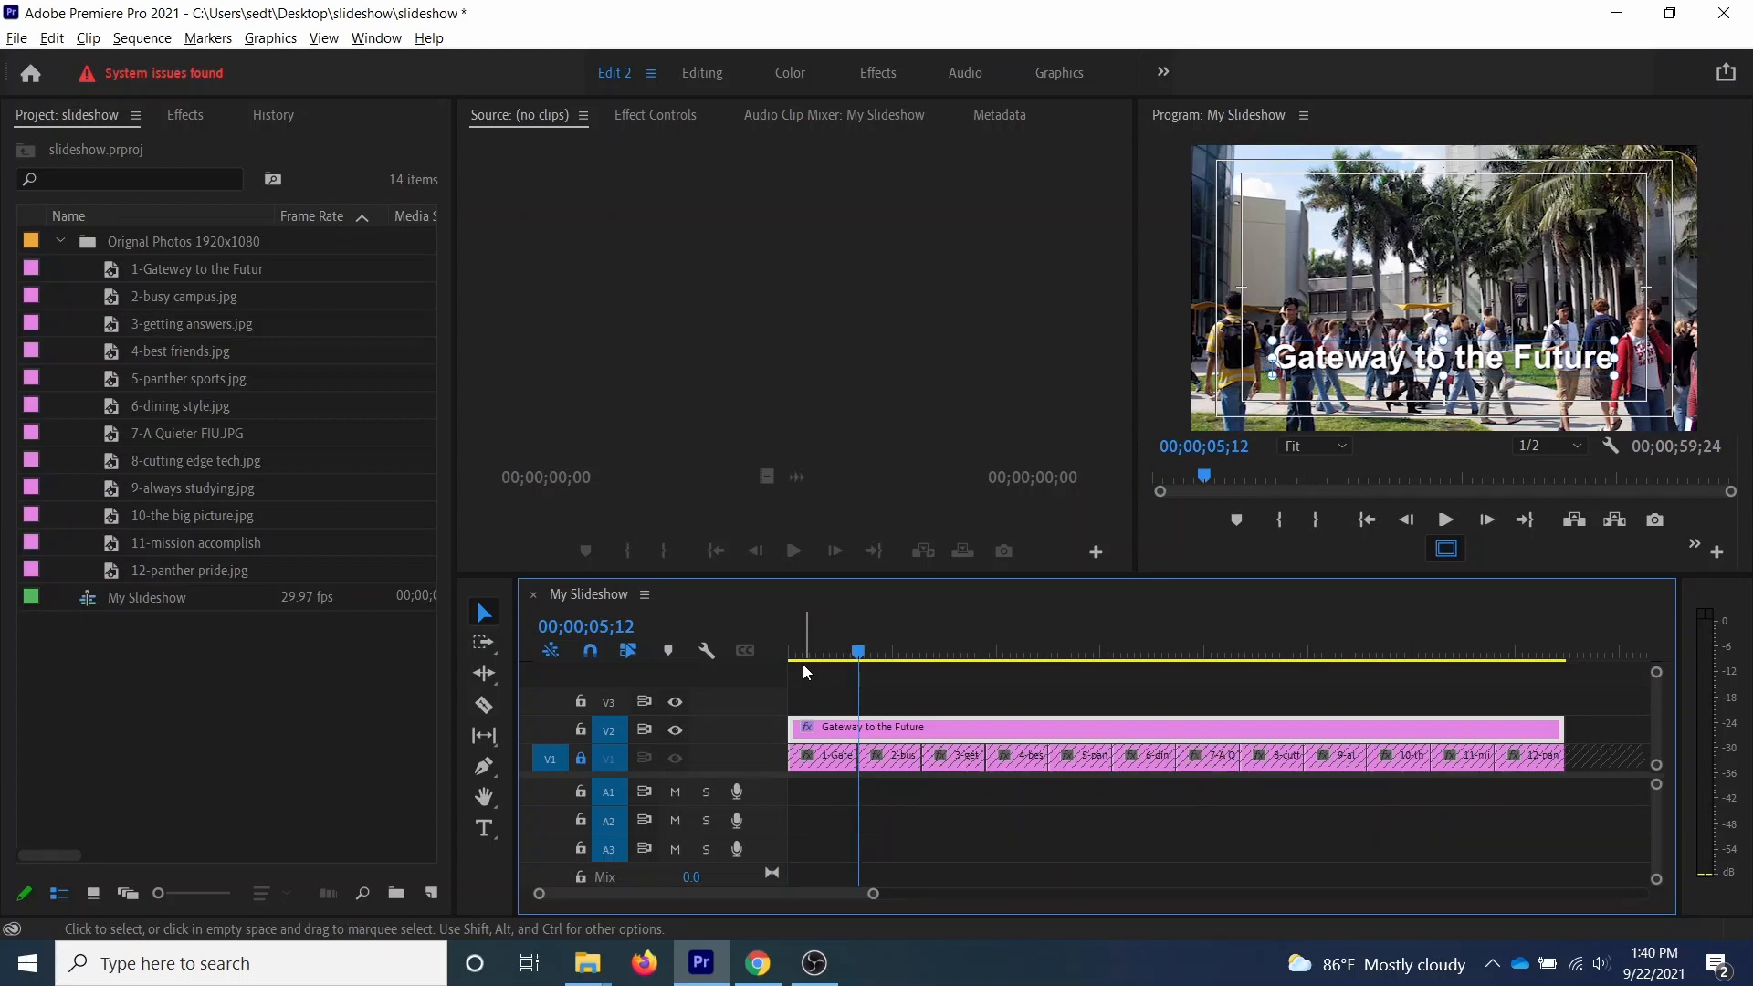
pyautogui.hotkey('ctrl', 'k')
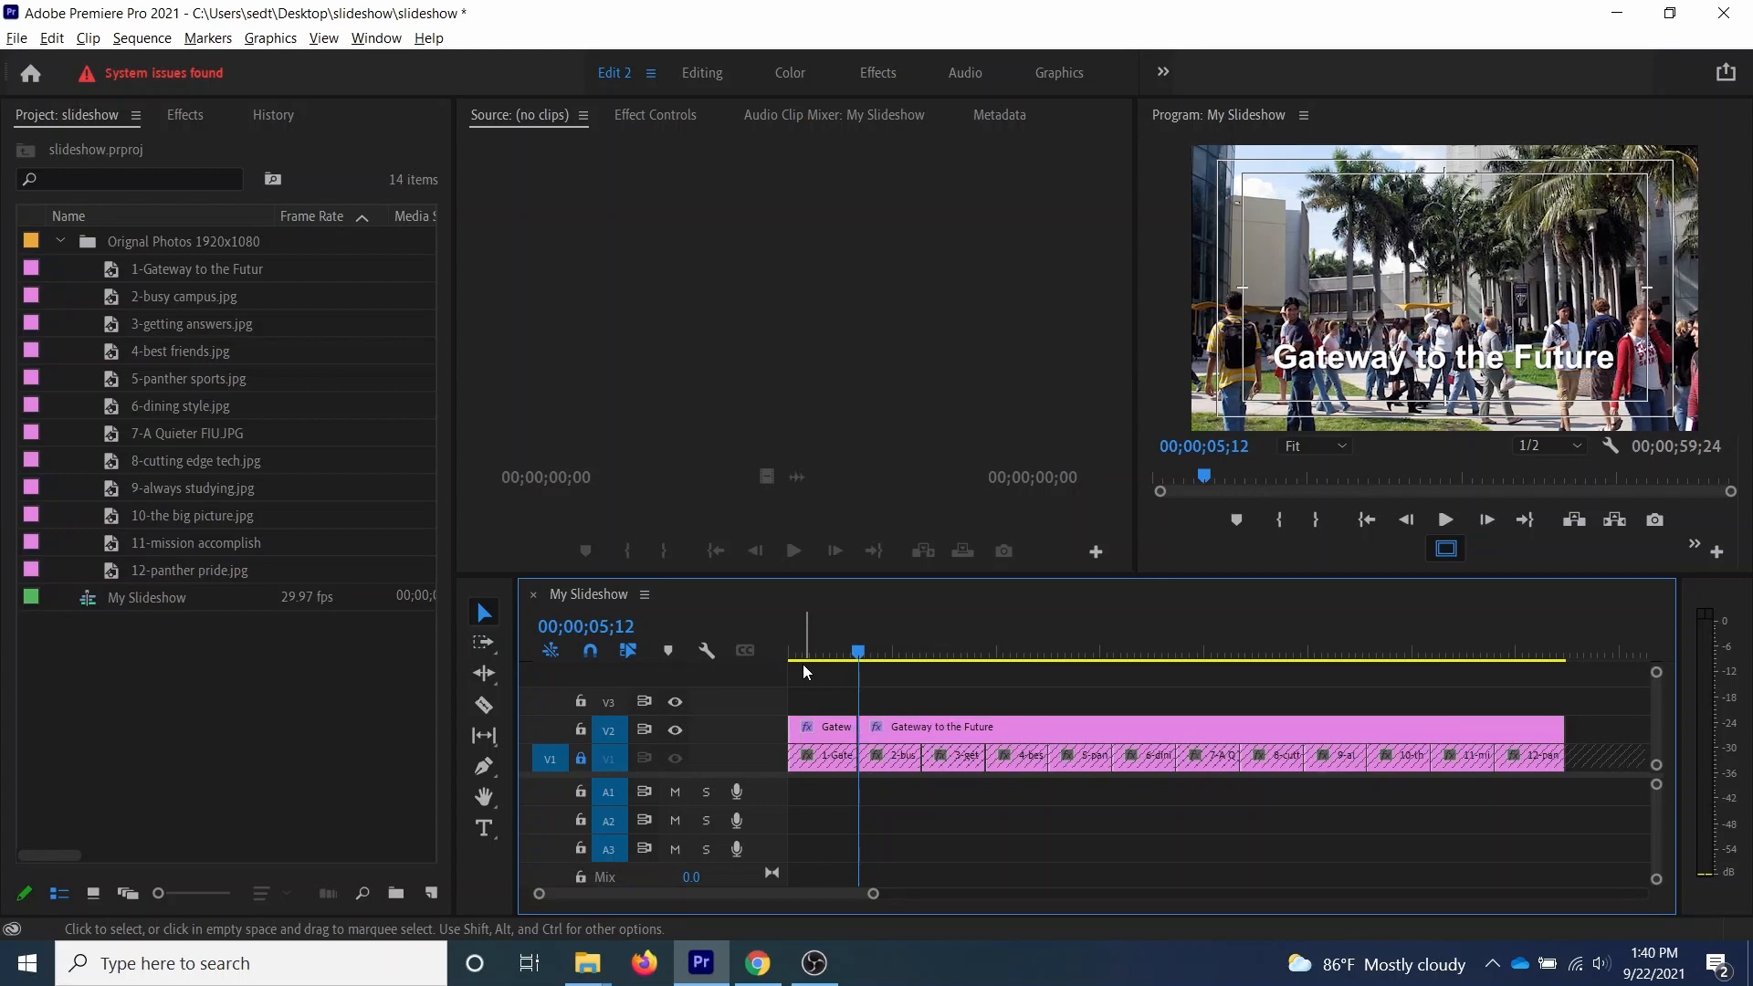
pyautogui.press('Down')
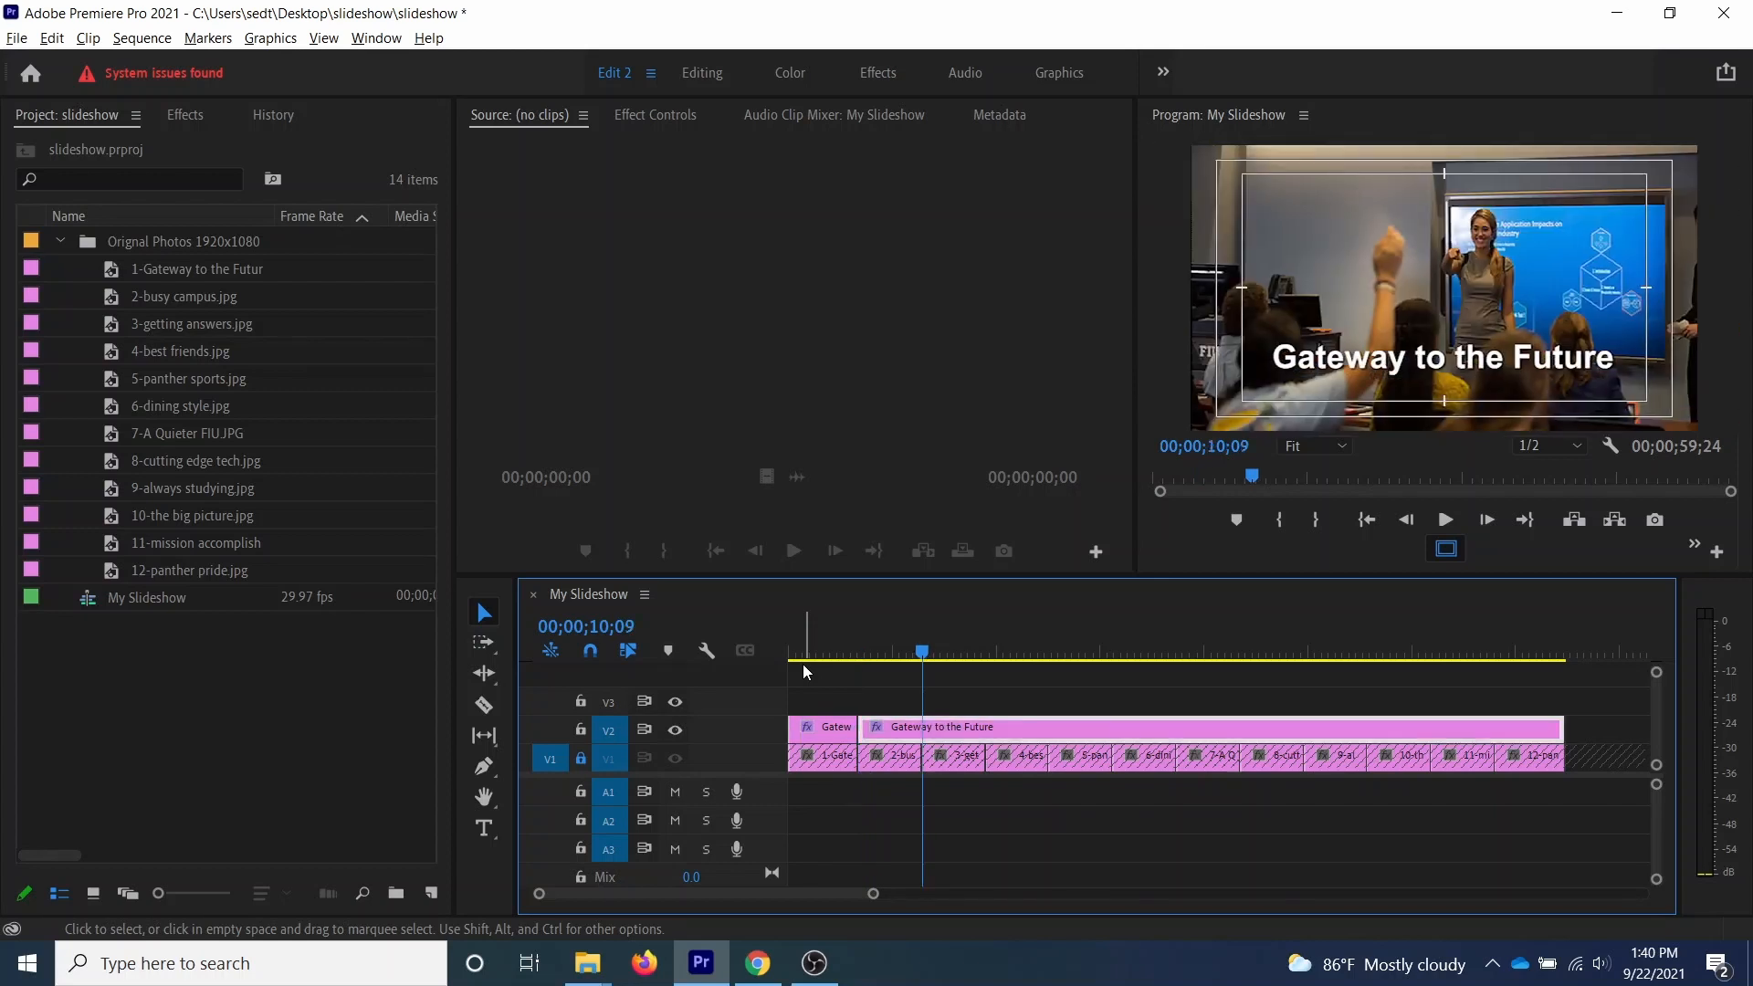
pyautogui.hotkey('ctrl', 'k')
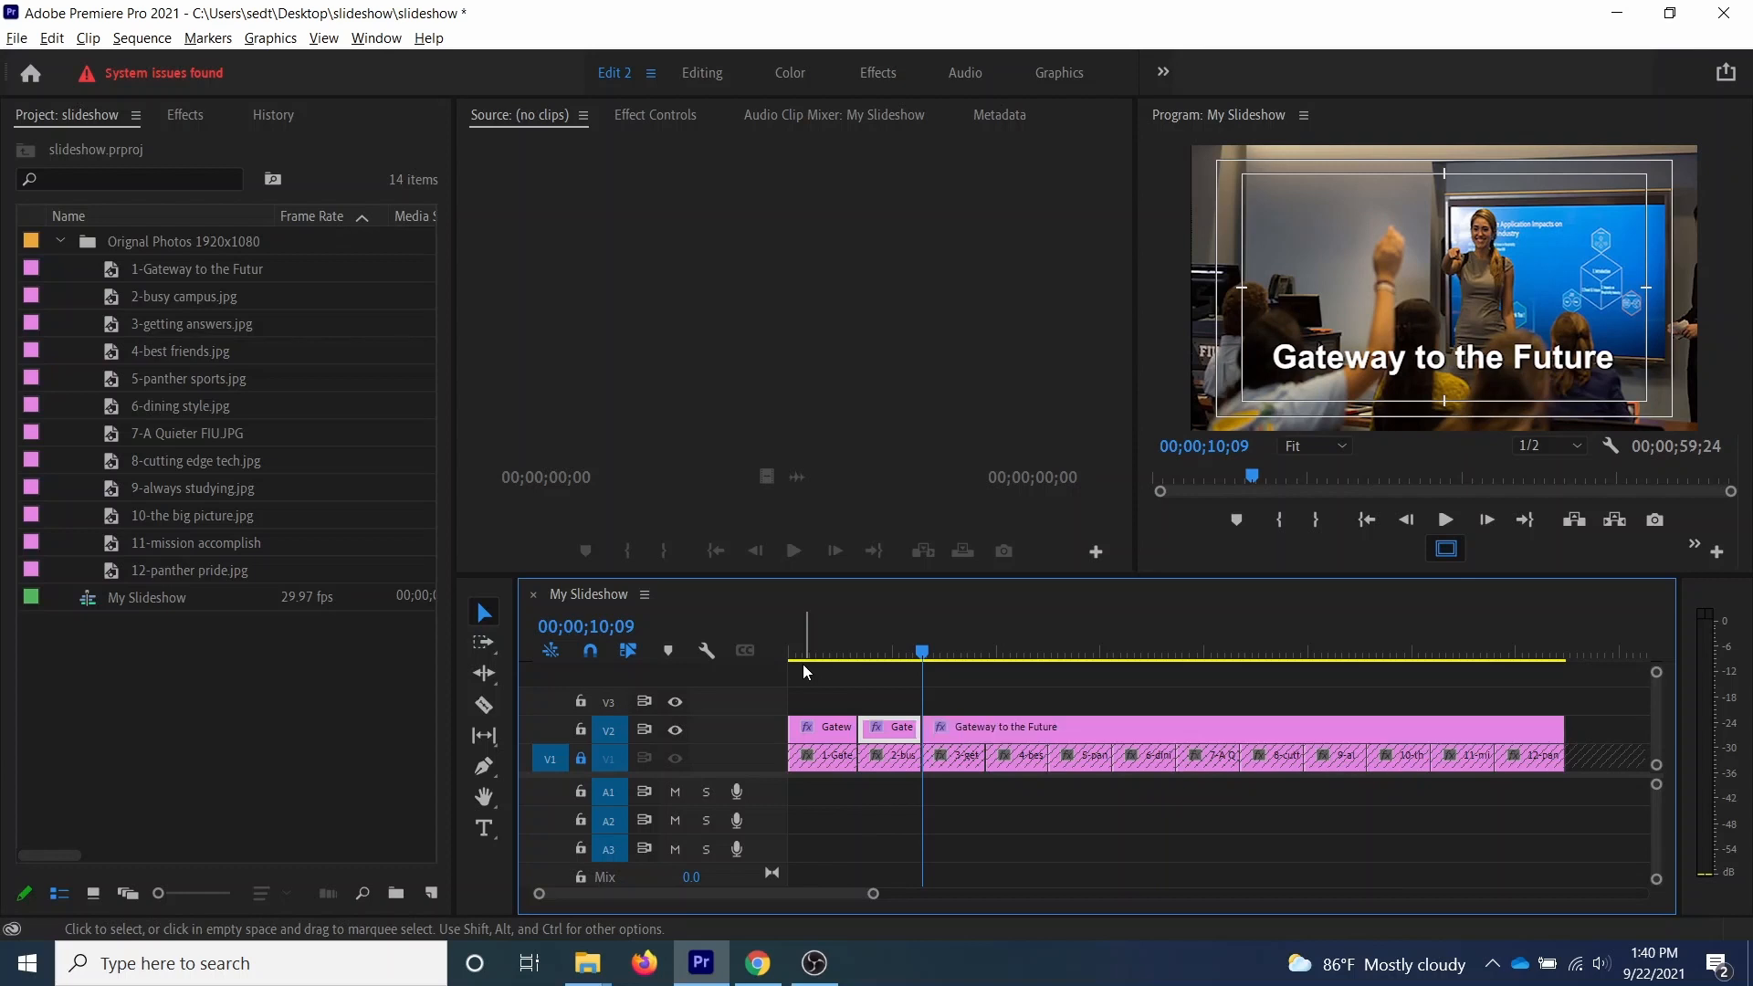
pyautogui.press('Down')
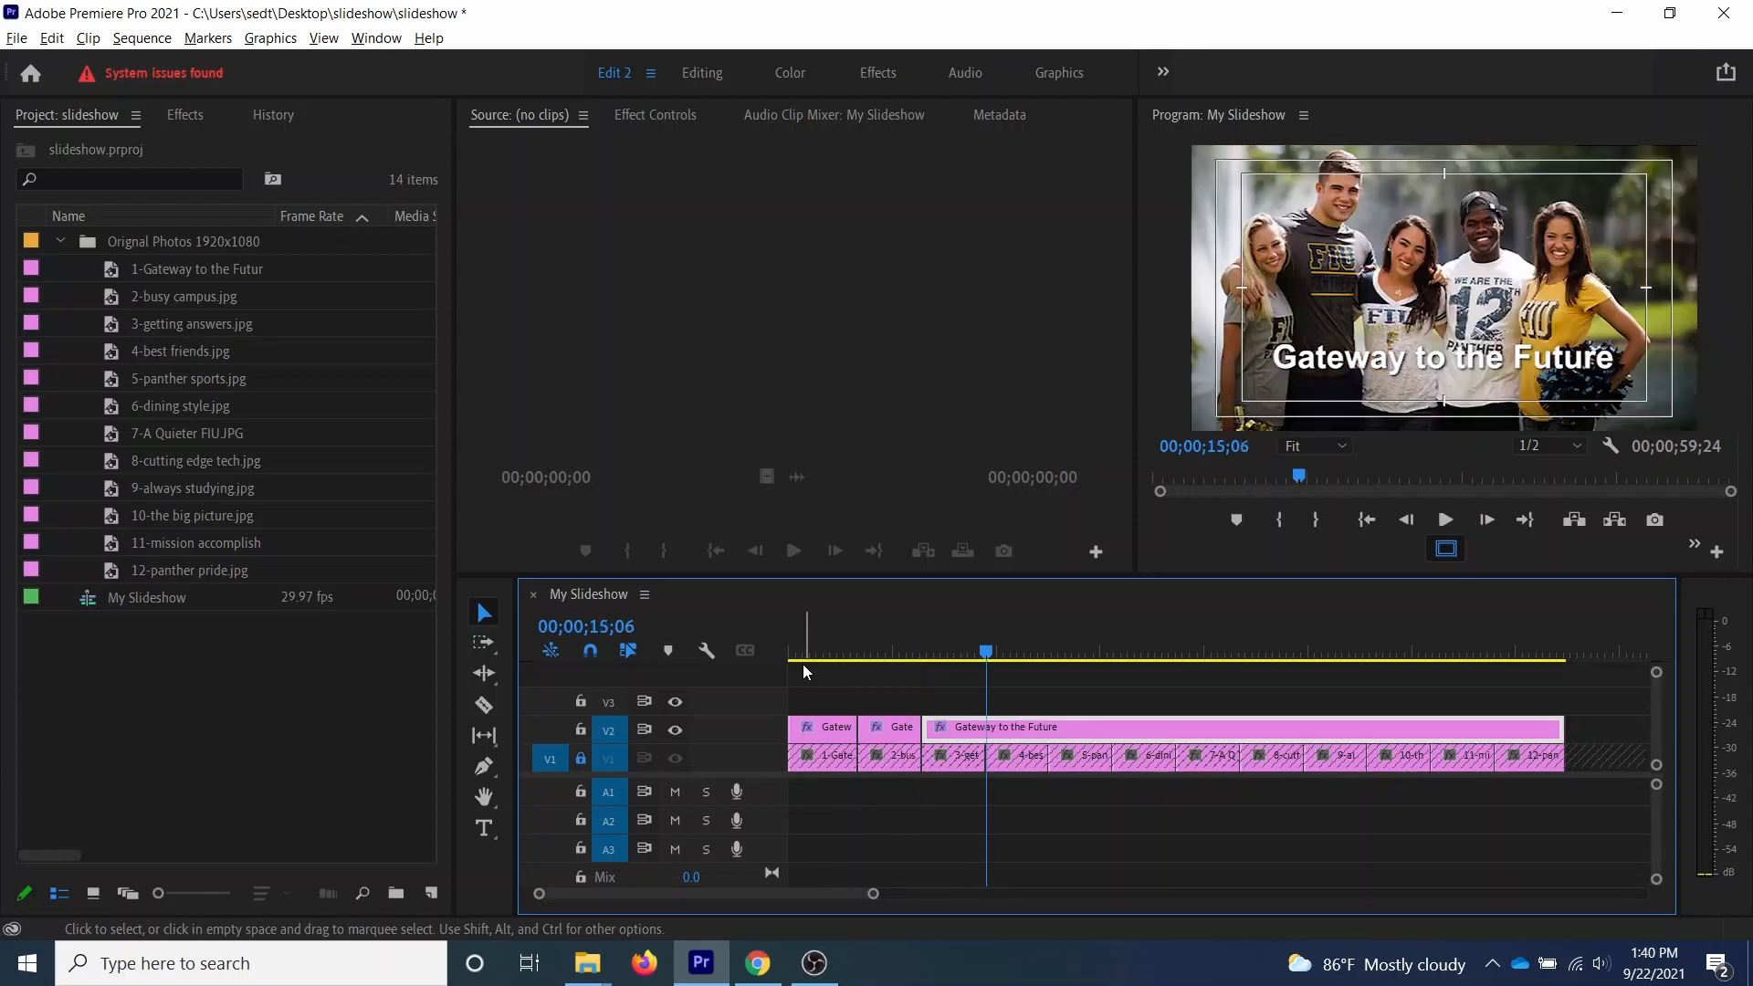
pyautogui.hotkey('ctrl', 'k')
pyautogui.press('Down')
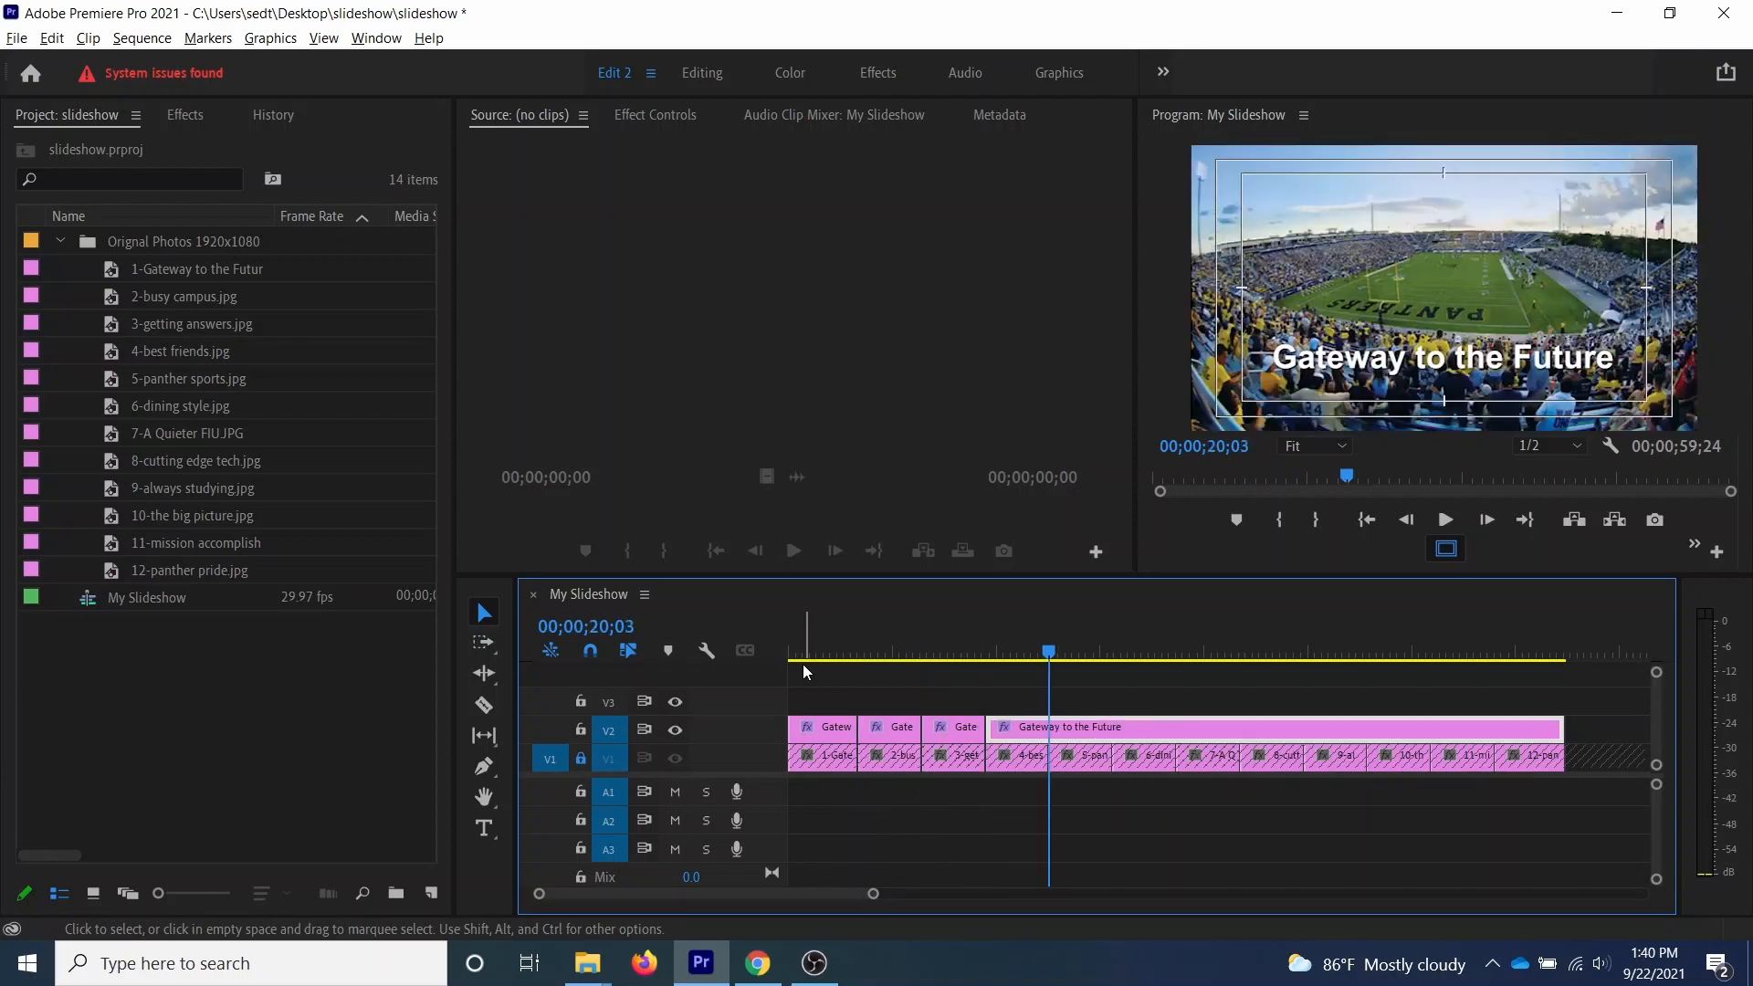
pyautogui.hotkey('ctrl', 'k')
pyautogui.press('Down')
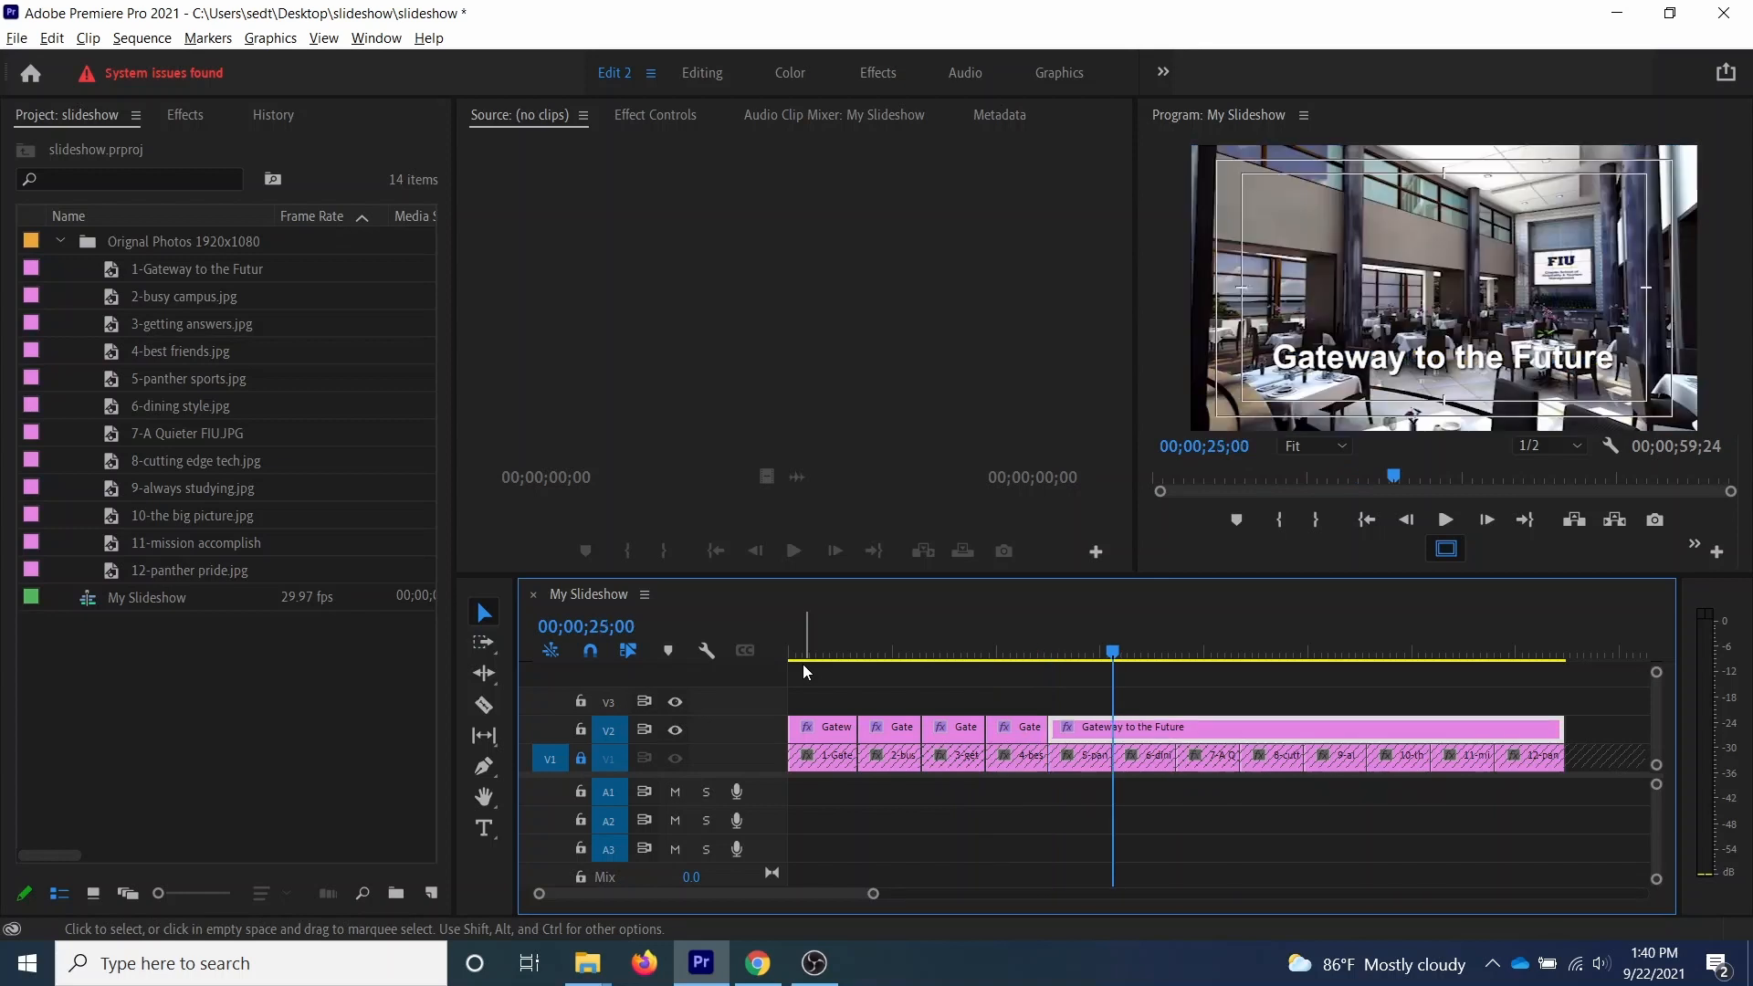
pyautogui.hotkey('ctrl', 'k')
pyautogui.press('Down')
pyautogui.hotkey('ctrl', 'k')
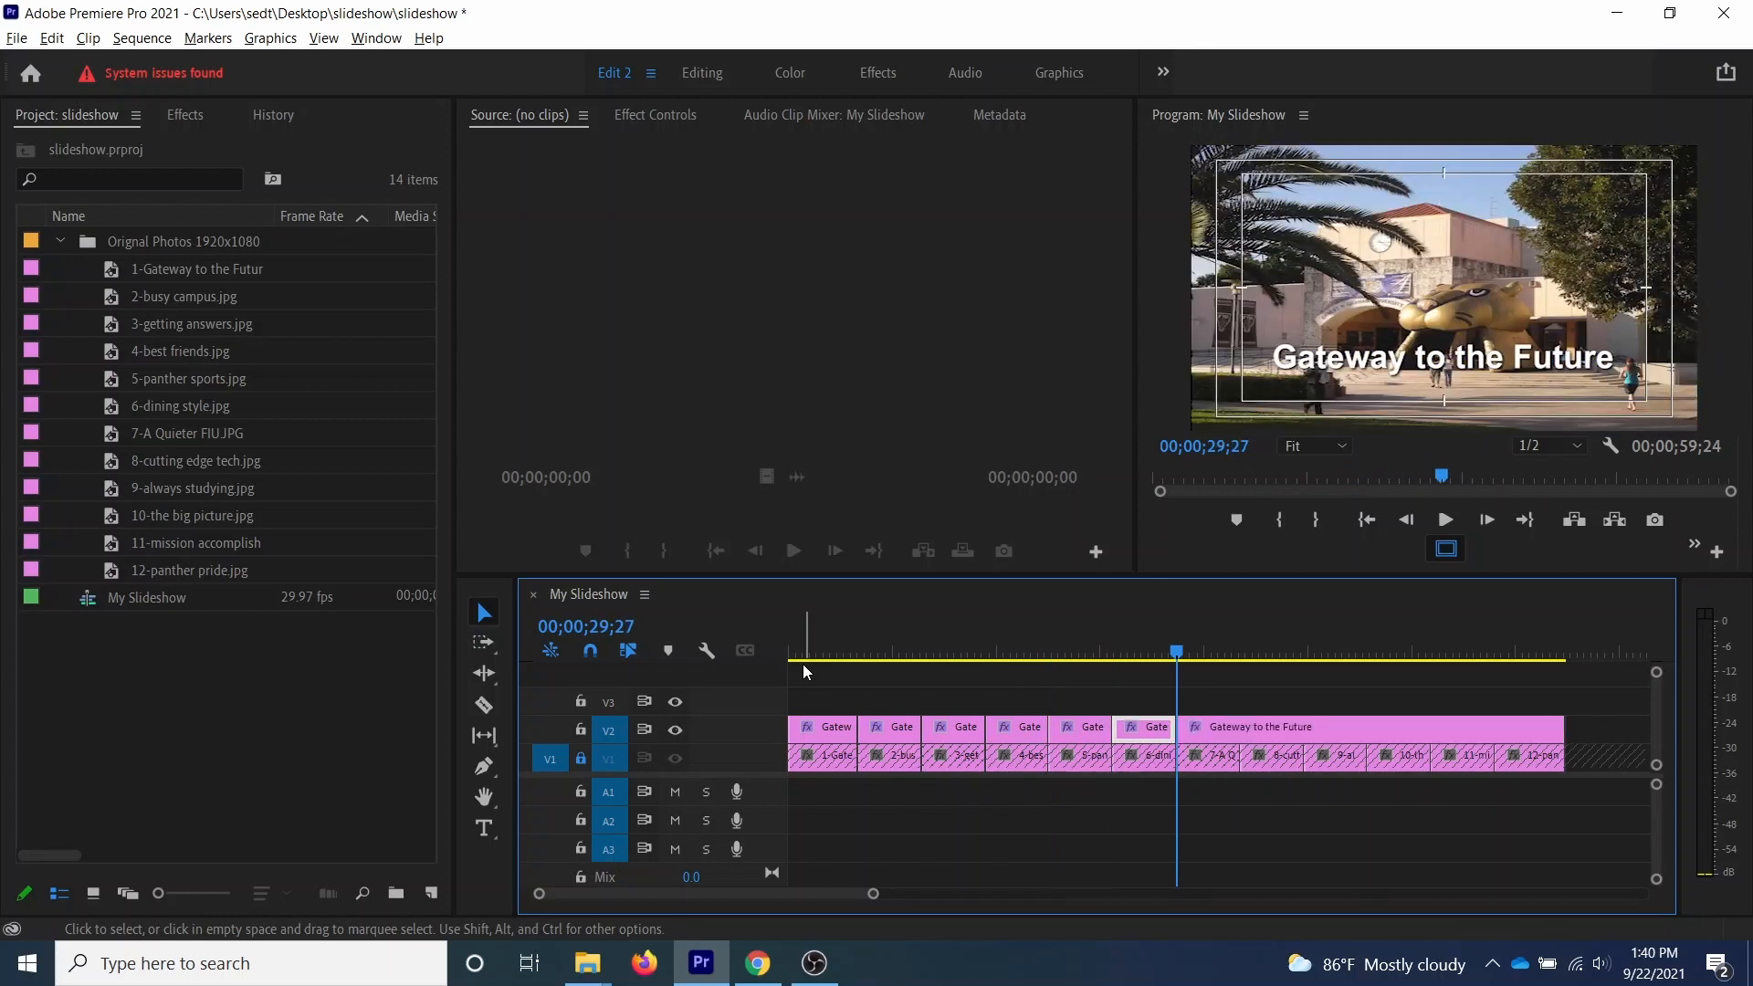
pyautogui.press('Down')
pyautogui.hotkey('ctrl', 'k')
pyautogui.press('Down')
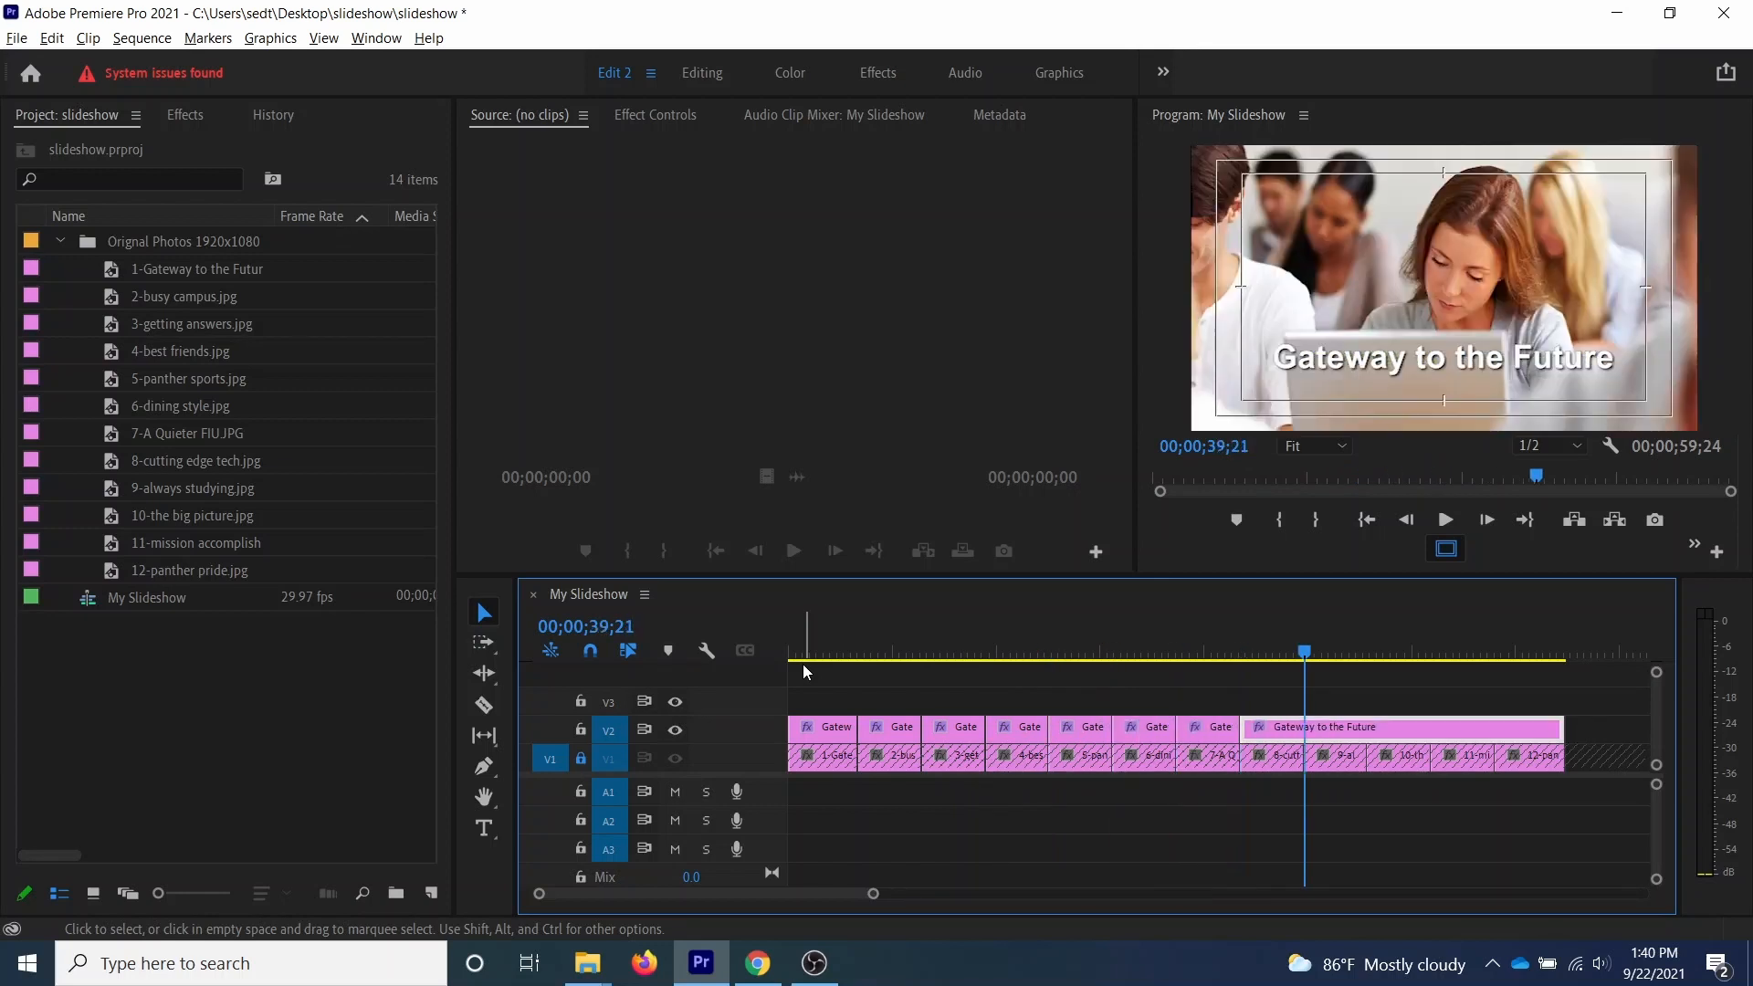
pyautogui.hotkey('ctrl', 'k')
pyautogui.press('Down')
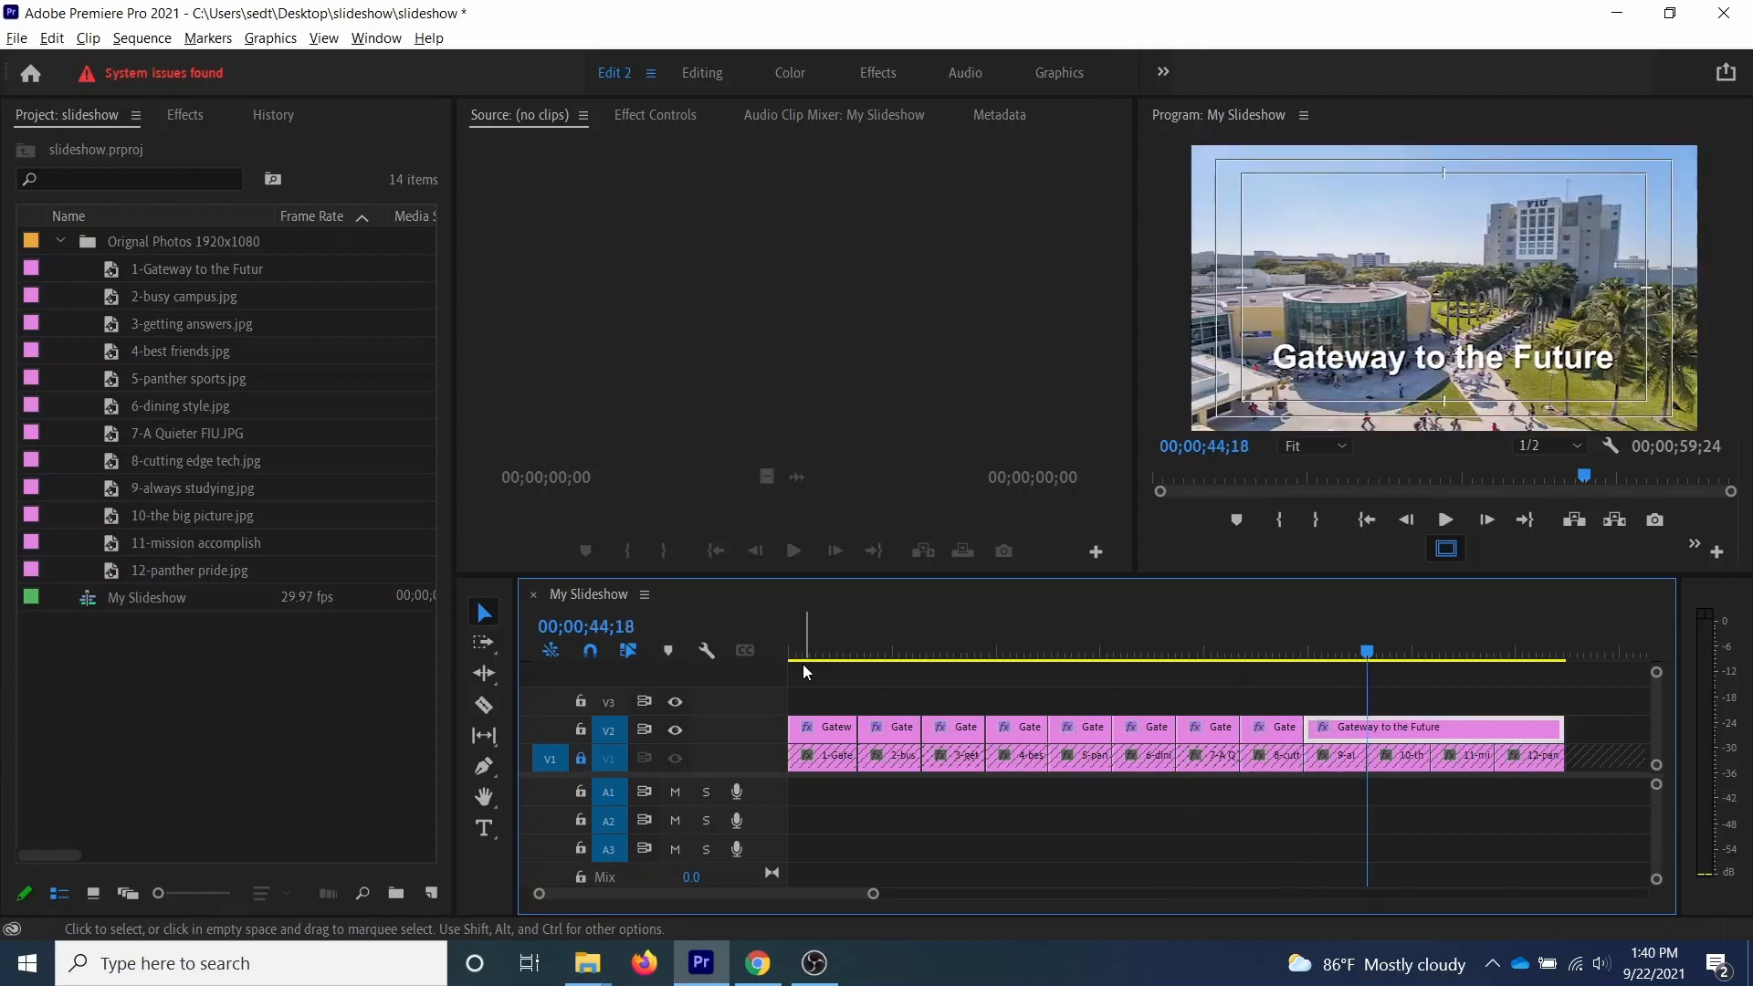
pyautogui.hotkey('ctrl', 'k')
pyautogui.press('Down')
pyautogui.hotkey('ctrl', 'k')
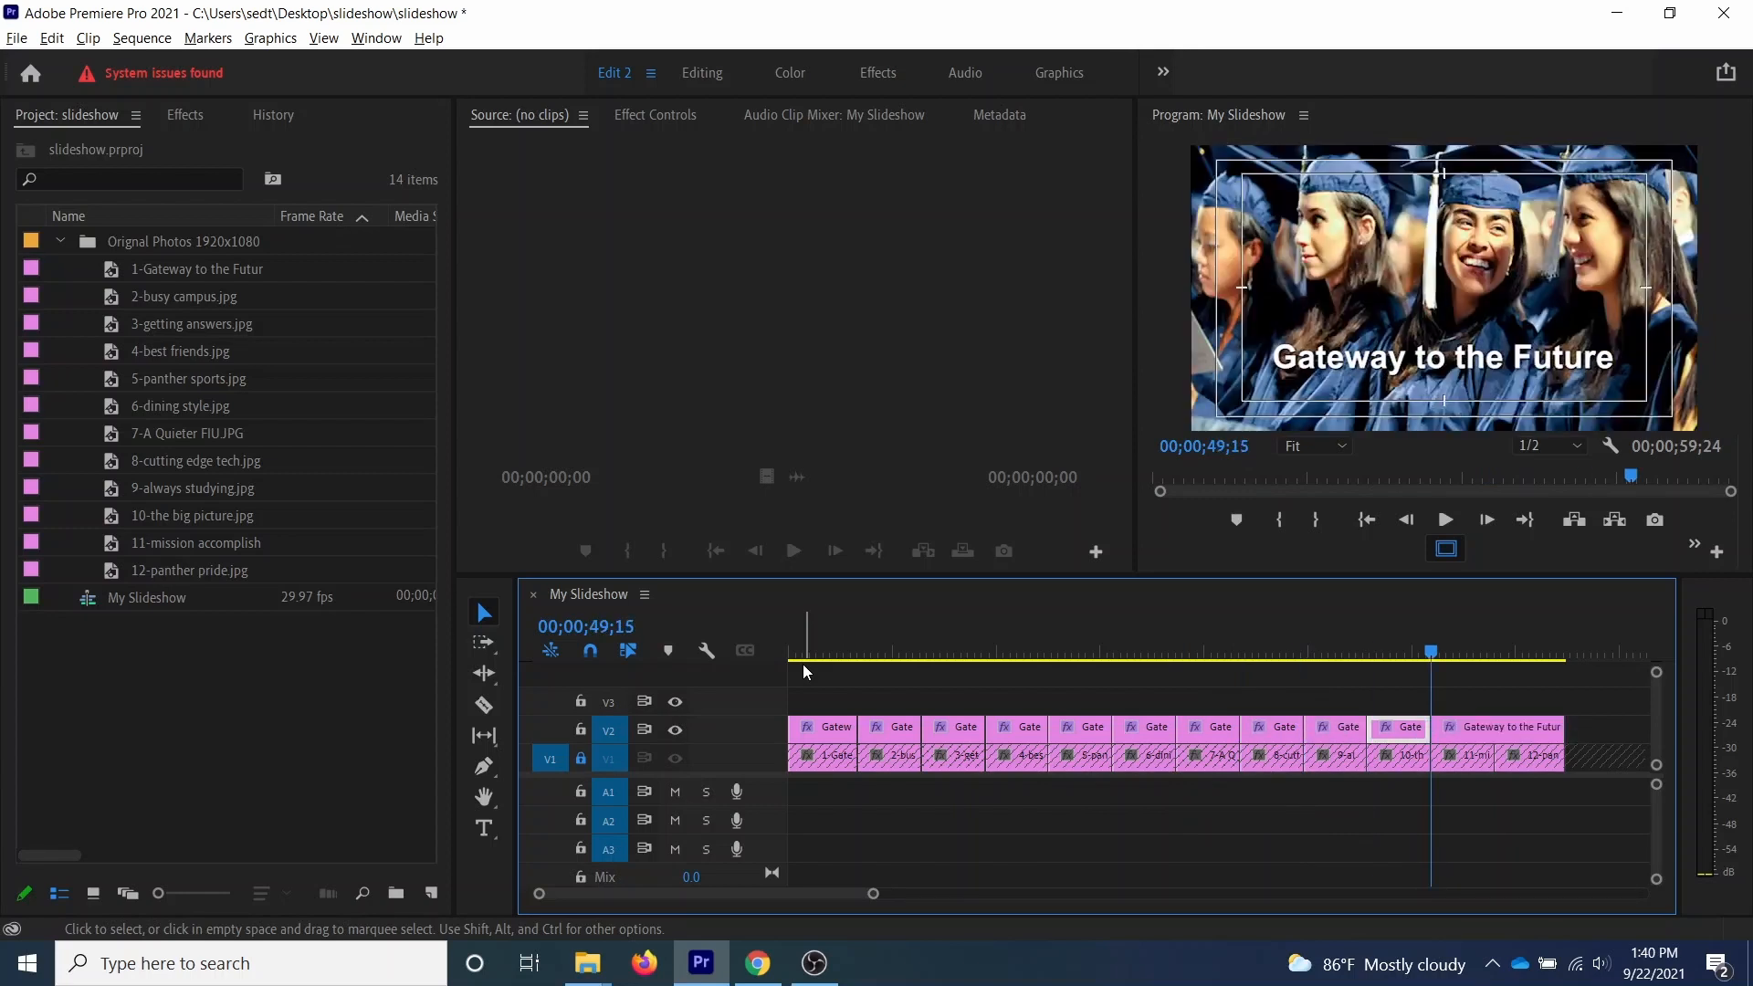
pyautogui.press('Down')
pyautogui.hotkey('ctrl', 'k')
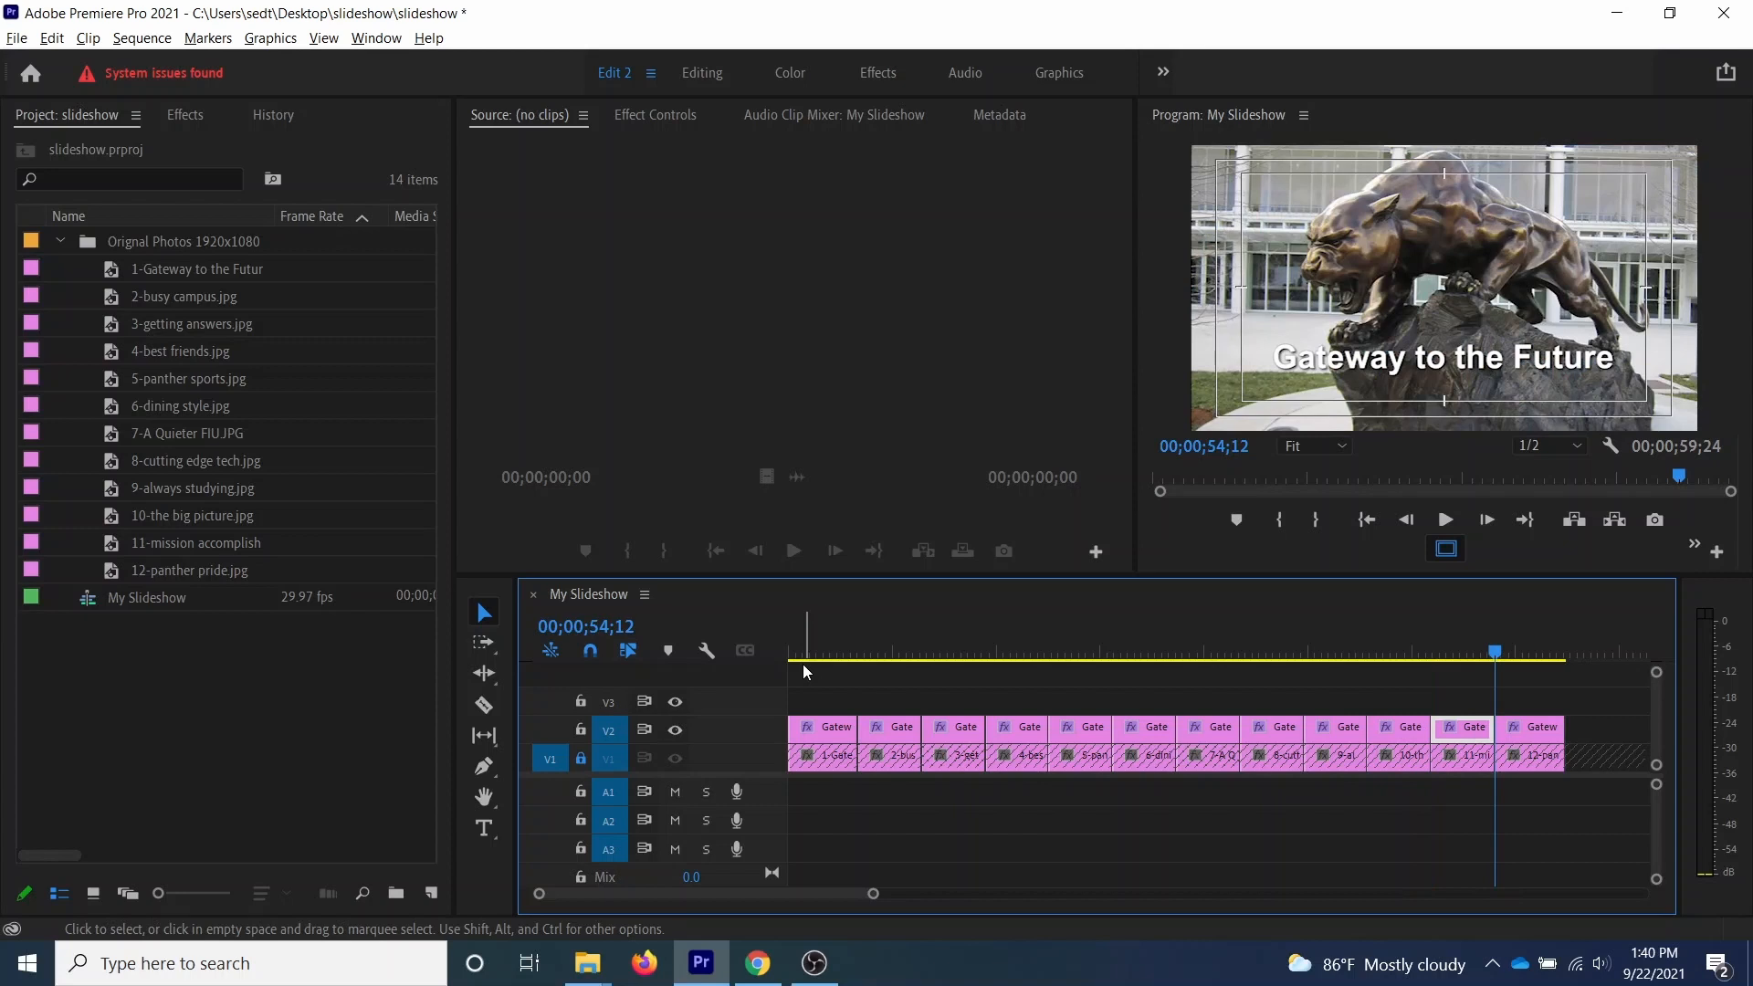
pyautogui.hotkey('ctrl', 's')
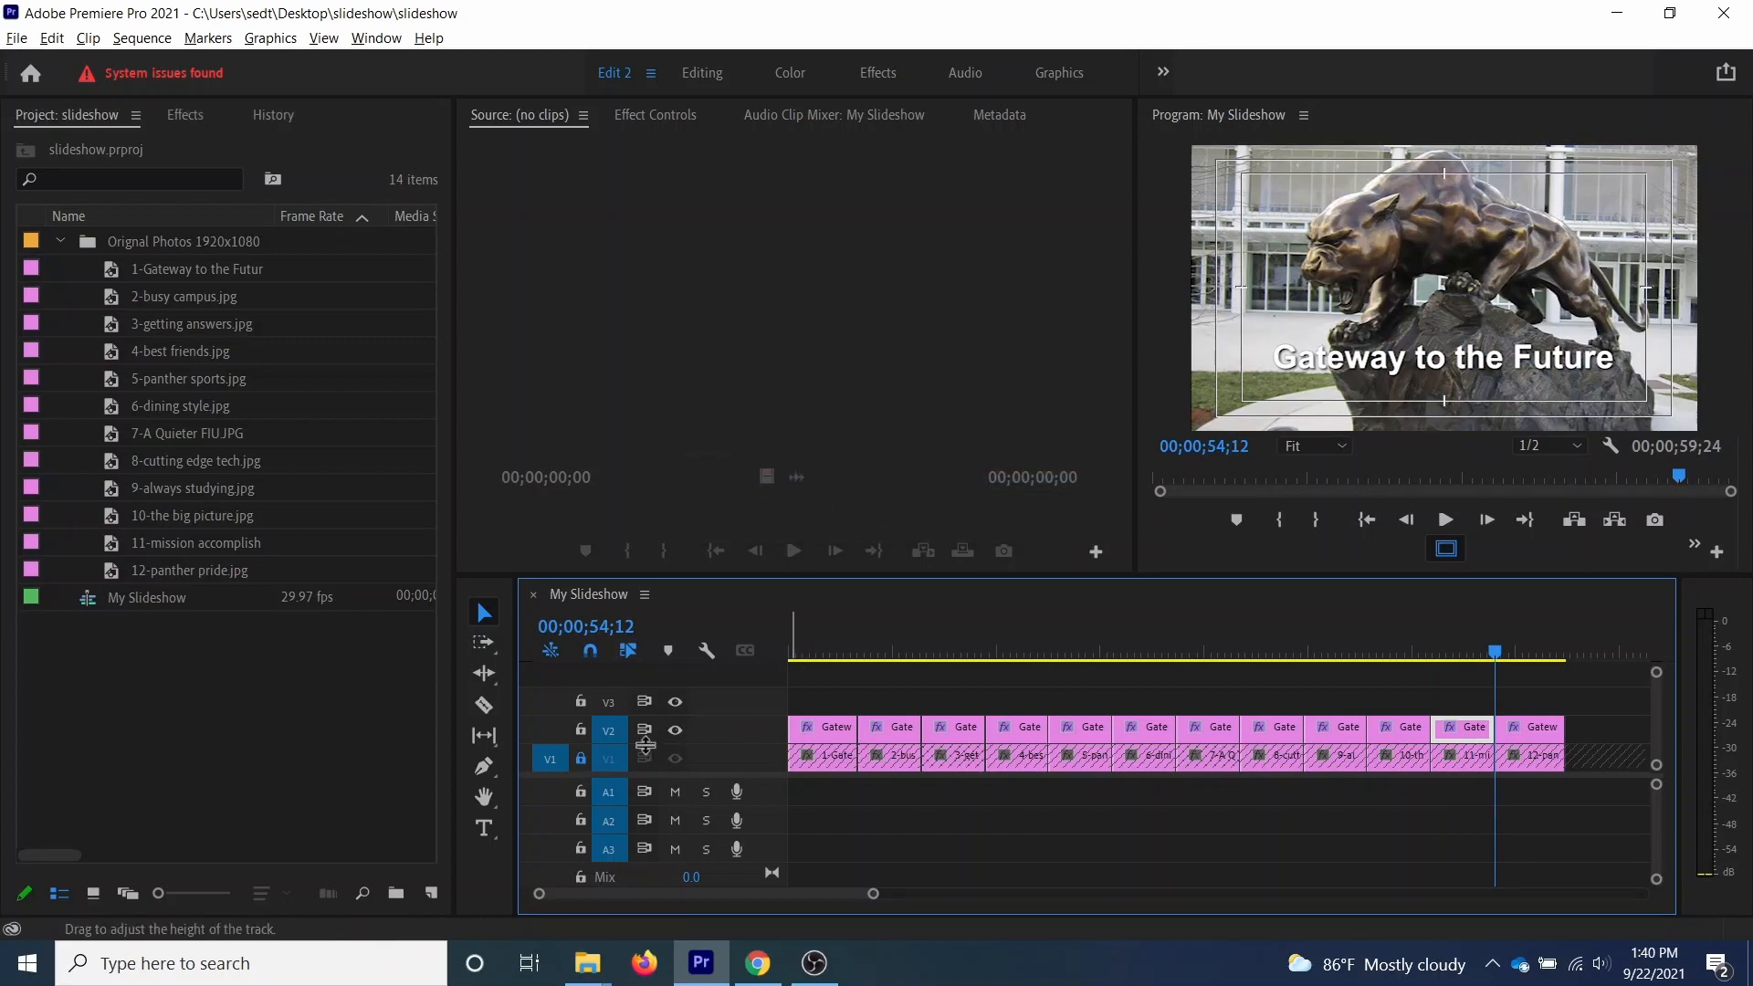
# Replace the title text over the second photo, the busy campus picture, with "Busy Campus".
pyautogui.click(831, 645)
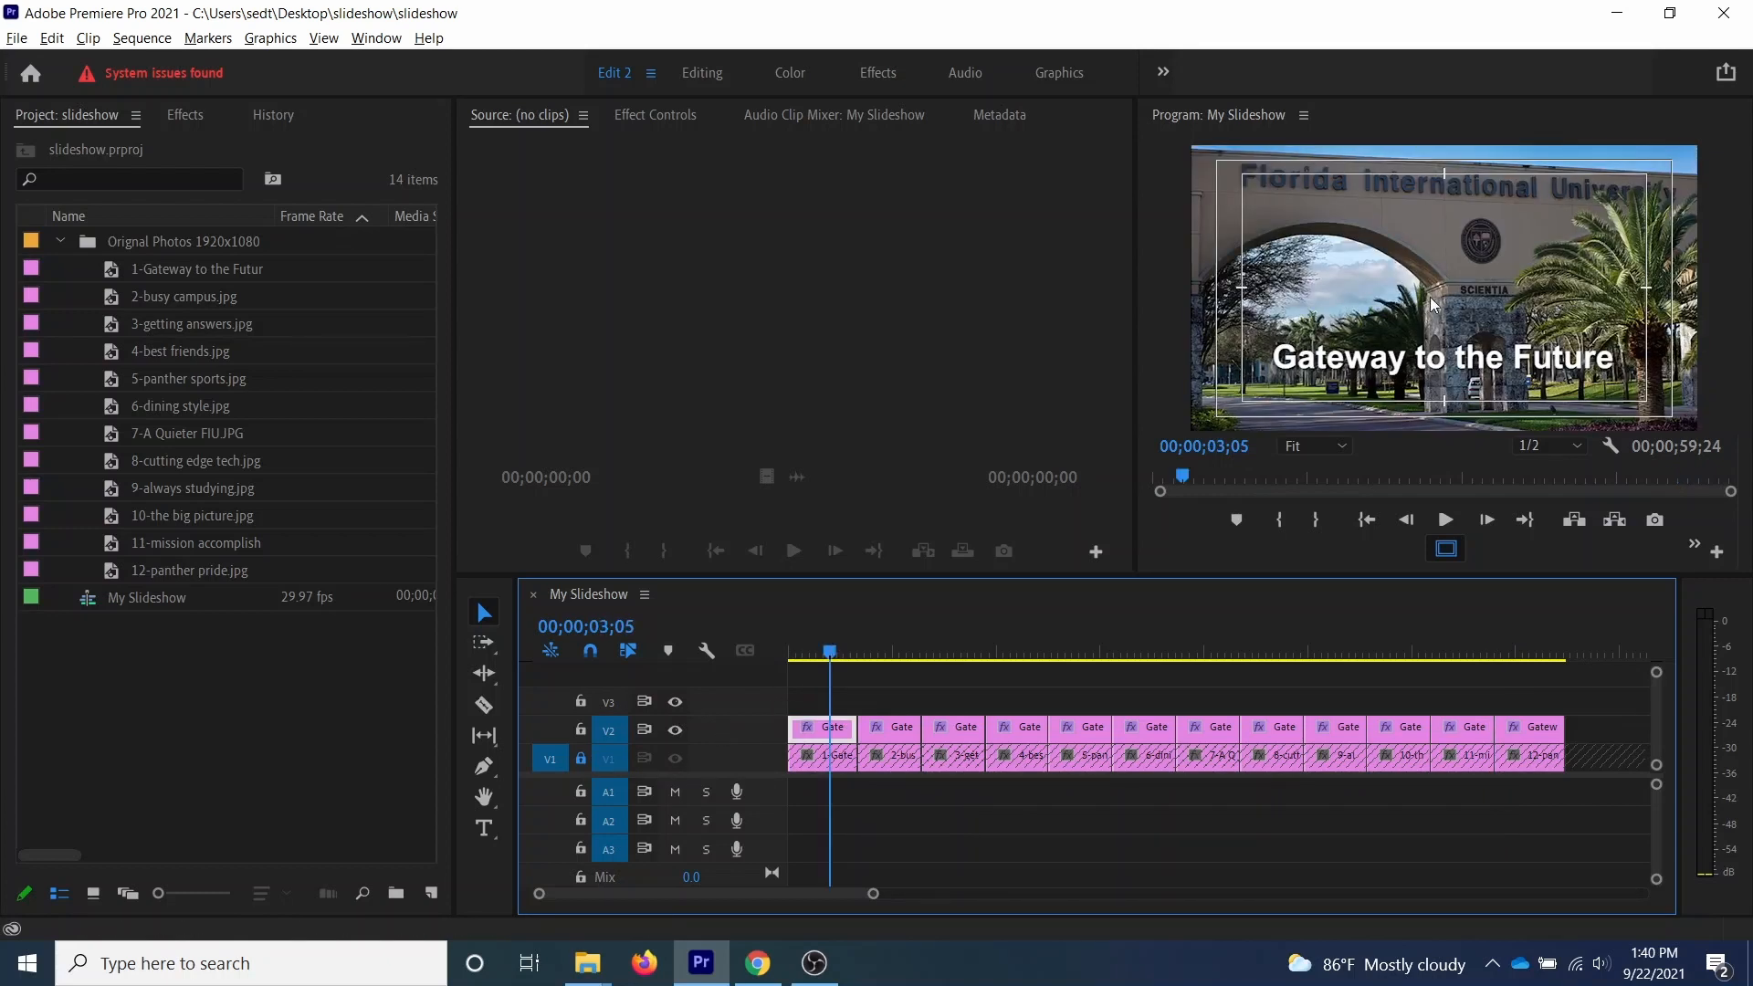
pyautogui.click(884, 644)
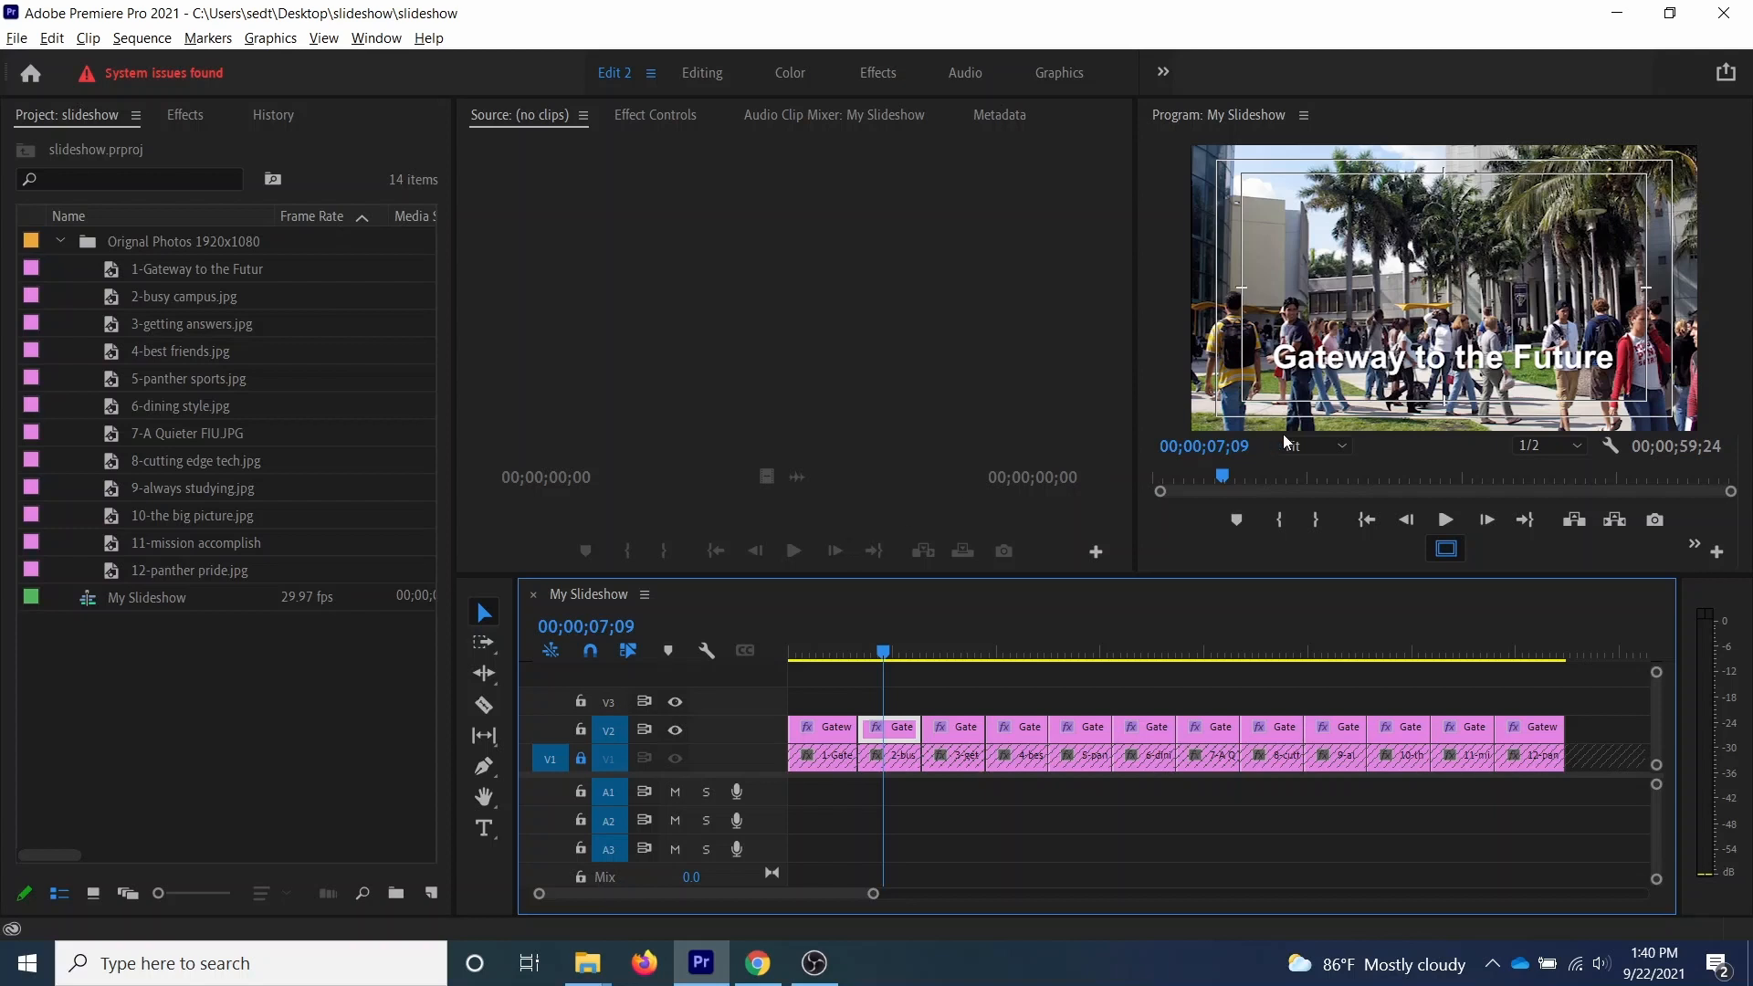
pyautogui.click(485, 828)
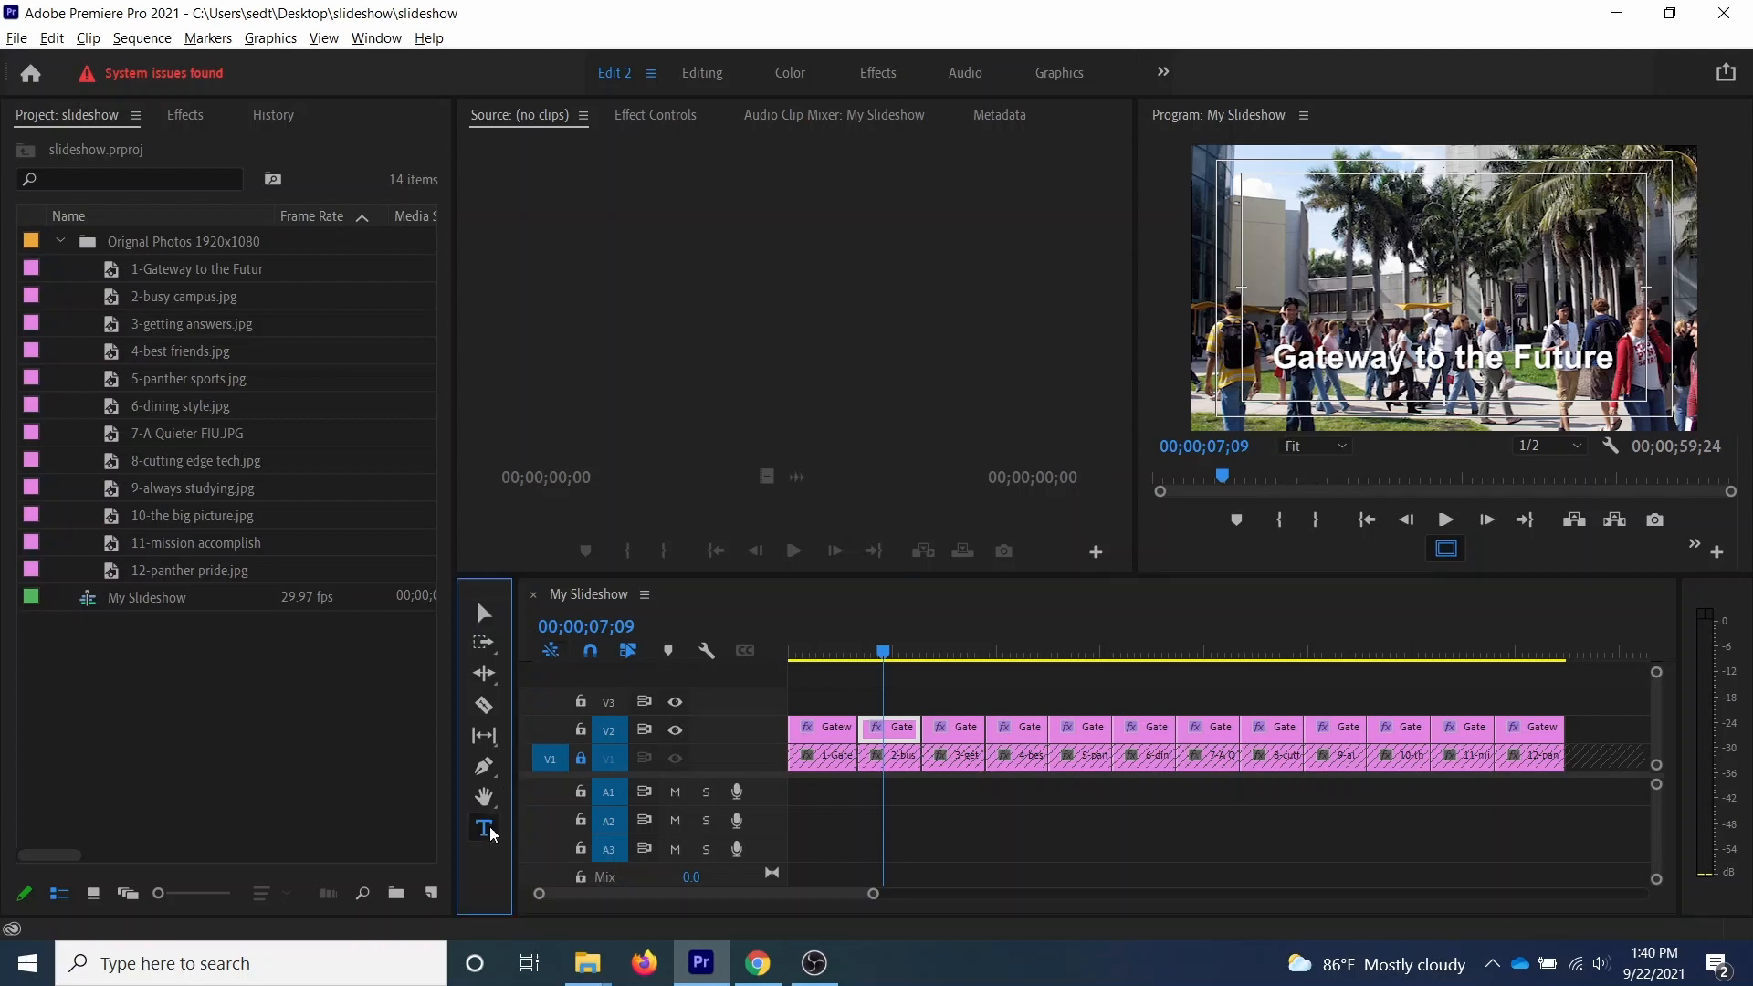
pyautogui.click(1367, 362)
pyautogui.doubleClick(1366, 361)
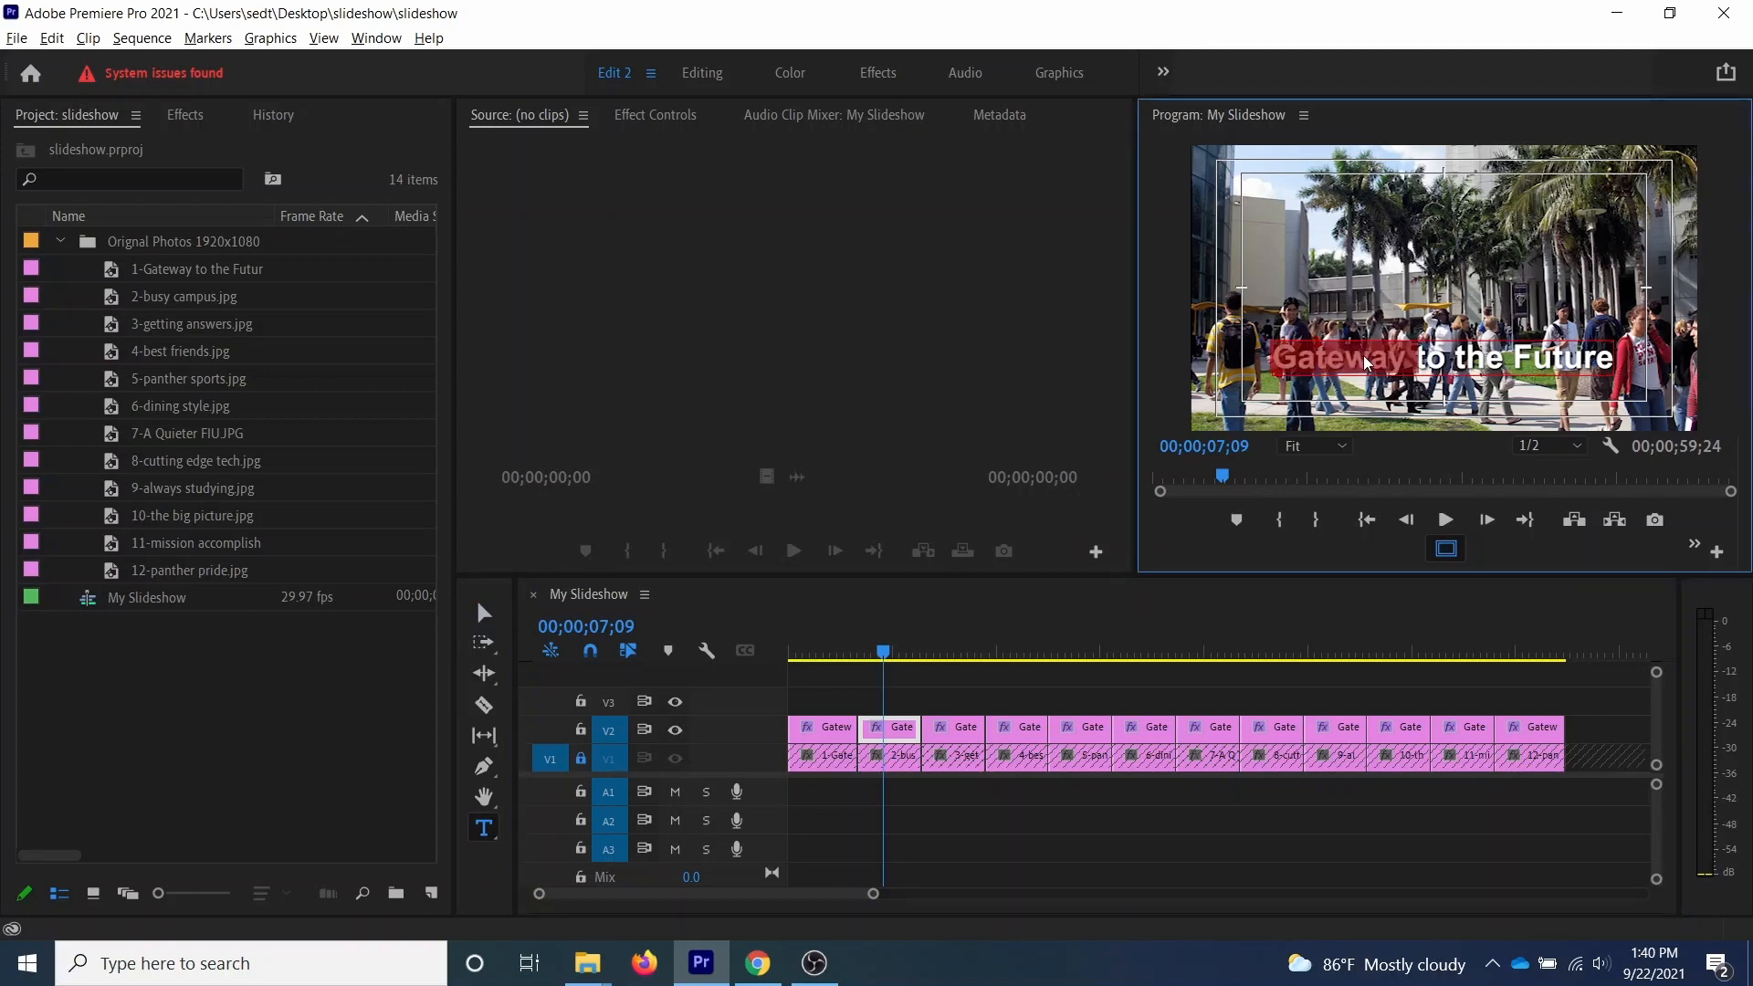
pyautogui.rightClick(1365, 358)
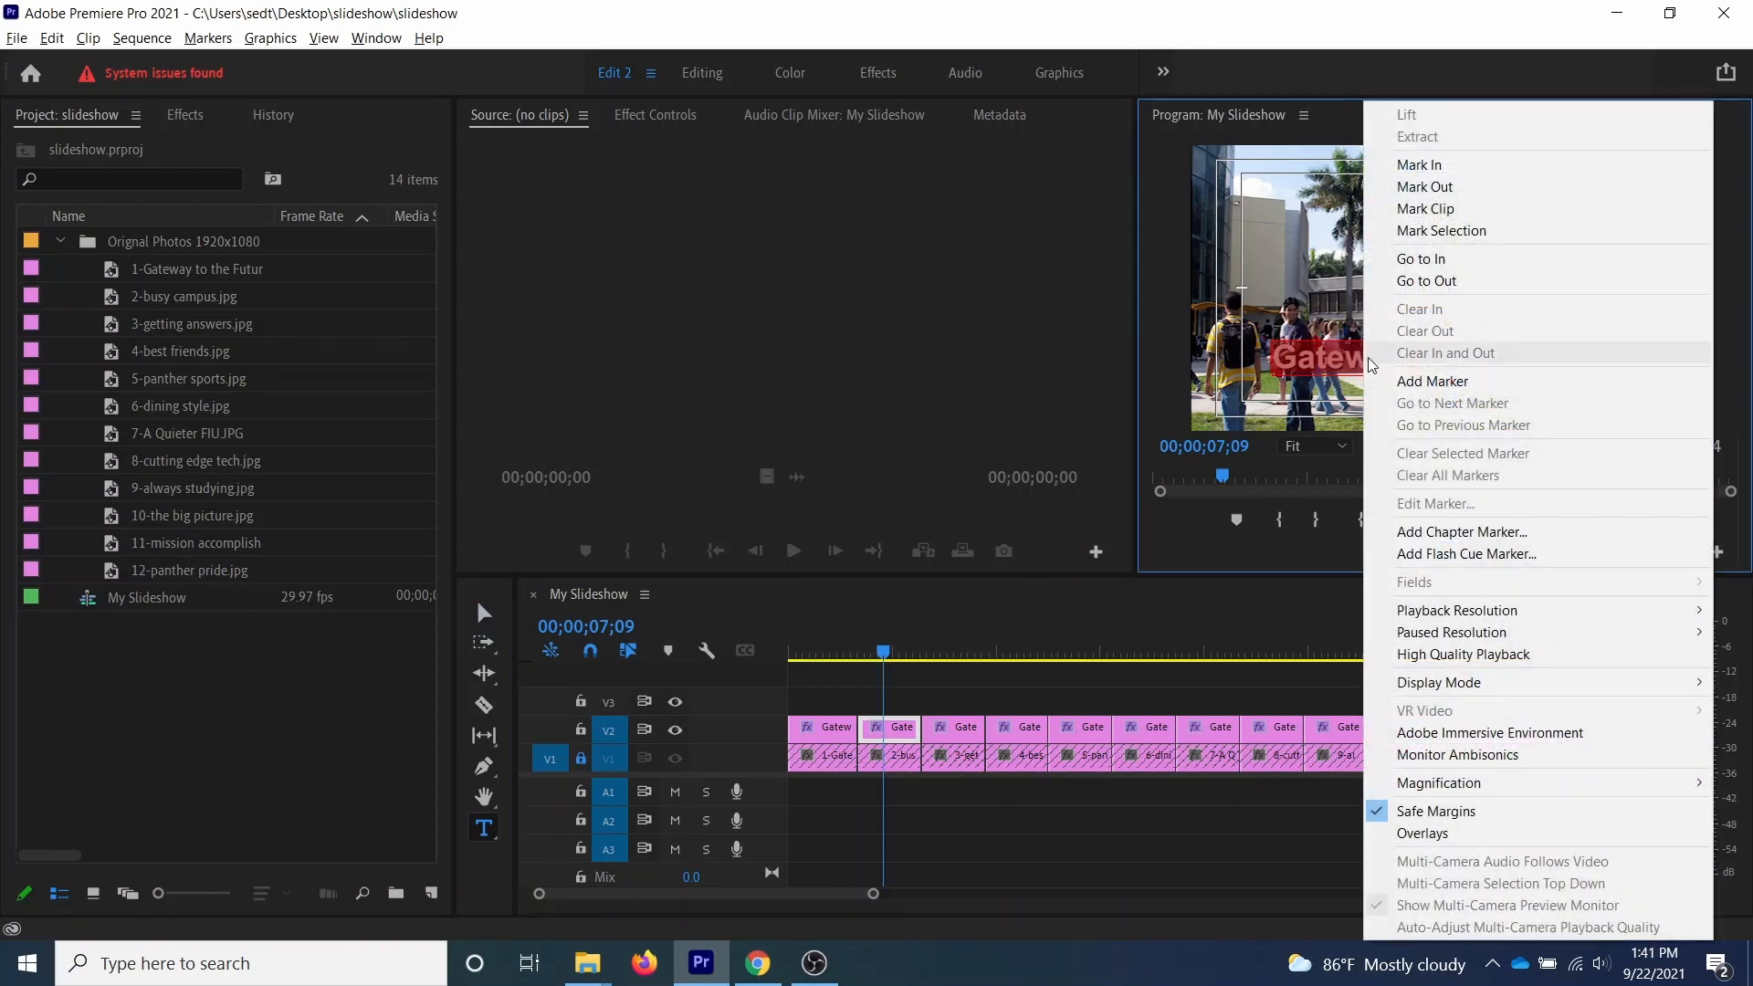
pyautogui.click(1313, 353)
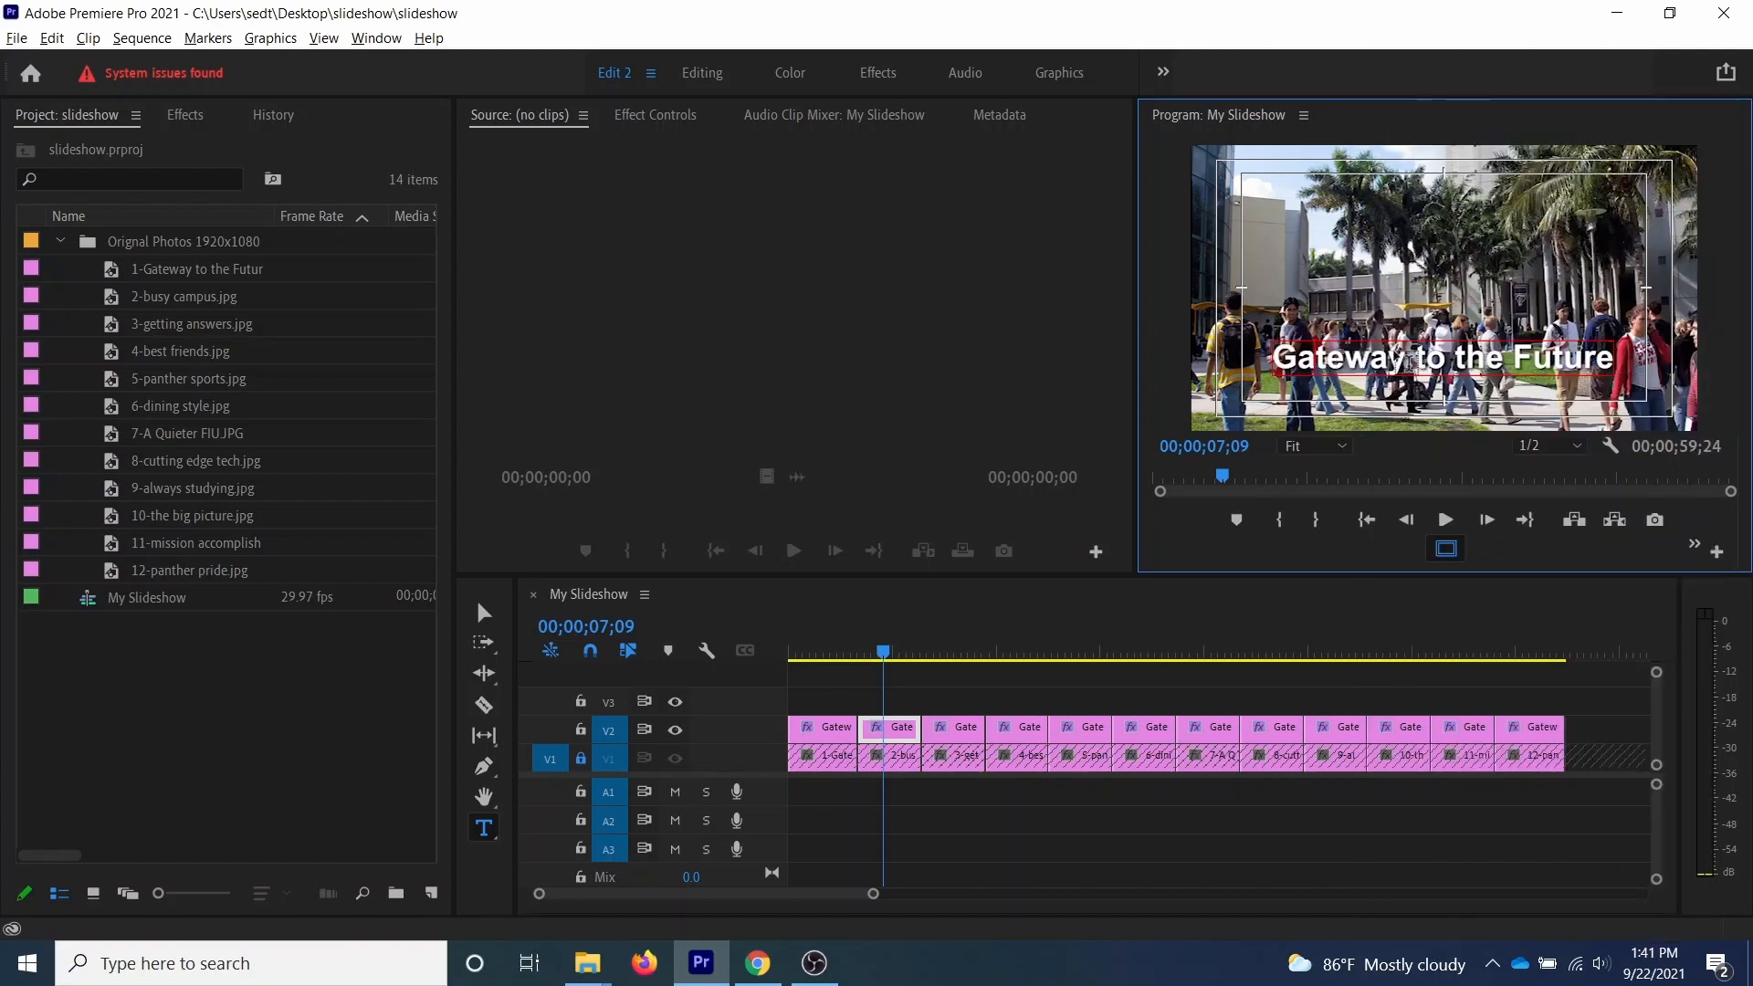
pyautogui.moveTo(1302, 372); pyautogui.dragTo(1587, 369)
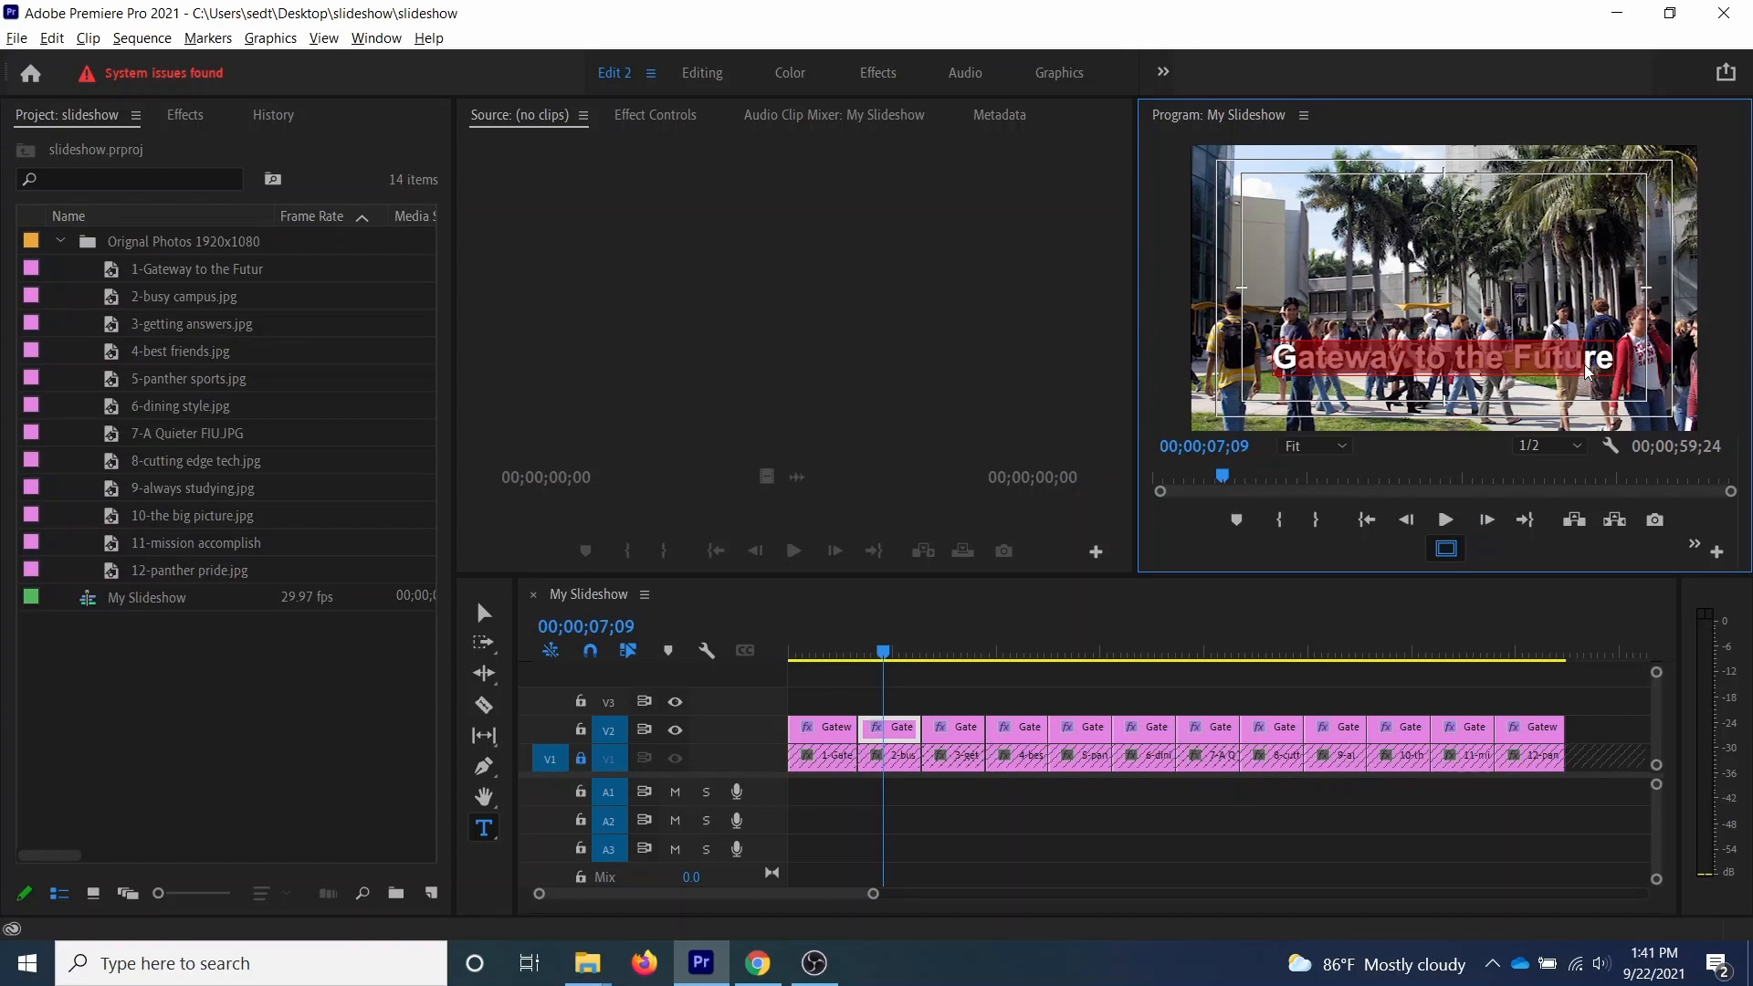
pyautogui.click(1586, 370)
pyautogui.press('BackSpace')
pyautogui.press('BackSpace')
pyautogui.press('BackSpace')
pyautogui.press('BackSpace')
pyautogui.press('BackSpace')
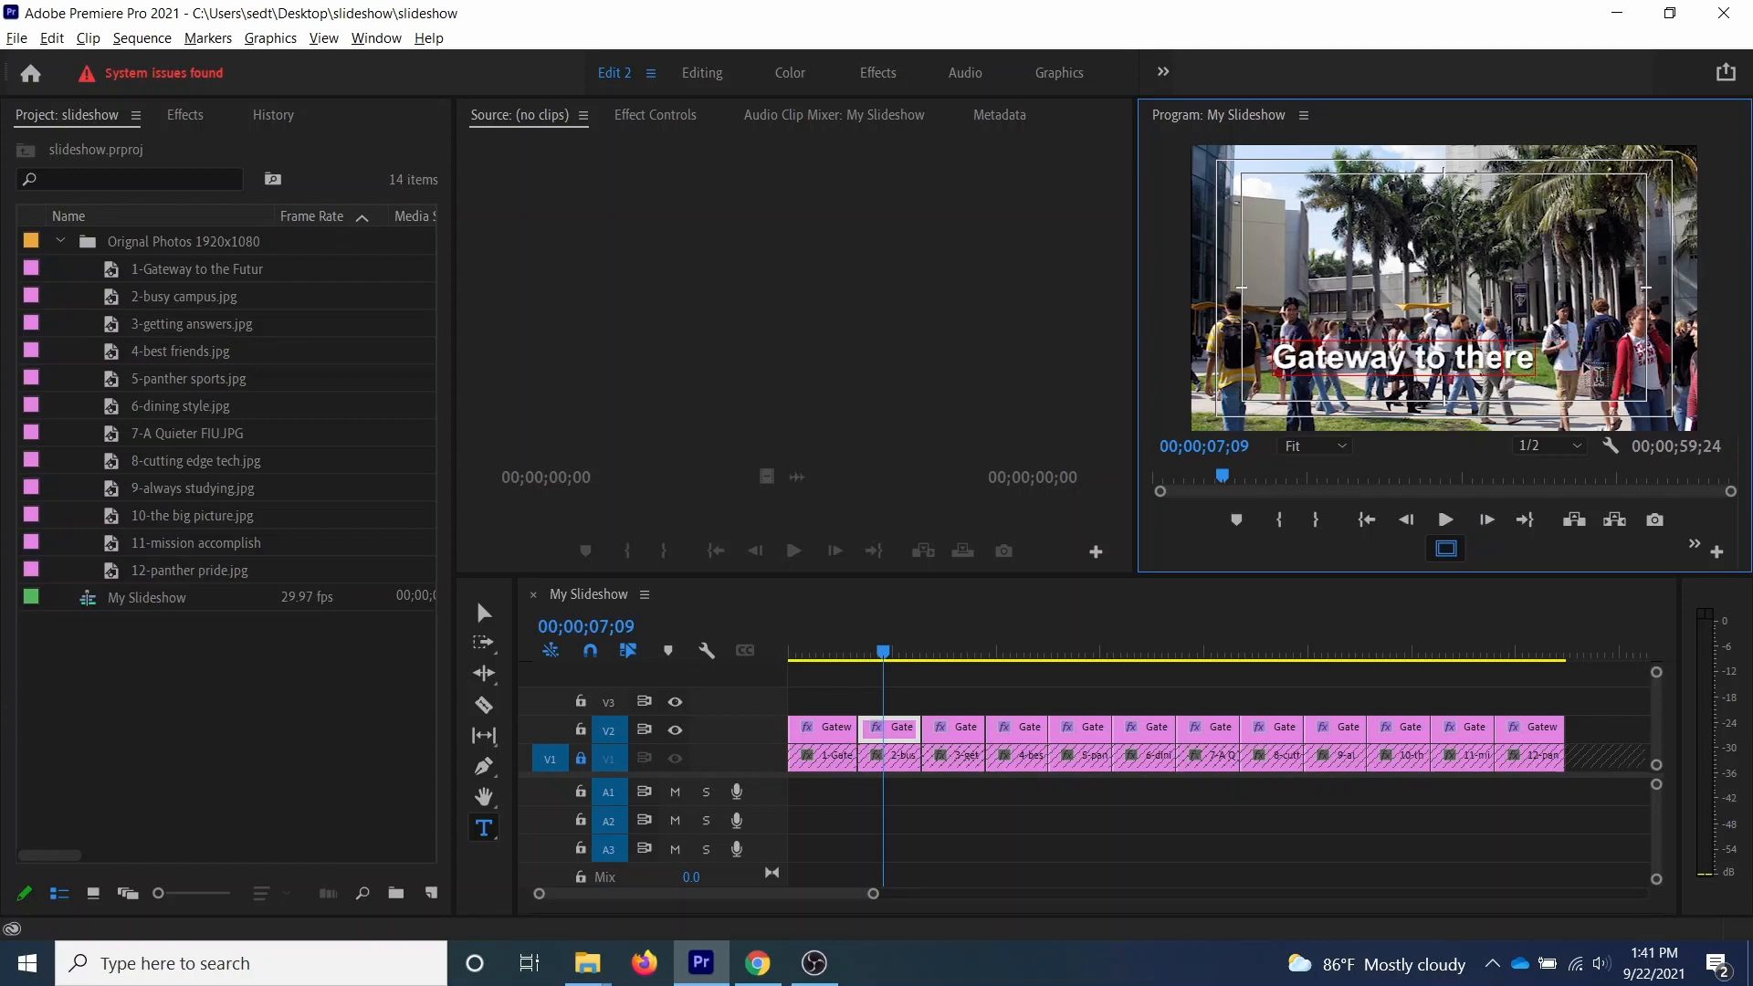
pyautogui.press('BackSpace')
pyautogui.press('BackSpace')
pyautogui.press('BackSpace')
pyautogui.press('BackSpace')
pyautogui.press('BackSpace')
pyautogui.press('BackSpace')
pyautogui.press('BackSpace')
pyautogui.press('BackSpace')
pyautogui.press('BackSpace')
pyautogui.press('BackSpace')
pyautogui.press('BackSpace')
pyautogui.press('BackSpace')
pyautogui.press('BackSpace')
pyautogui.press('BackSpace')
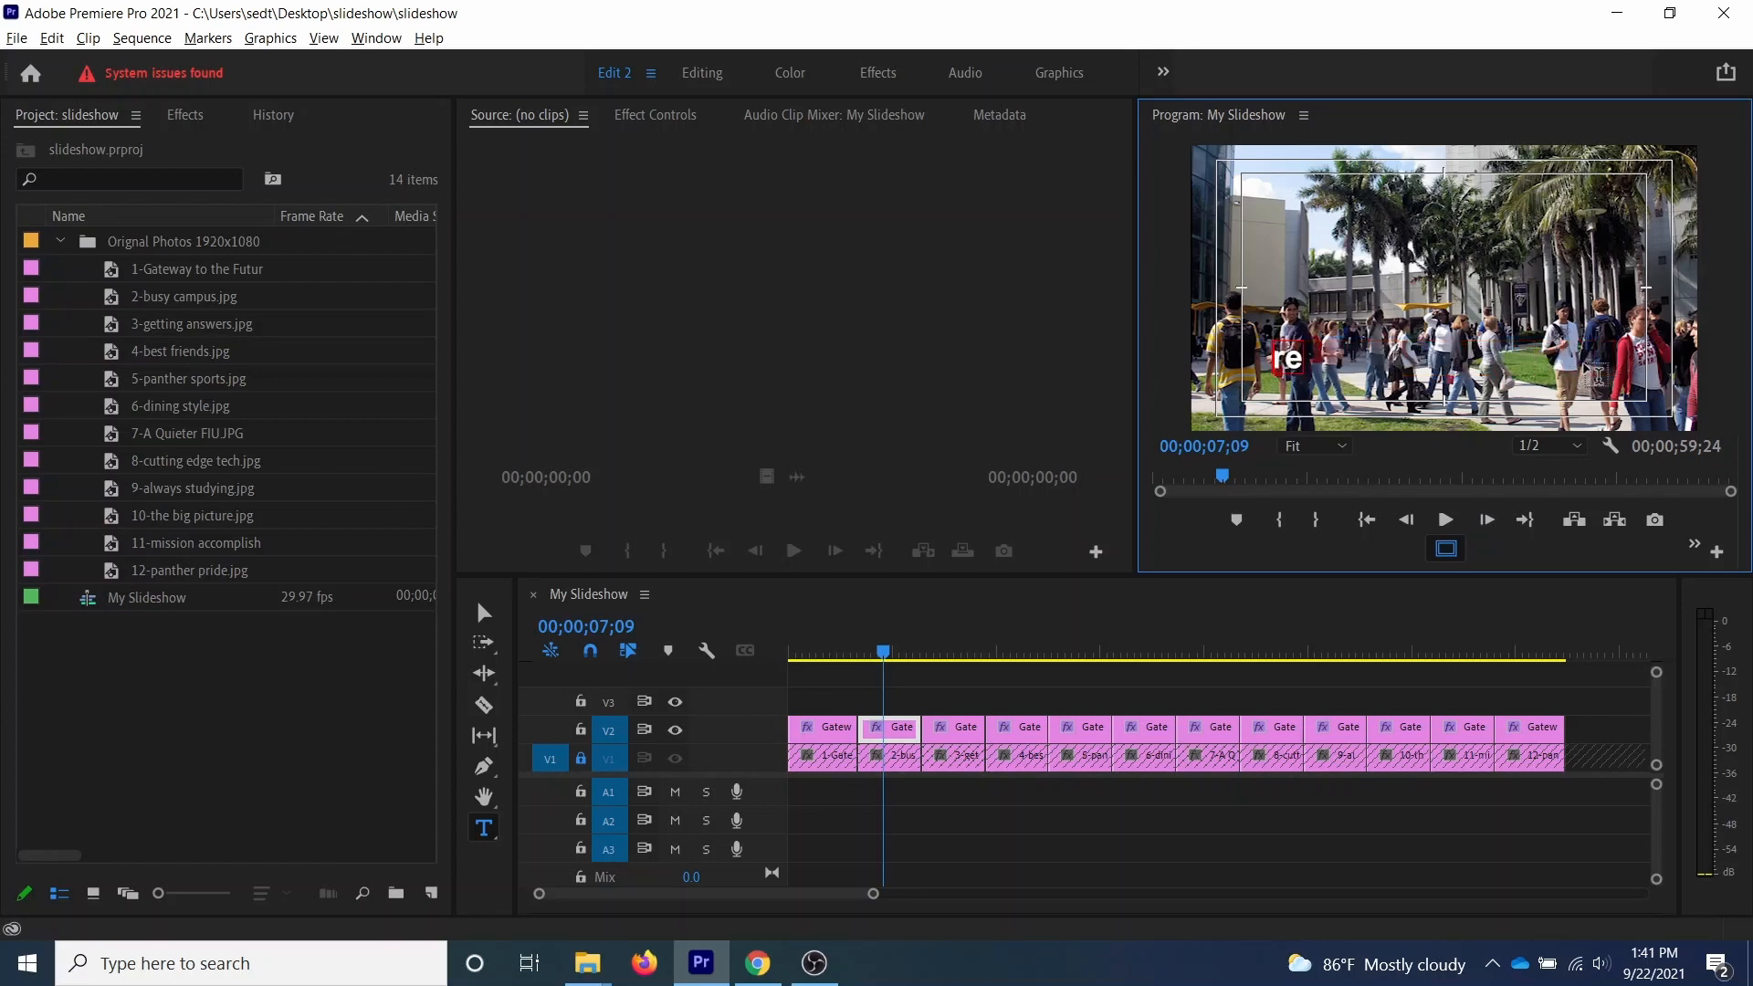
pyautogui.press('BackSpace')
pyautogui.press('Delete')
pyautogui.write('Busy')
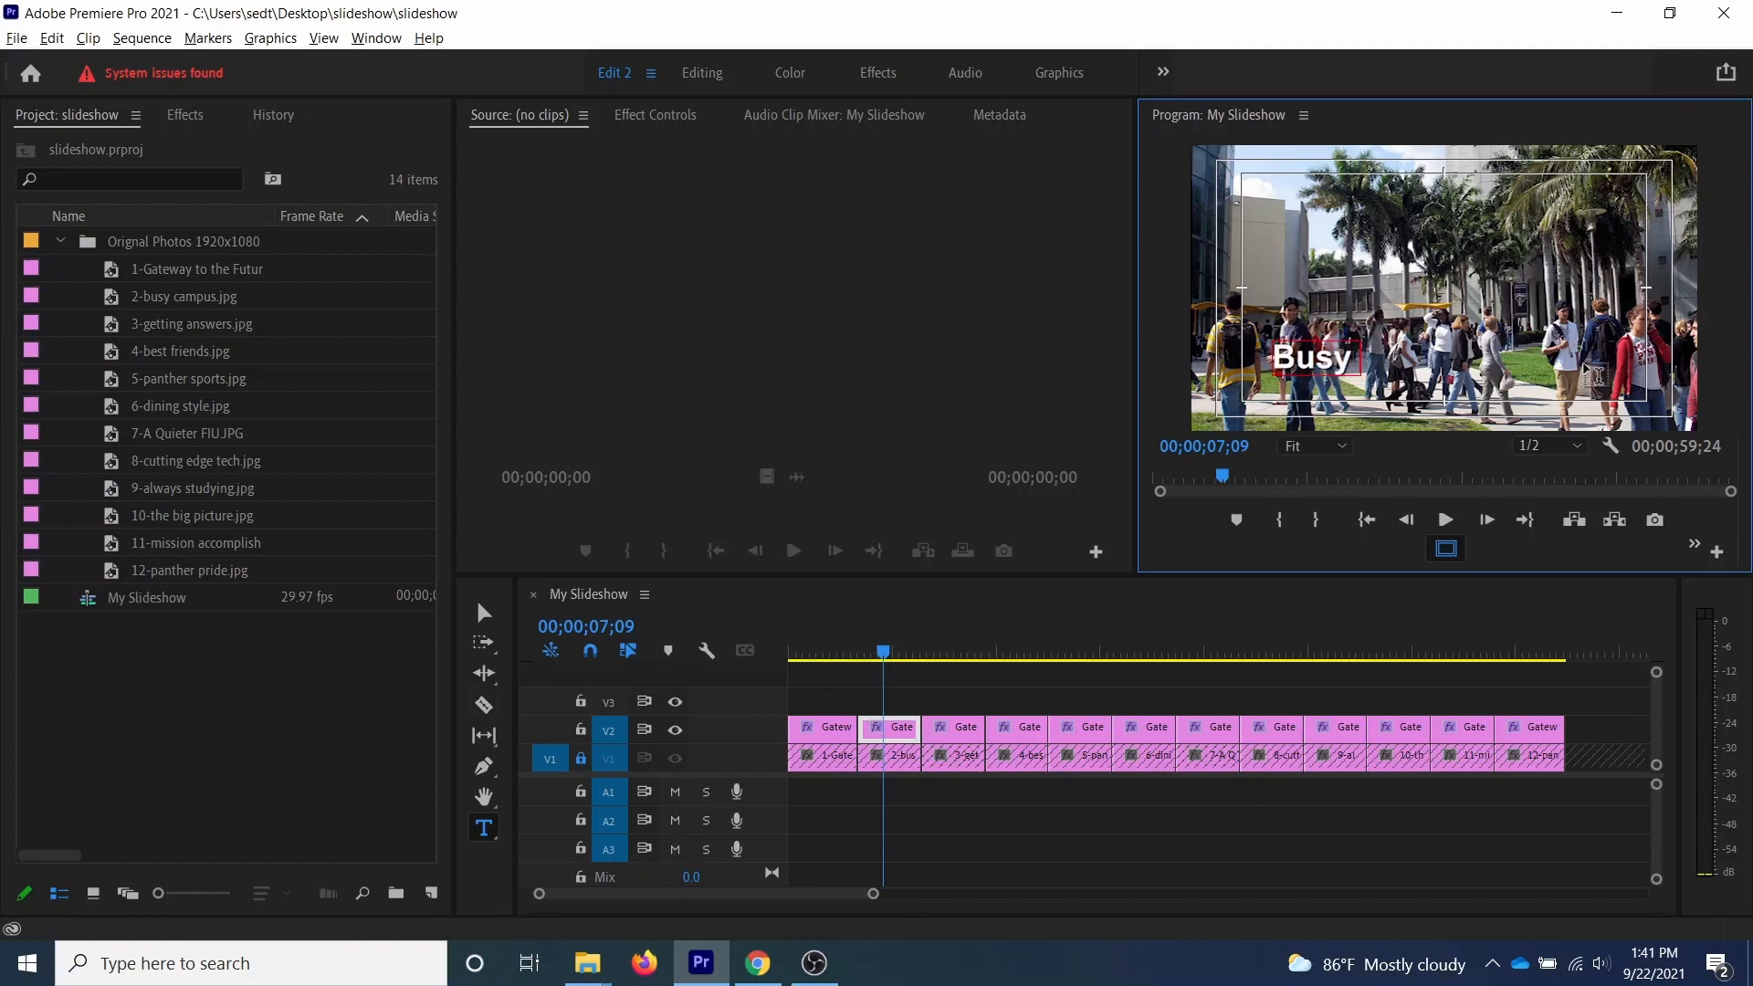
pyautogui.write(' Campu')
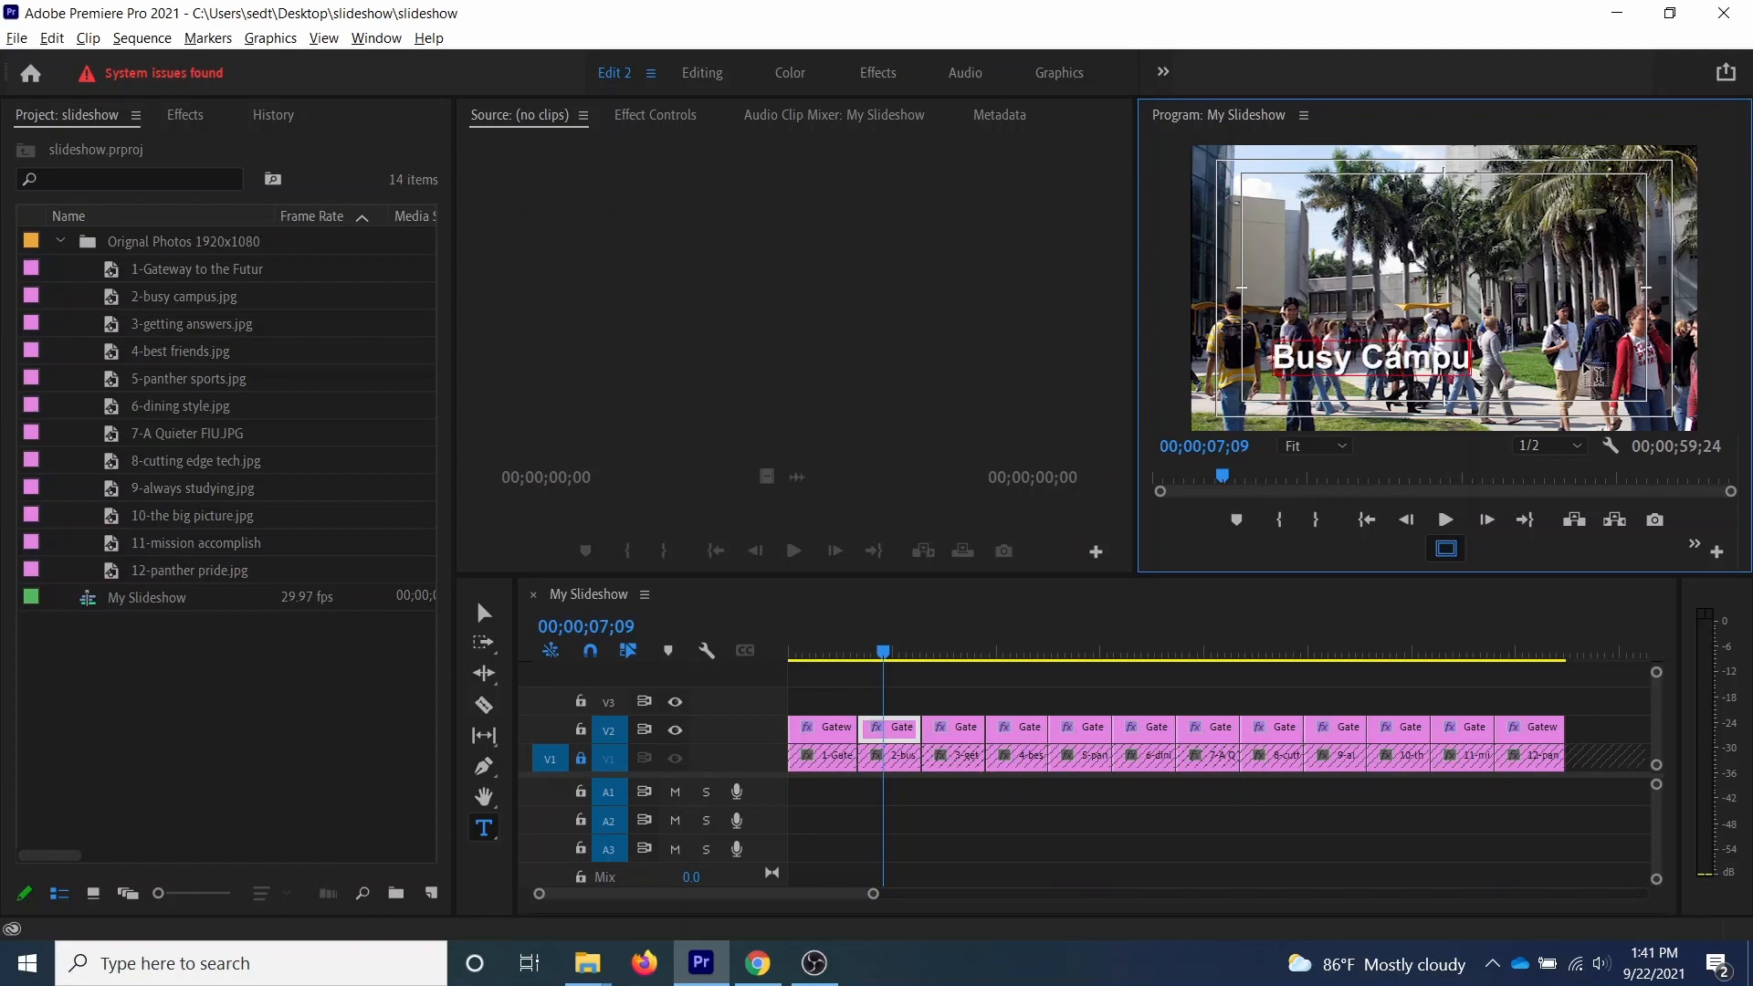
pyautogui.write('s')
# Move the "Busy Campus" title up over the trees, roughly centred near the photo's upper edge inside the safe margins.
pyautogui.click(484, 614)
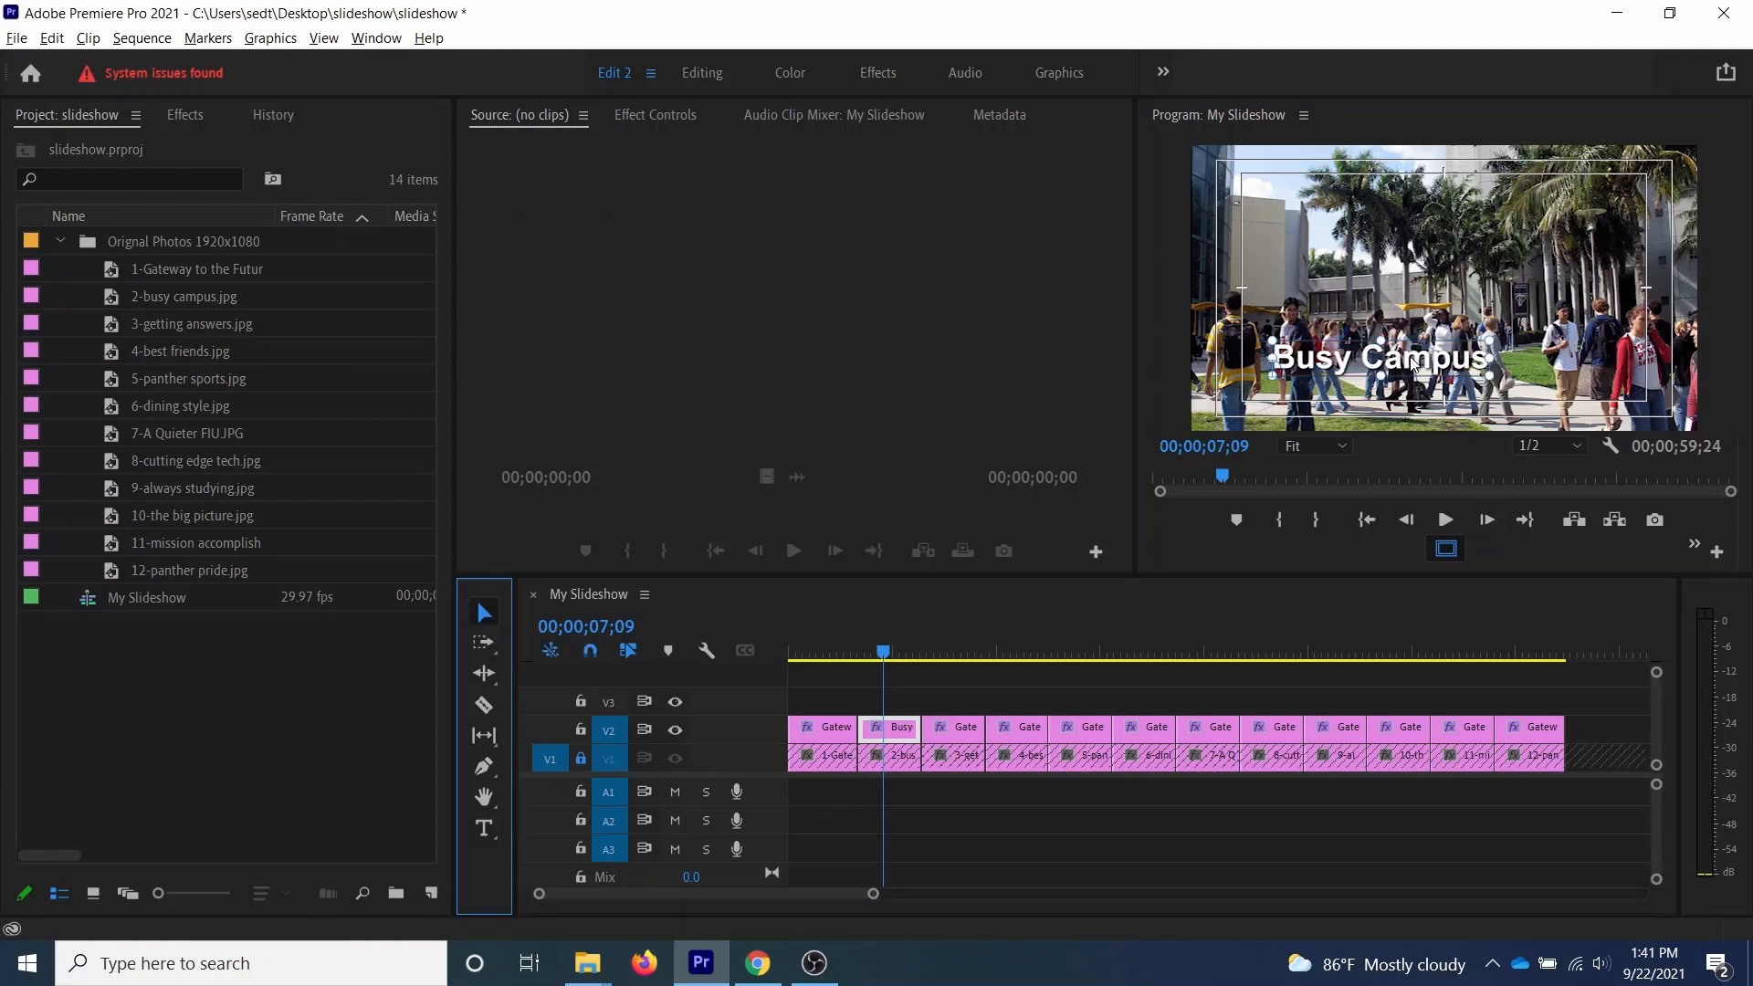
pyautogui.click(1488, 216)
pyautogui.moveTo(1487, 215); pyautogui.dragTo(1487, 211)
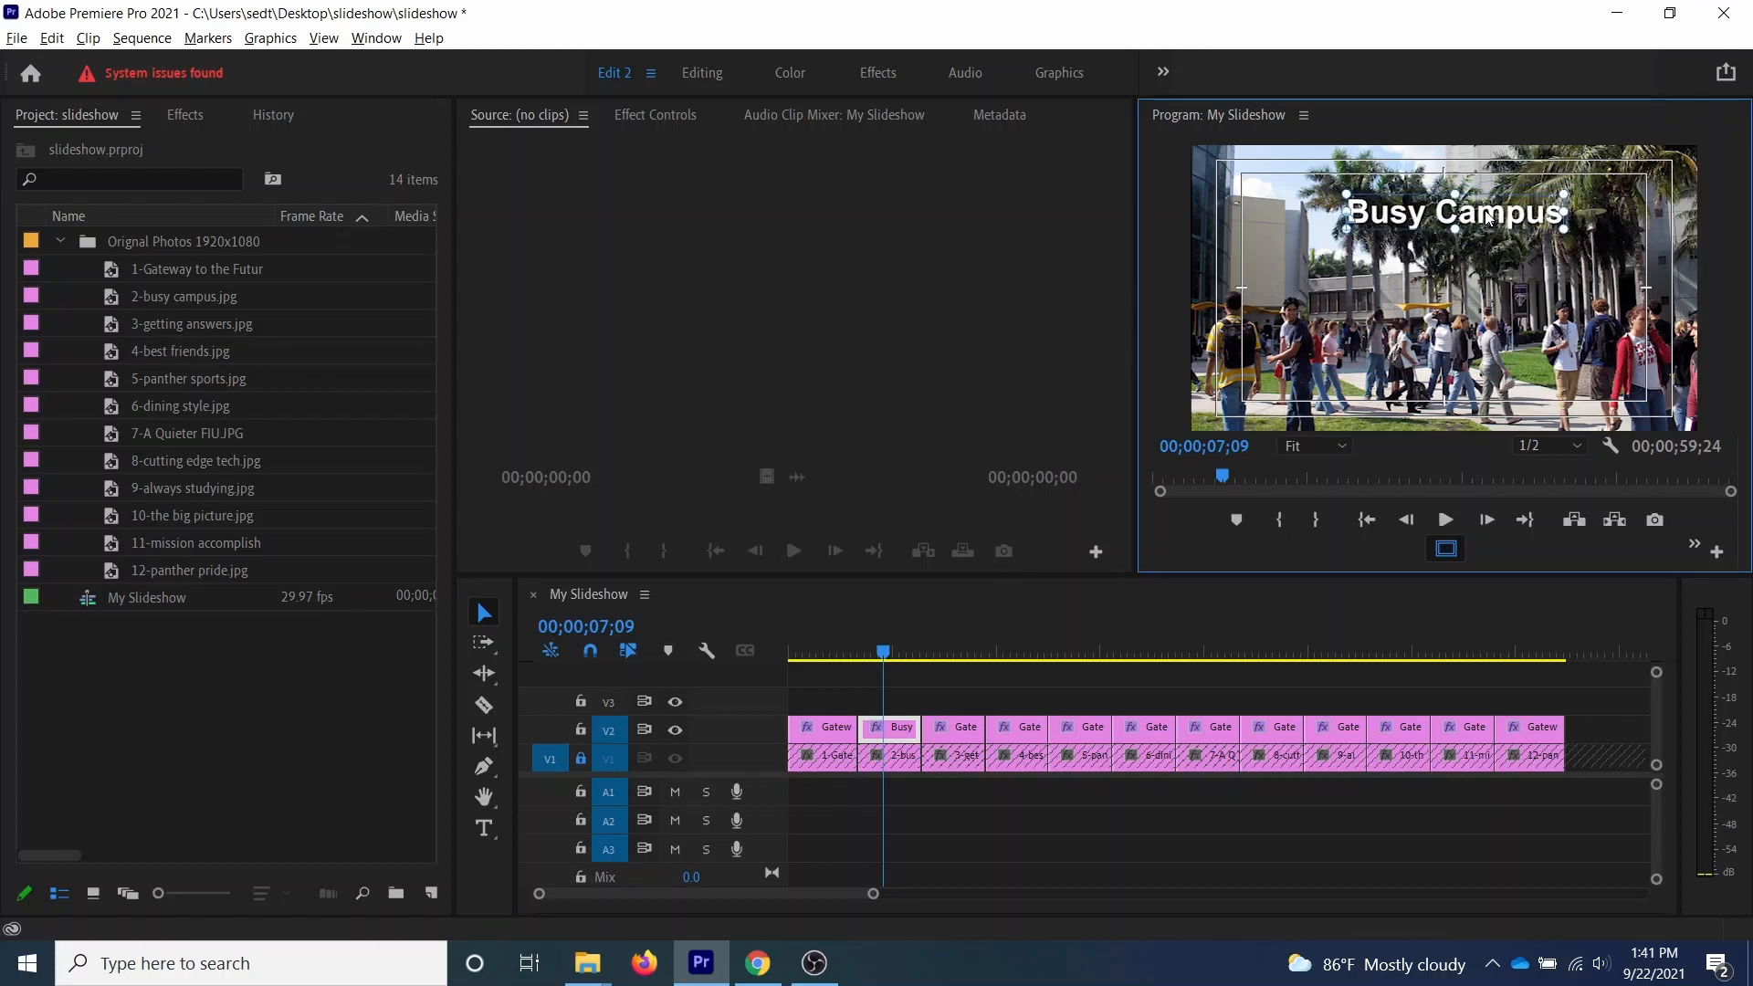
# Change the title over the third photo to "Getting Answers" and shift it to be roughly centred near the photo's lower edge.
pyautogui.click(956, 638)
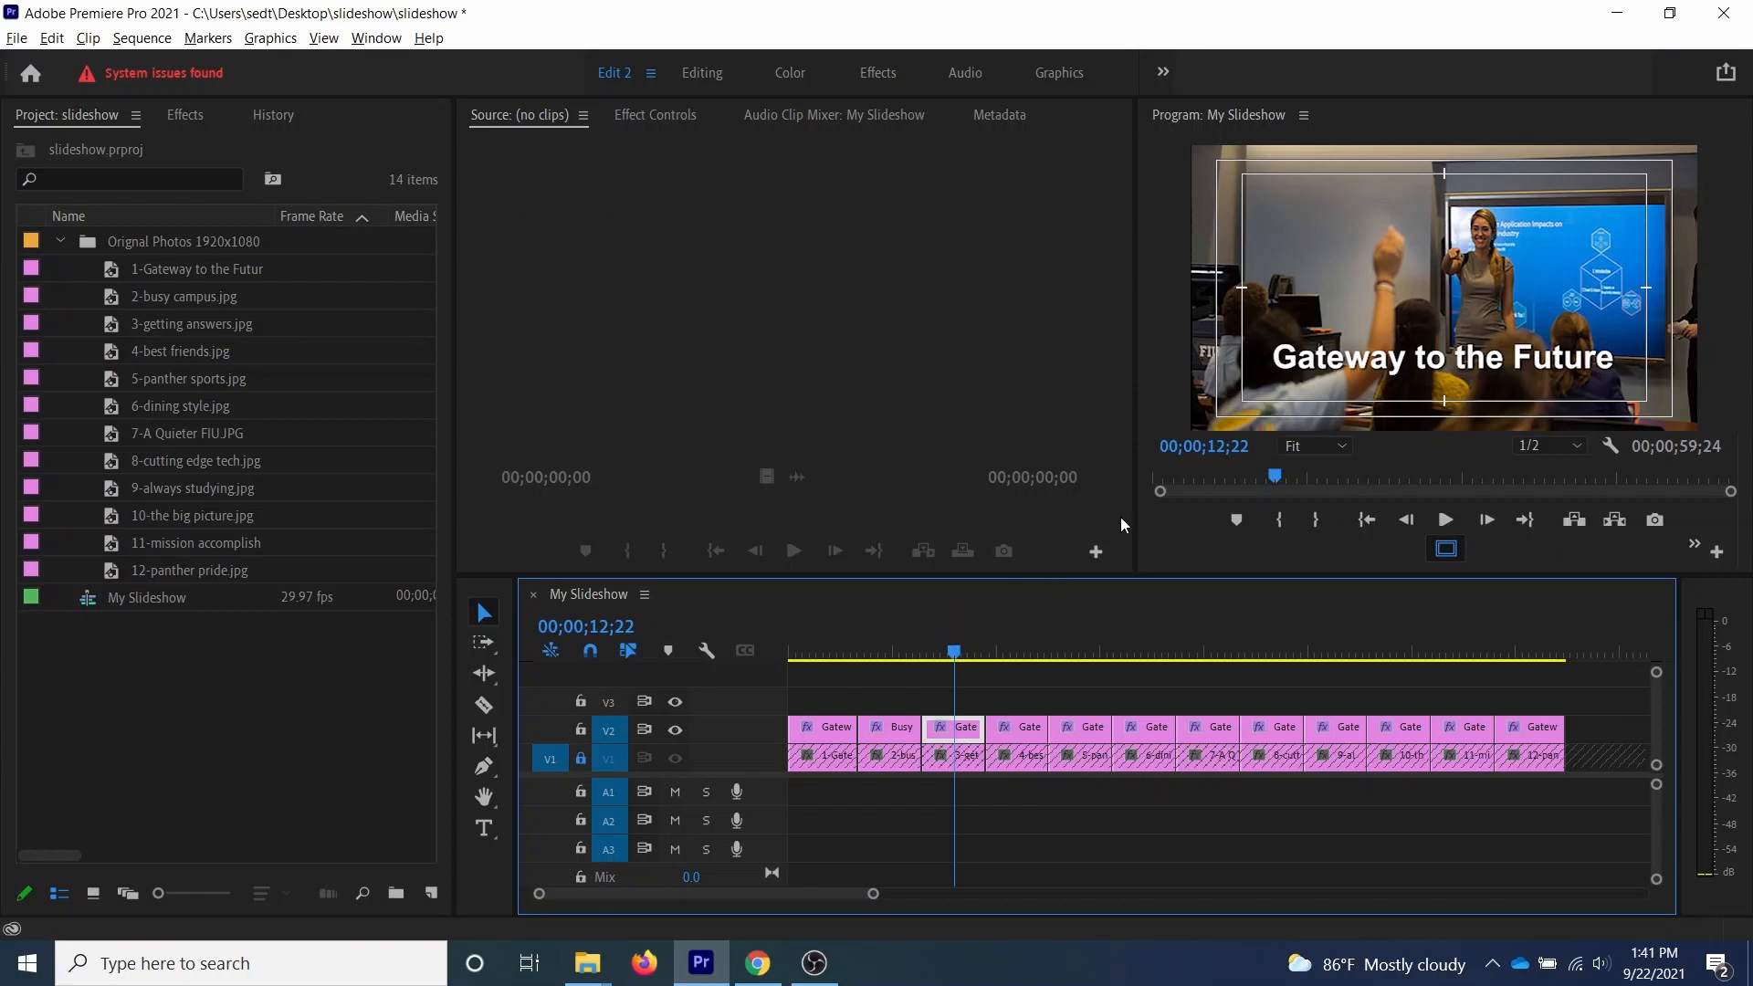
pyautogui.click(1362, 365)
pyautogui.doubleClick(1362, 364)
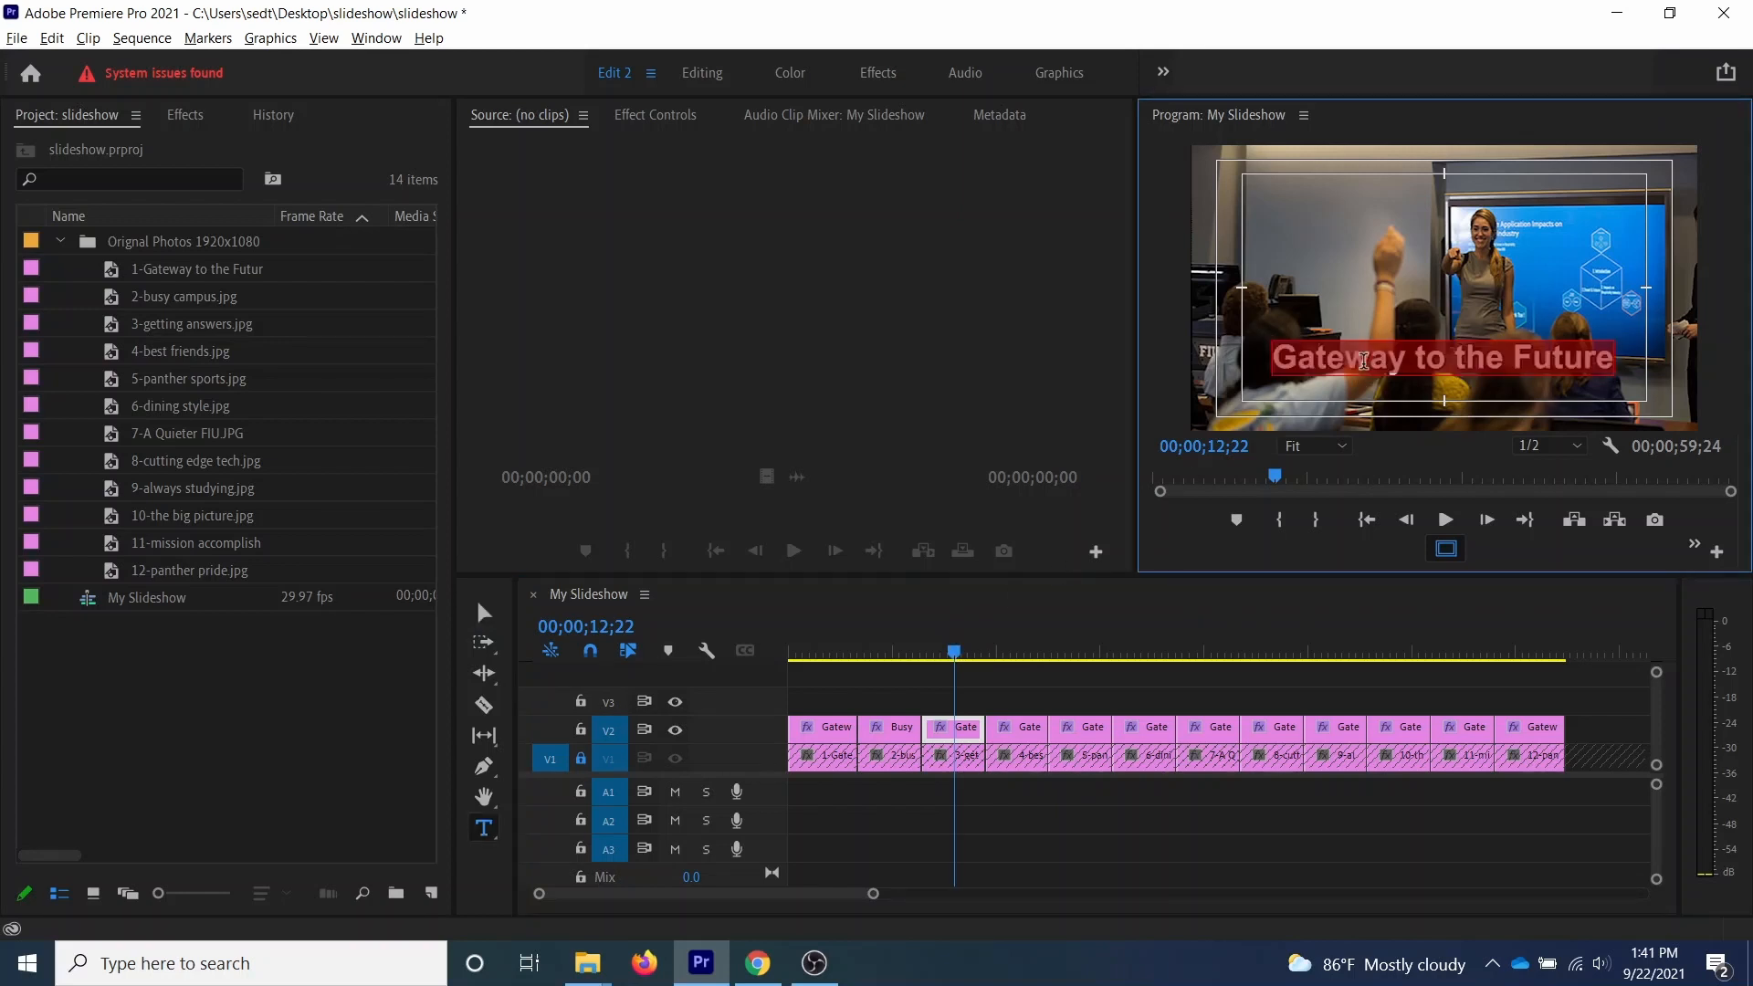
pyautogui.write('Getting')
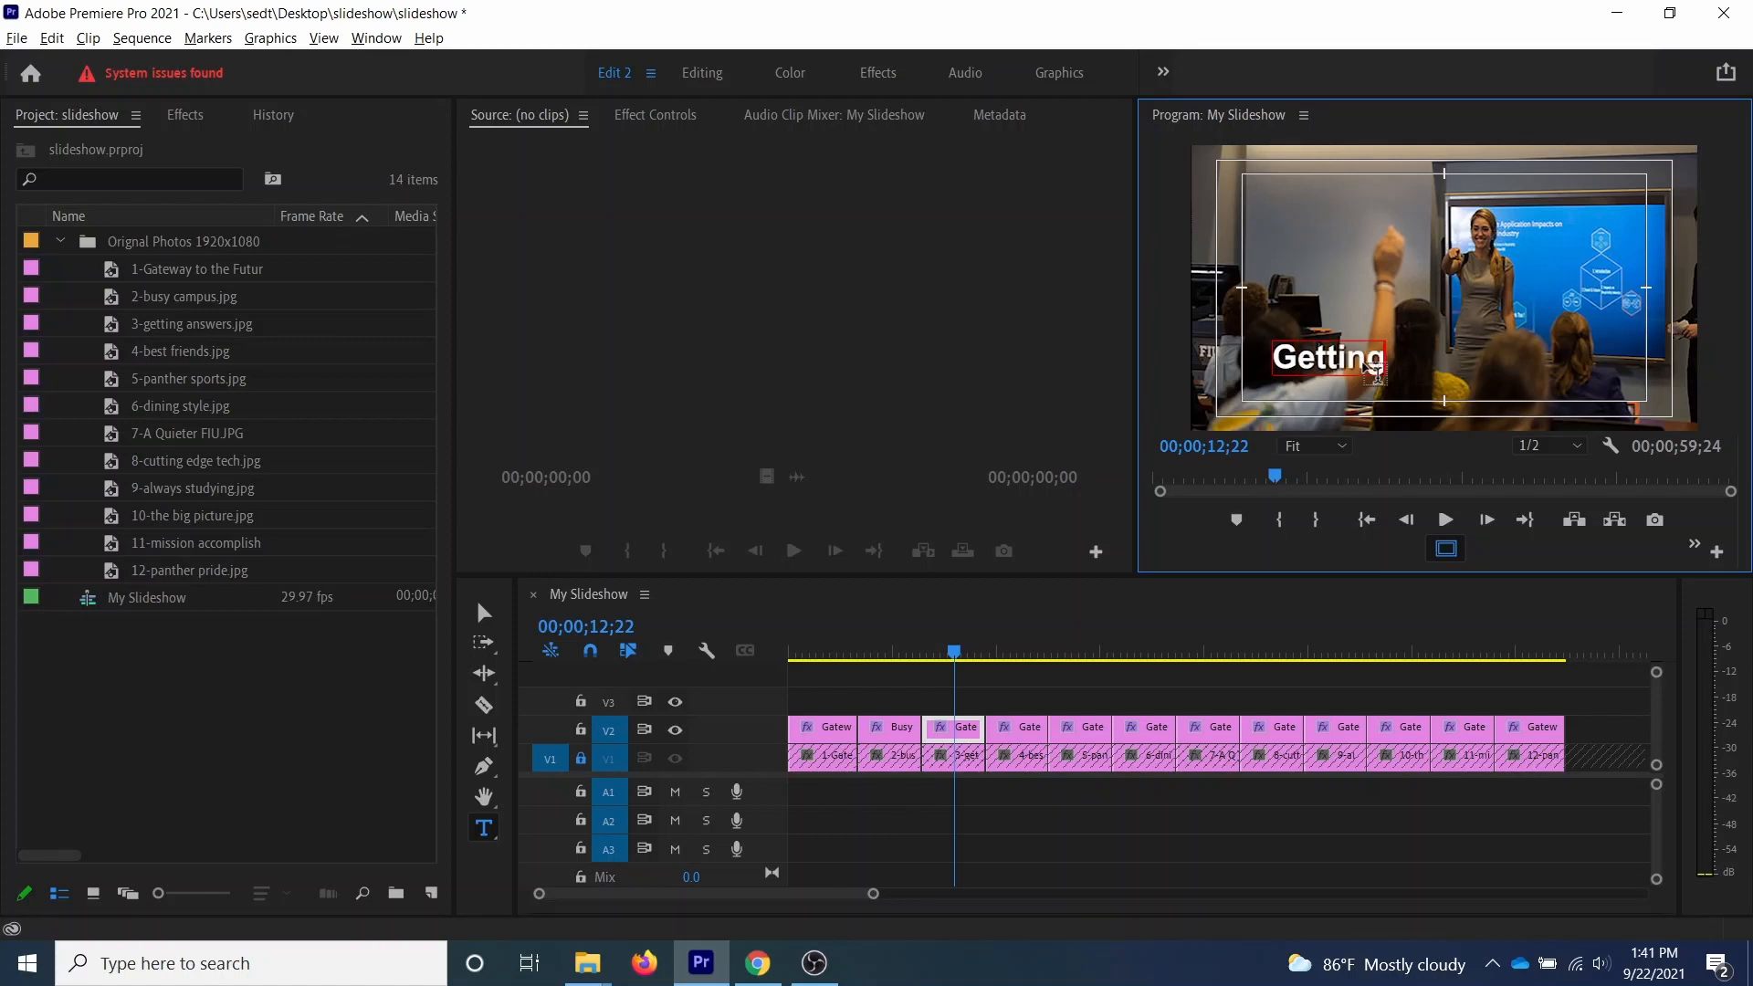
pyautogui.write(' n')
pyautogui.press('BackSpace')
pyautogui.write('Answer')
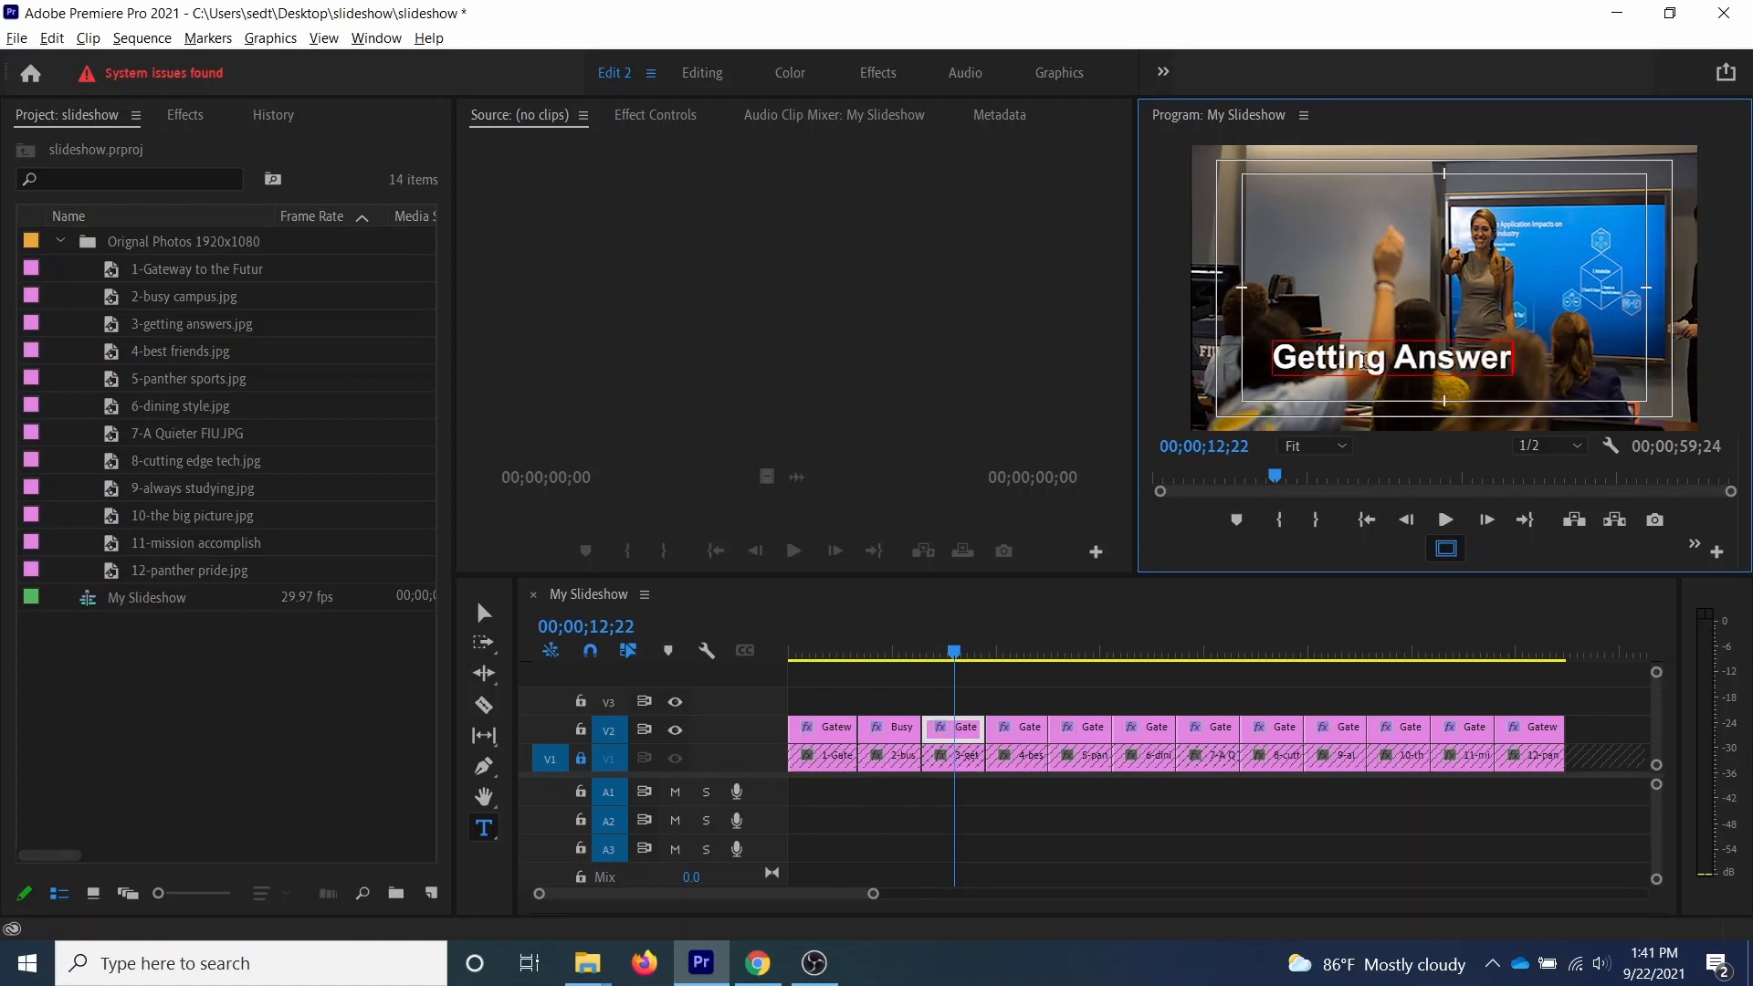
pyautogui.write('s')
pyautogui.click(484, 611)
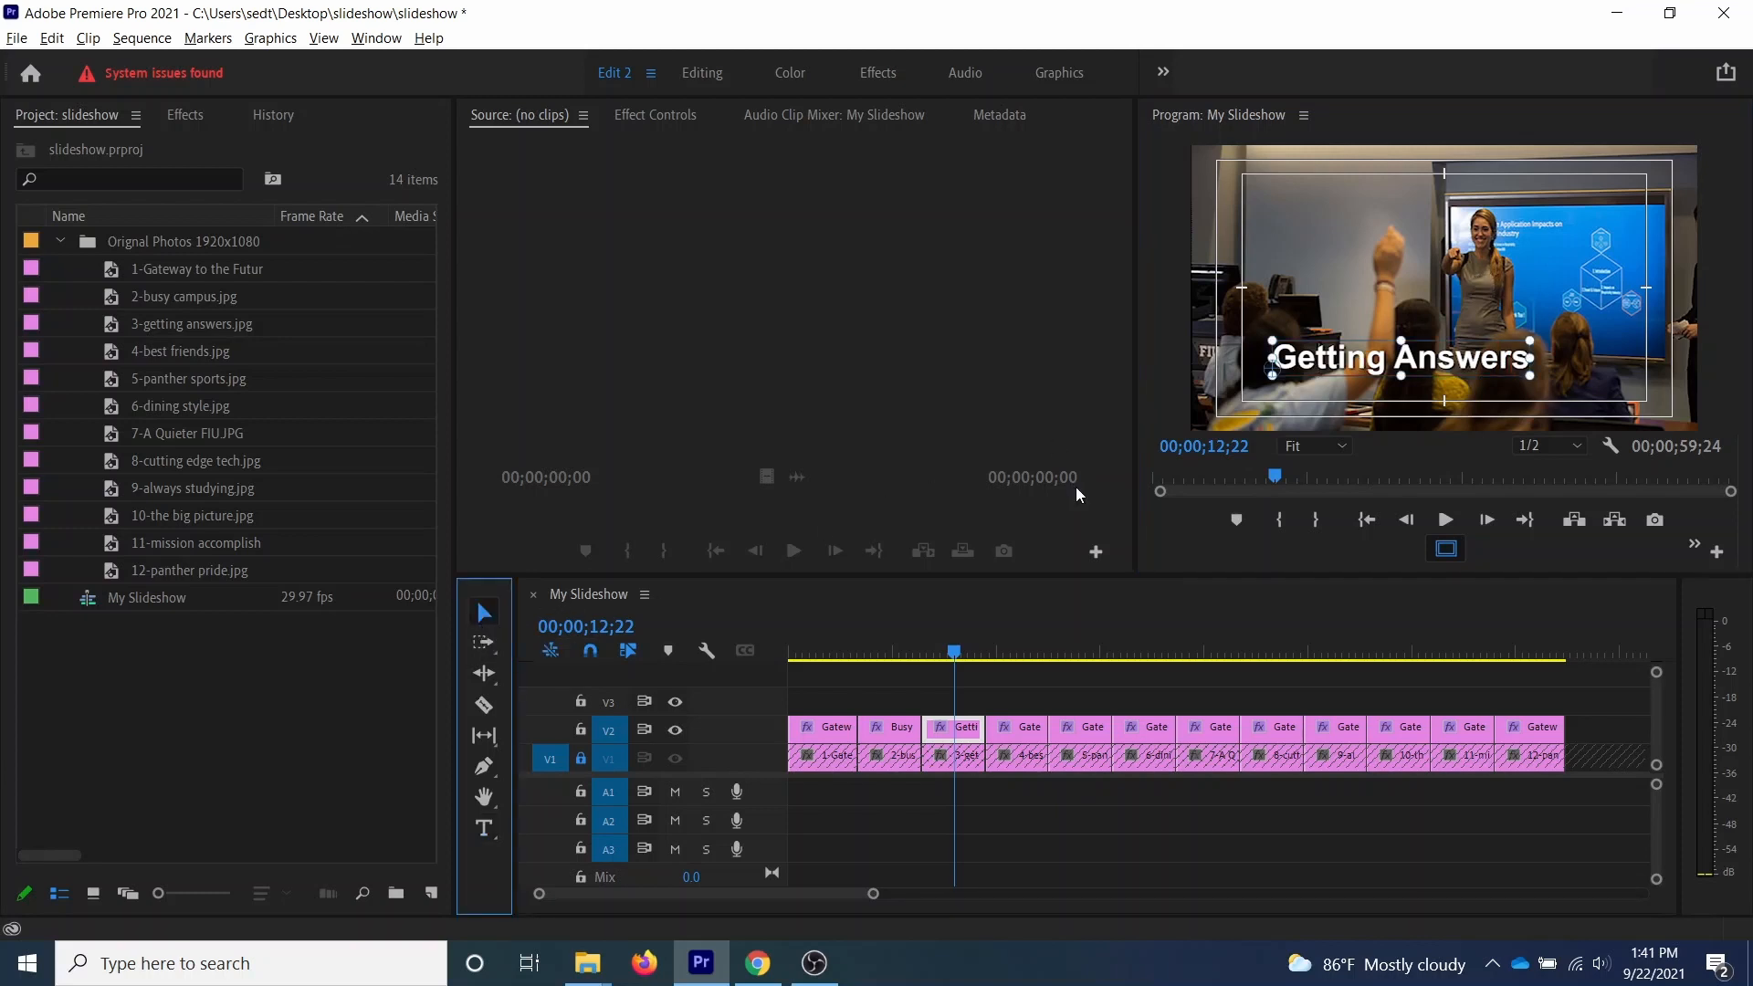
pyautogui.moveTo(1457, 353); pyautogui.dragTo(1519, 359)
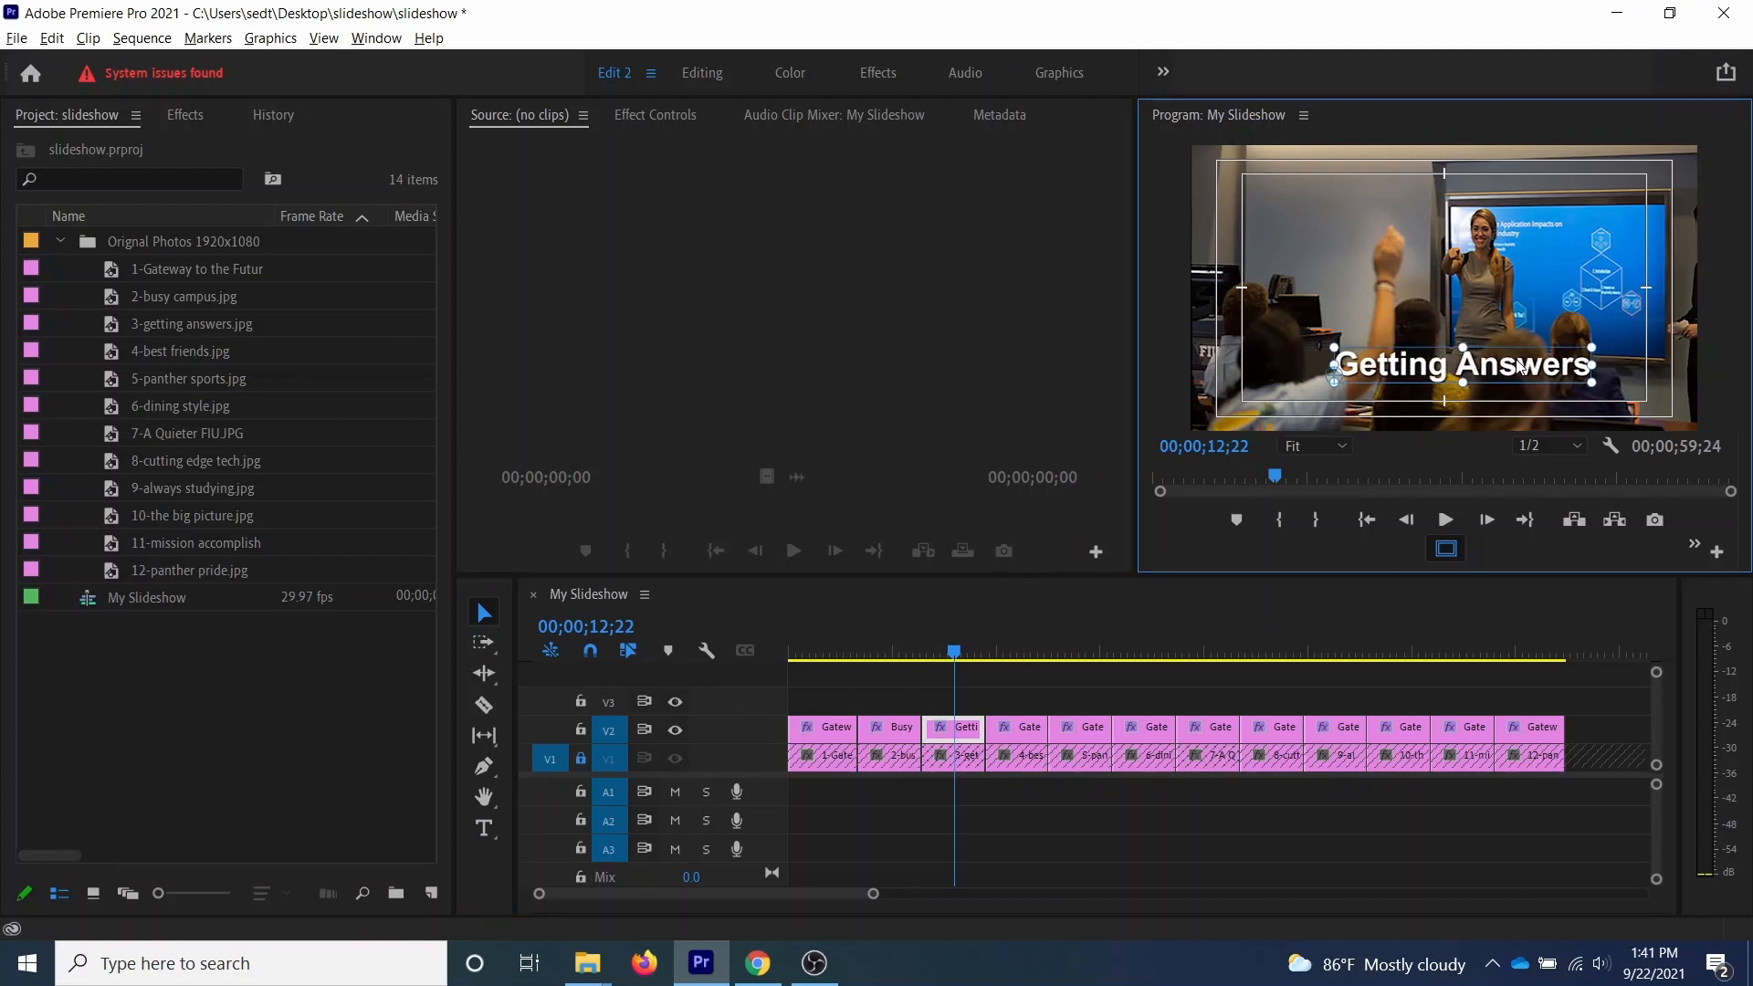
# Change the title over the fourth photo to "Best Friends" and shift it to be roughly centred near the photo's lower edge.
pyautogui.click(1017, 641)
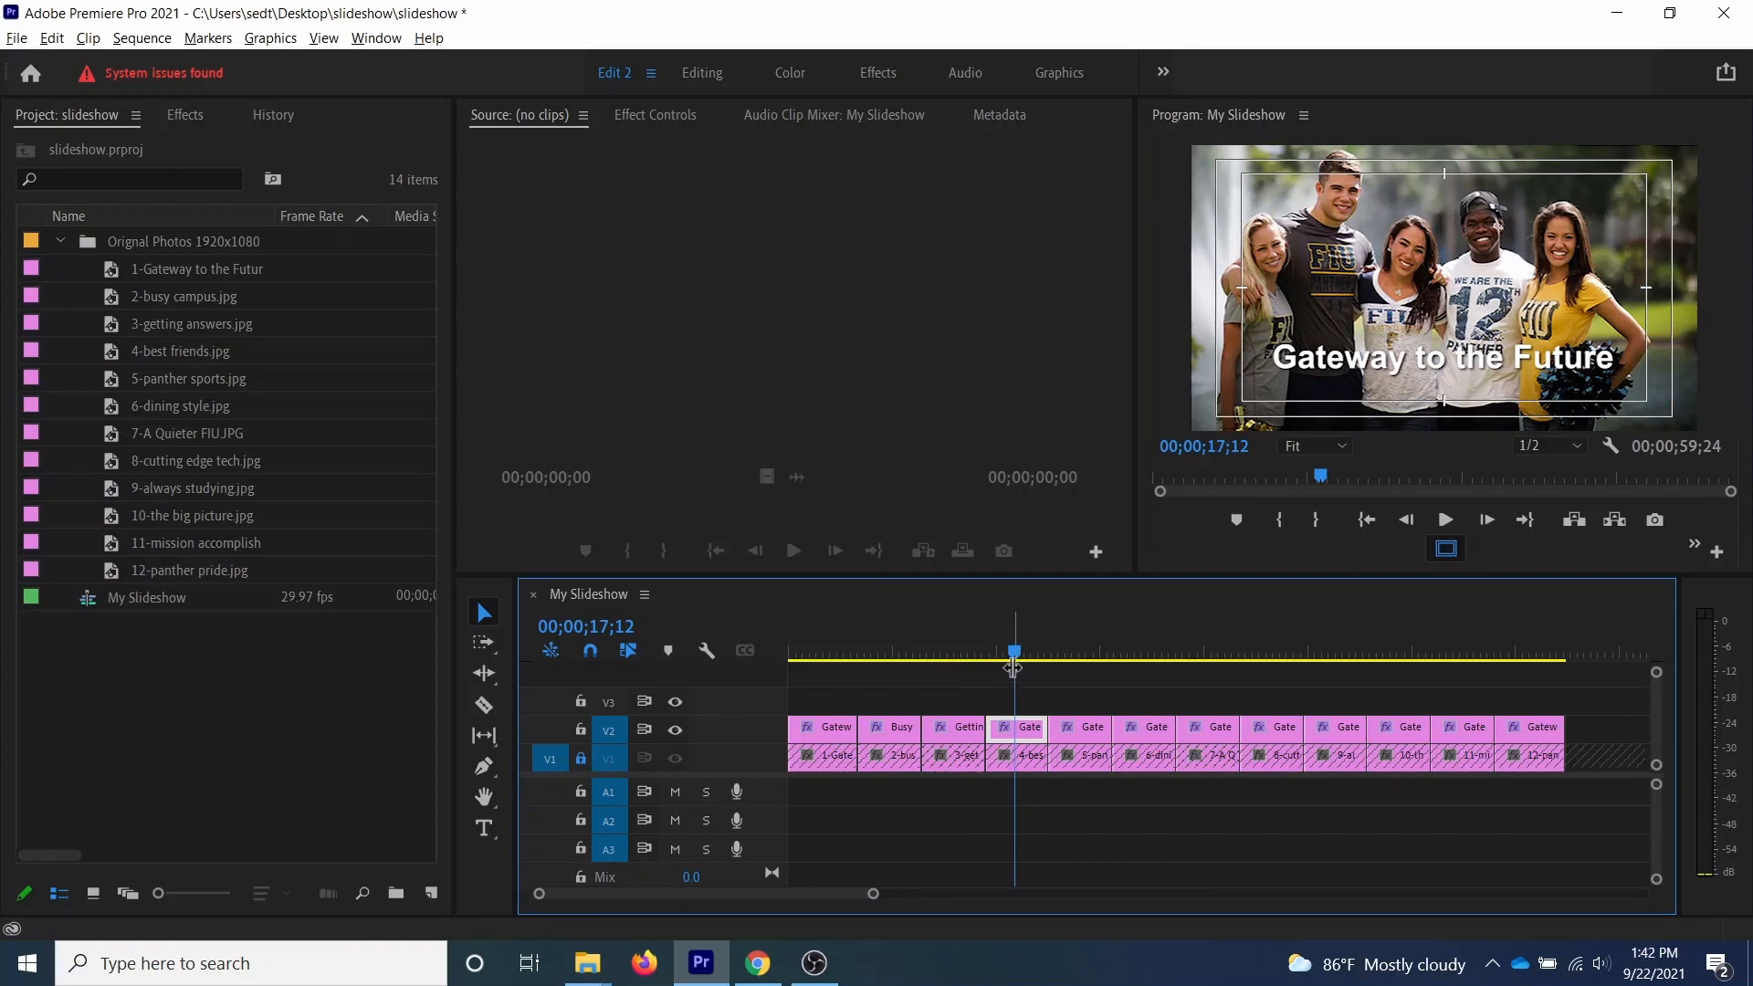
pyautogui.doubleClick(1337, 373)
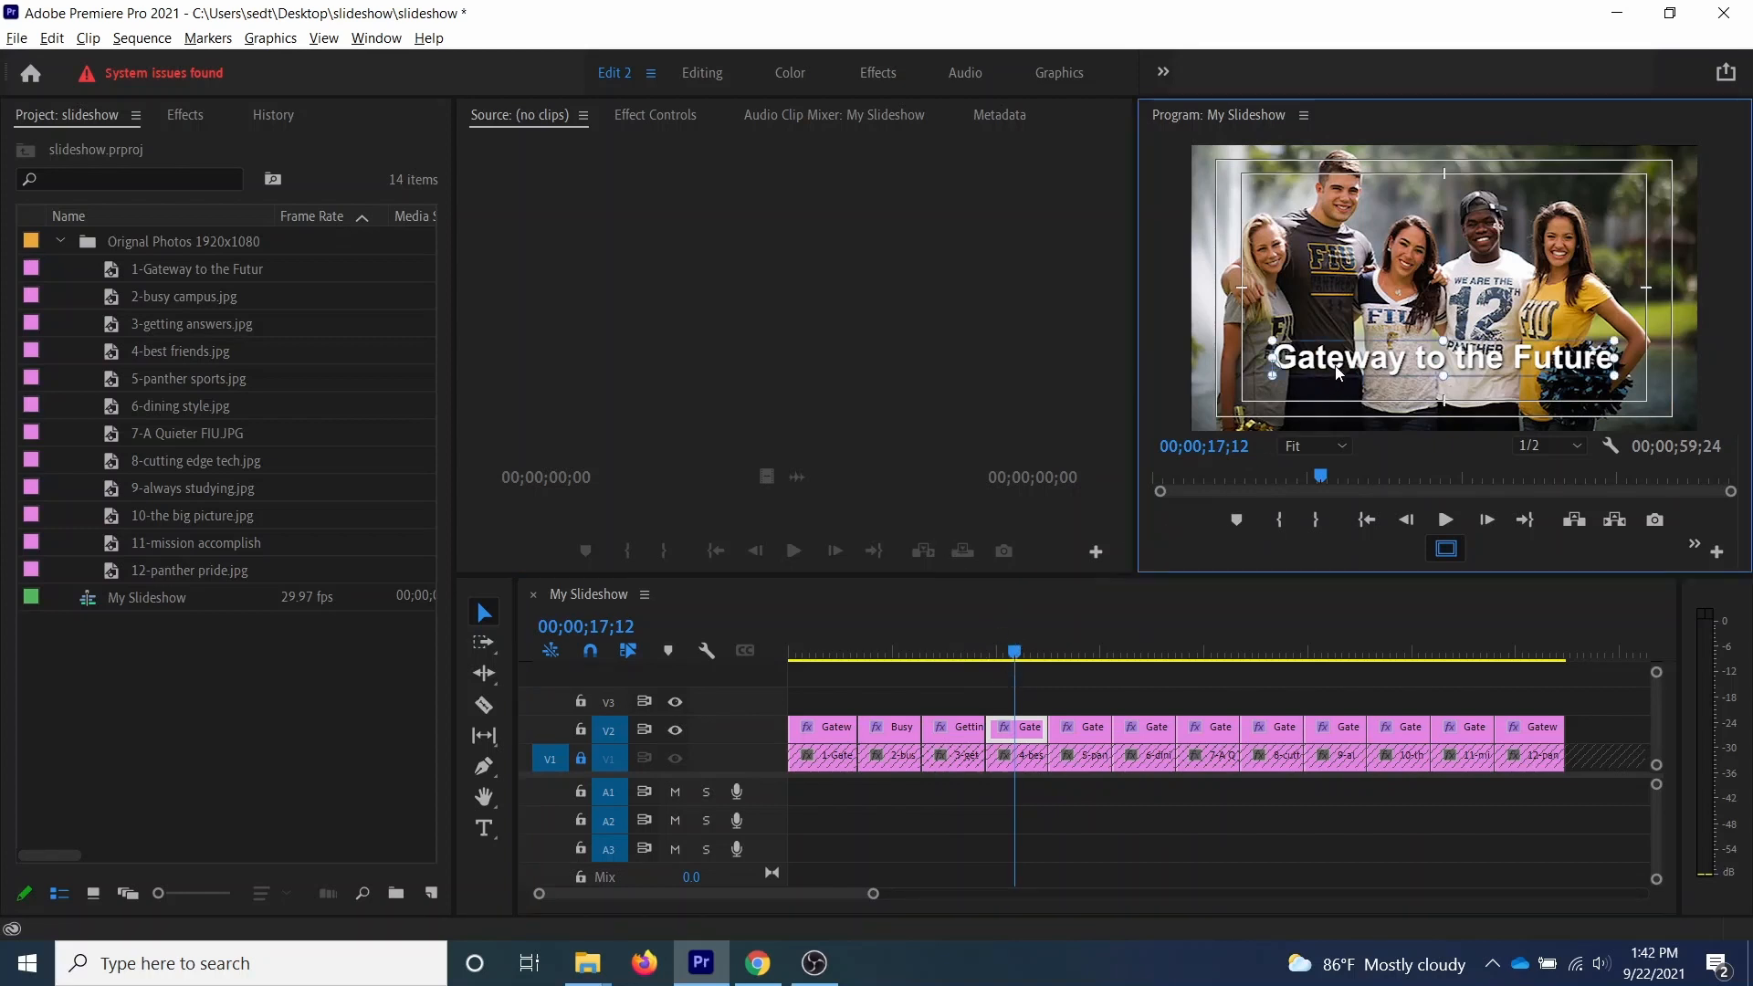
pyautogui.write('Bes Friends')
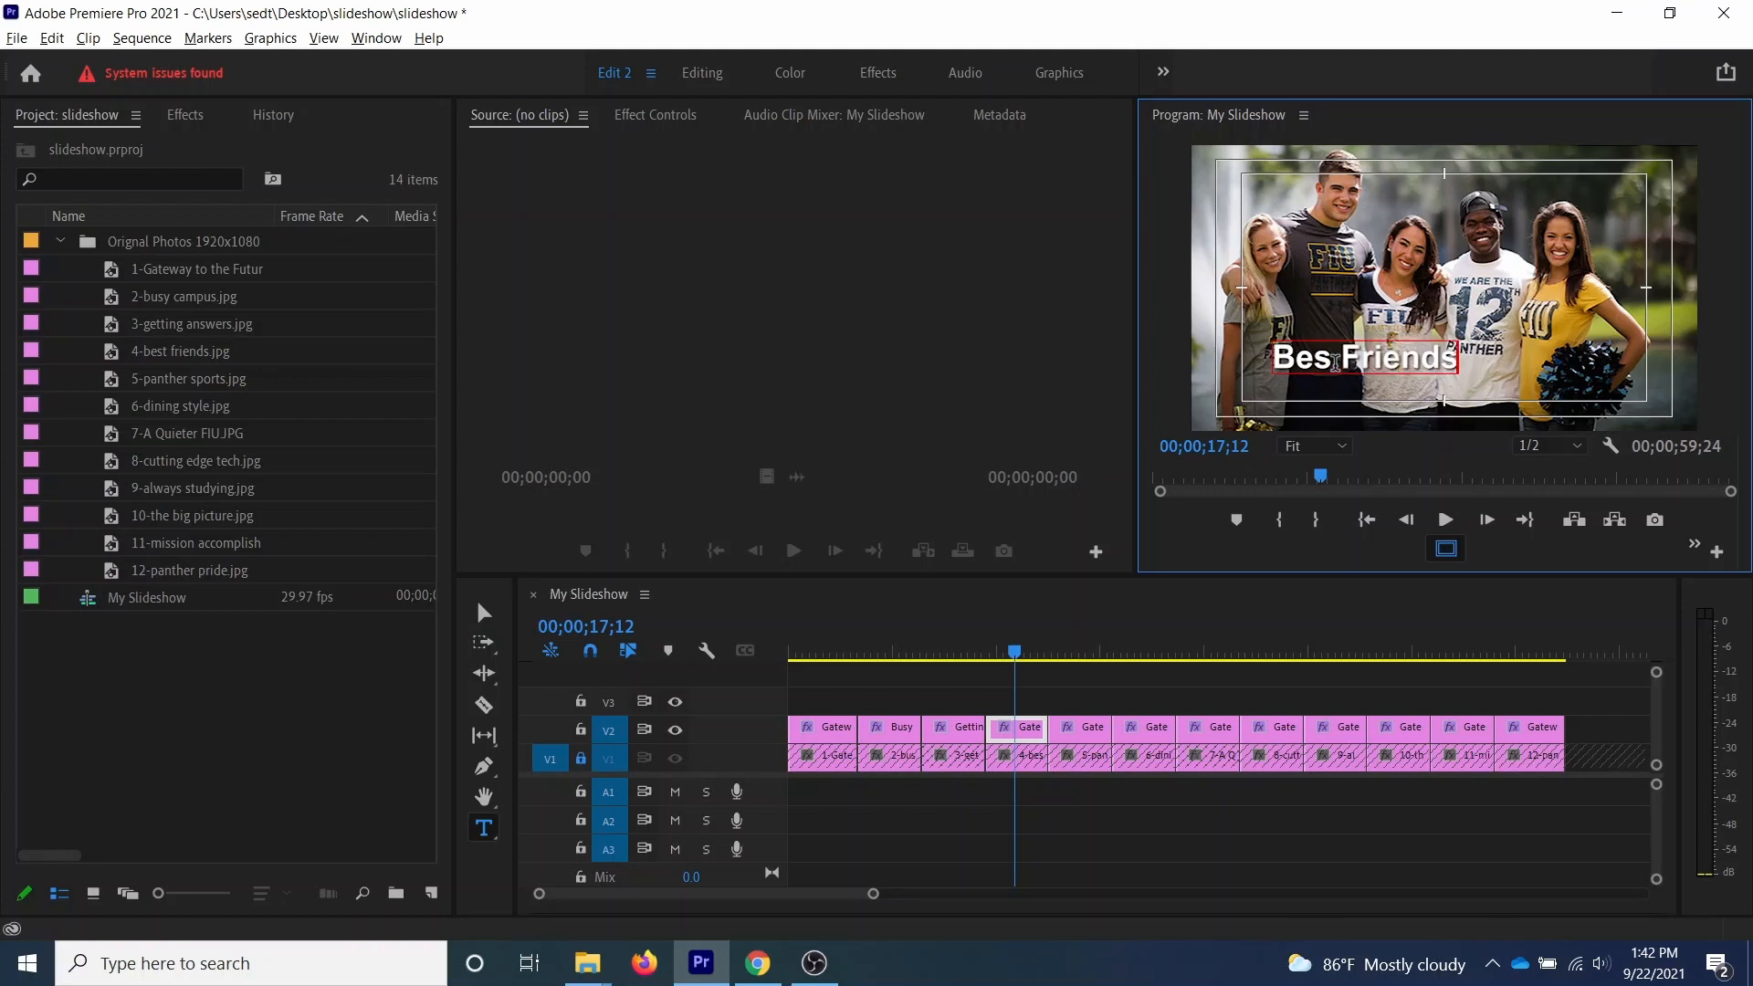
pyautogui.click(1333, 363)
pyautogui.write('t')
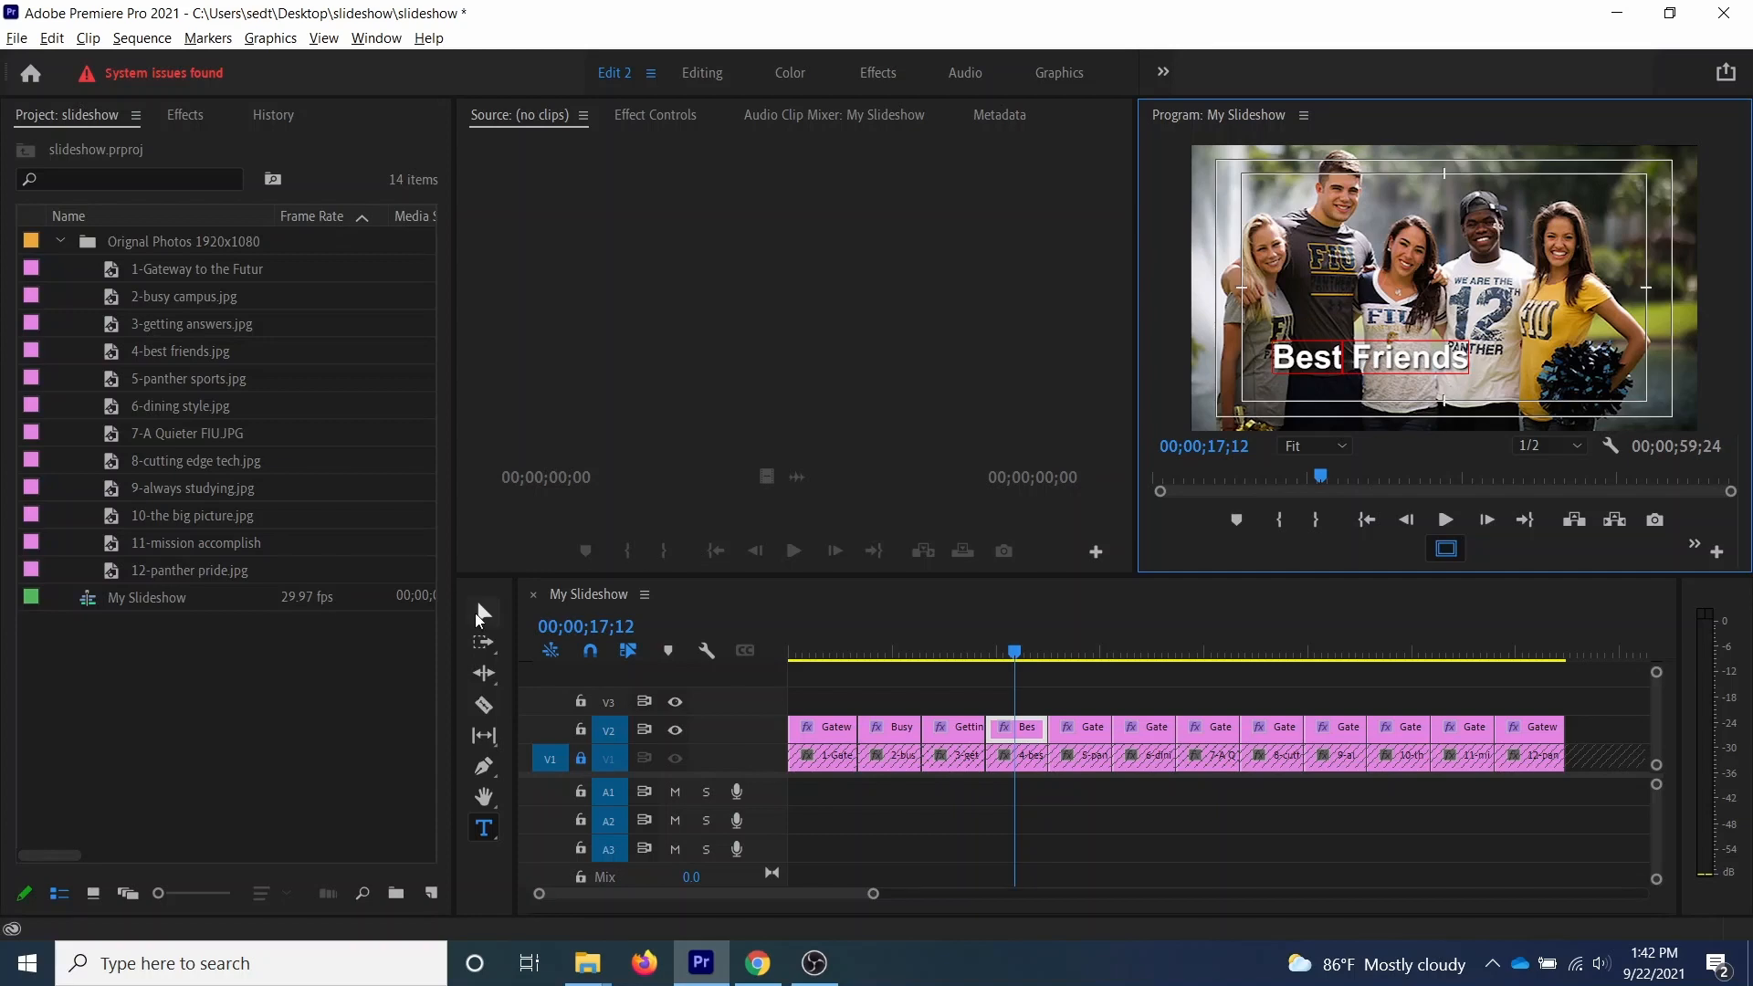
pyautogui.click(484, 613)
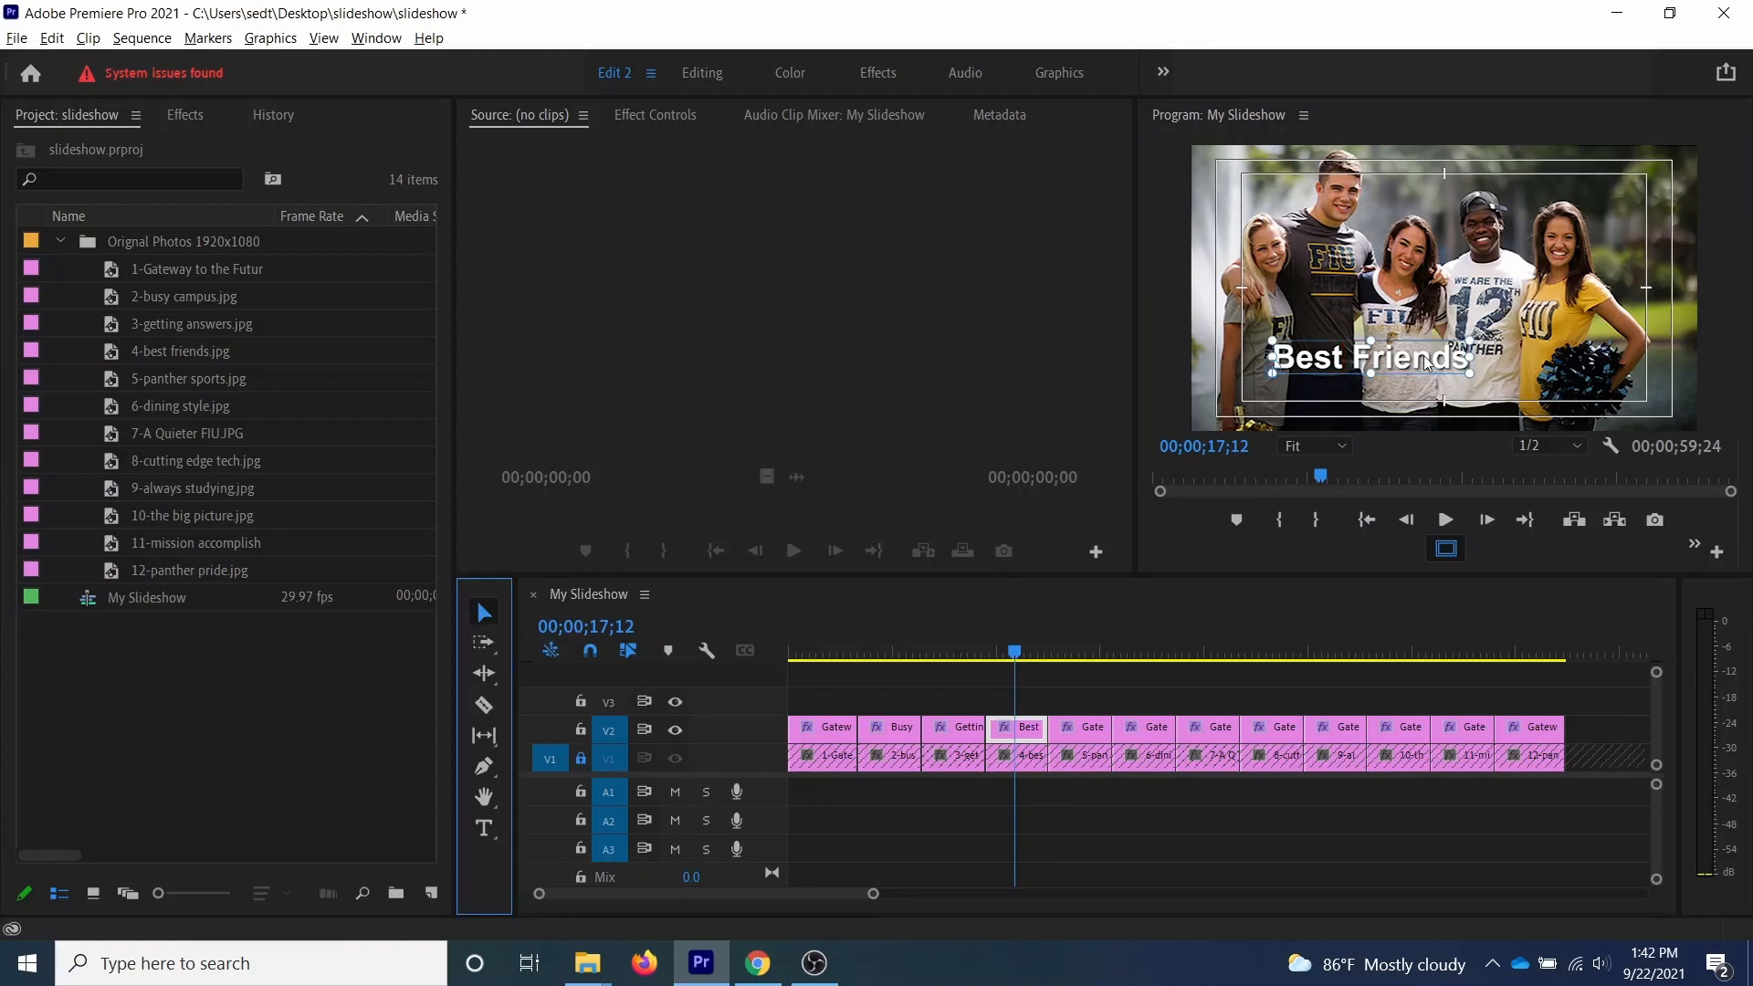
pyautogui.rightClick(1423, 355)
pyautogui.rightClick(1339, 356)
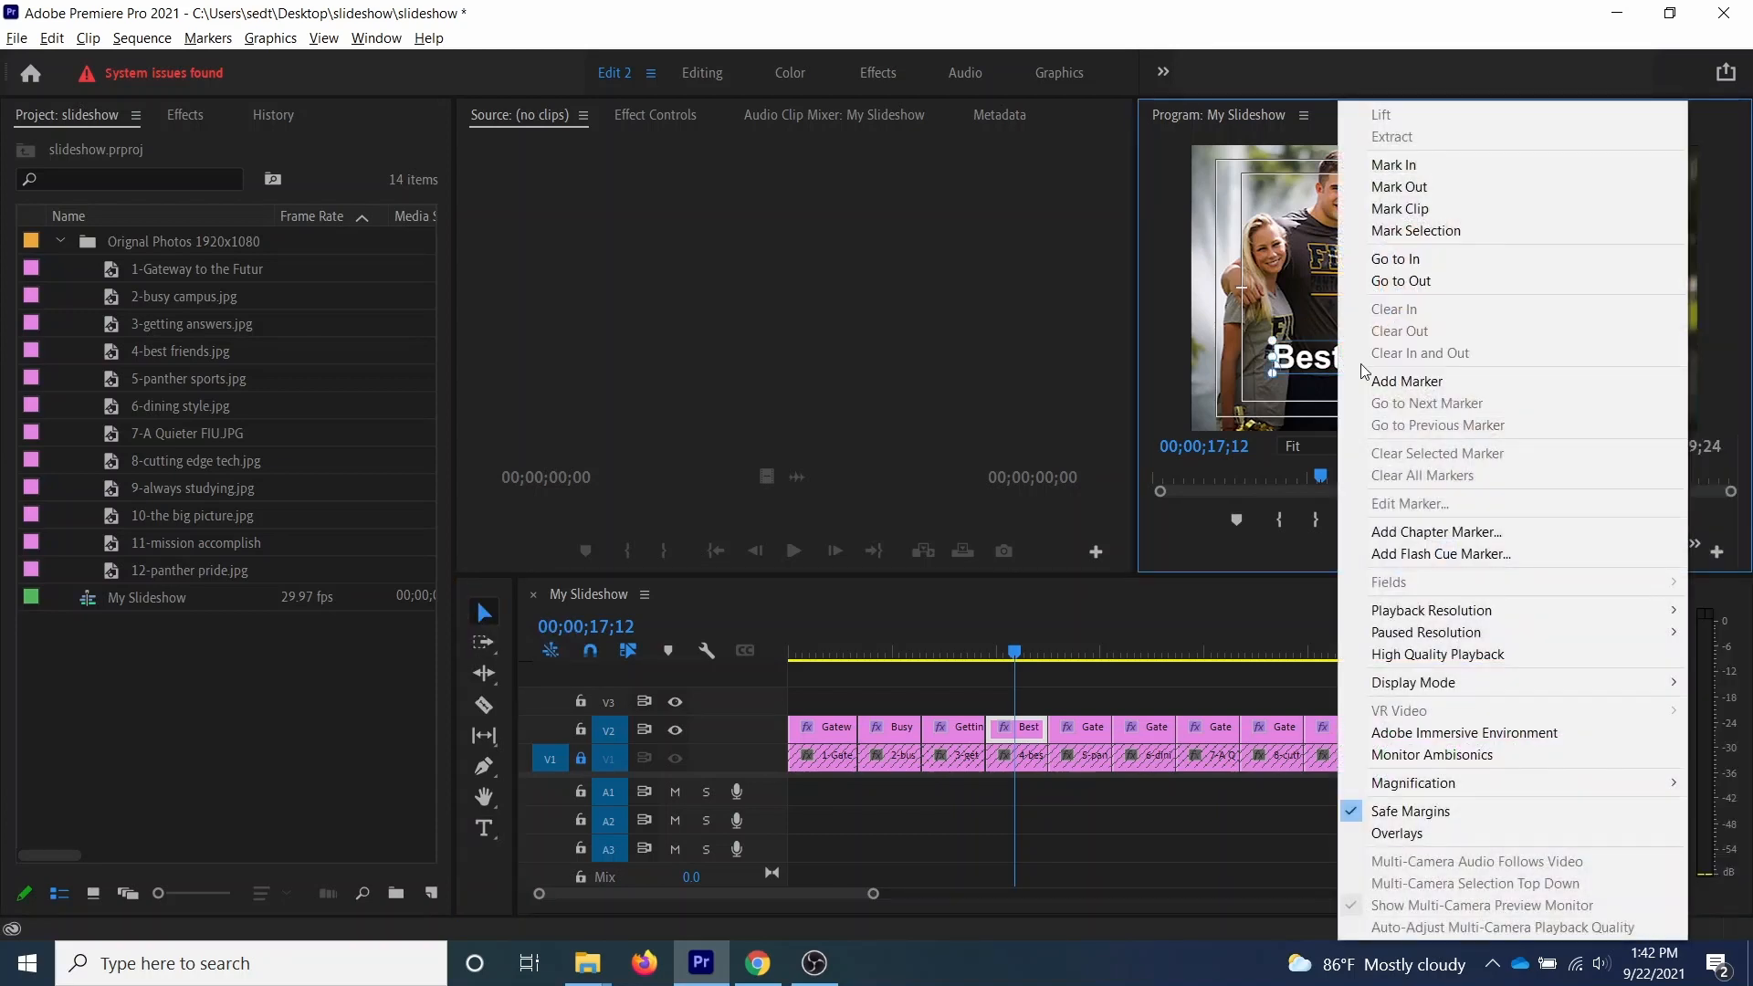
pyautogui.click(1201, 359)
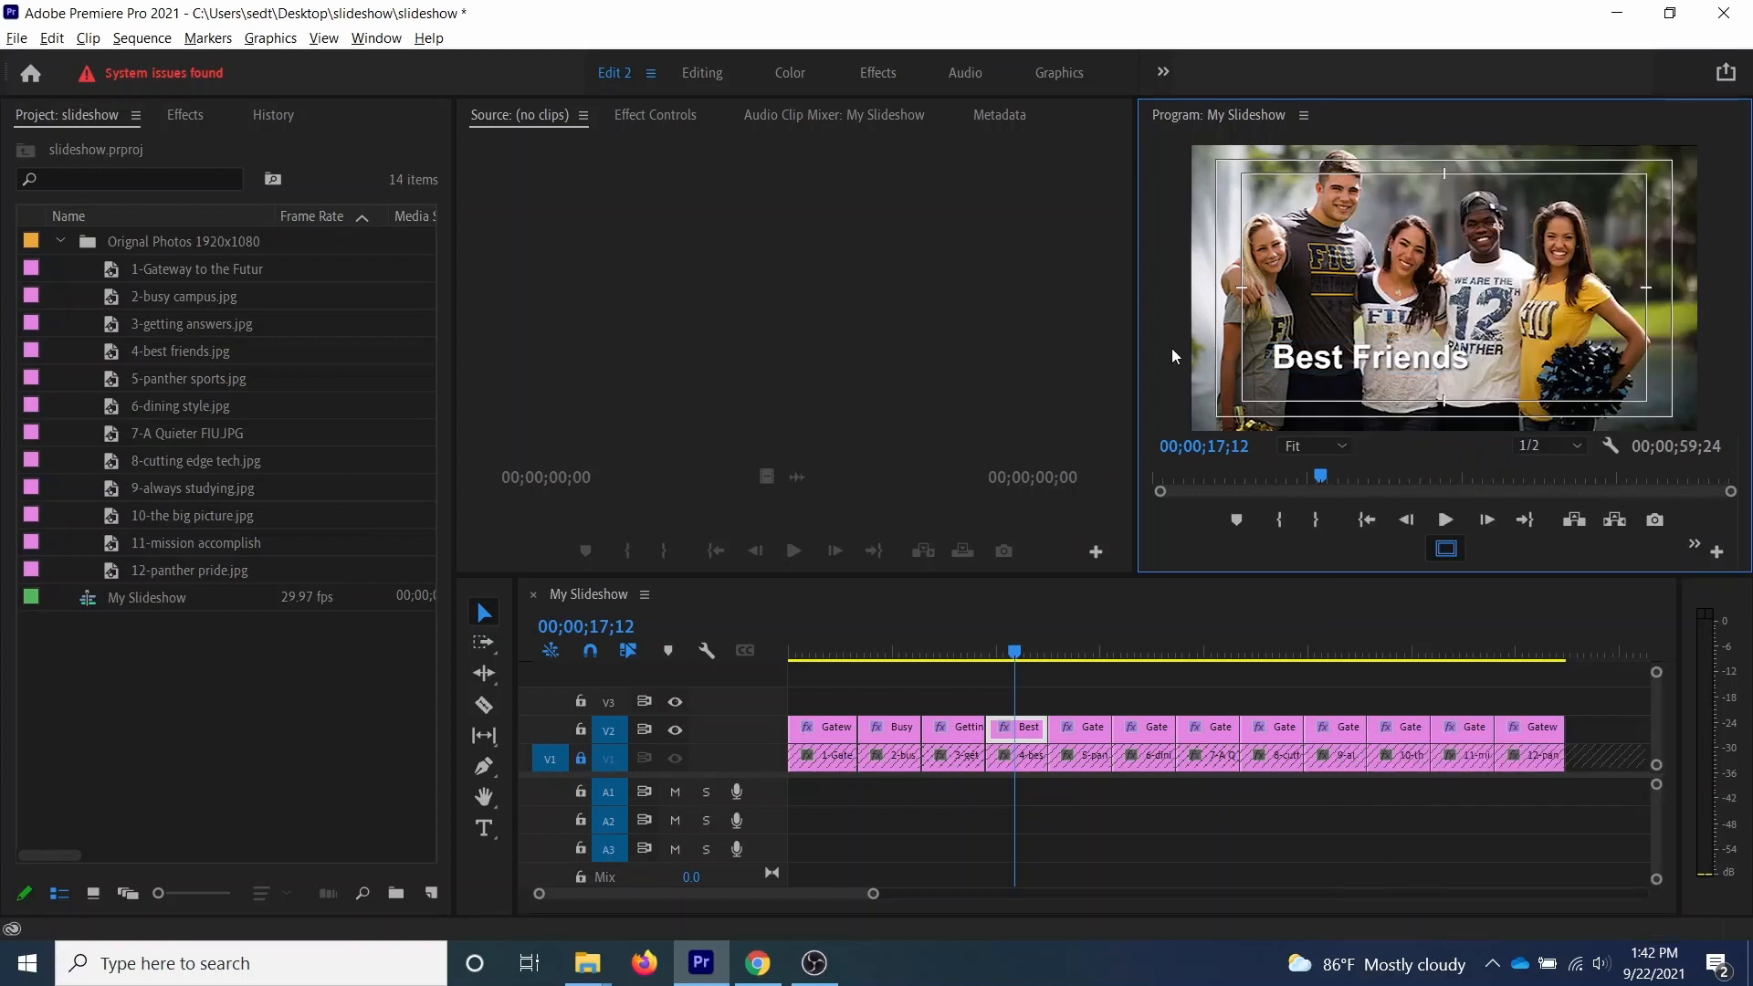
pyautogui.moveTo(1301, 363); pyautogui.dragTo(1396, 372)
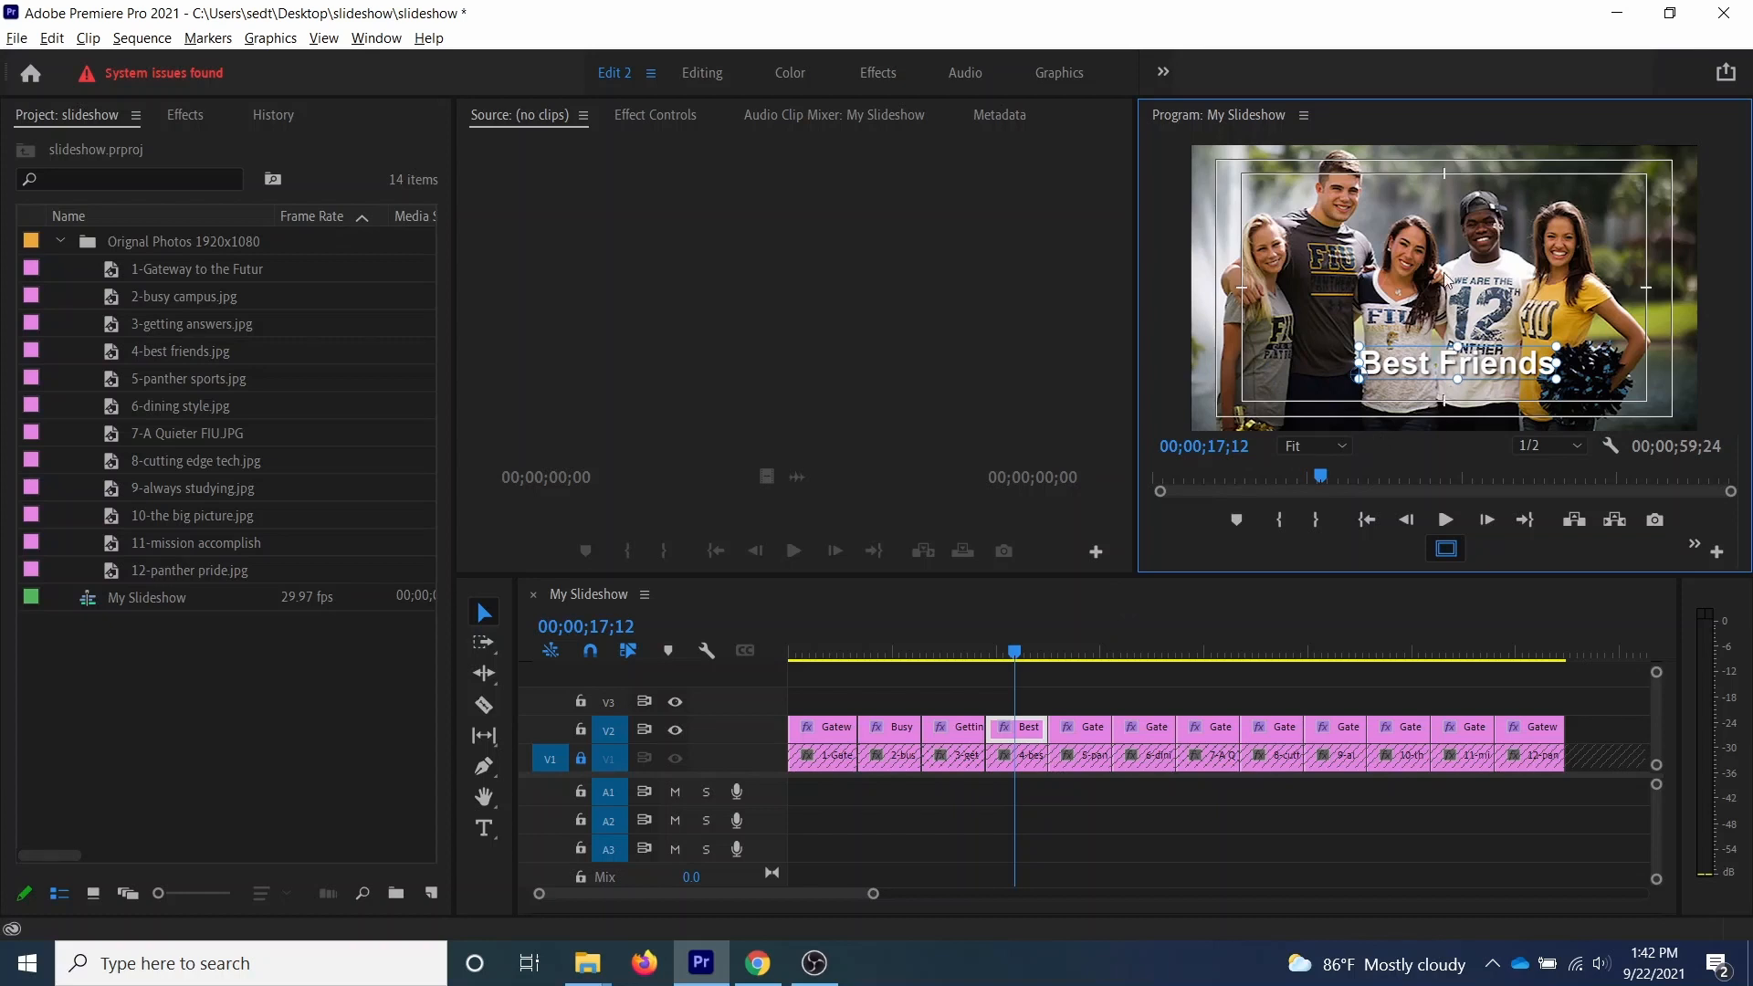
# Change the title over the stadium photo to "Panther Sports" and move it to the centre of the sky near the photo's upper edge.
pyautogui.click(1063, 639)
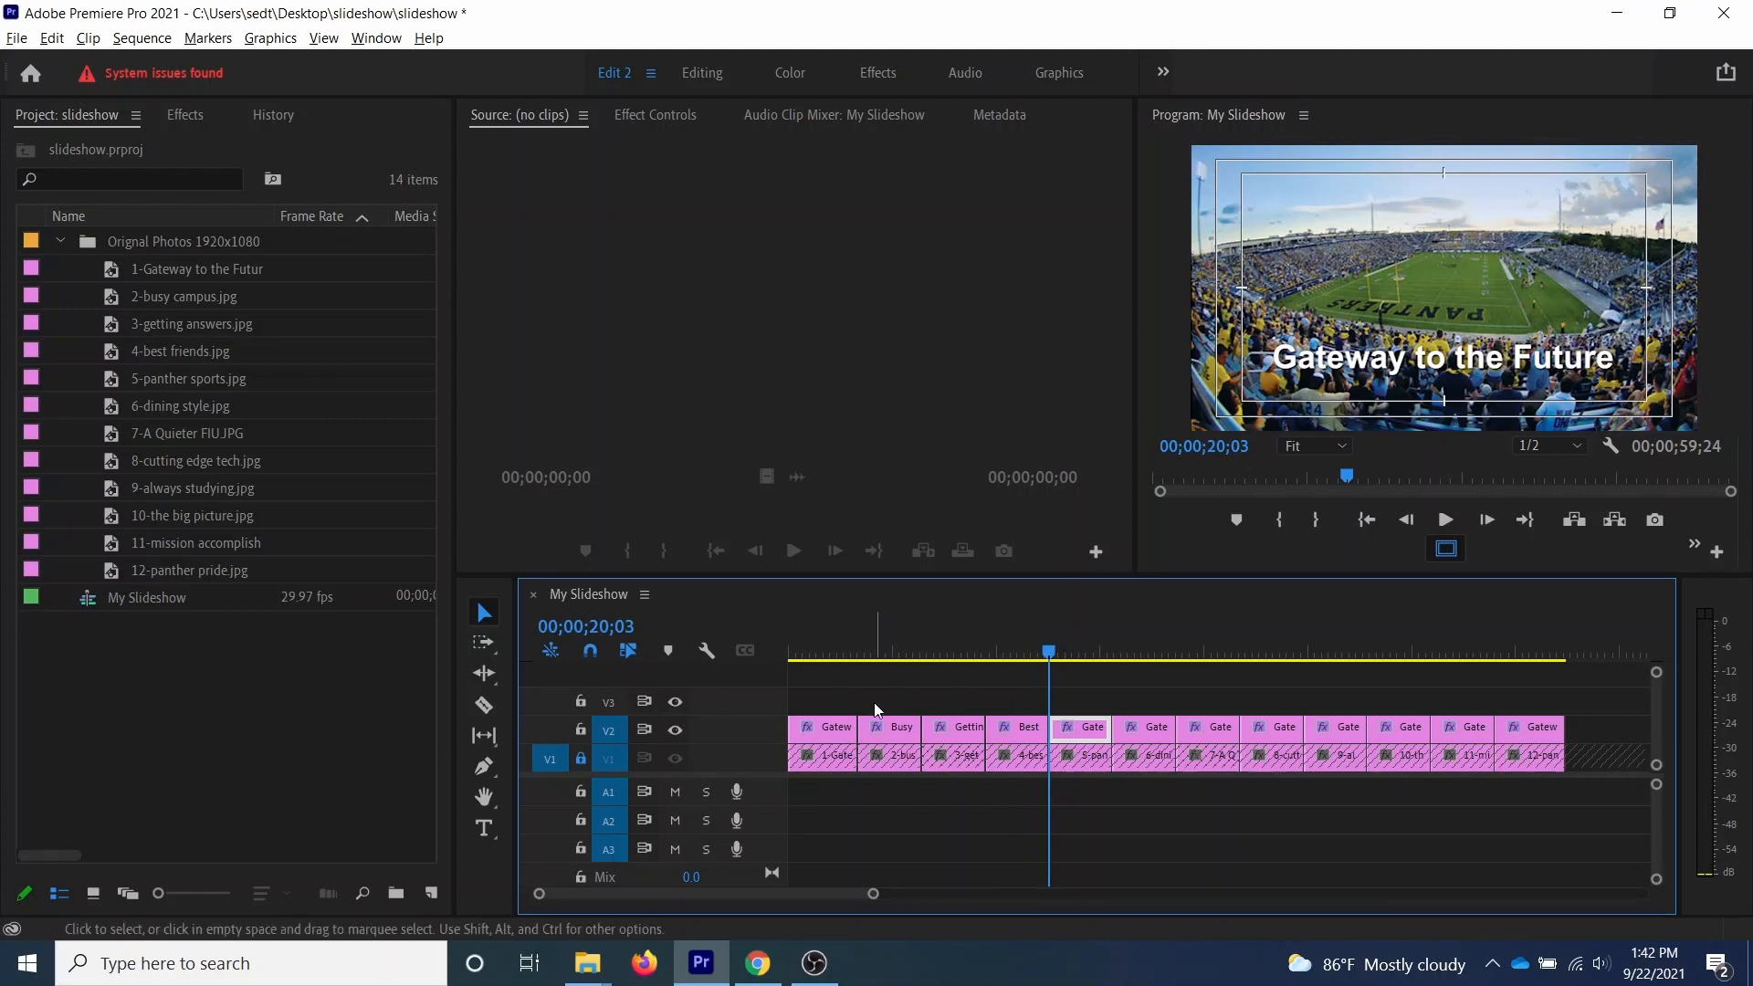
pyautogui.click(1371, 365)
pyautogui.doubleClick(1371, 365)
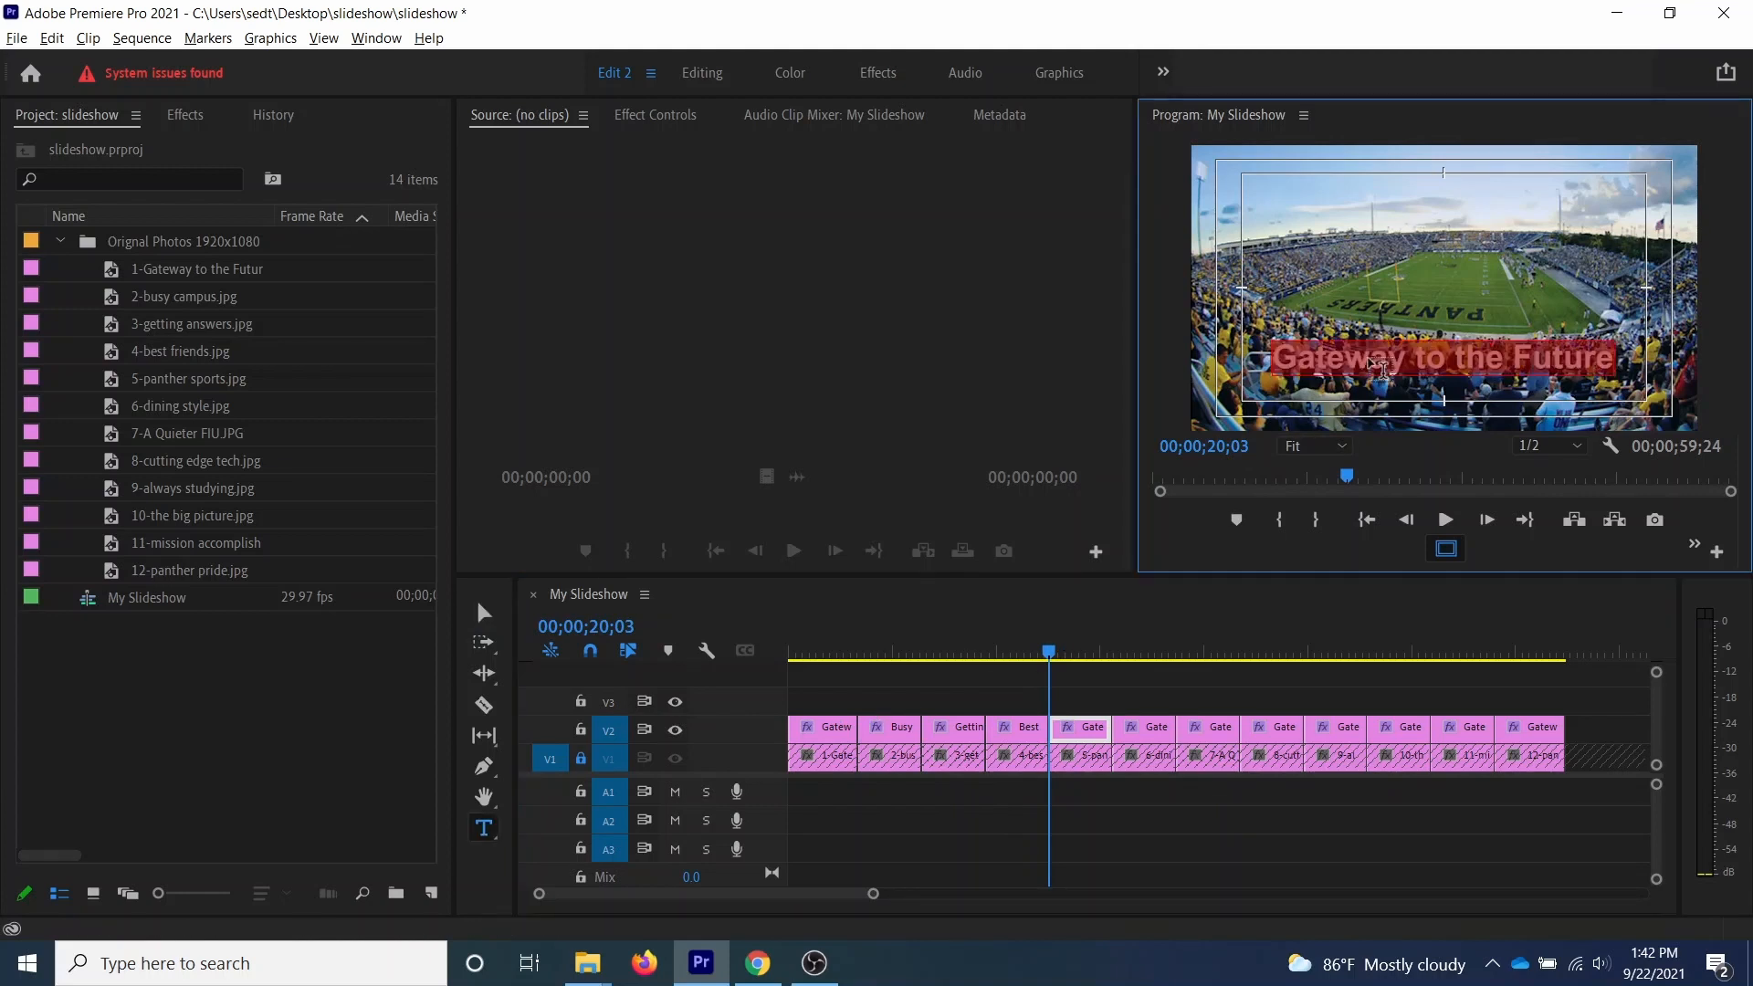
pyautogui.write('Pant')
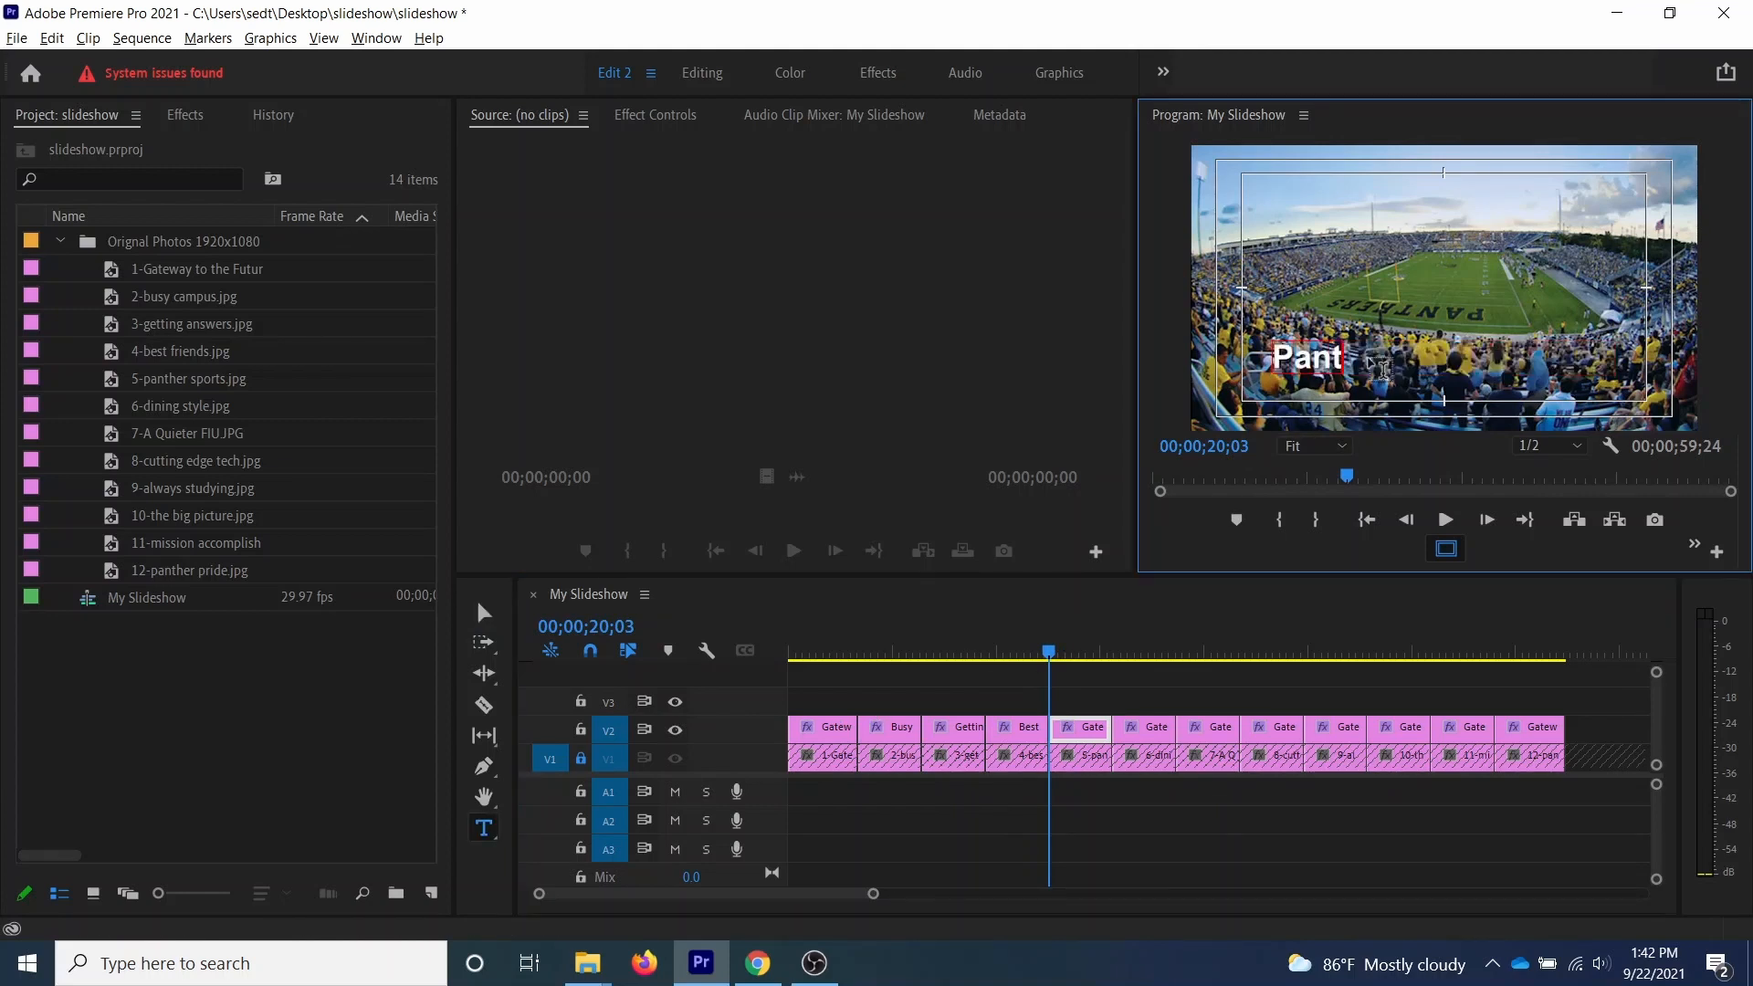
pyautogui.write('her Sports')
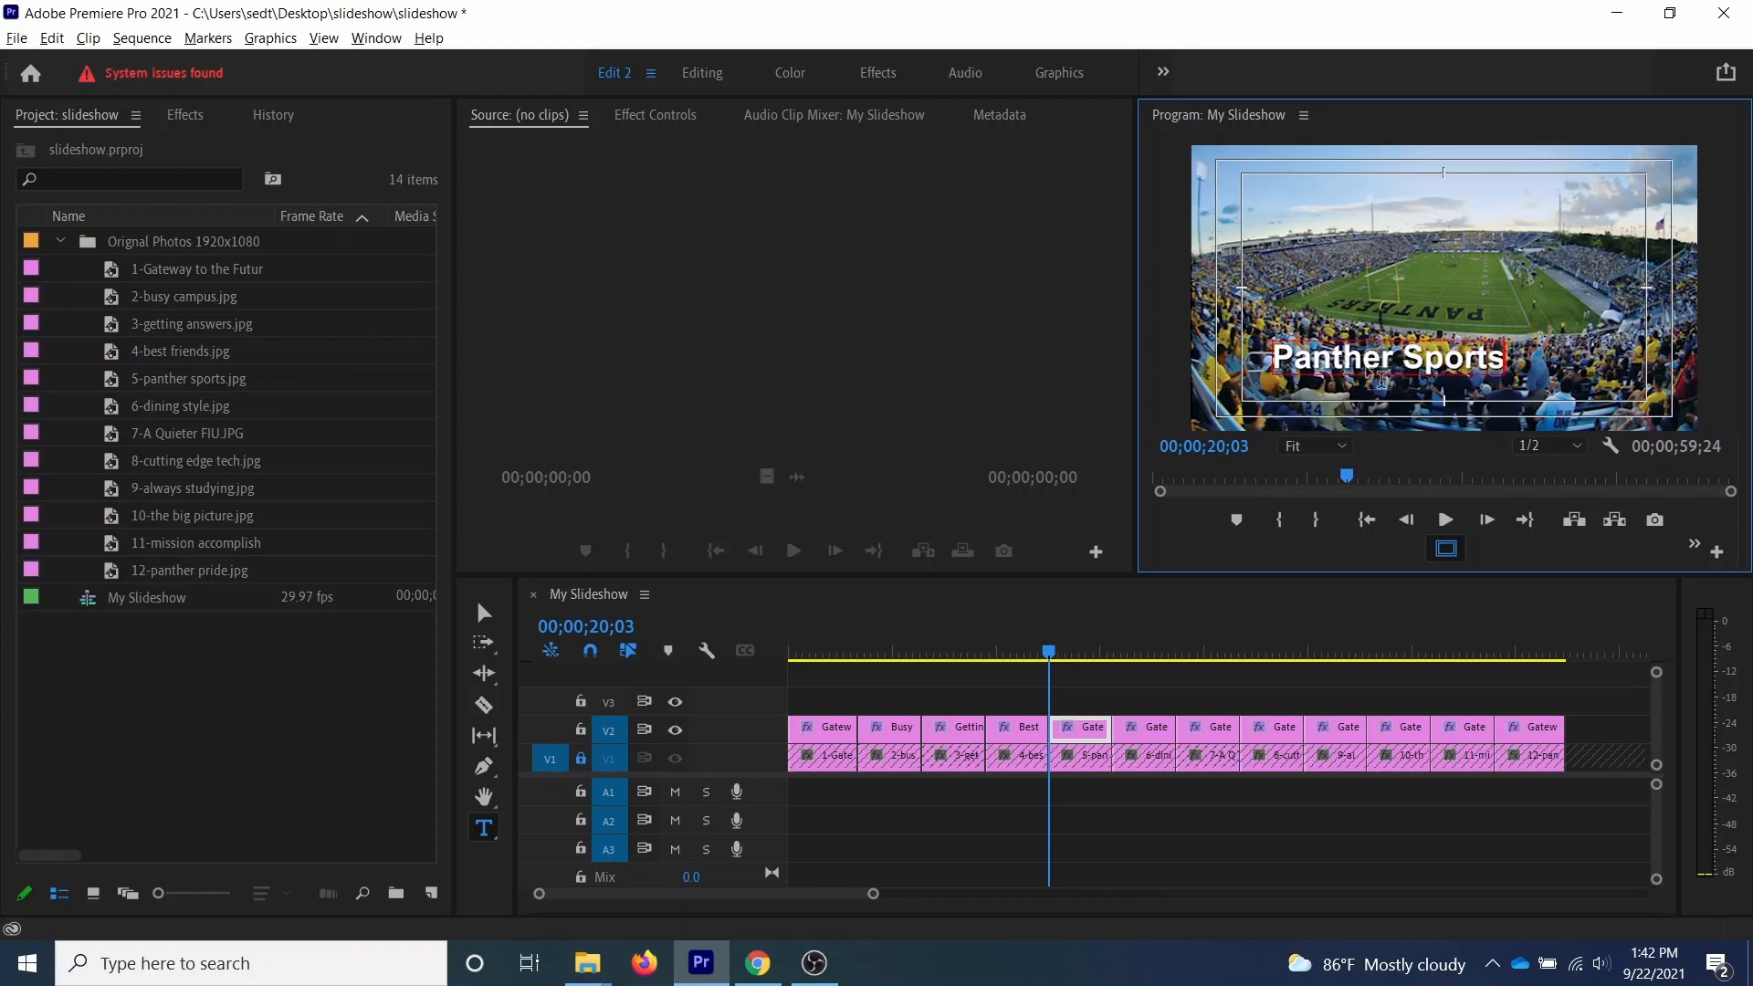
pyautogui.click(484, 613)
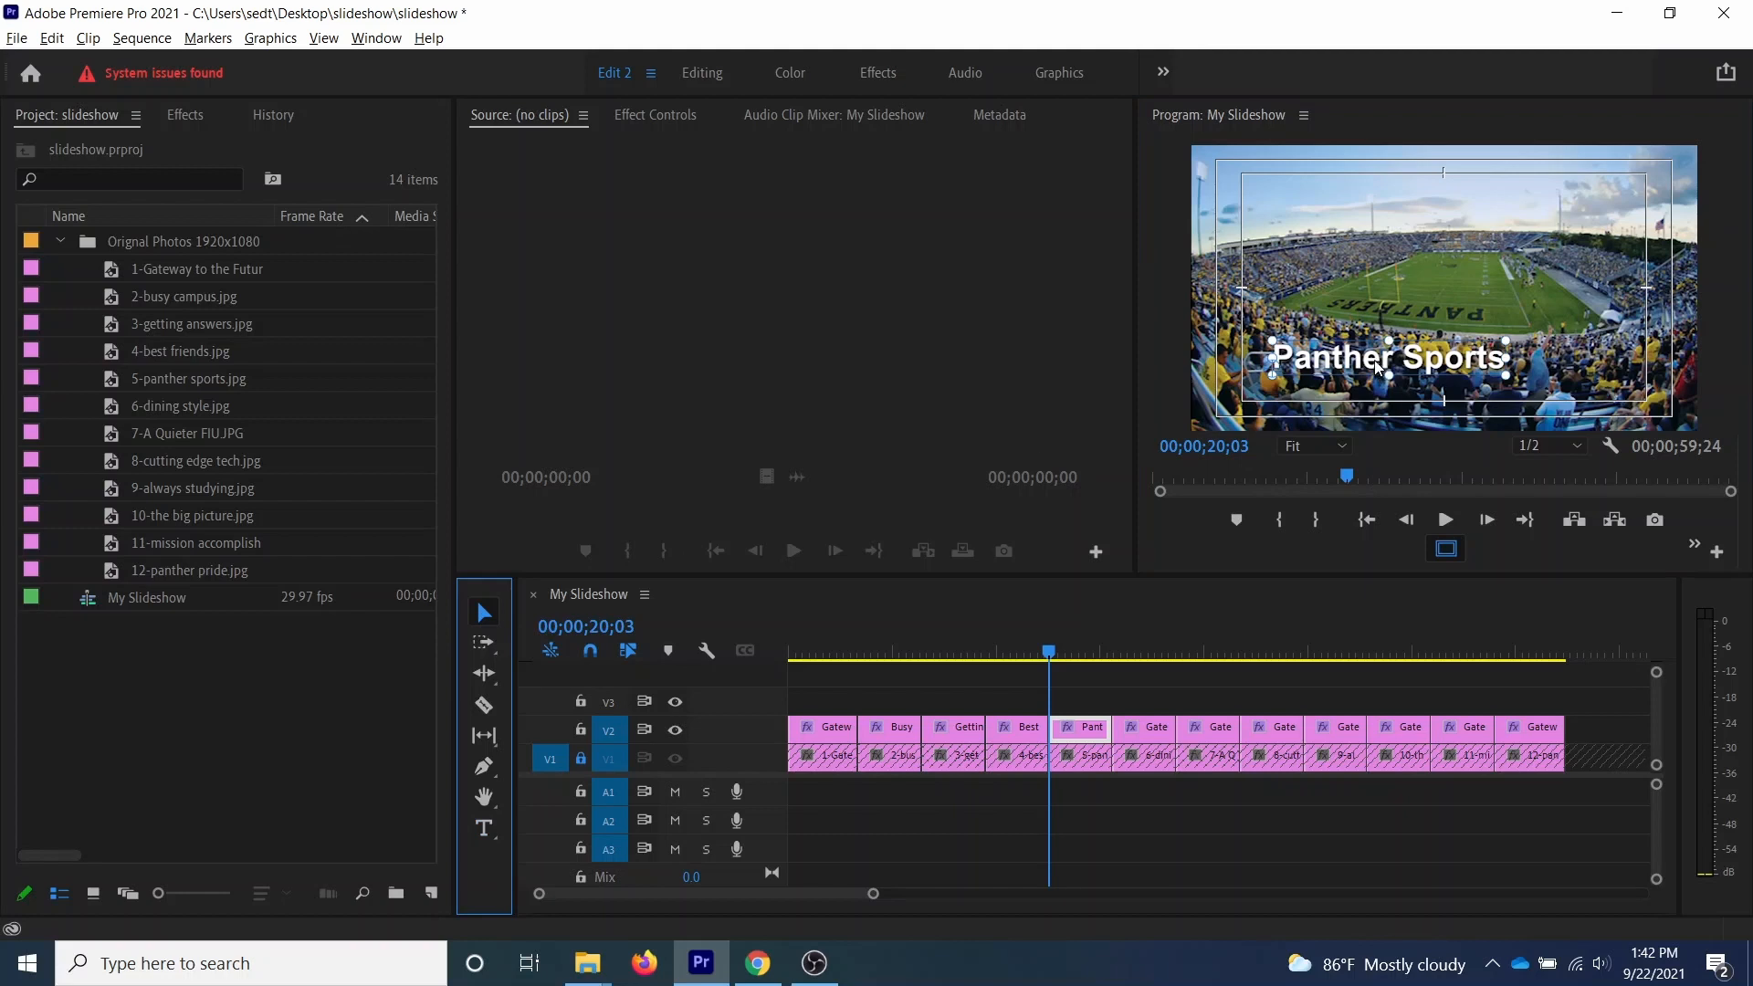
pyautogui.moveTo(1375, 362); pyautogui.dragTo(1439, 198)
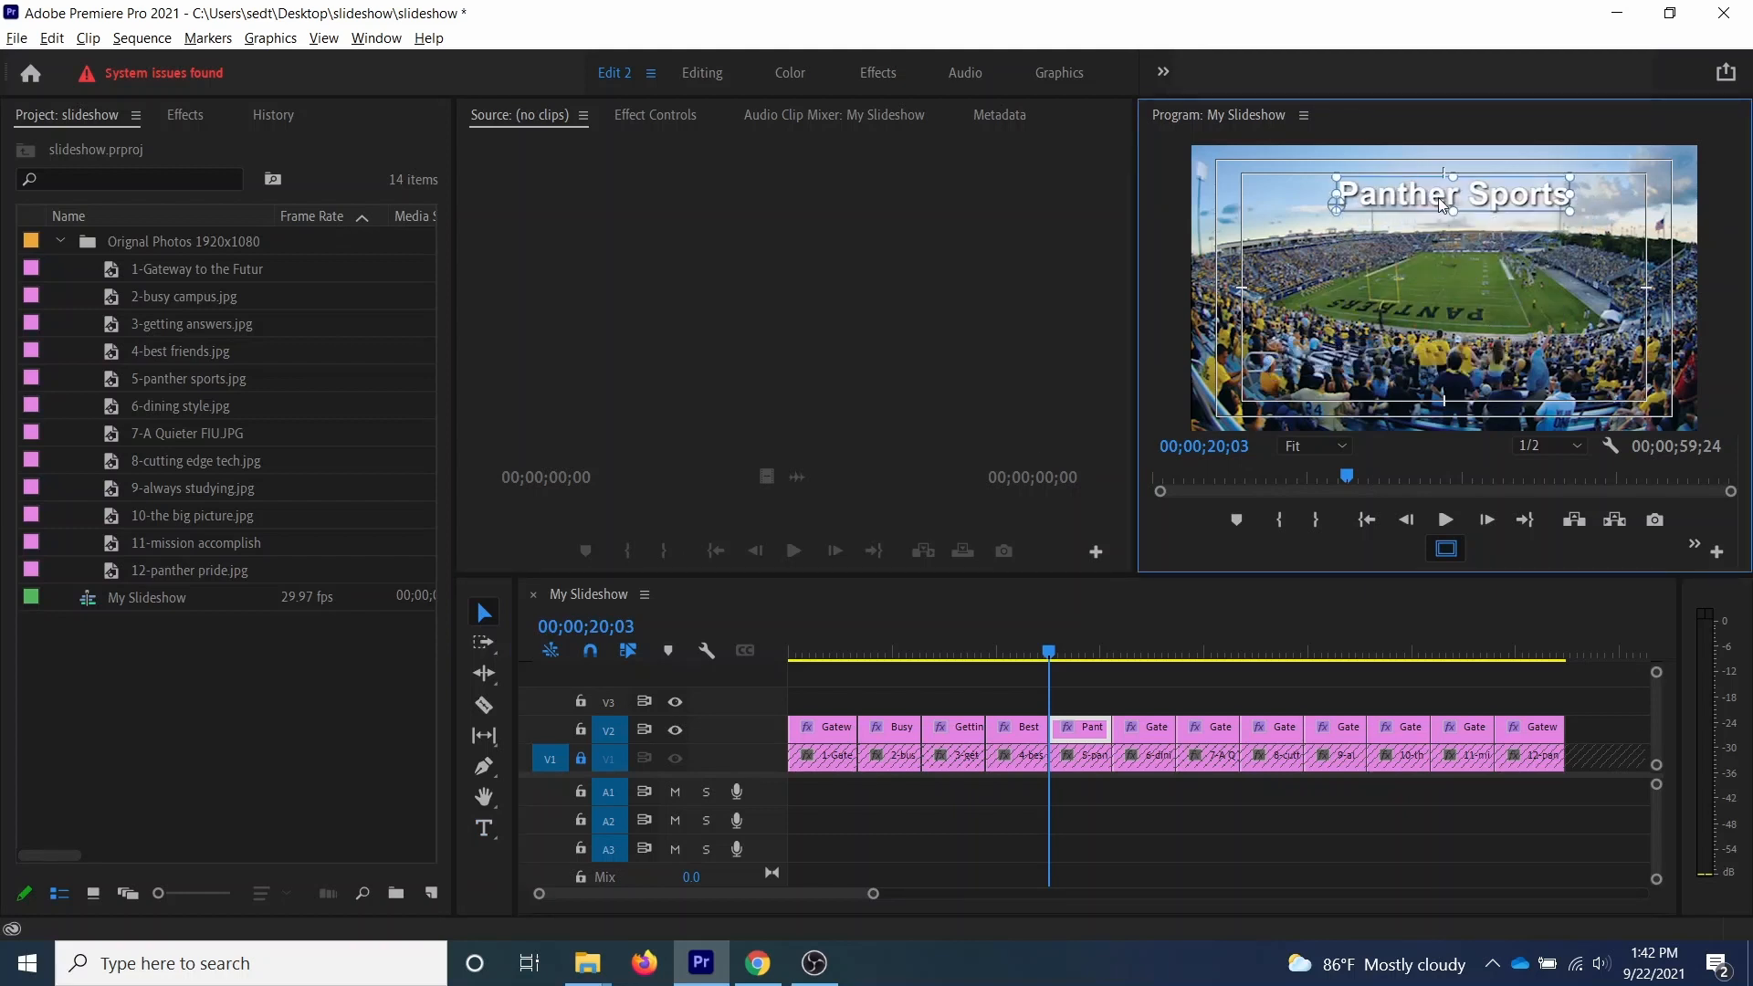
# Change the title over the dining room photo to "Dining" and move it onto the wall in the photo's upper half, near the centre.
pyautogui.click(1139, 627)
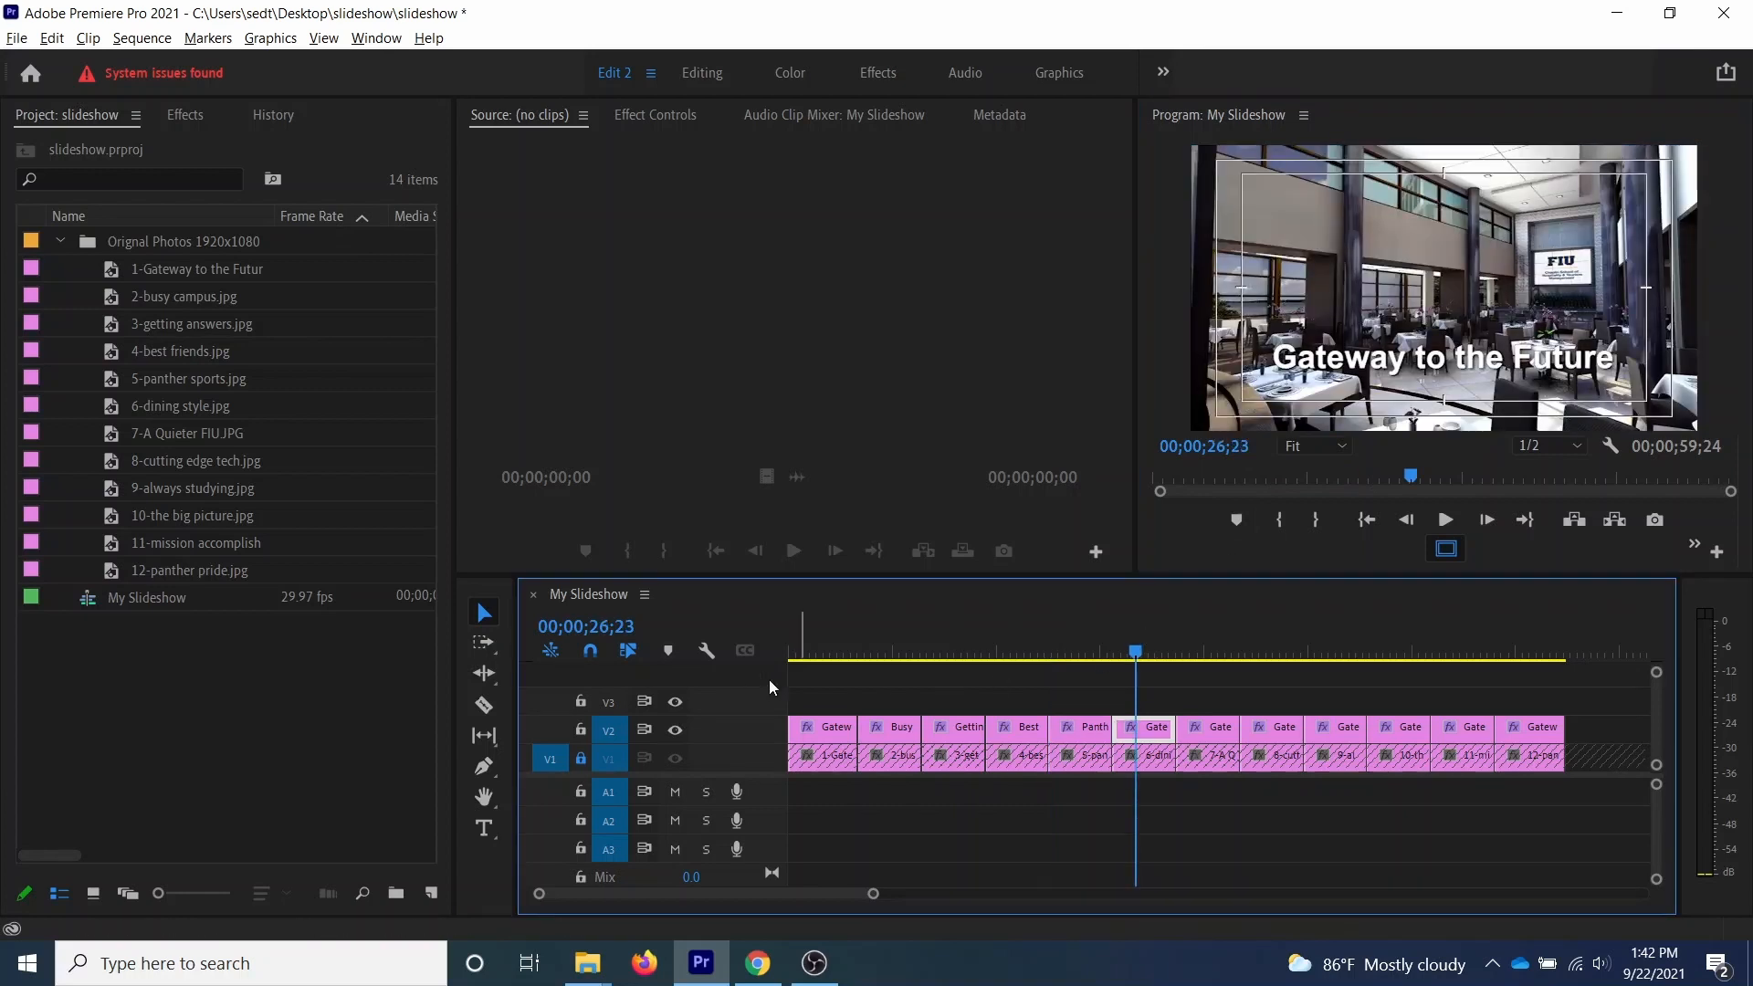
pyautogui.click(1368, 371)
pyautogui.doubleClick(1368, 371)
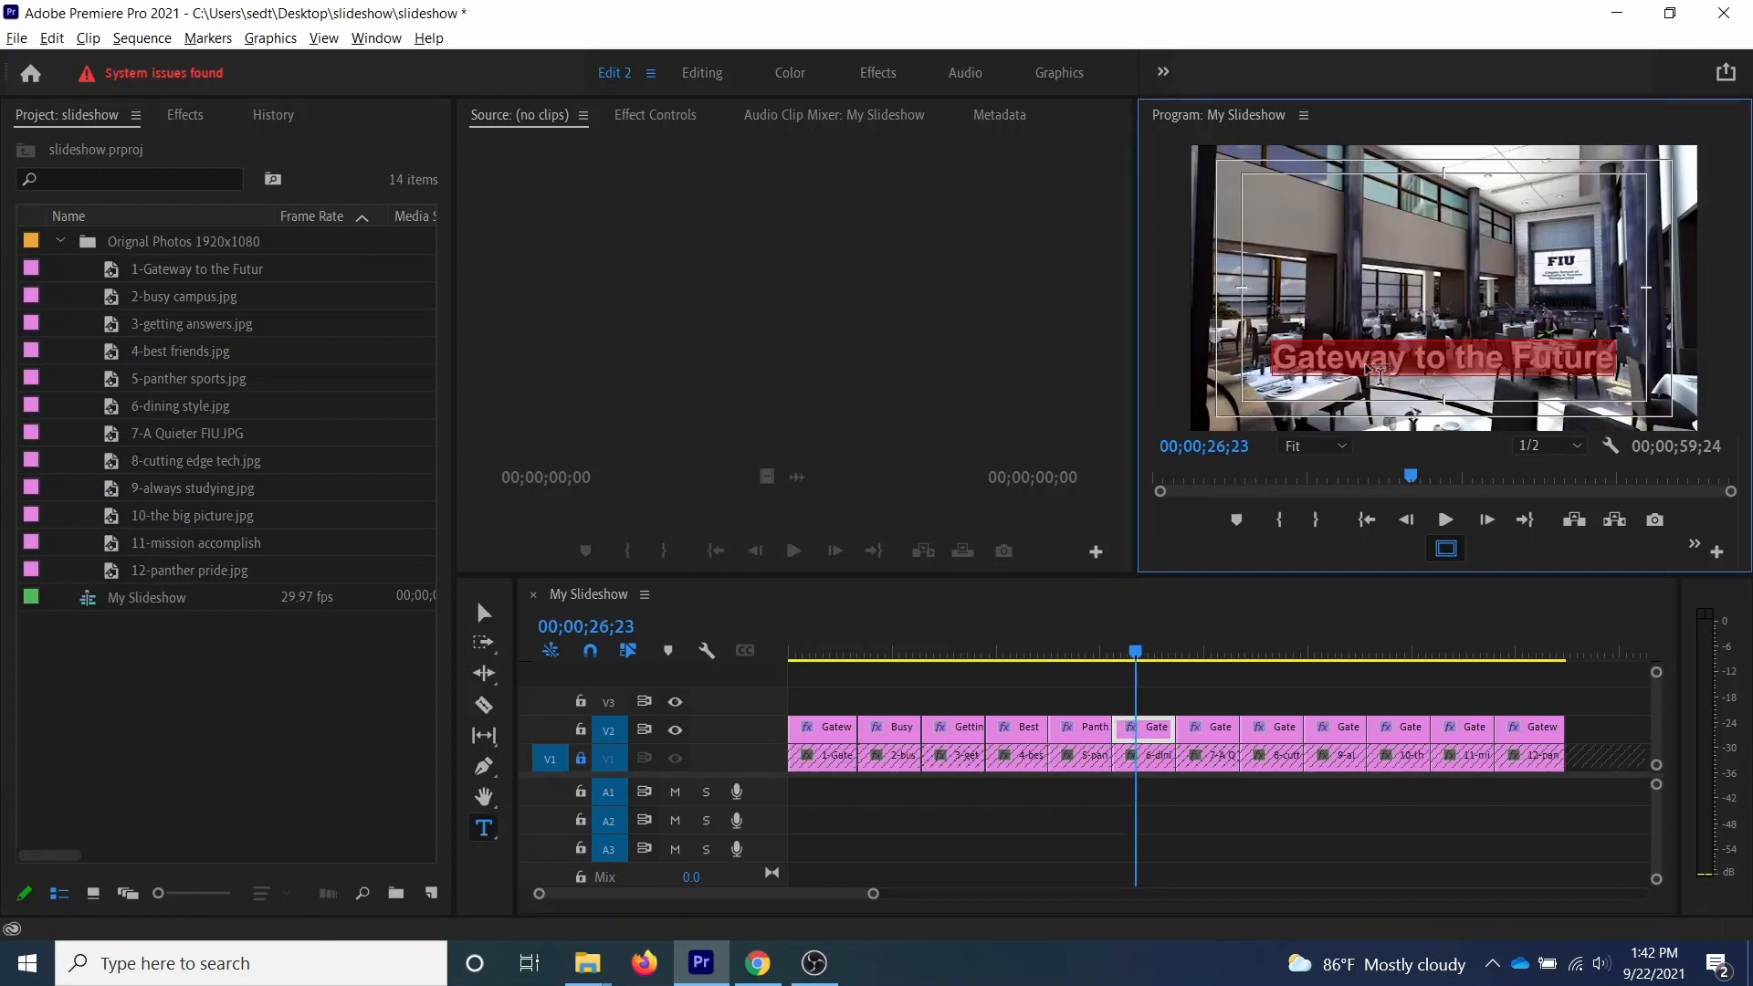
pyautogui.write('Dining')
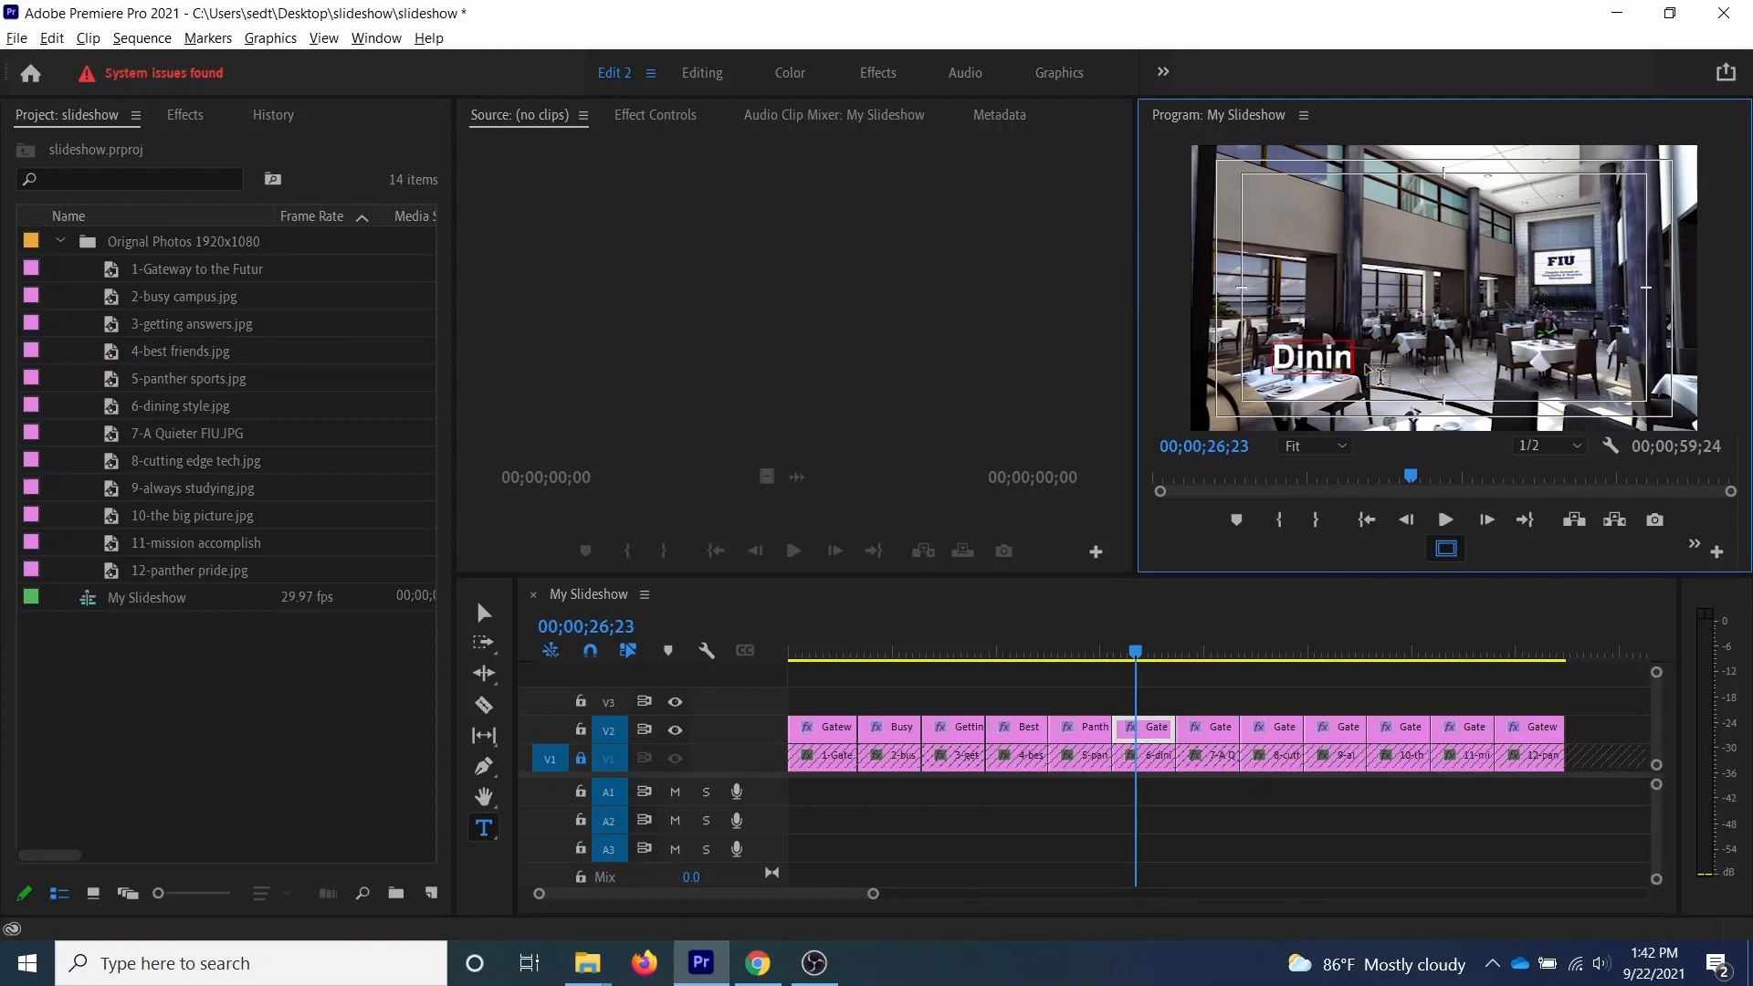
pyautogui.click(484, 613)
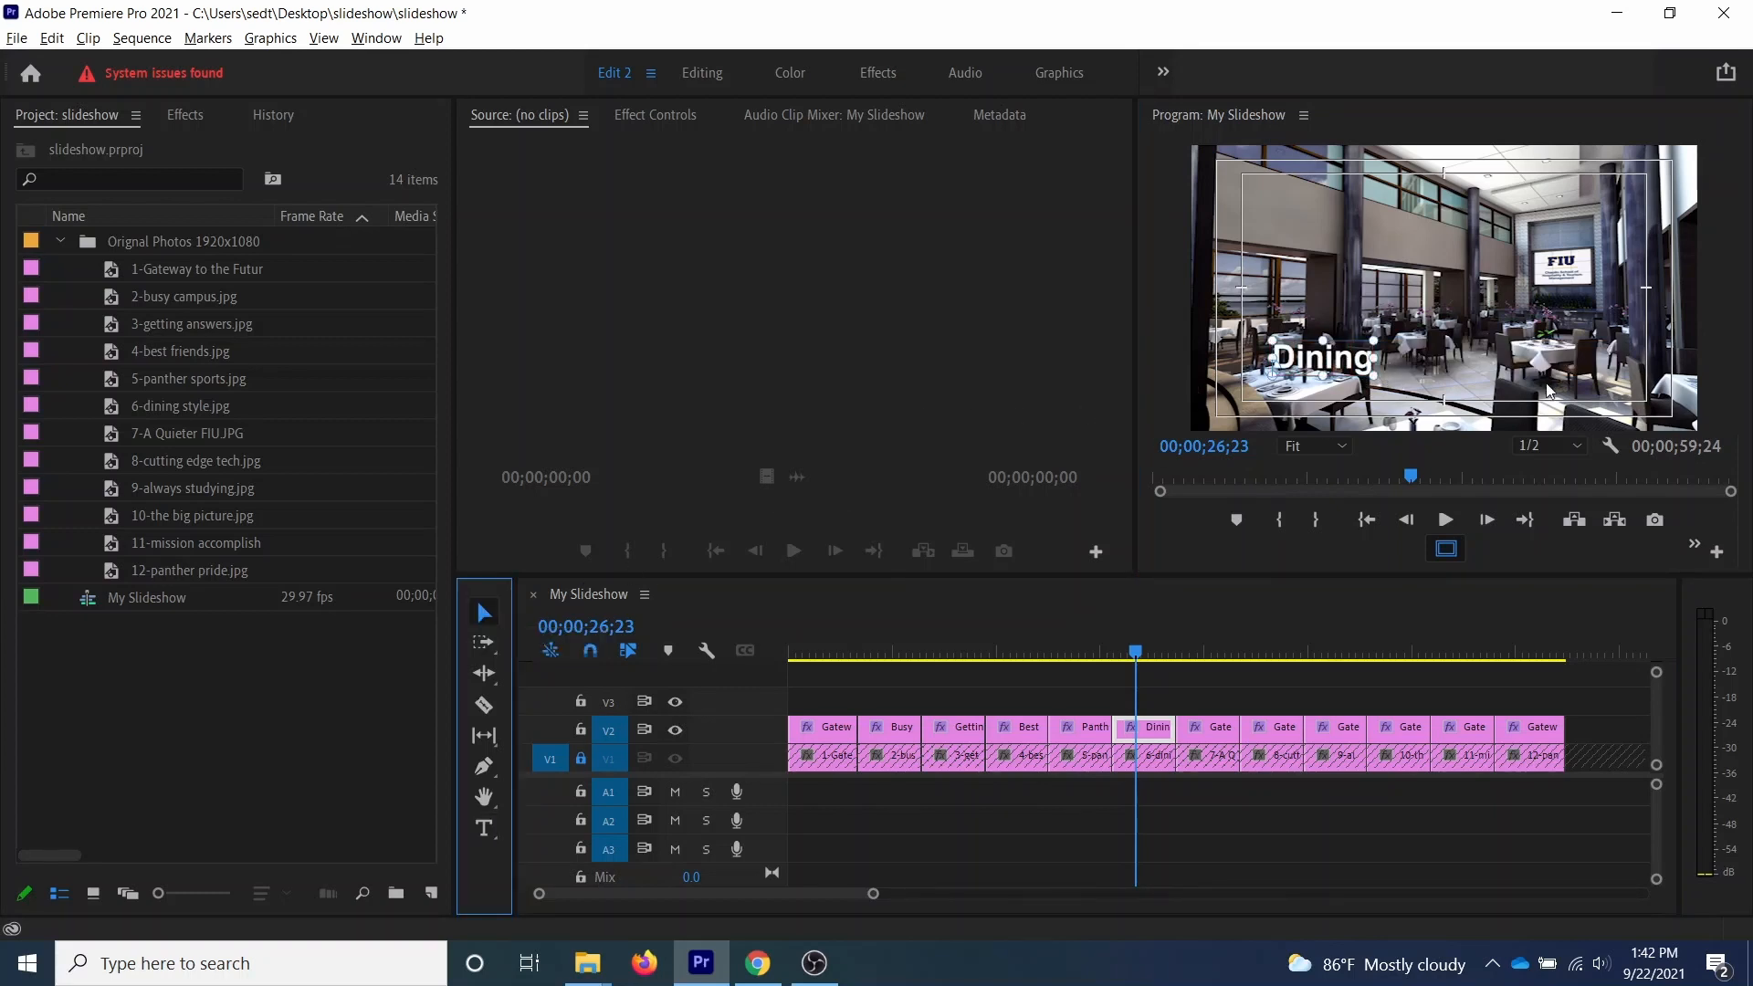
pyautogui.click(1361, 366)
pyautogui.moveTo(1361, 366); pyautogui.dragTo(1449, 244)
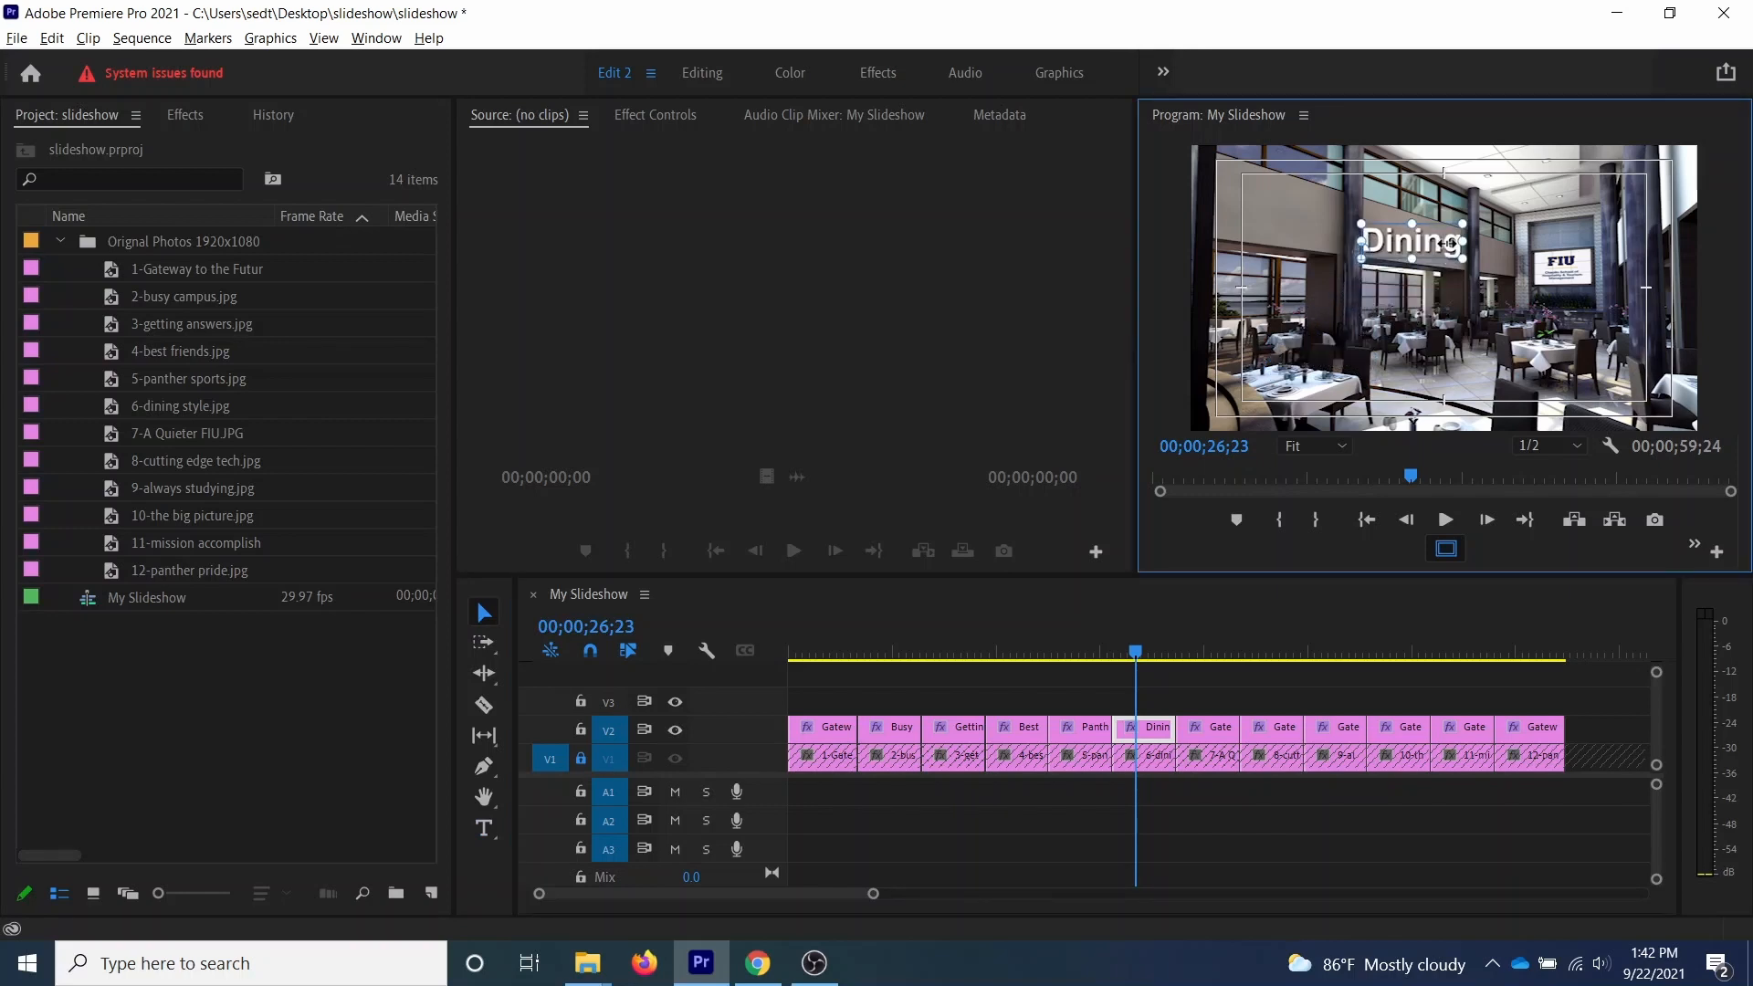
# Change the title over the seventh photo to "A Quiet FIU" and move it to be roughly centred near the photo's upper edge.
pyautogui.click(1202, 633)
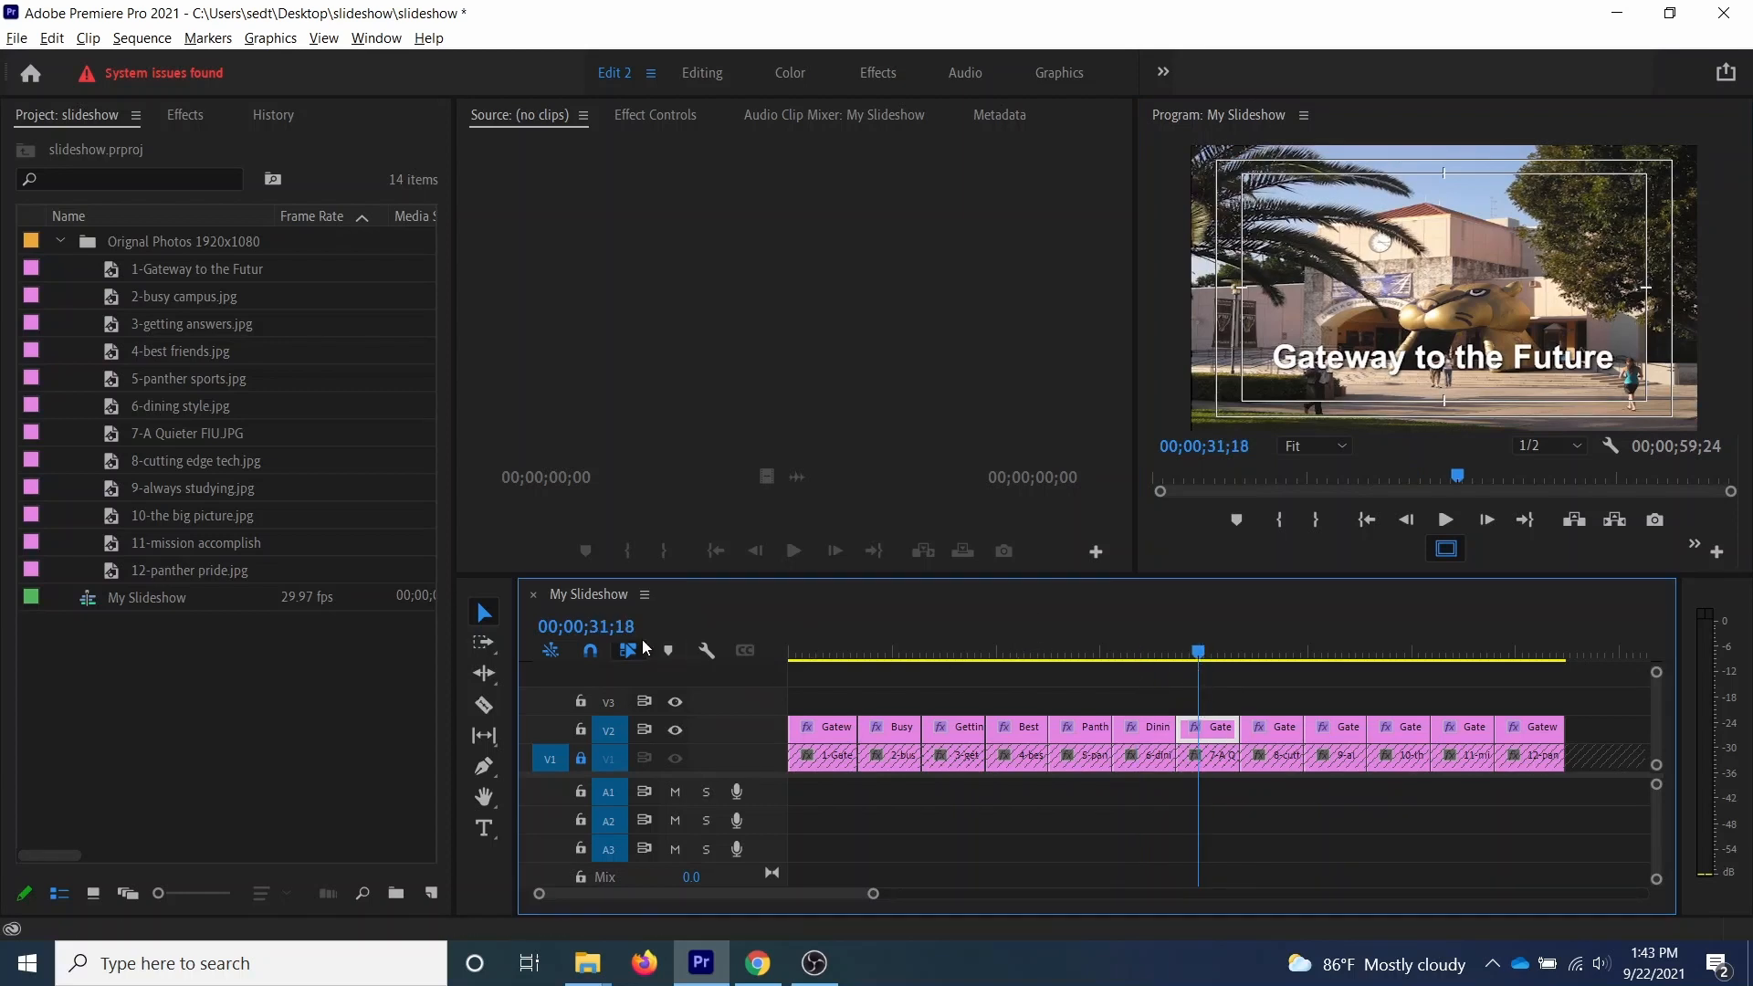
pyautogui.click(1378, 359)
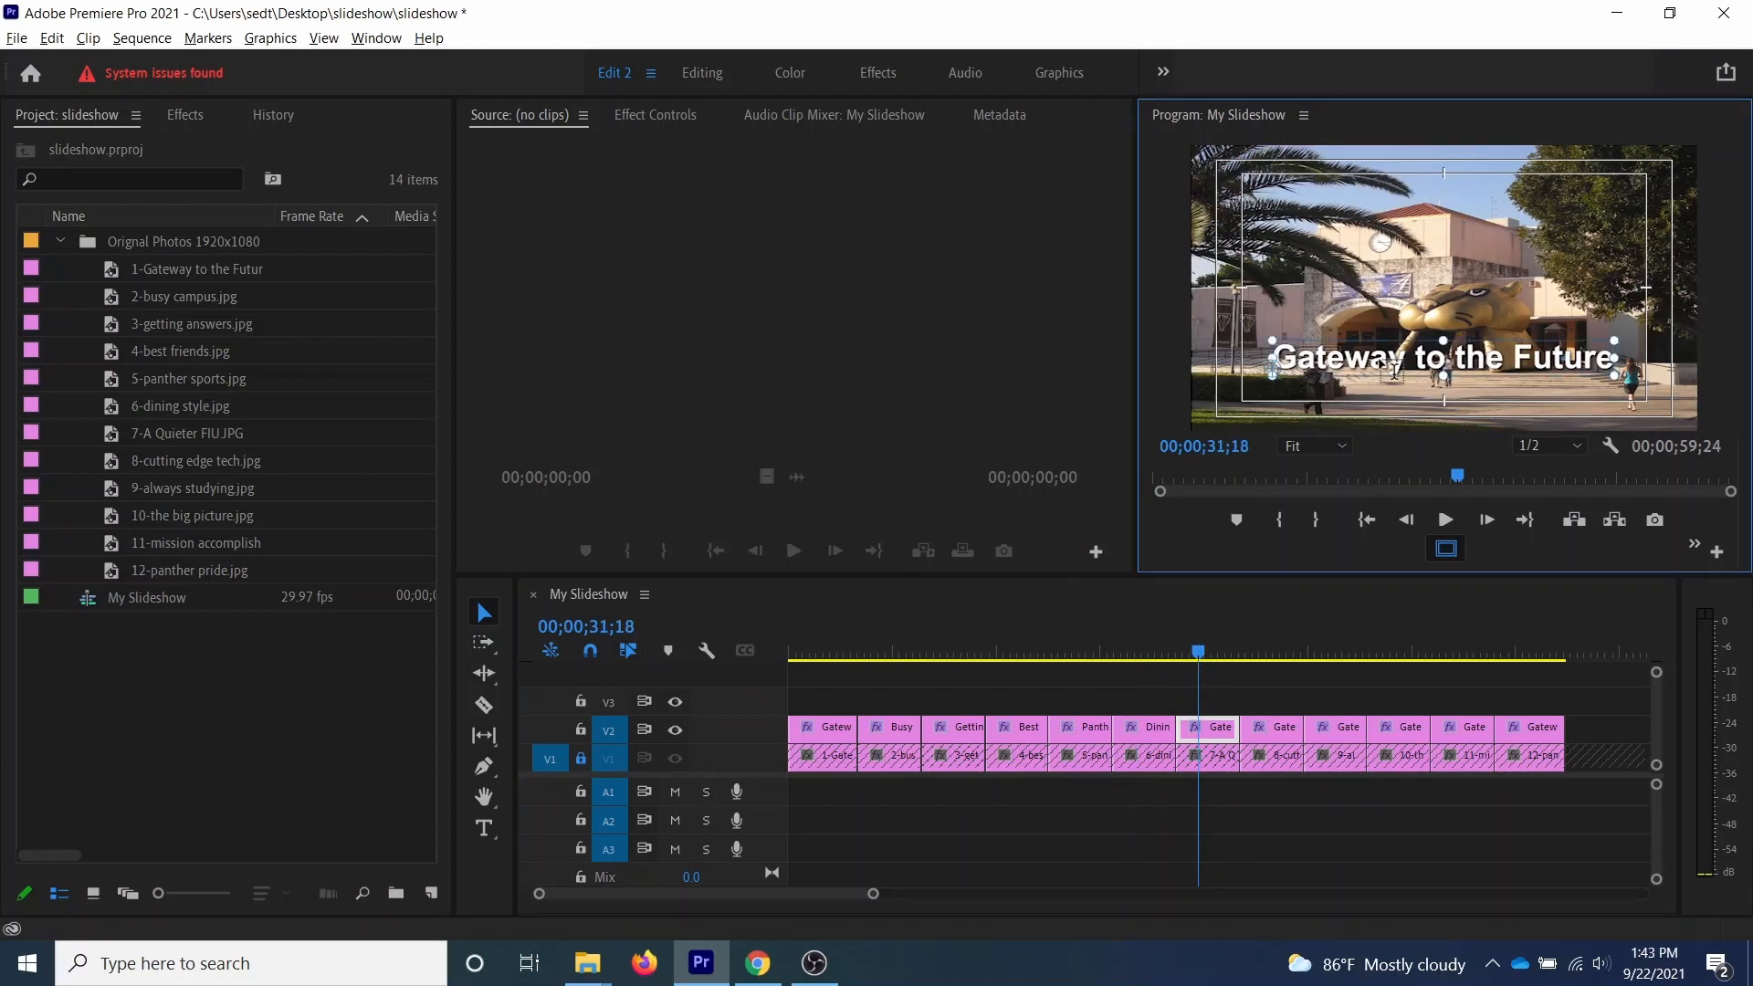
pyautogui.doubleClick(1378, 360)
pyautogui.press('BackSpace')
pyautogui.write('A Q')
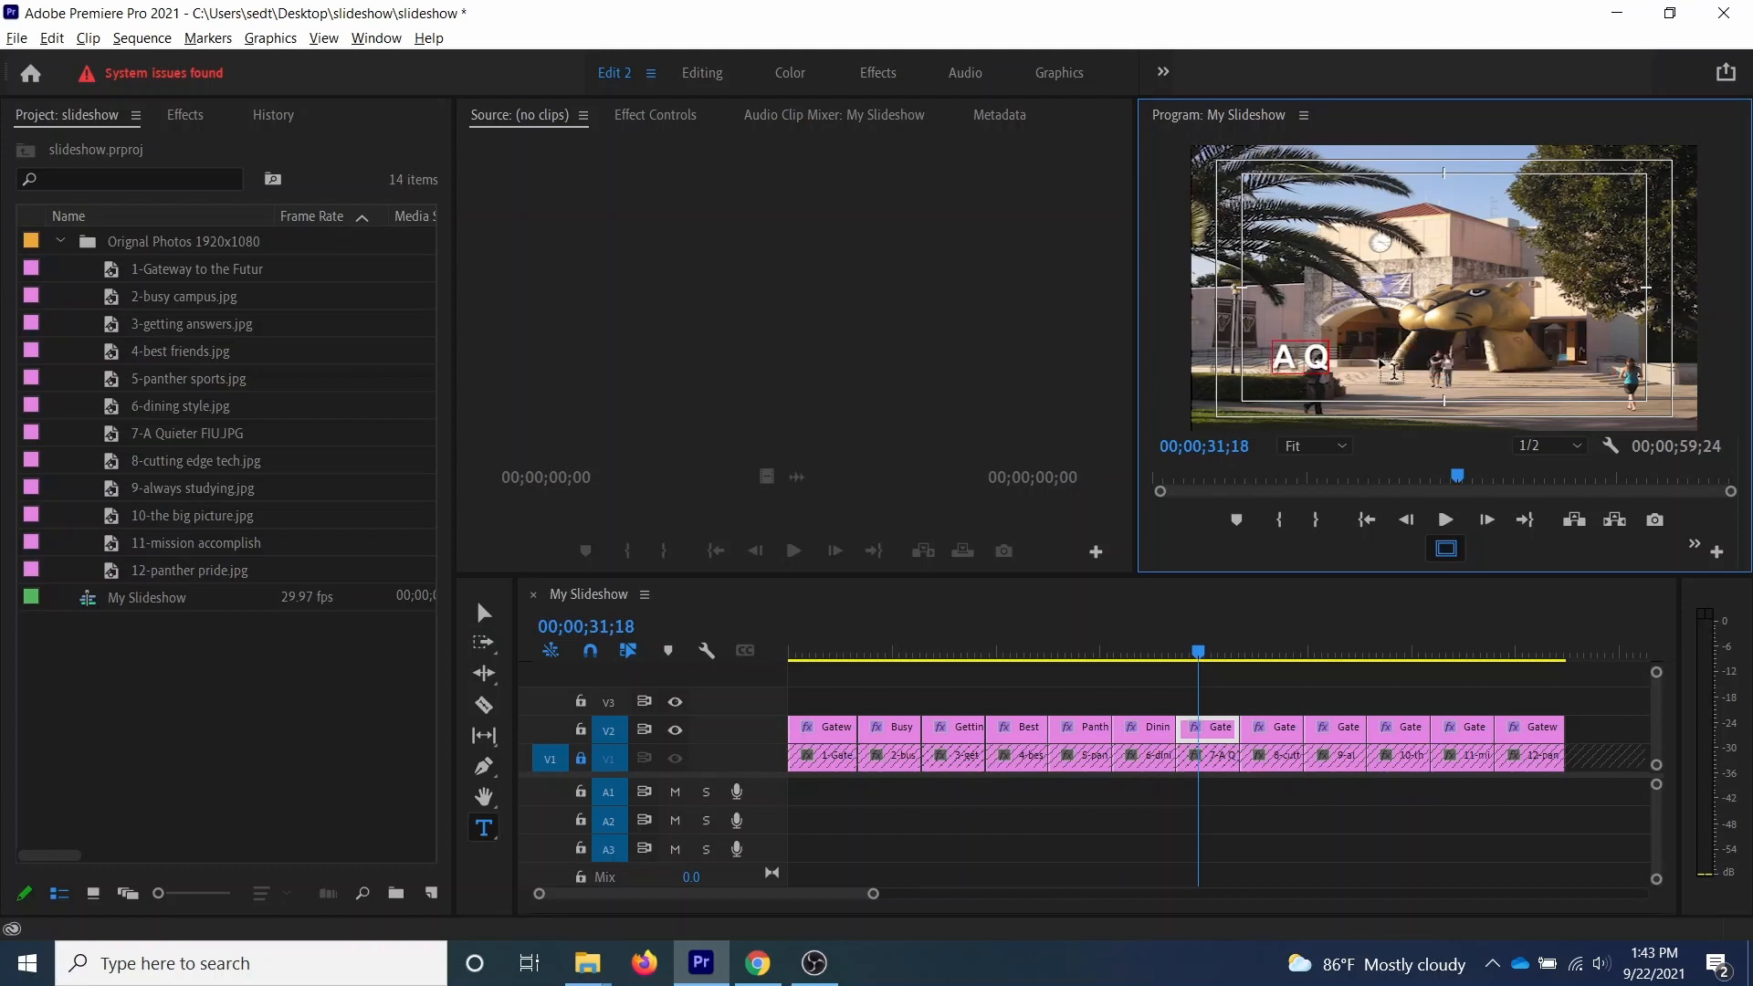
pyautogui.write('uiet')
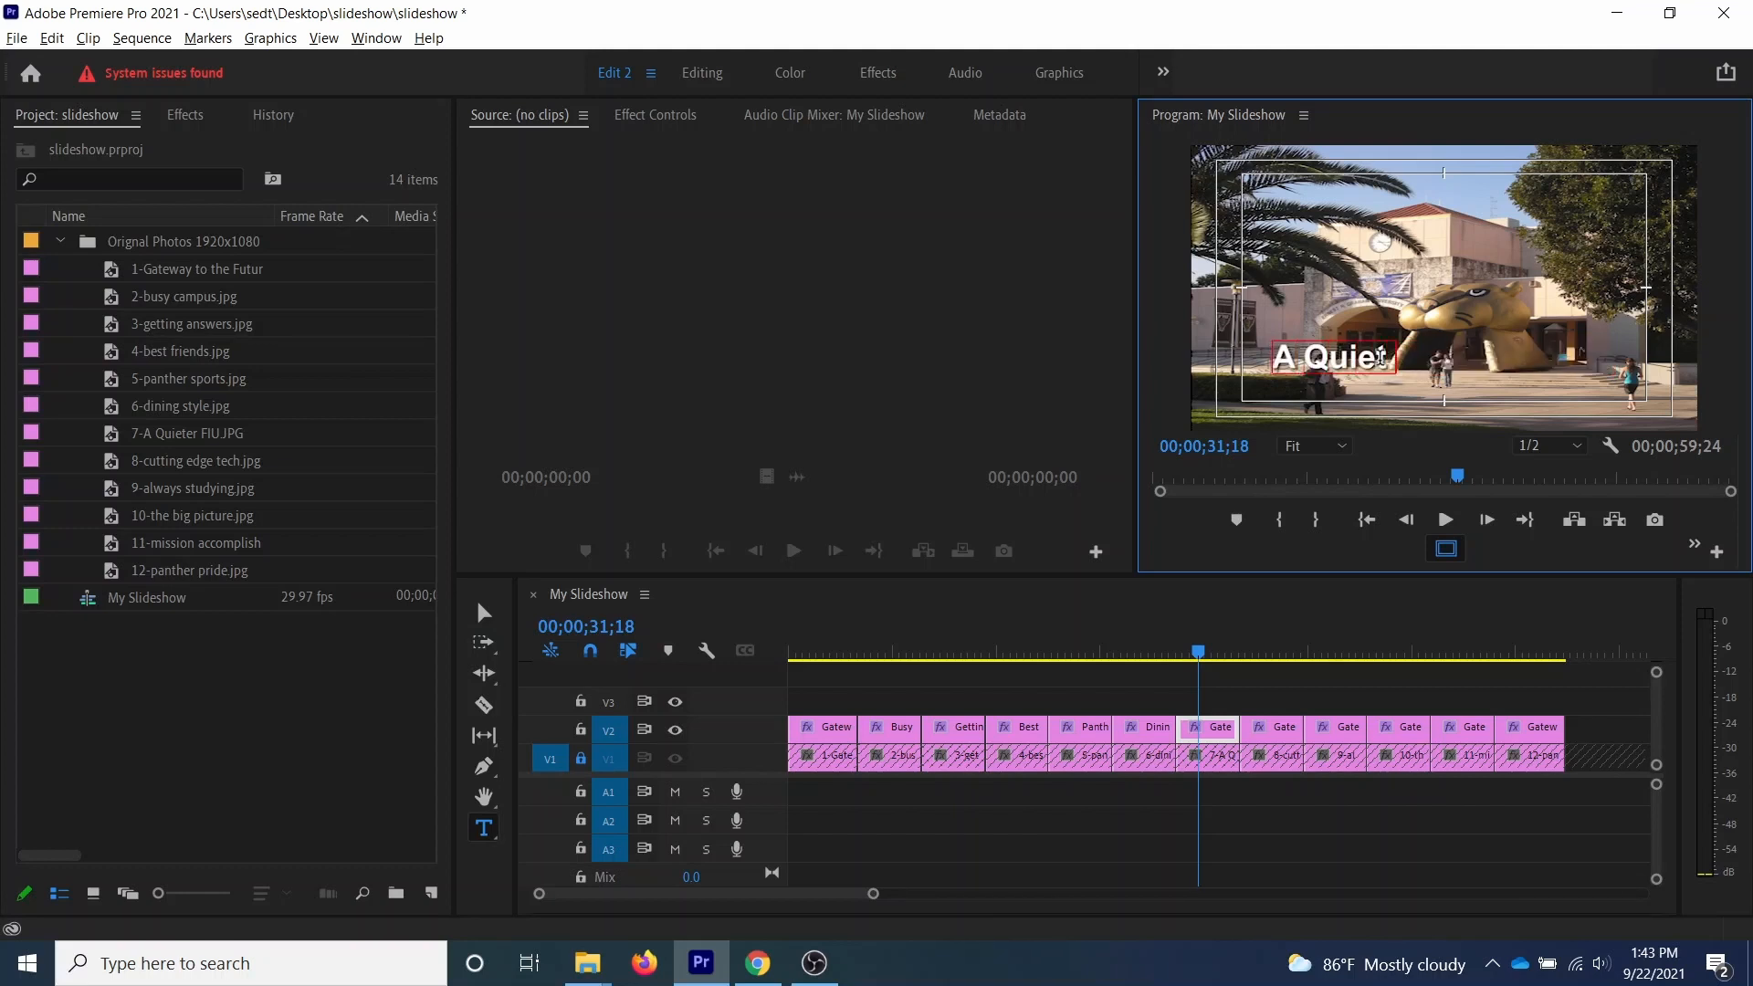
pyautogui.write(' FlU')
pyautogui.click(483, 613)
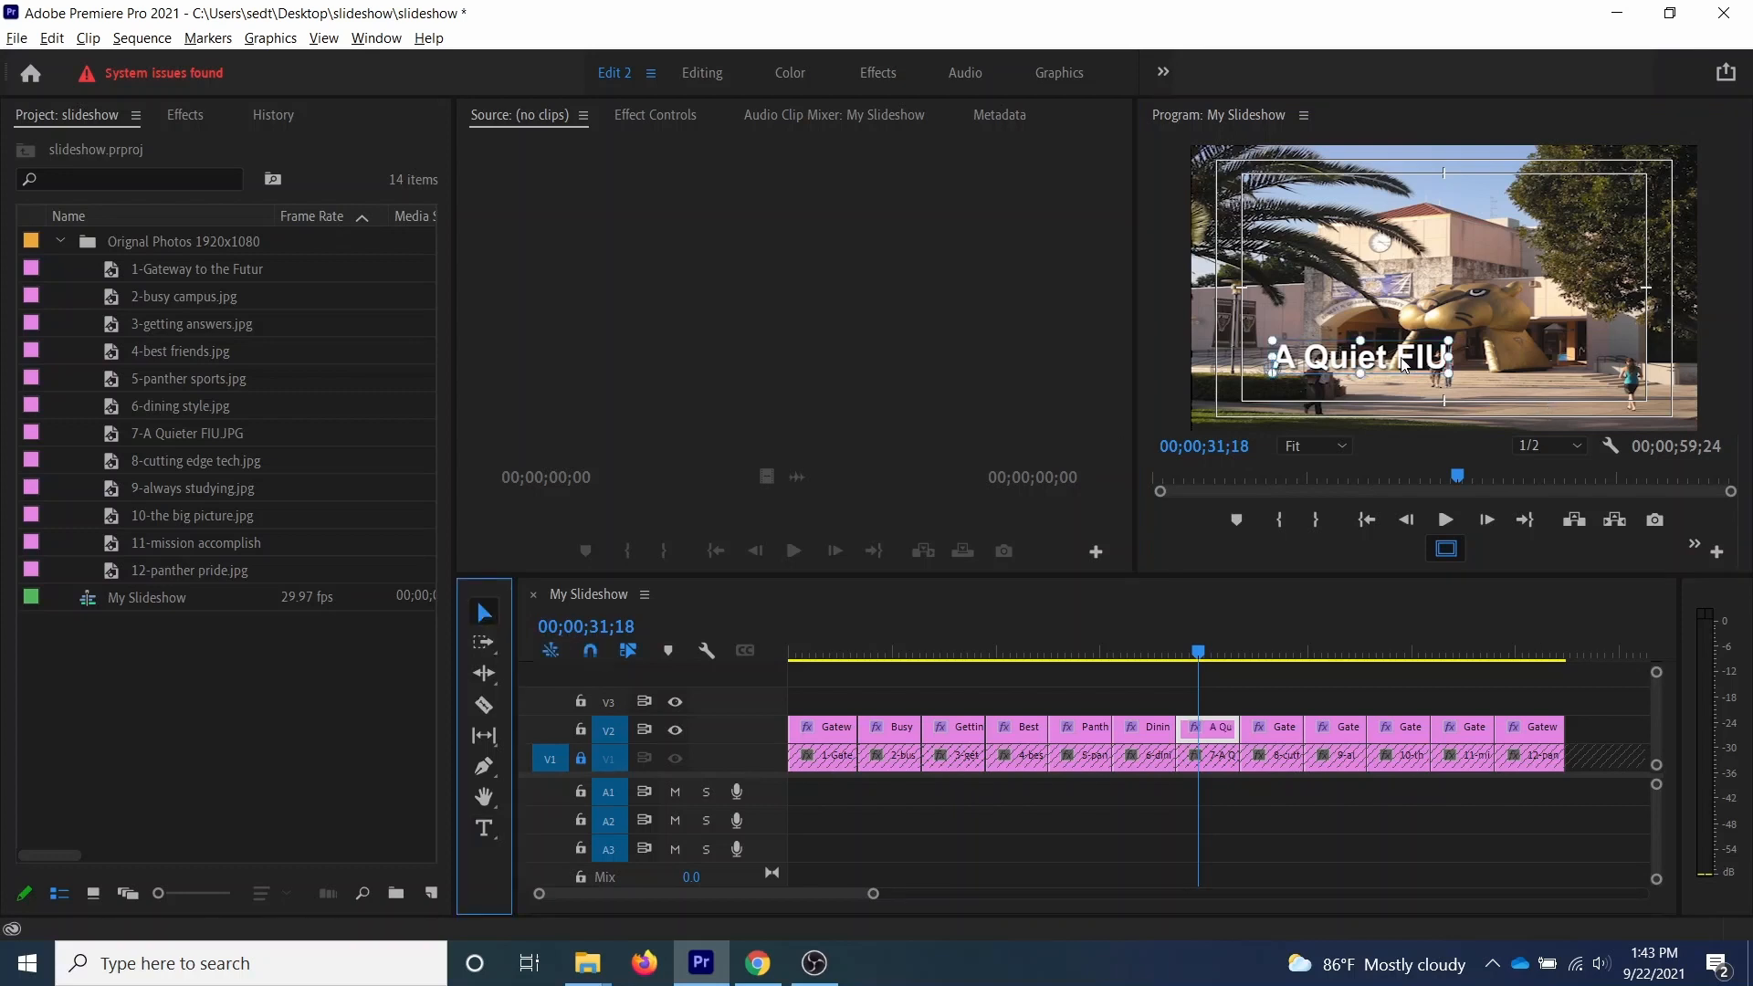
pyautogui.moveTo(1403, 363); pyautogui.dragTo(1488, 216)
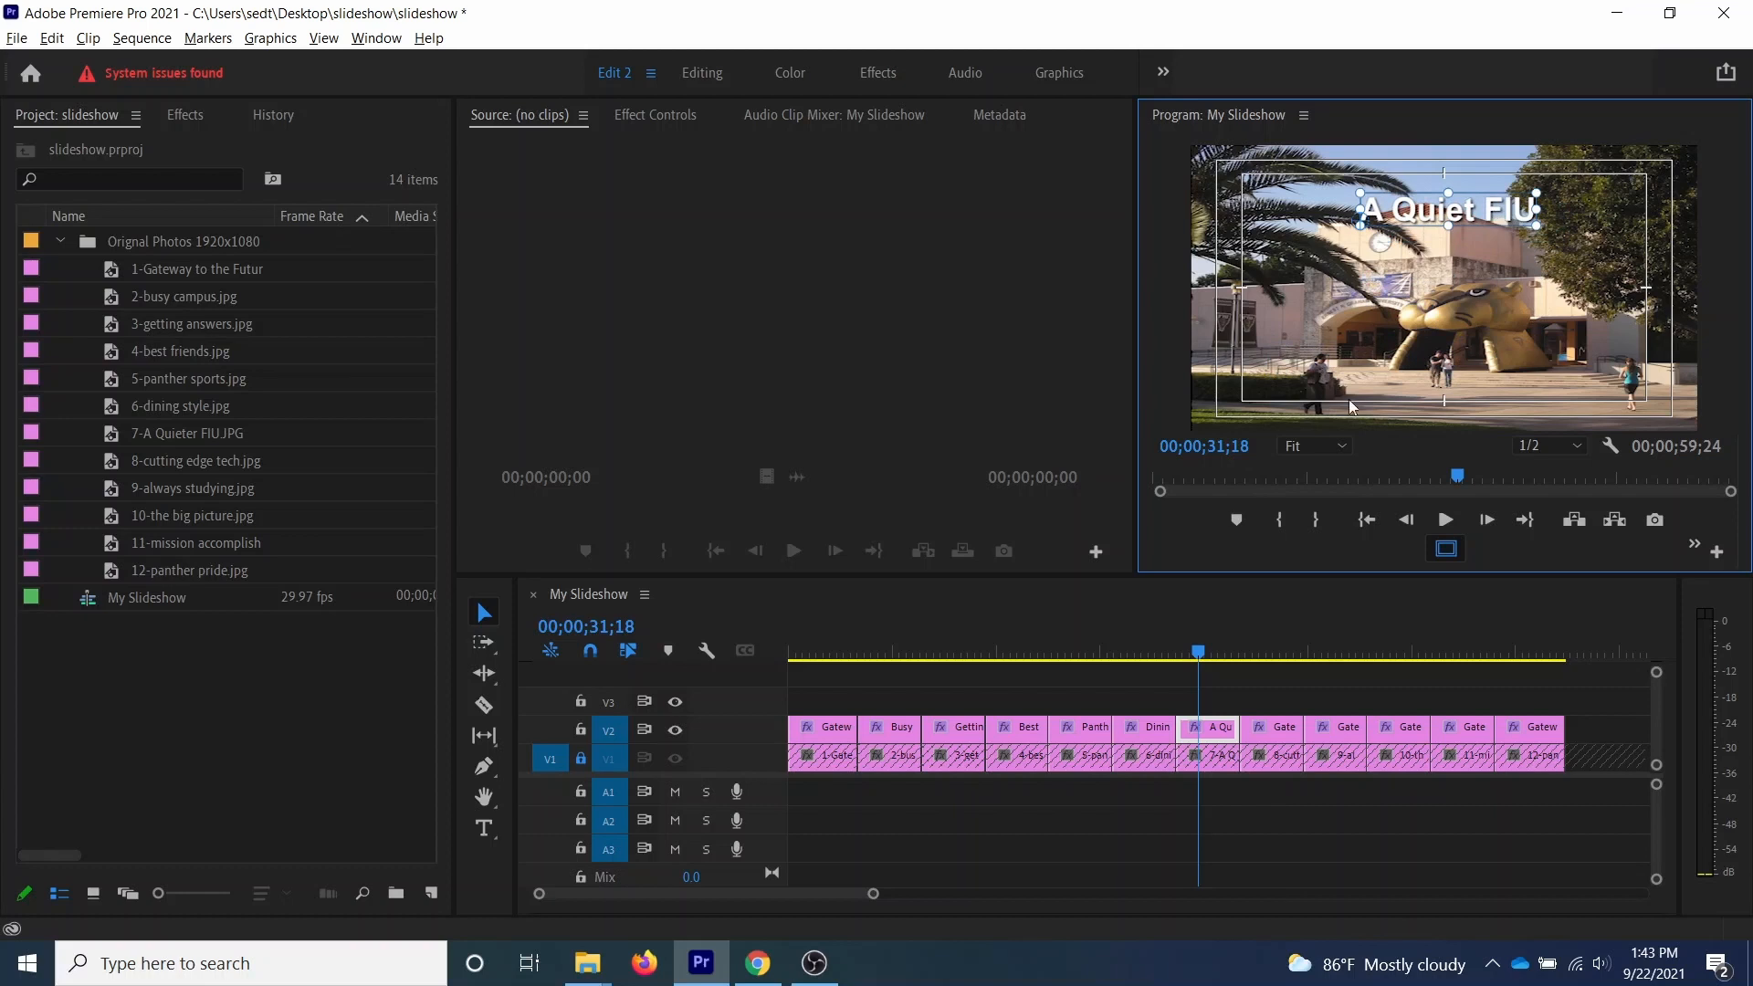
# Change the title over the eighth photo to "Cutting Edge Tech" and move it up into the sky, slightly left of the photo's centre.
pyautogui.click(1273, 626)
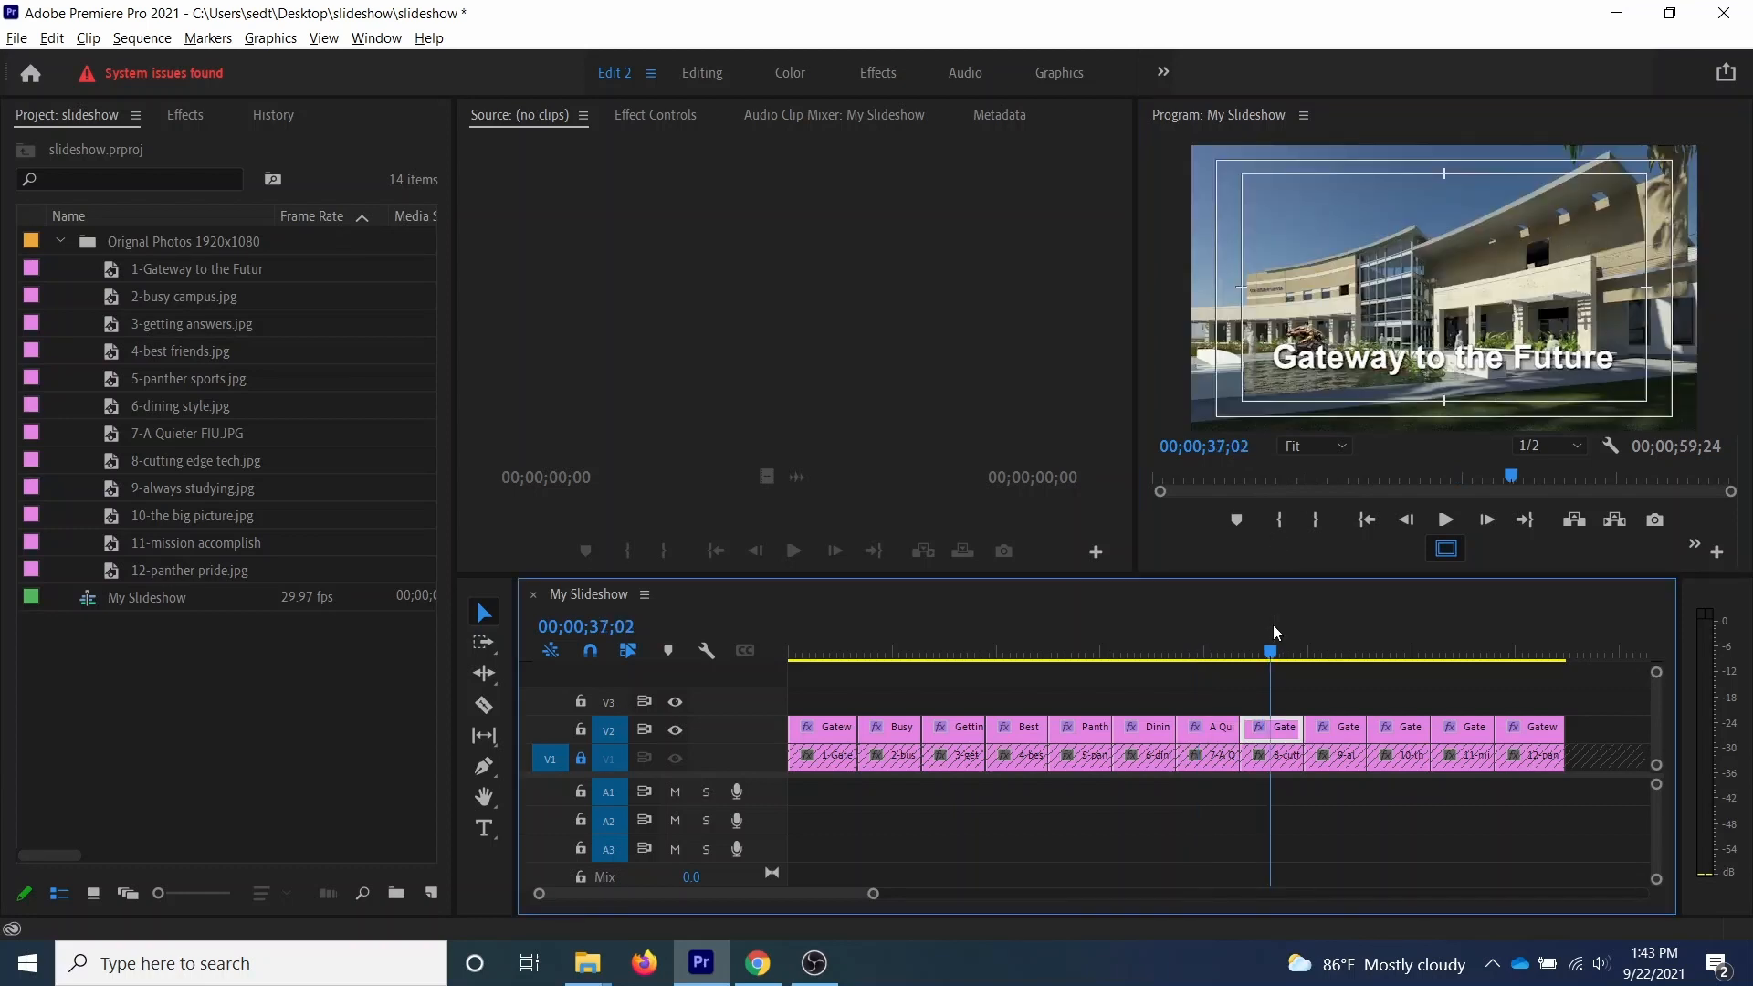
pyautogui.doubleClick(1362, 361)
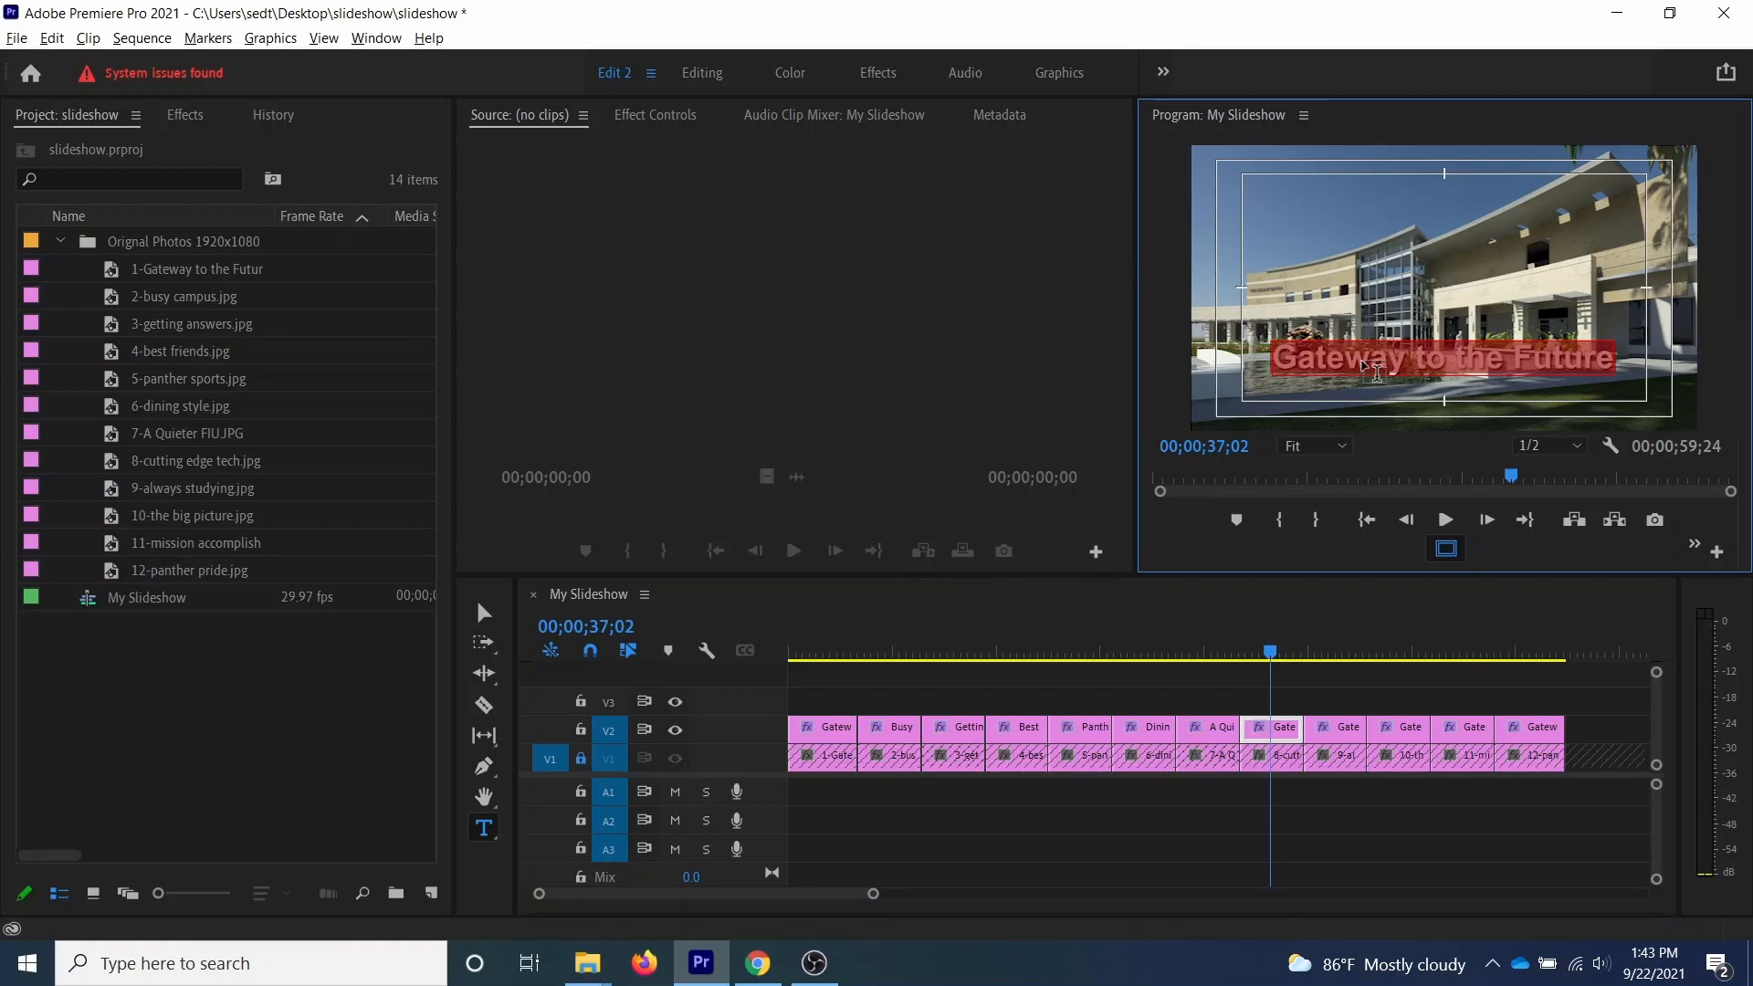
pyautogui.write('Cutting')
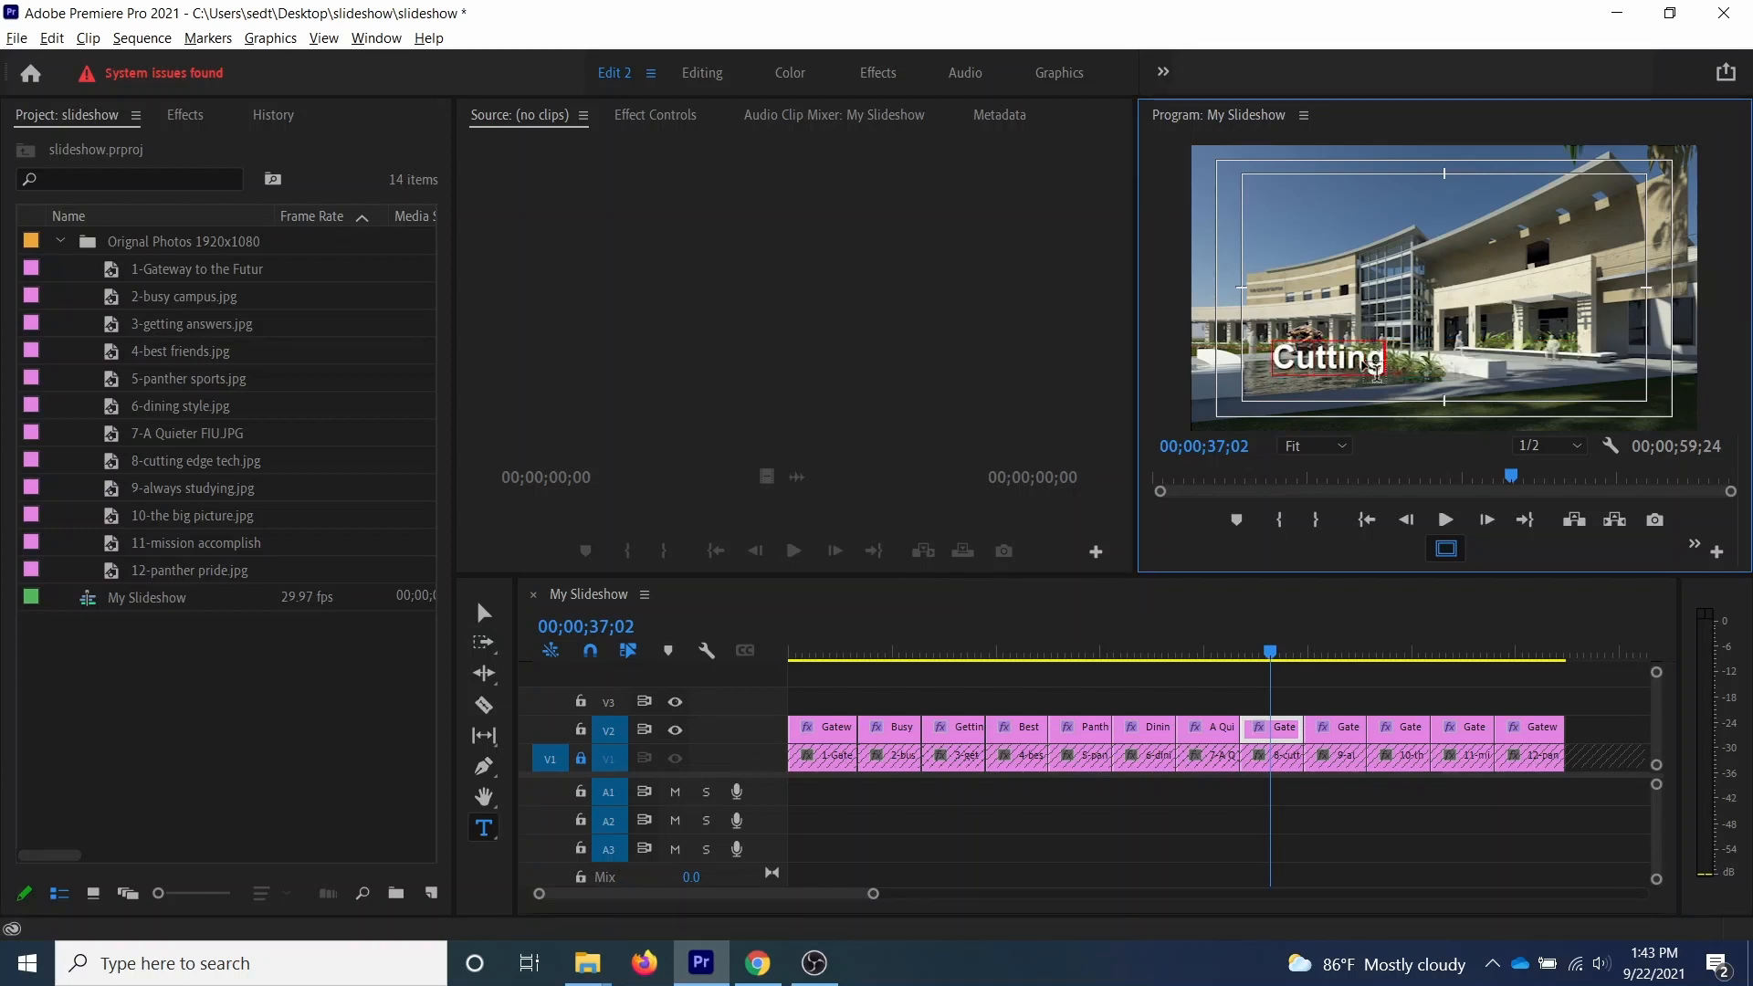
pyautogui.write(' Edge Tech')
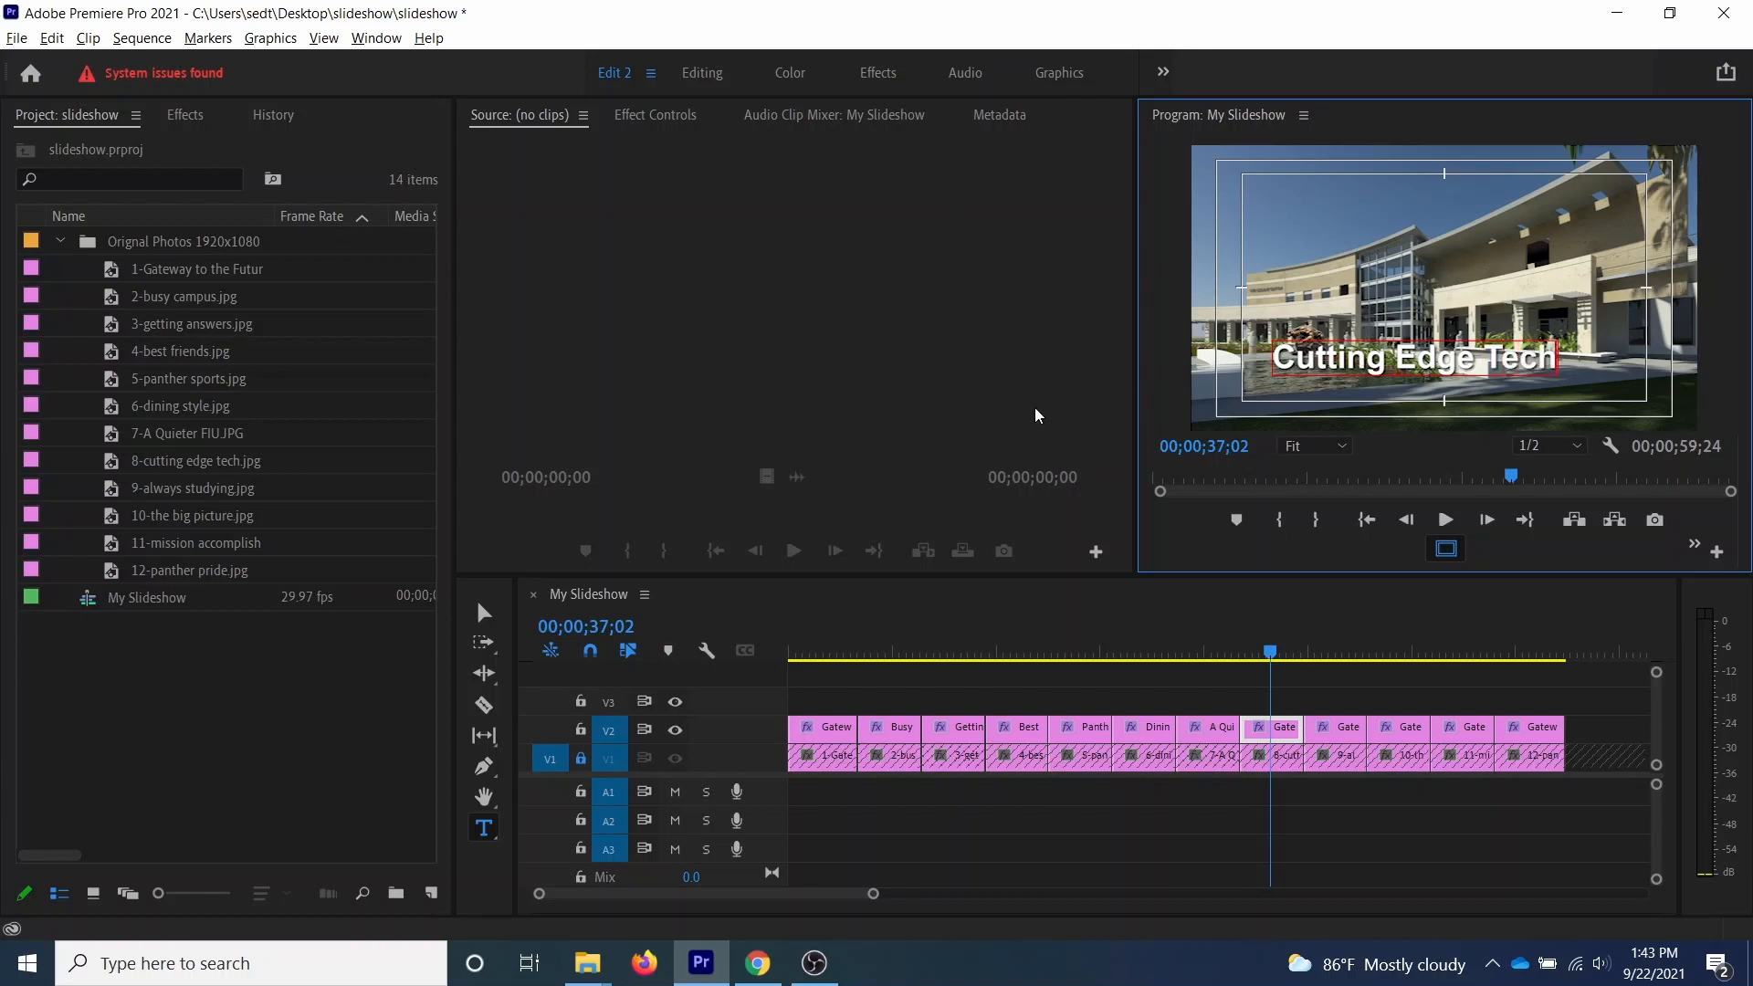
pyautogui.click(484, 615)
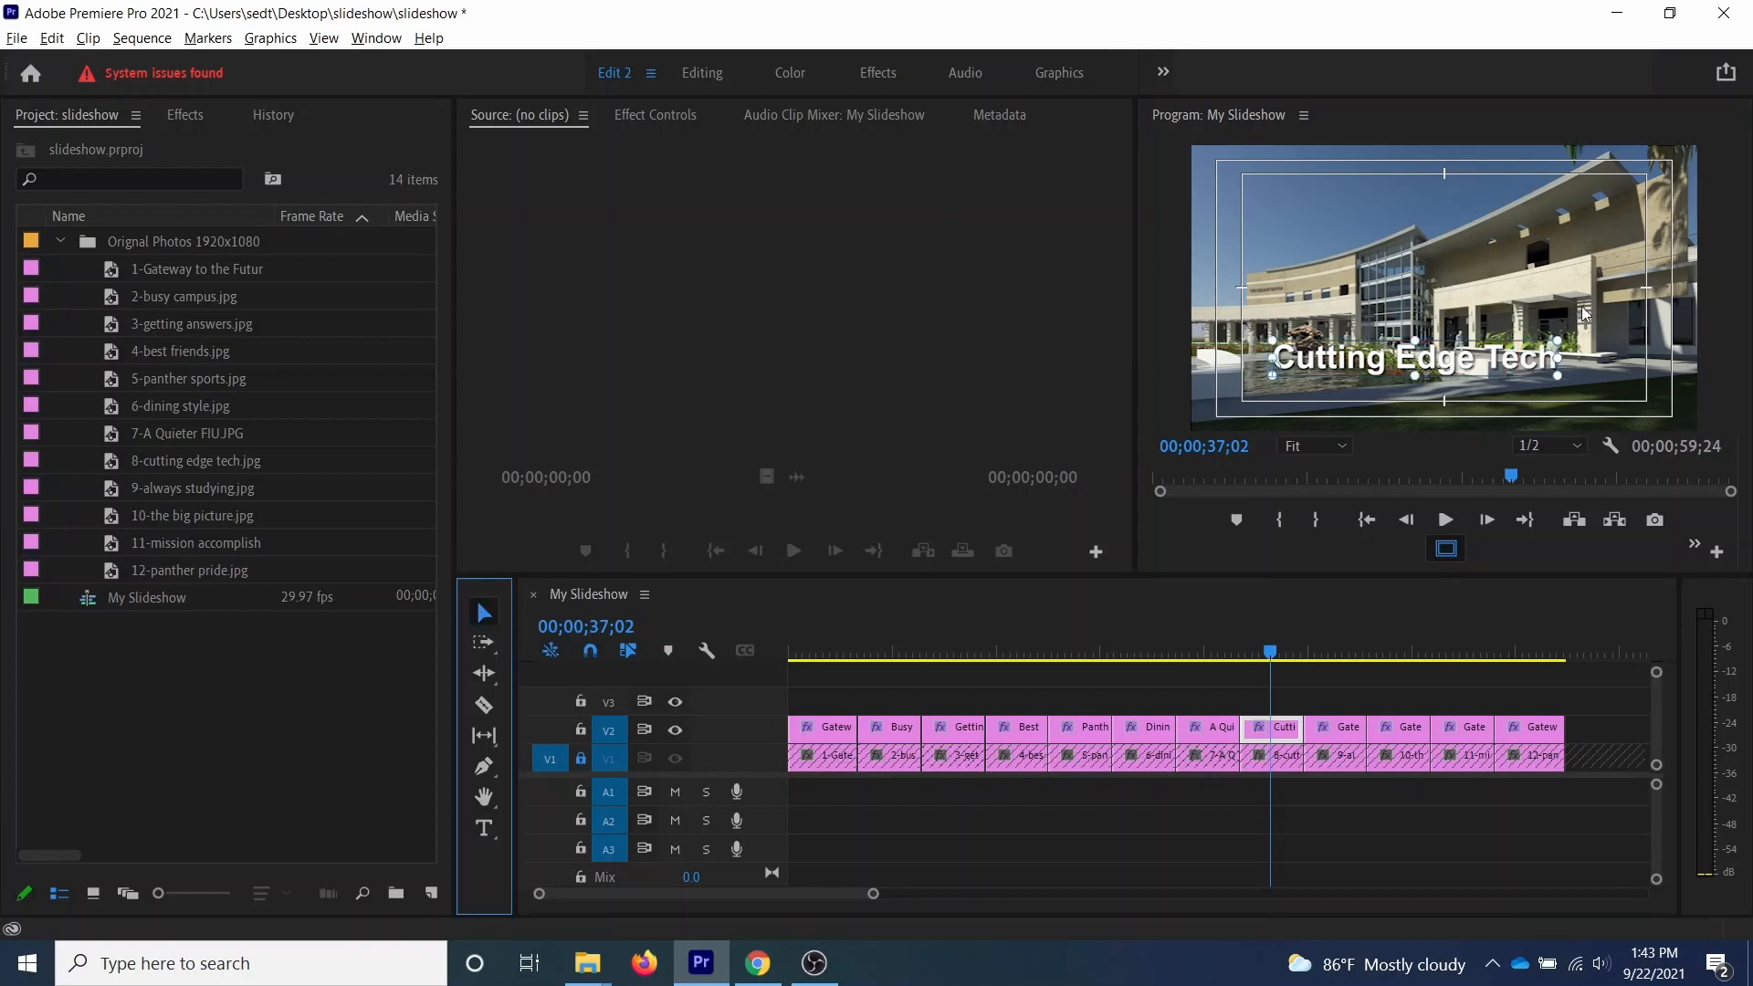
pyautogui.click(1451, 360)
pyautogui.moveTo(1451, 361); pyautogui.dragTo(1445, 208)
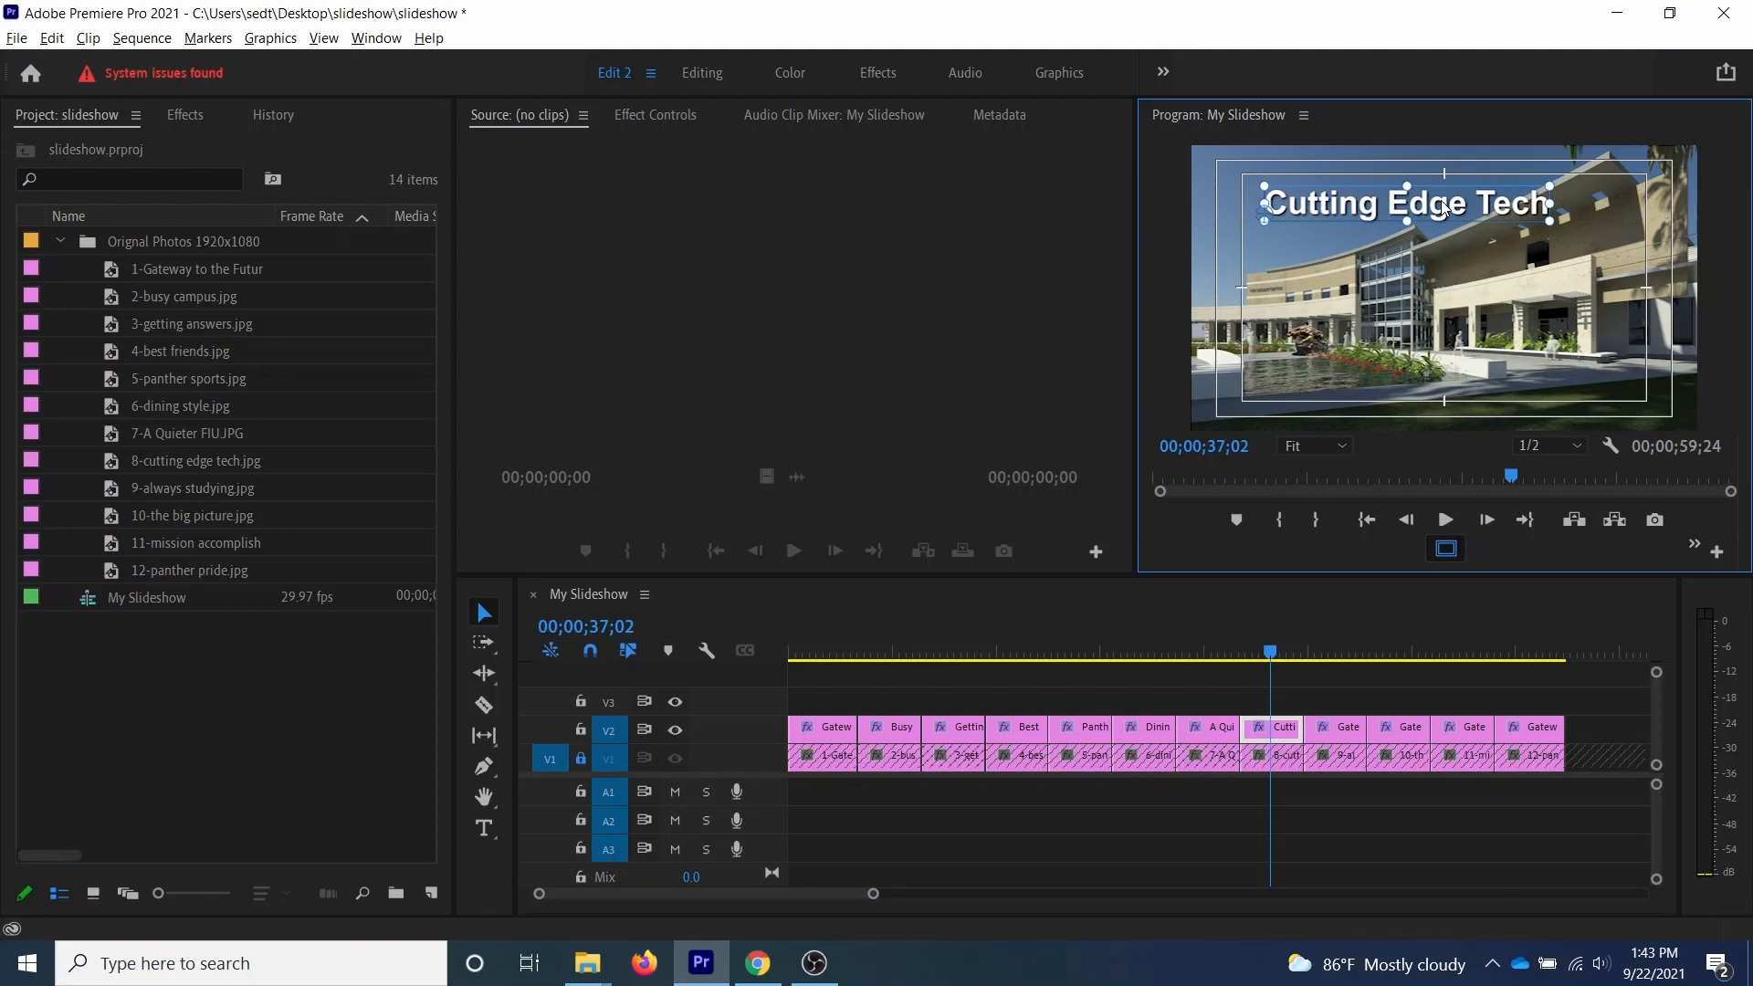
# Change the title over the ninth photo to "Always Studying" and shift it to be roughly centred near the photo's lower edge.
pyautogui.click(1333, 630)
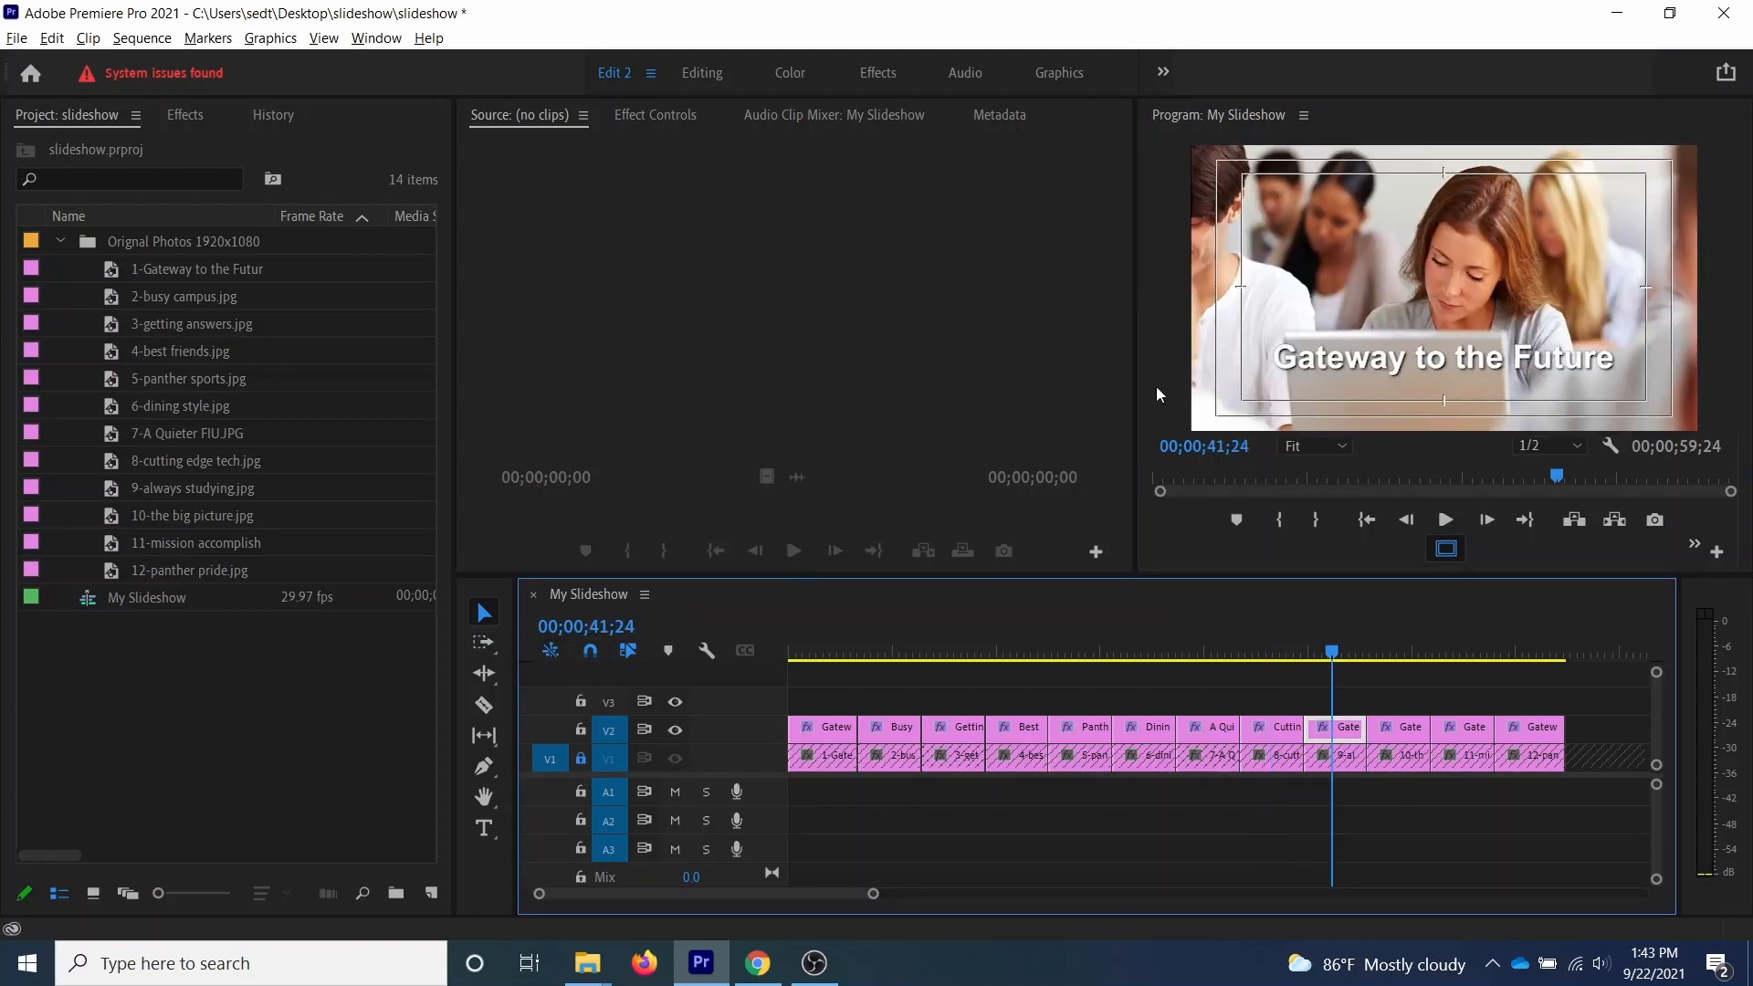
pyautogui.doubleClick(1304, 364)
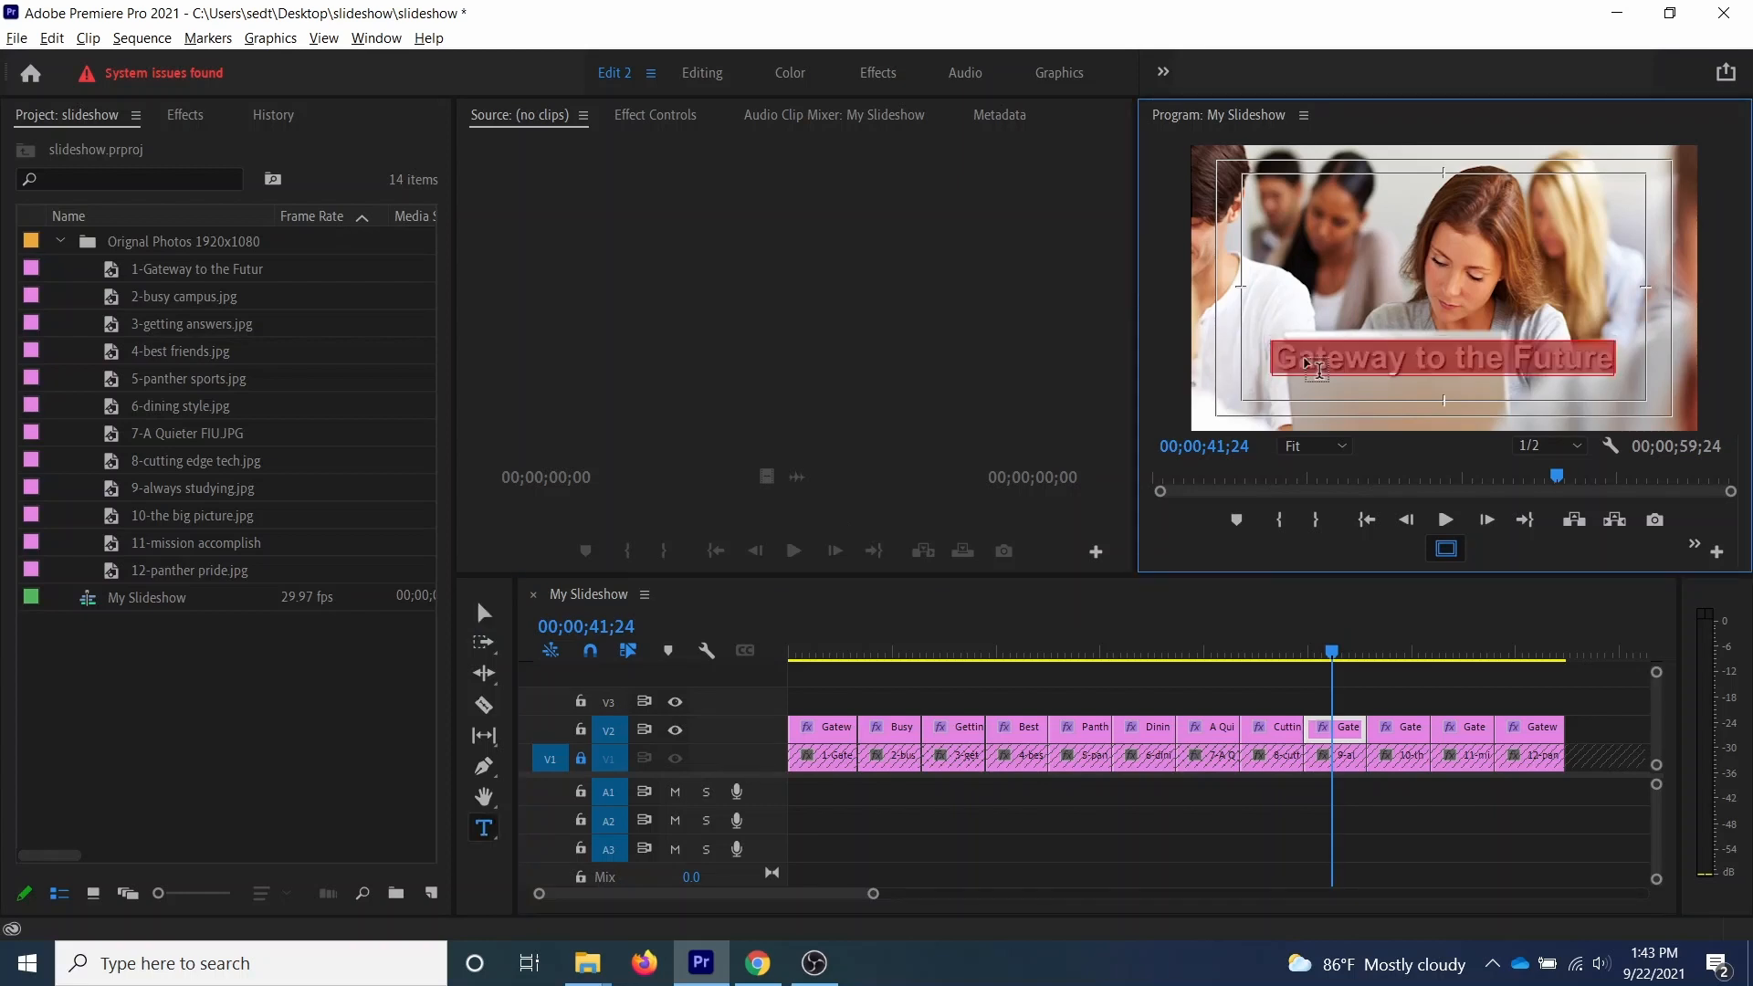
pyautogui.write('Always')
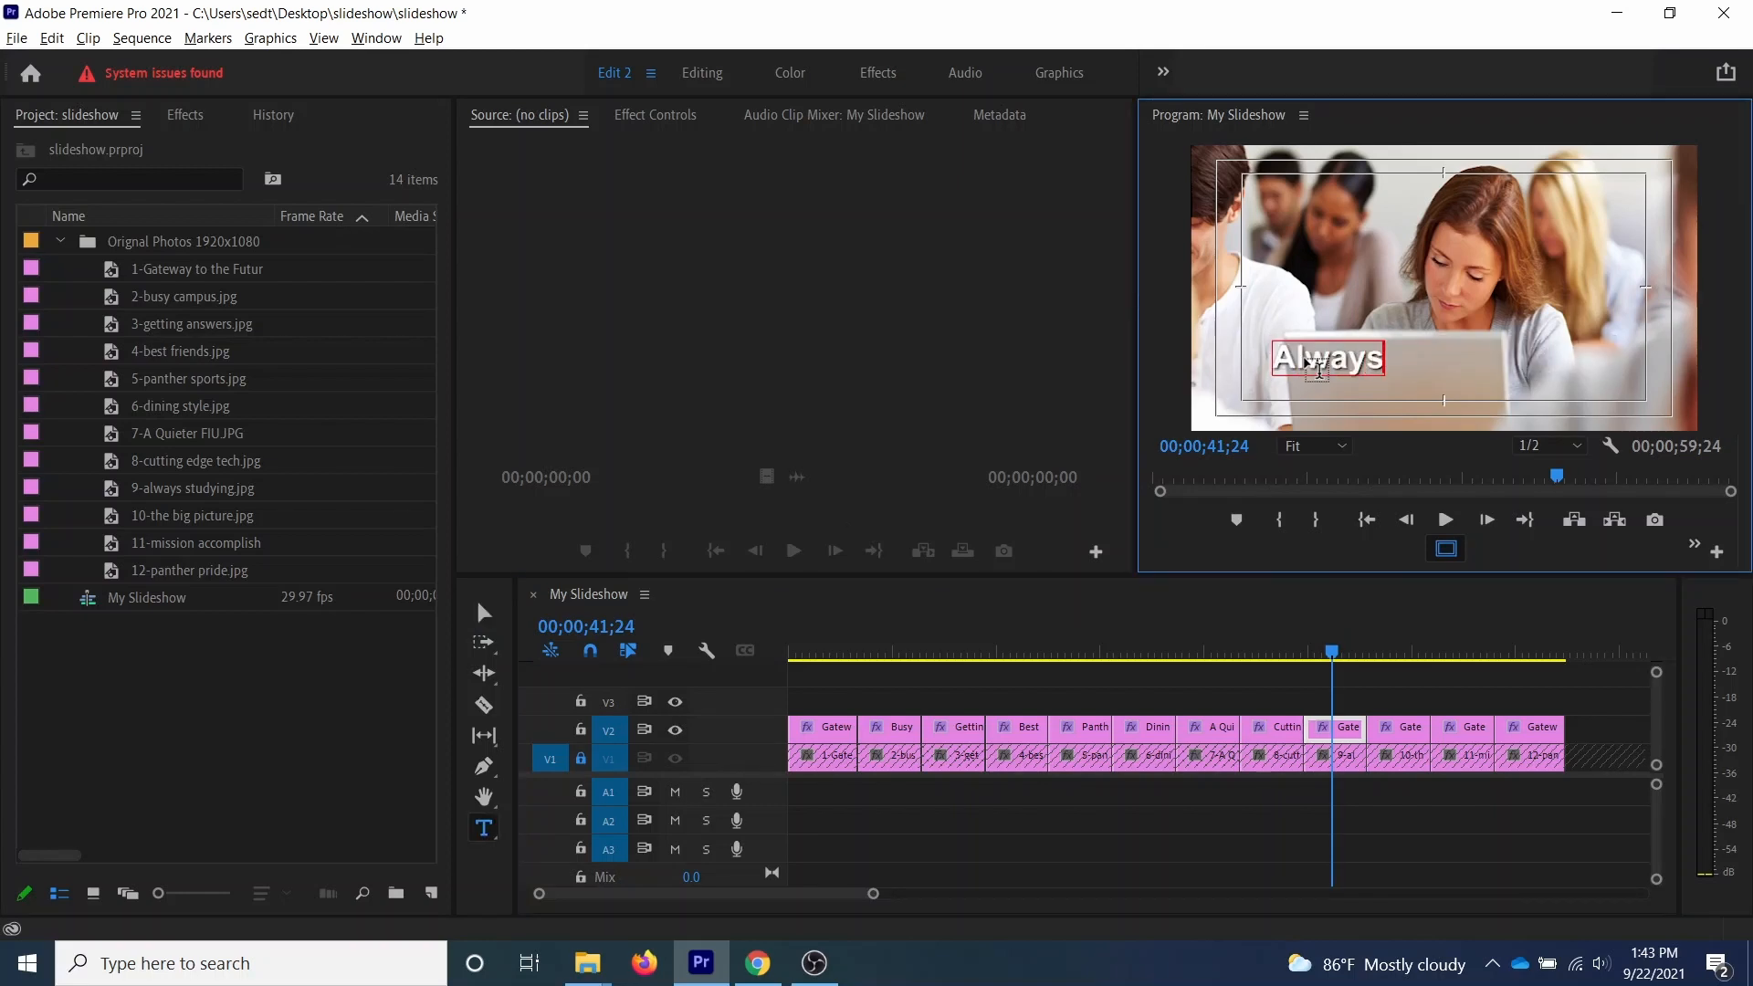
pyautogui.write(' Studying')
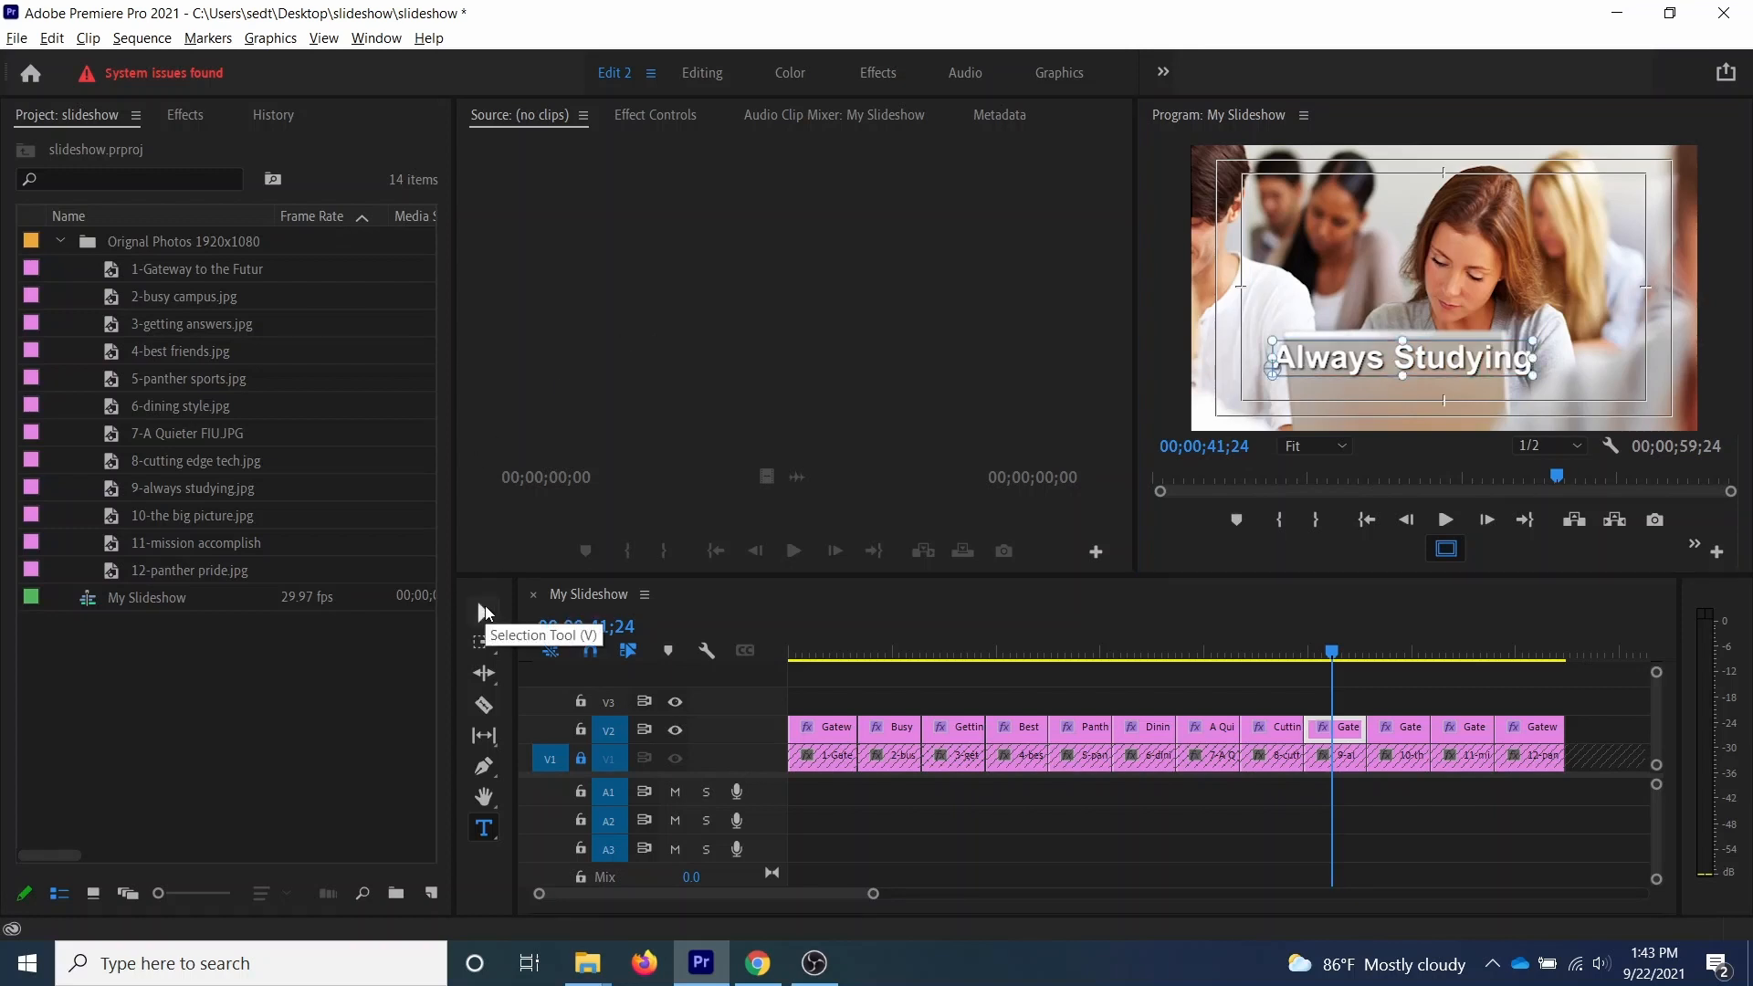
pyautogui.click(484, 612)
pyautogui.moveTo(1486, 370); pyautogui.dragTo(1539, 376)
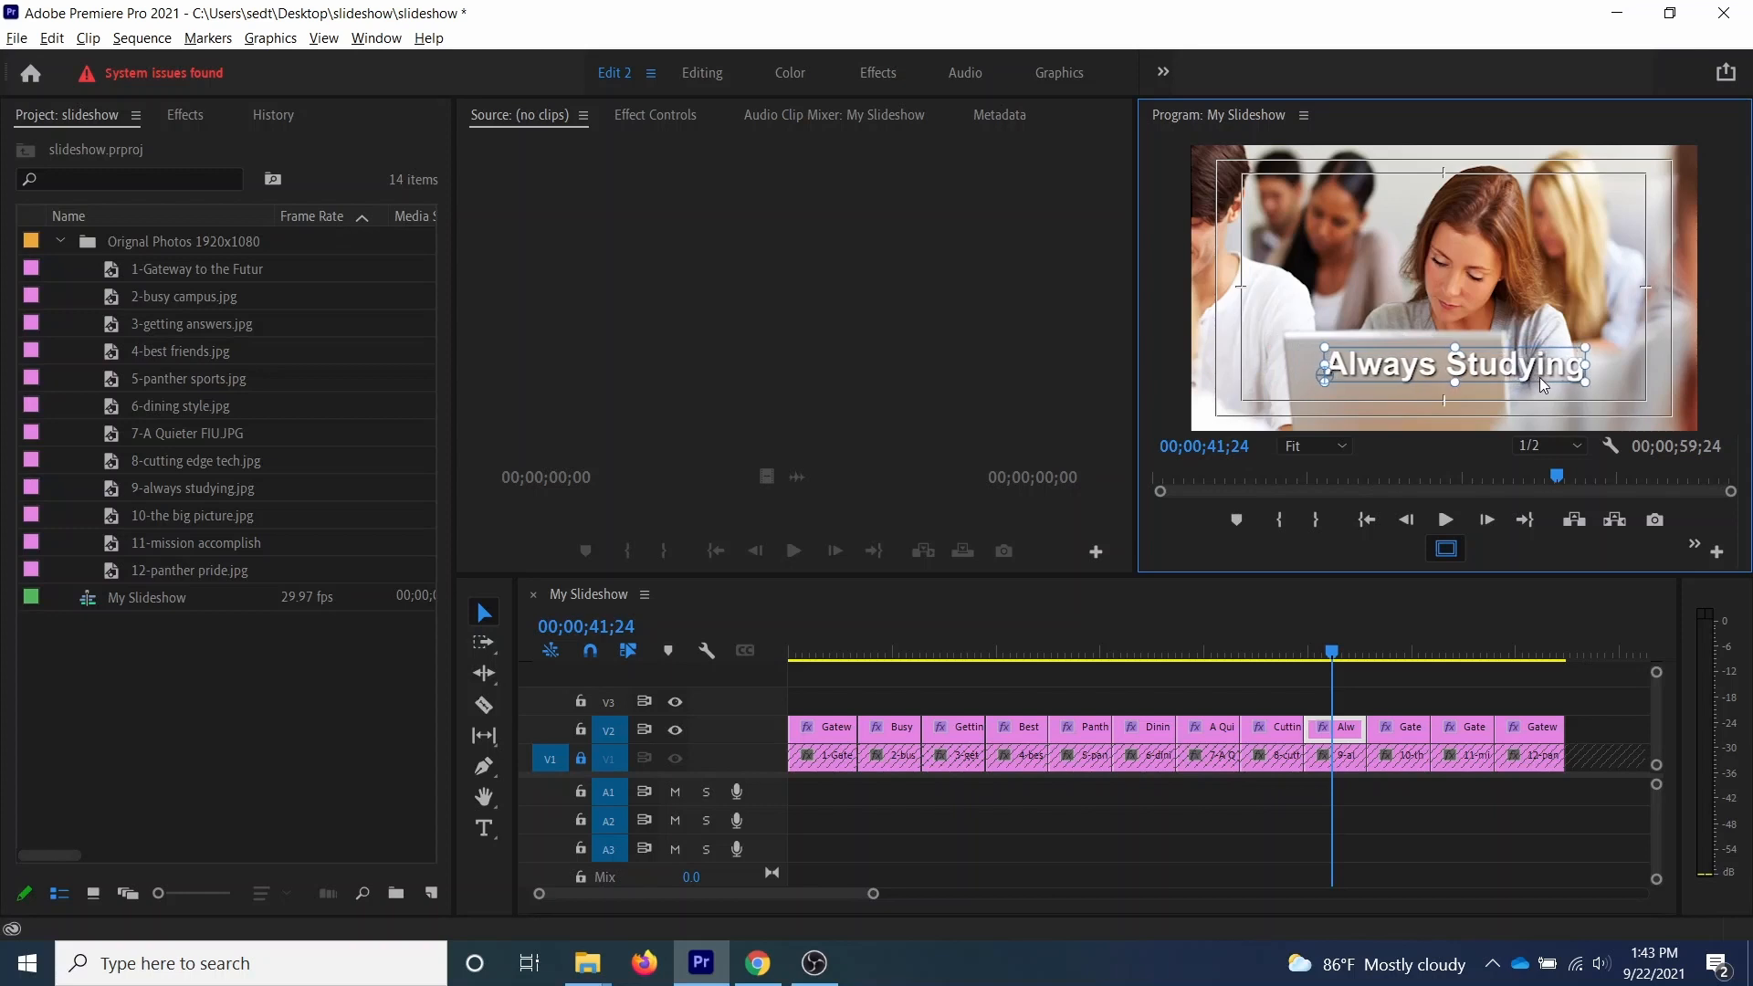
# Change the title over the aerial campus photo to "The Big Picture" and move it straight up into the sky.
pyautogui.click(1387, 645)
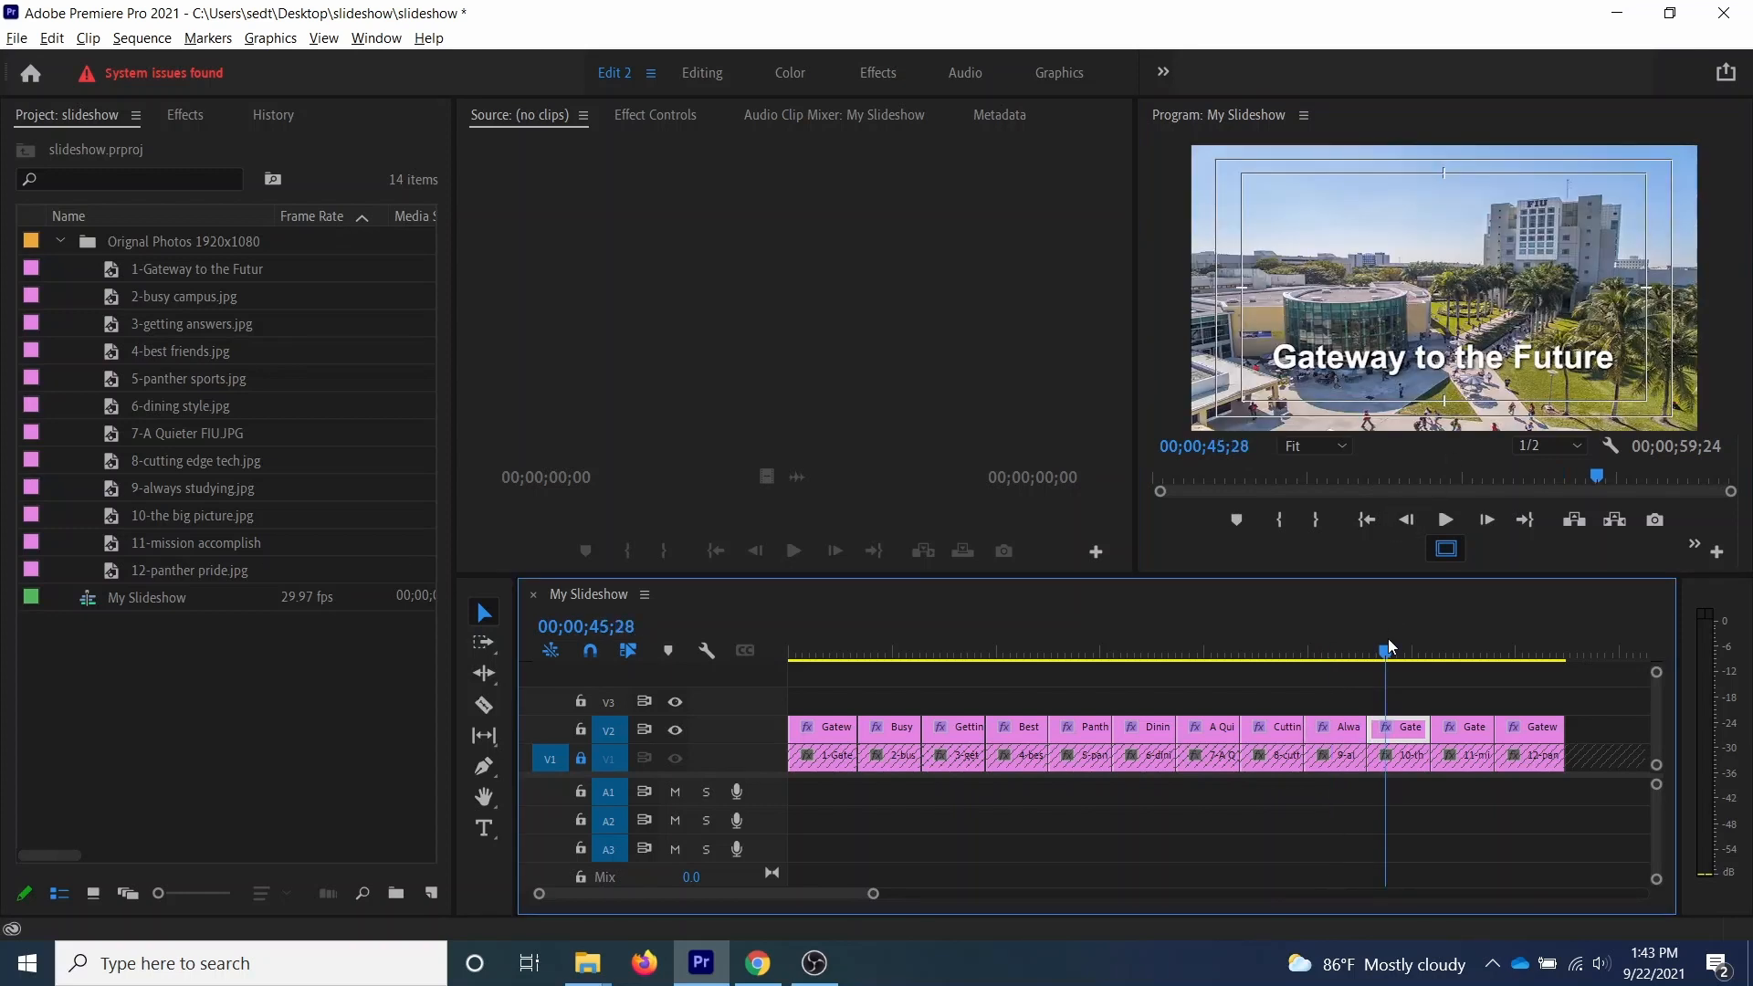
pyautogui.doubleClick(1422, 362)
pyautogui.write('The')
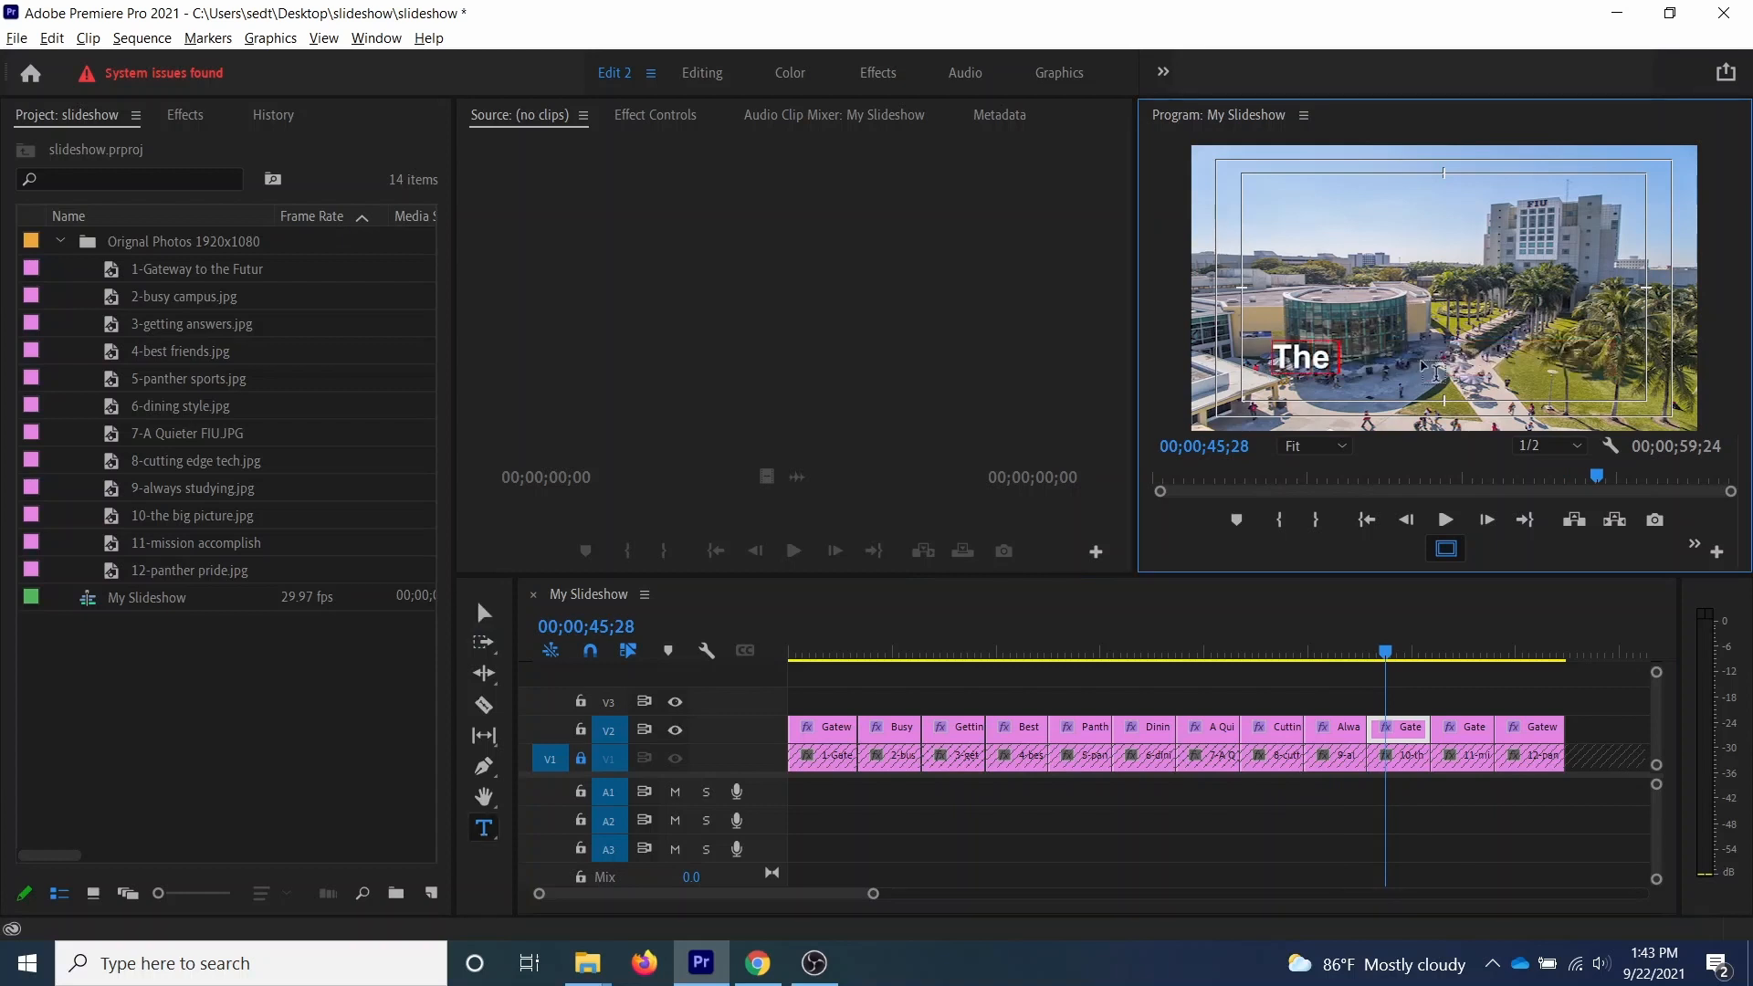
pyautogui.write(' Big Pict')
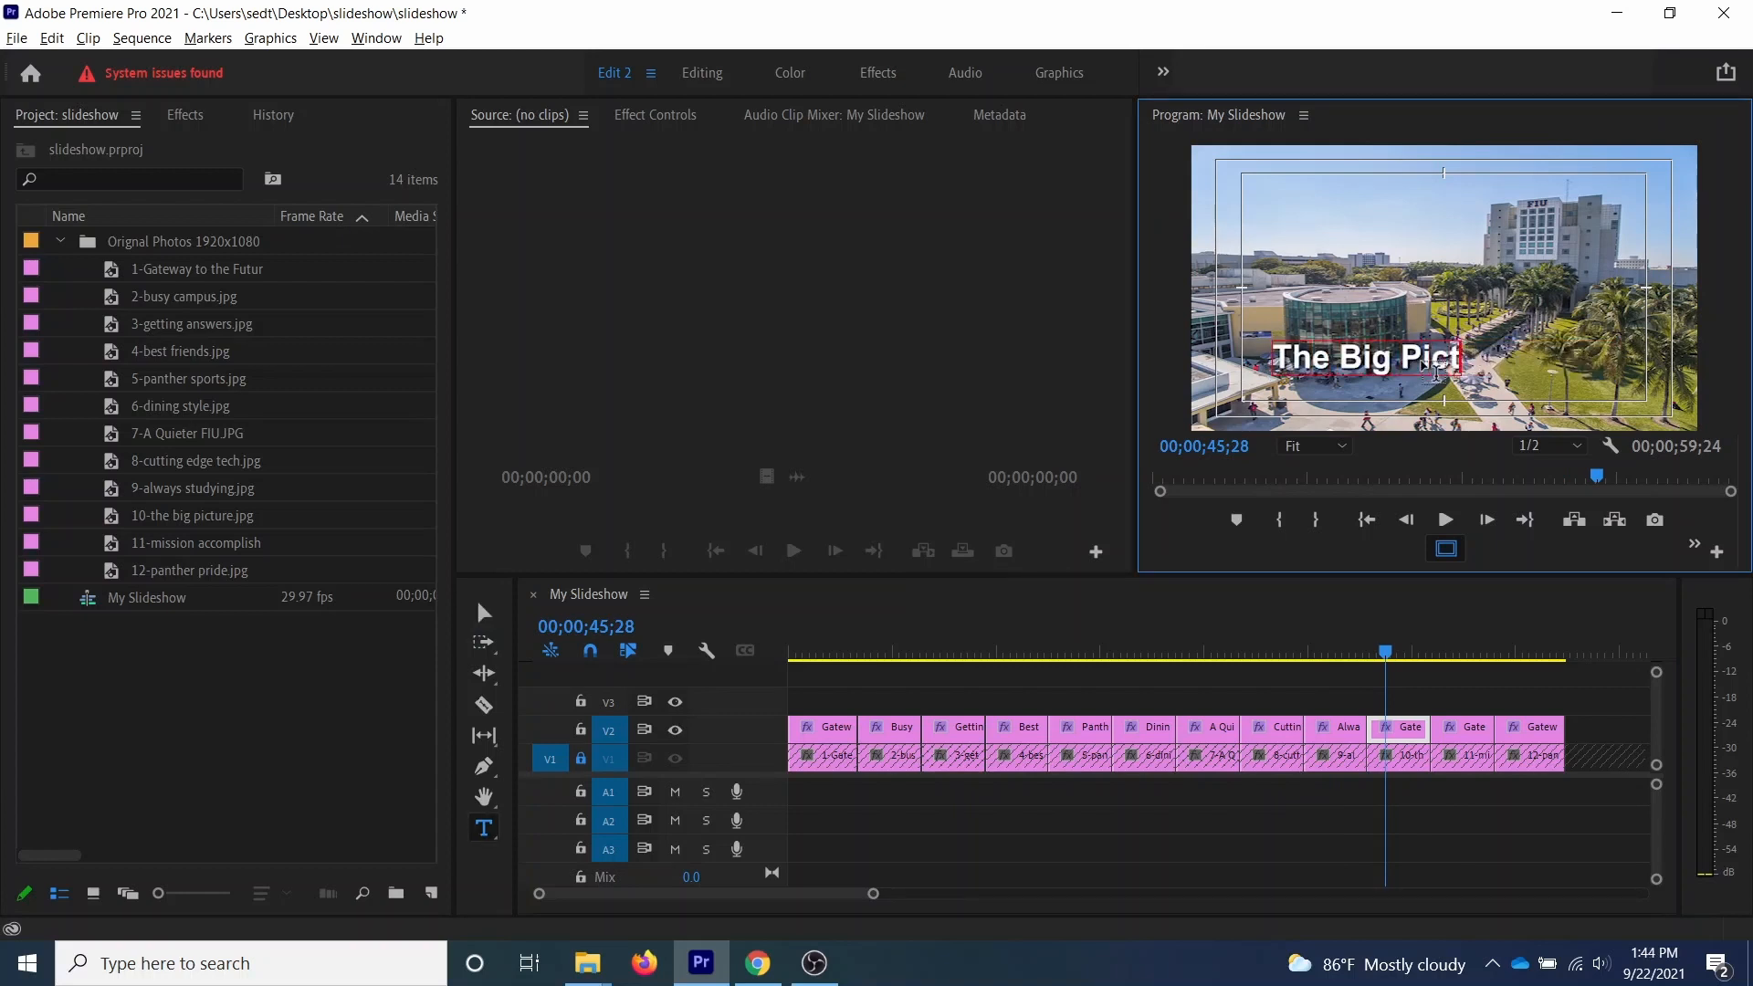
pyautogui.write('ure')
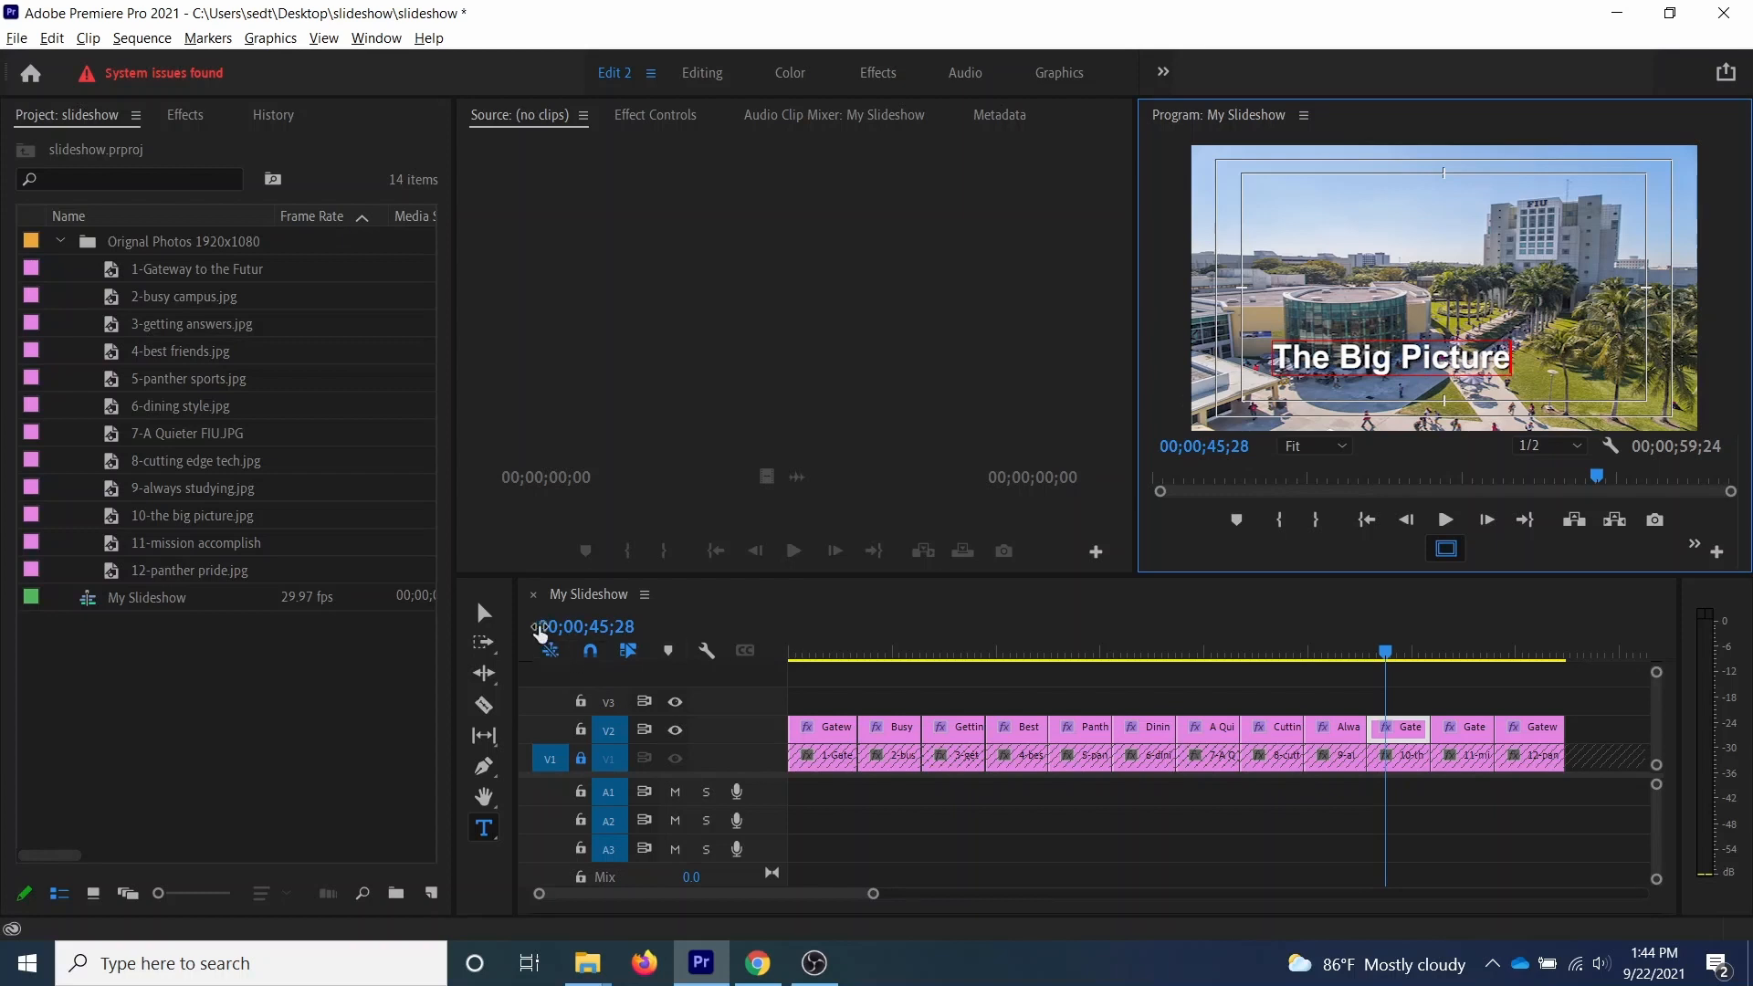
pyautogui.click(507, 613)
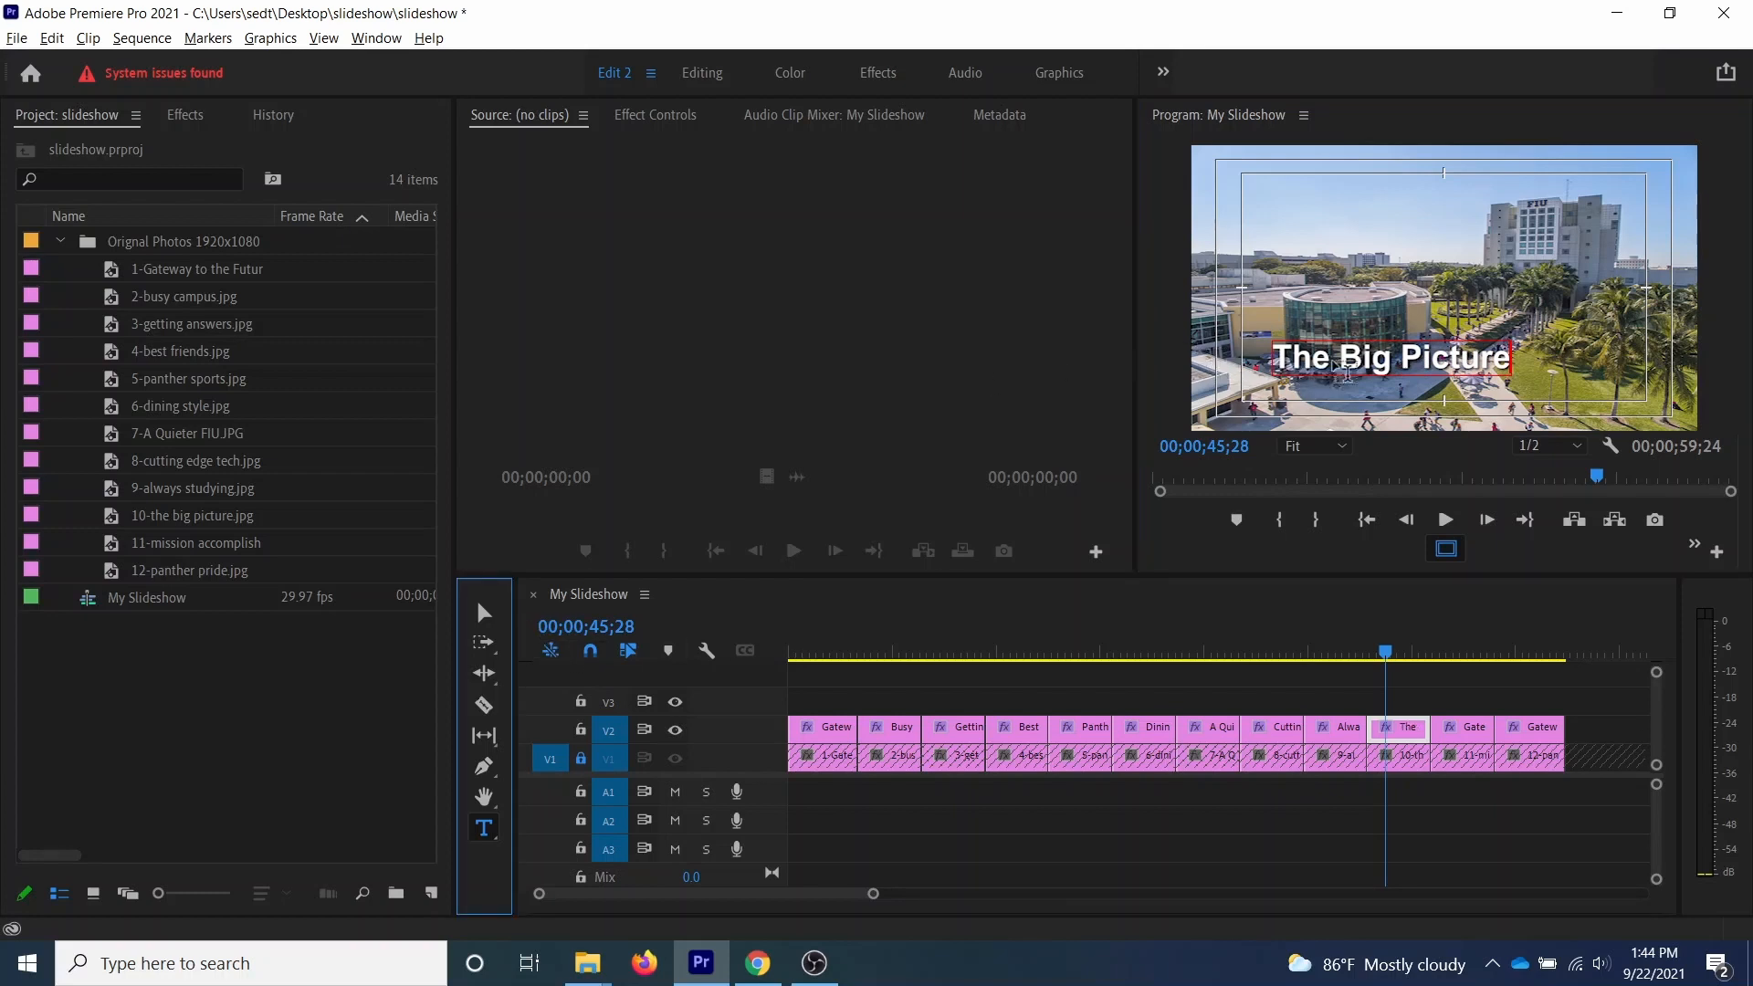
pyautogui.click(484, 612)
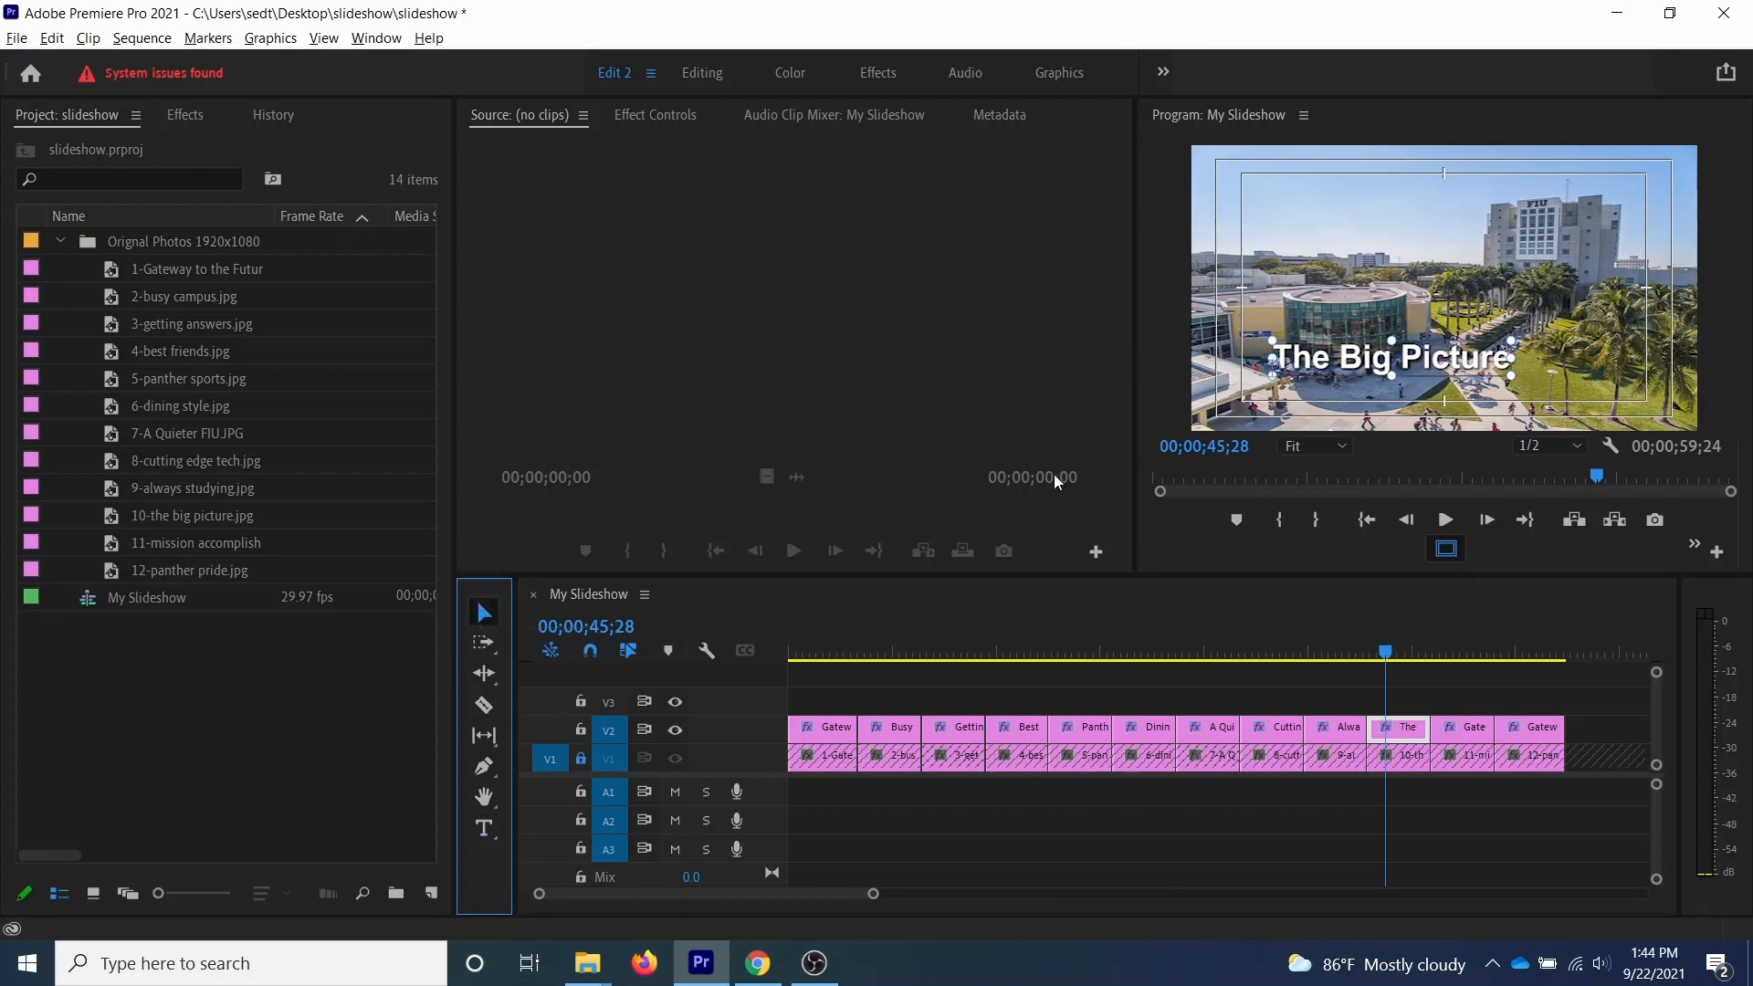
pyautogui.moveTo(1464, 360); pyautogui.dragTo(1463, 209)
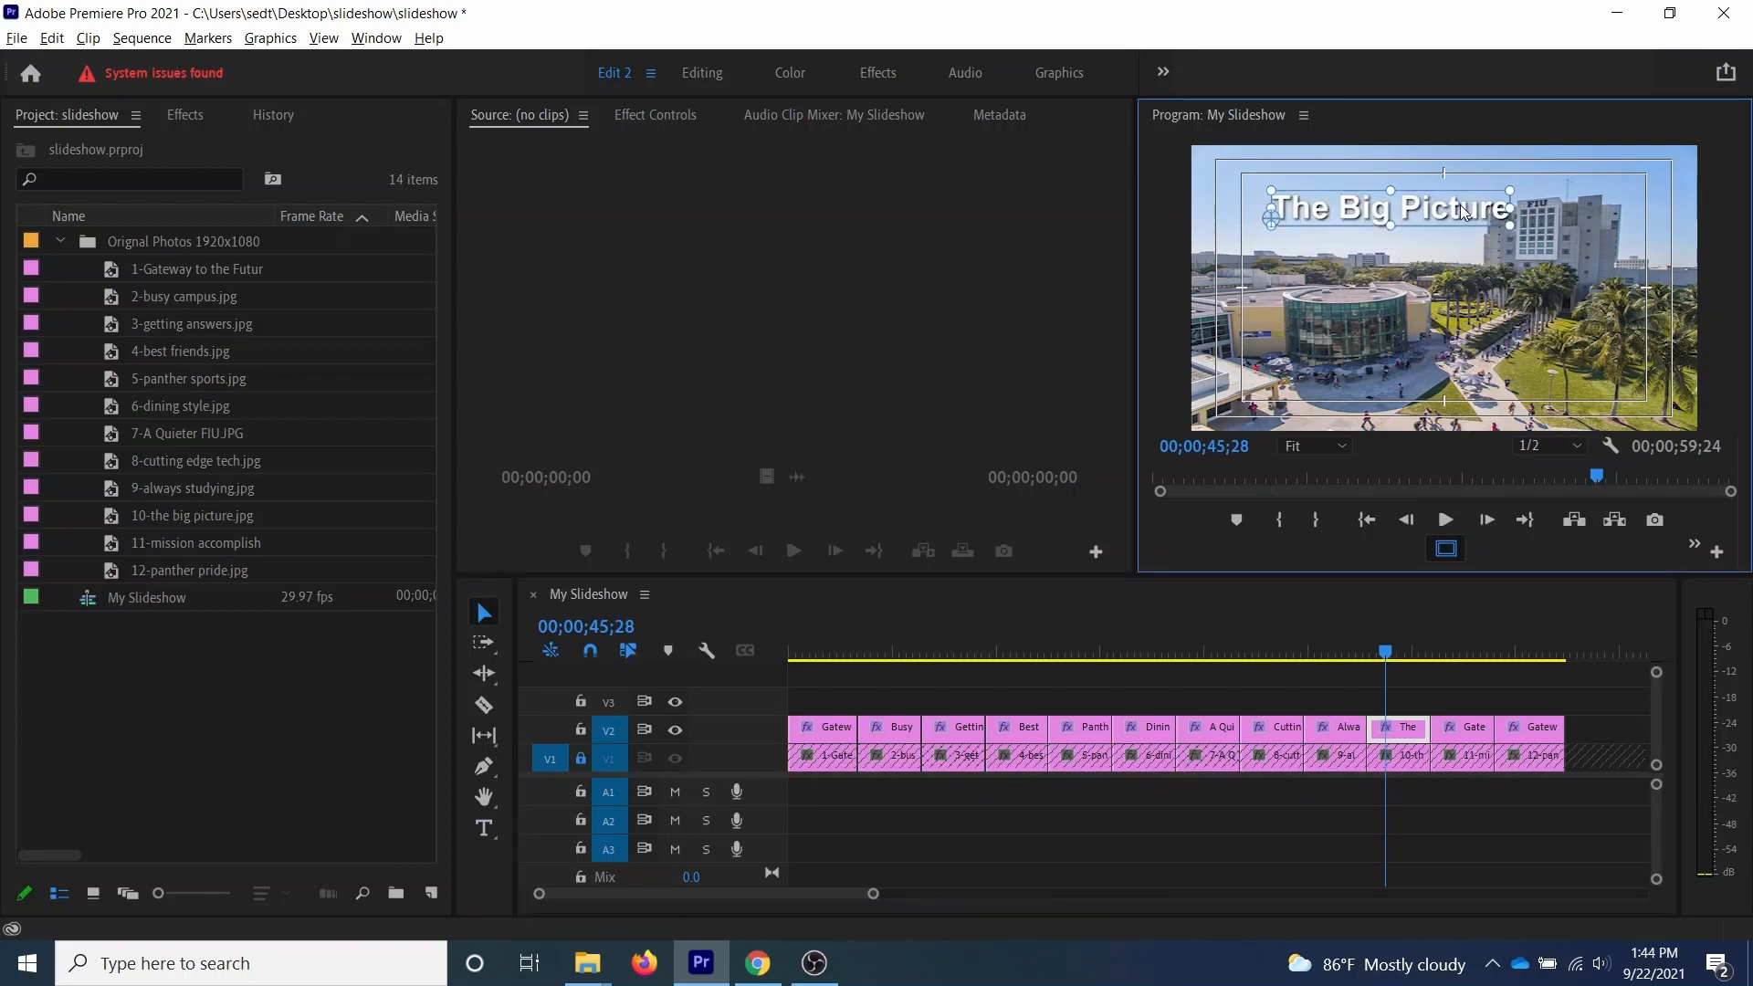
# Change the title over the graduation photo to "Mission Accomplished".
pyautogui.click(1453, 639)
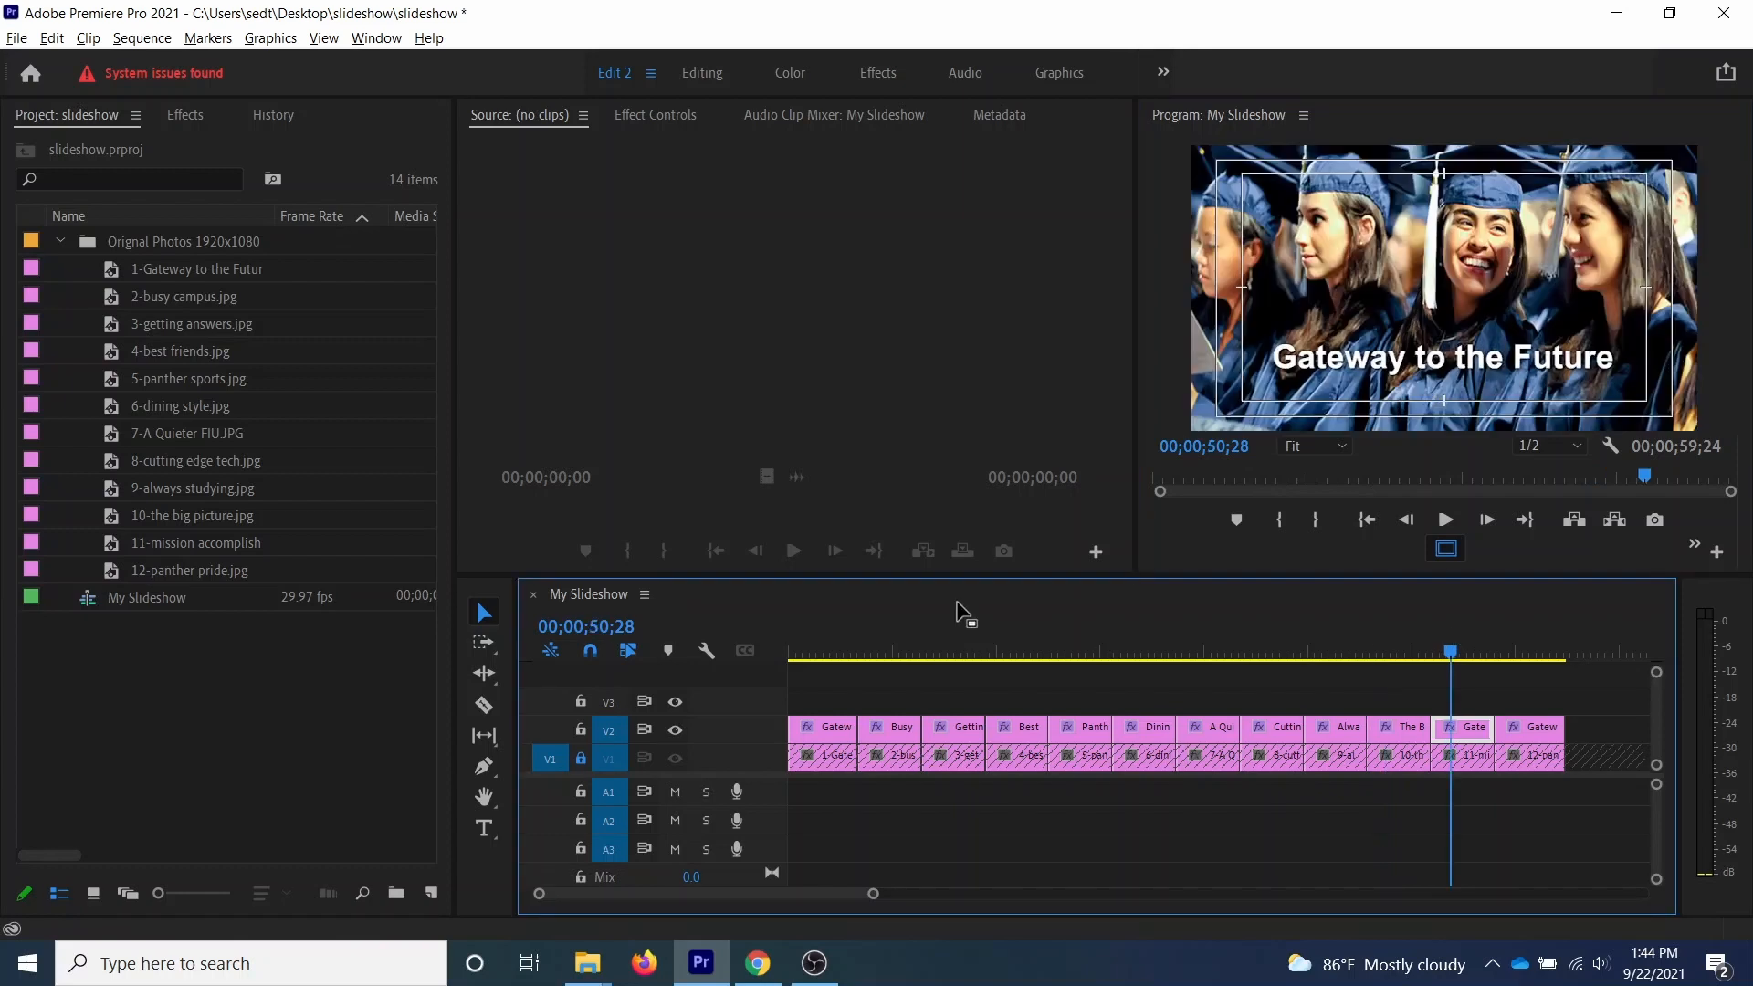
pyautogui.doubleClick(1397, 360)
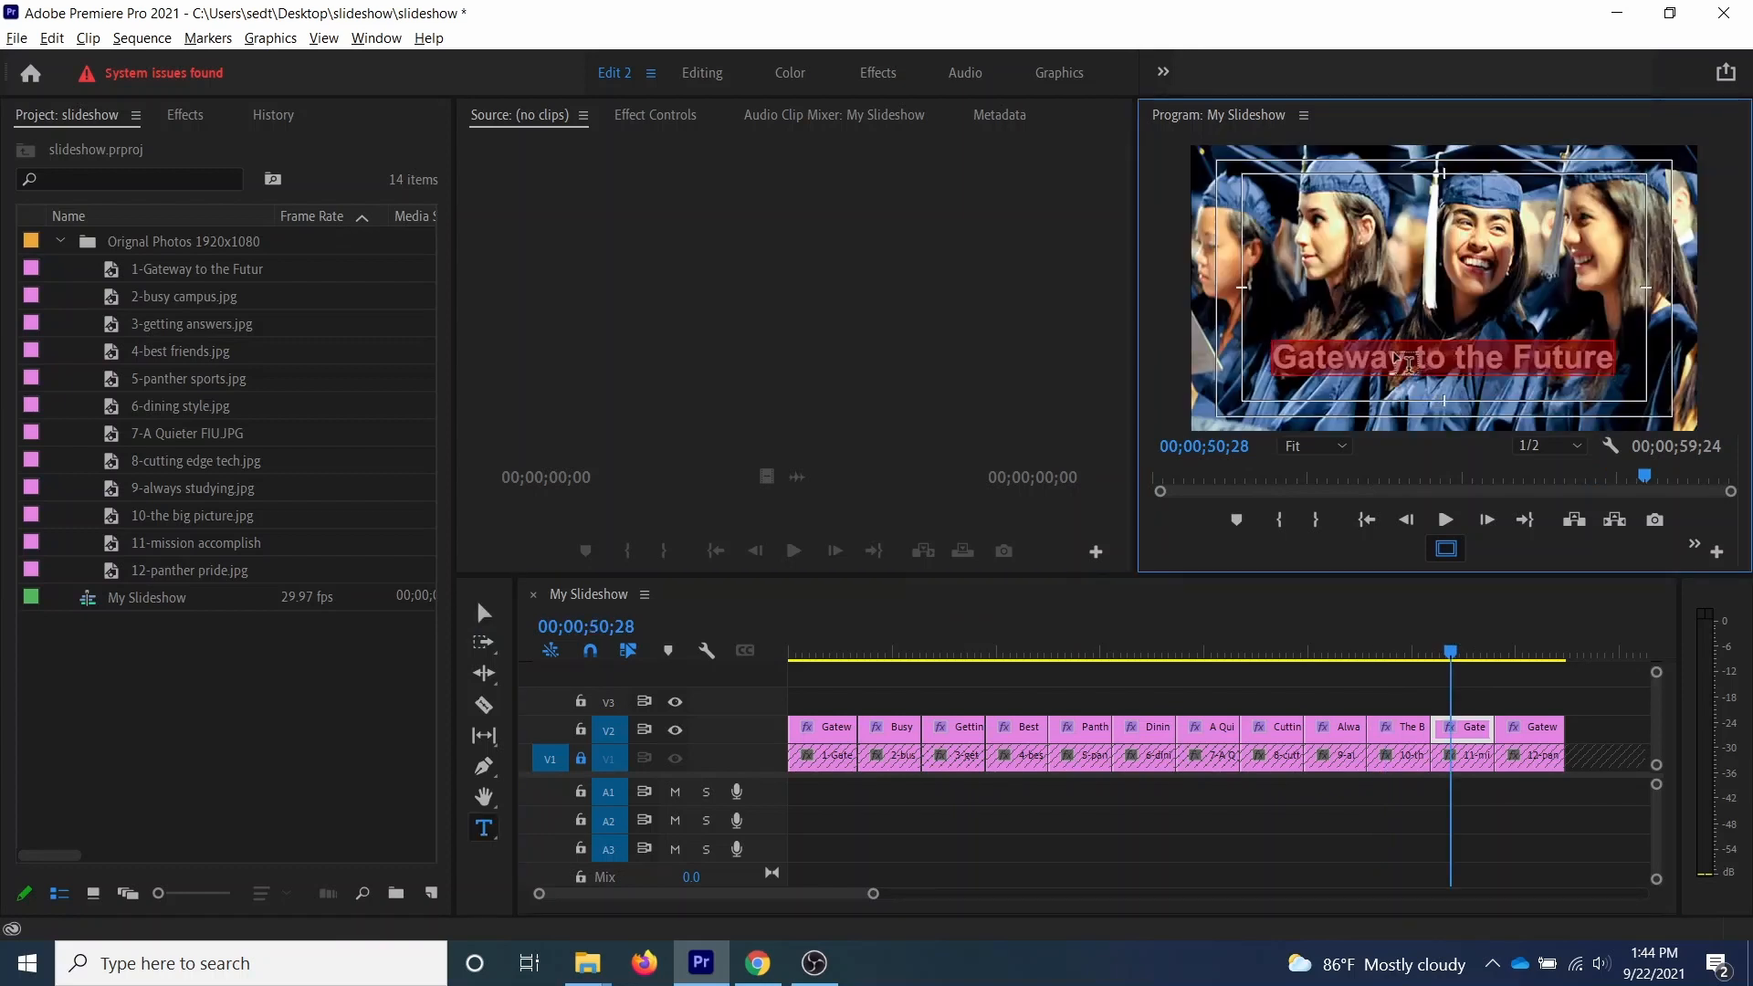
pyautogui.write('Mission Ac')
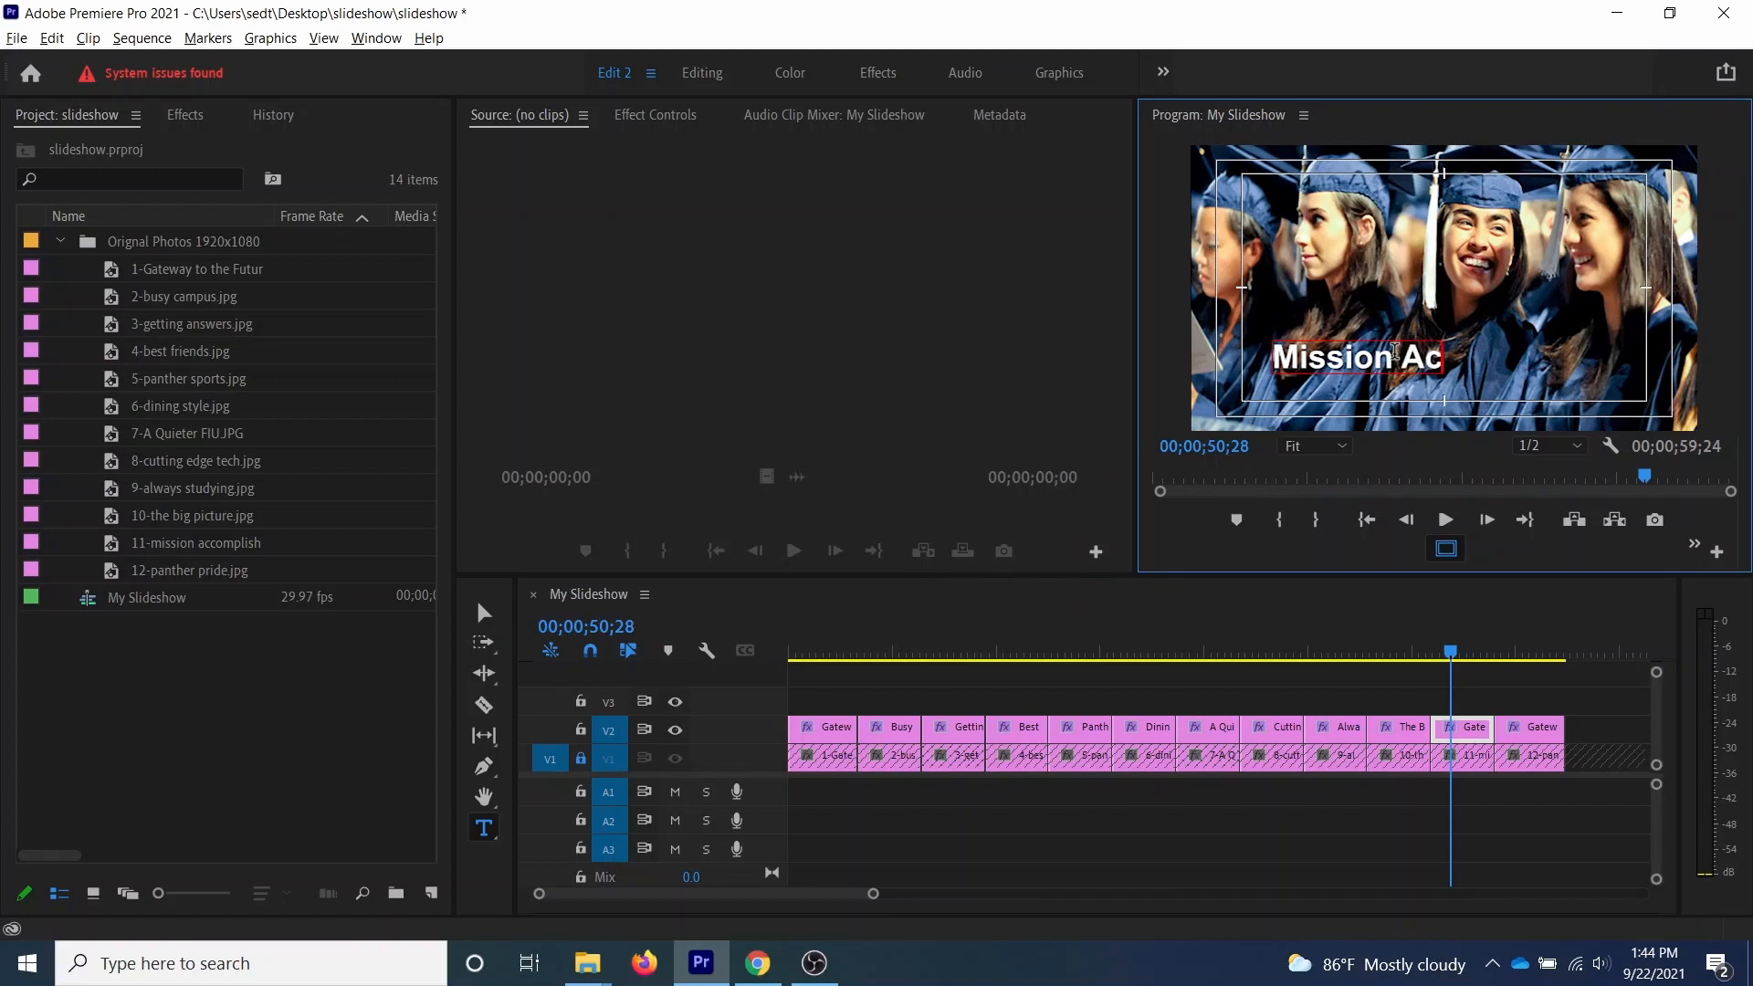
pyautogui.write('complished')
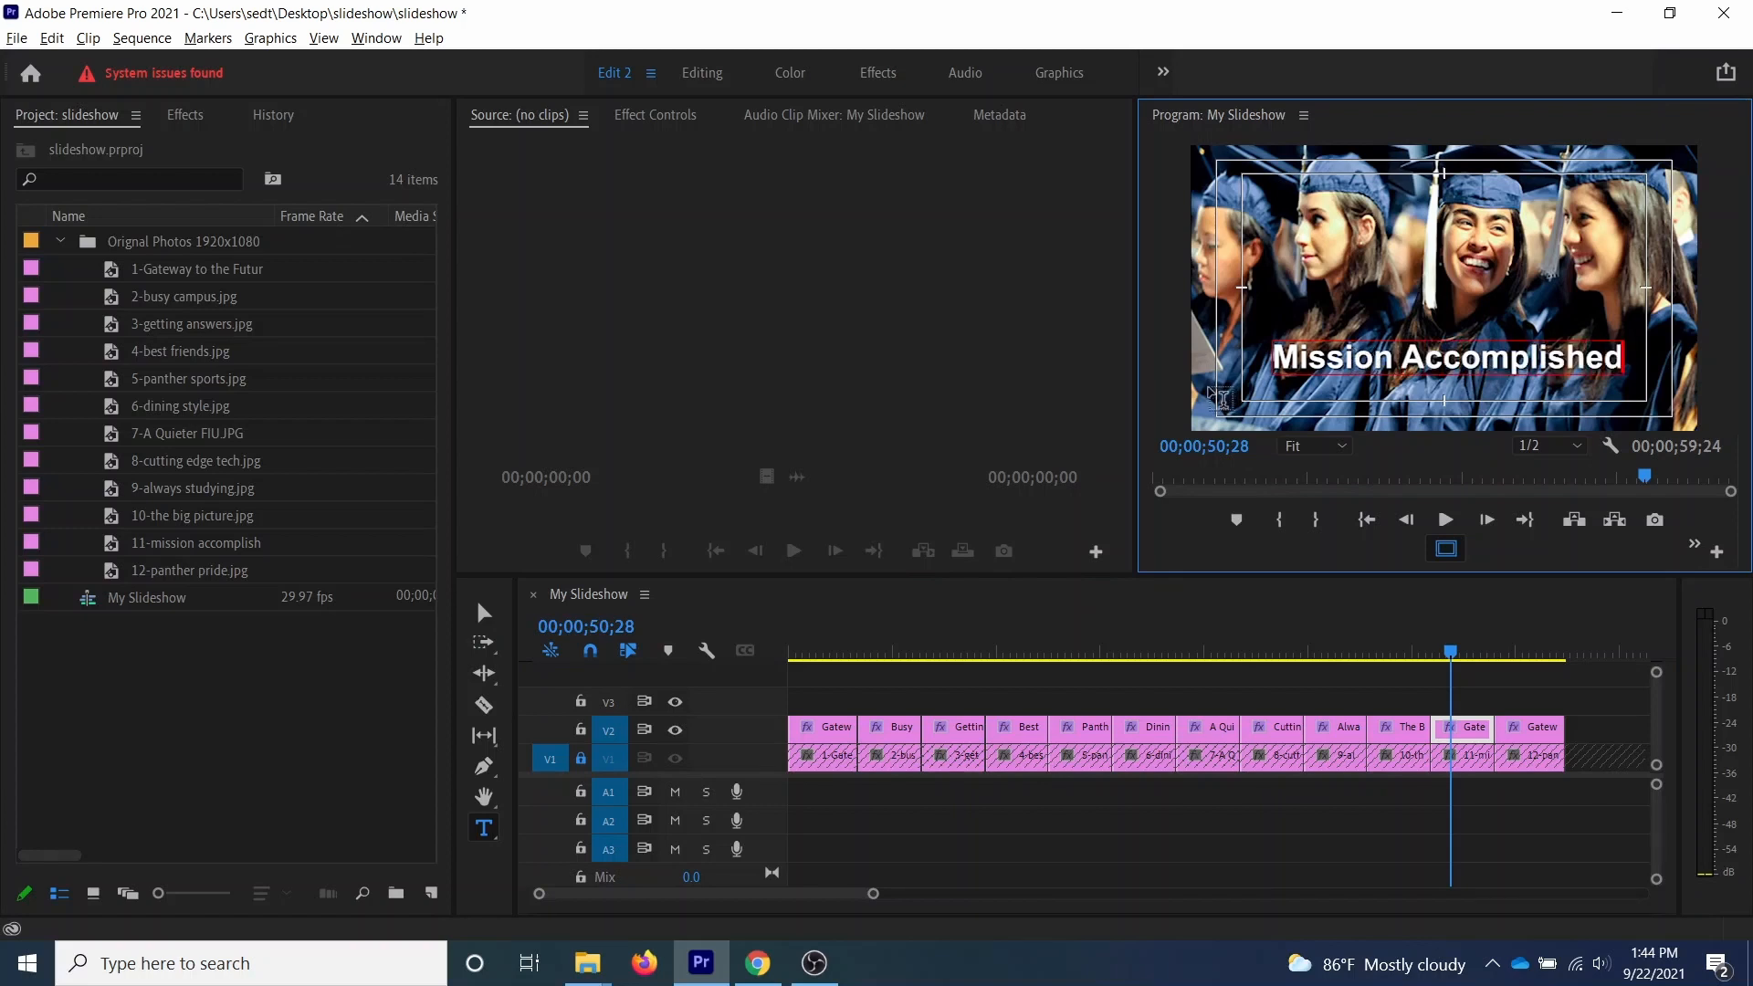
# Change the title over the panther statue photo, the last in the slideshow, to "Panther pride".
pyautogui.click(1513, 628)
pyautogui.click(1461, 360)
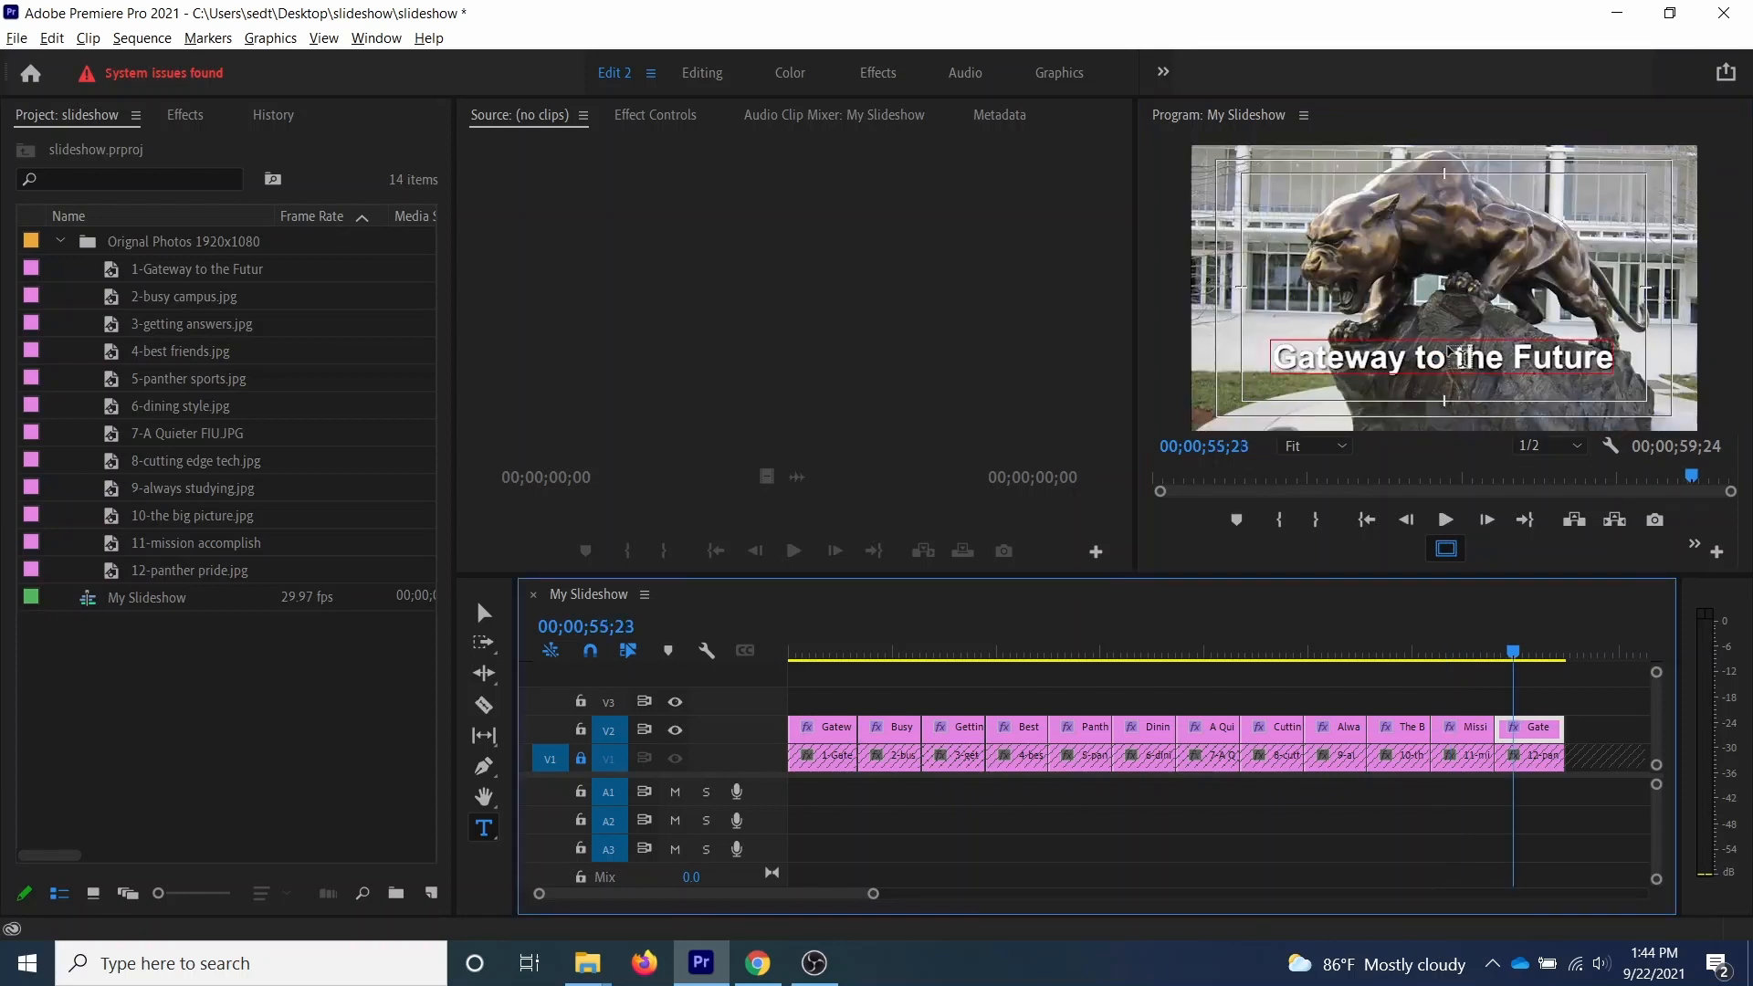
pyautogui.doubleClick(1429, 358)
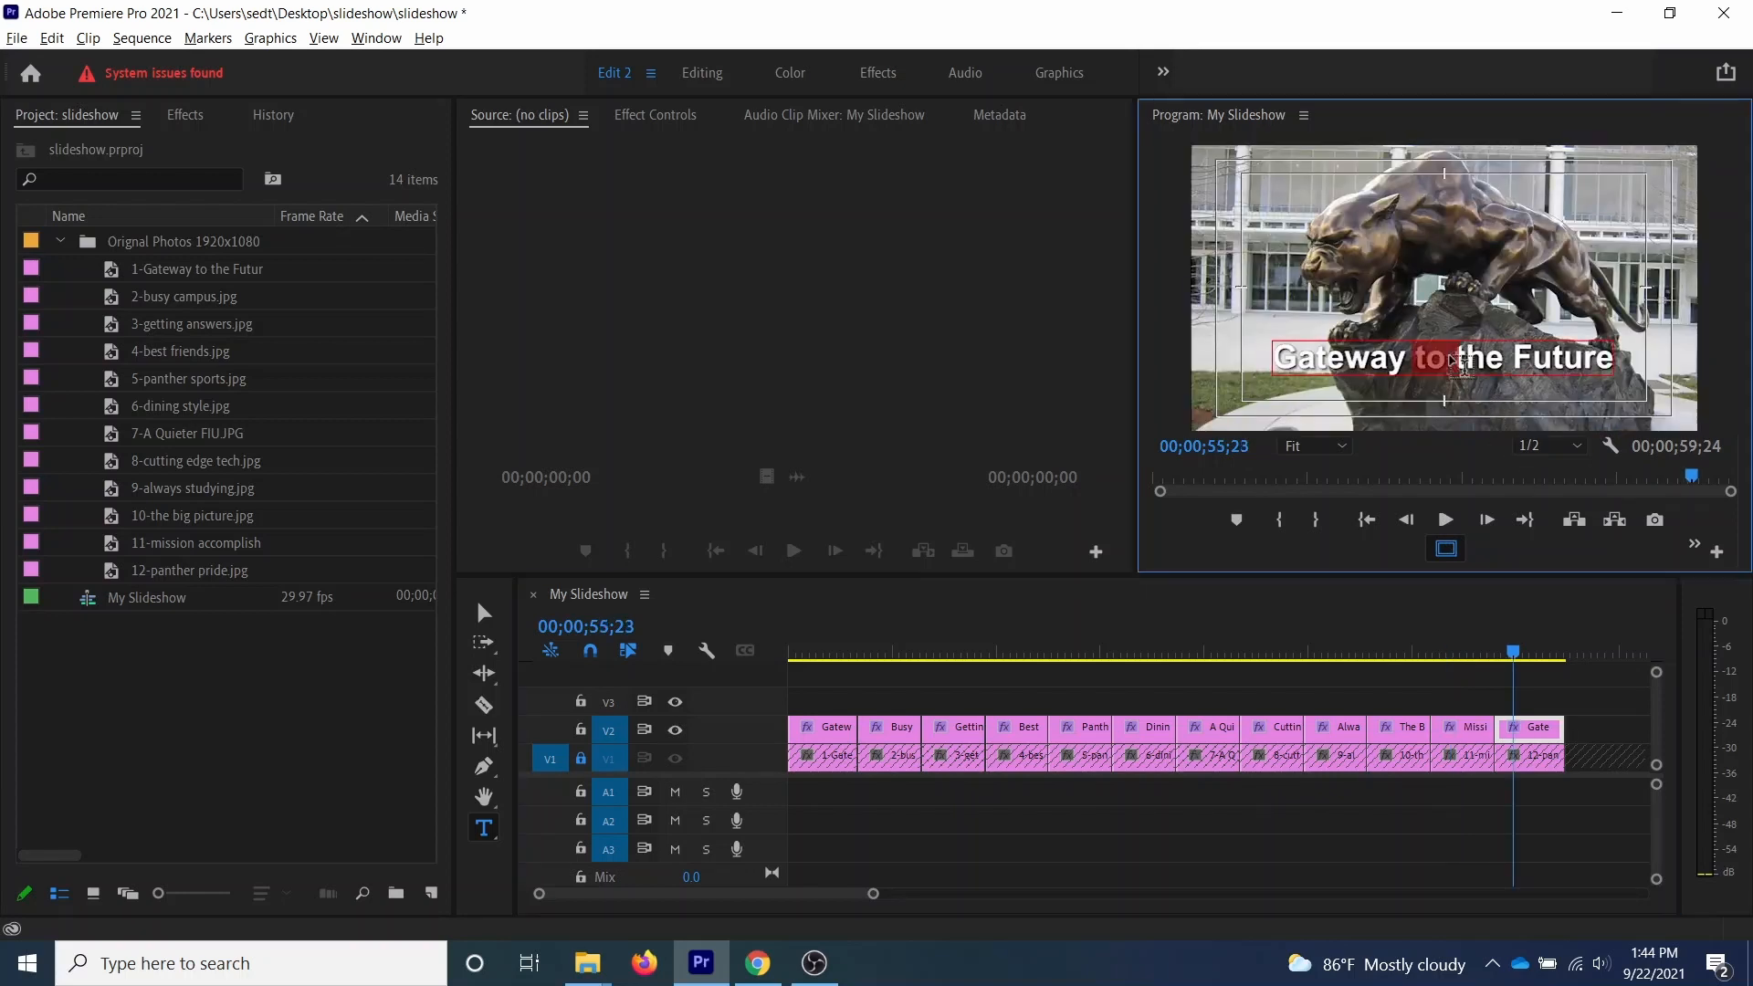
pyautogui.doubleClick(1323, 372)
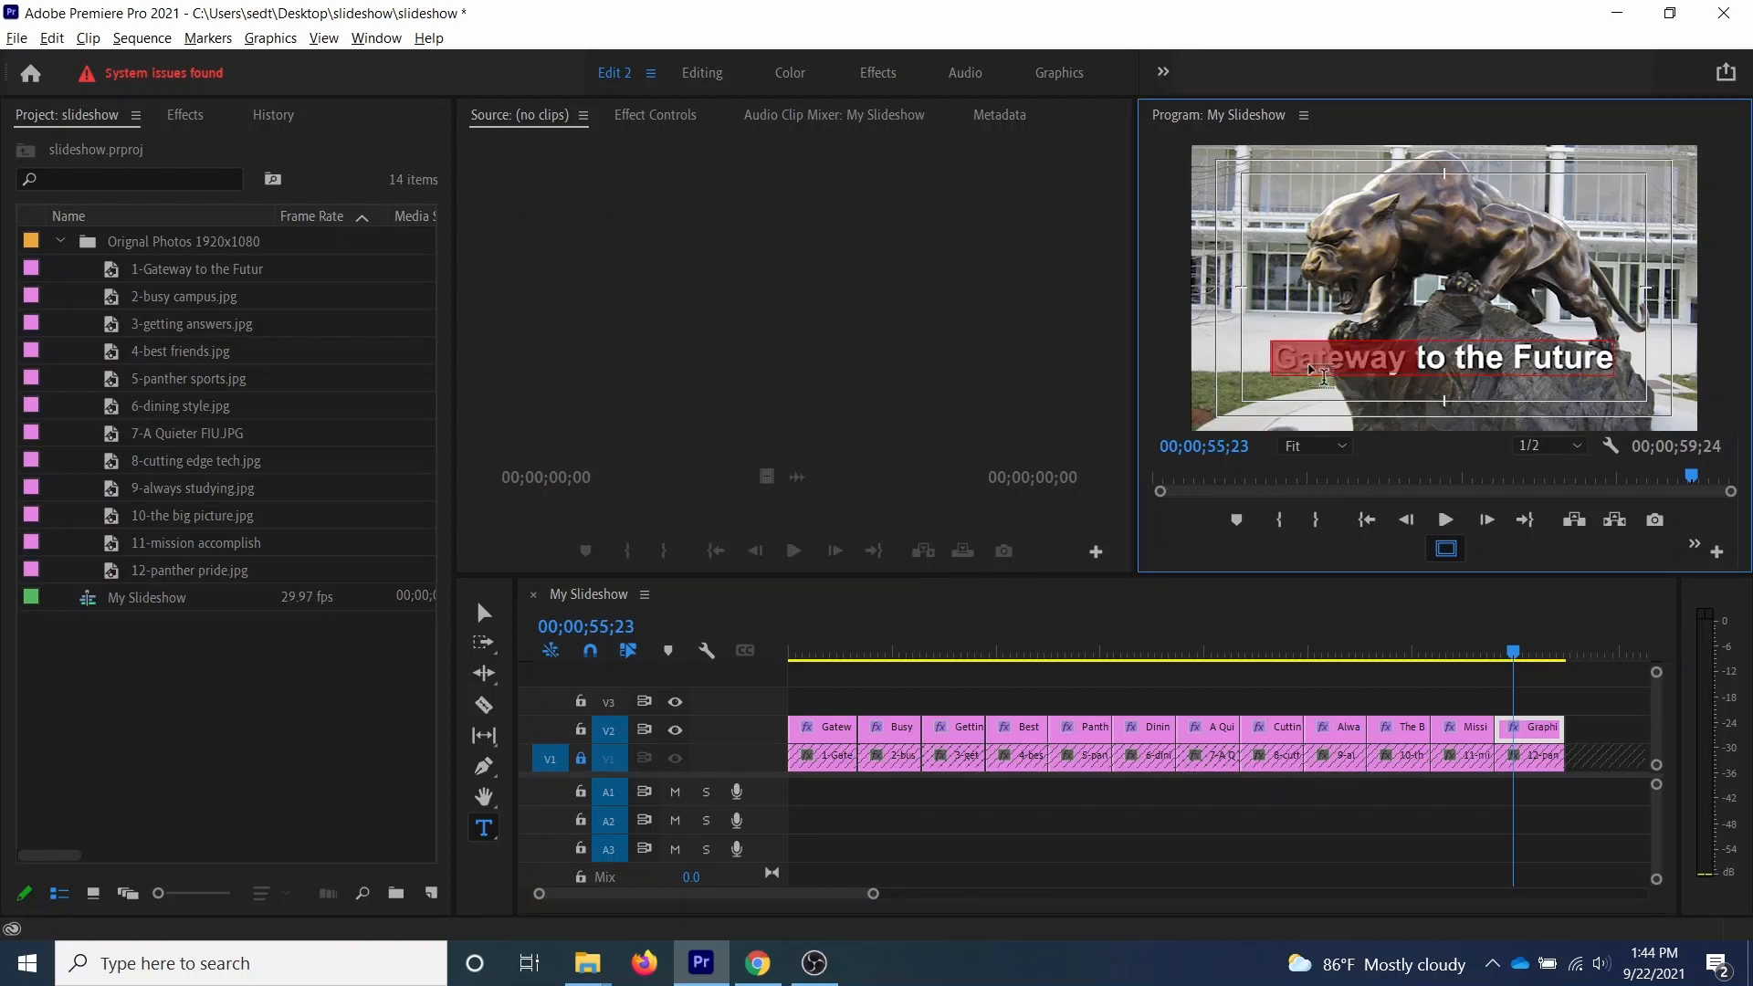
pyautogui.press('Delete')
pyautogui.press('Delete')
pyautogui.press('Delete')
pyautogui.press('Delete')
pyautogui.press('Delete')
pyautogui.press('Delete')
pyautogui.press('Delete')
pyautogui.press('Delete')
pyautogui.press('Delete')
pyautogui.press('Delete')
pyautogui.press('Delete')
pyautogui.press('Delete')
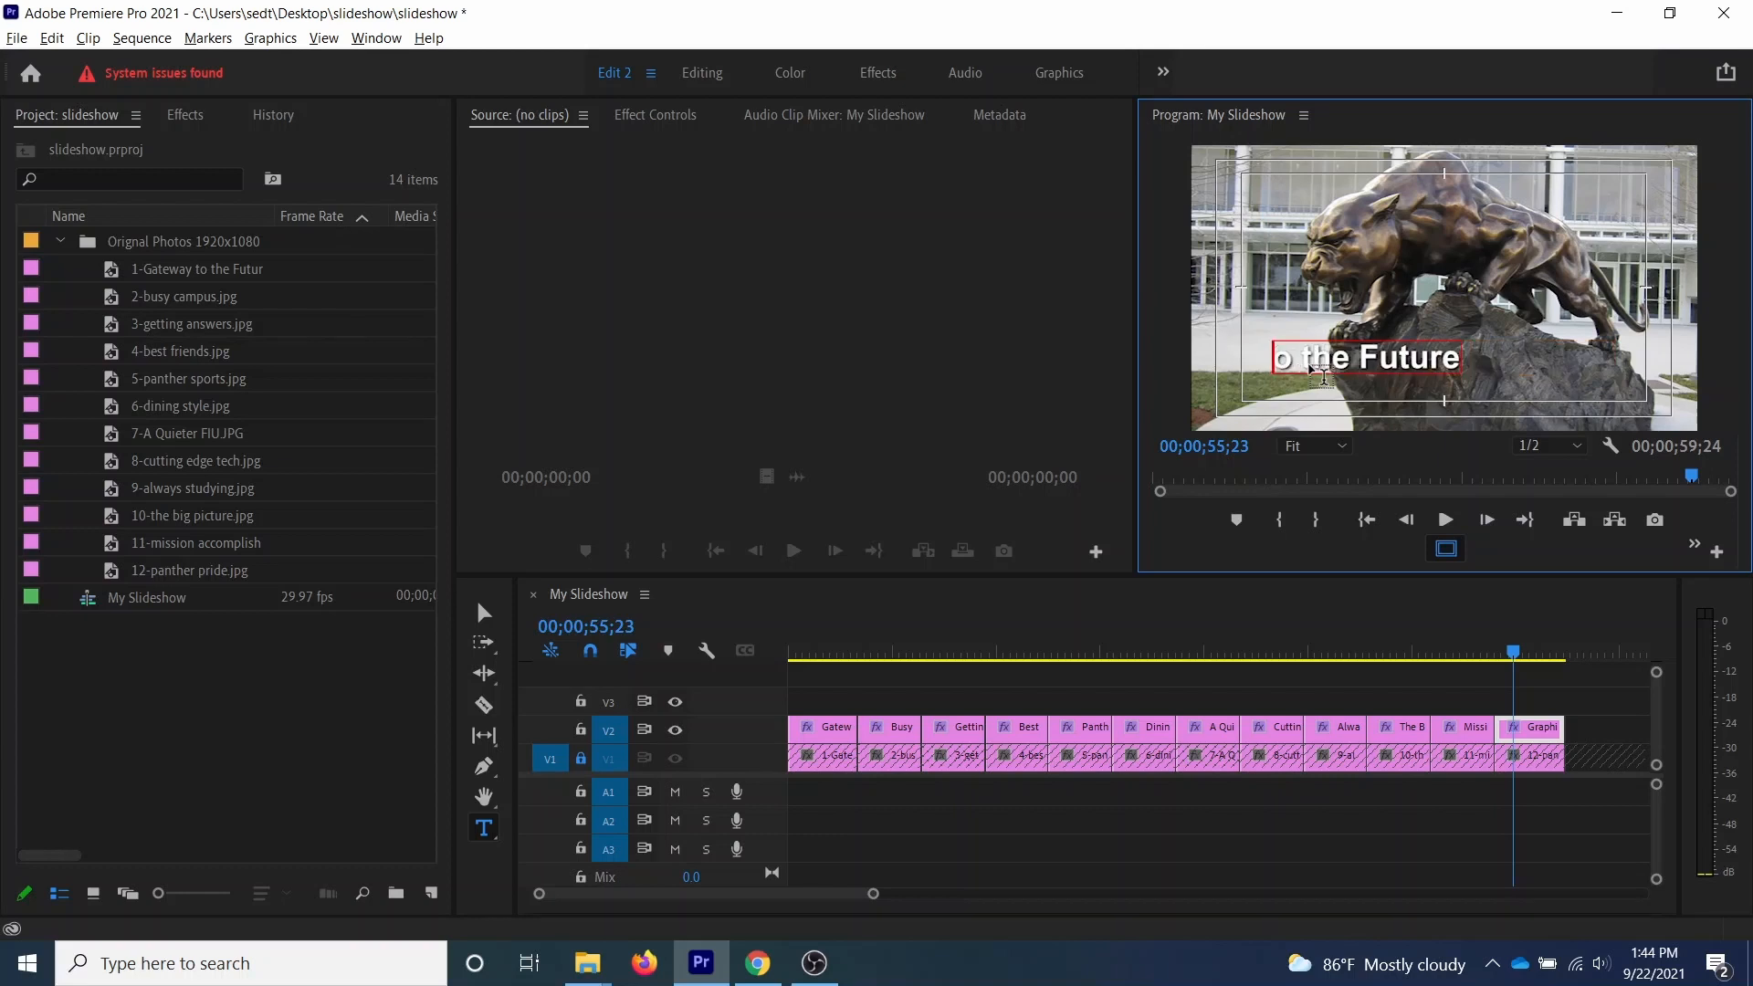
pyautogui.press('Delete')
pyautogui.press('Delete')
pyautogui.press('Delete')
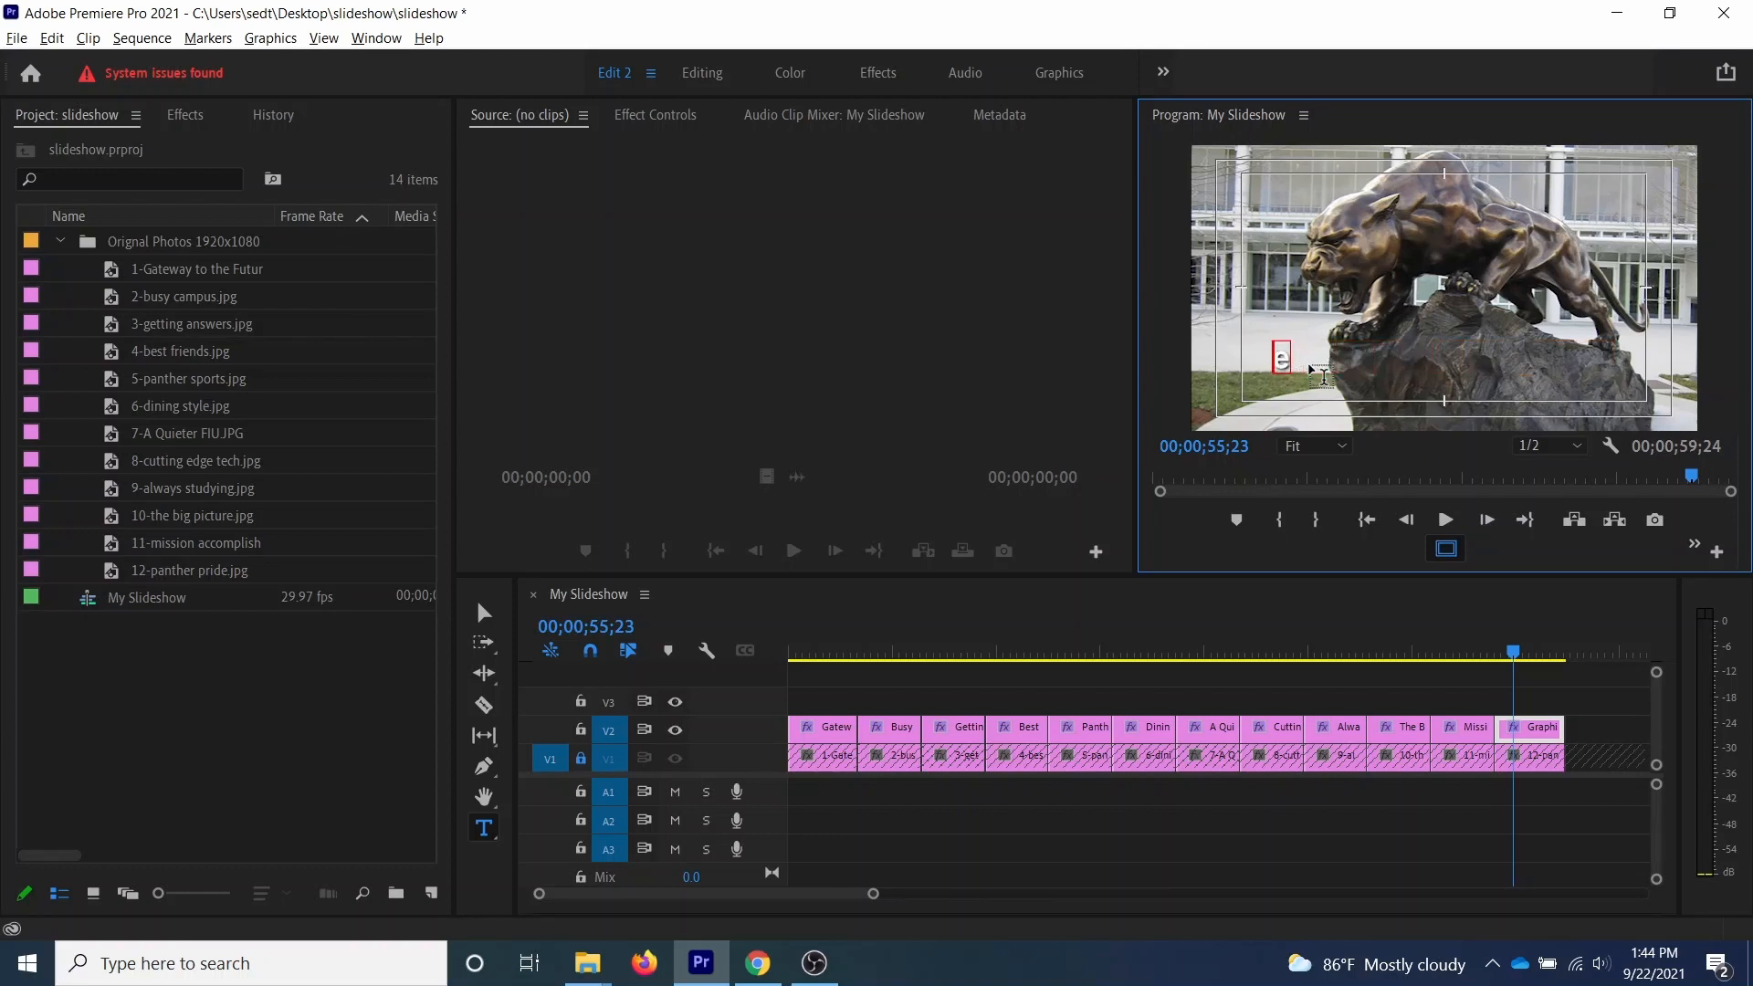
pyautogui.write('Panth')
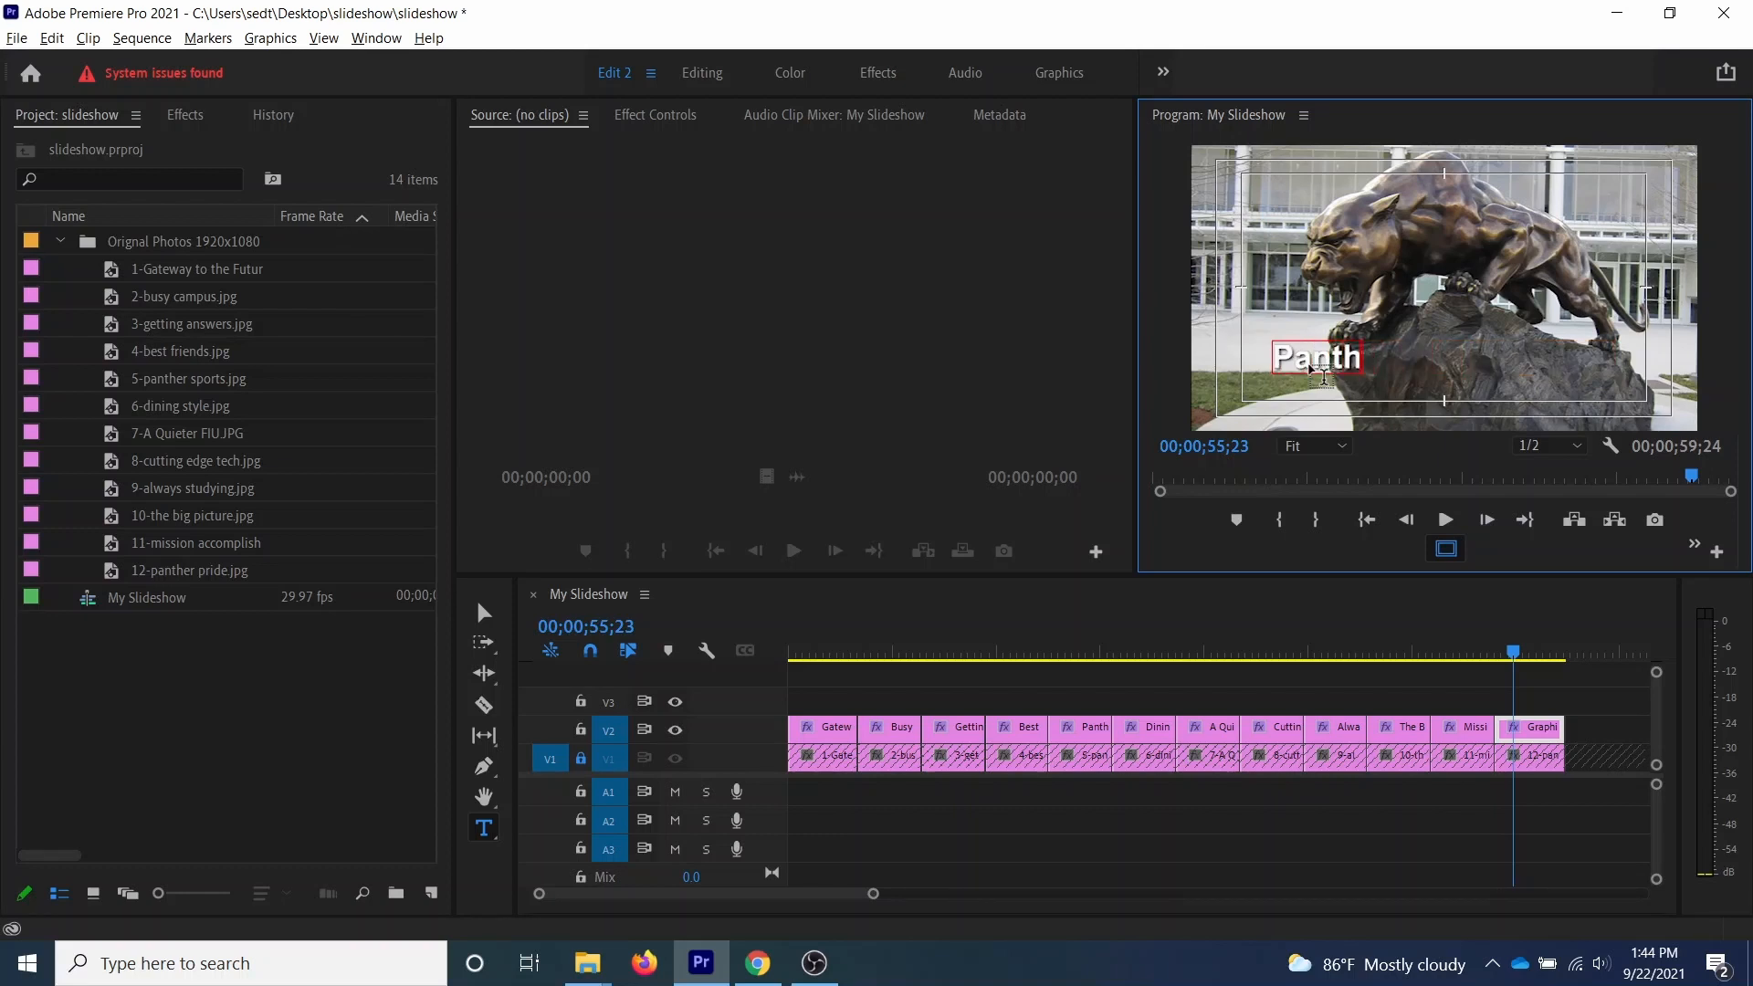
pyautogui.write('er pride')
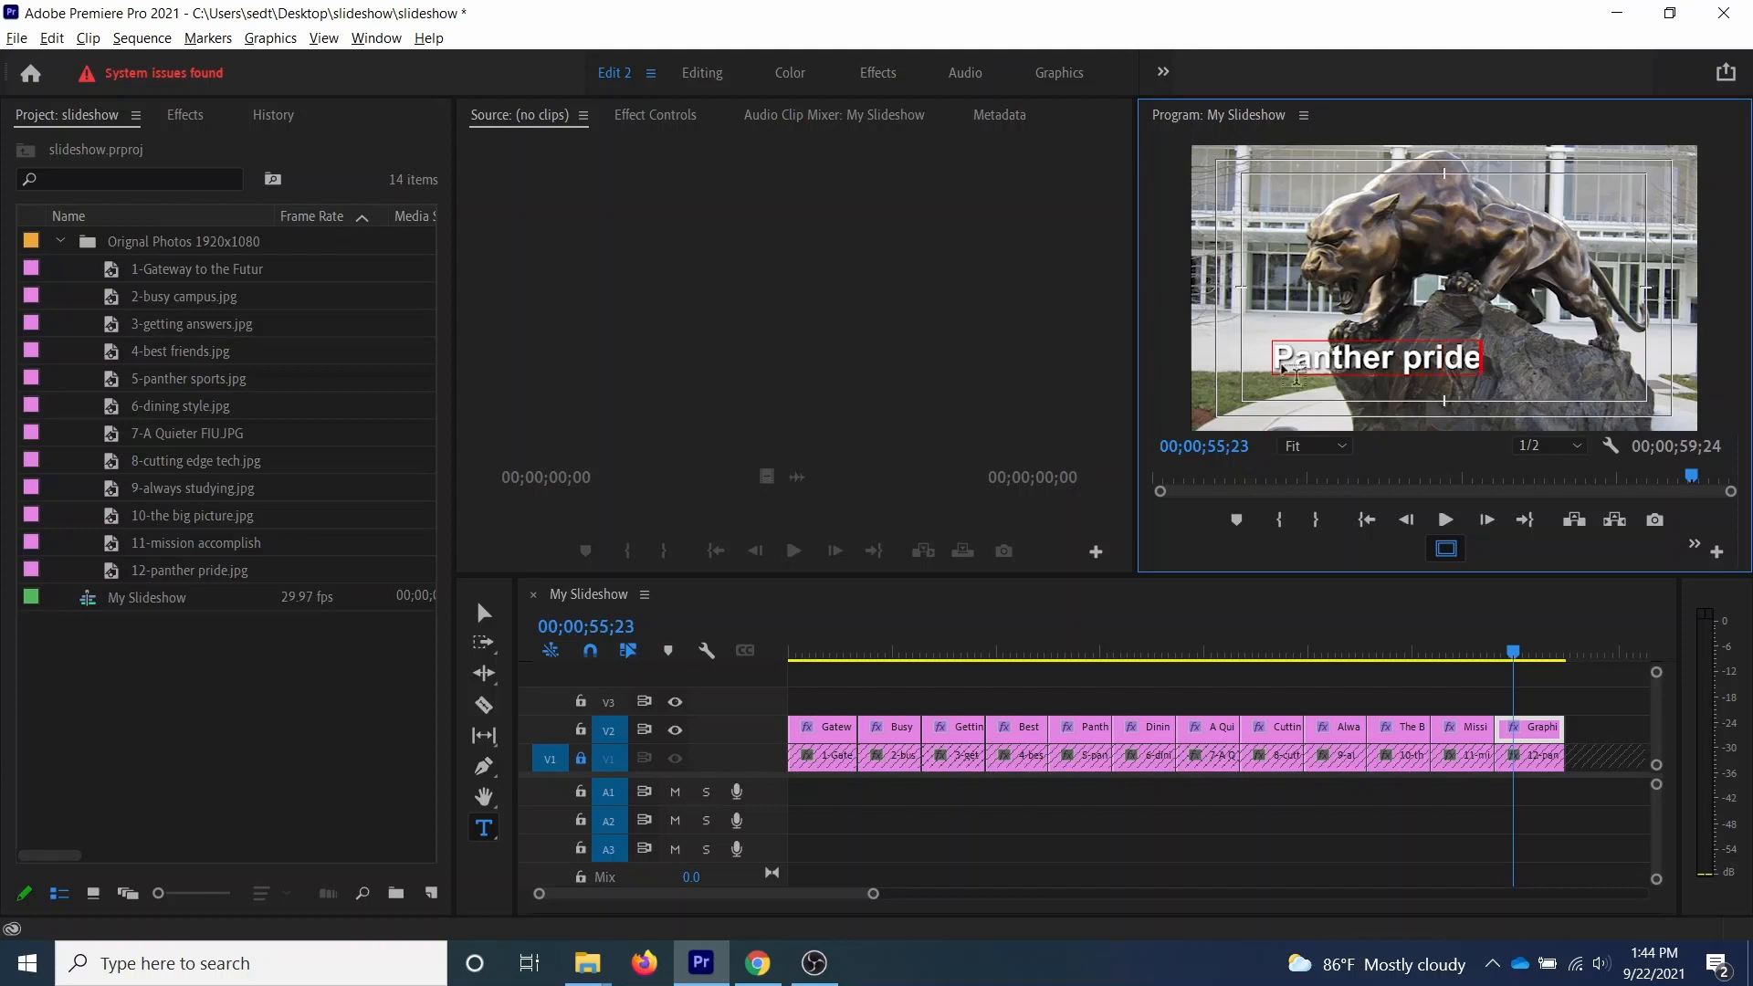
# Move the "Panther pride" title to the right onto the rock beneath the statue and save the project.
pyautogui.click(484, 612)
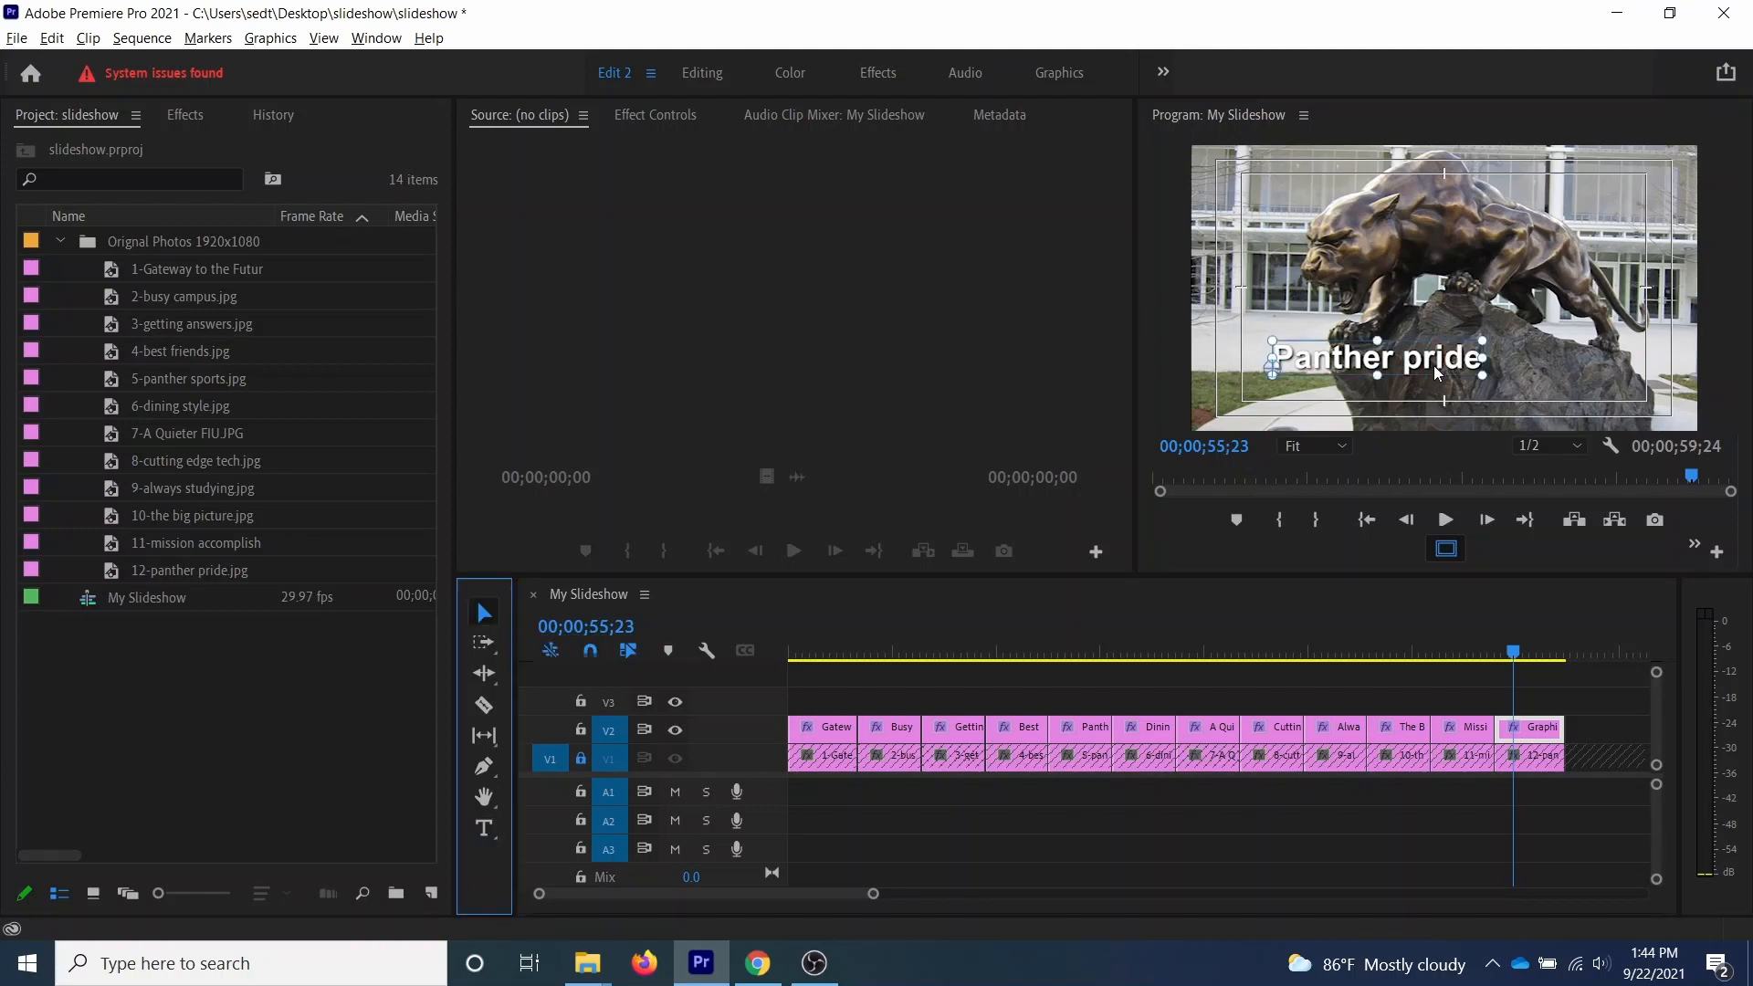
pyautogui.moveTo(1433, 365); pyautogui.dragTo(1537, 363)
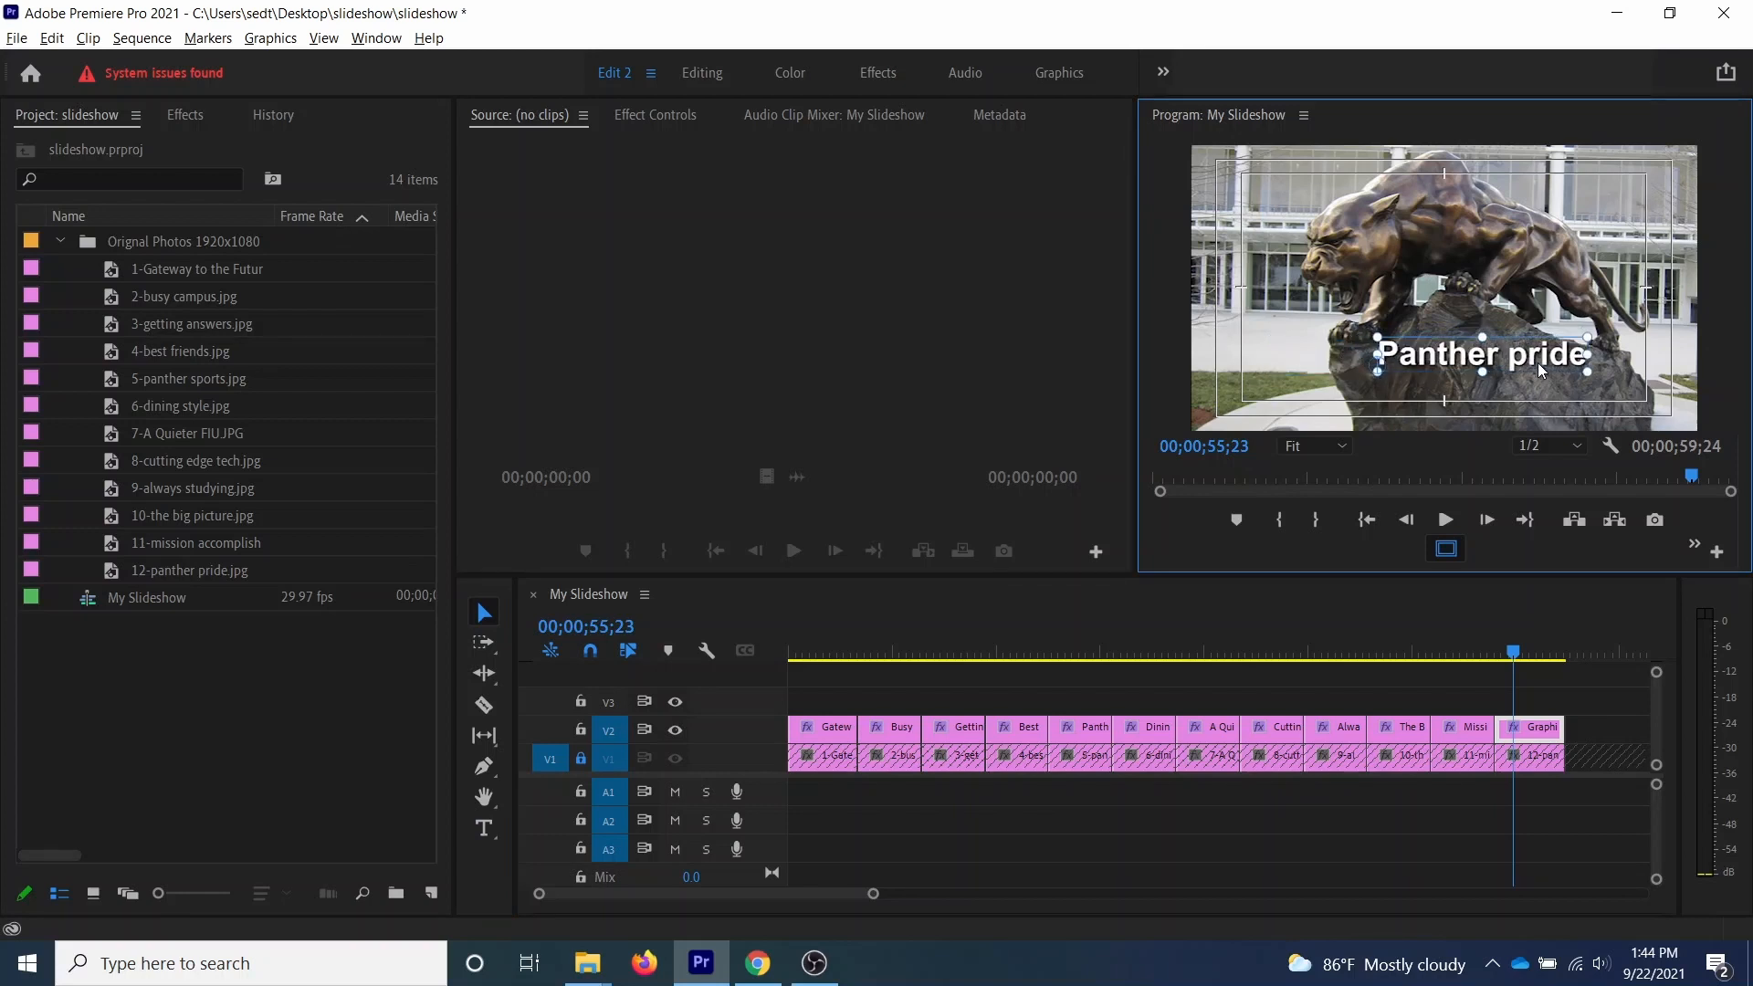
pyautogui.hotkey('ctrl', 's')
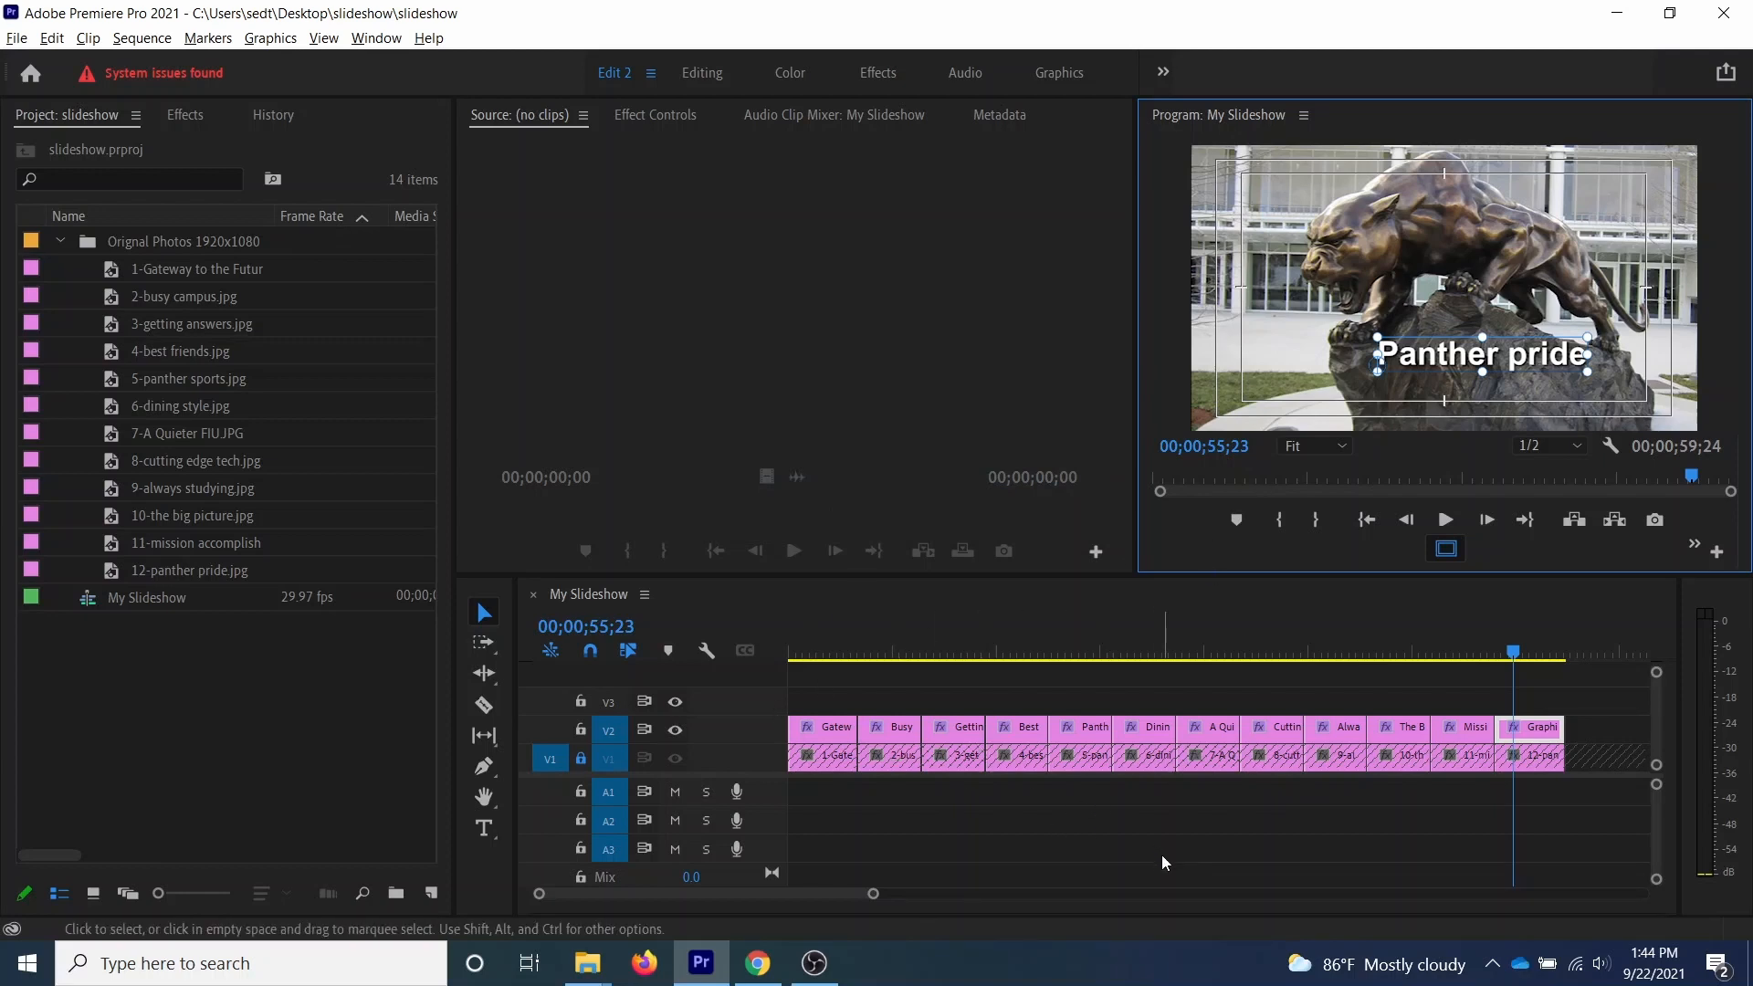
# Return to the first photo and import the L-R Motion effect preset from Pictures > Slideshow Practice > Effects Presets.
pyautogui.click(813, 624)
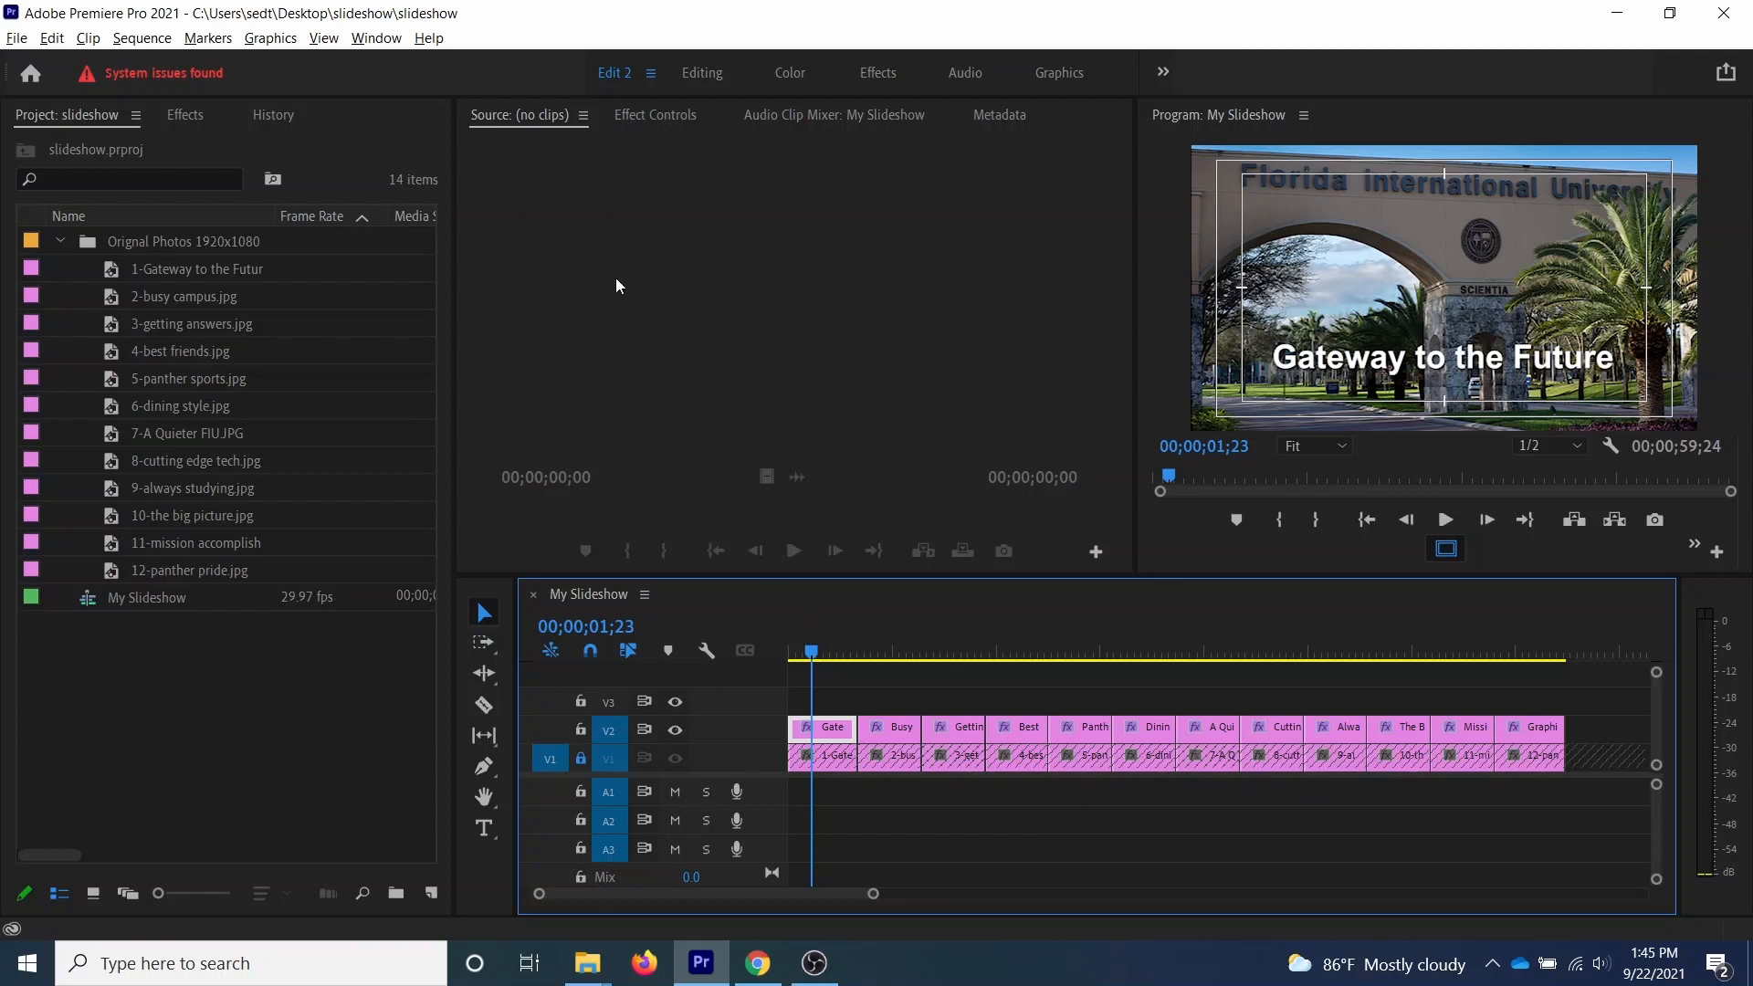
pyautogui.click(195, 119)
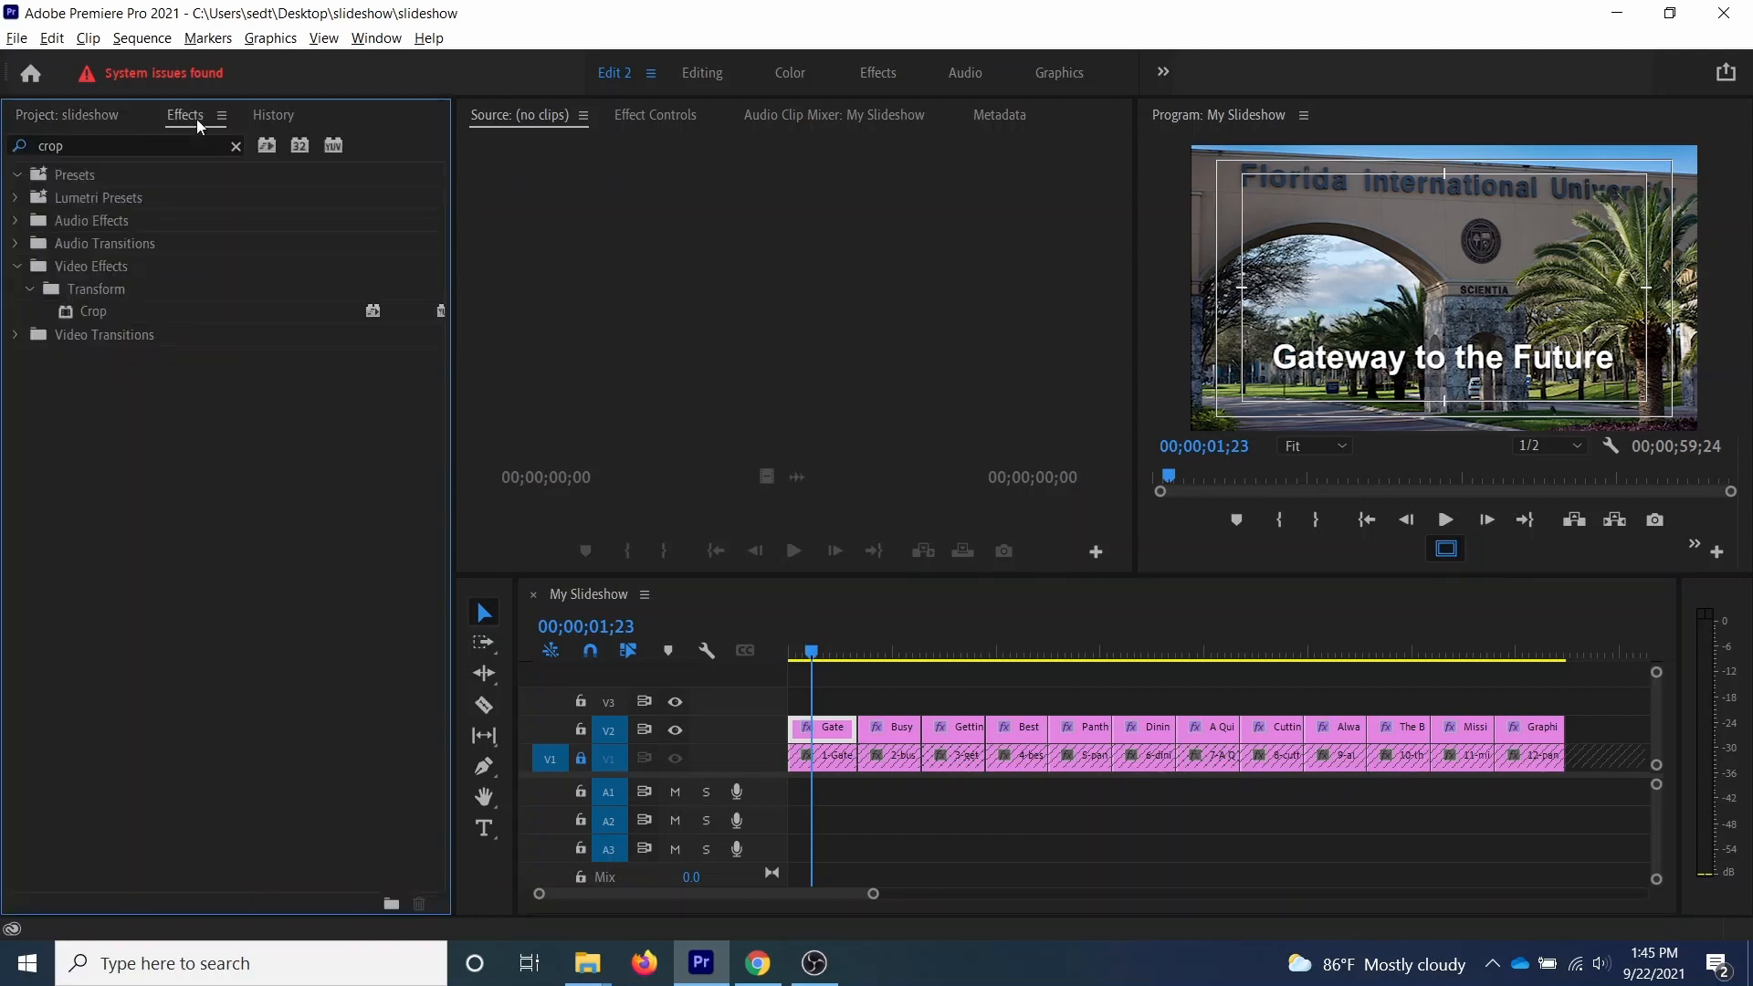
pyautogui.rightClick(79, 177)
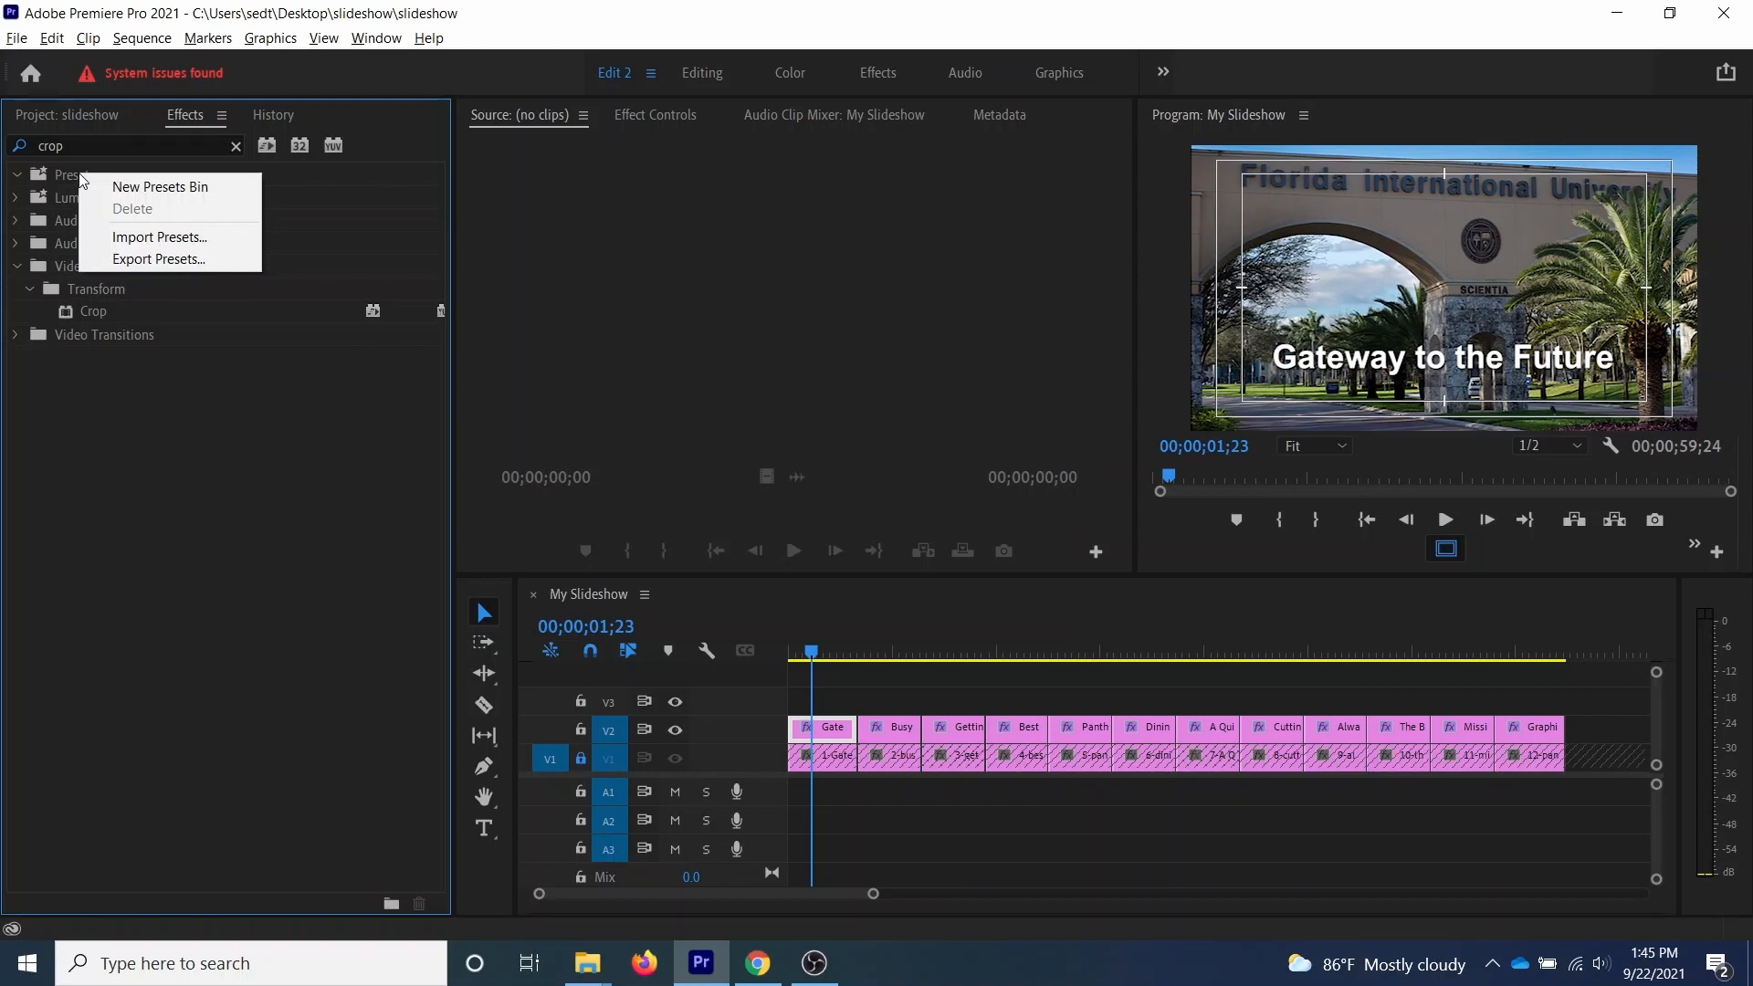
pyautogui.click(133, 239)
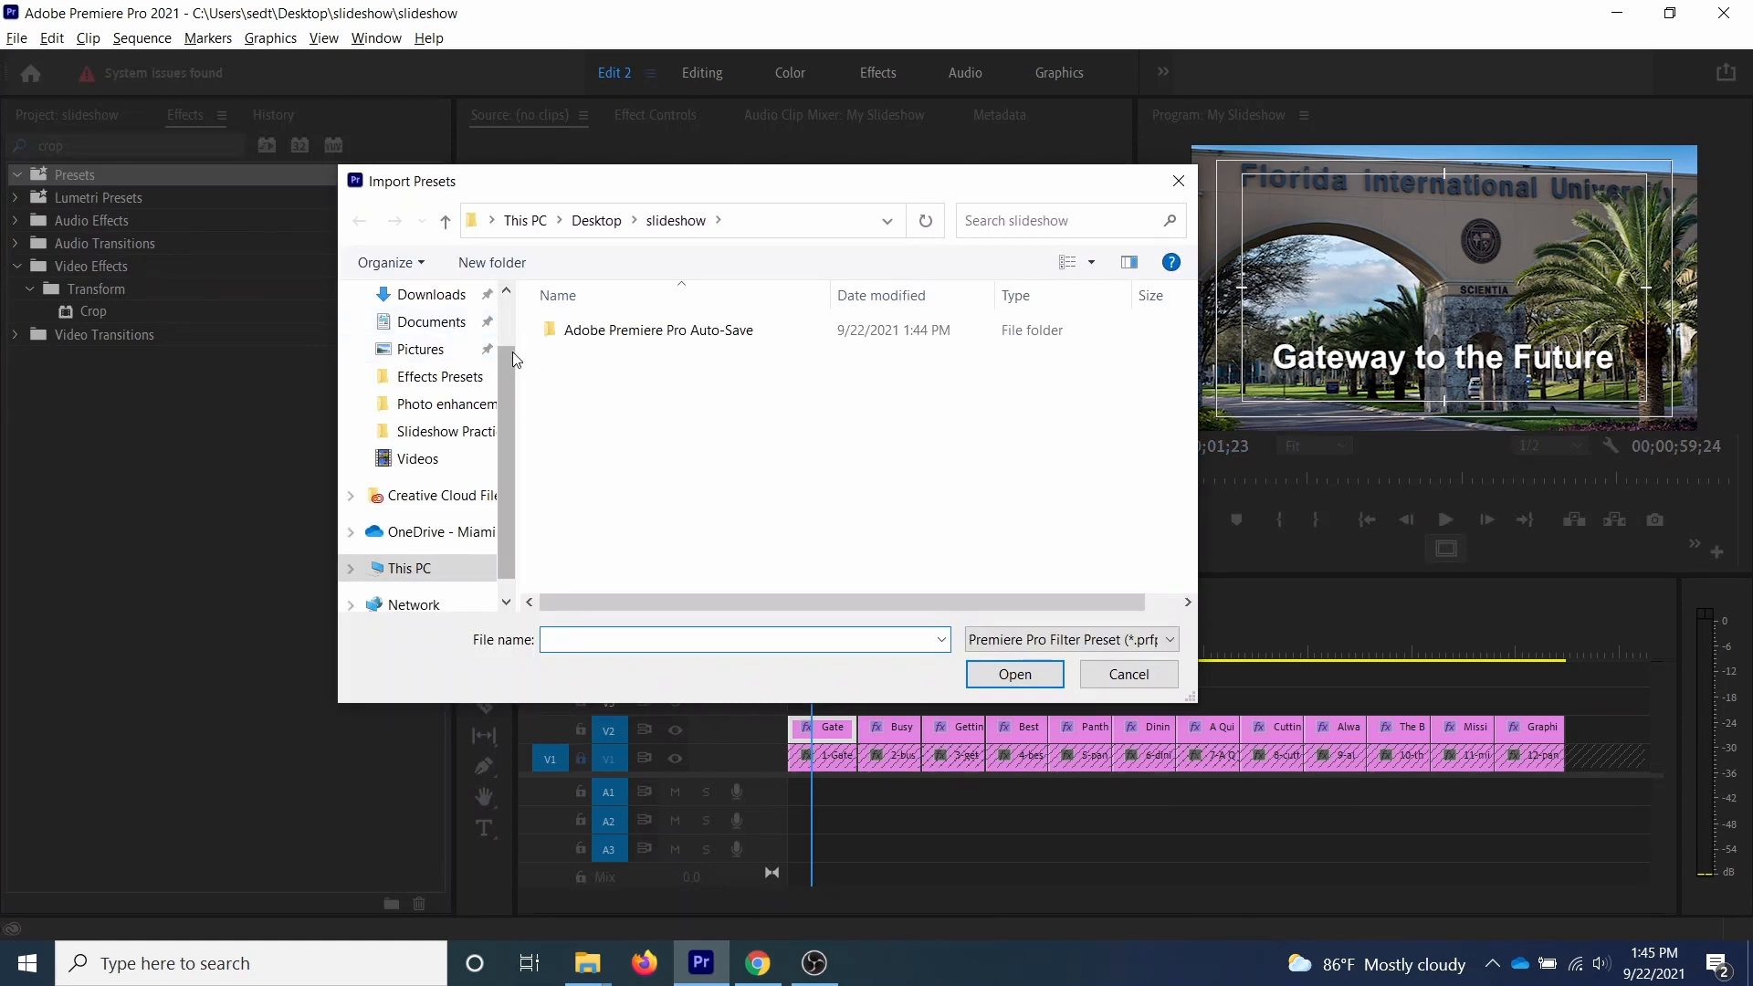
pyautogui.moveTo(512, 358); pyautogui.dragTo(511, 291)
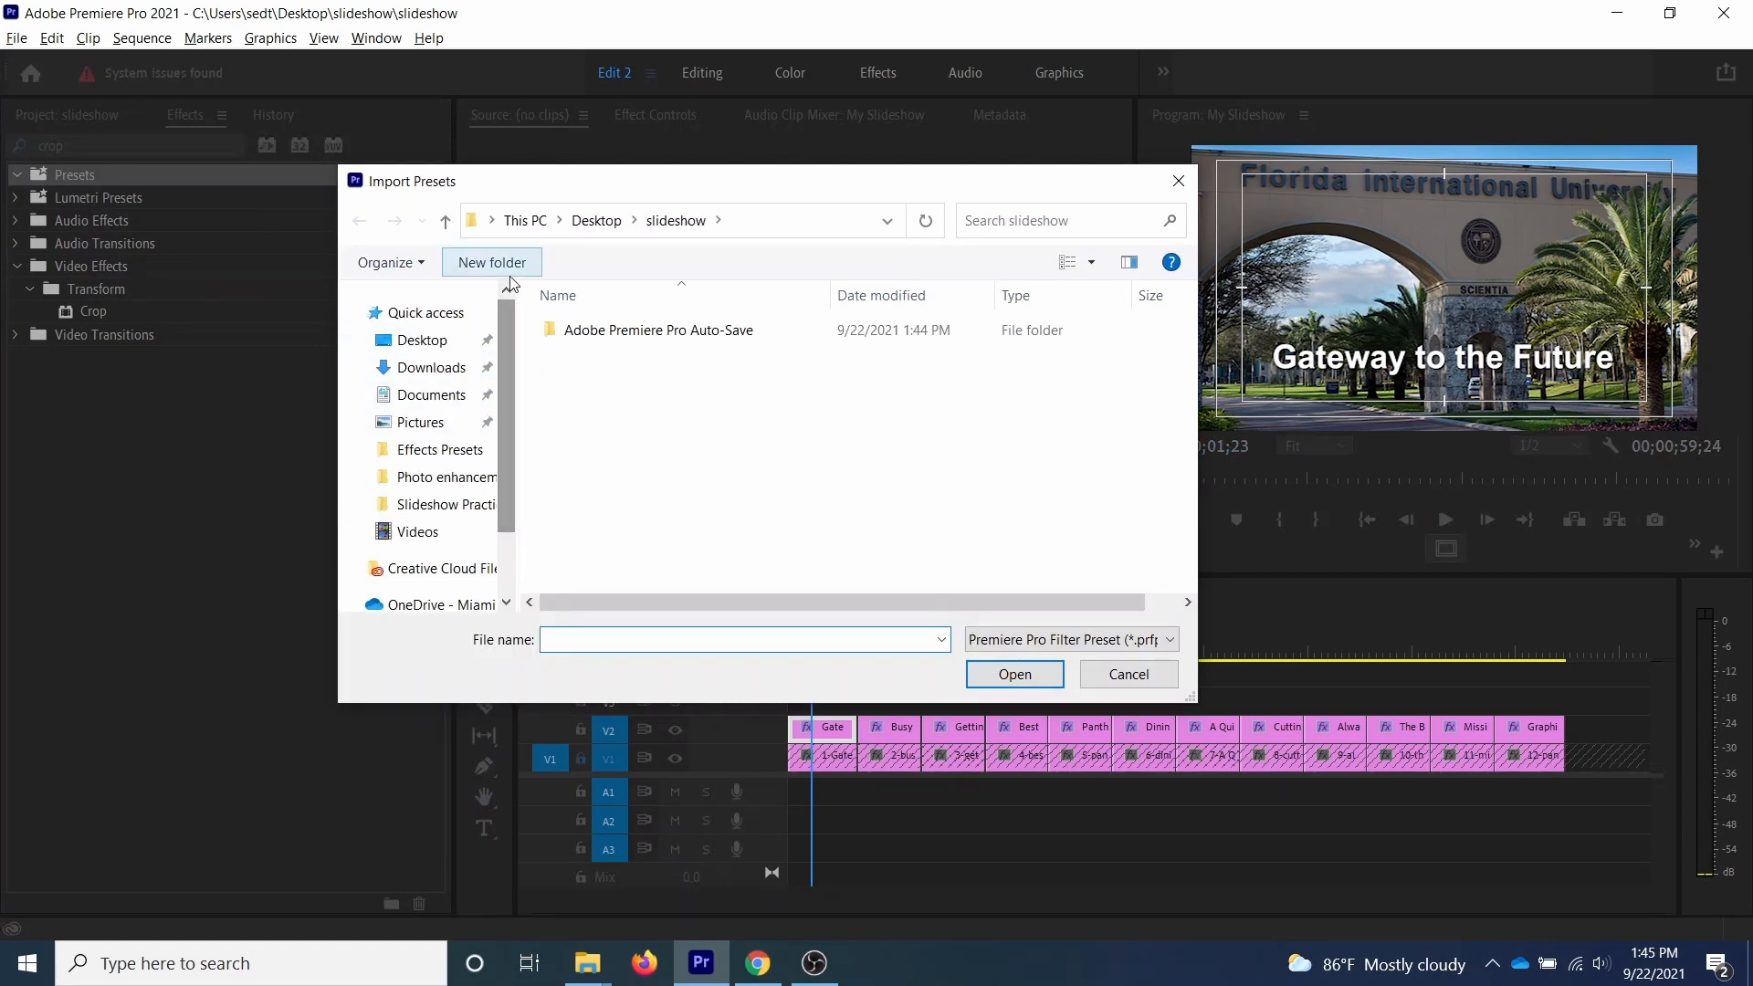
pyautogui.click(441, 339)
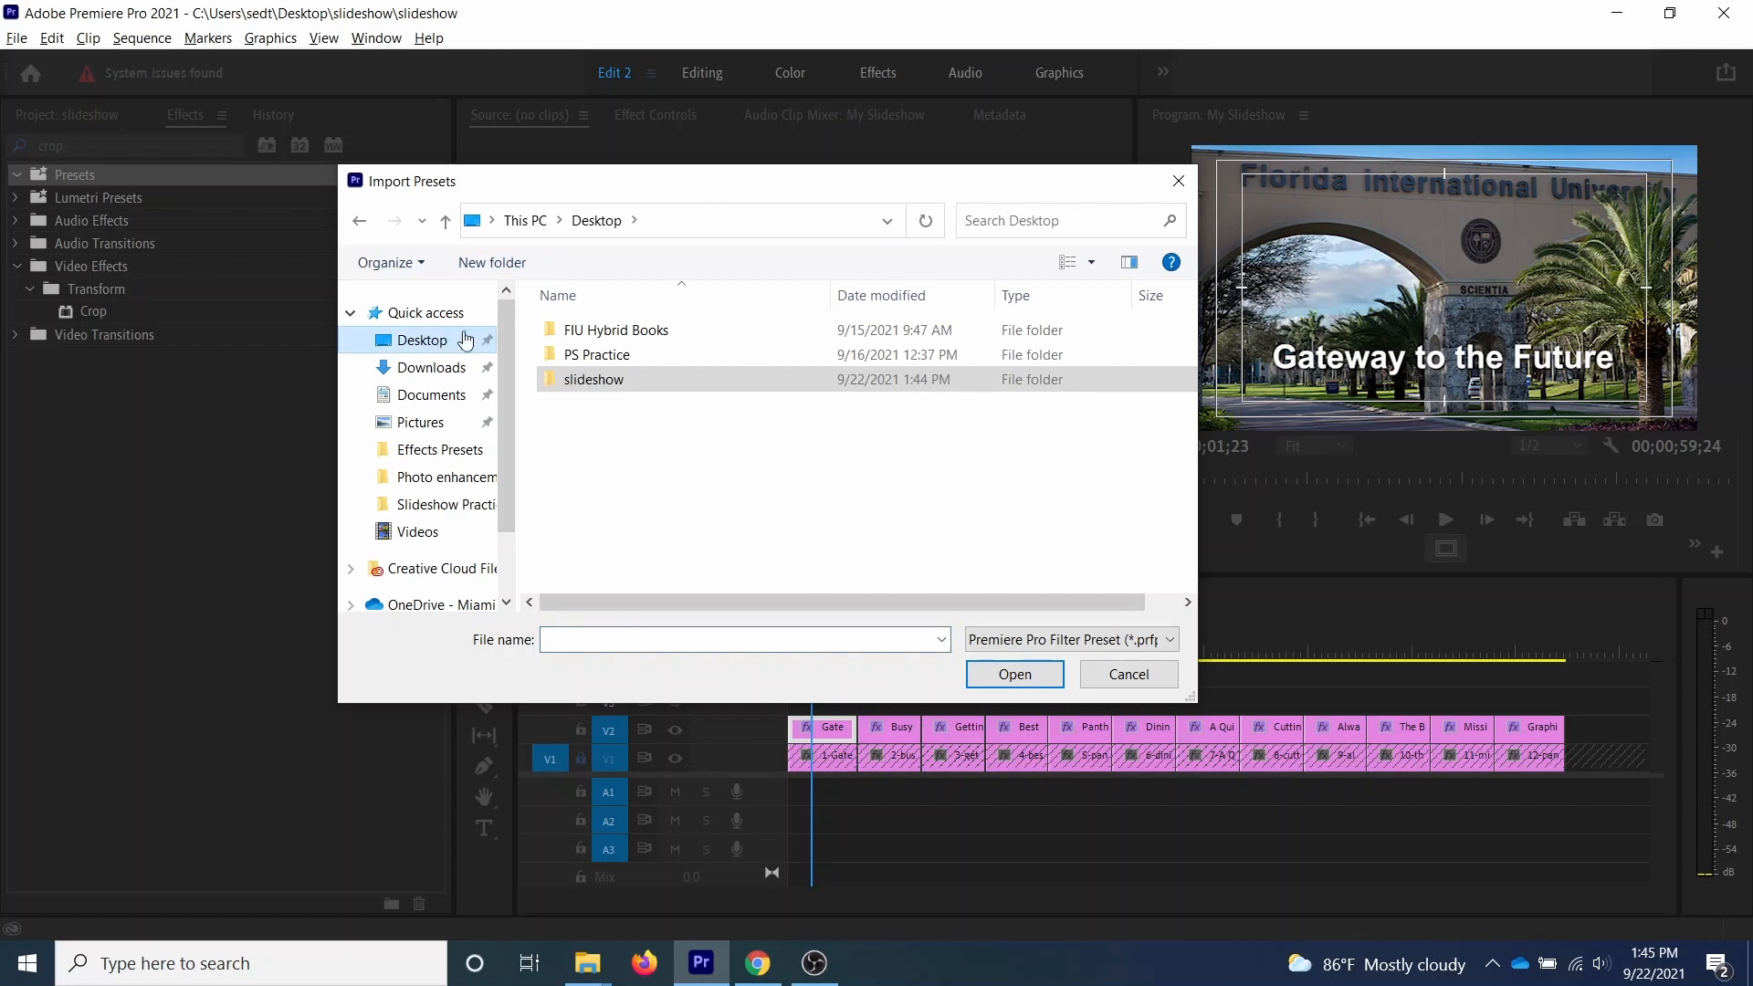
pyautogui.click(617, 381)
pyautogui.doubleClick(617, 382)
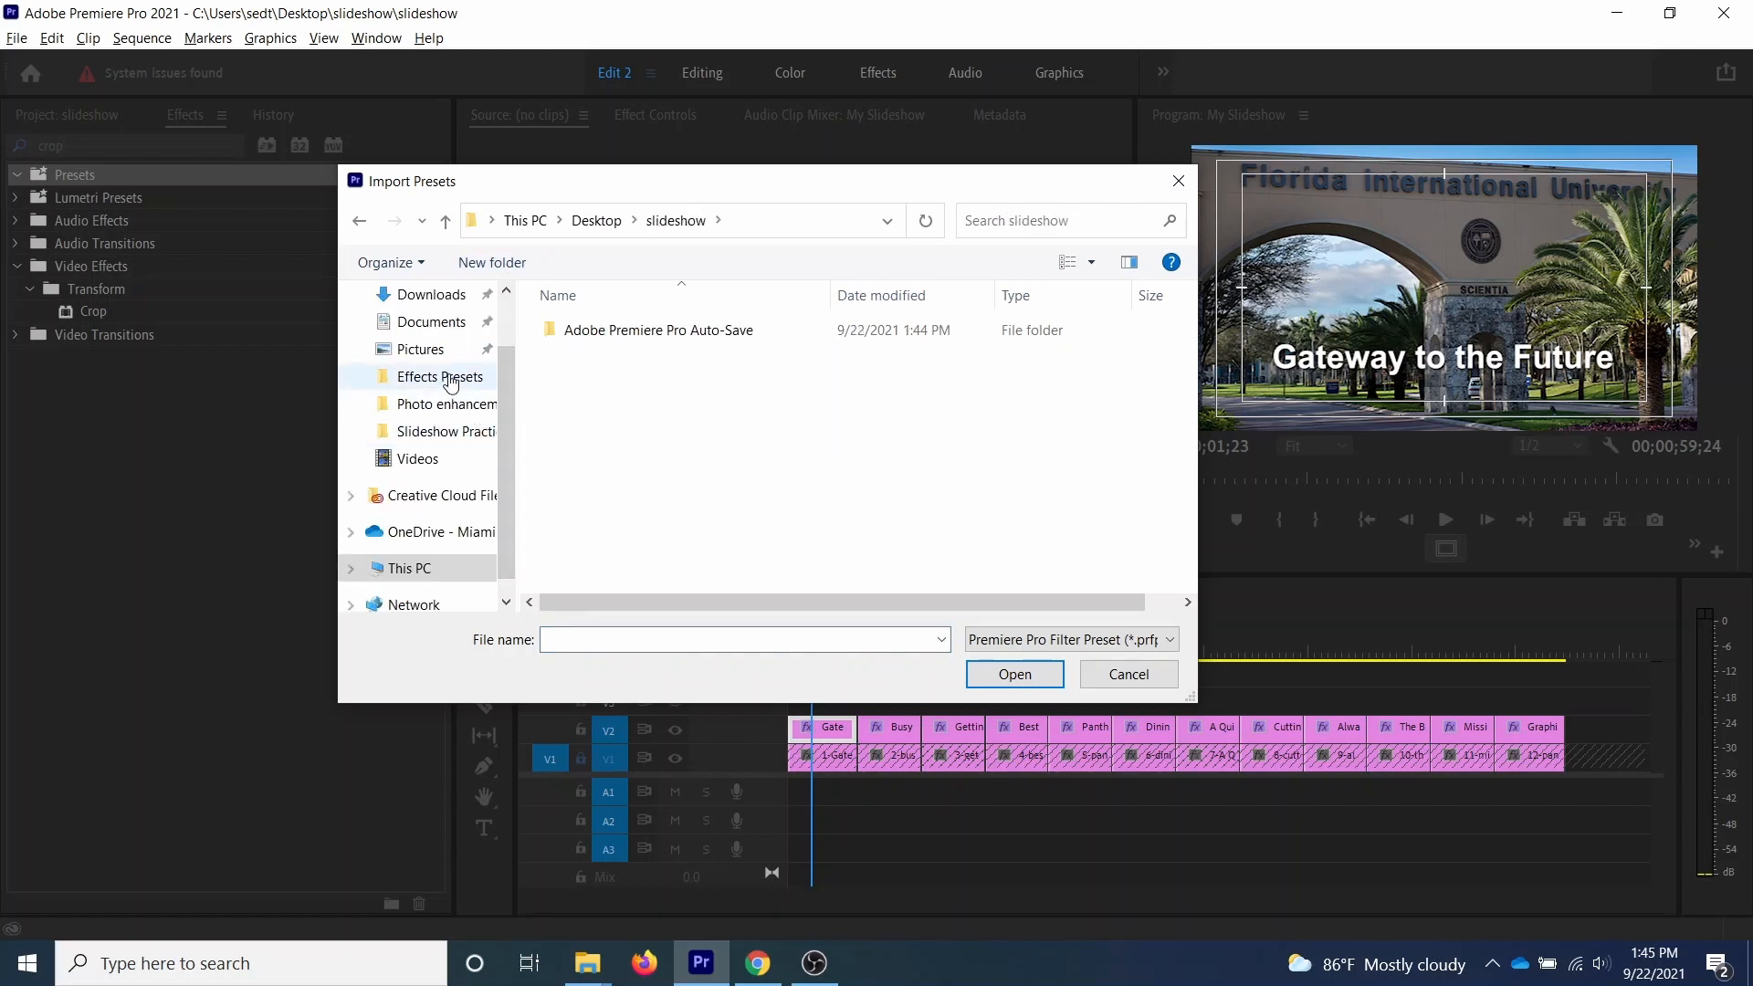
pyautogui.click(426, 290)
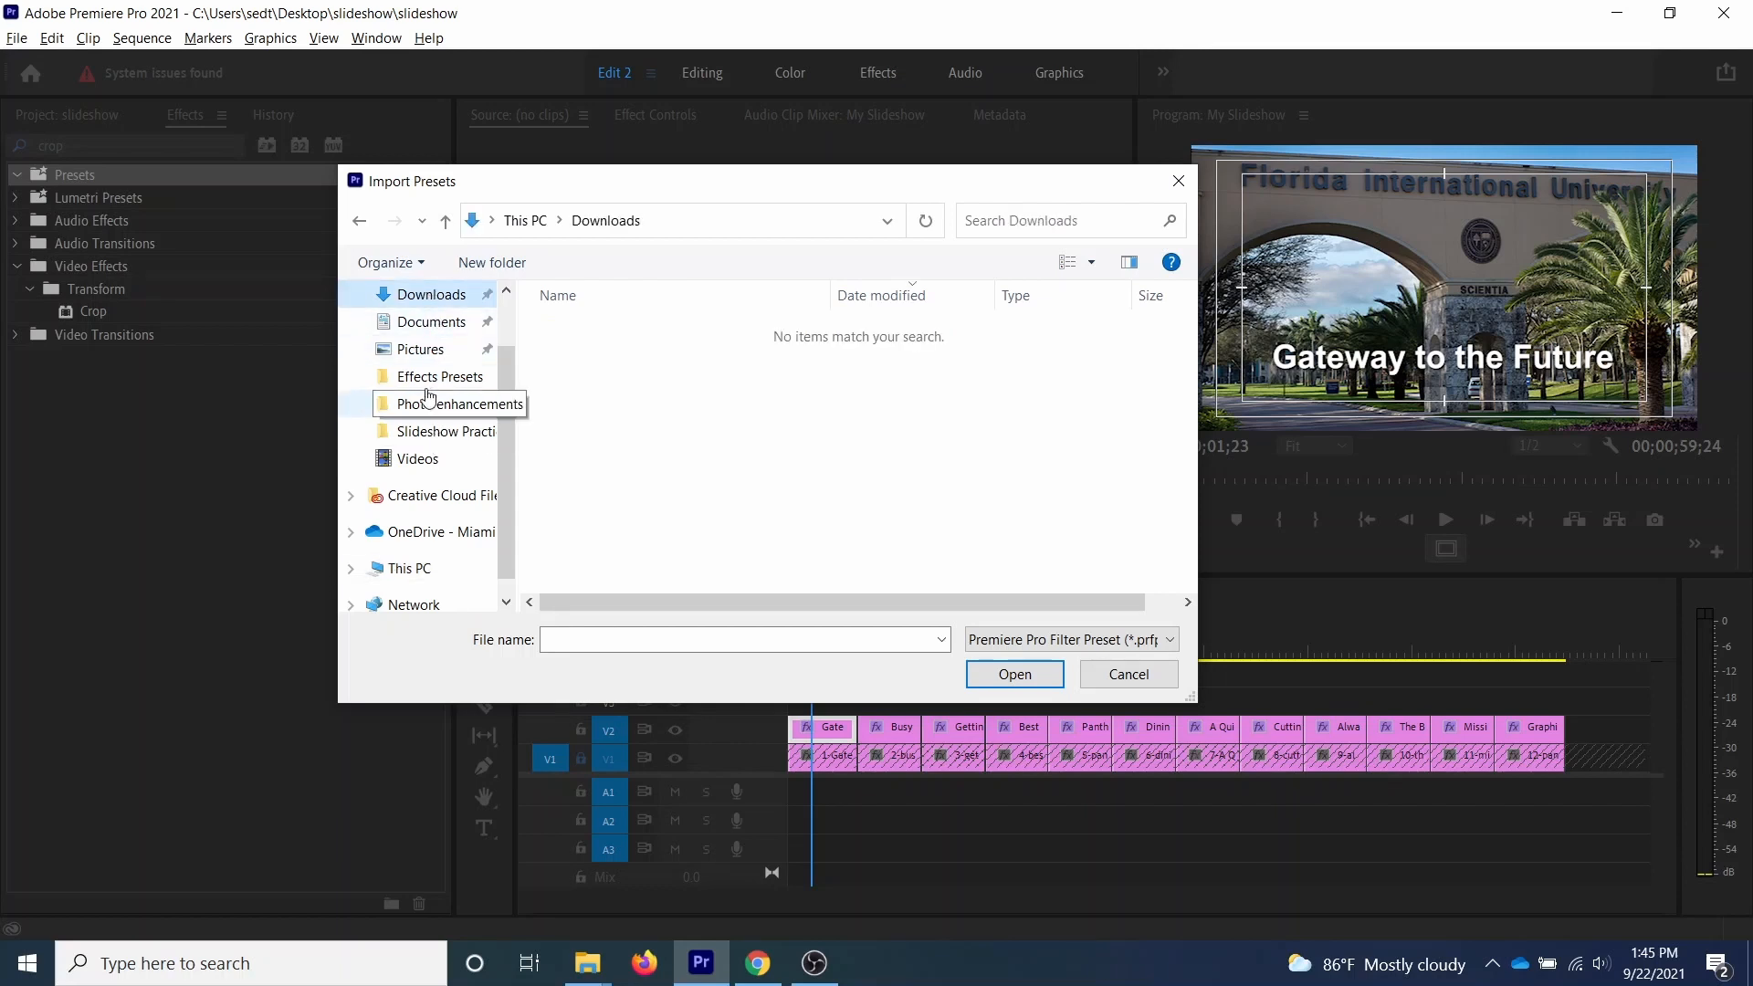
pyautogui.click(422, 353)
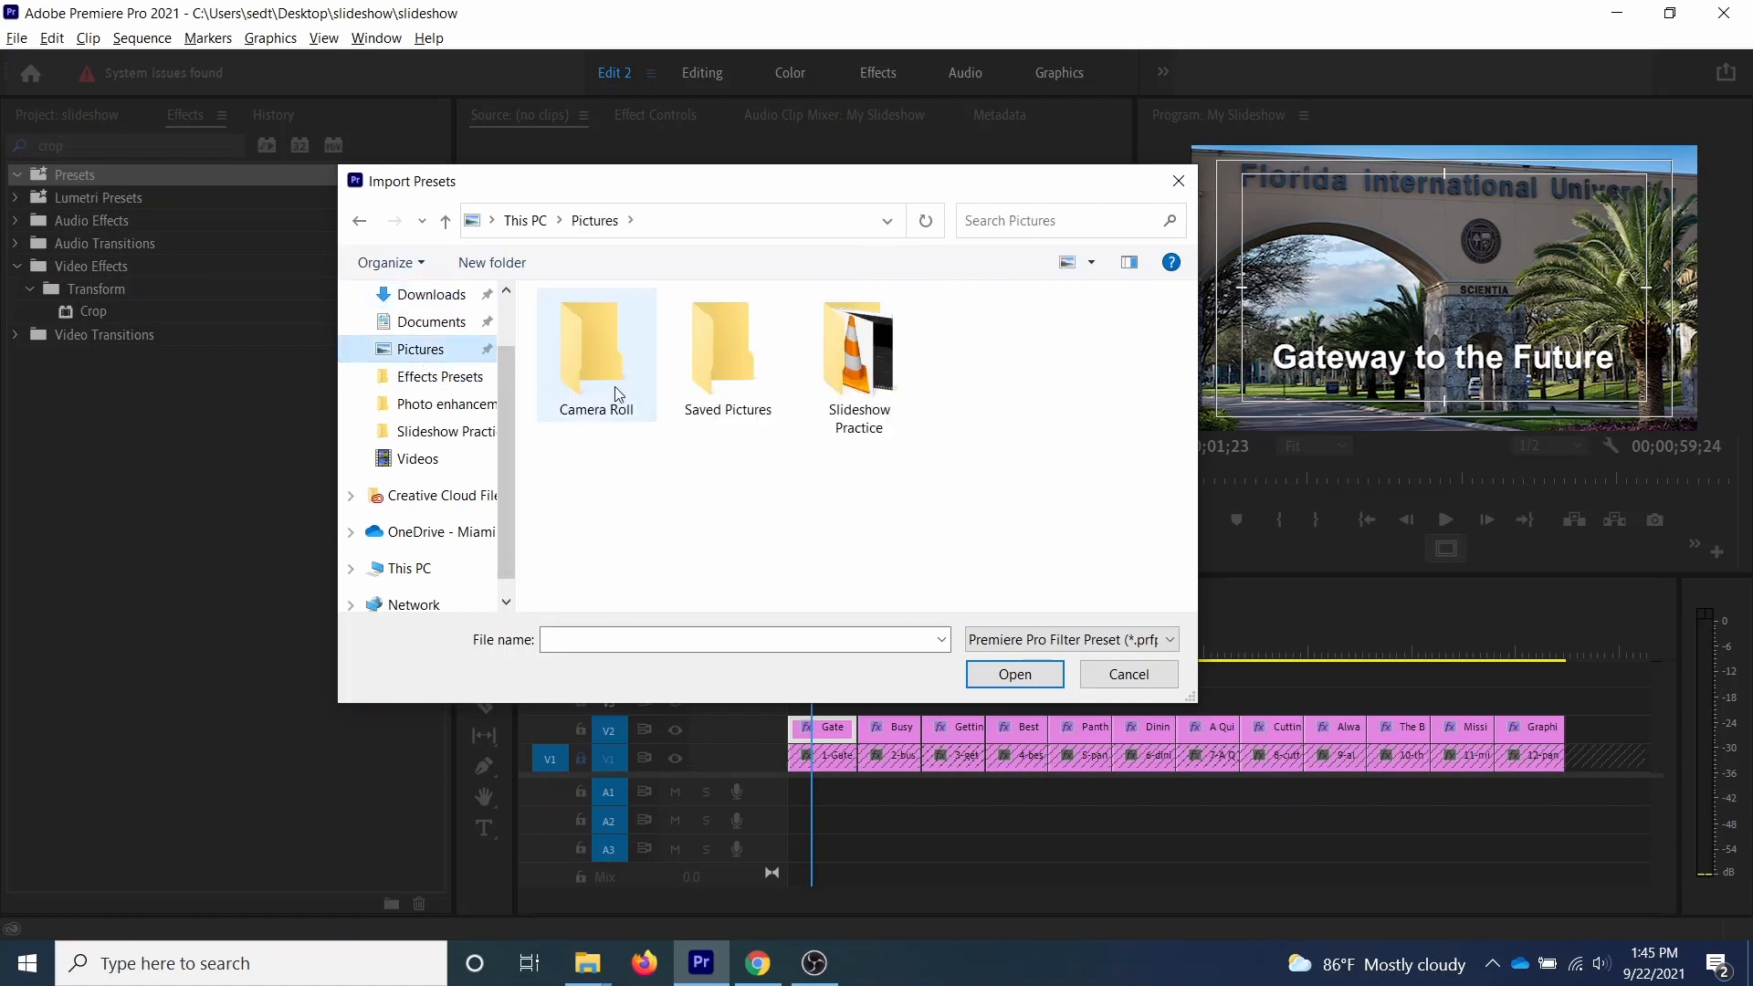
pyautogui.doubleClick(871, 367)
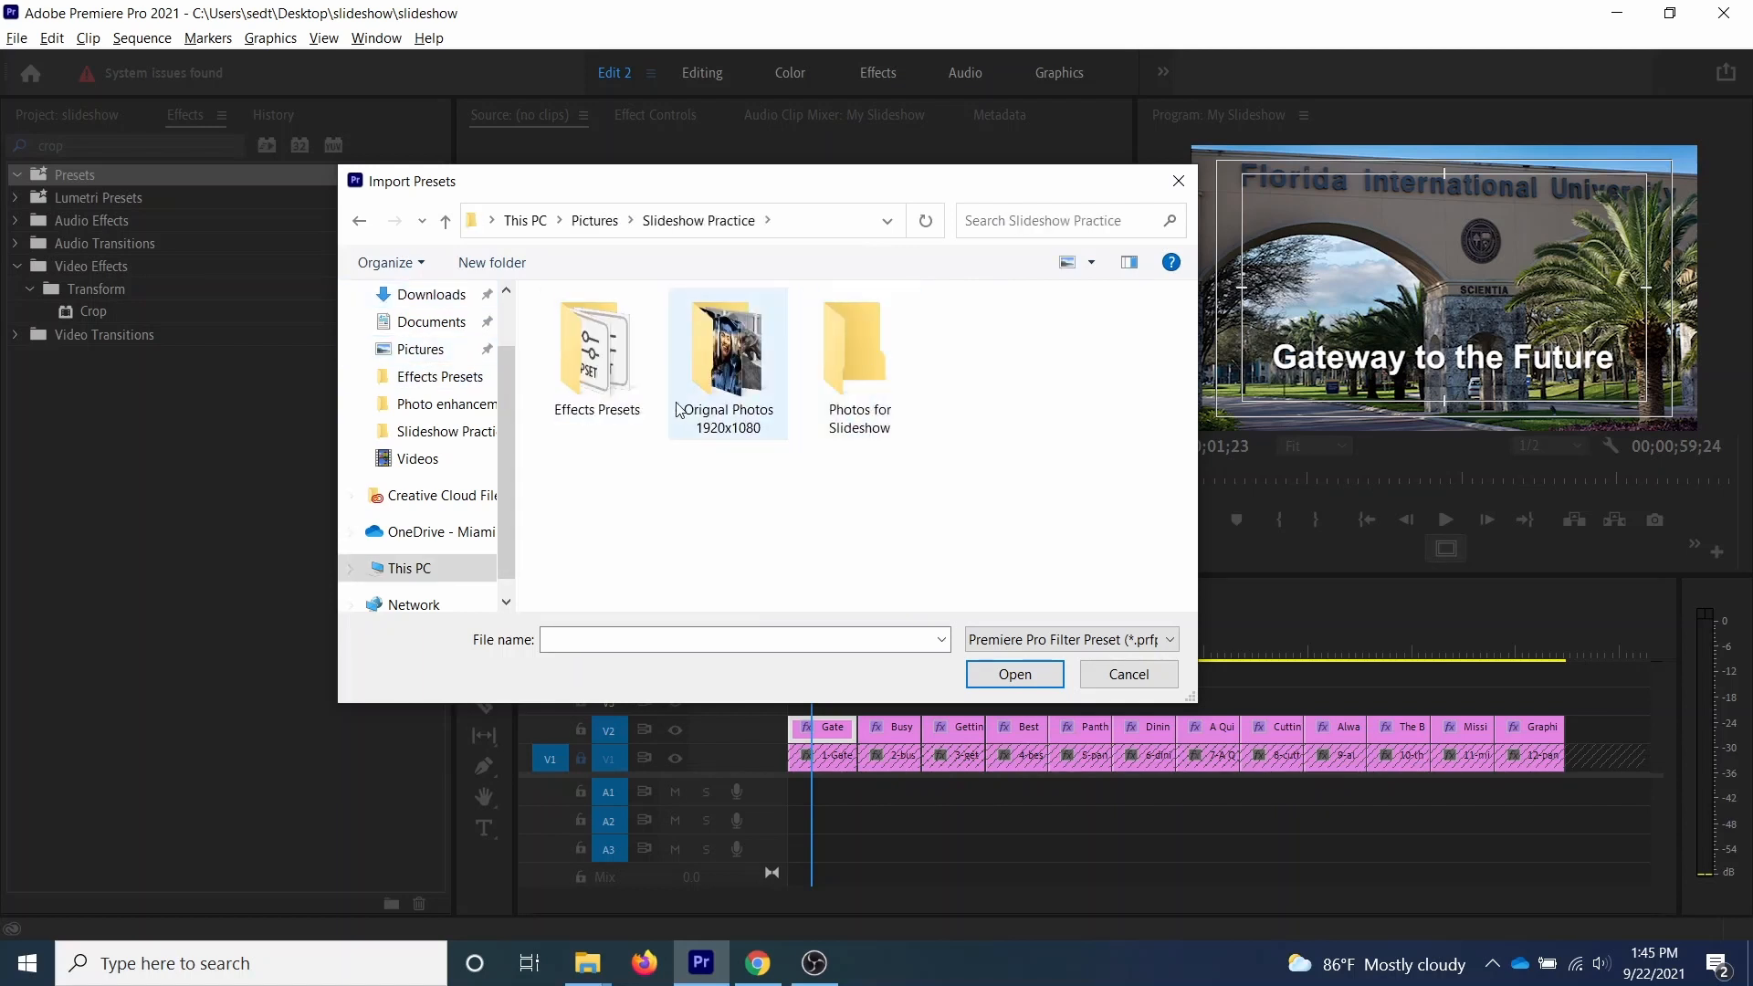
pyautogui.doubleClick(627, 365)
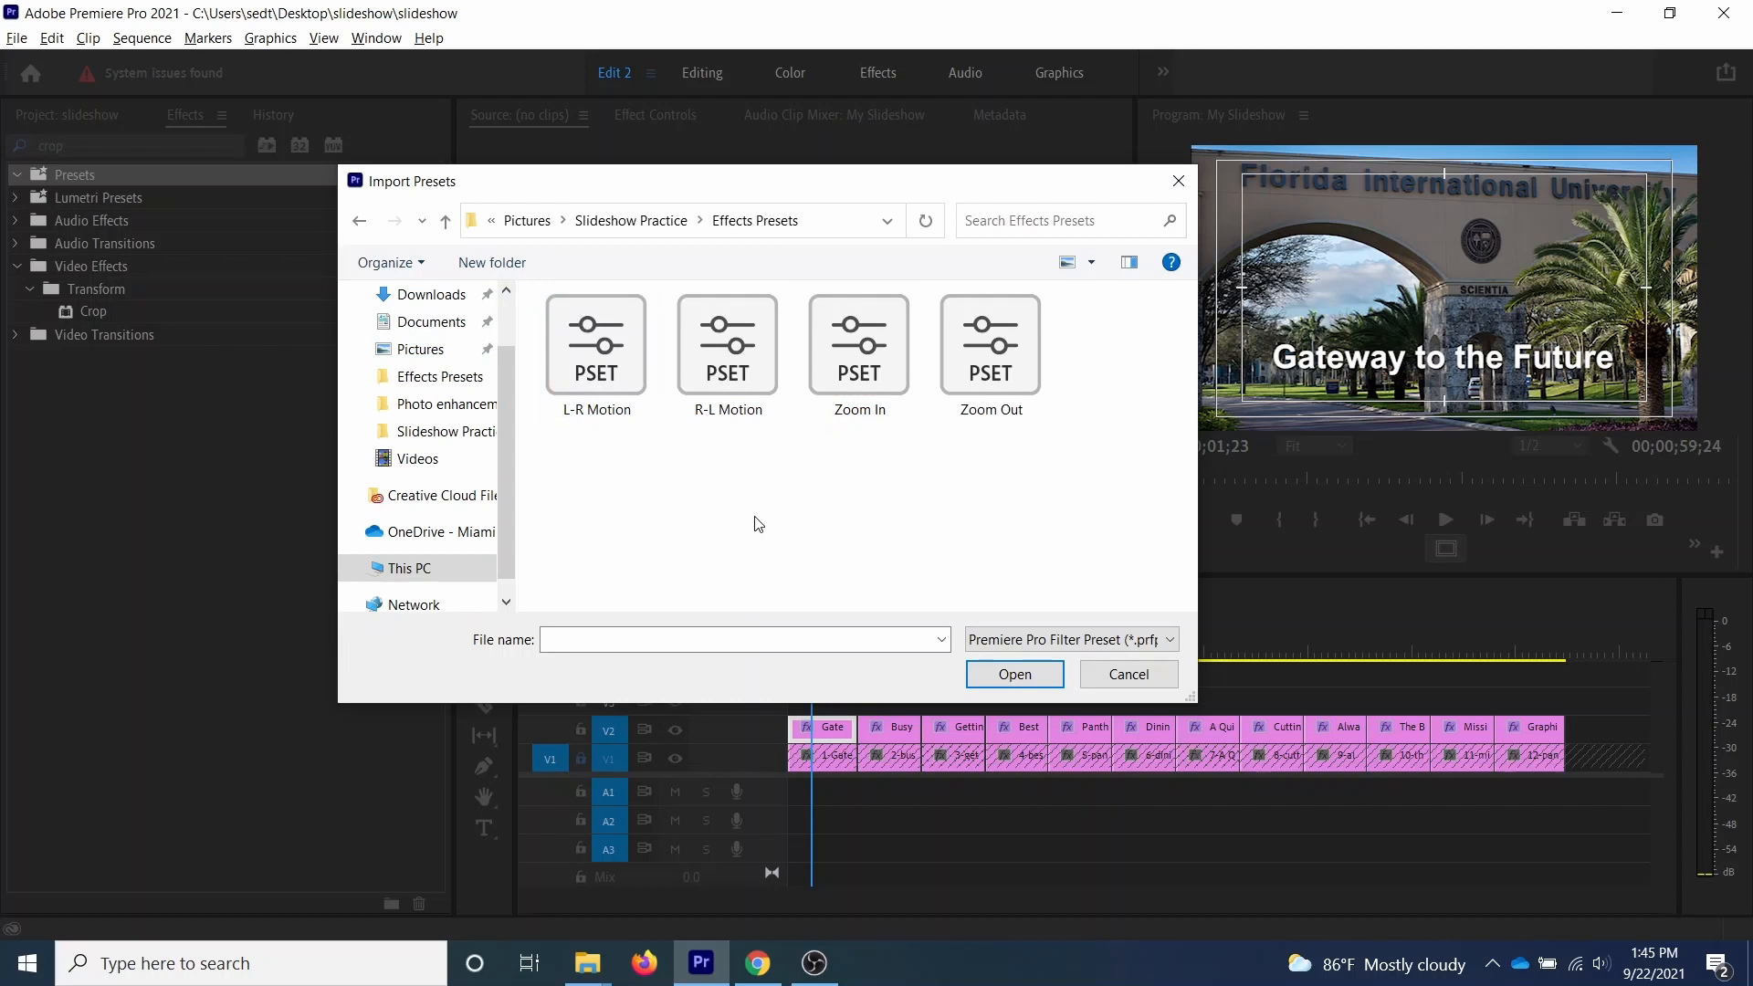
pyautogui.click(588, 378)
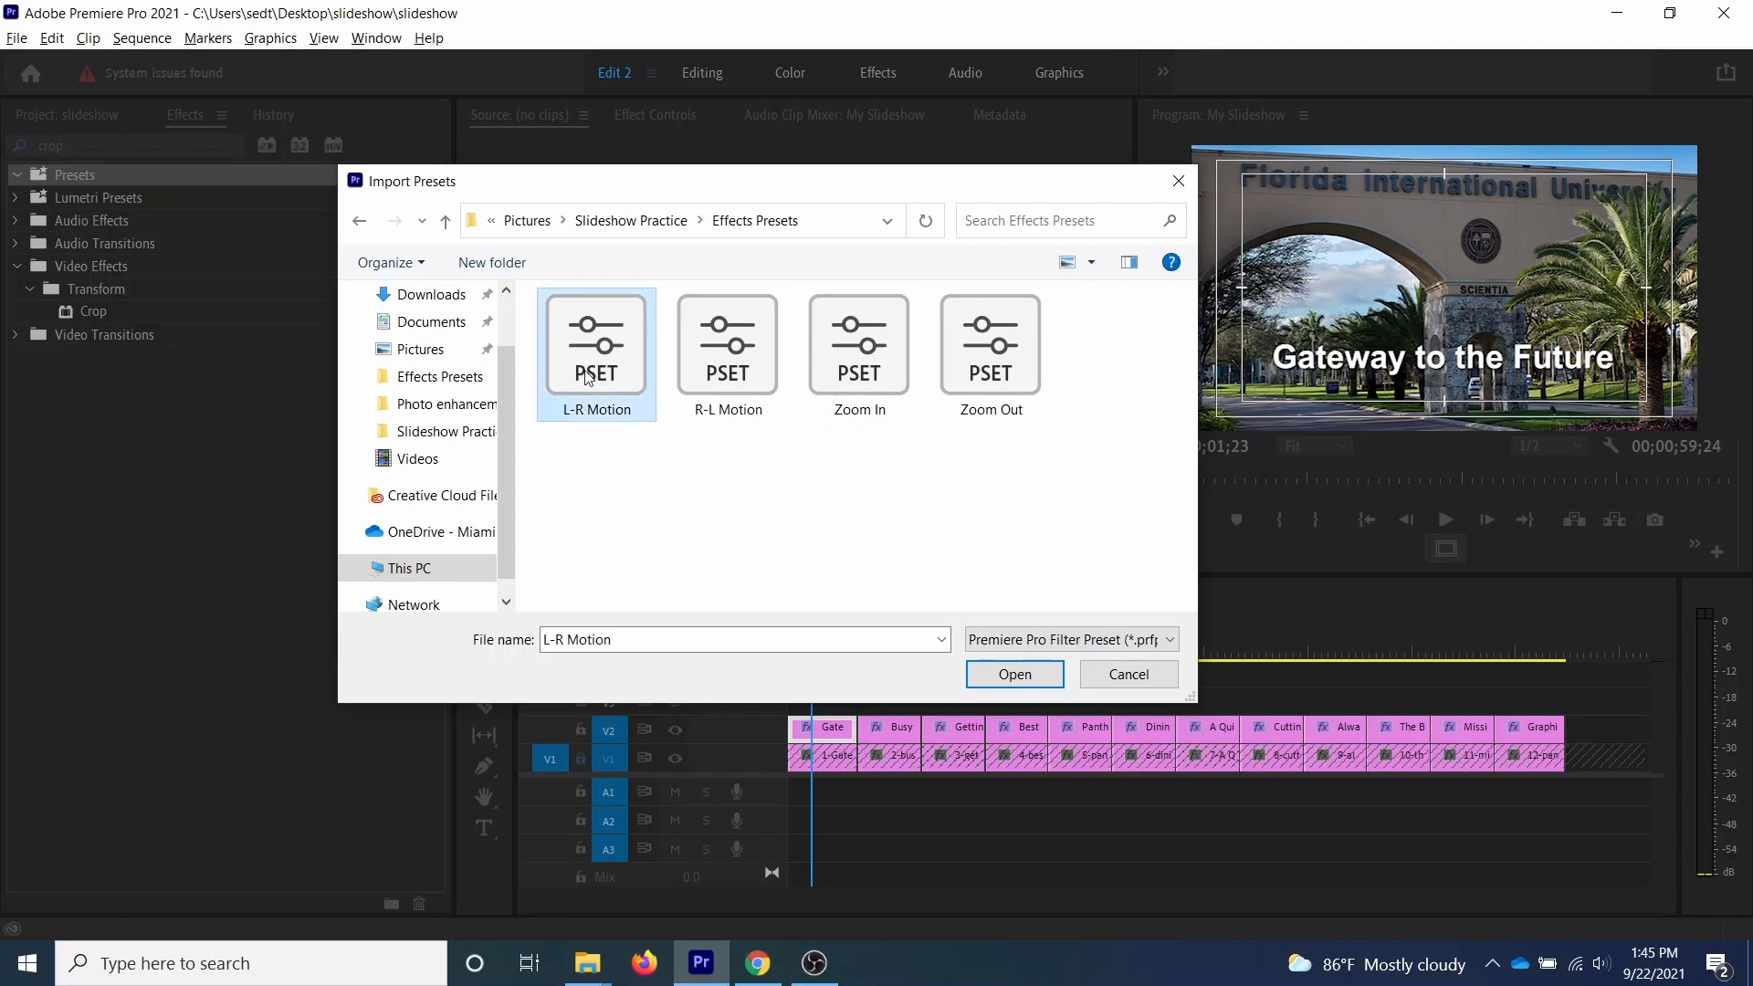
pyautogui.click(1014, 675)
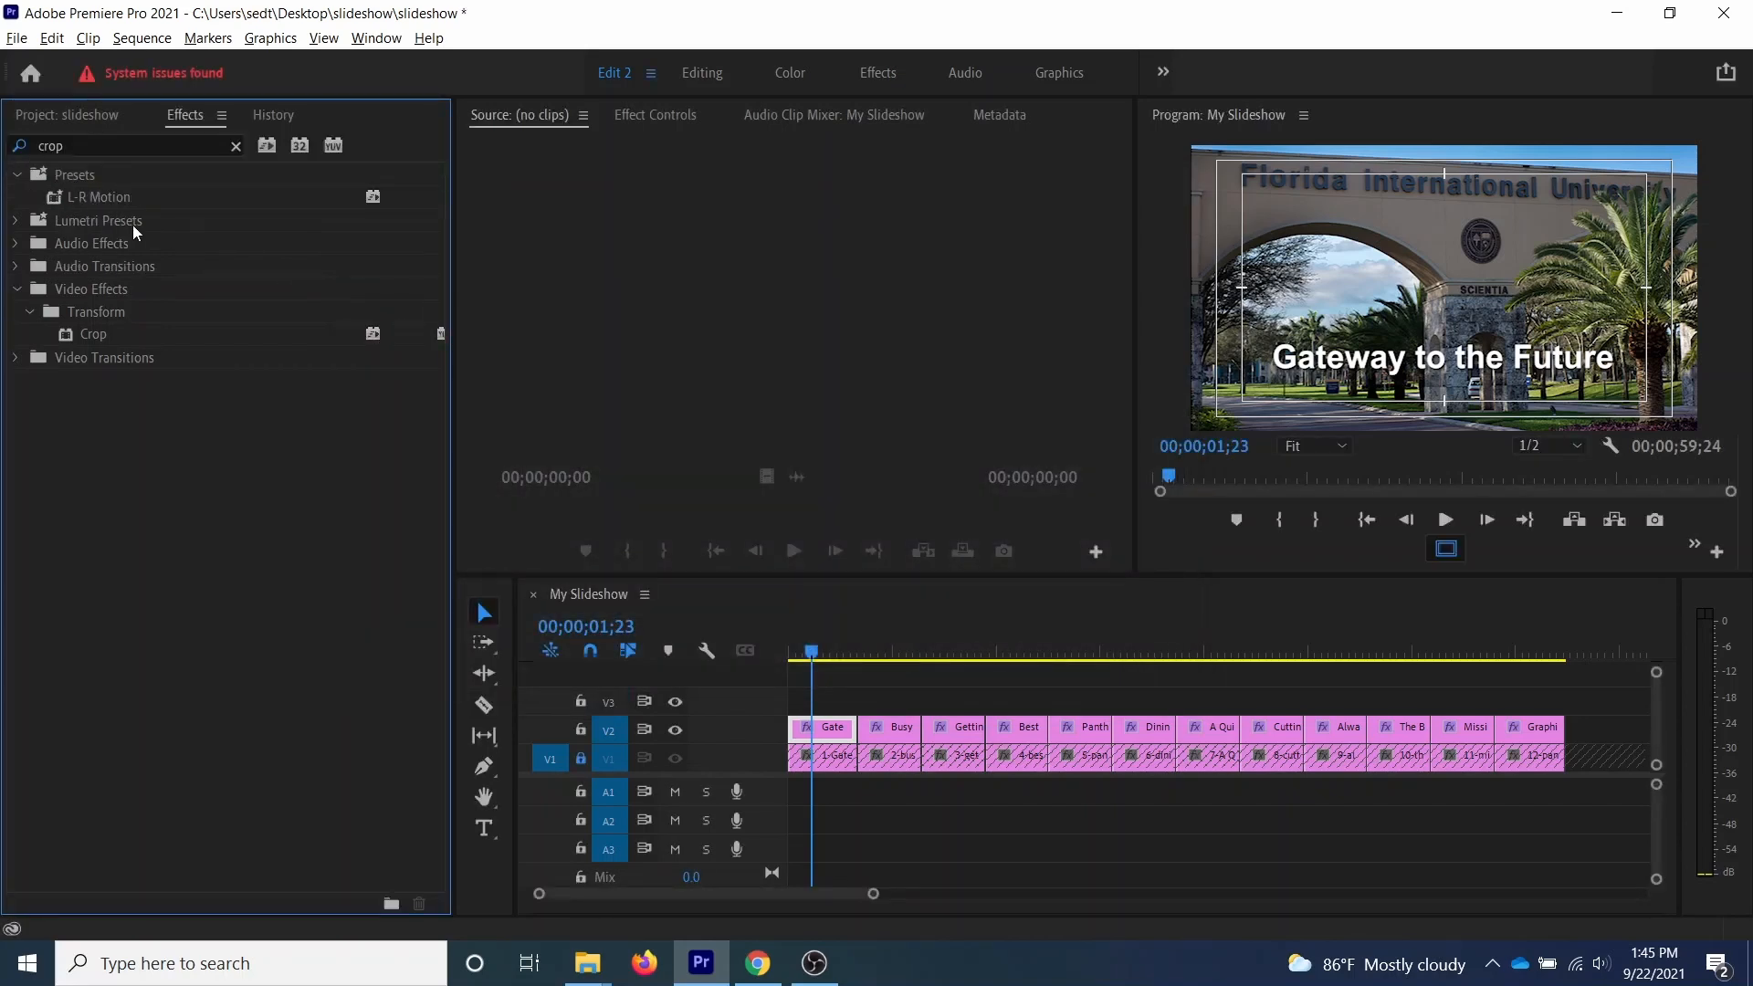
# Import the R-L Motion preset from the Effects Presets folder into the Presets bin.
pyautogui.rightClick(85, 178)
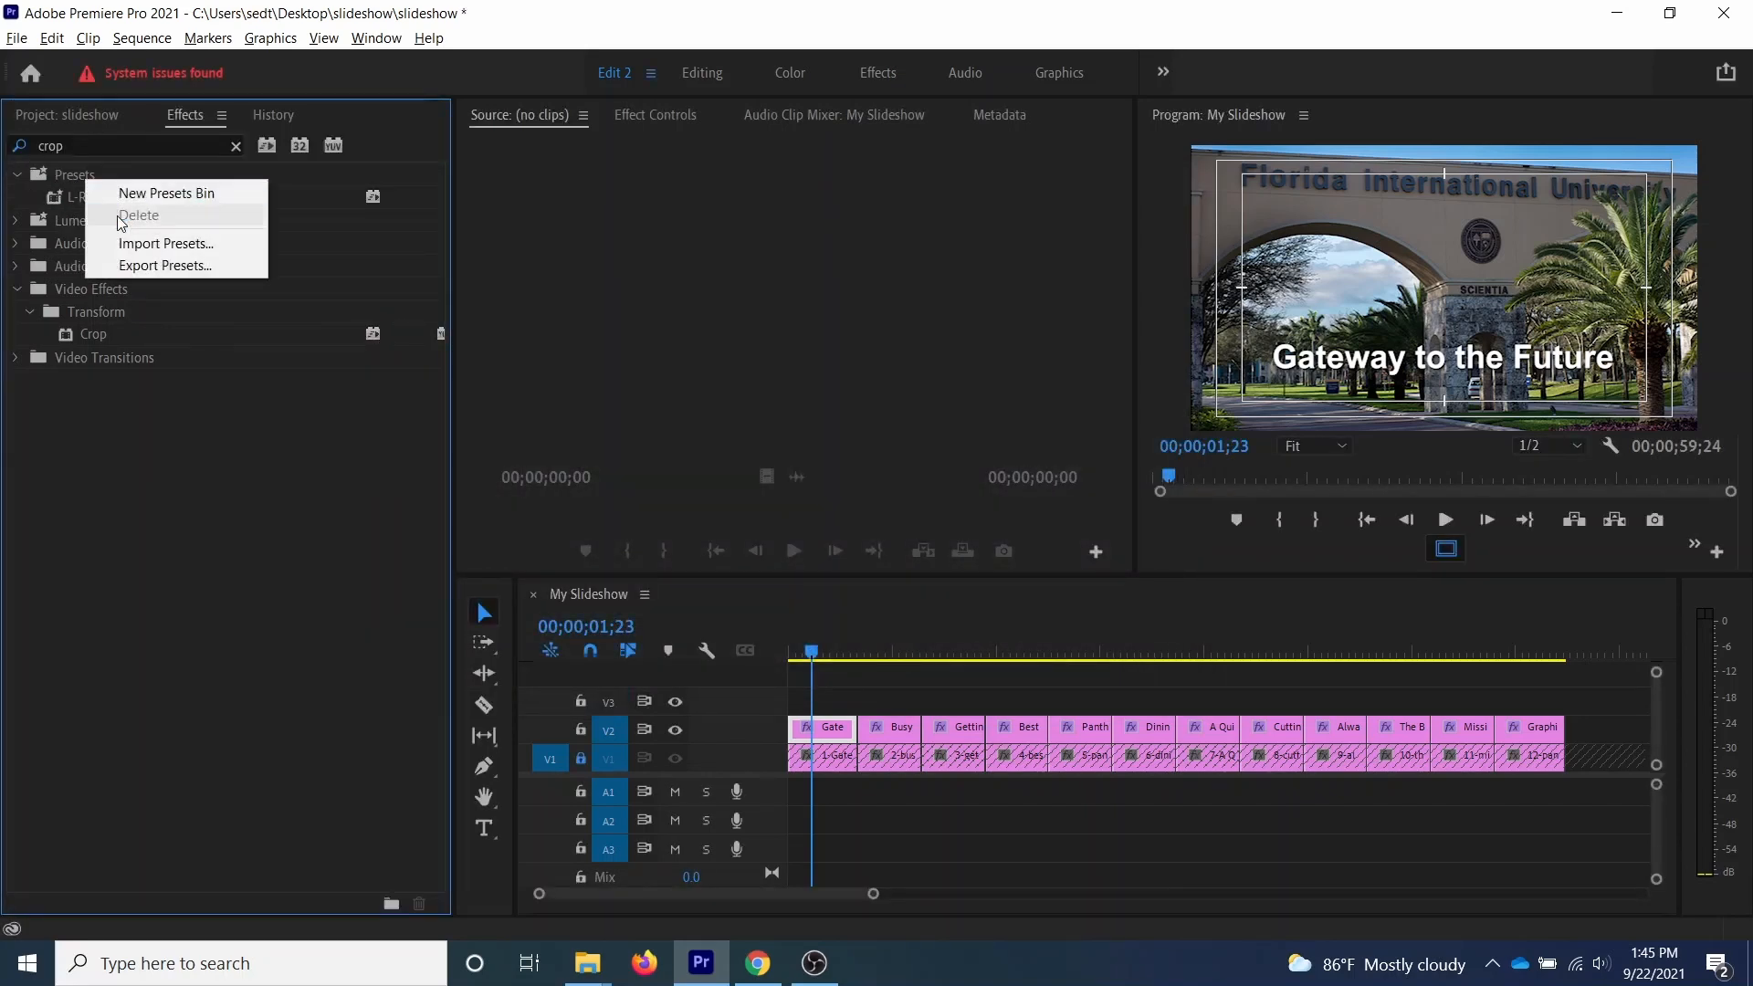
pyautogui.click(133, 244)
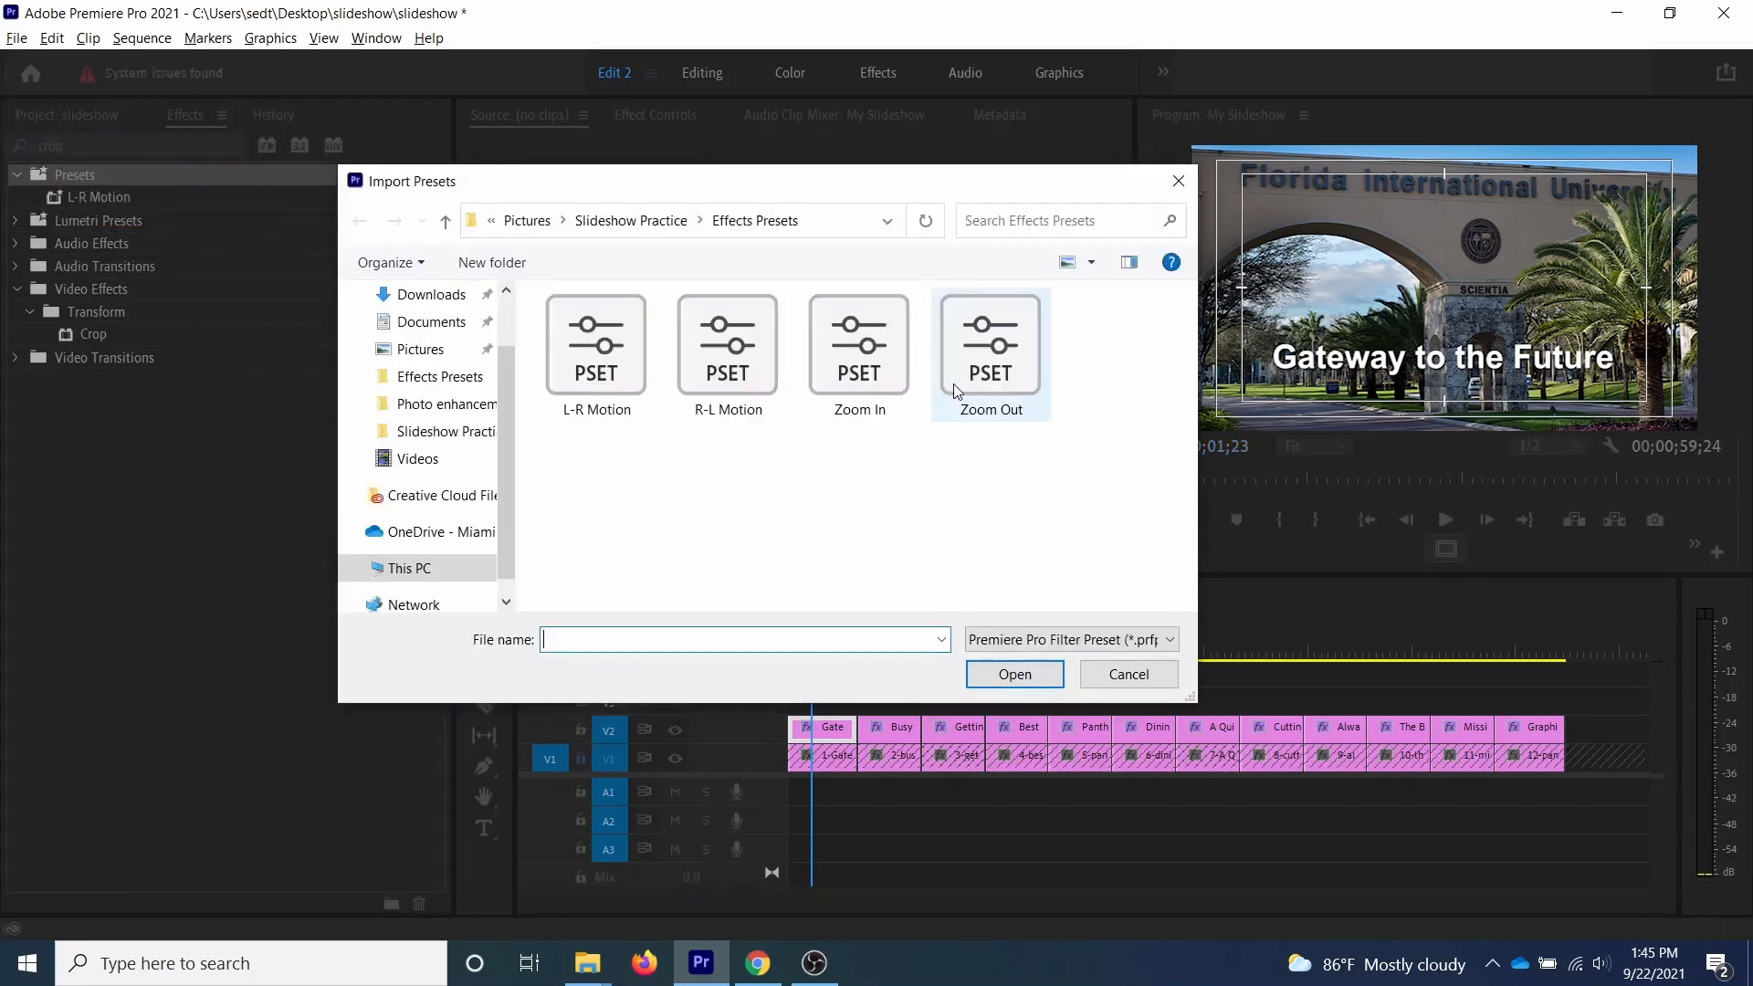
pyautogui.click(744, 388)
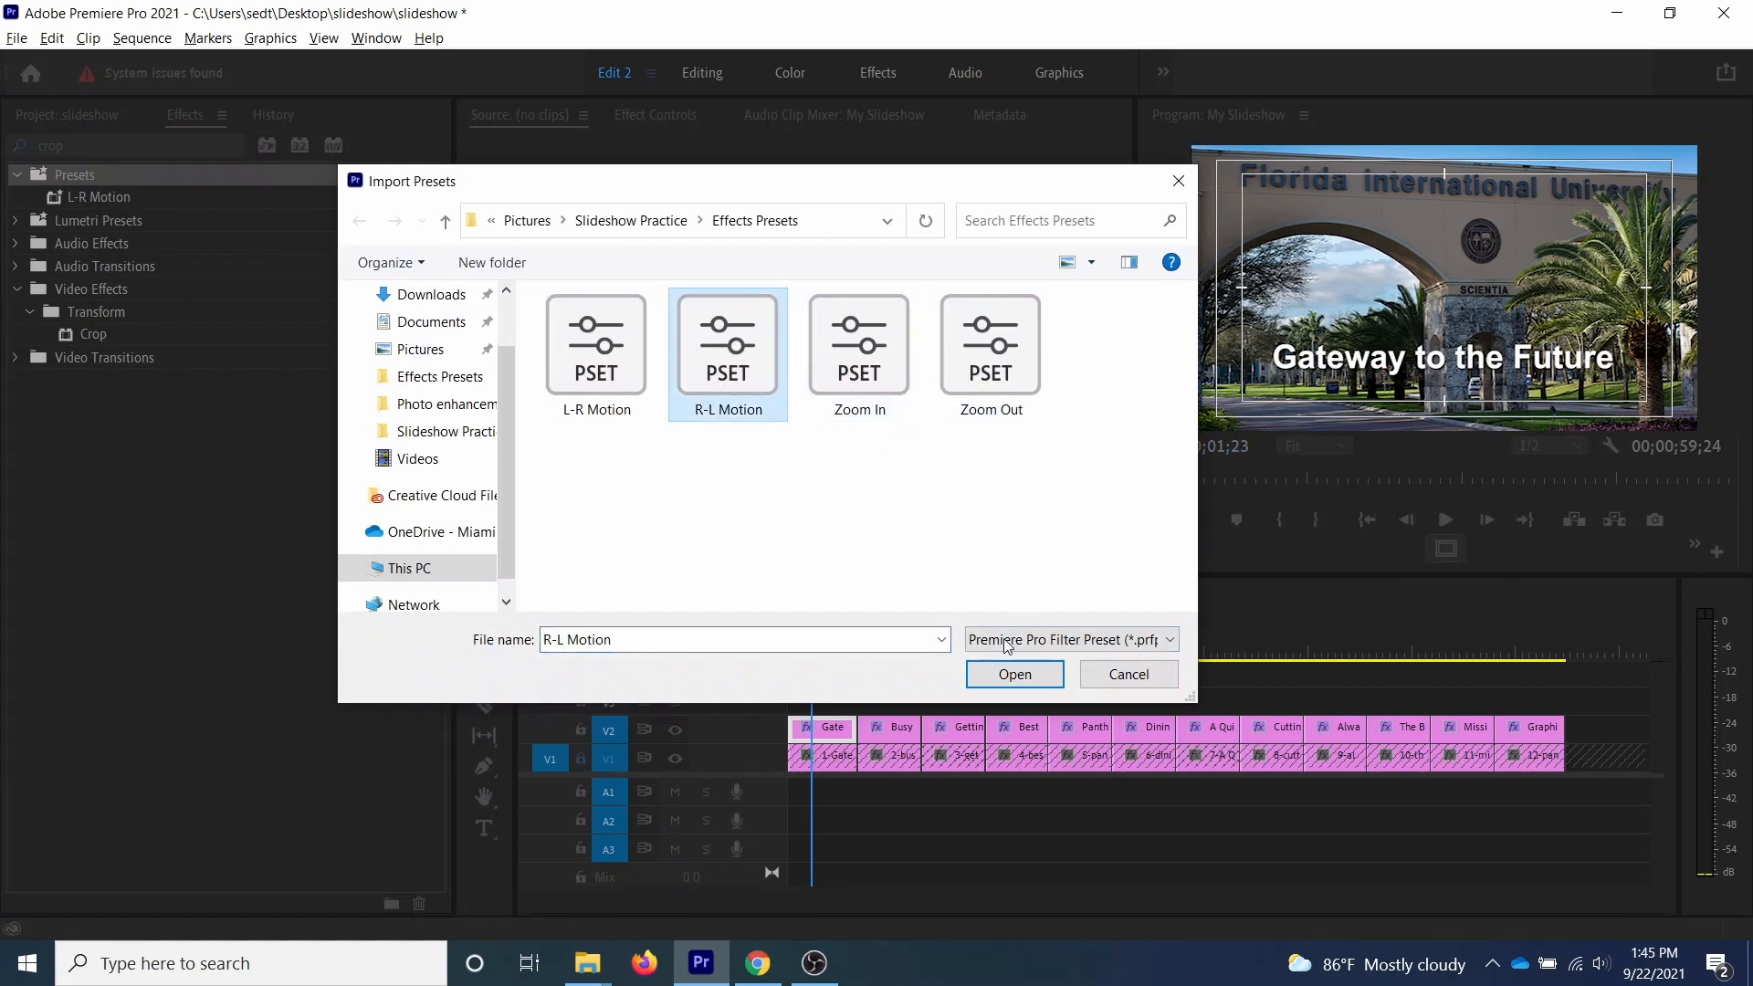
pyautogui.click(1014, 675)
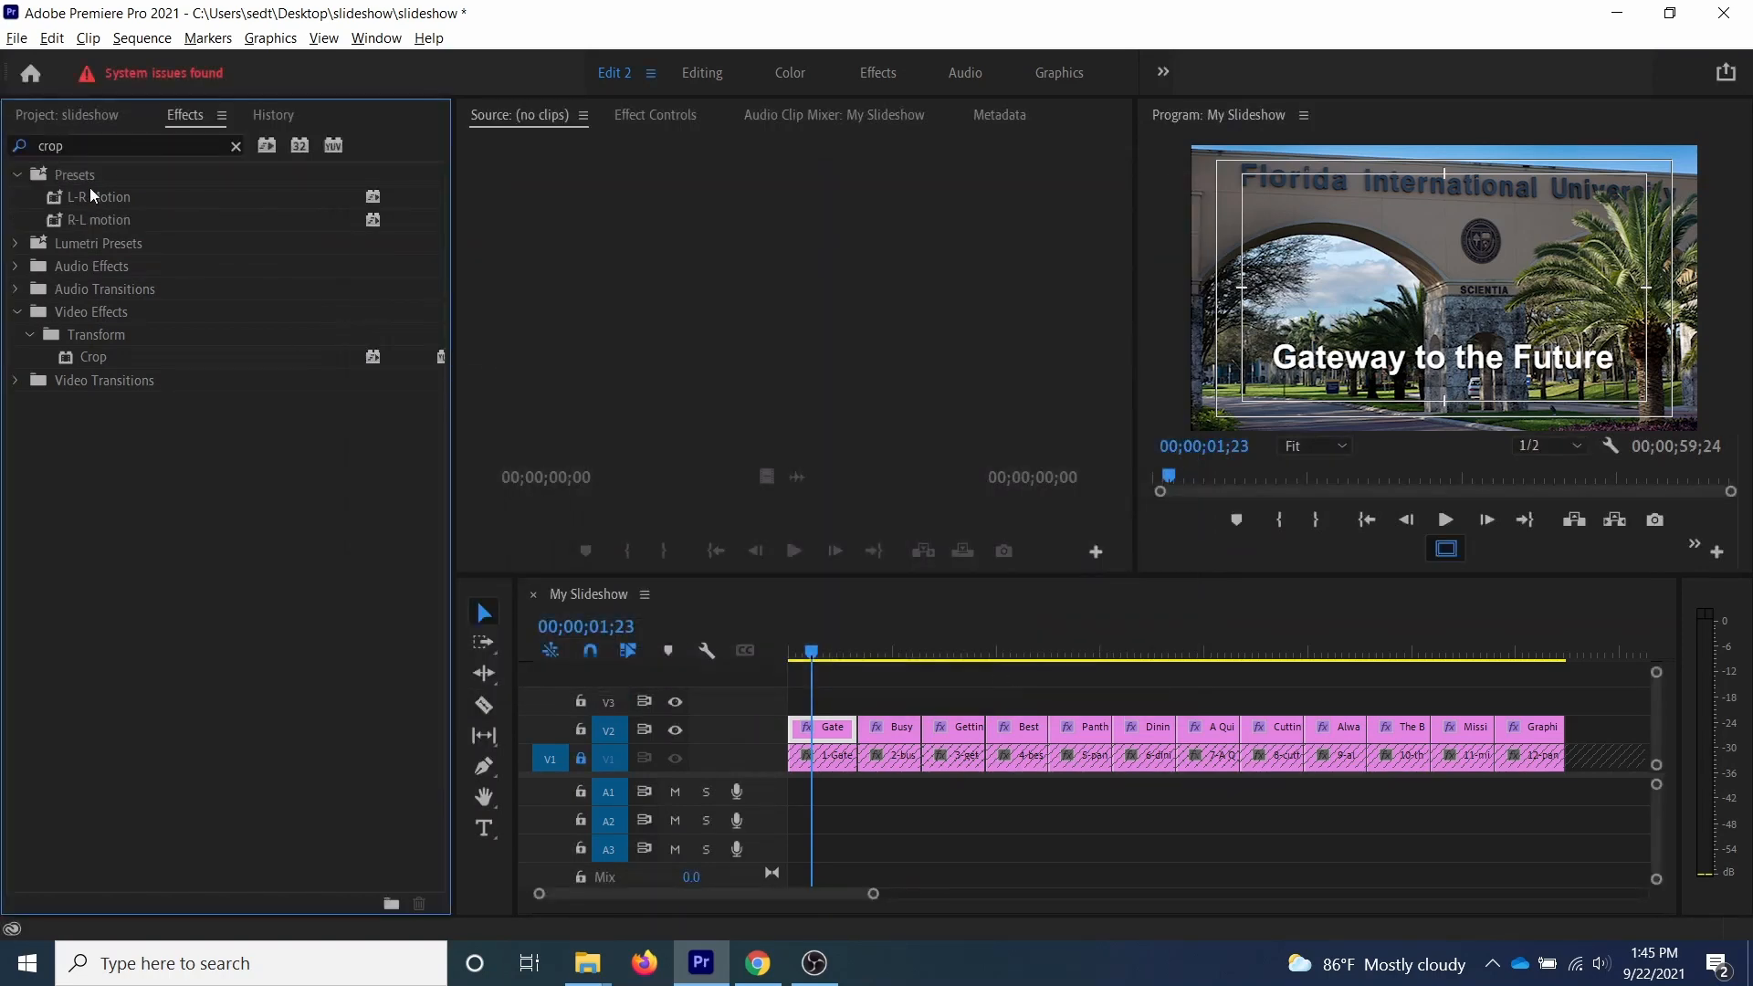
# Import the Zoom In preset from the Effects Presets folder into the Presets bin.
pyautogui.rightClick(84, 178)
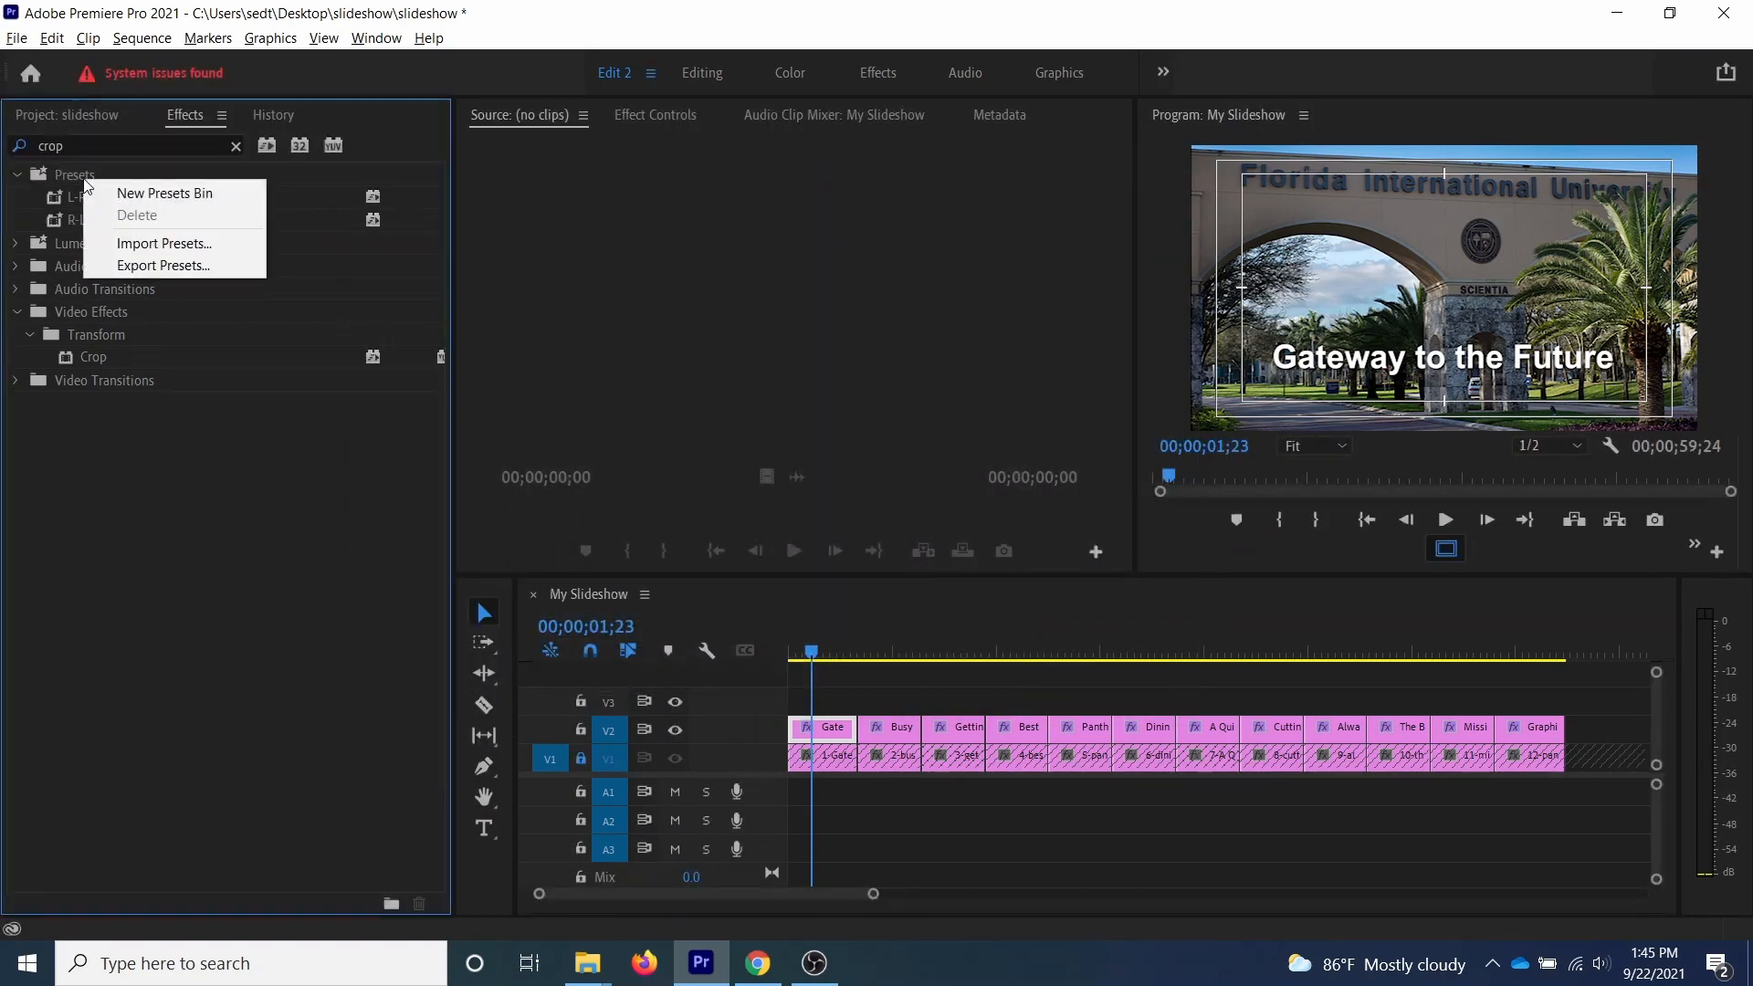
pyautogui.click(132, 243)
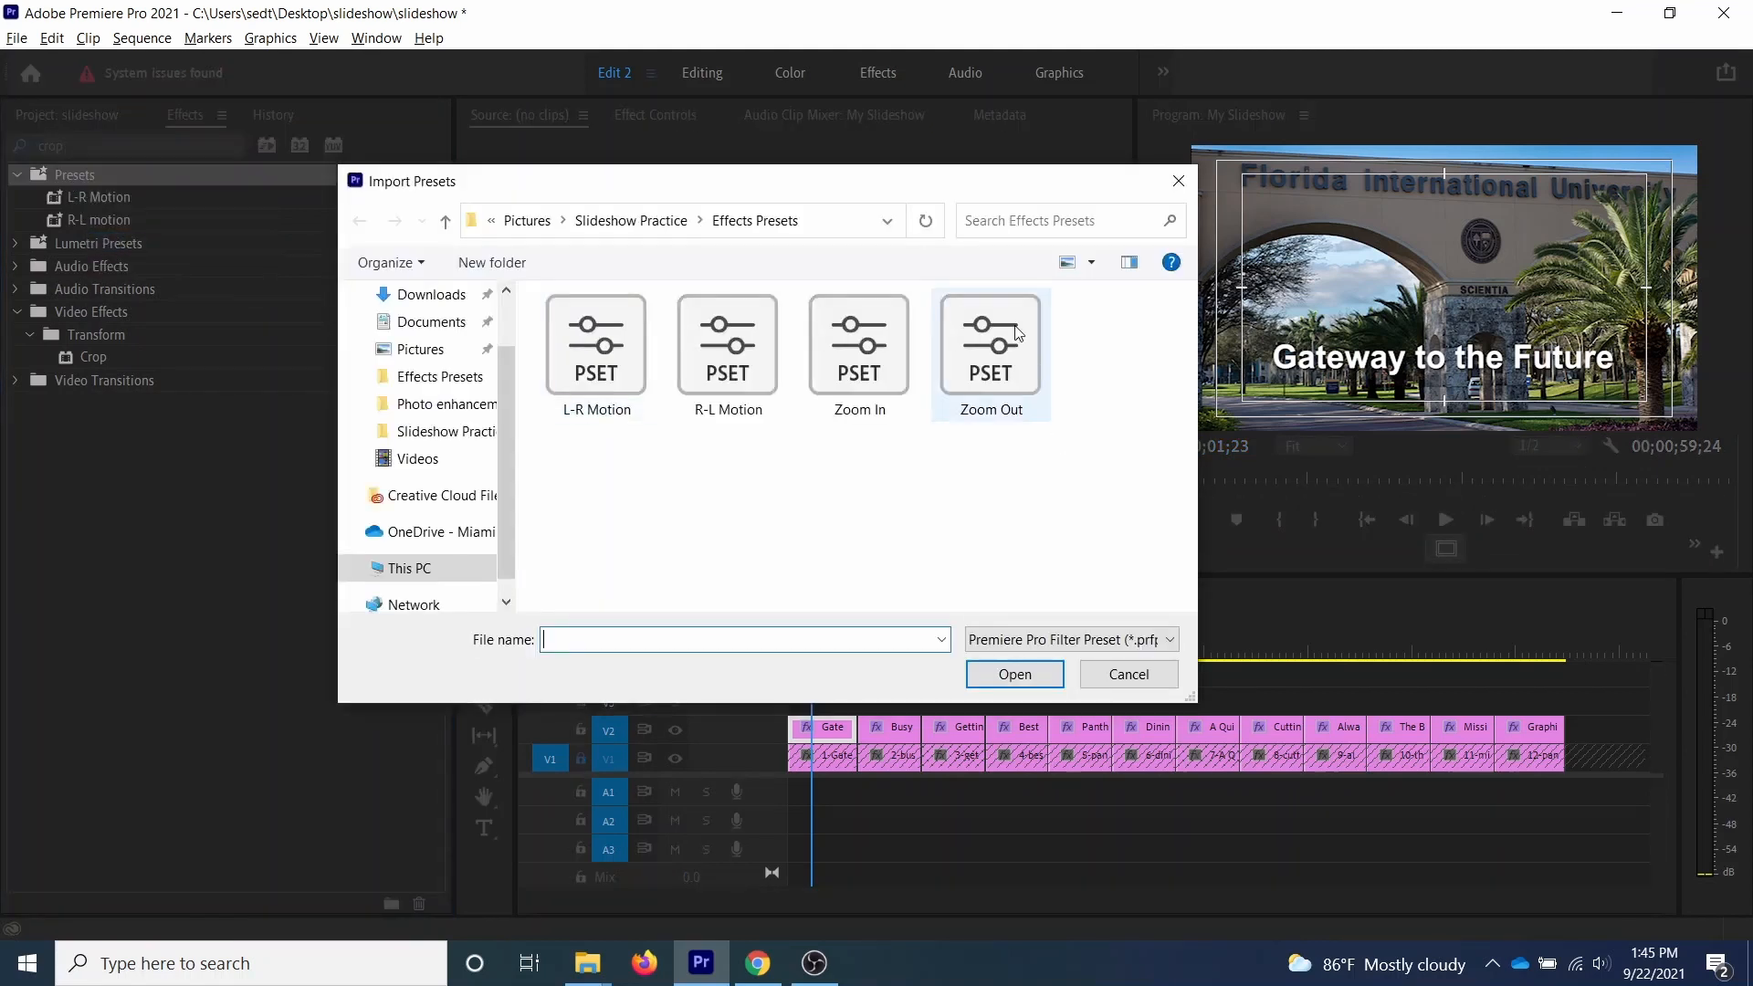
pyautogui.click(862, 336)
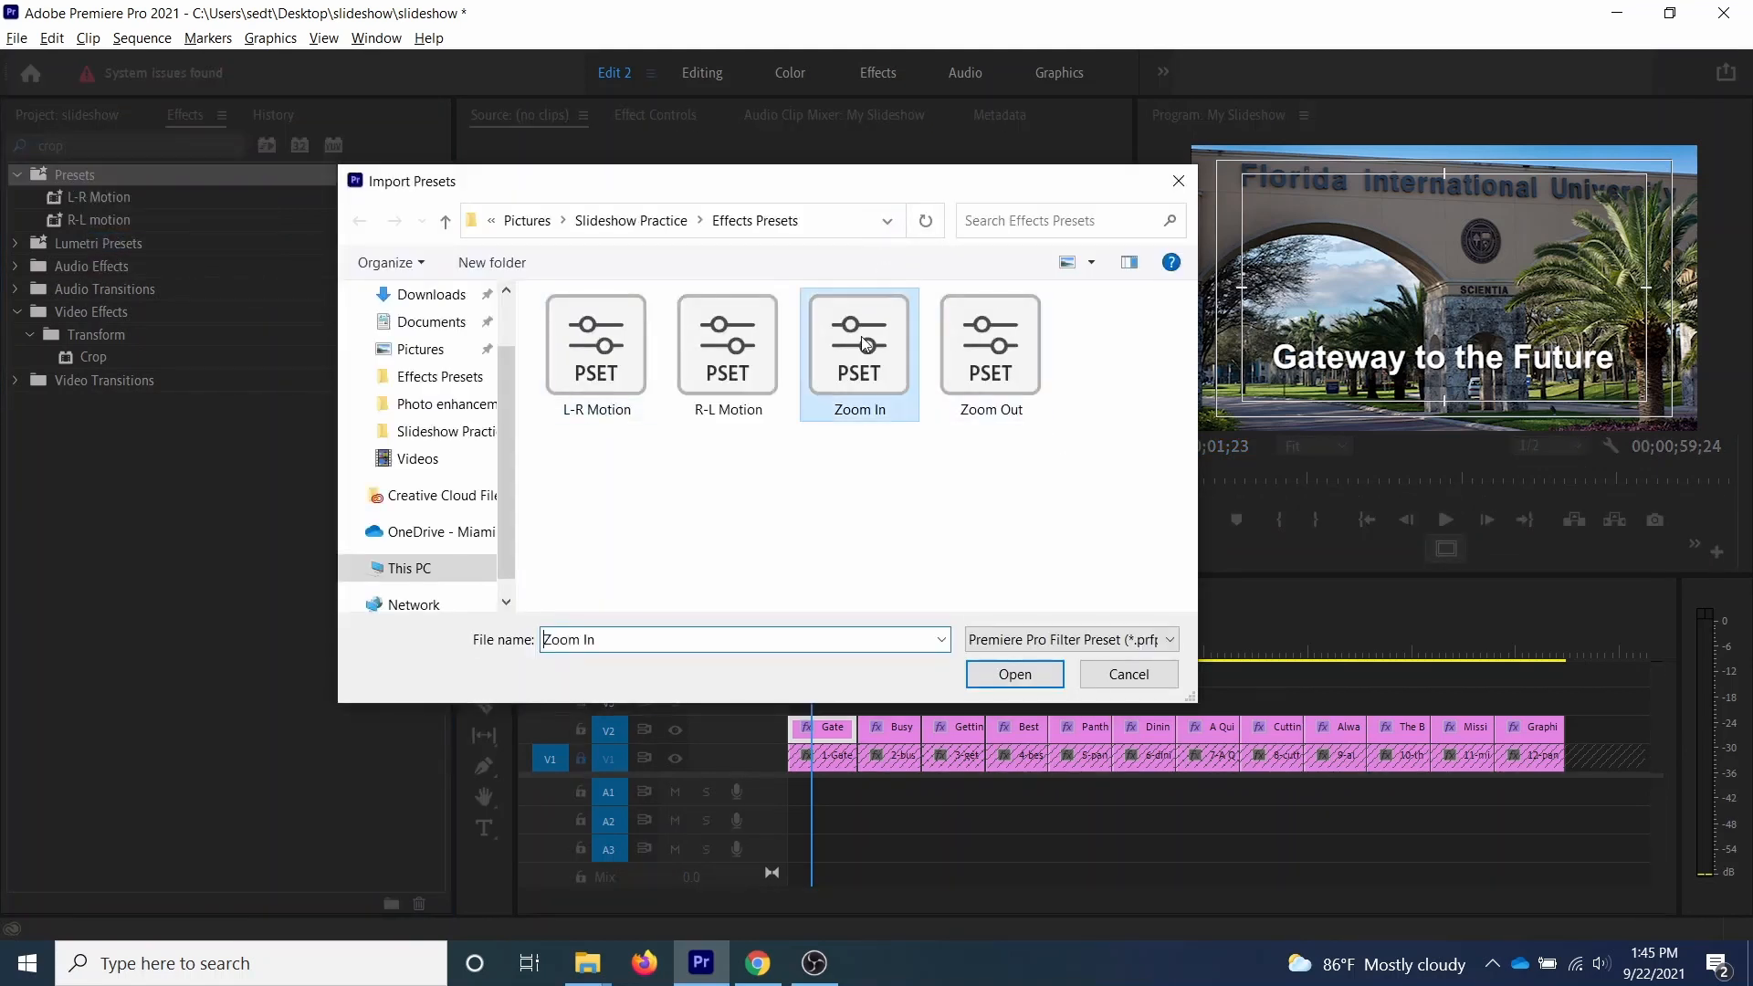
pyautogui.click(1011, 676)
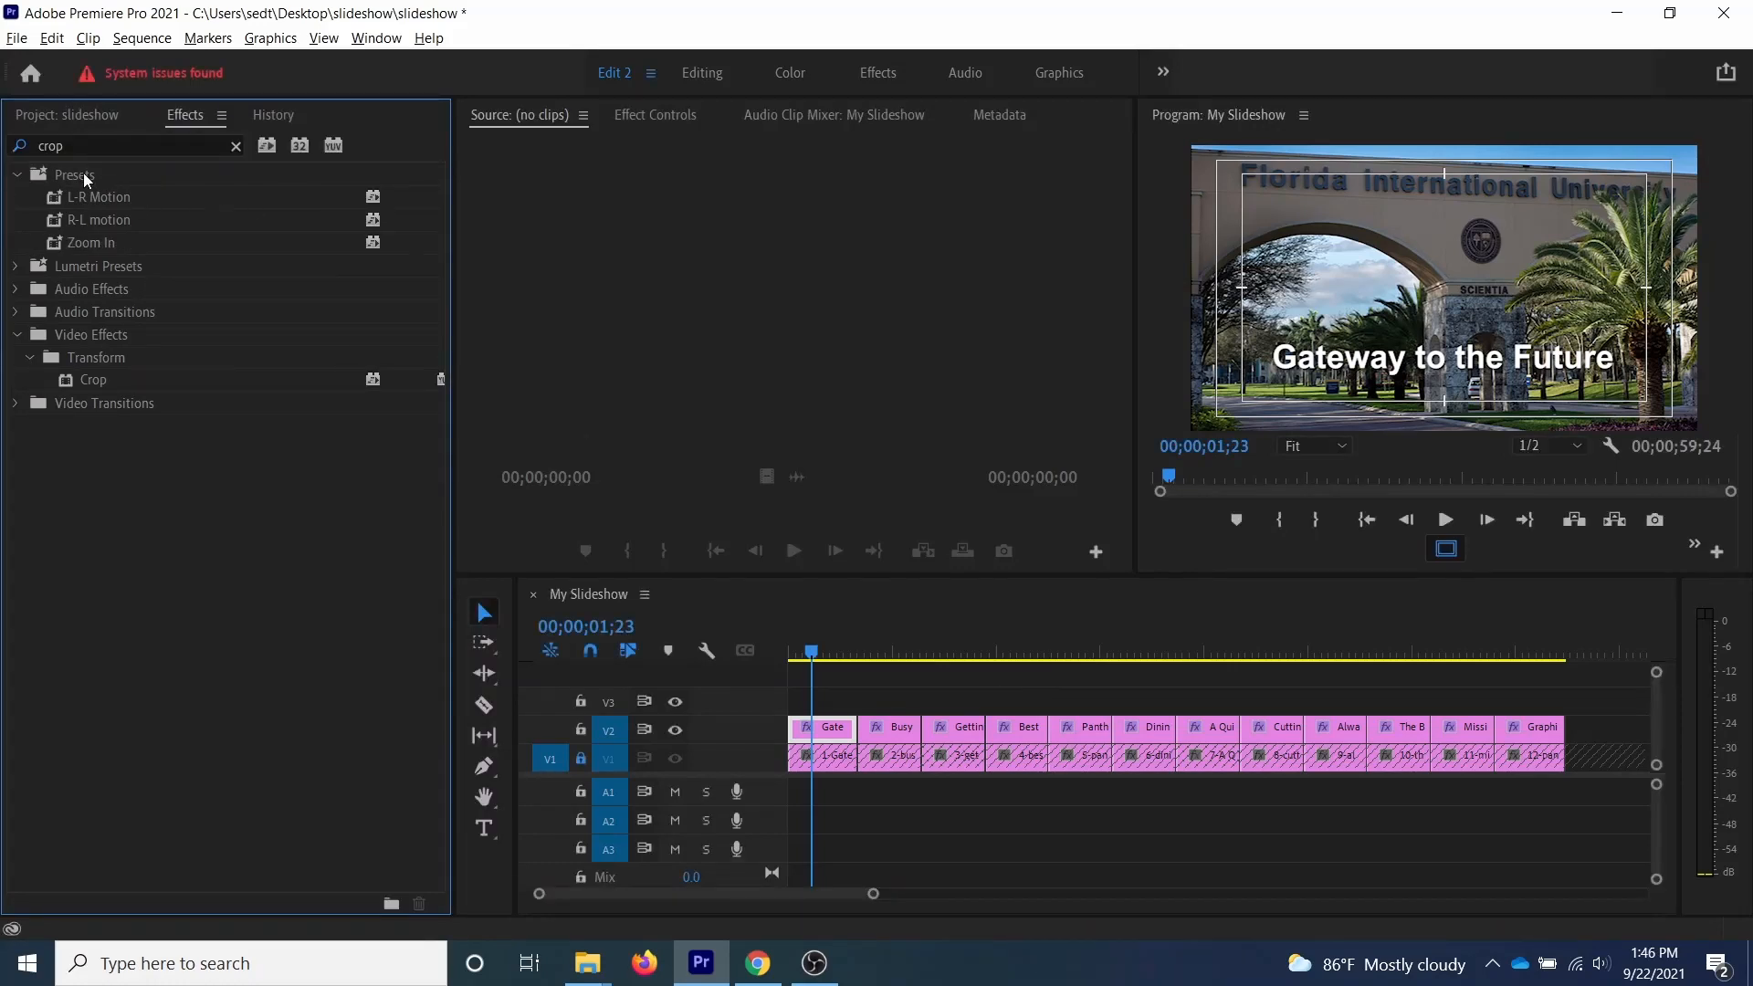
# Import the Zoom Out preset from the Effects Presets folder into the Presets bin.
pyautogui.rightClick(84, 172)
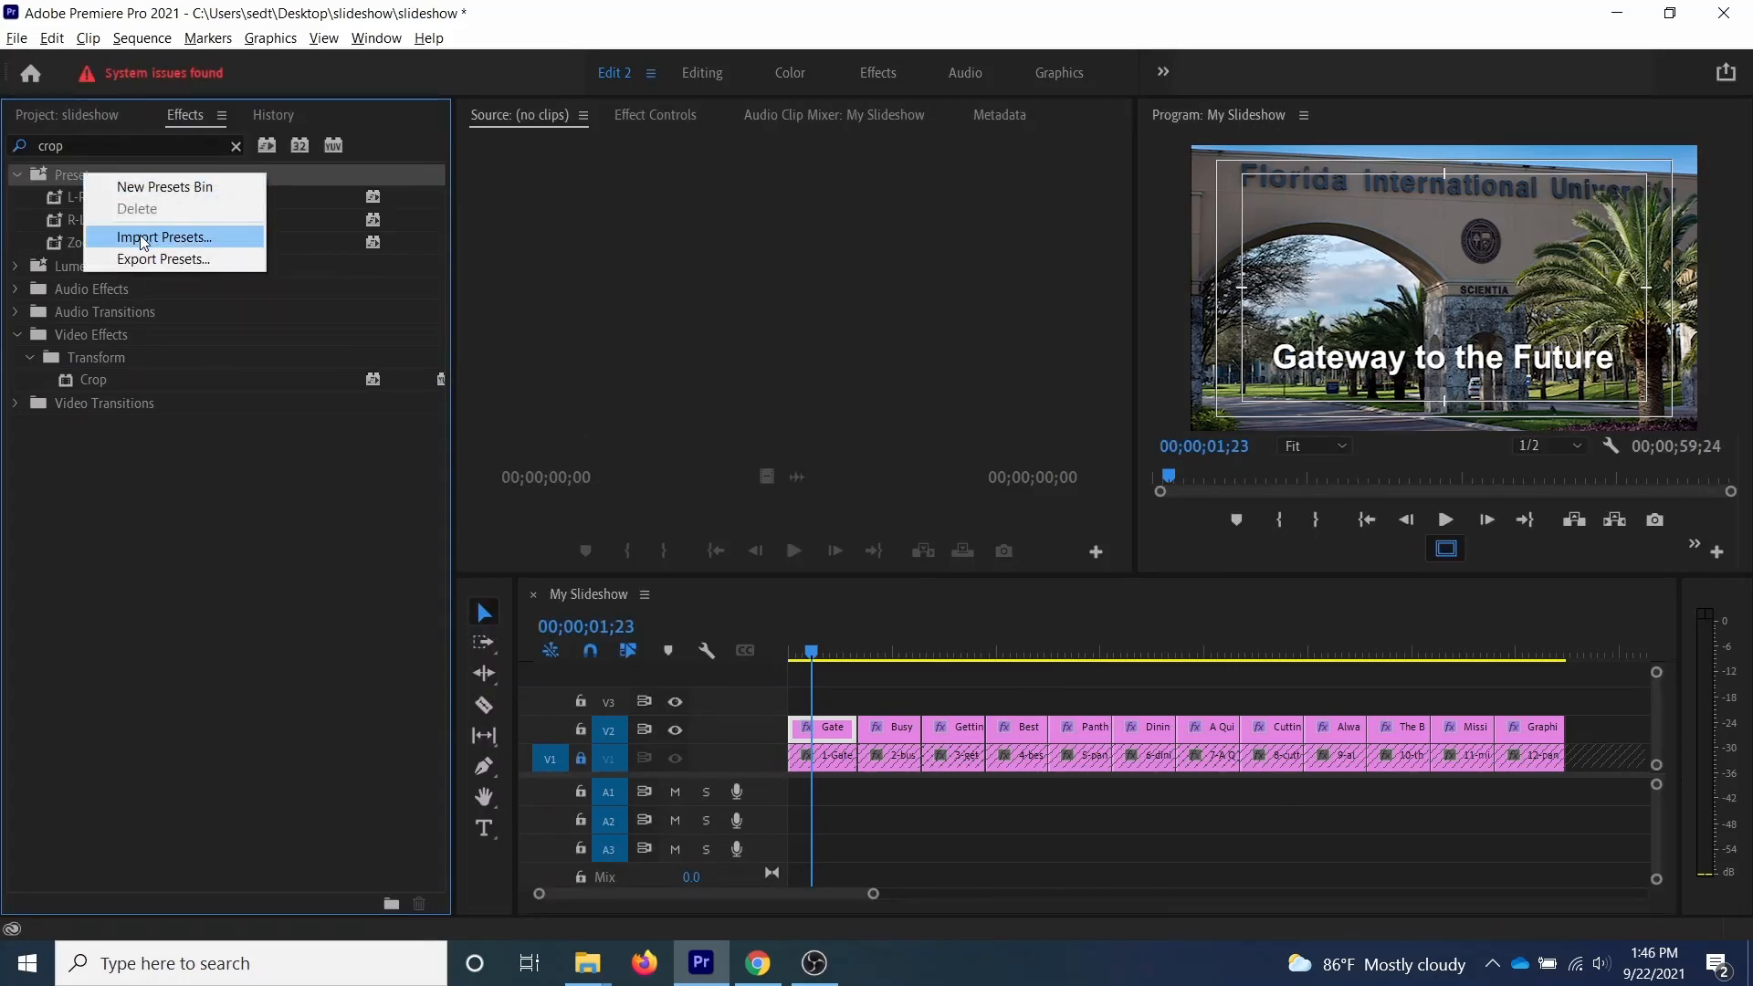
pyautogui.click(143, 240)
pyautogui.click(986, 358)
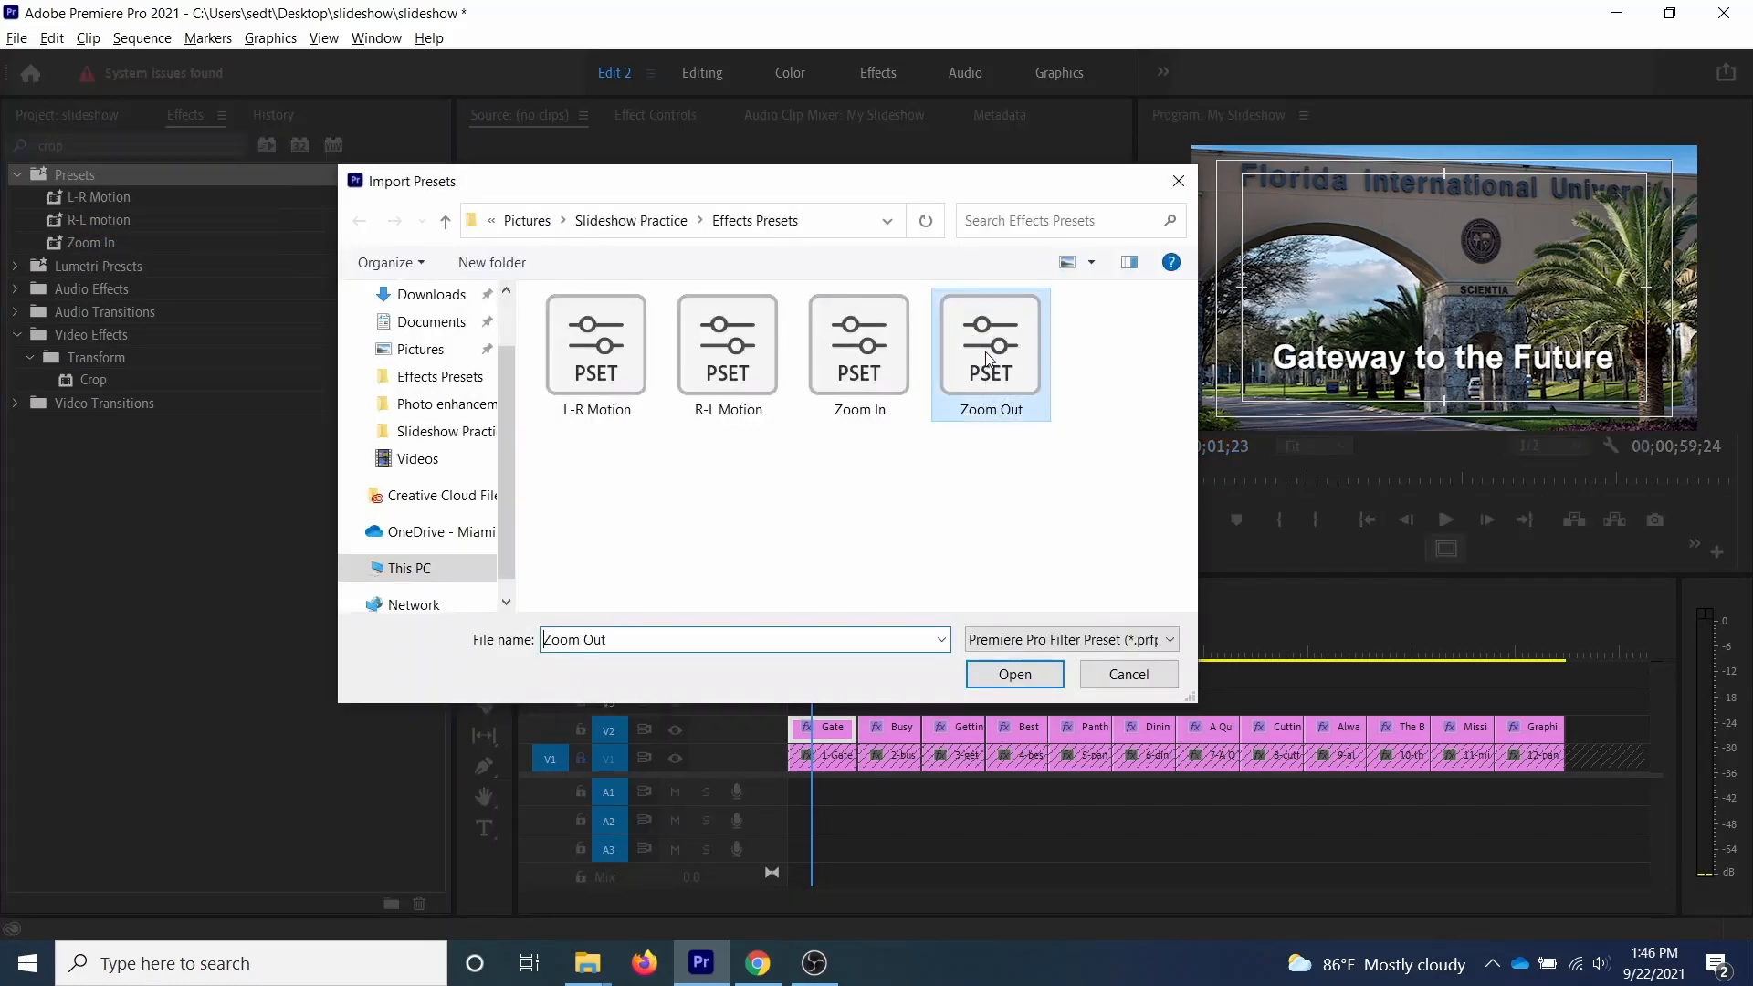
pyautogui.click(1017, 674)
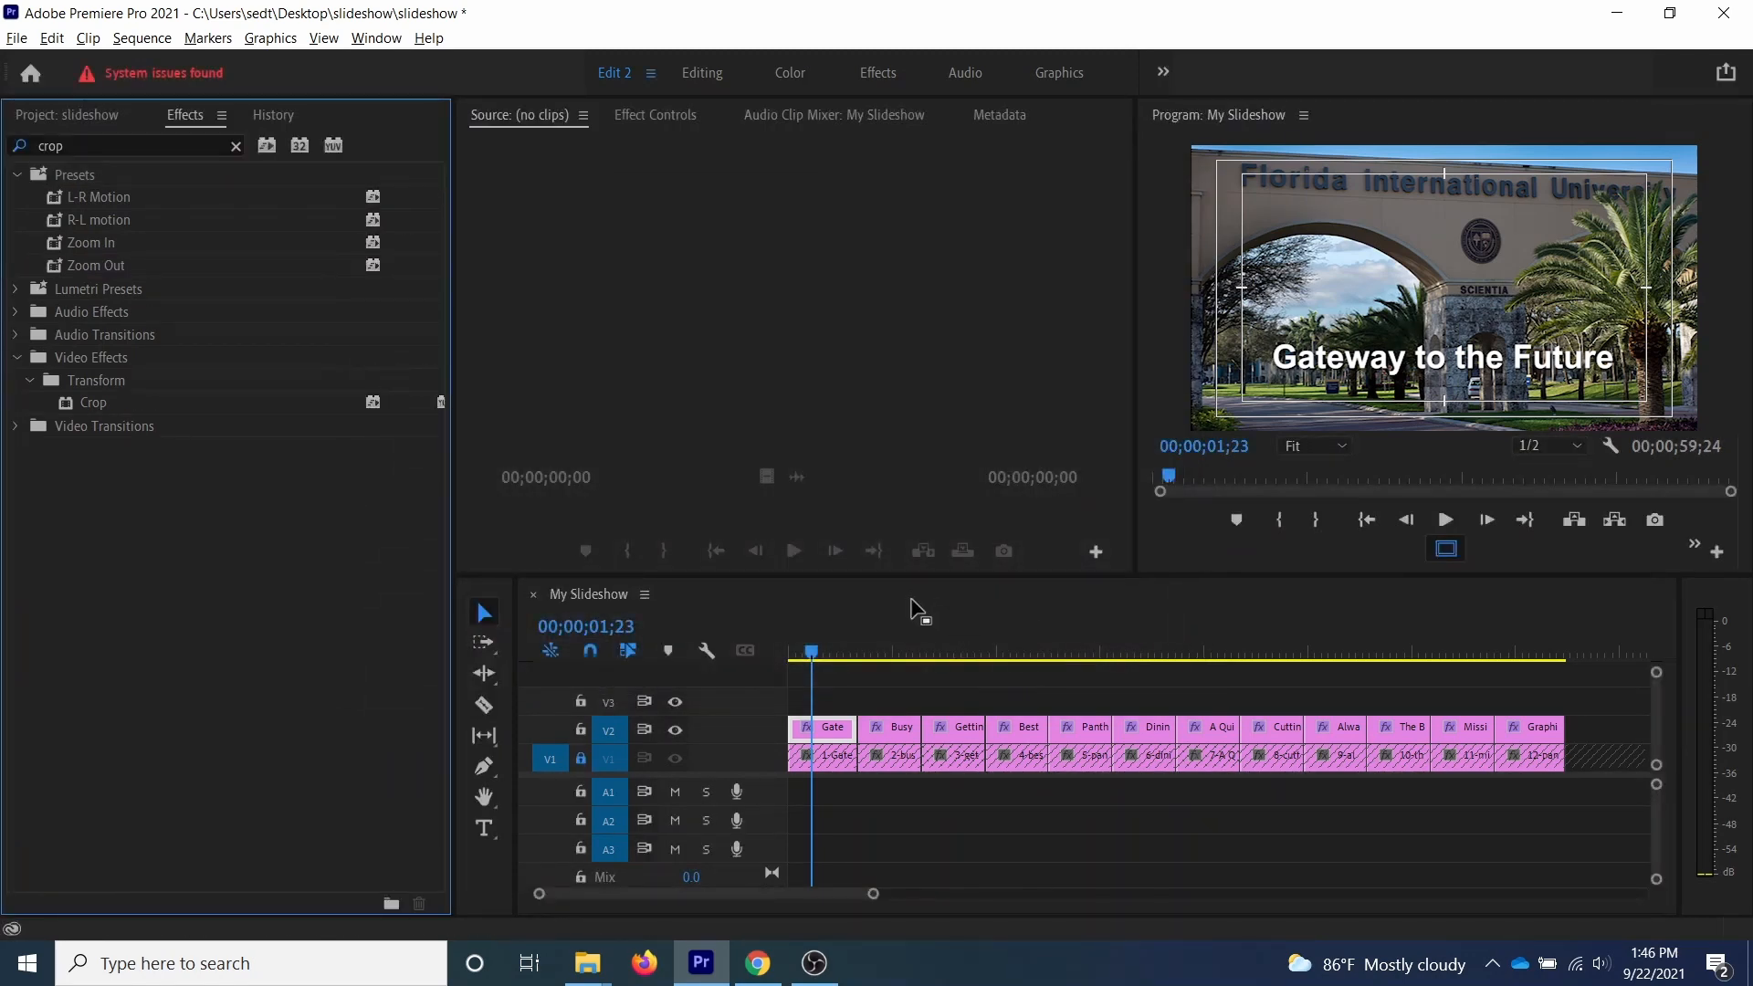
pyautogui.click(1028, 808)
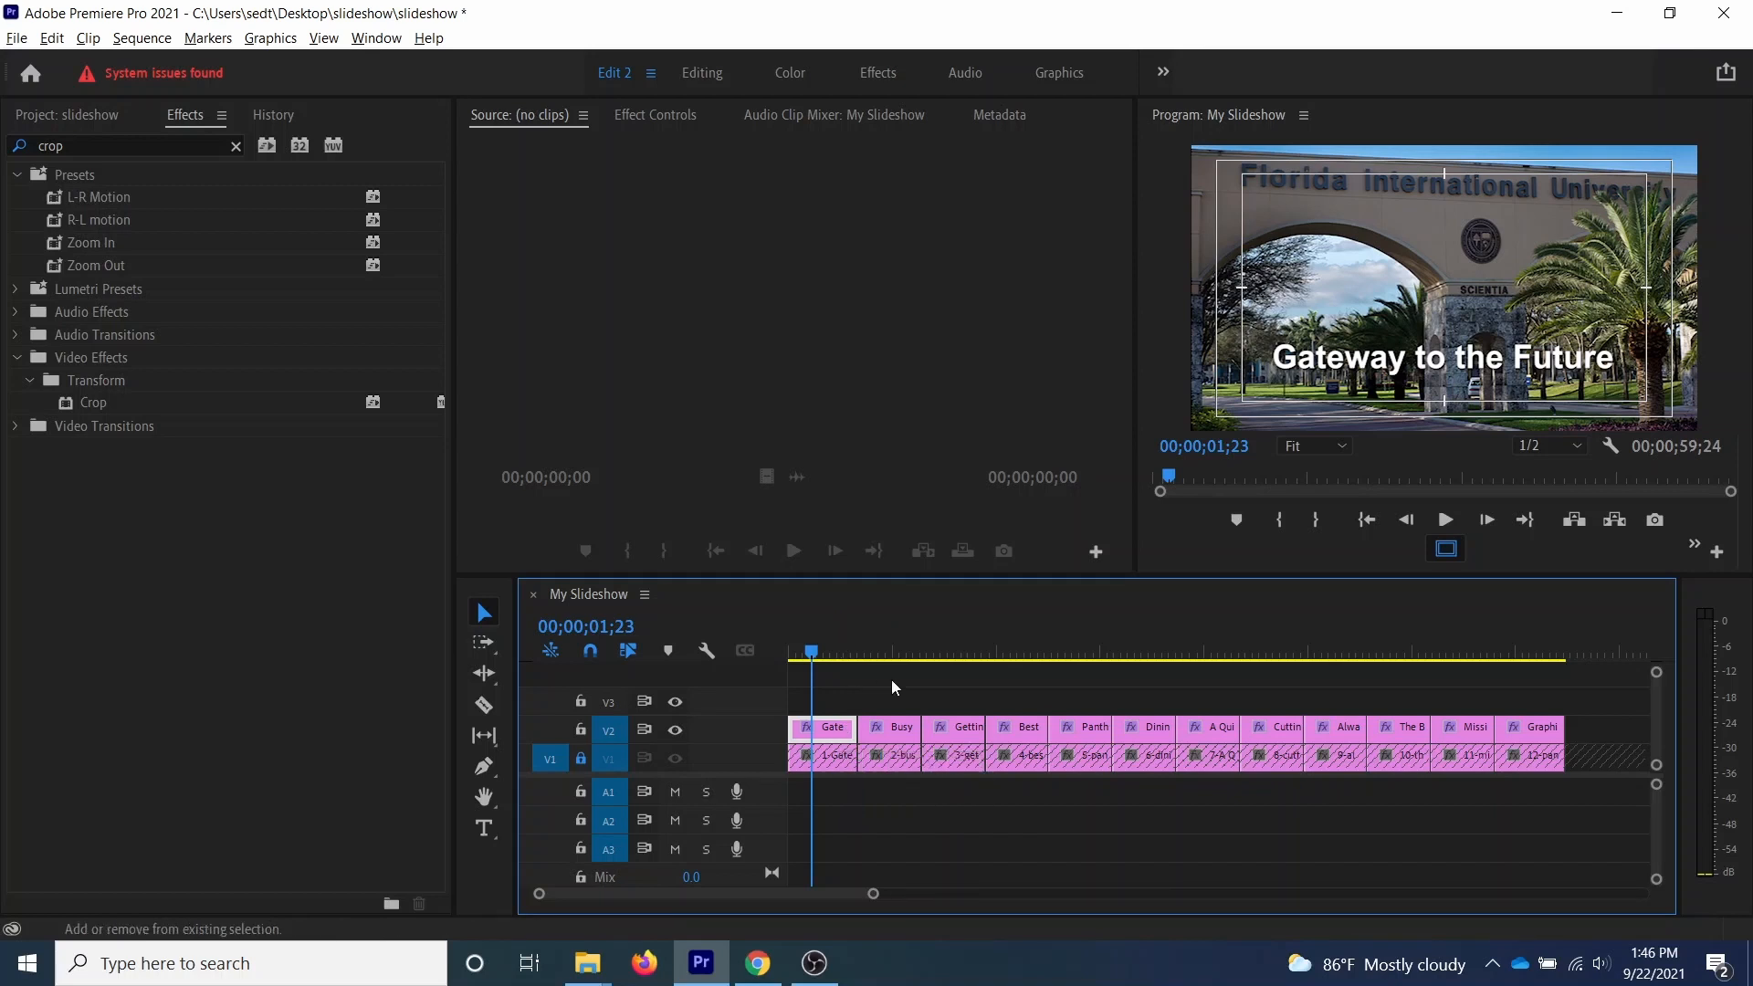
# Apply the L-R Motion preset to every odd-numbered title on V2, from Gateway to the Future through Mission Accomplished.
pyautogui.keyDown('shift'); pyautogui.click(957, 723); pyautogui.keyUp('shift')
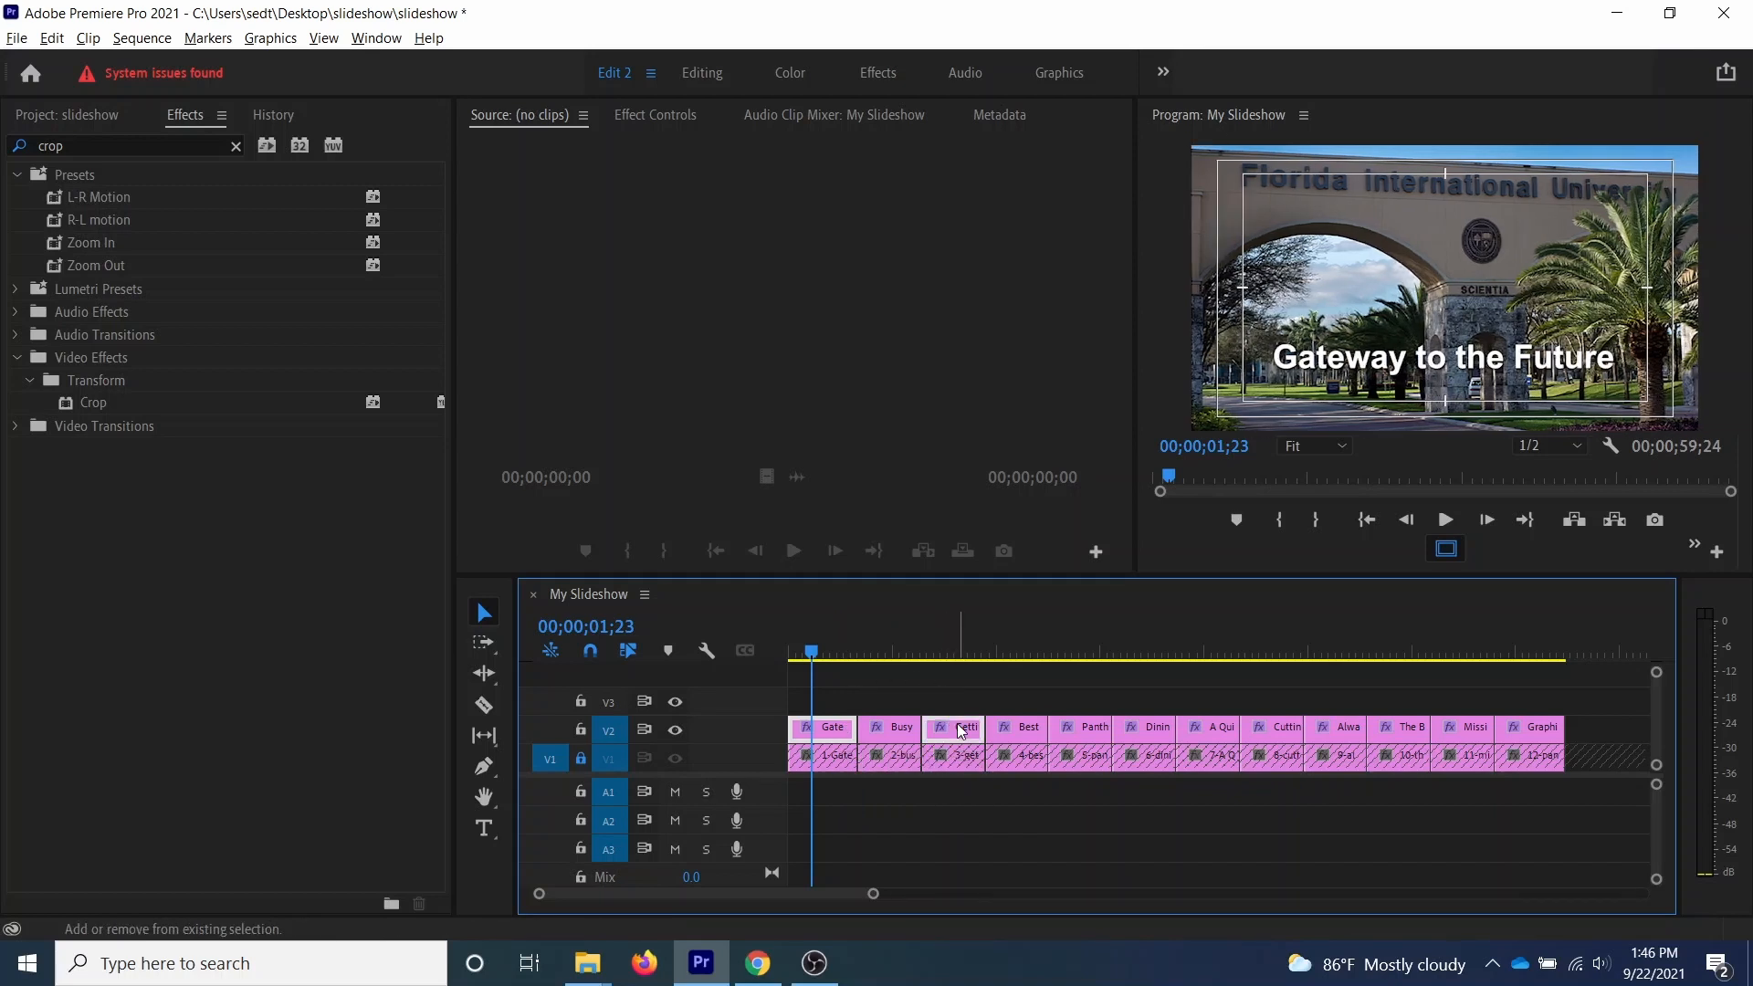
pyautogui.keyDown('shift'); pyautogui.click(1082, 734); pyautogui.keyUp('shift')
pyautogui.keyDown('shift'); pyautogui.click(1214, 728); pyautogui.keyUp('shift')
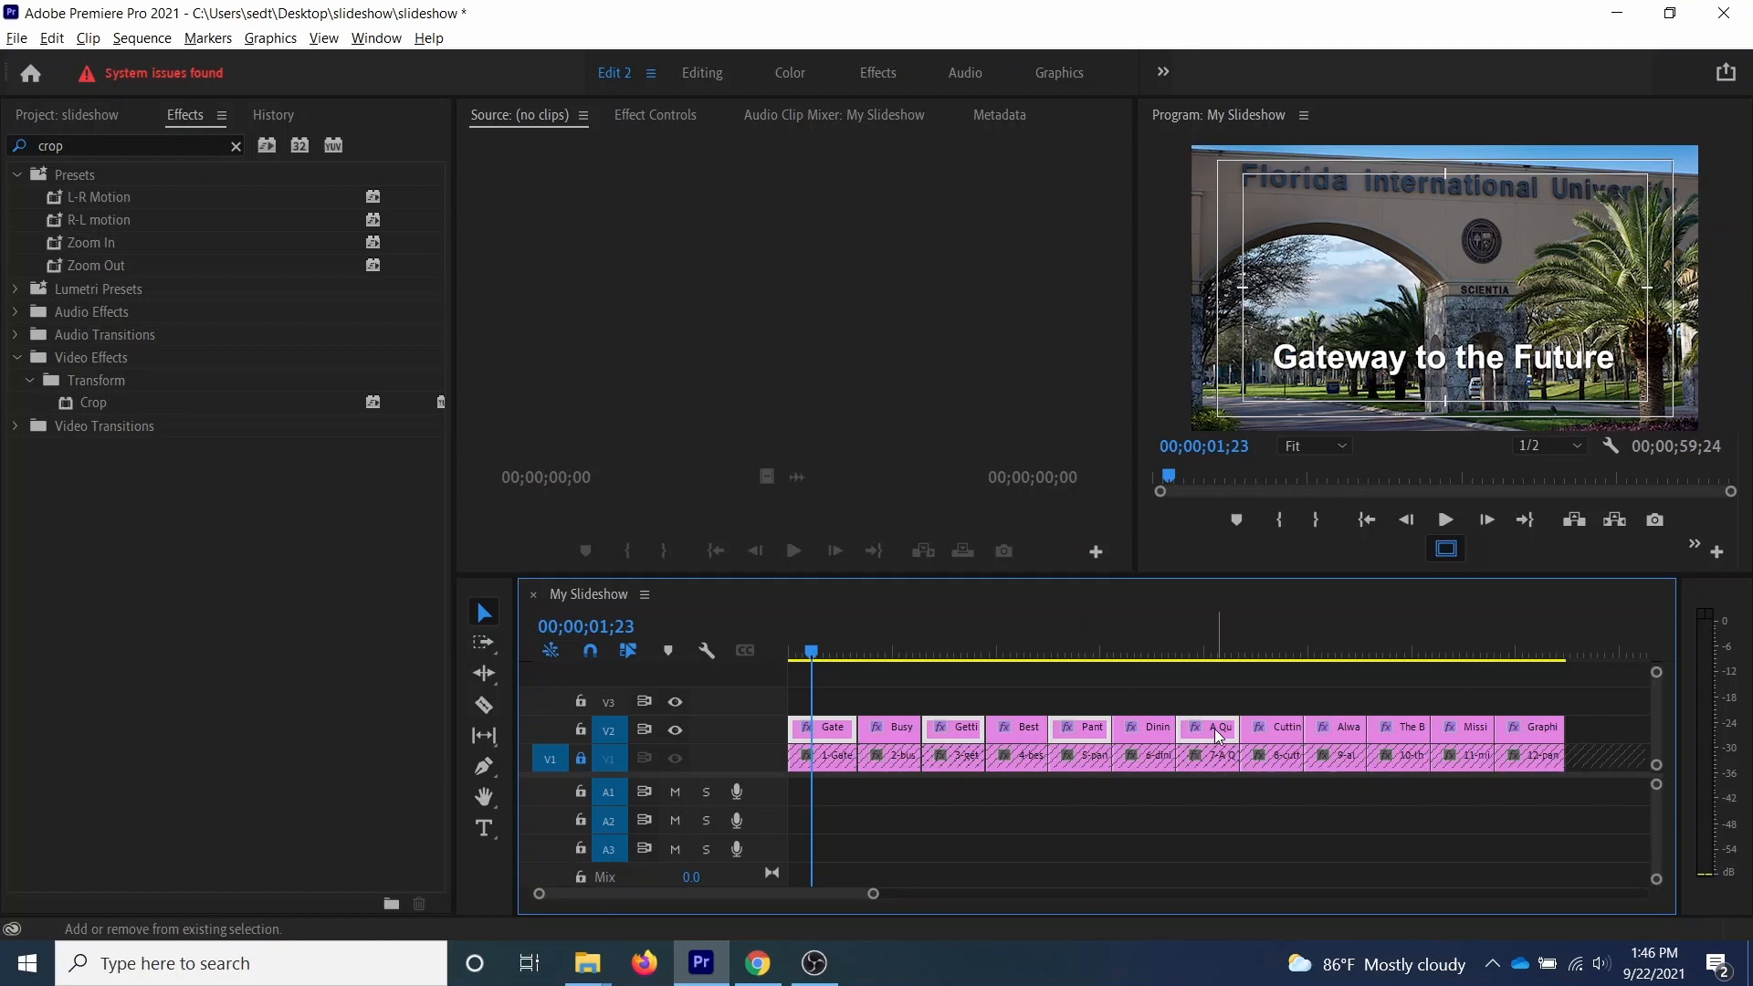
pyautogui.keyDown('shift'); pyautogui.click(1327, 736); pyautogui.keyUp('shift')
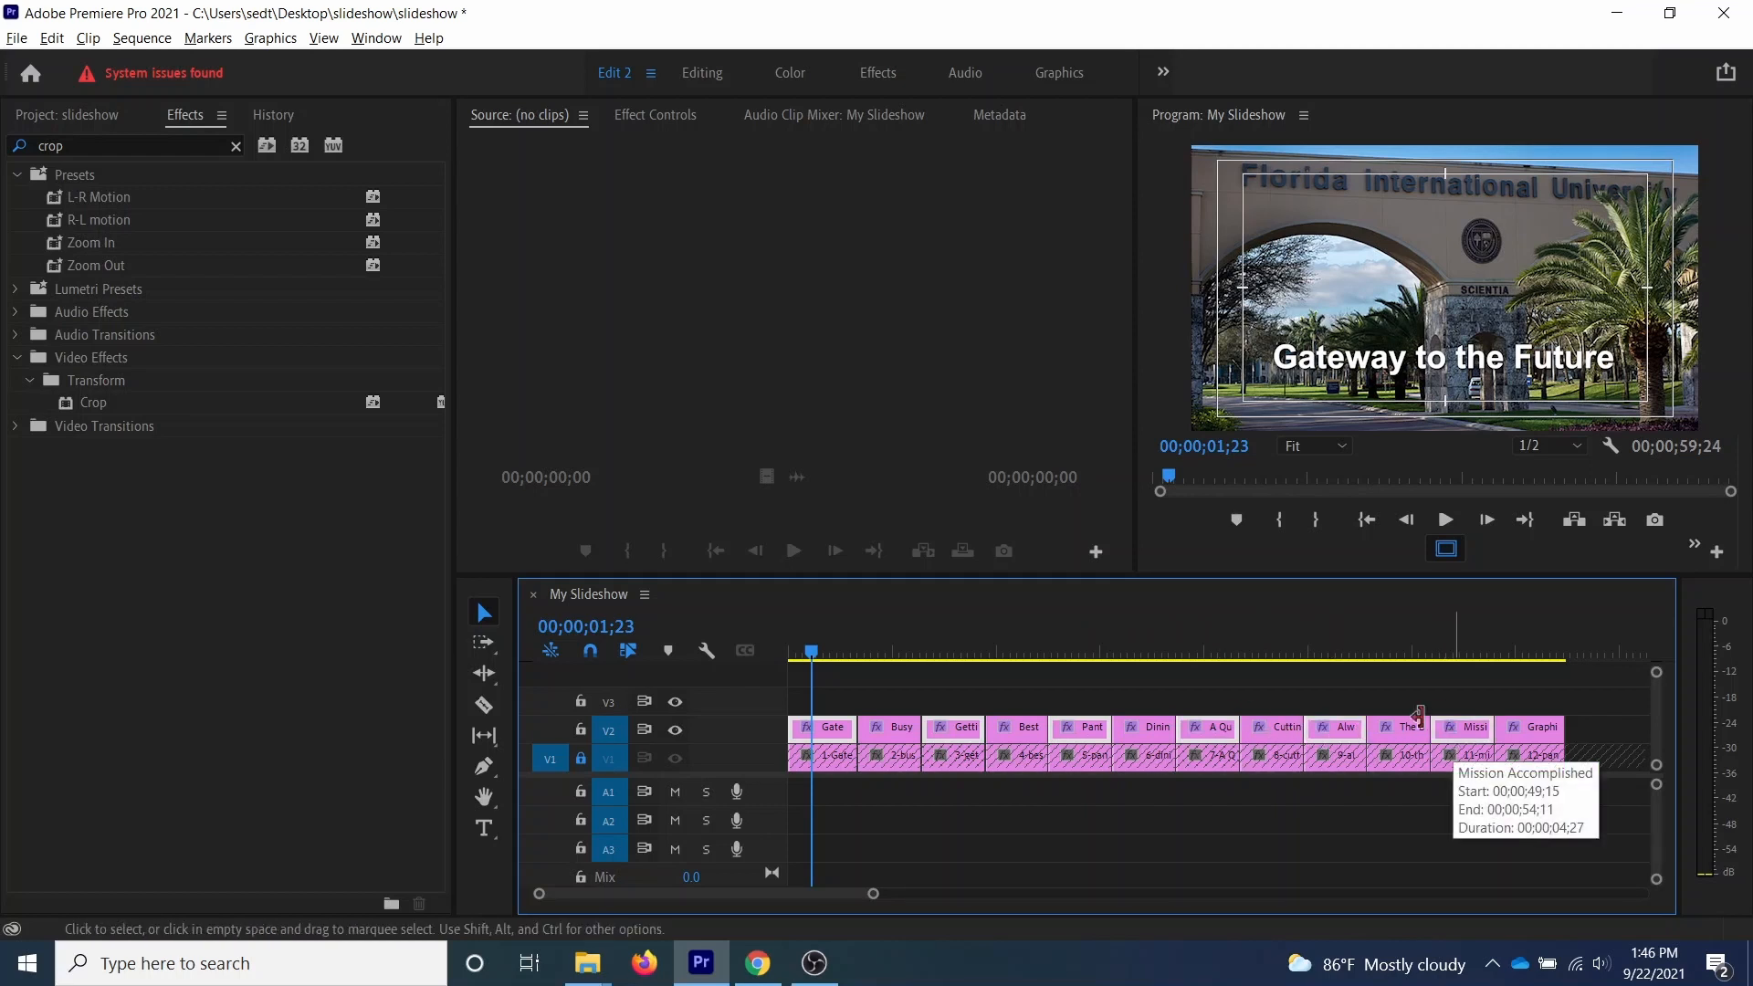
pyautogui.click(97, 195)
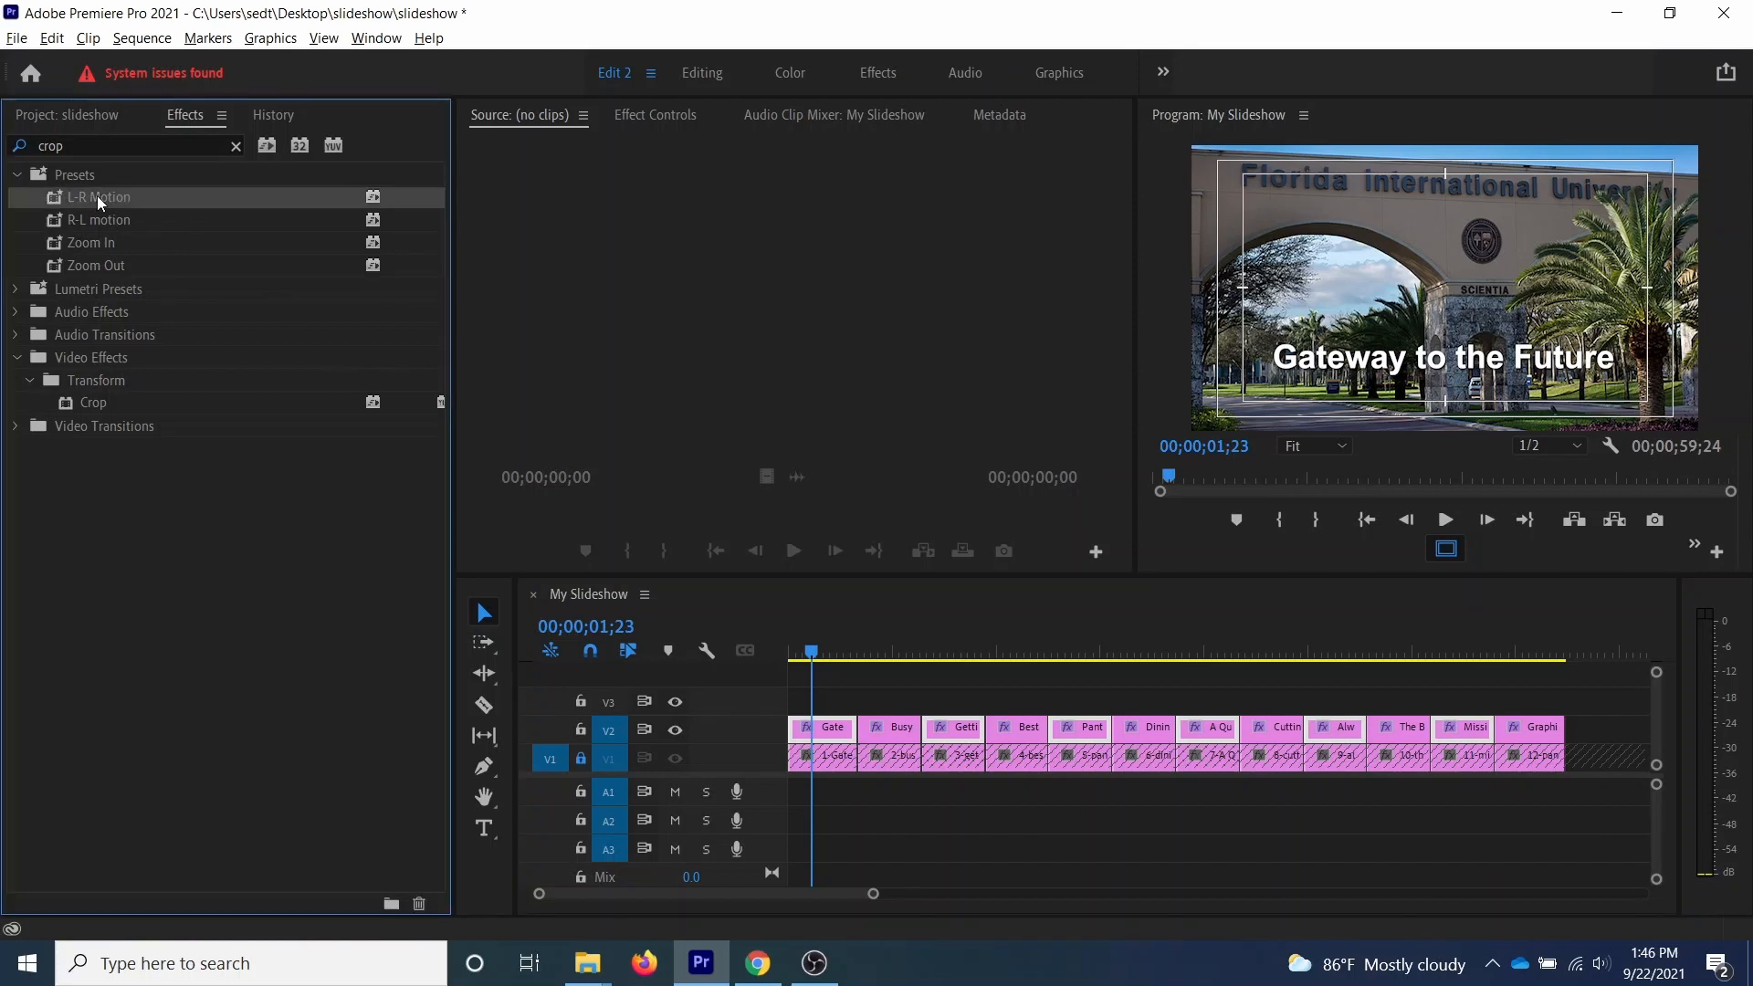
pyautogui.moveTo(833, 630); pyautogui.dragTo(833, 728)
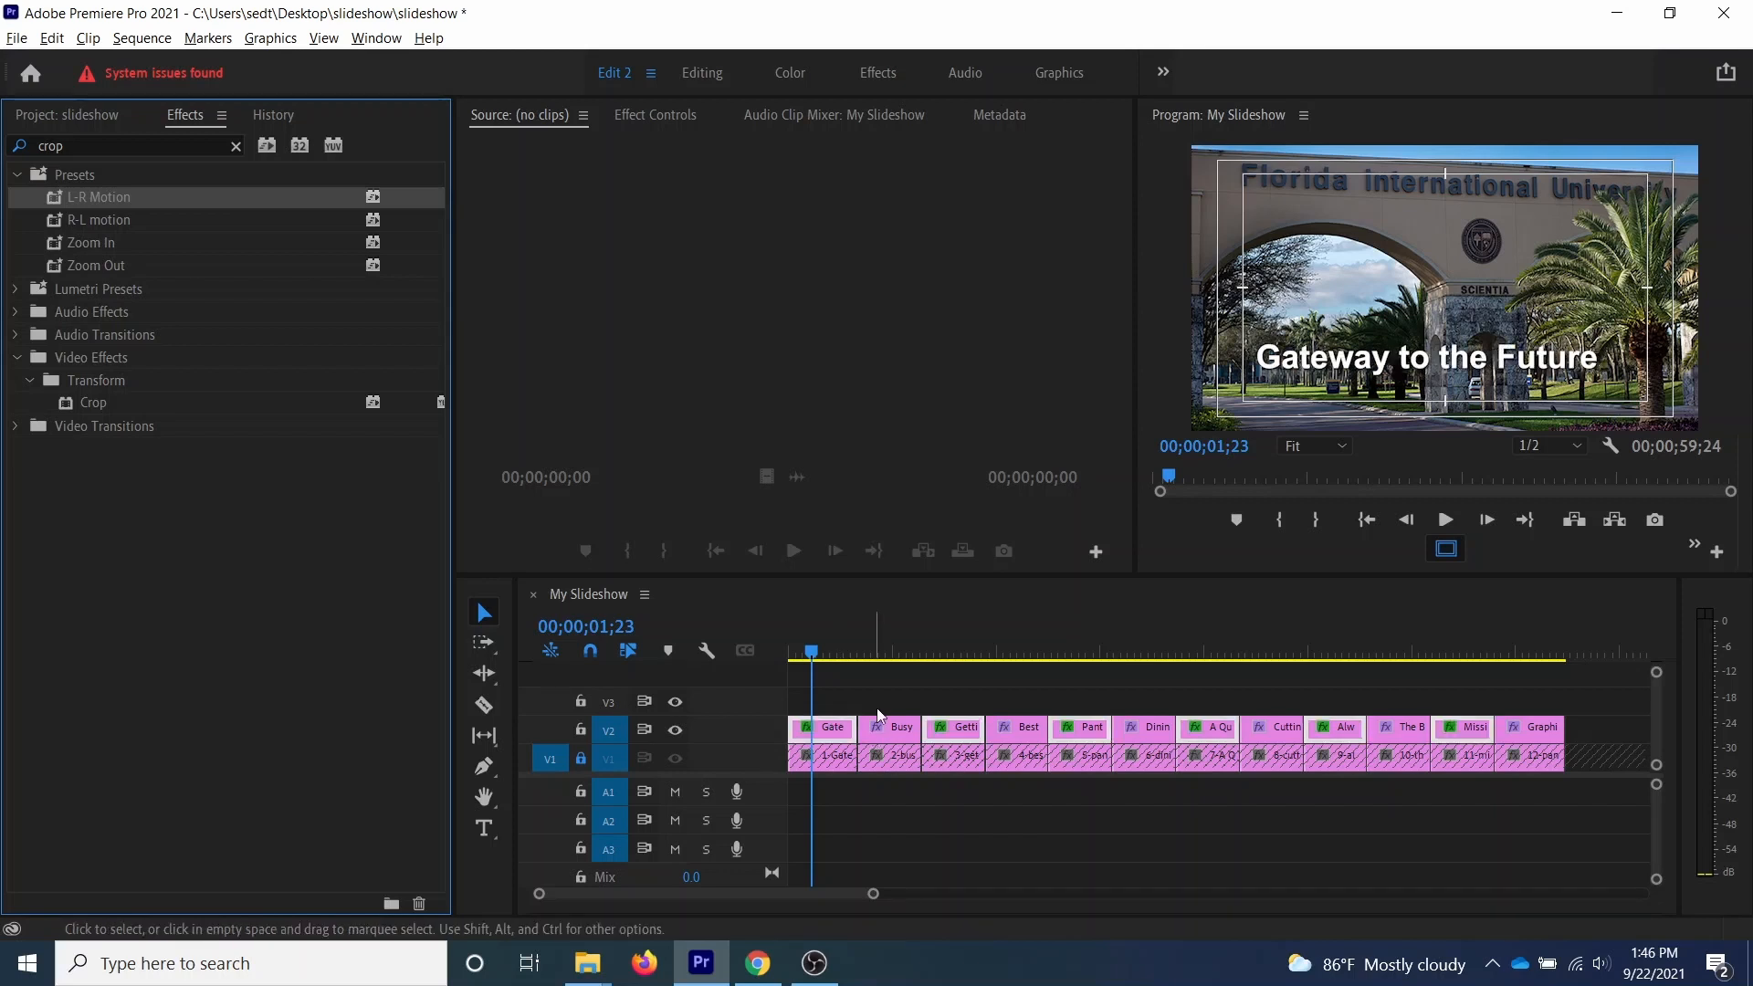
# Apply the R-L motion preset to every even-numbered title on V2, starting with Busy Campus.
pyautogui.click(933, 639)
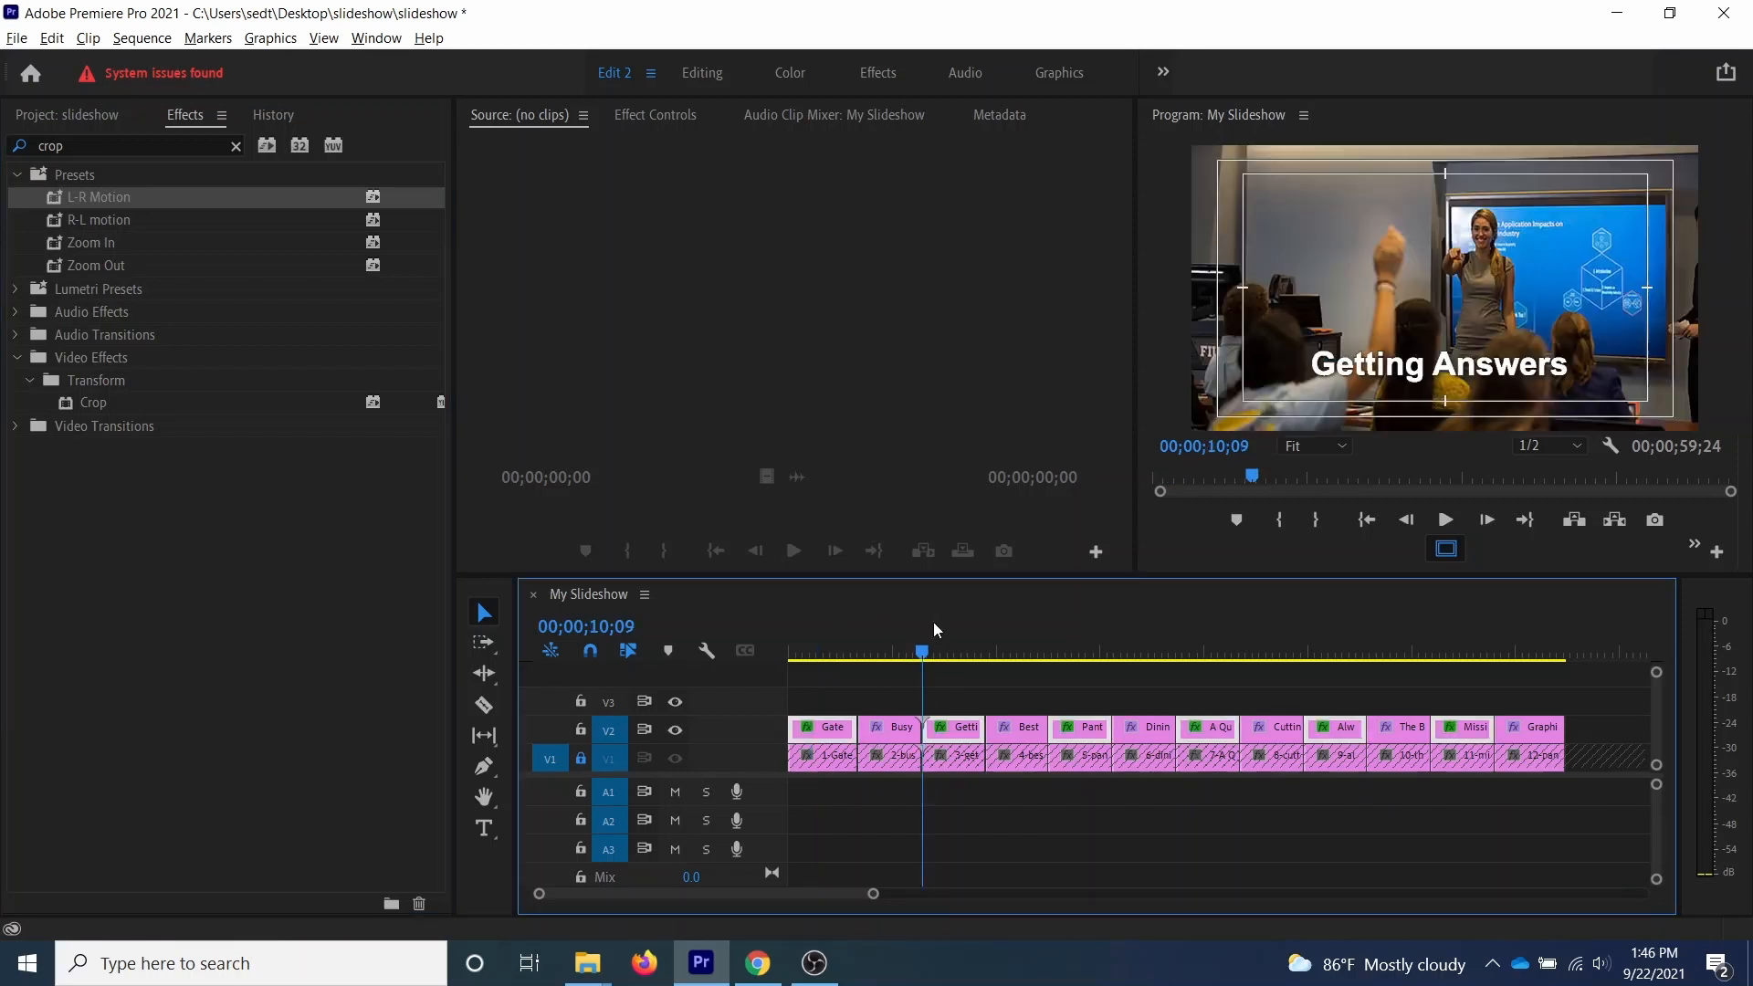
pyautogui.click(858, 631)
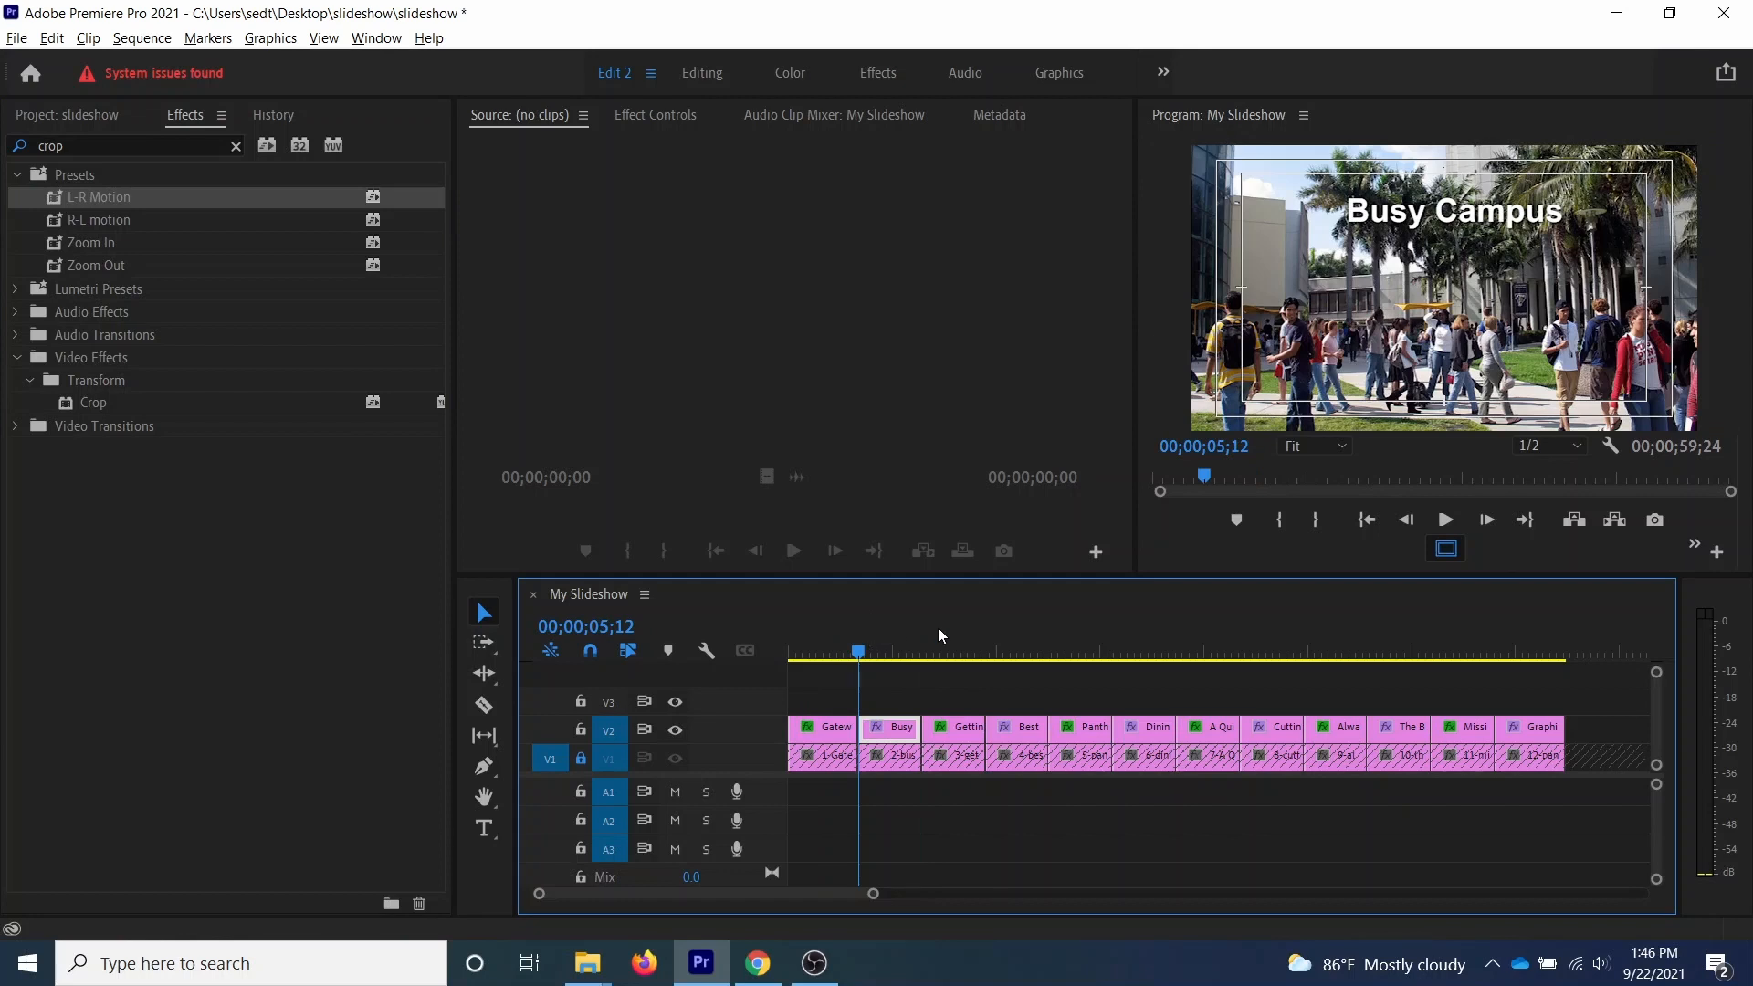
pyautogui.keyDown('shift'); pyautogui.click(1017, 725); pyautogui.keyUp('shift')
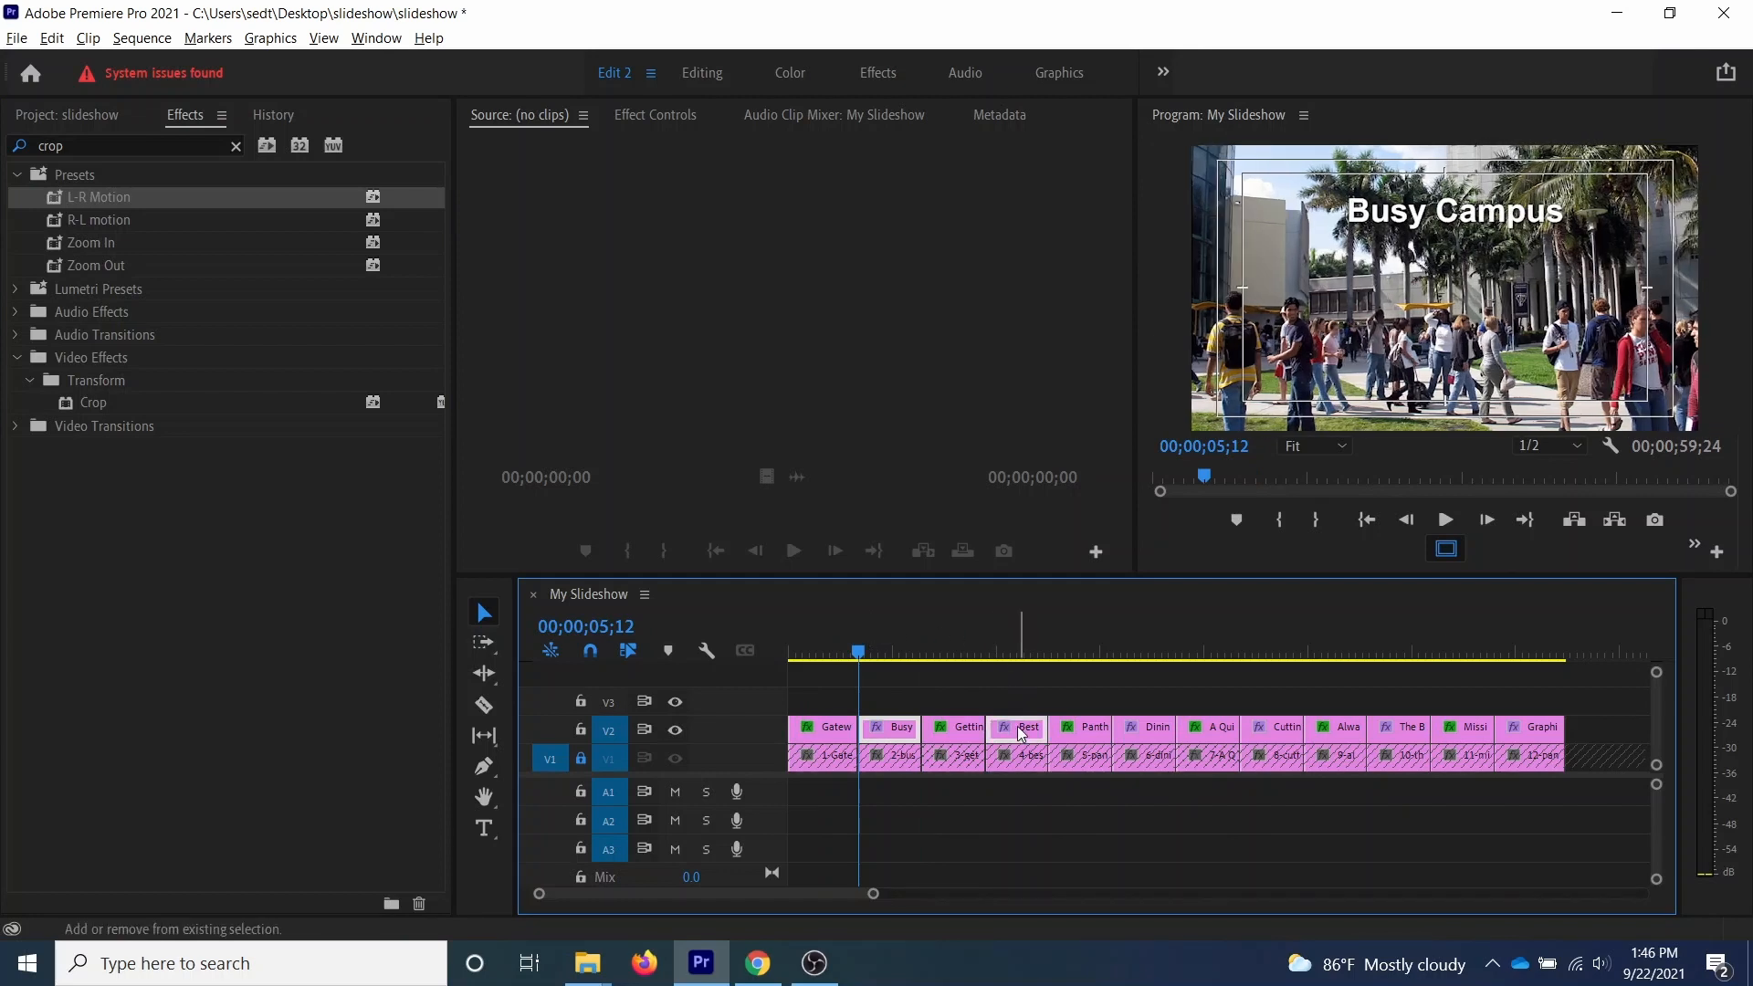
pyautogui.keyDown('shift'); pyautogui.click(1147, 728); pyautogui.keyUp('shift')
pyautogui.keyDown('shift'); pyautogui.click(1285, 728); pyautogui.keyUp('shift')
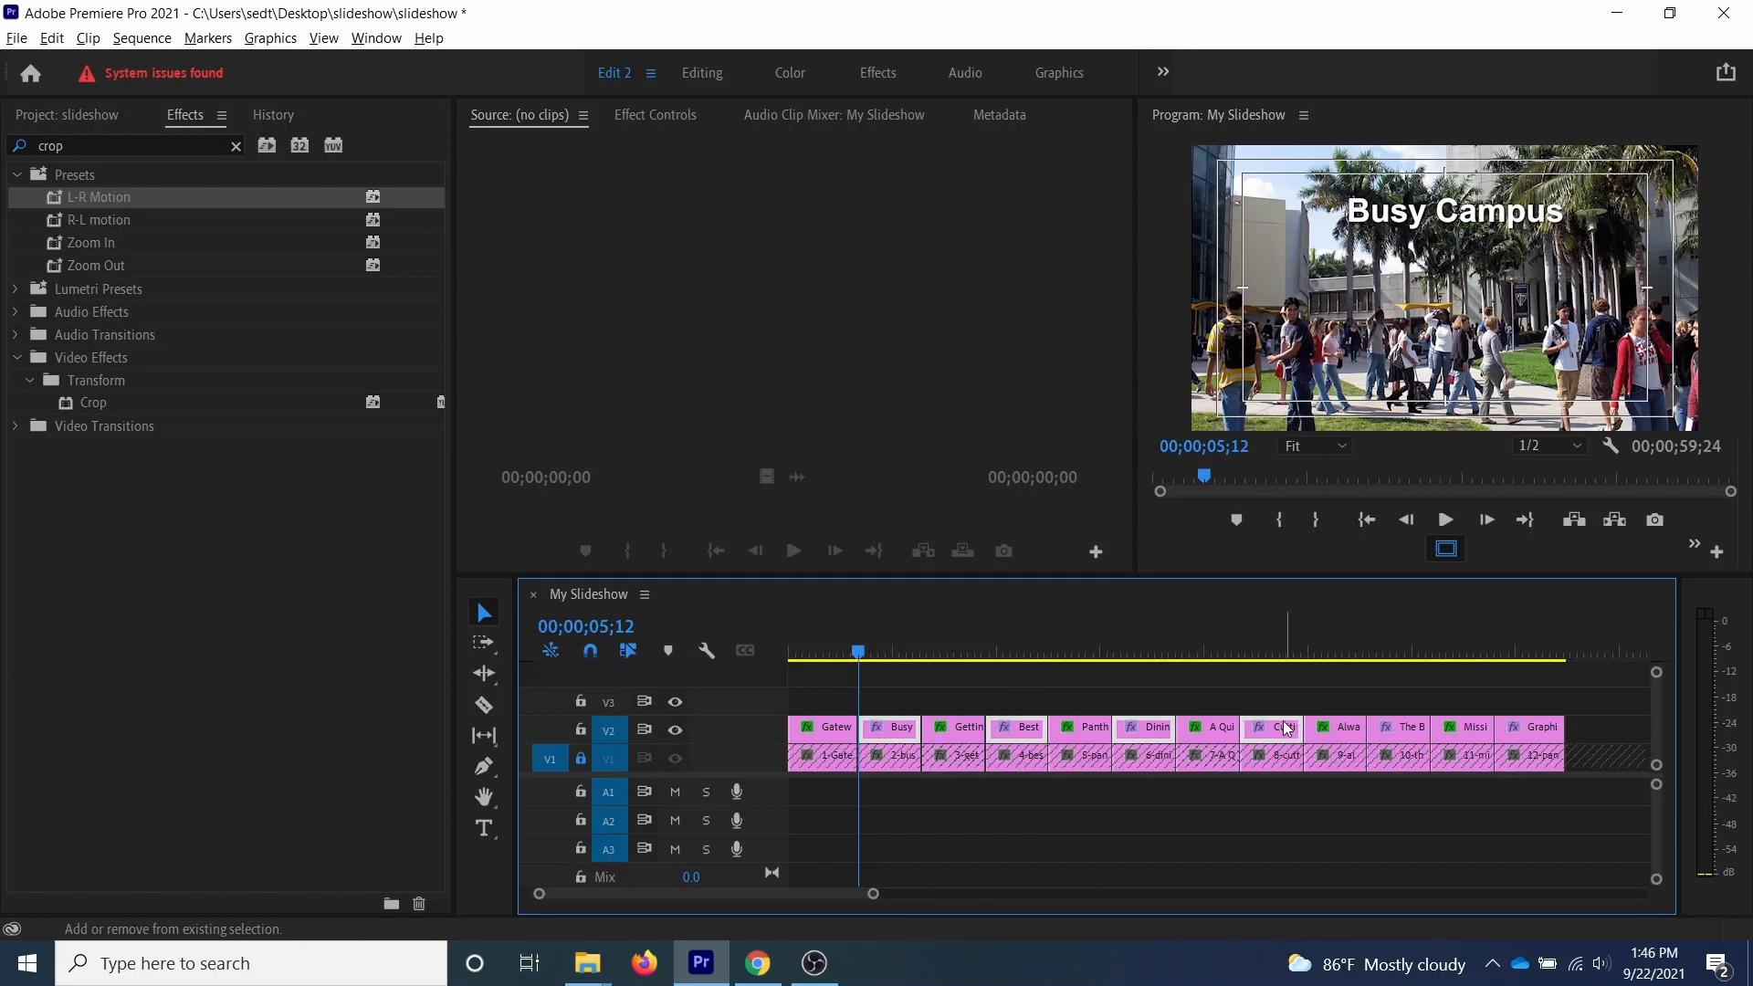
pyautogui.keyDown('shift'); pyautogui.click(1405, 723); pyautogui.keyUp('shift')
pyautogui.keyDown('shift'); pyautogui.click(1537, 727); pyautogui.keyUp('shift')
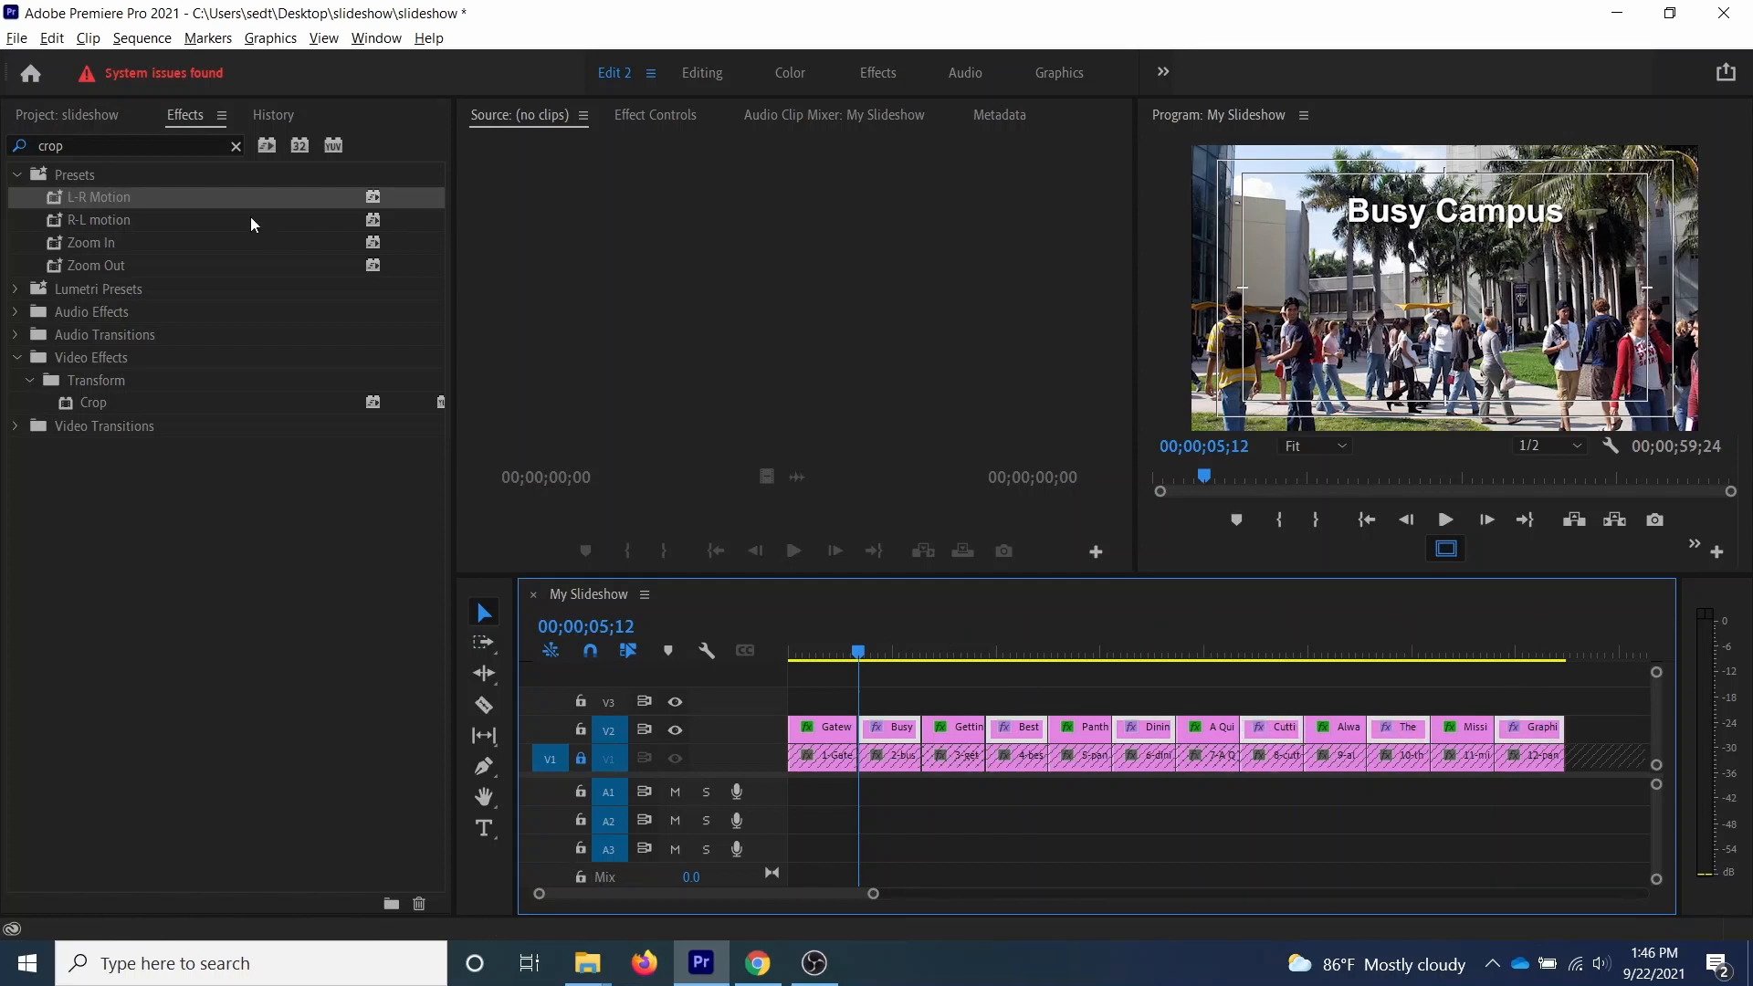
pyautogui.moveTo(117, 211); pyautogui.dragTo(892, 736)
# Play the sequence from the first title through Getting Answers to check the title motion.
pyautogui.click(922, 653)
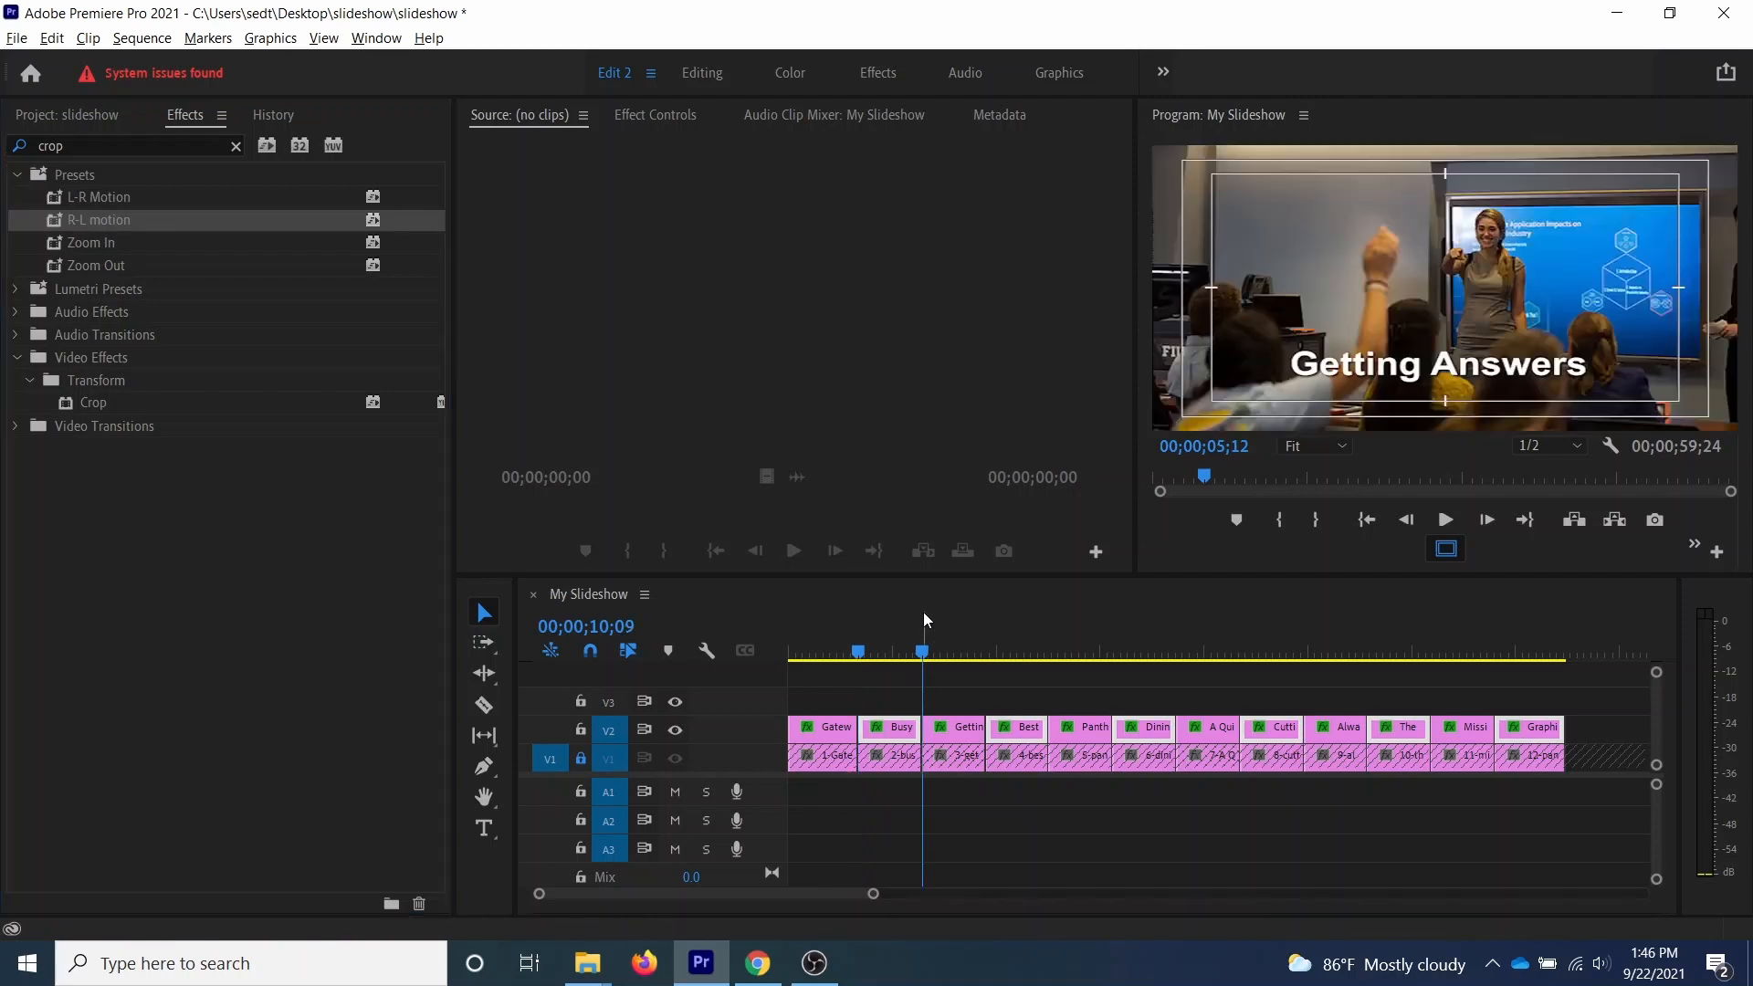
pyautogui.click(814, 630)
pyautogui.press('space')
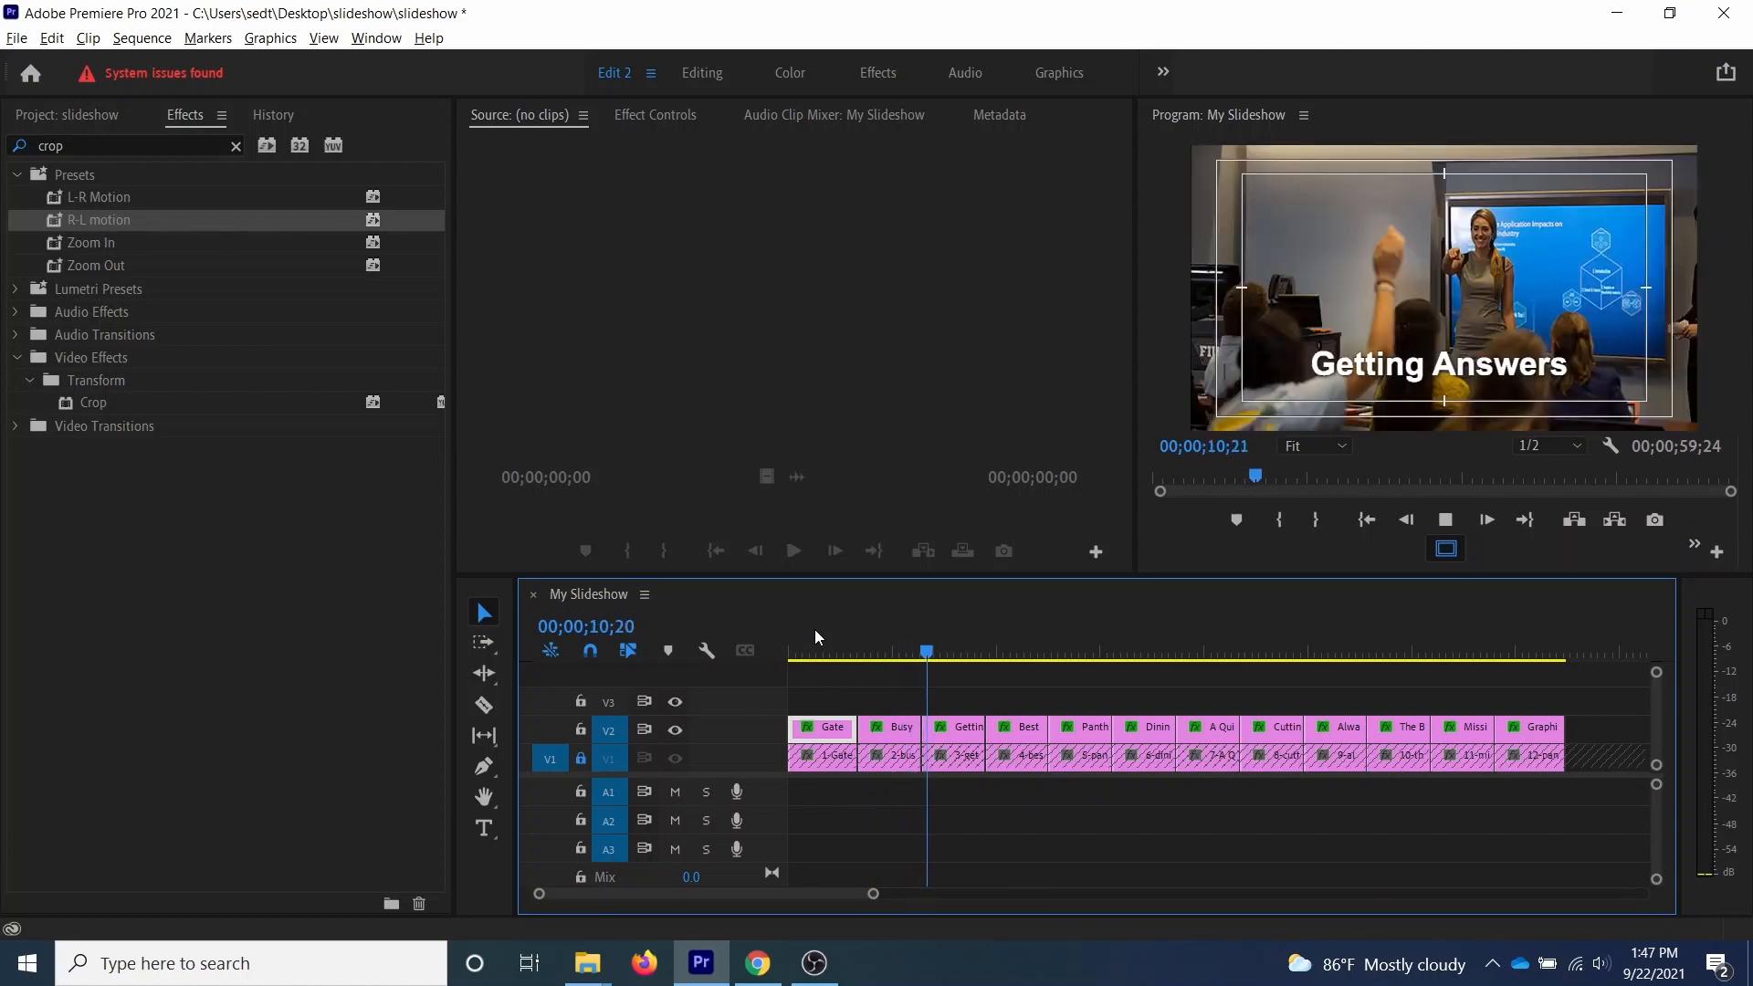
pyautogui.press('space')
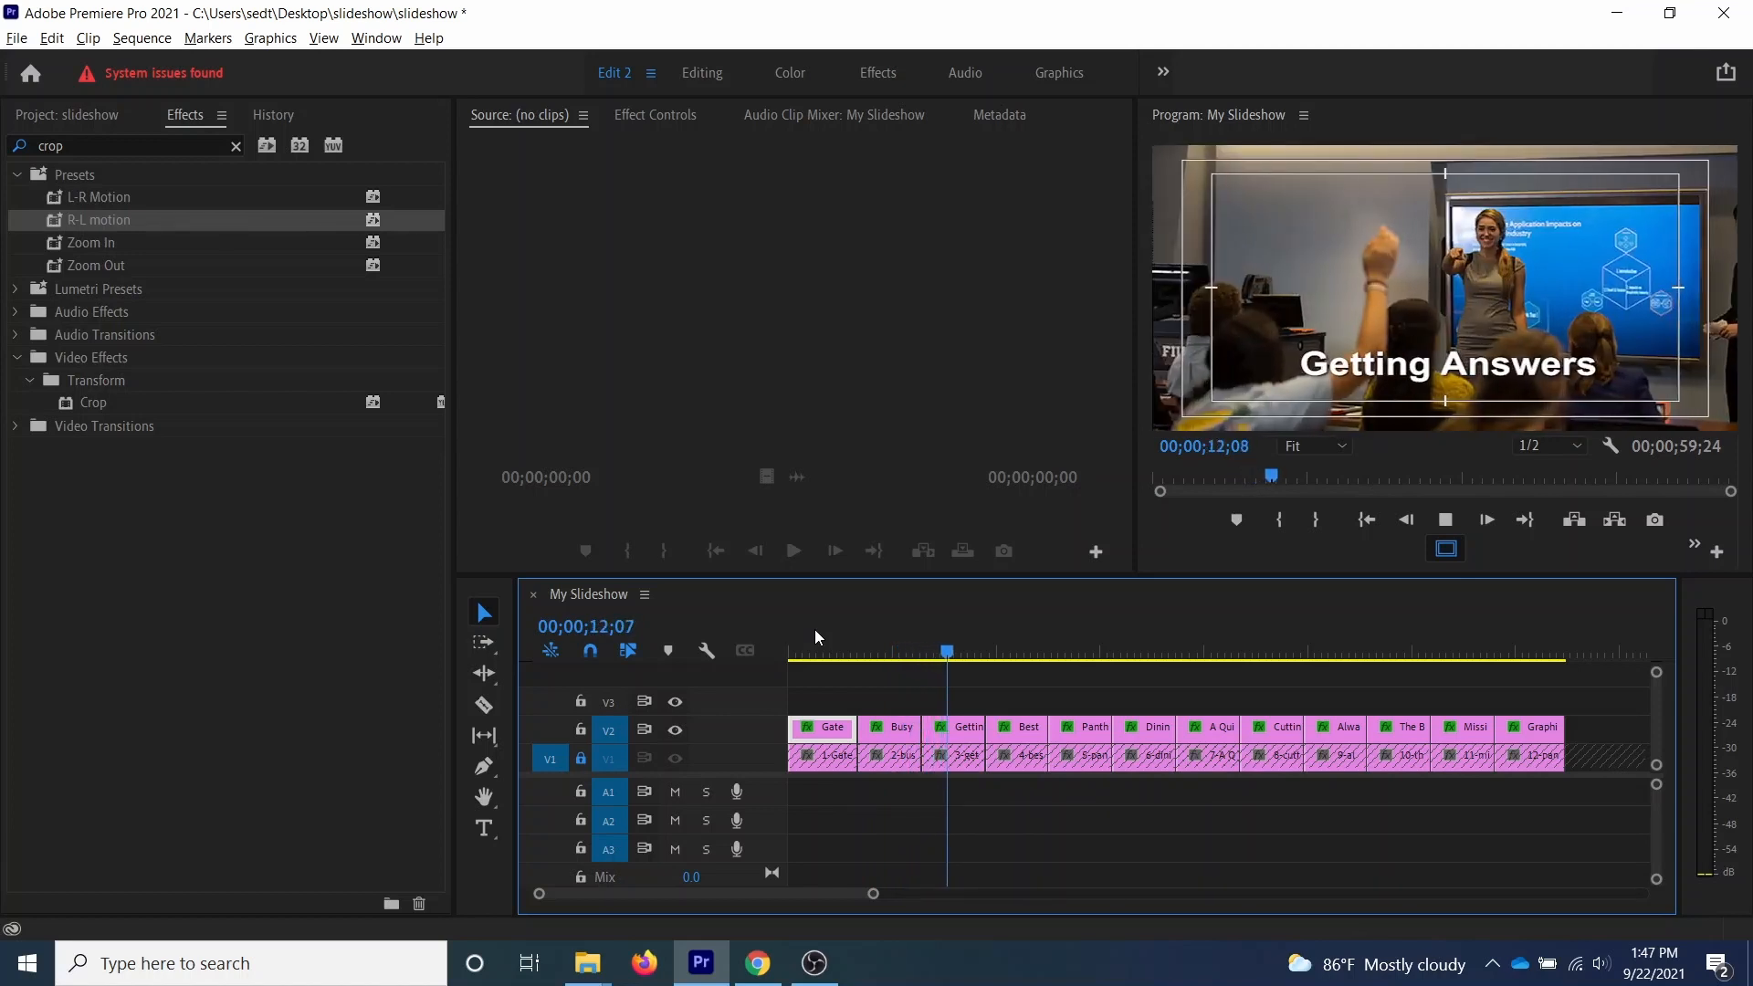
# Lock V2 and unlock V1, and apply the Zoom In preset to the odd-numbered photos, 1 through 11.
pyautogui.click(582, 728)
pyautogui.click(582, 759)
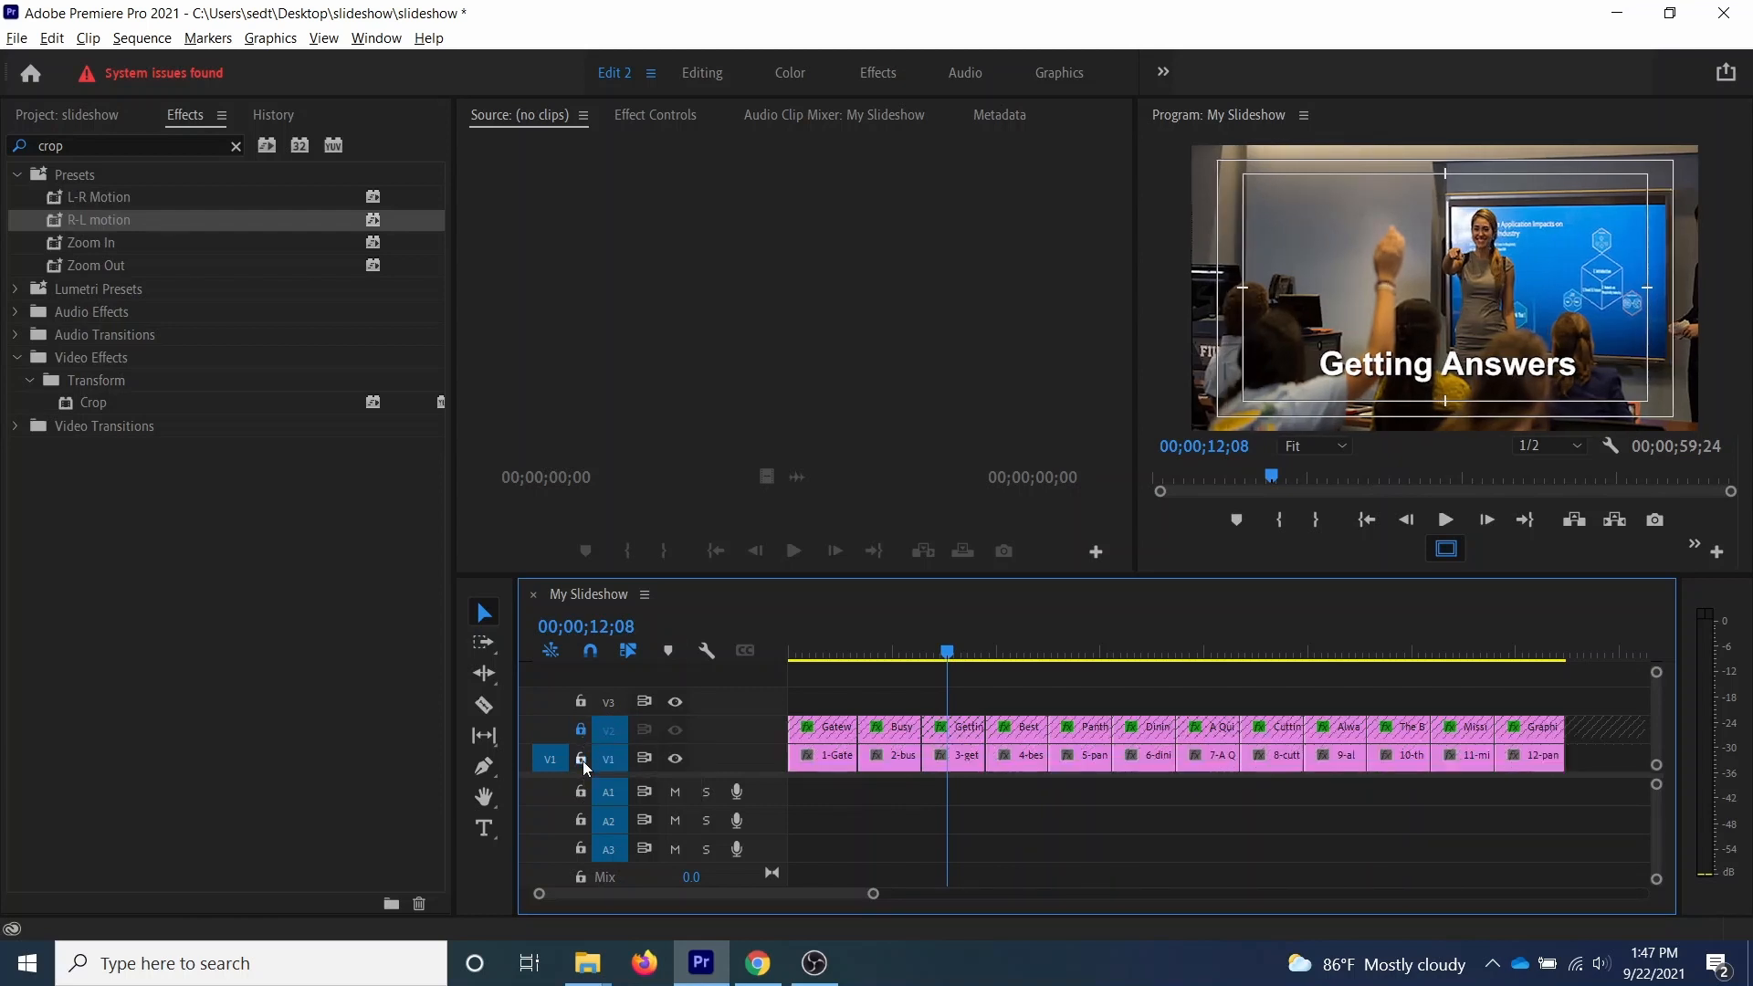
pyautogui.click(826, 763)
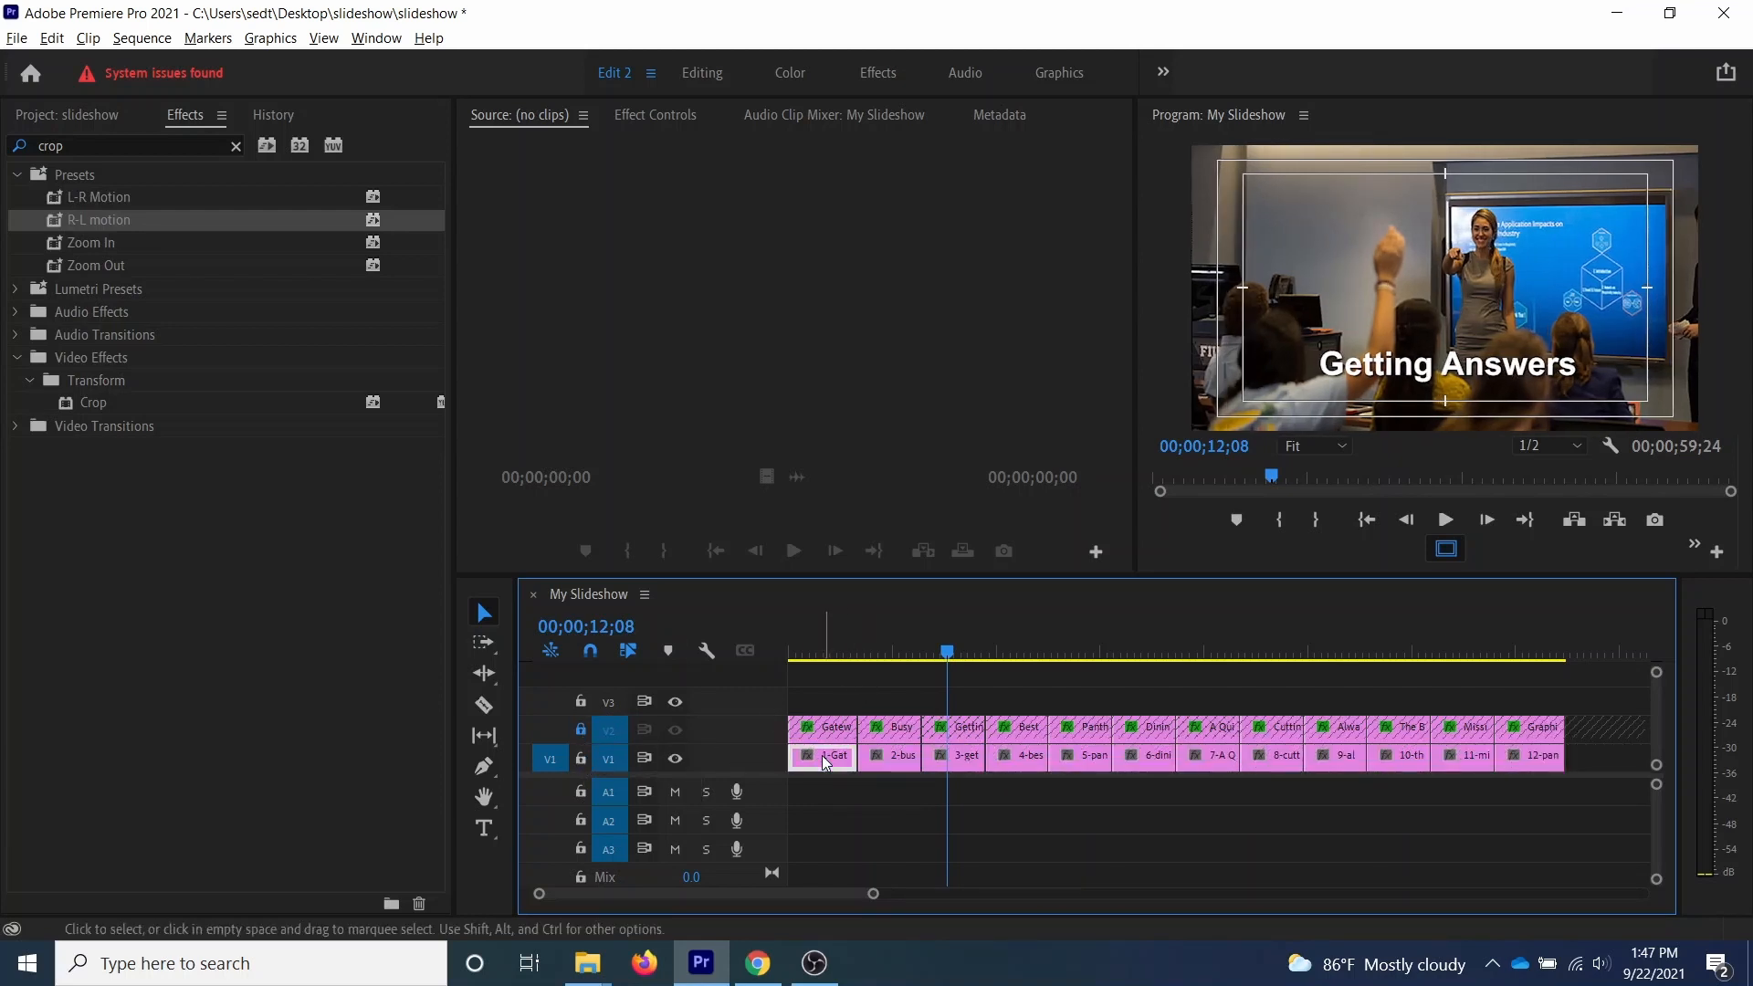
pyautogui.keyDown('shift'); pyautogui.click(958, 766); pyautogui.keyUp('shift')
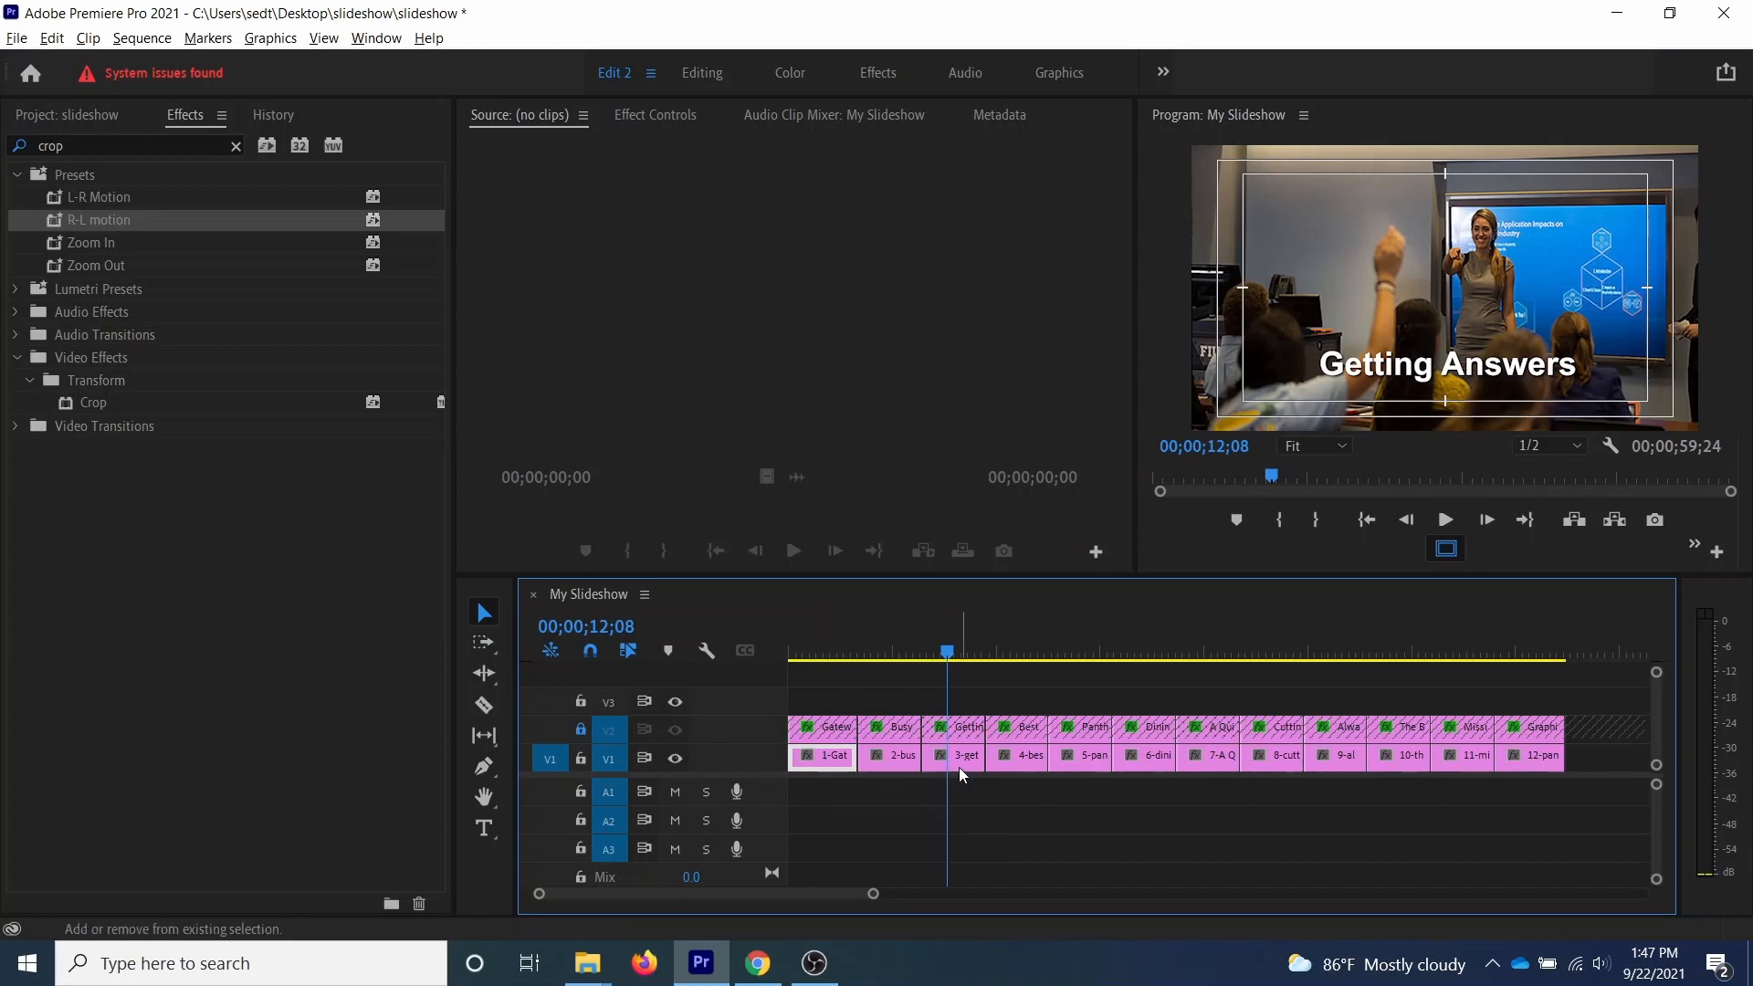
pyautogui.keyDown('shift'); pyautogui.click(1065, 767); pyautogui.keyUp('shift')
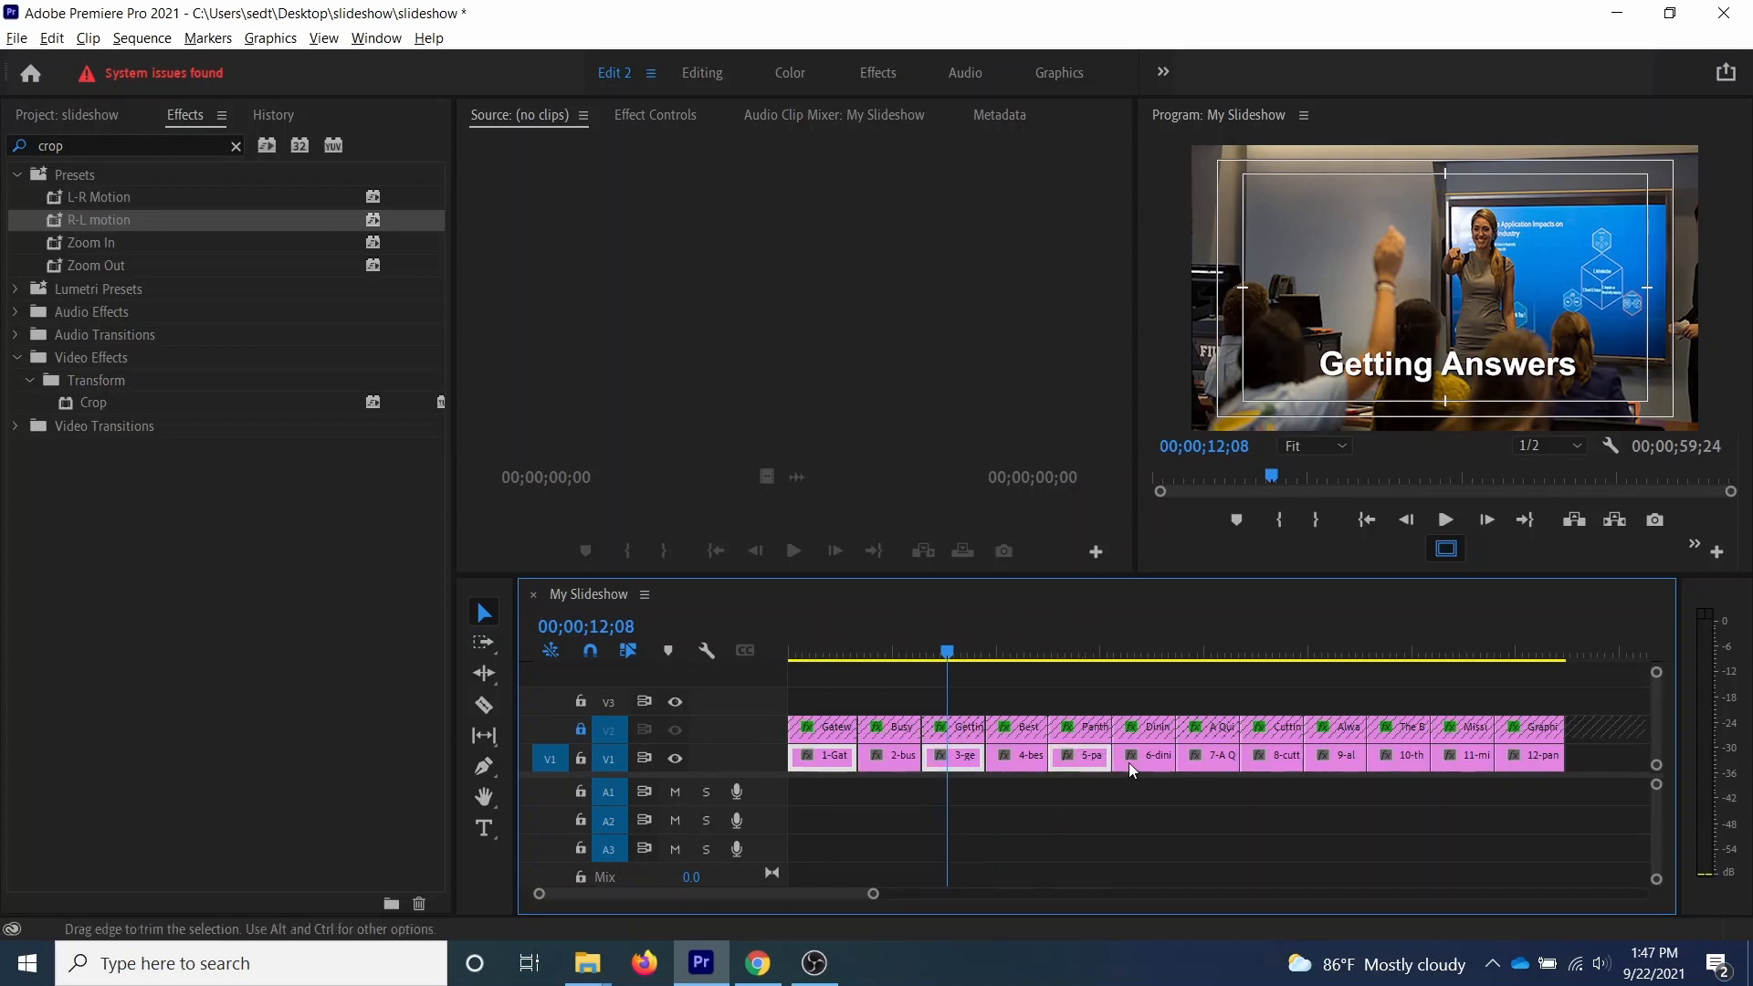
pyautogui.keyDown('shift'); pyautogui.click(1212, 760); pyautogui.keyUp('shift')
pyautogui.keyDown('shift'); pyautogui.click(1329, 765); pyautogui.keyUp('shift')
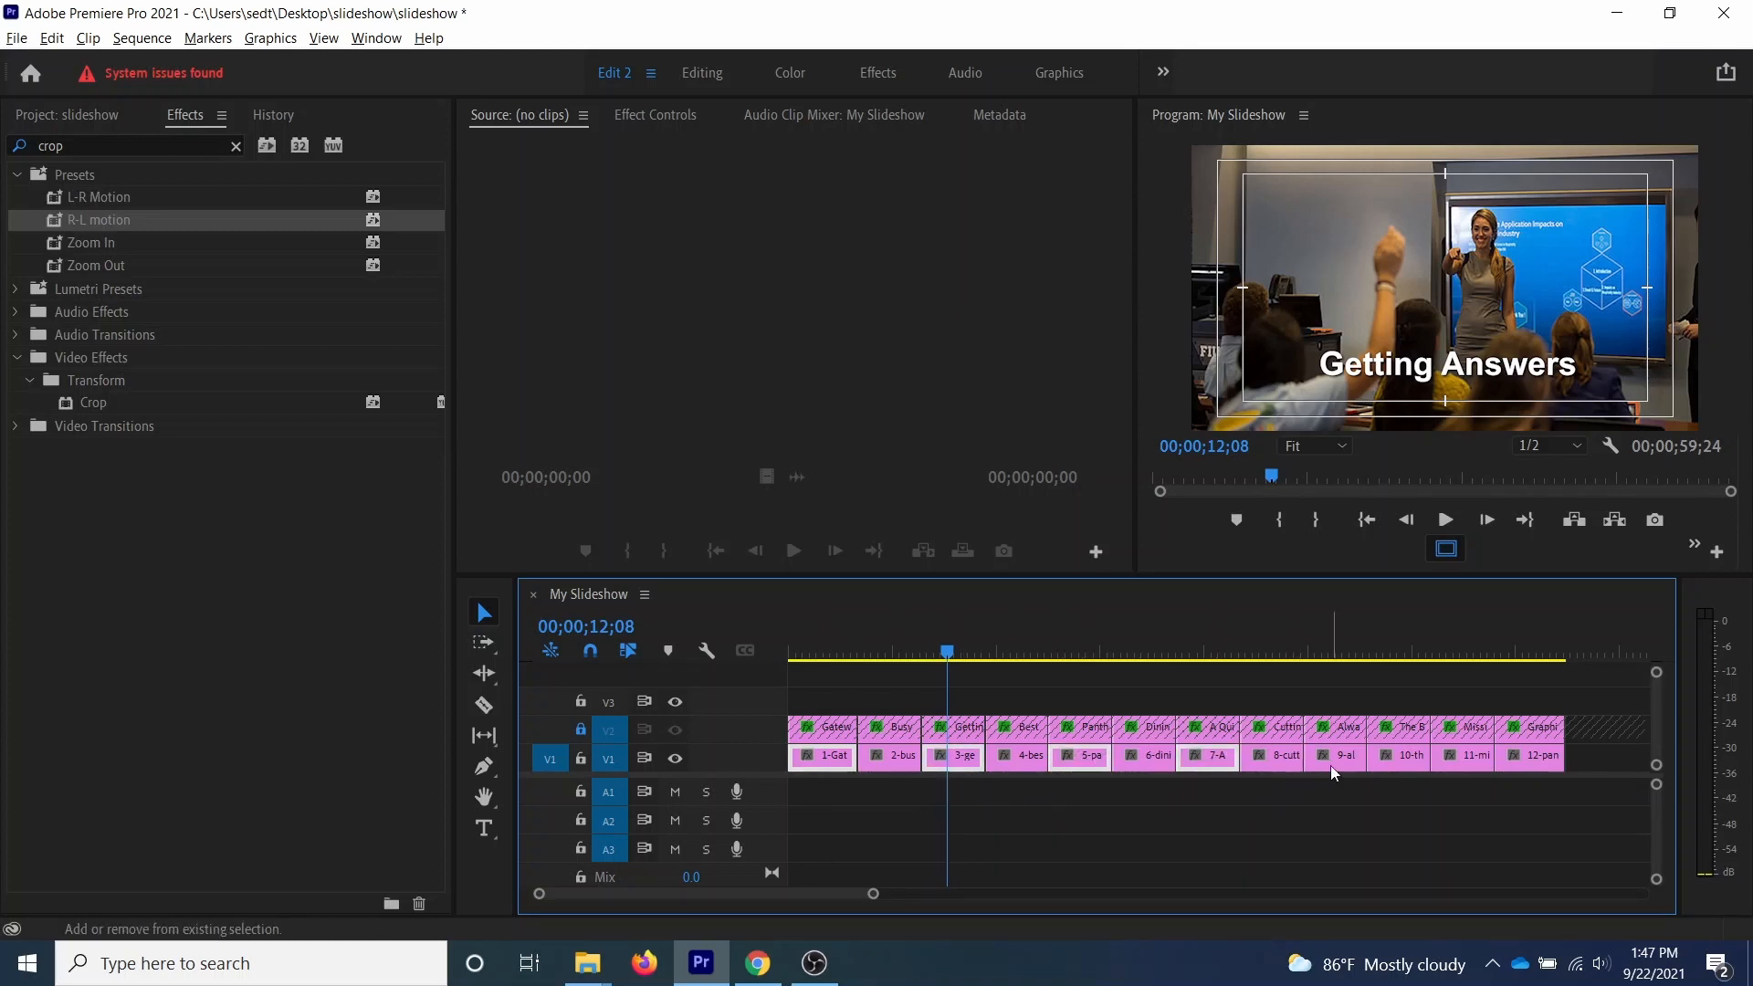
pyautogui.keyDown('shift'); pyautogui.click(1455, 758); pyautogui.keyUp('shift')
pyautogui.moveTo(110, 238); pyautogui.dragTo(838, 758)
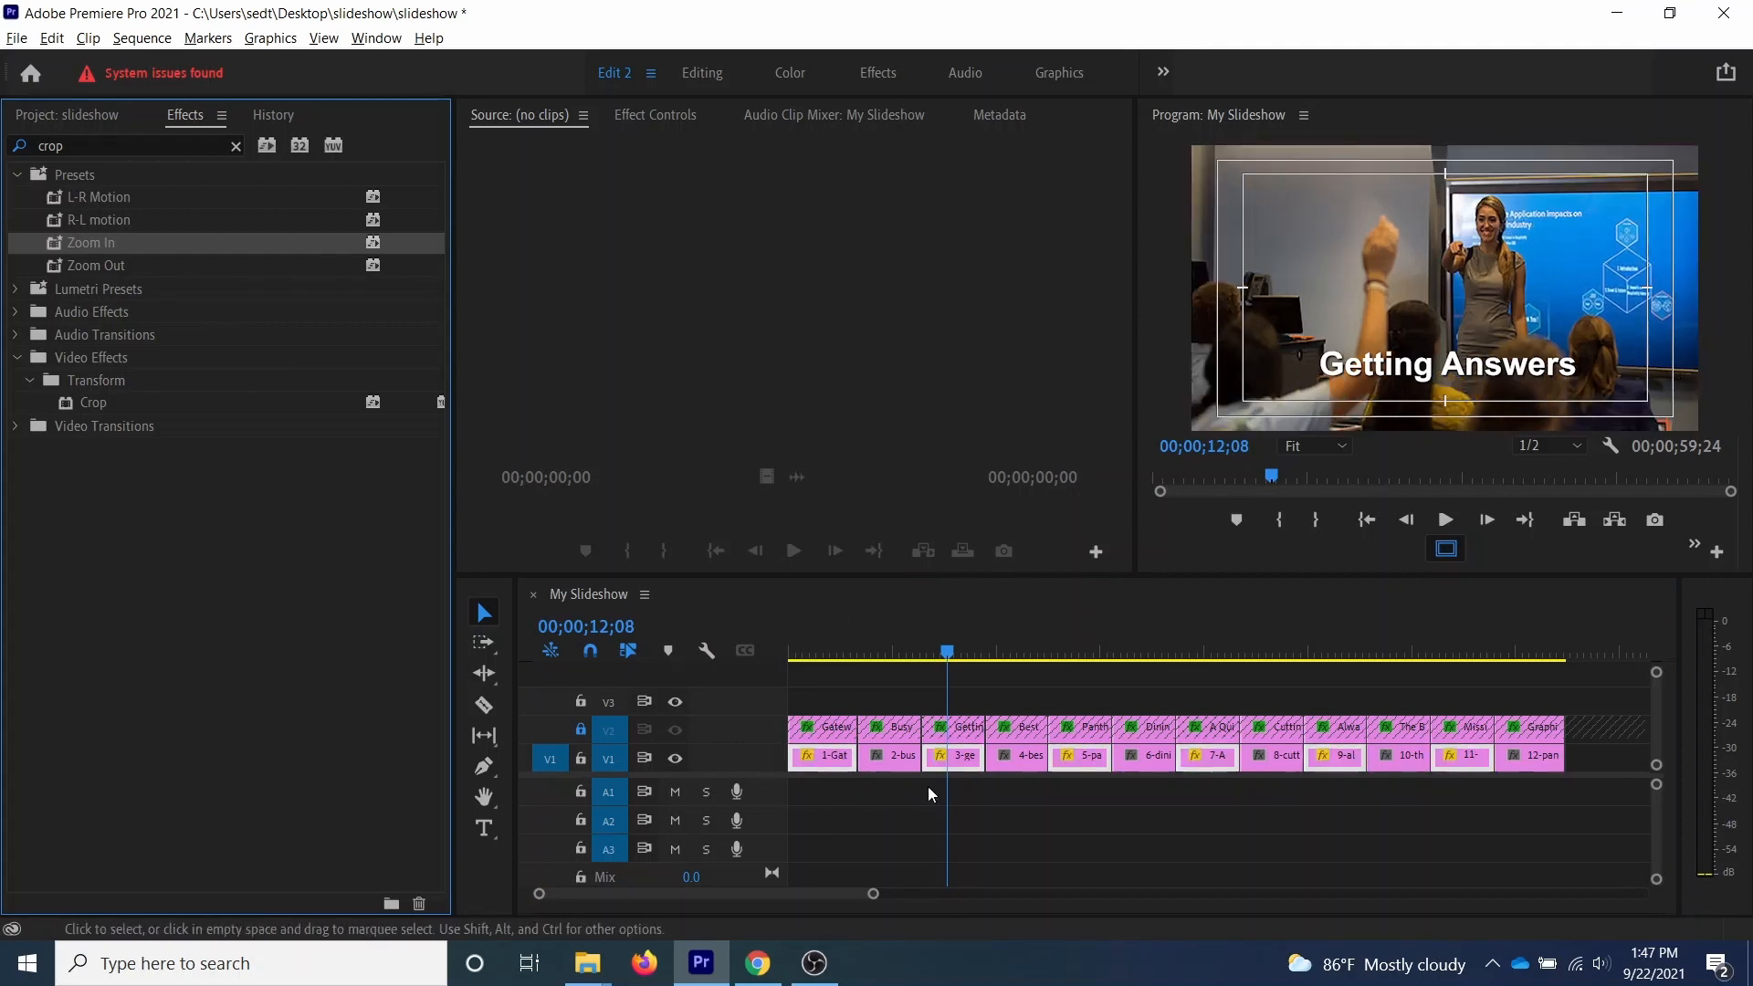
pyautogui.click(911, 821)
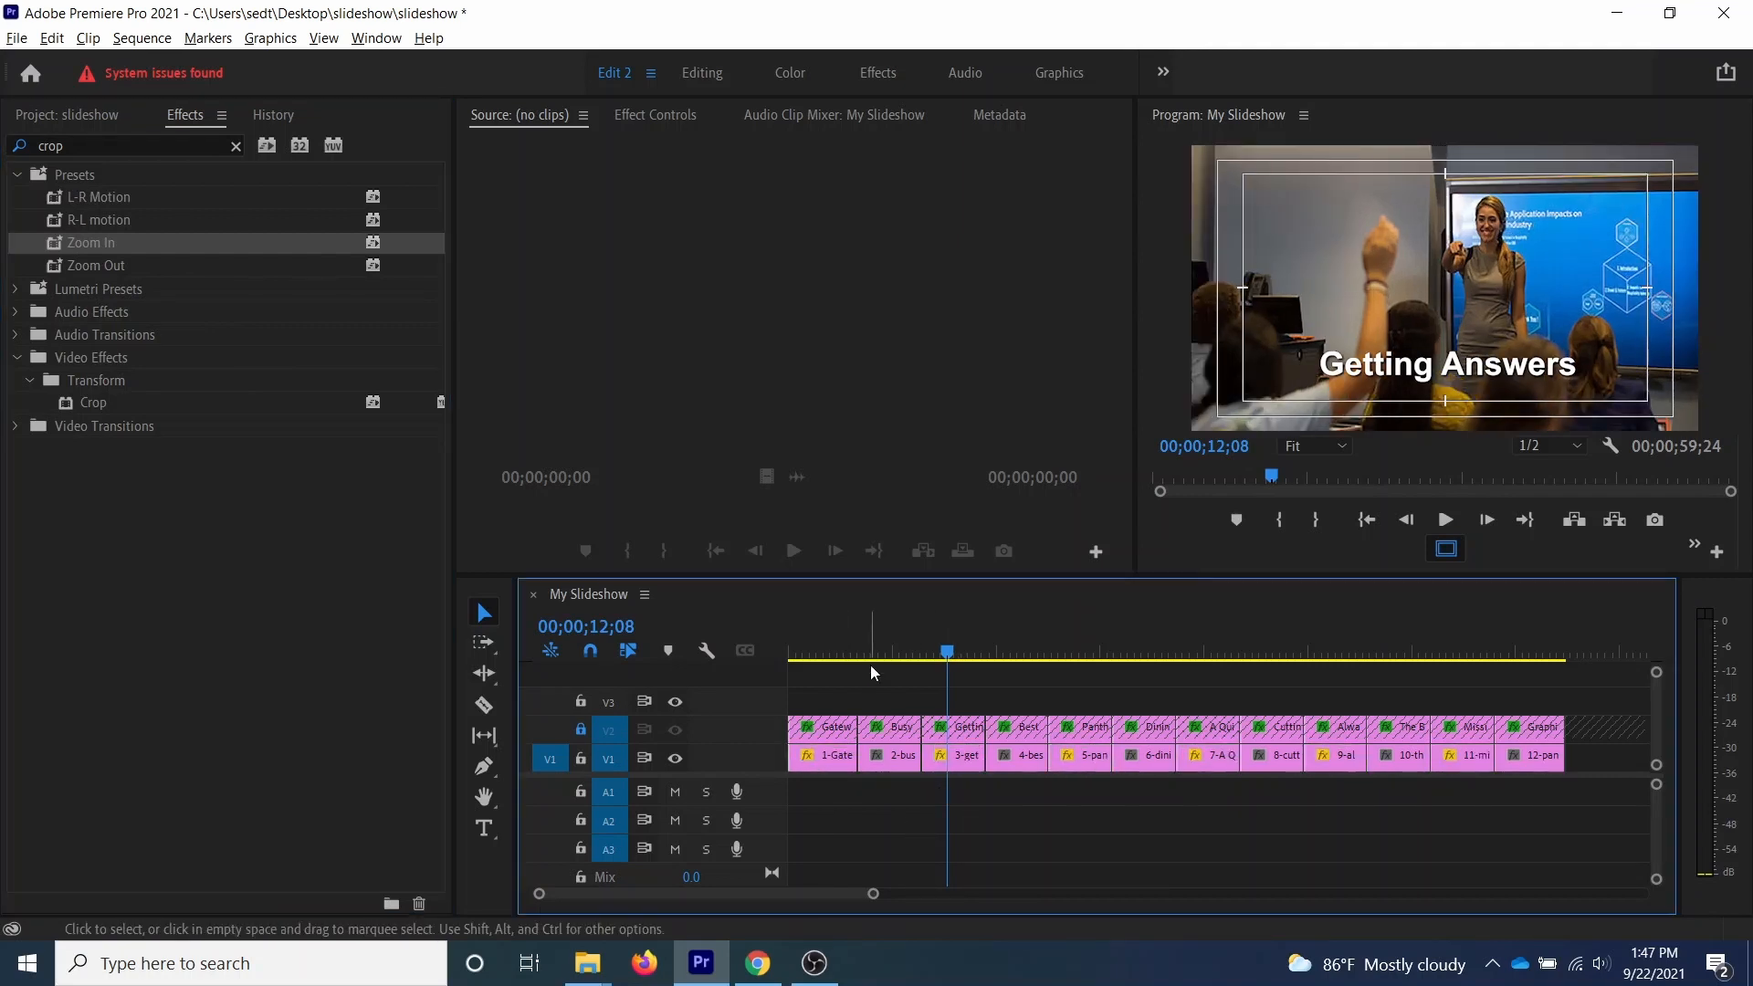
# Apply the Zoom Out preset to the even-numbered photos on V1, 2 through 12, and save the project.
pyautogui.click(885, 619)
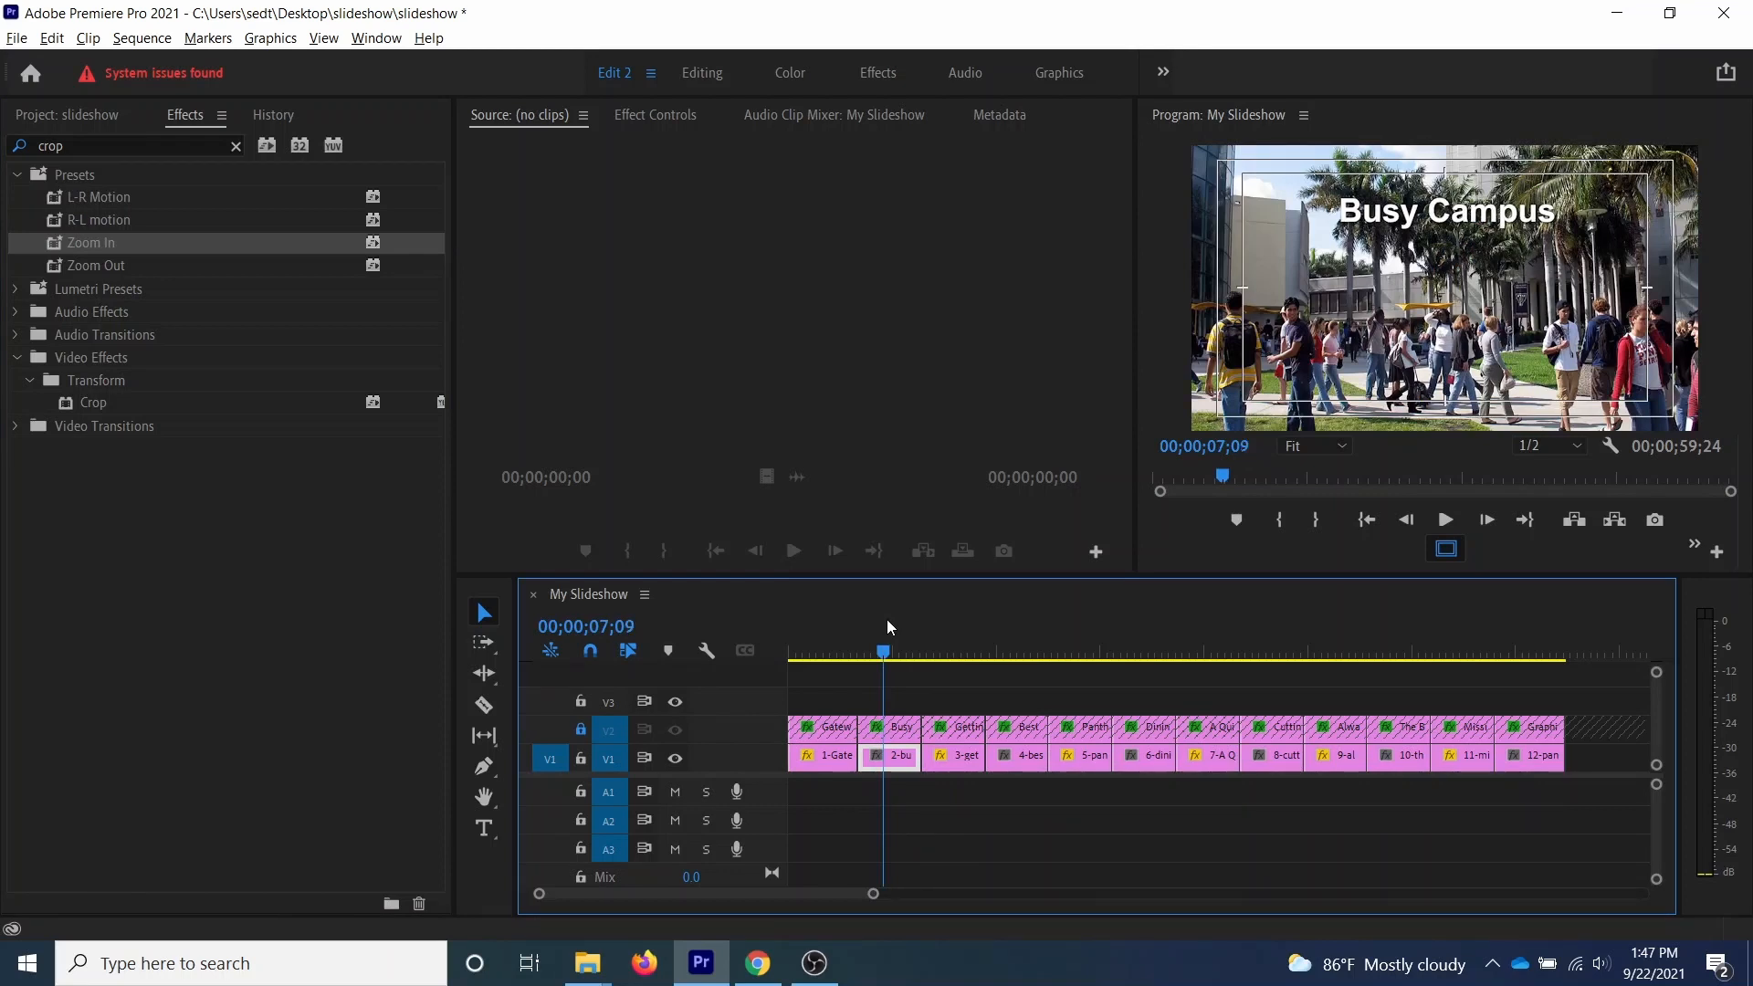
pyautogui.keyDown('shift'); pyautogui.click(1021, 757); pyautogui.keyUp('shift')
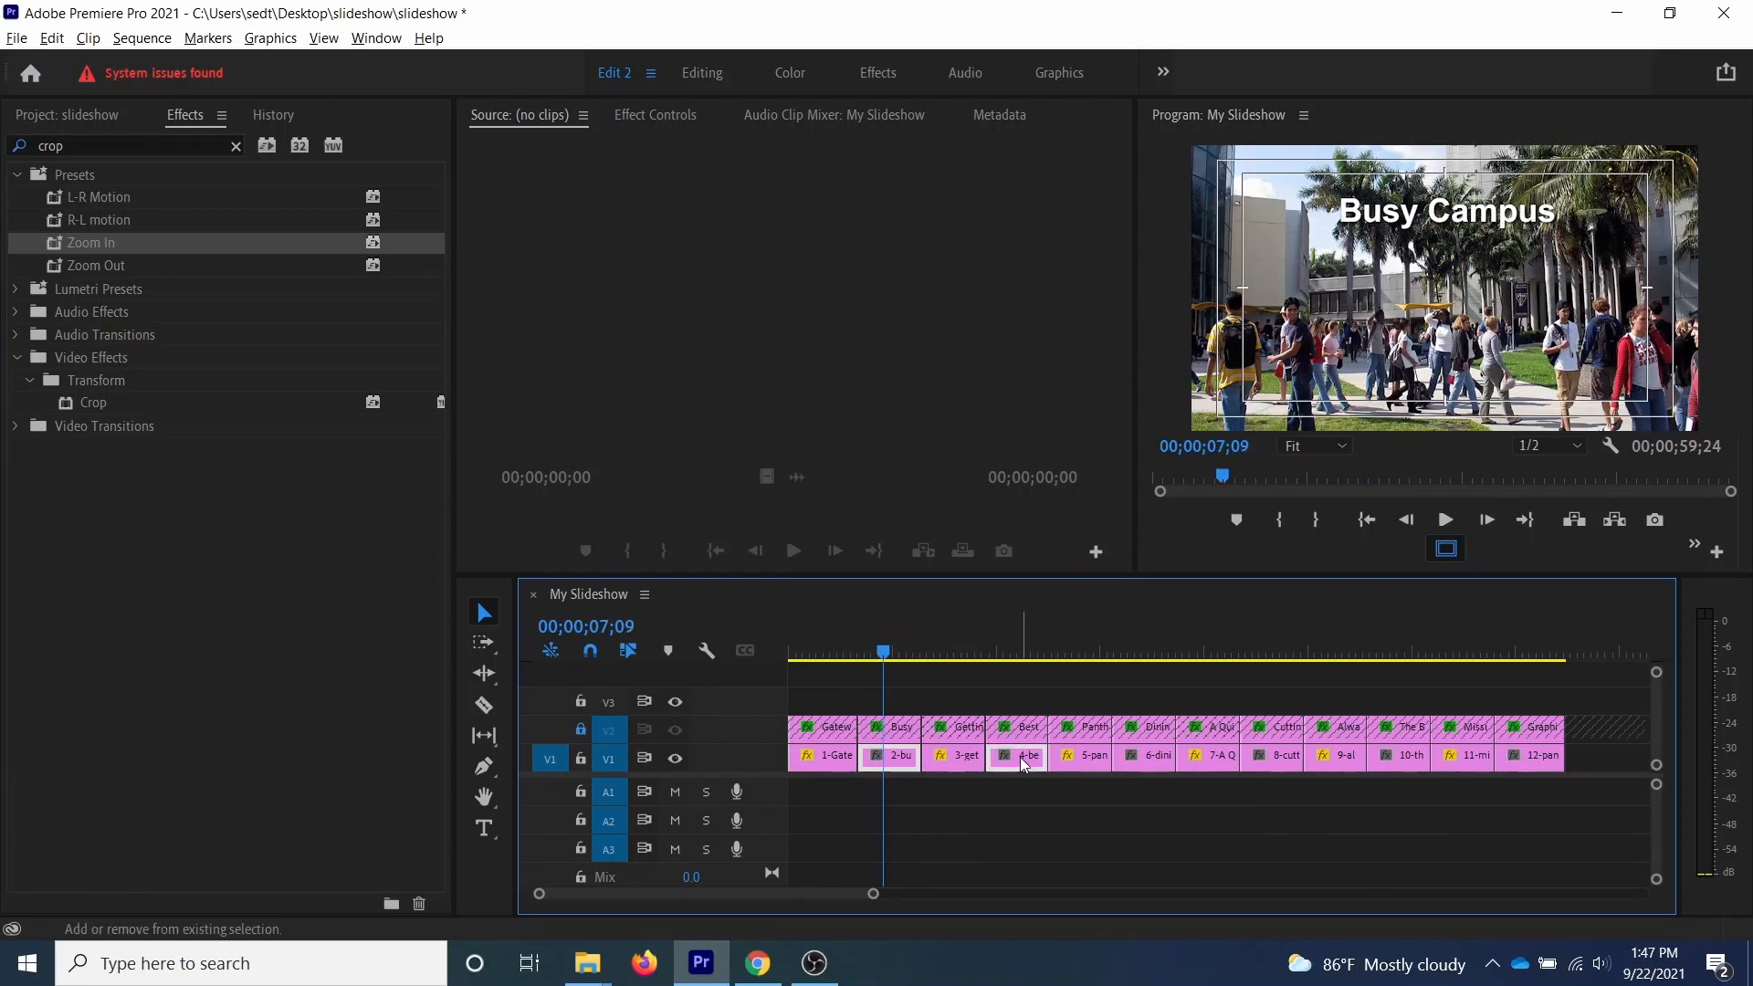
pyautogui.keyDown('shift'); pyautogui.click(1157, 753); pyautogui.keyUp('shift')
pyautogui.keyDown('shift'); pyautogui.click(1287, 760); pyautogui.keyUp('shift')
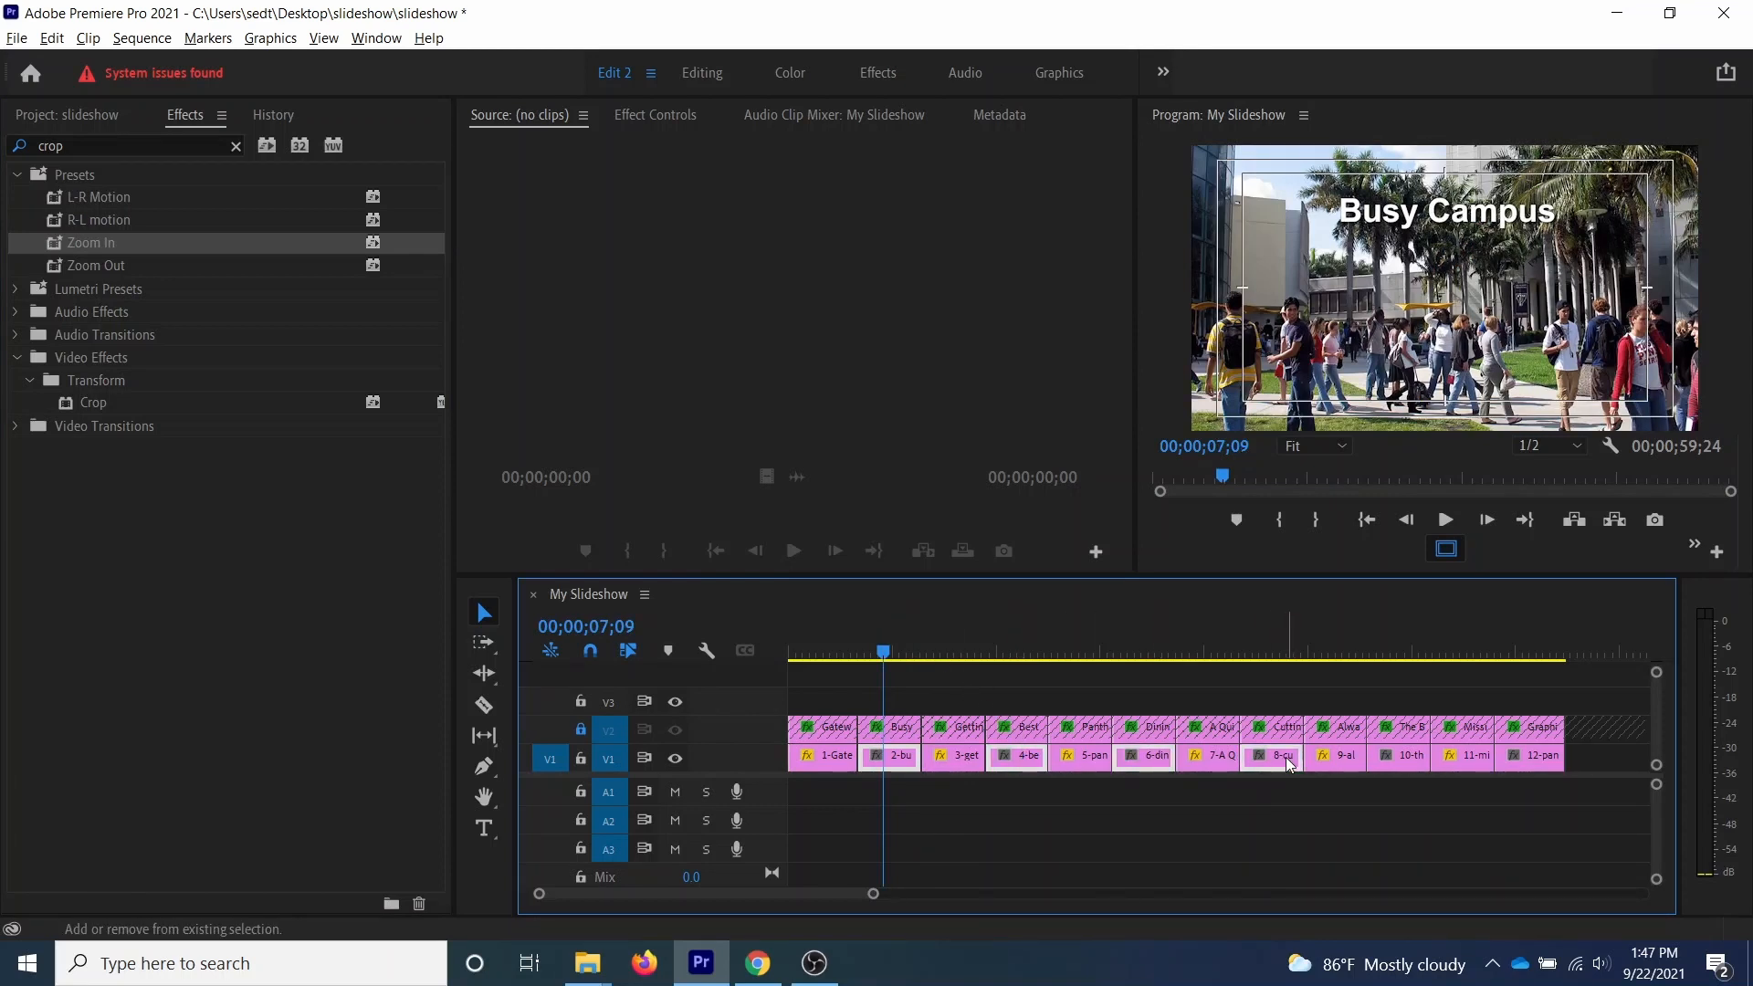
pyautogui.keyDown('shift'); pyautogui.click(1404, 757); pyautogui.keyUp('shift')
pyautogui.keyDown('shift'); pyautogui.click(1515, 757); pyautogui.keyUp('shift')
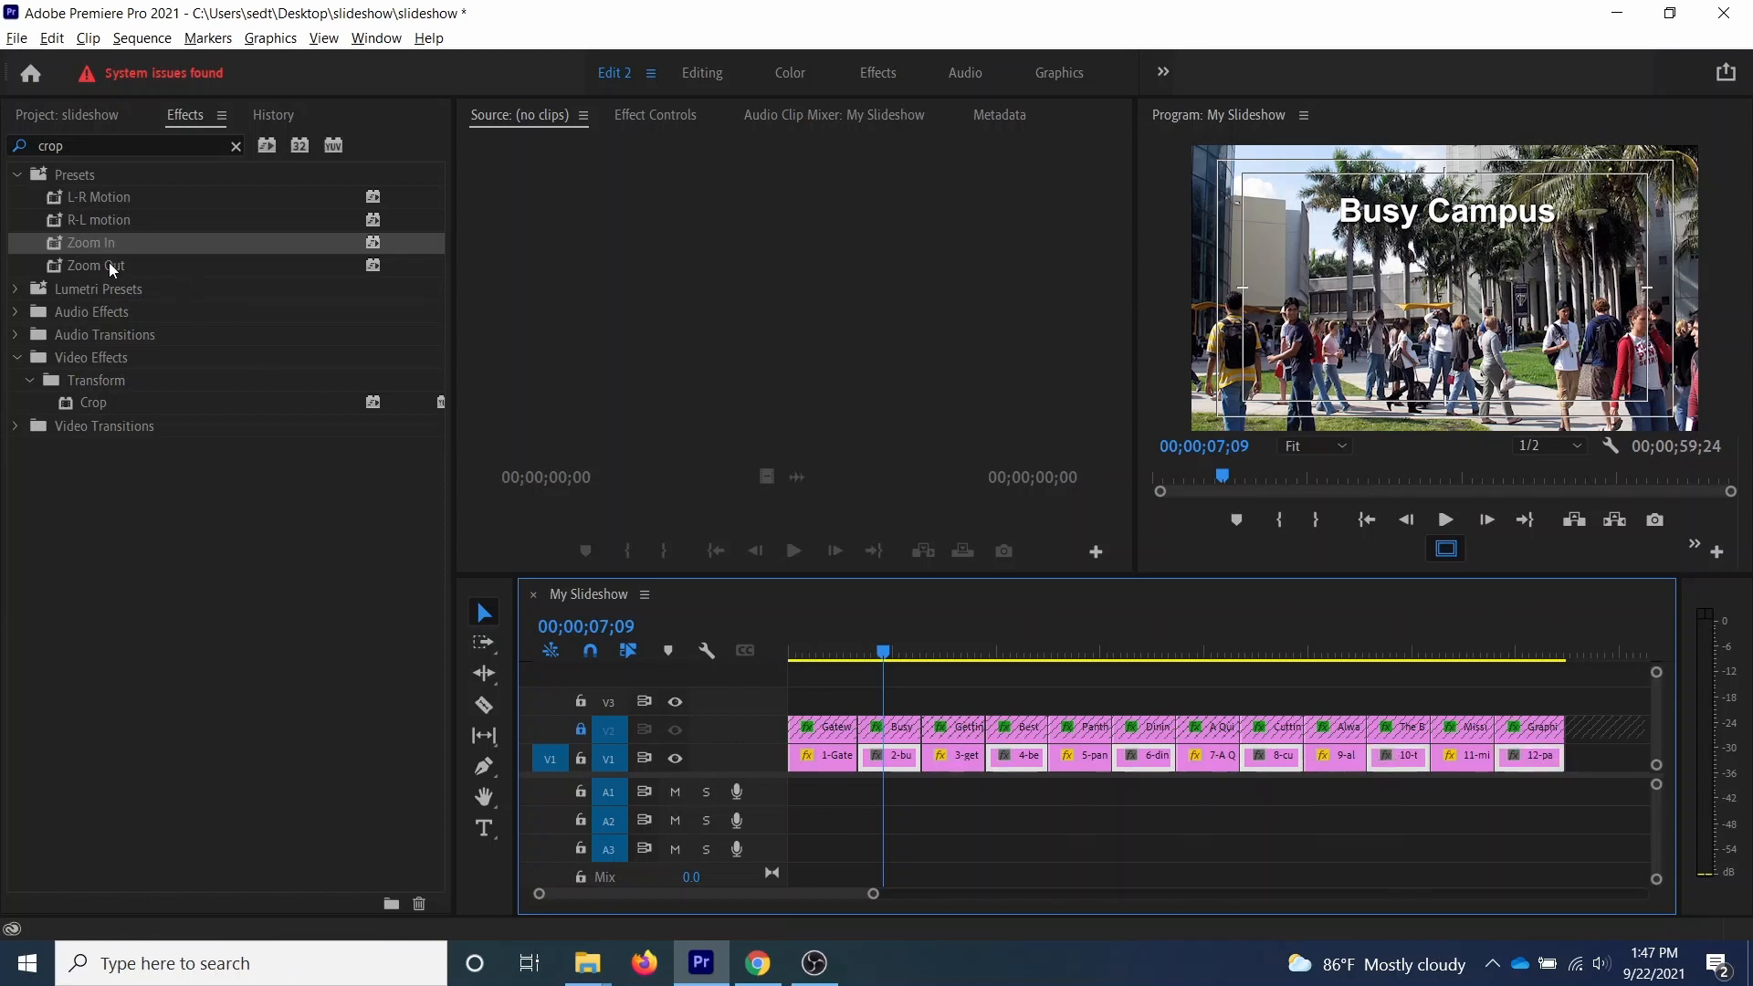
pyautogui.moveTo(107, 261); pyautogui.dragTo(896, 758)
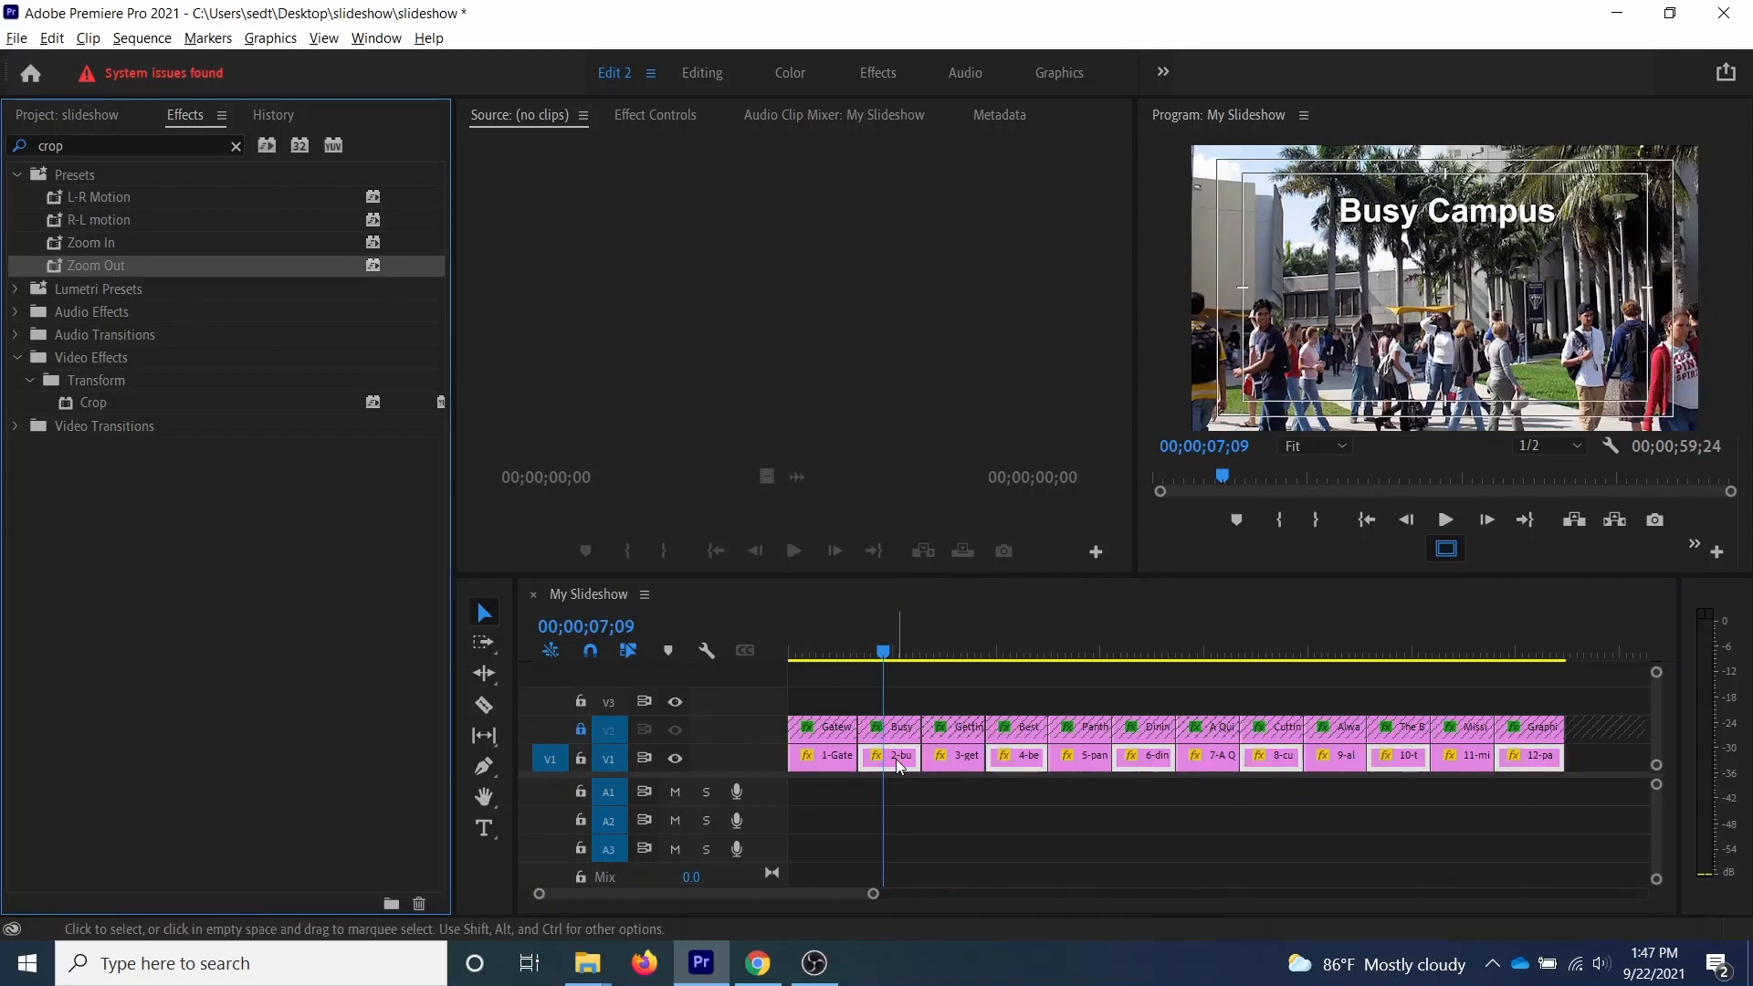
pyautogui.click(953, 792)
pyautogui.hotkey('ctrl', 's')
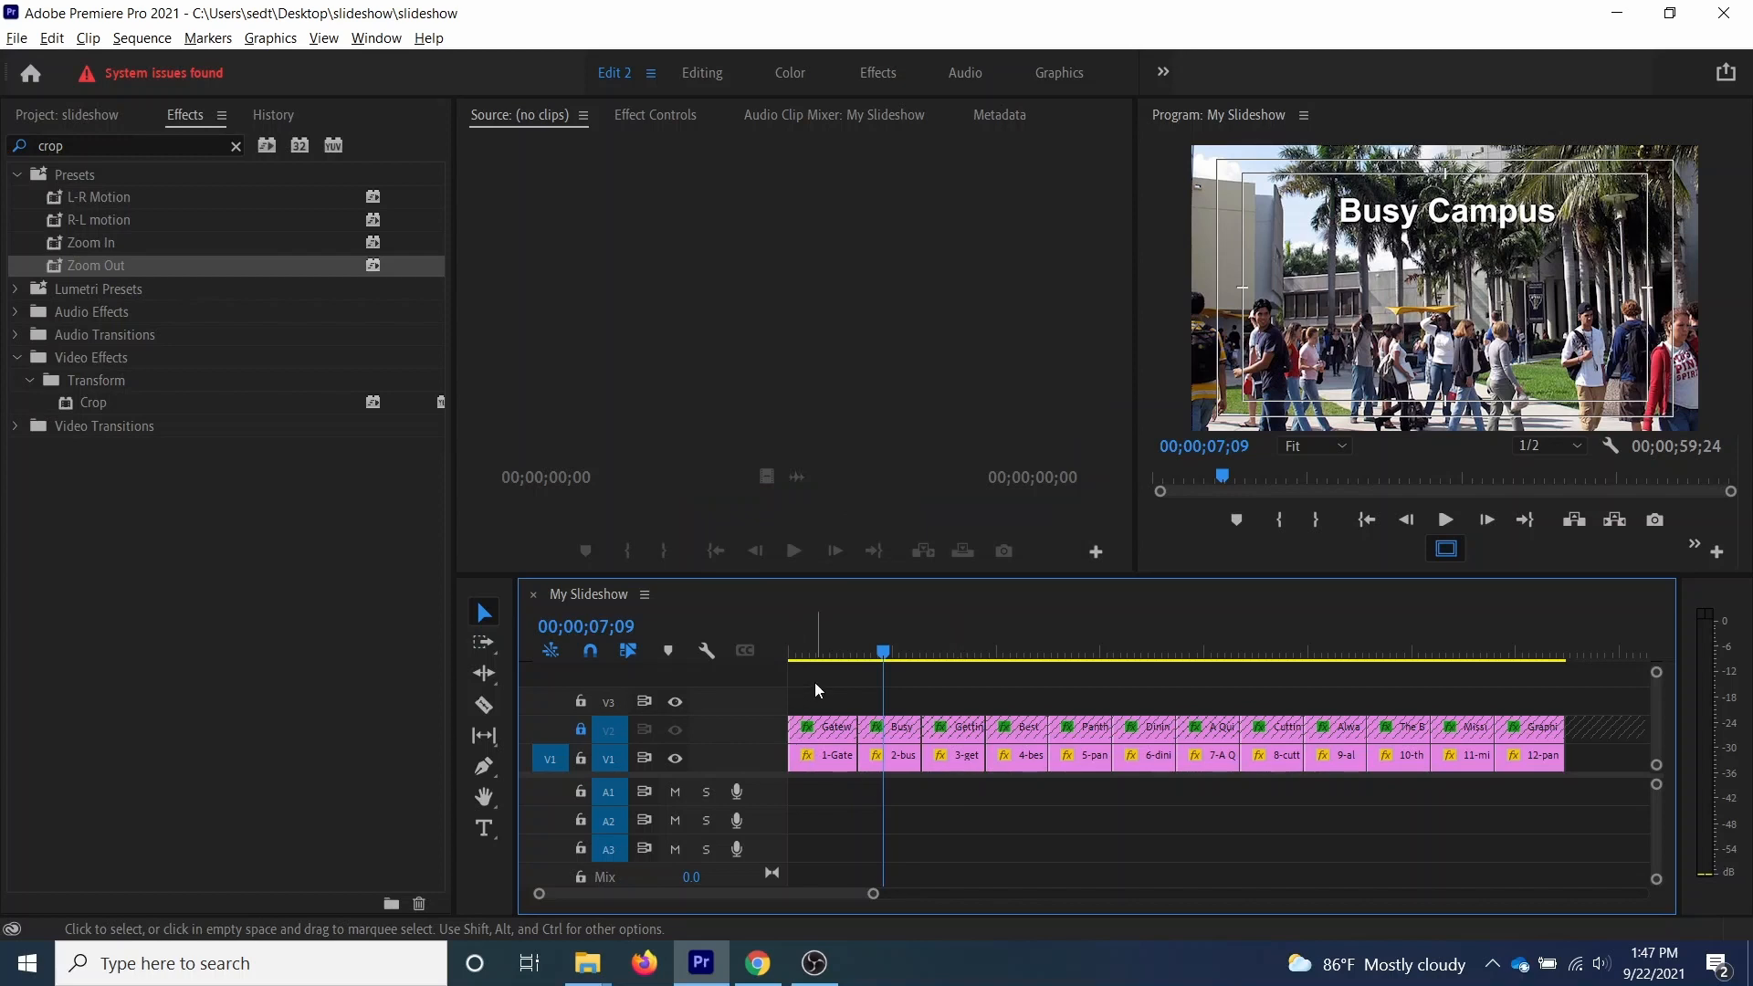
# Briefly play the first photo and turn off the safe margins in the Program monitor.
pyautogui.click(804, 644)
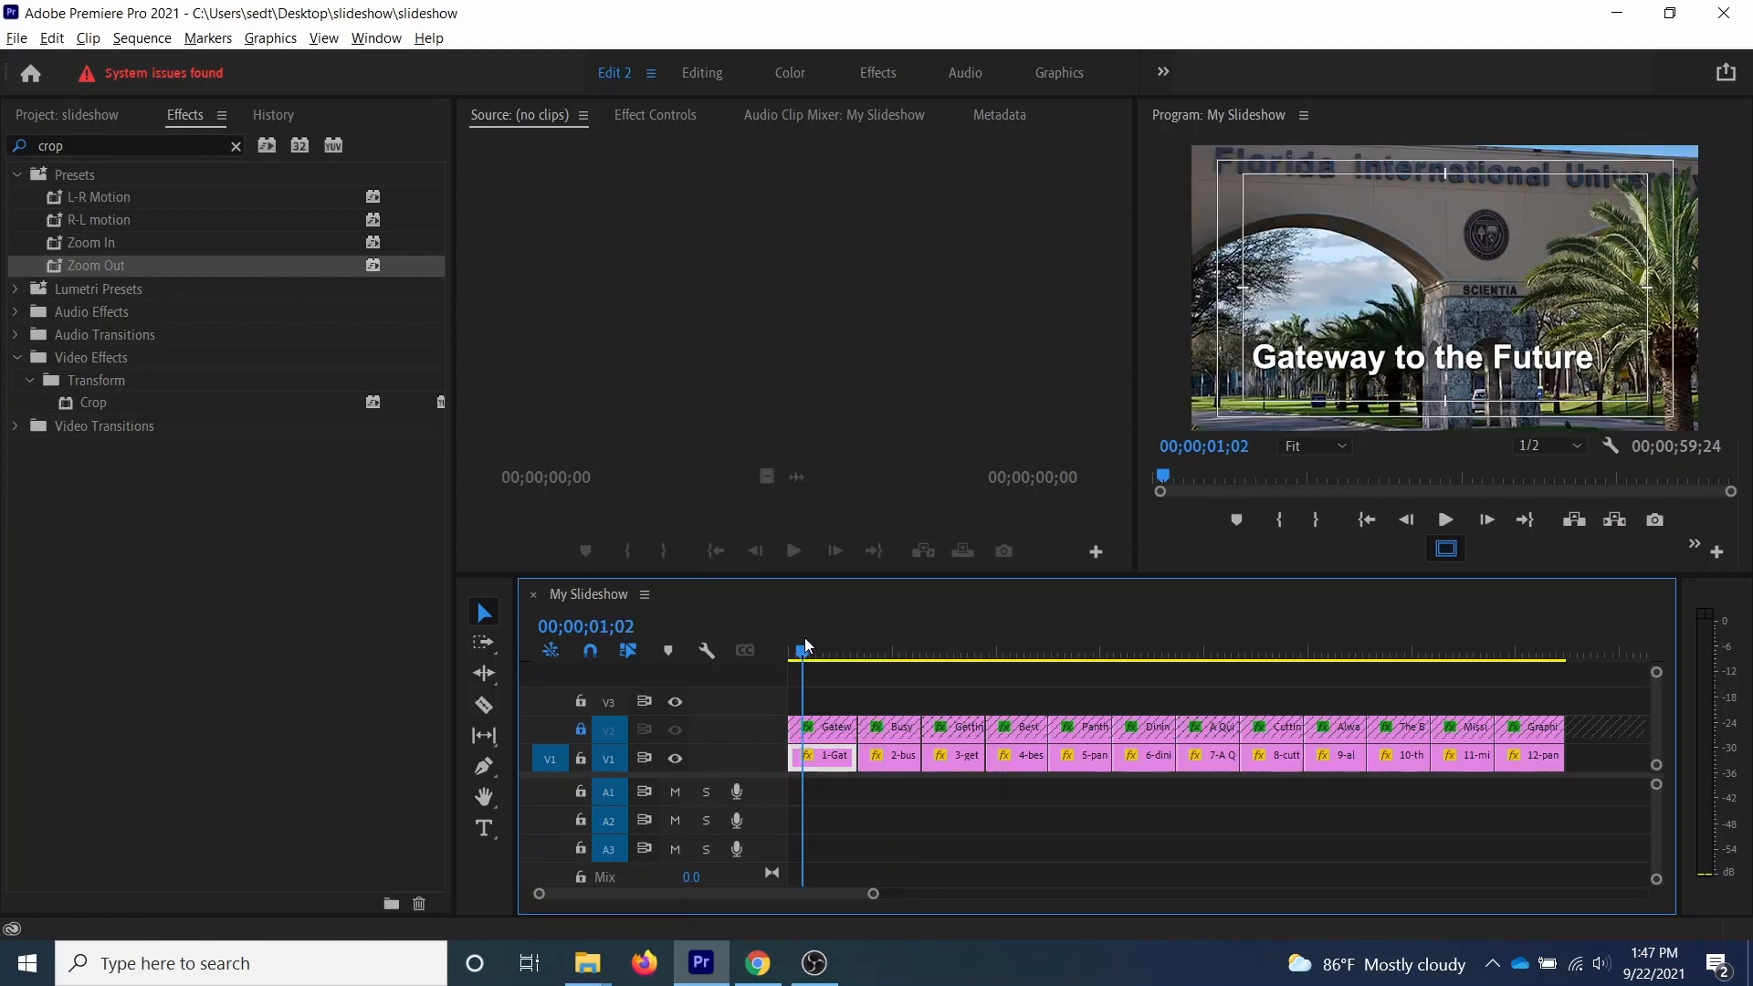
pyautogui.press('space')
pyautogui.press('space')
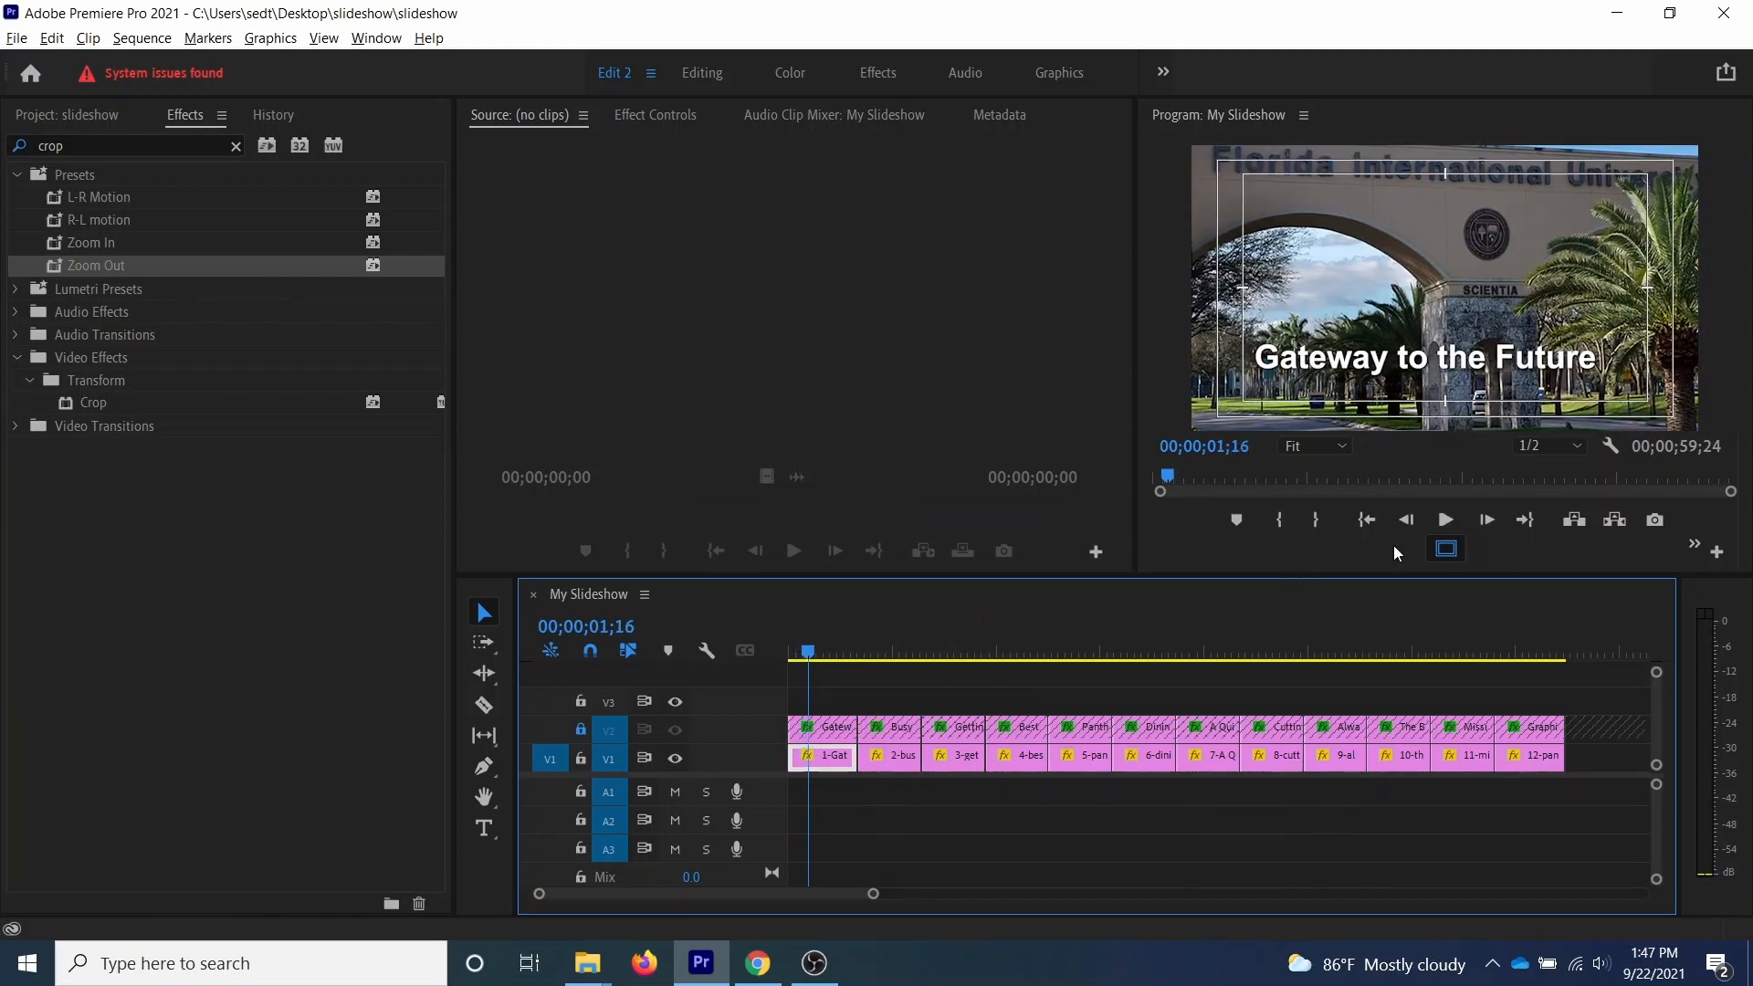
pyautogui.click(1455, 554)
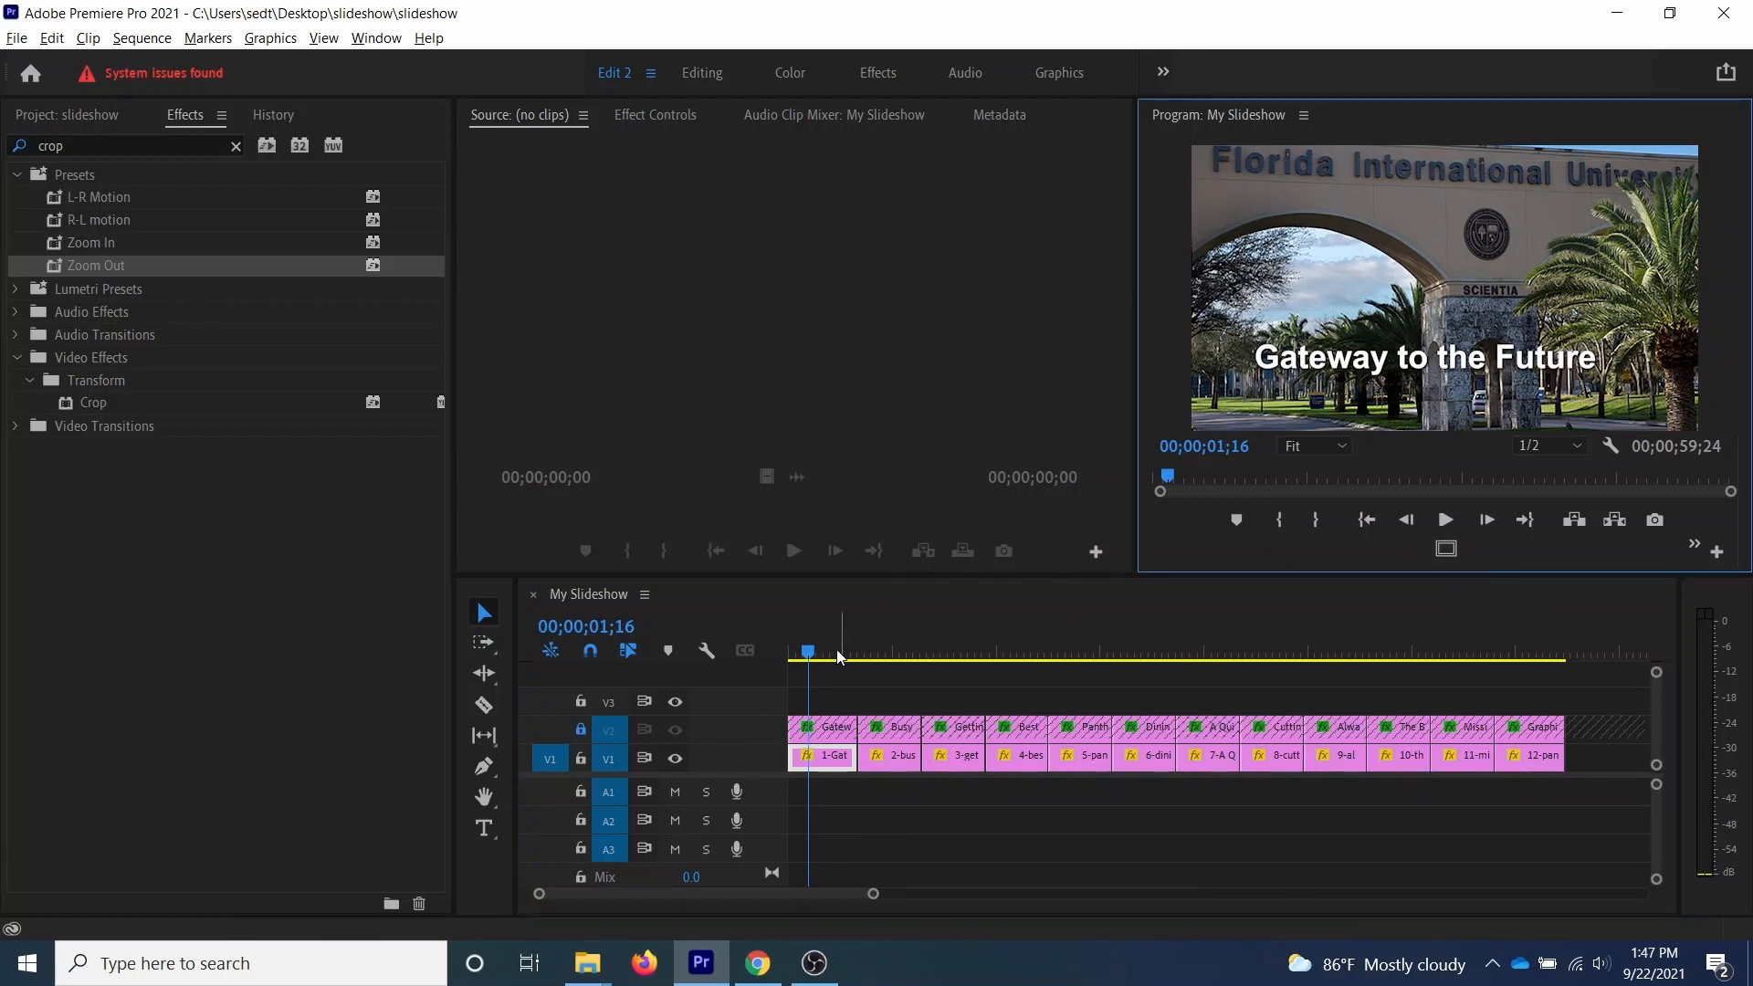
# Play the slideshow from 00;00;00;00 into the third photo to review the combined title motion and photo zooms.
pyautogui.moveTo(808, 651); pyautogui.dragTo(767, 661)
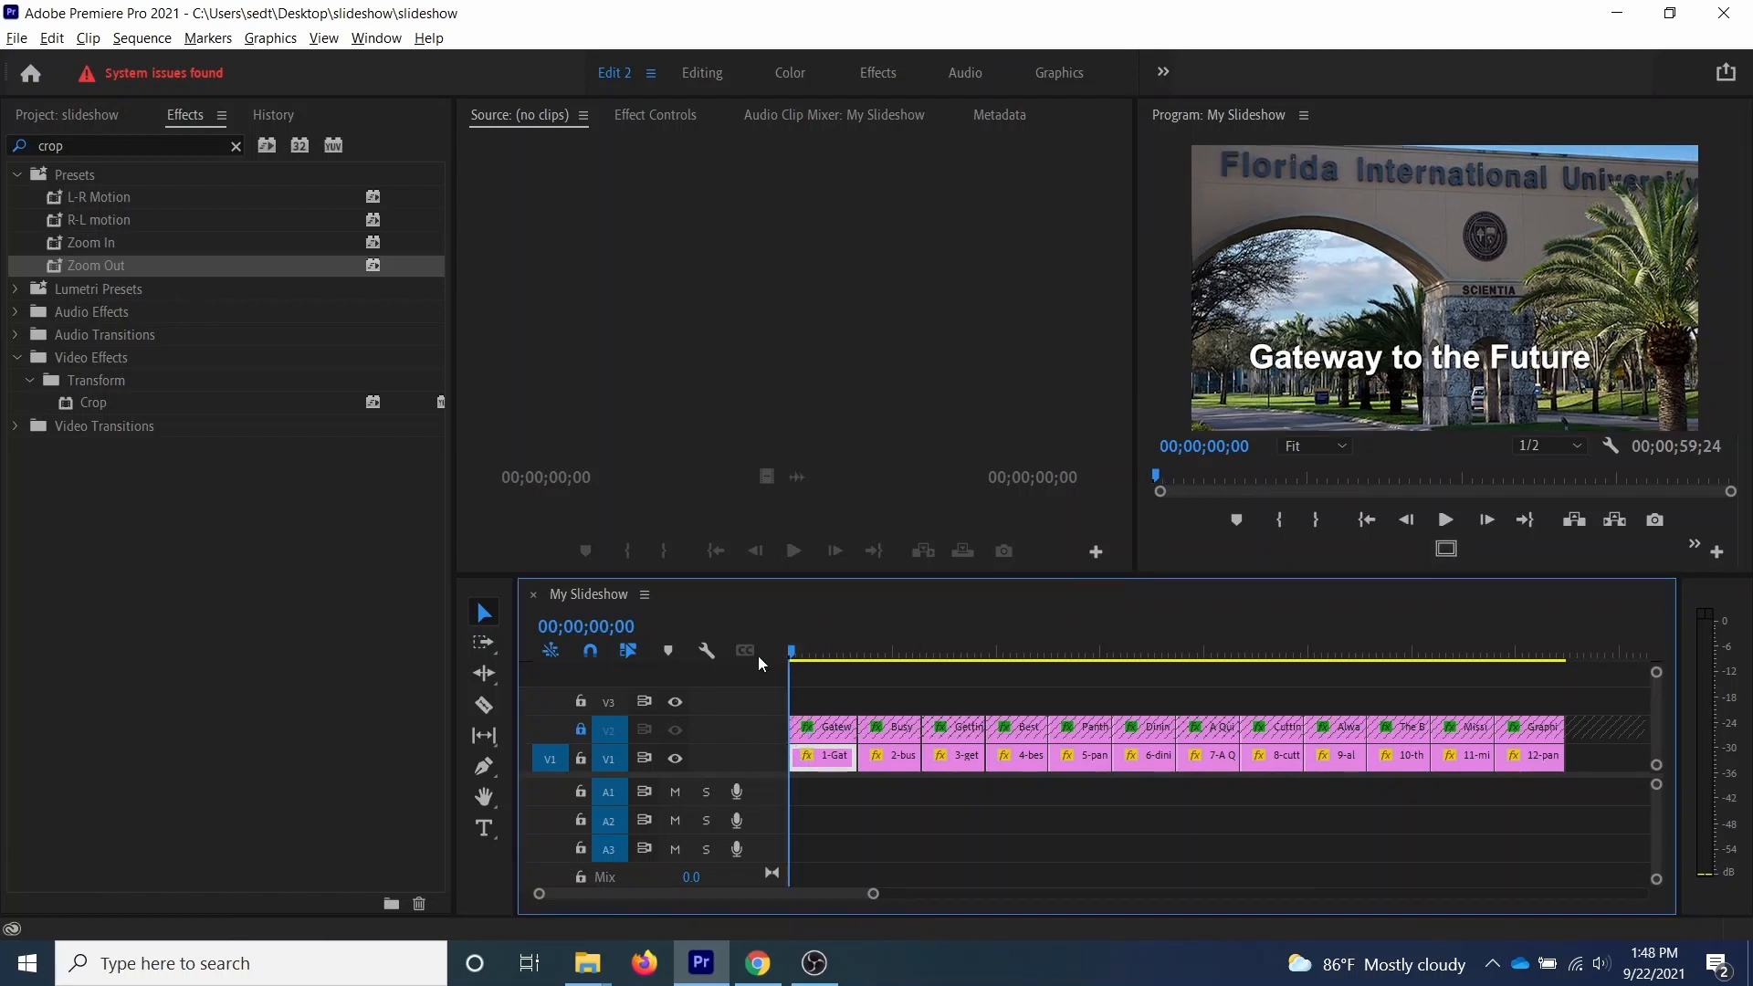
pyautogui.press('space')
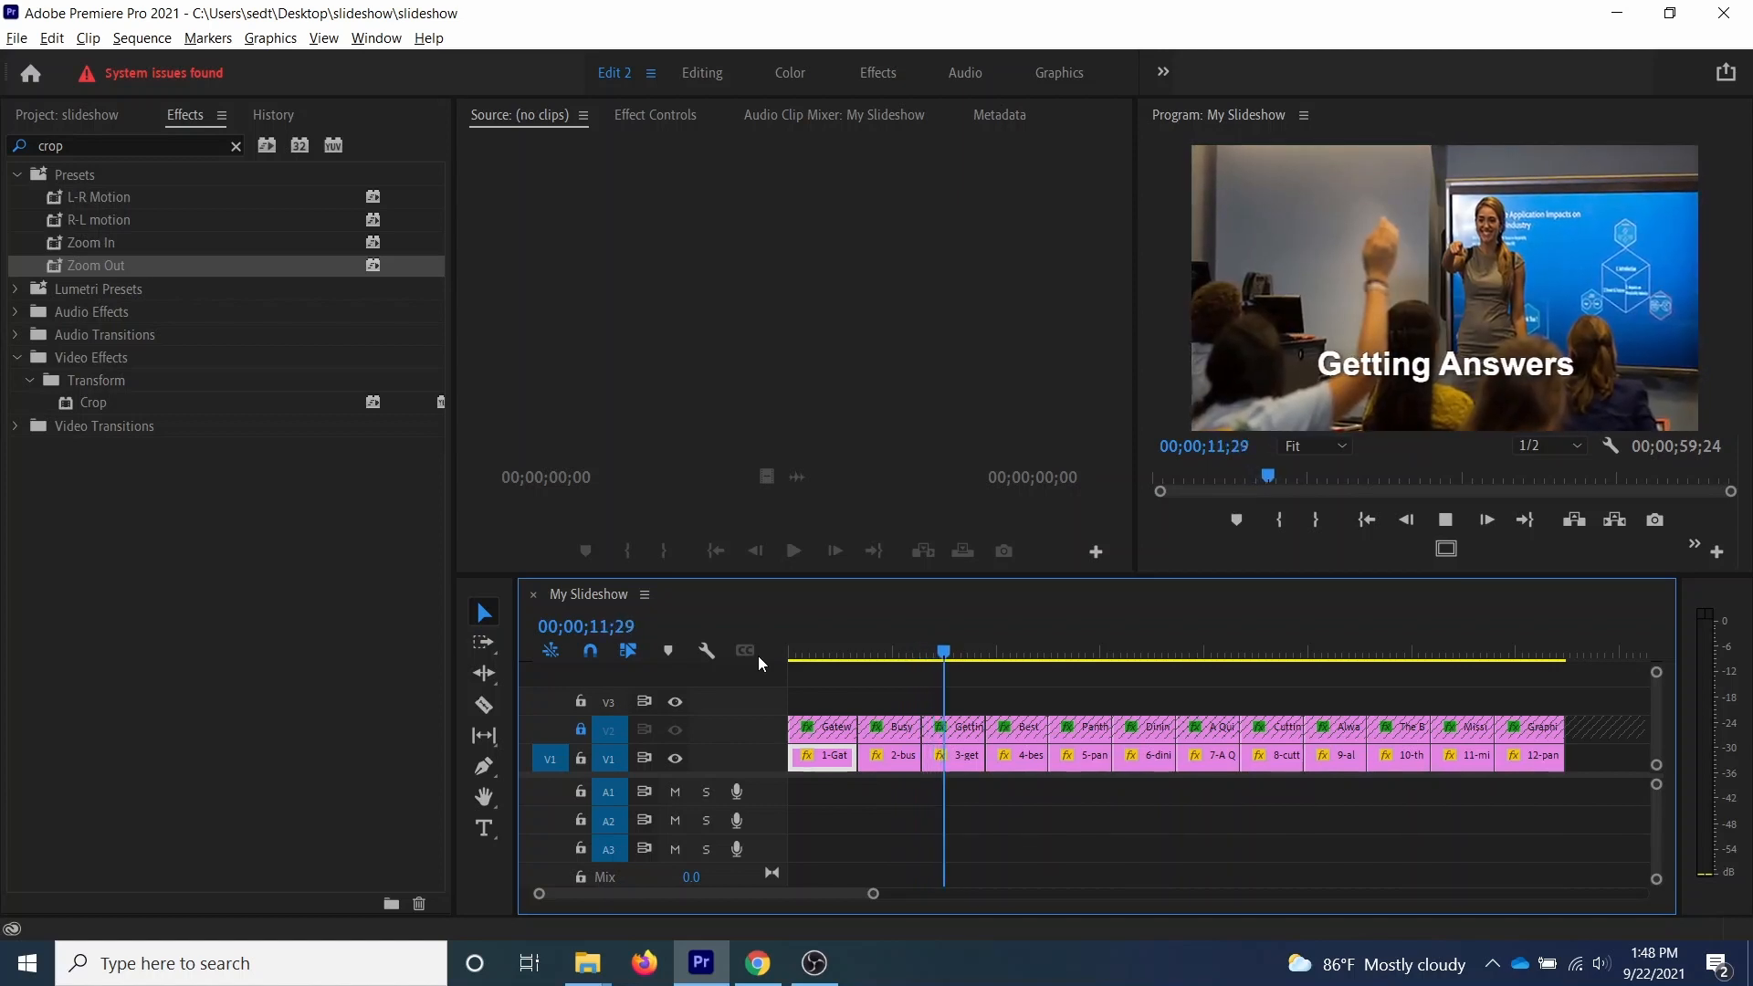
pyautogui.press('space')
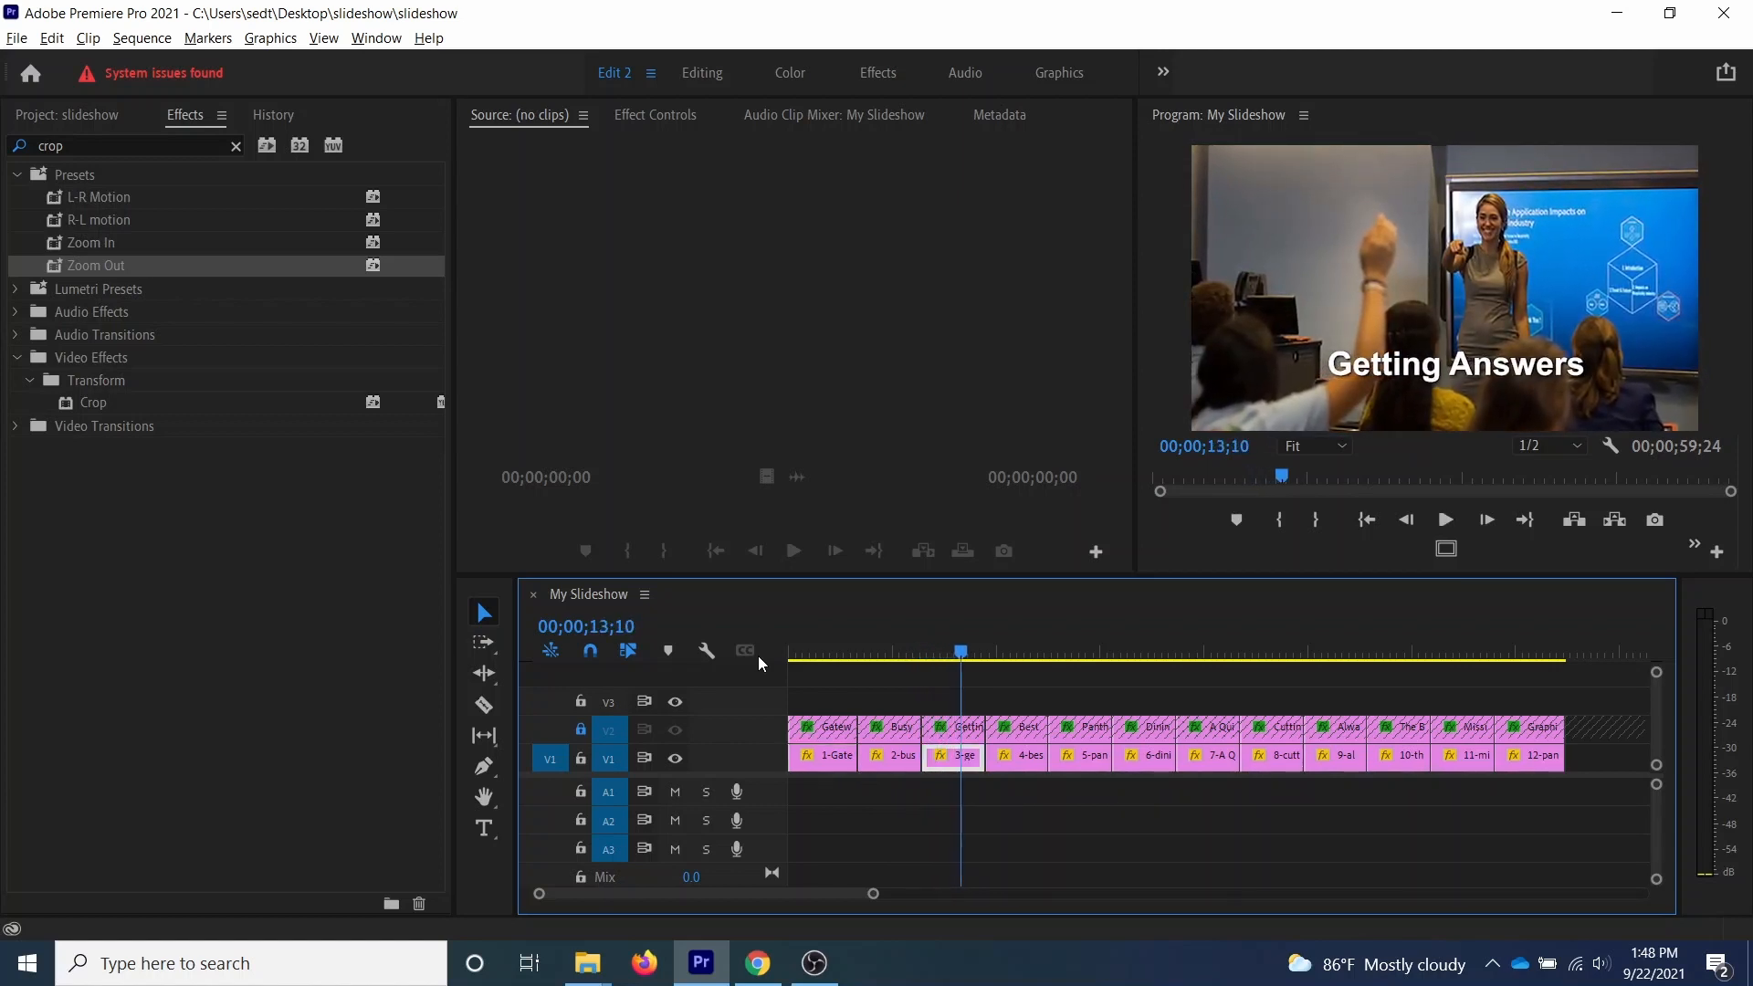
# Unlock the V2 title track and save the project.
pyautogui.click(580, 730)
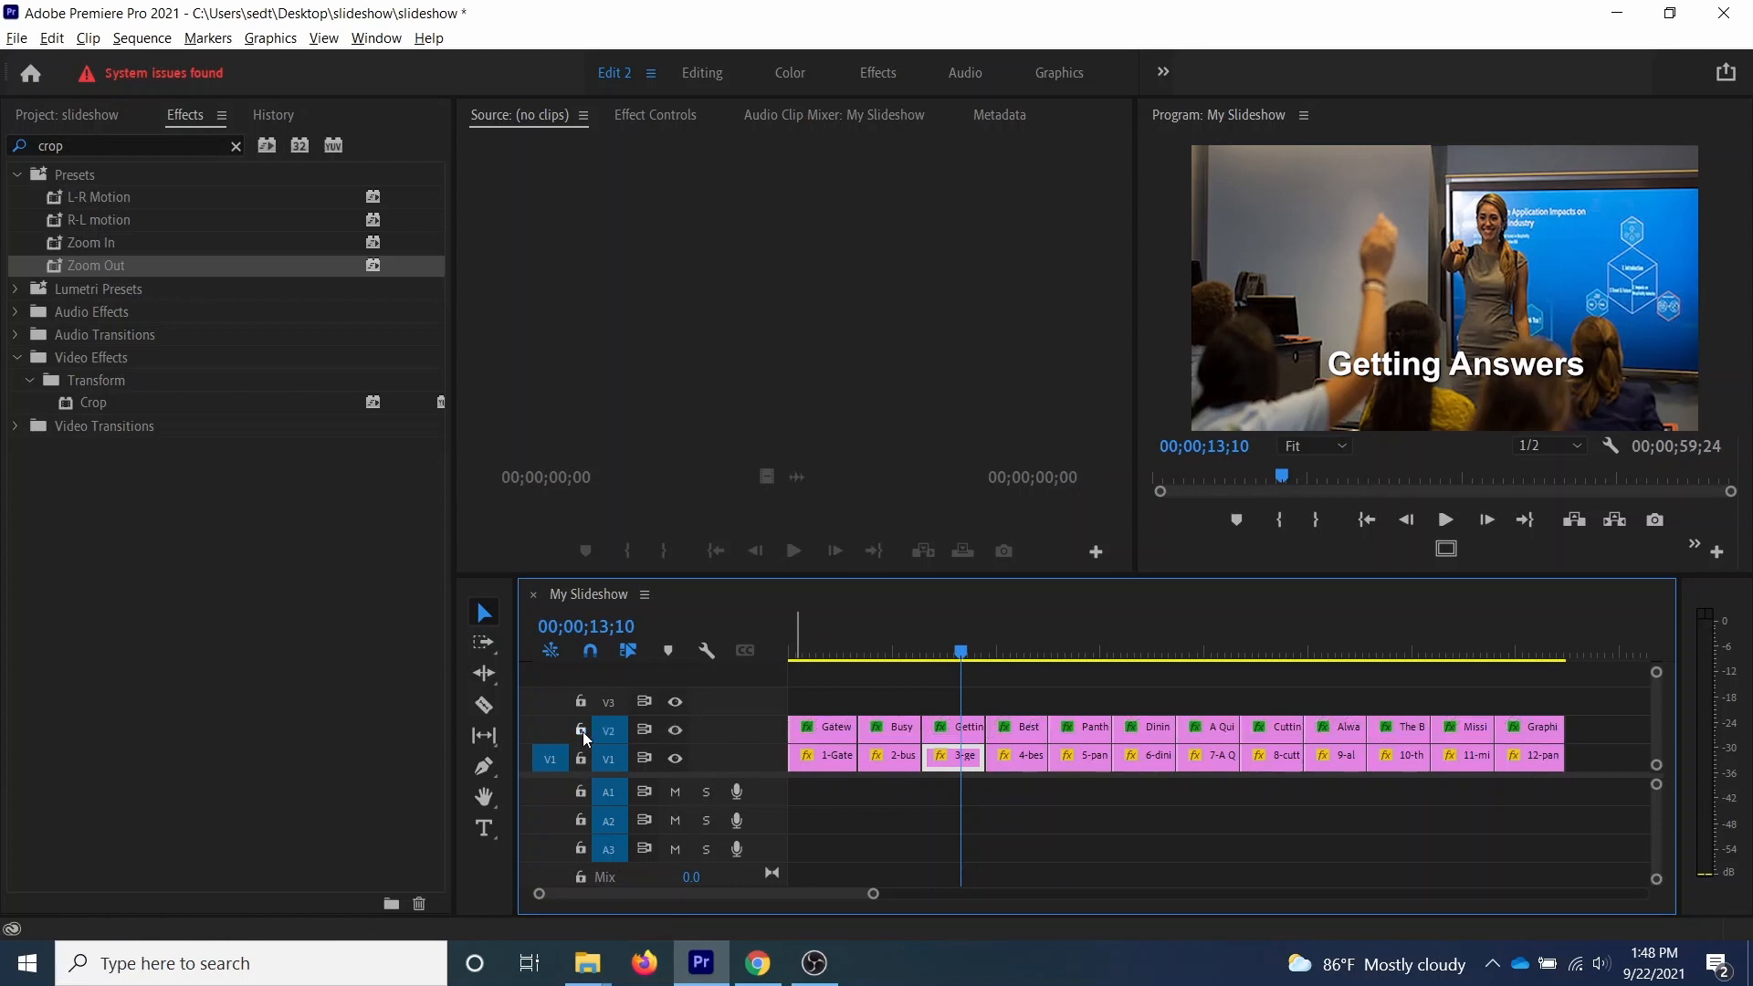
pyautogui.click(1136, 829)
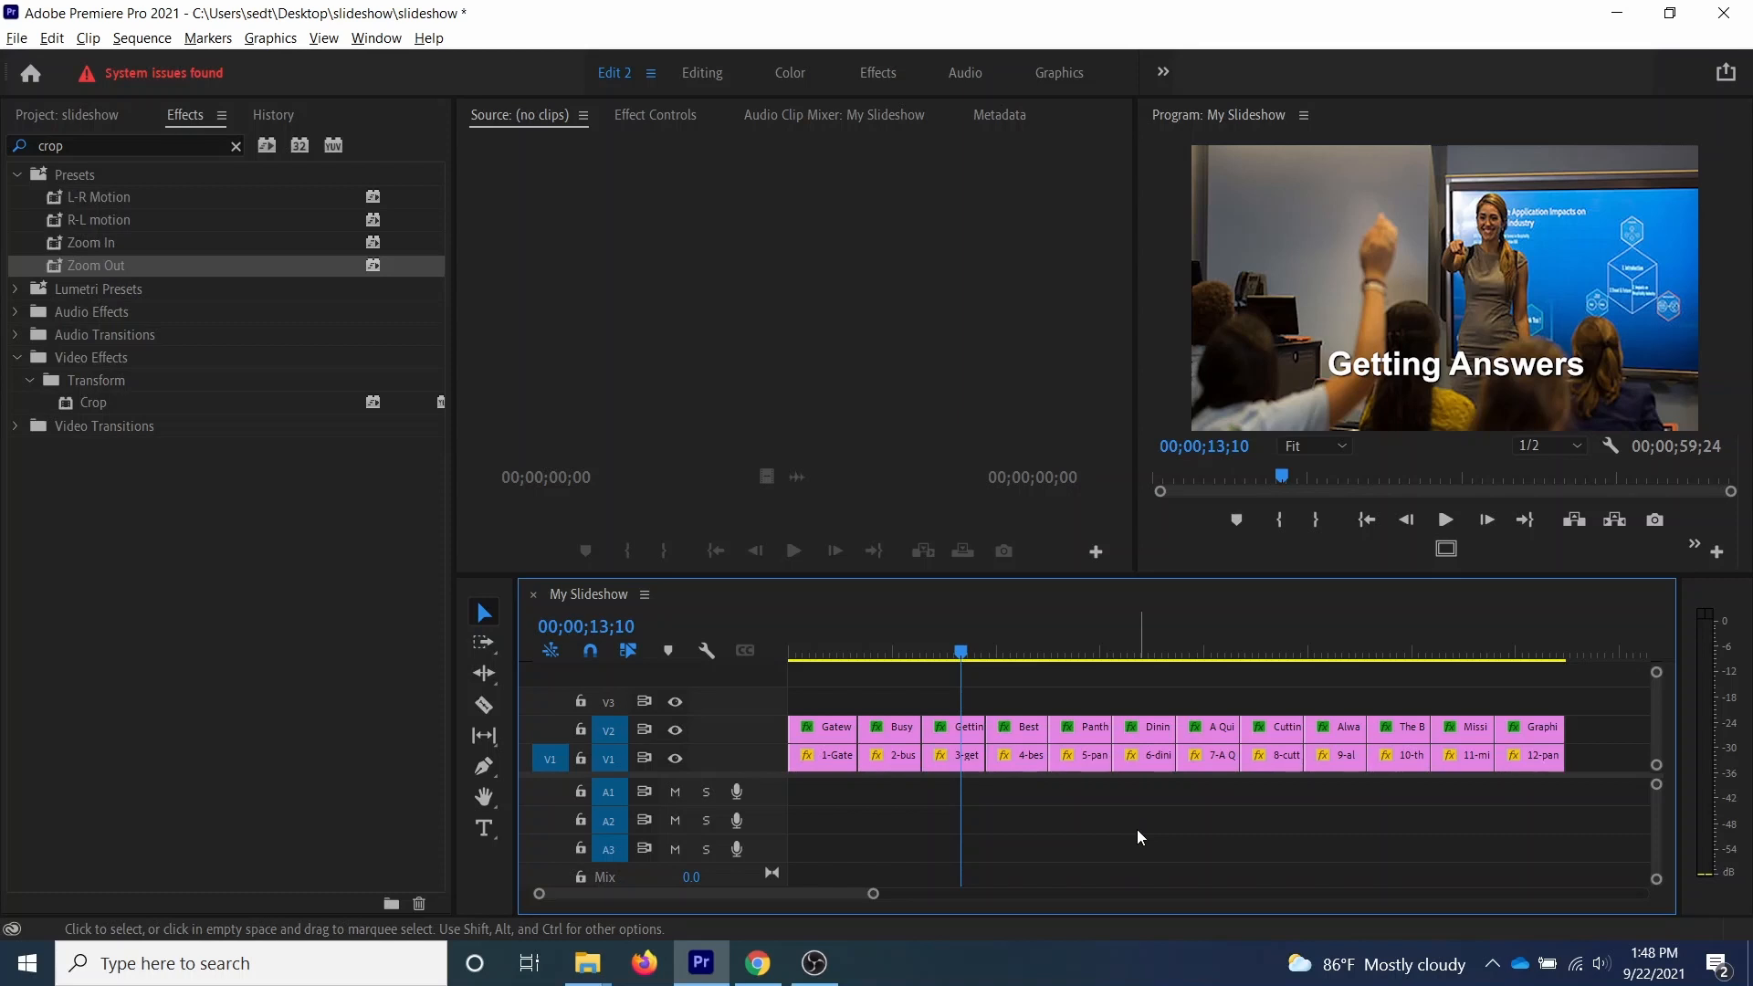
pyautogui.hotkey('ctrl', 's')
# Apply the default transitions to all photo and title clips in the My Slideshow sequence and save the project.
pyautogui.hotkey('ctrl', 'a')
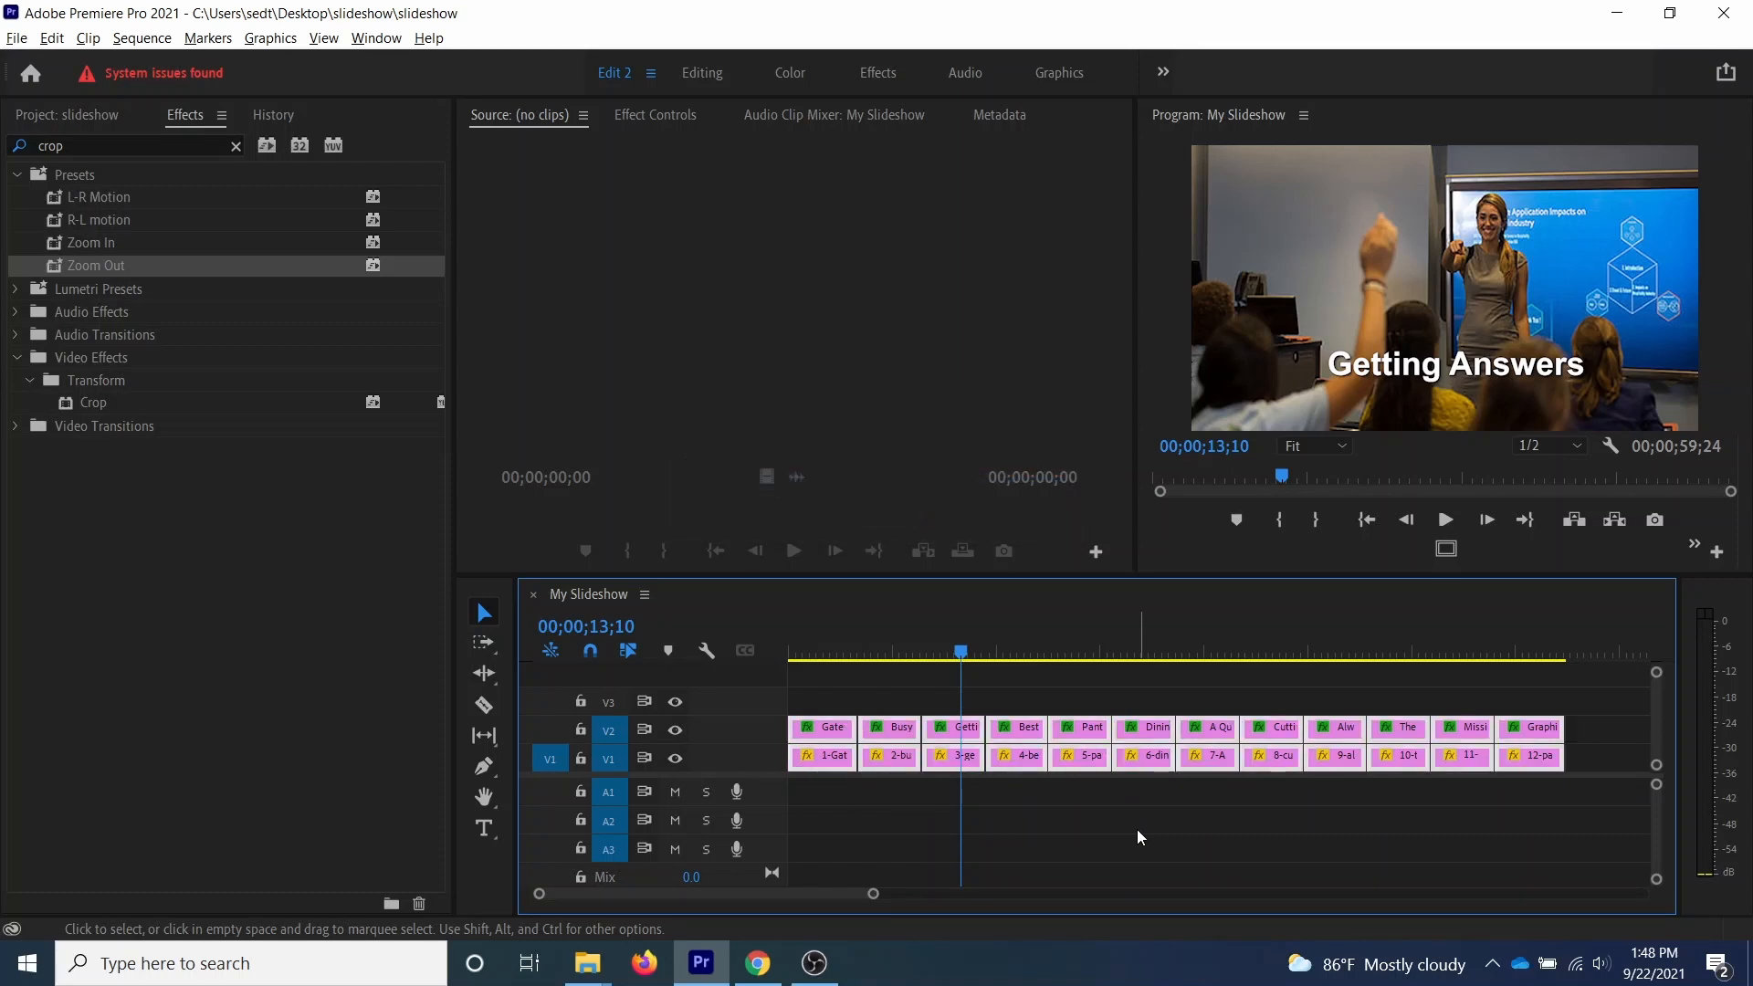
pyautogui.click(141, 38)
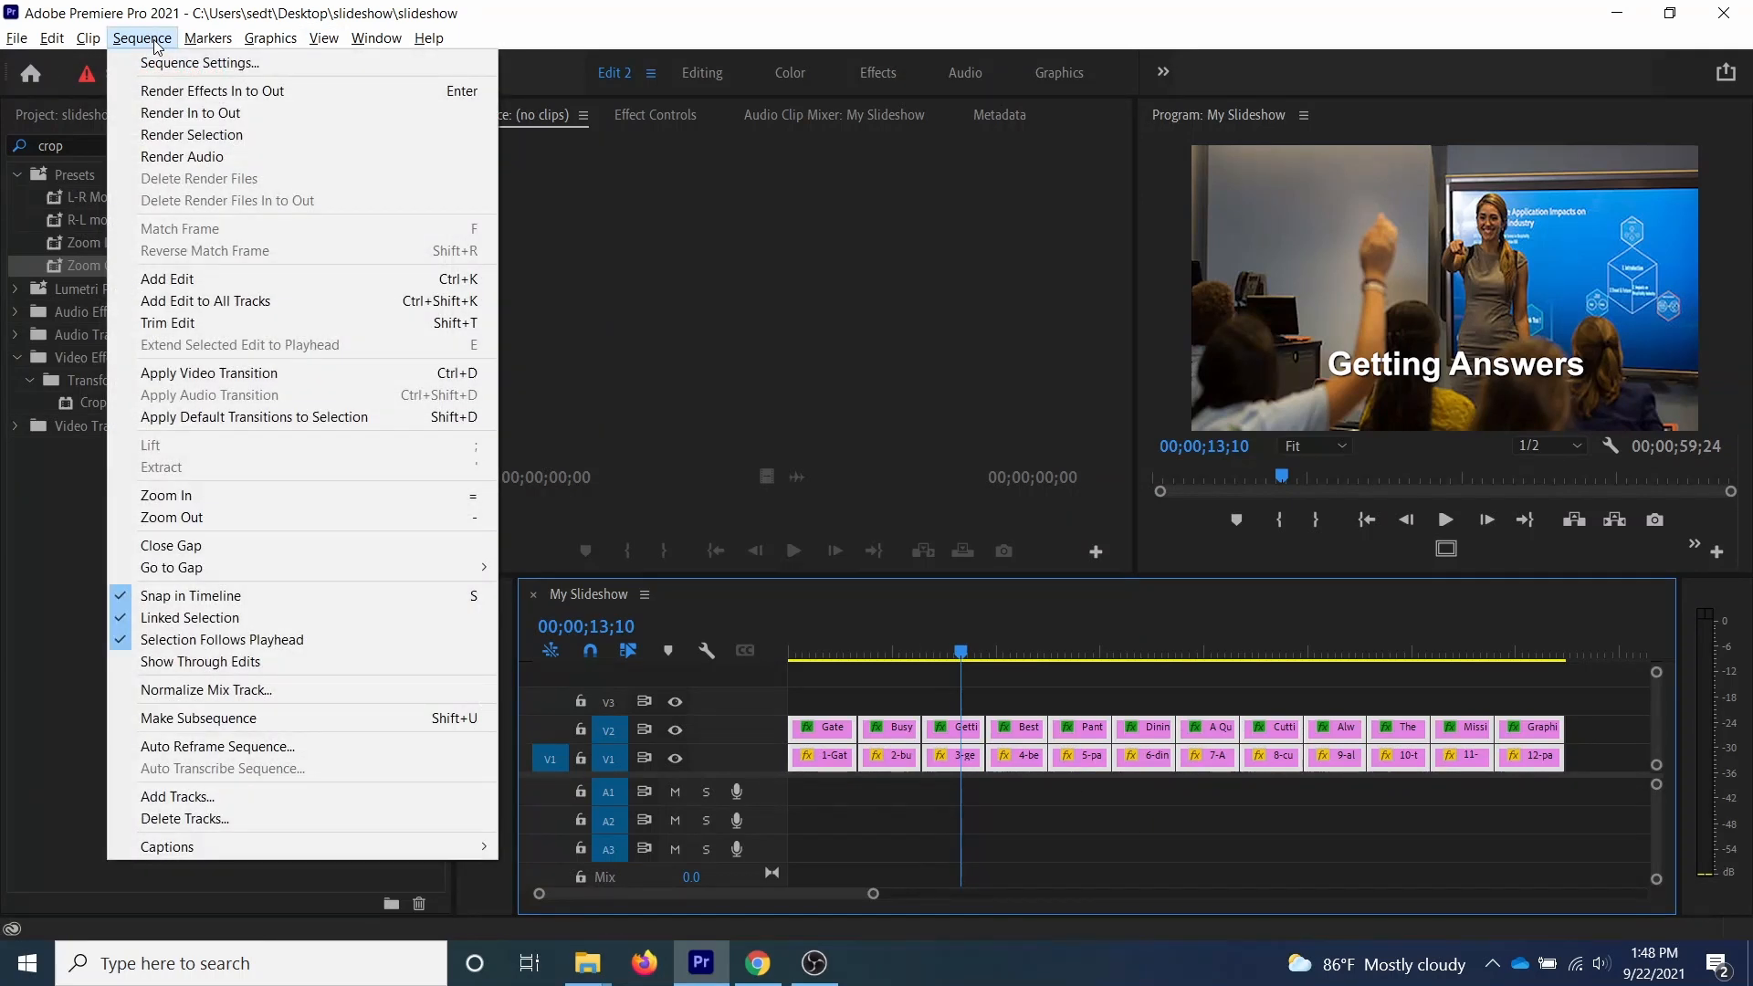
pyautogui.click(277, 422)
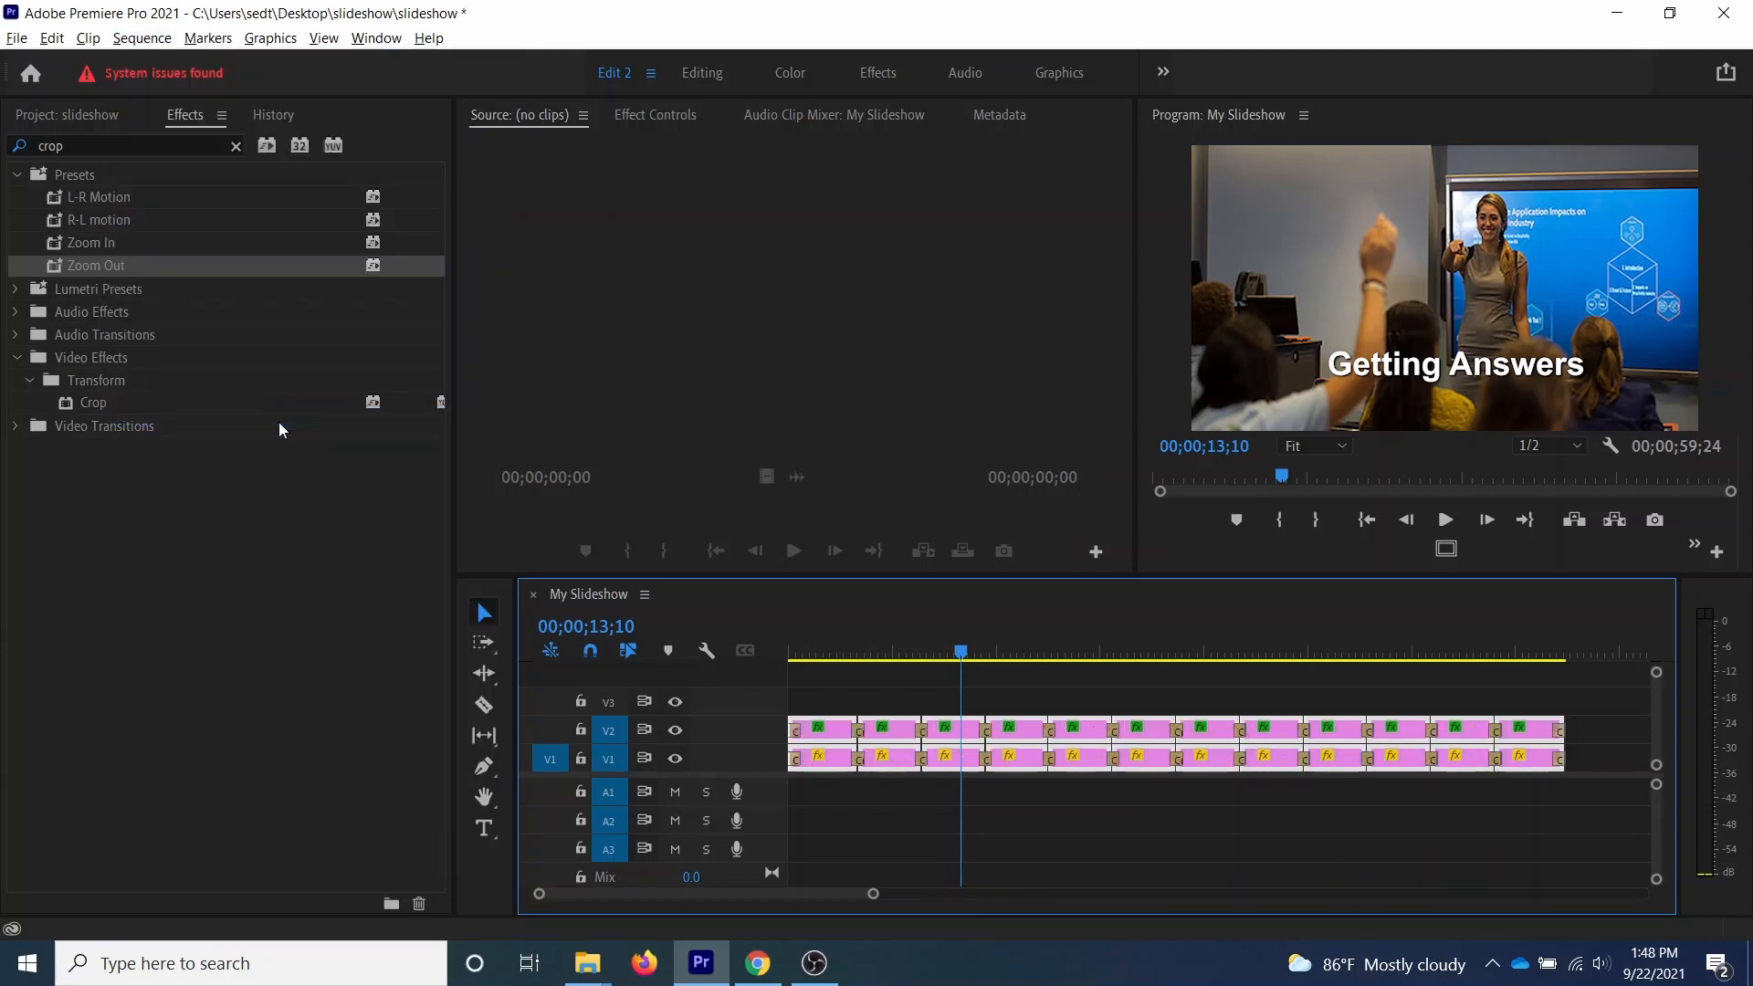
pyautogui.hotkey('ctrl', 's')
# Play the slideshow from 00;00;00;00 into the fourth photo to review the transitions.
pyautogui.click(788, 654)
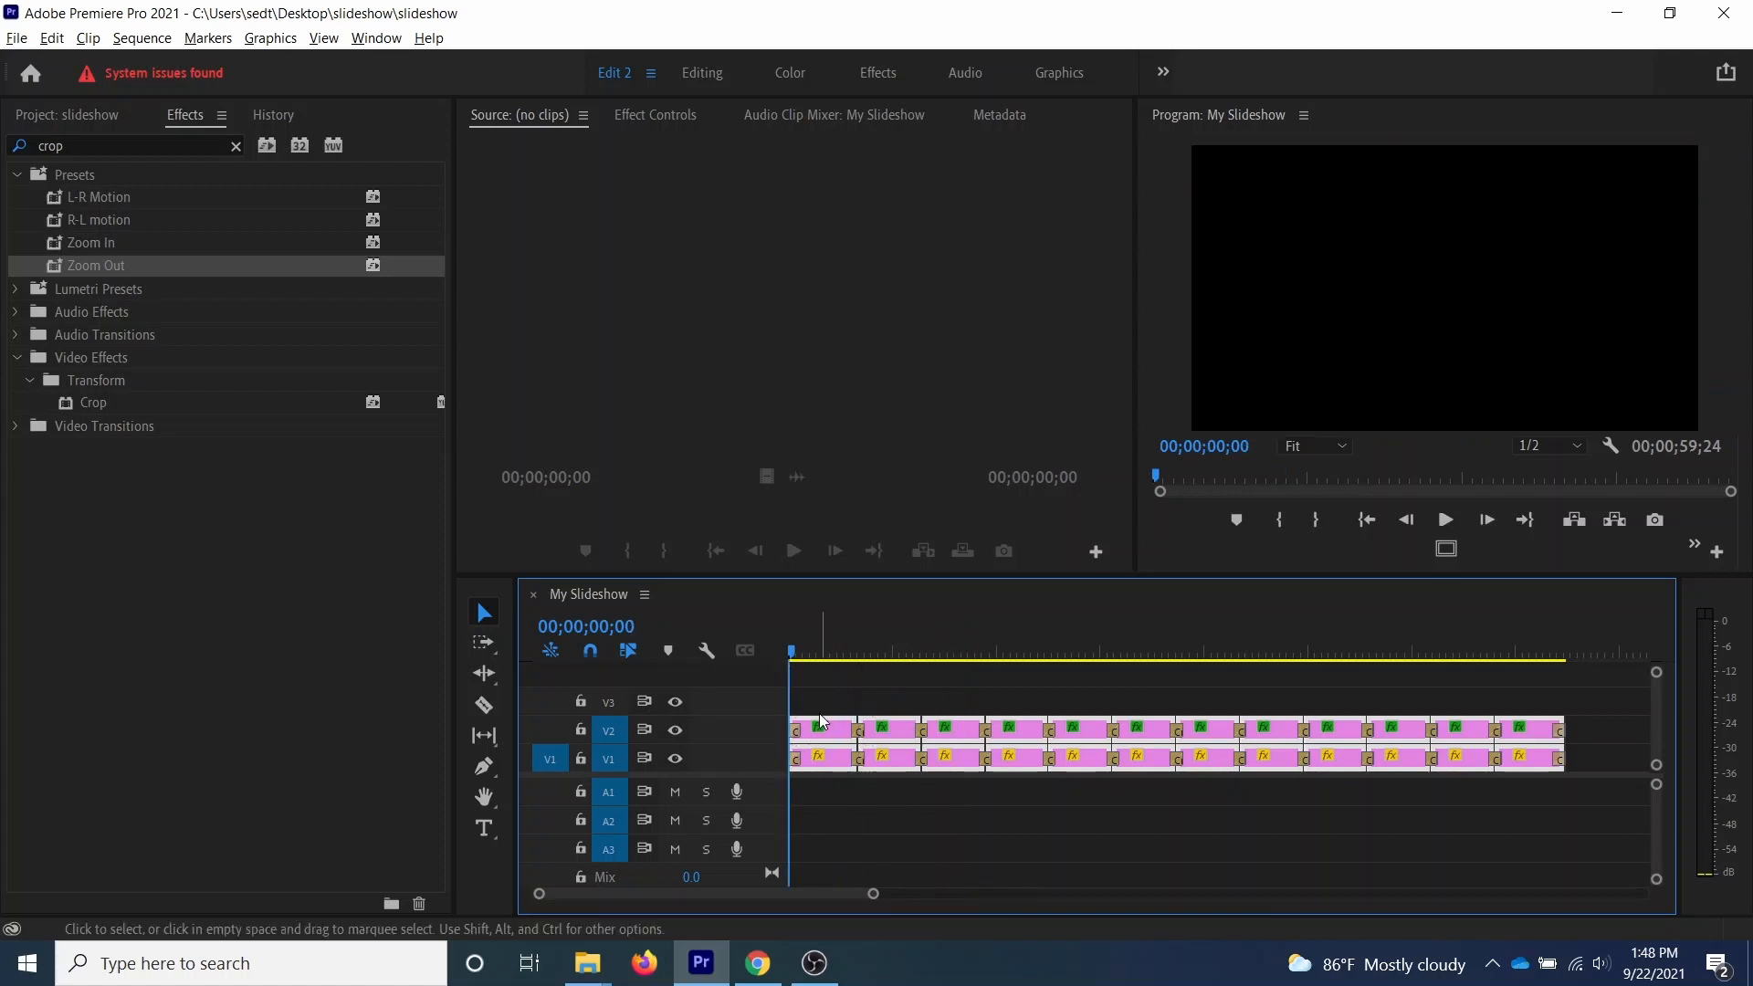
pyautogui.press('space')
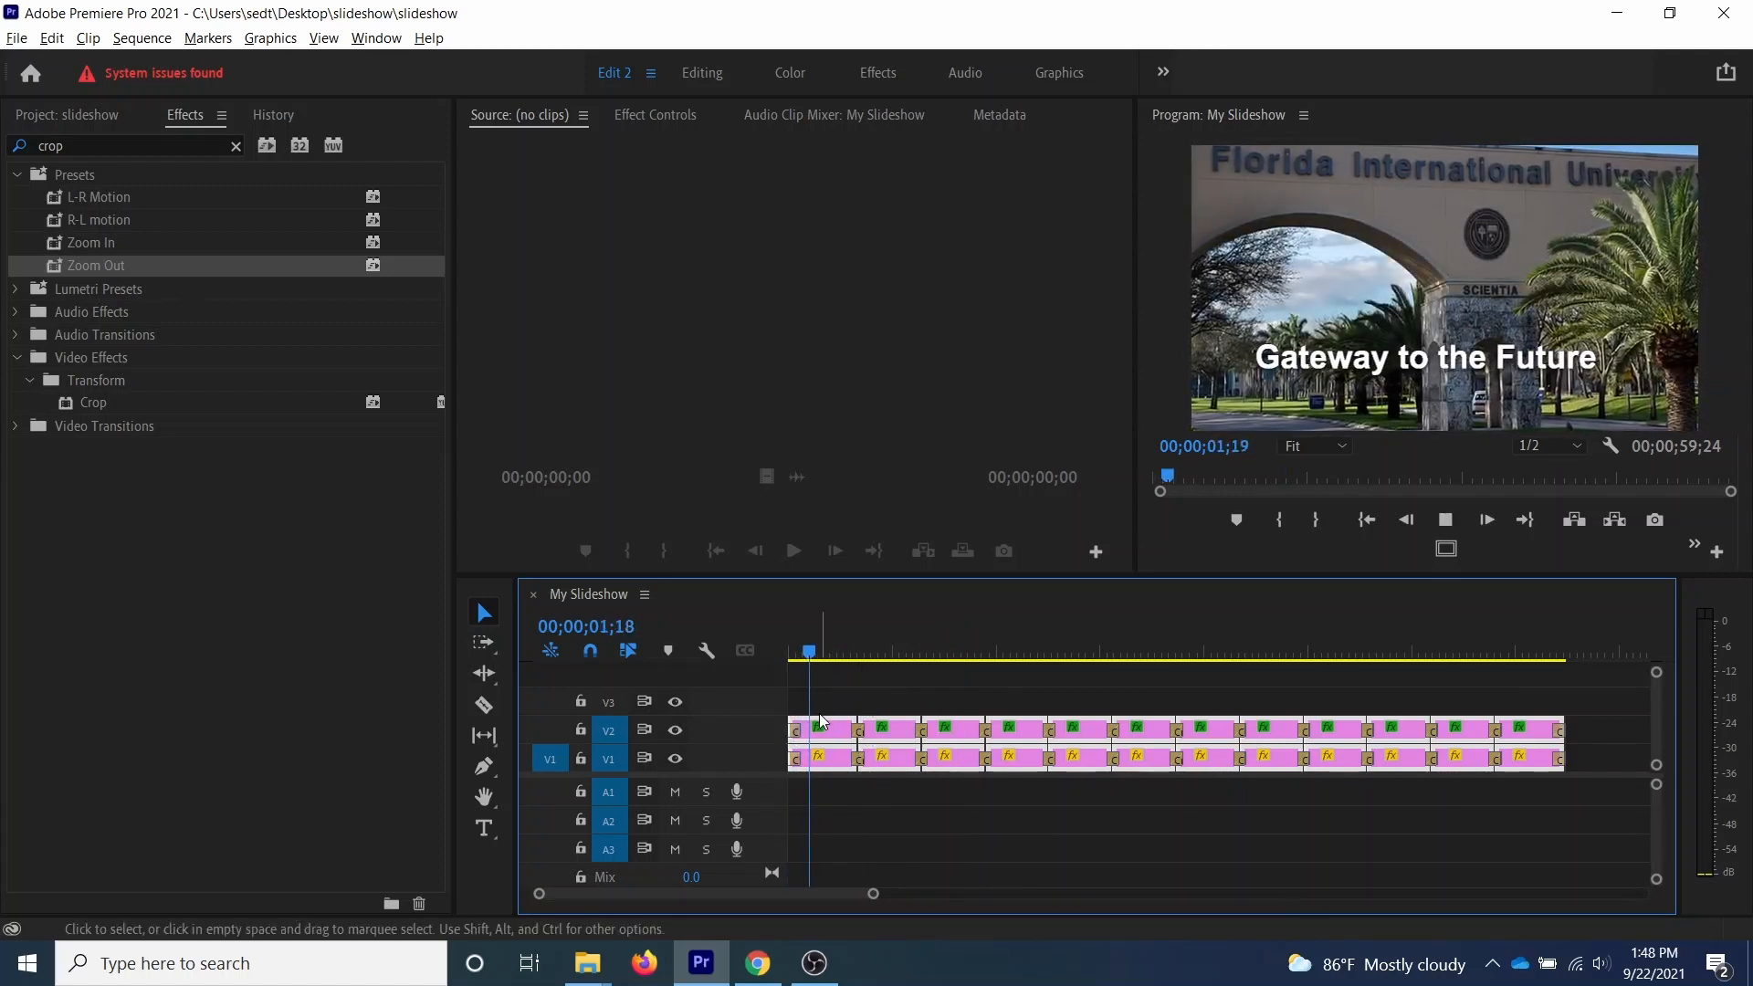
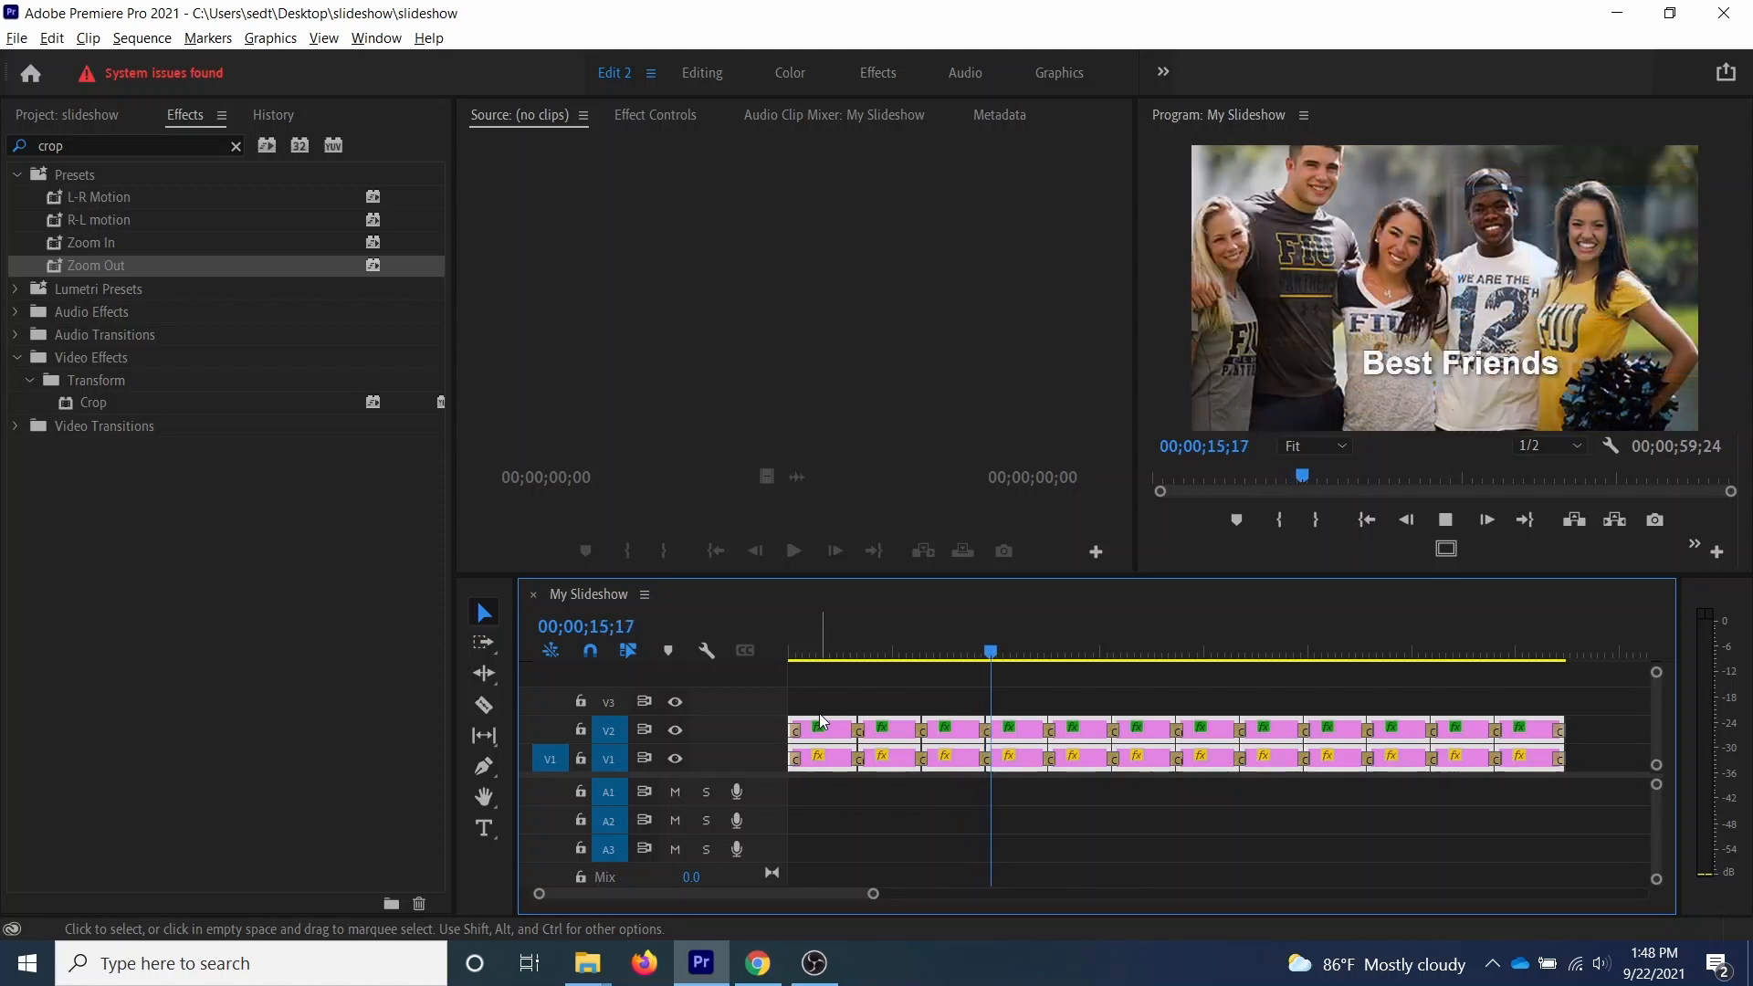
pyautogui.press('space')
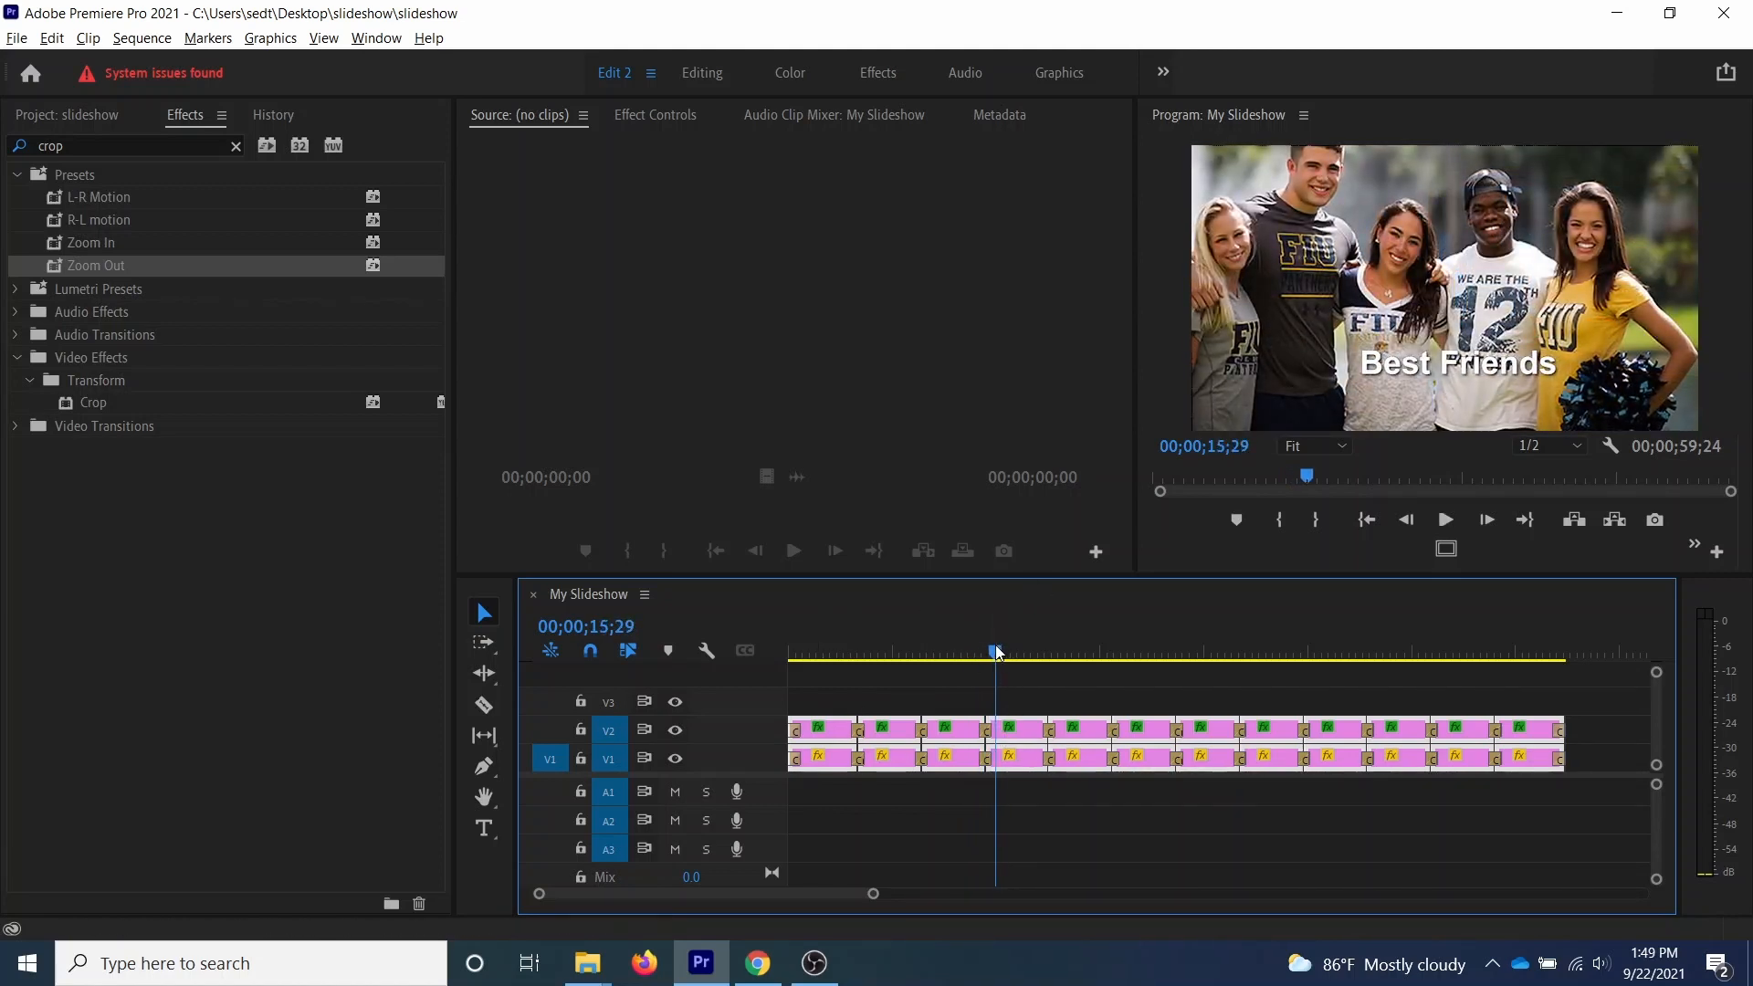
# Mark the whole slideshow with a sequence In point at 00;00;00;00 and an Out point at 00;00;59;24.
pyautogui.click(851, 653)
pyautogui.moveTo(834, 654); pyautogui.dragTo(763, 648)
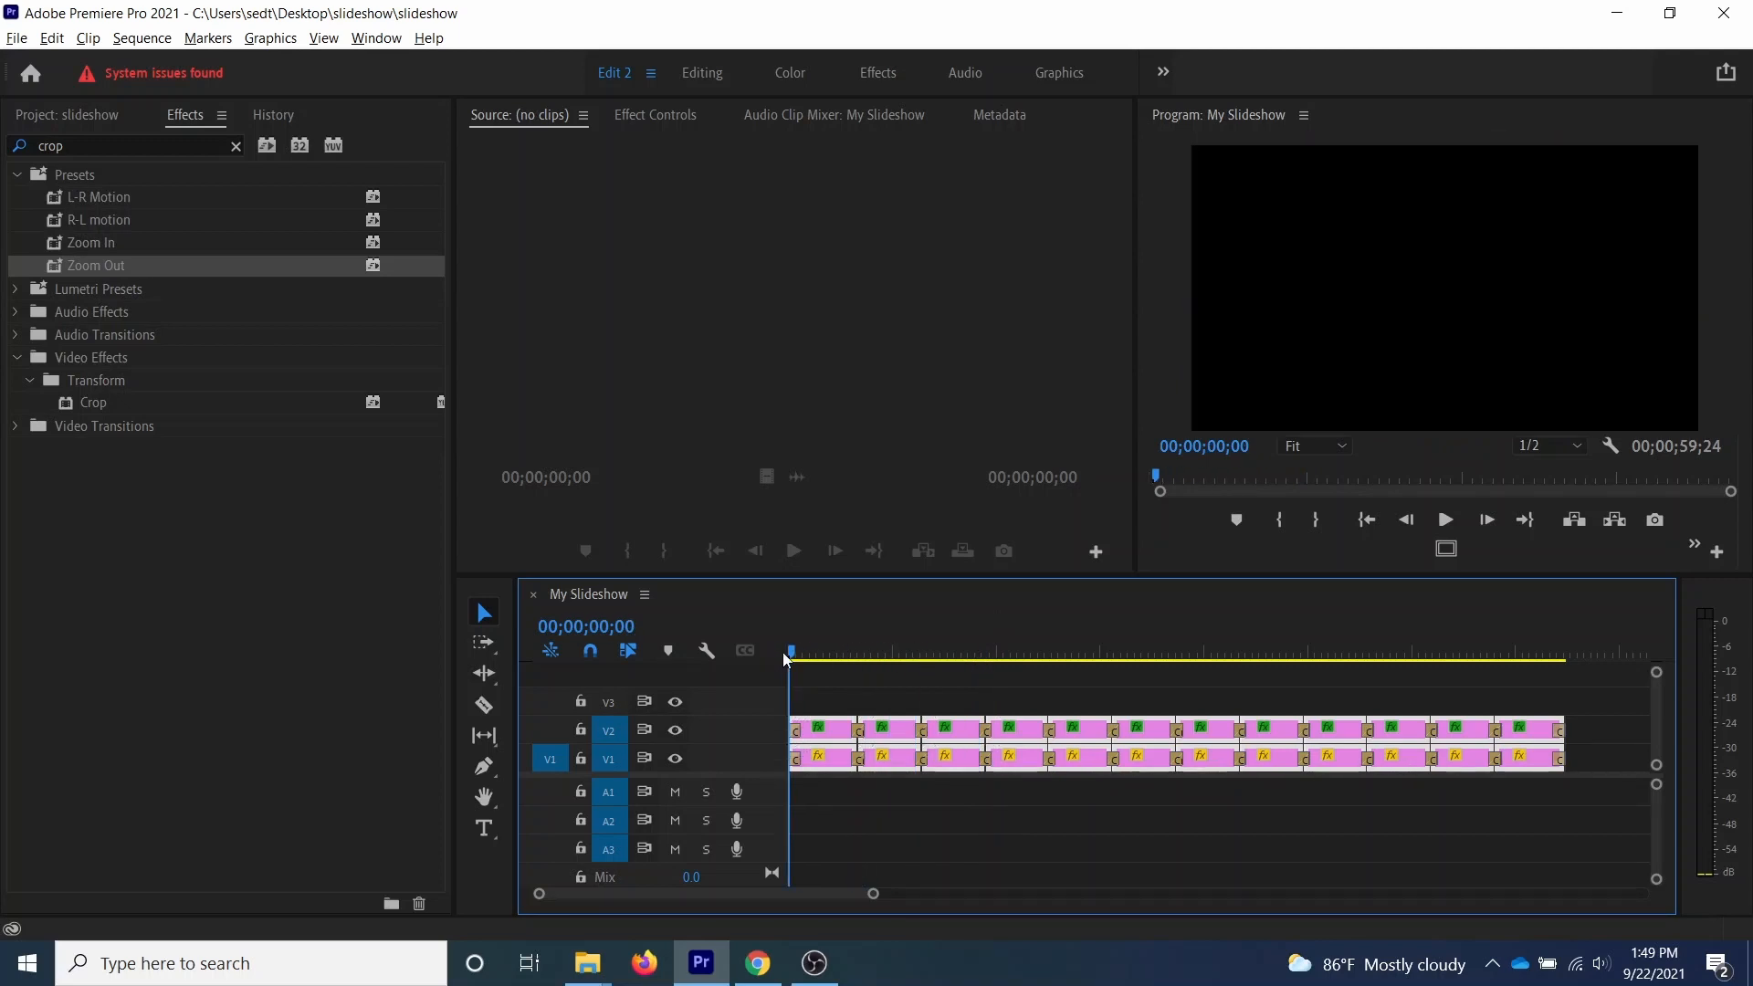
pyautogui.press('i')
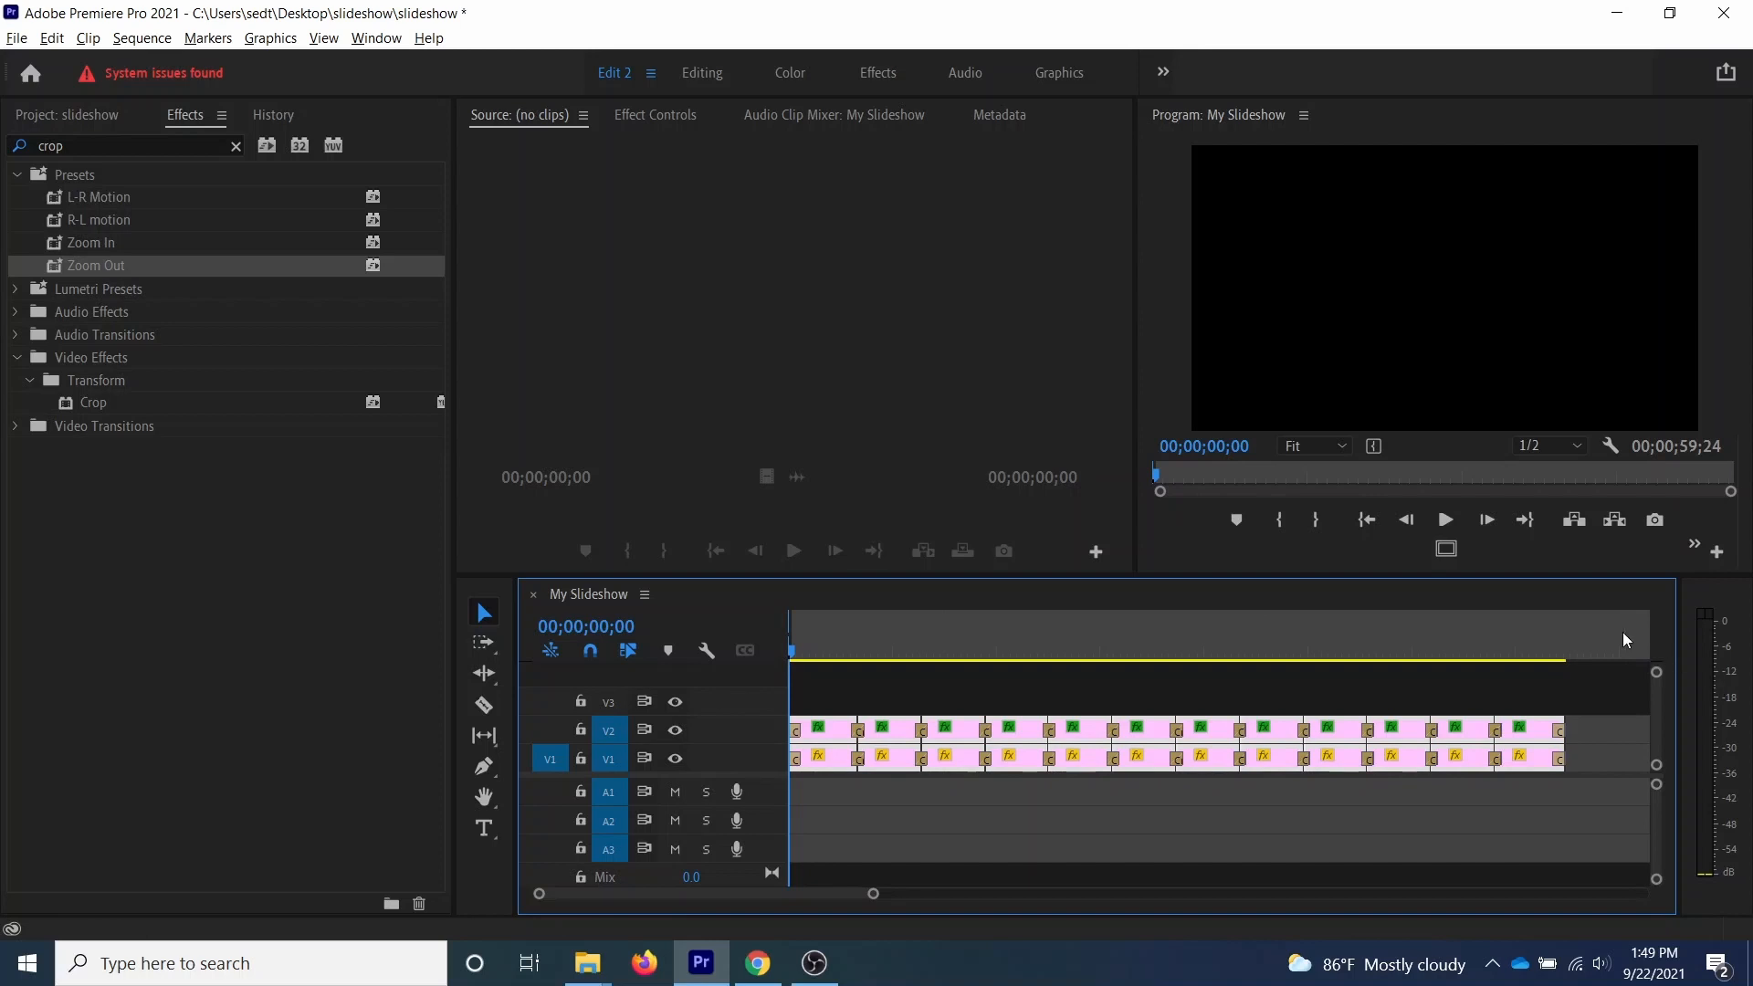
pyautogui.click(1547, 639)
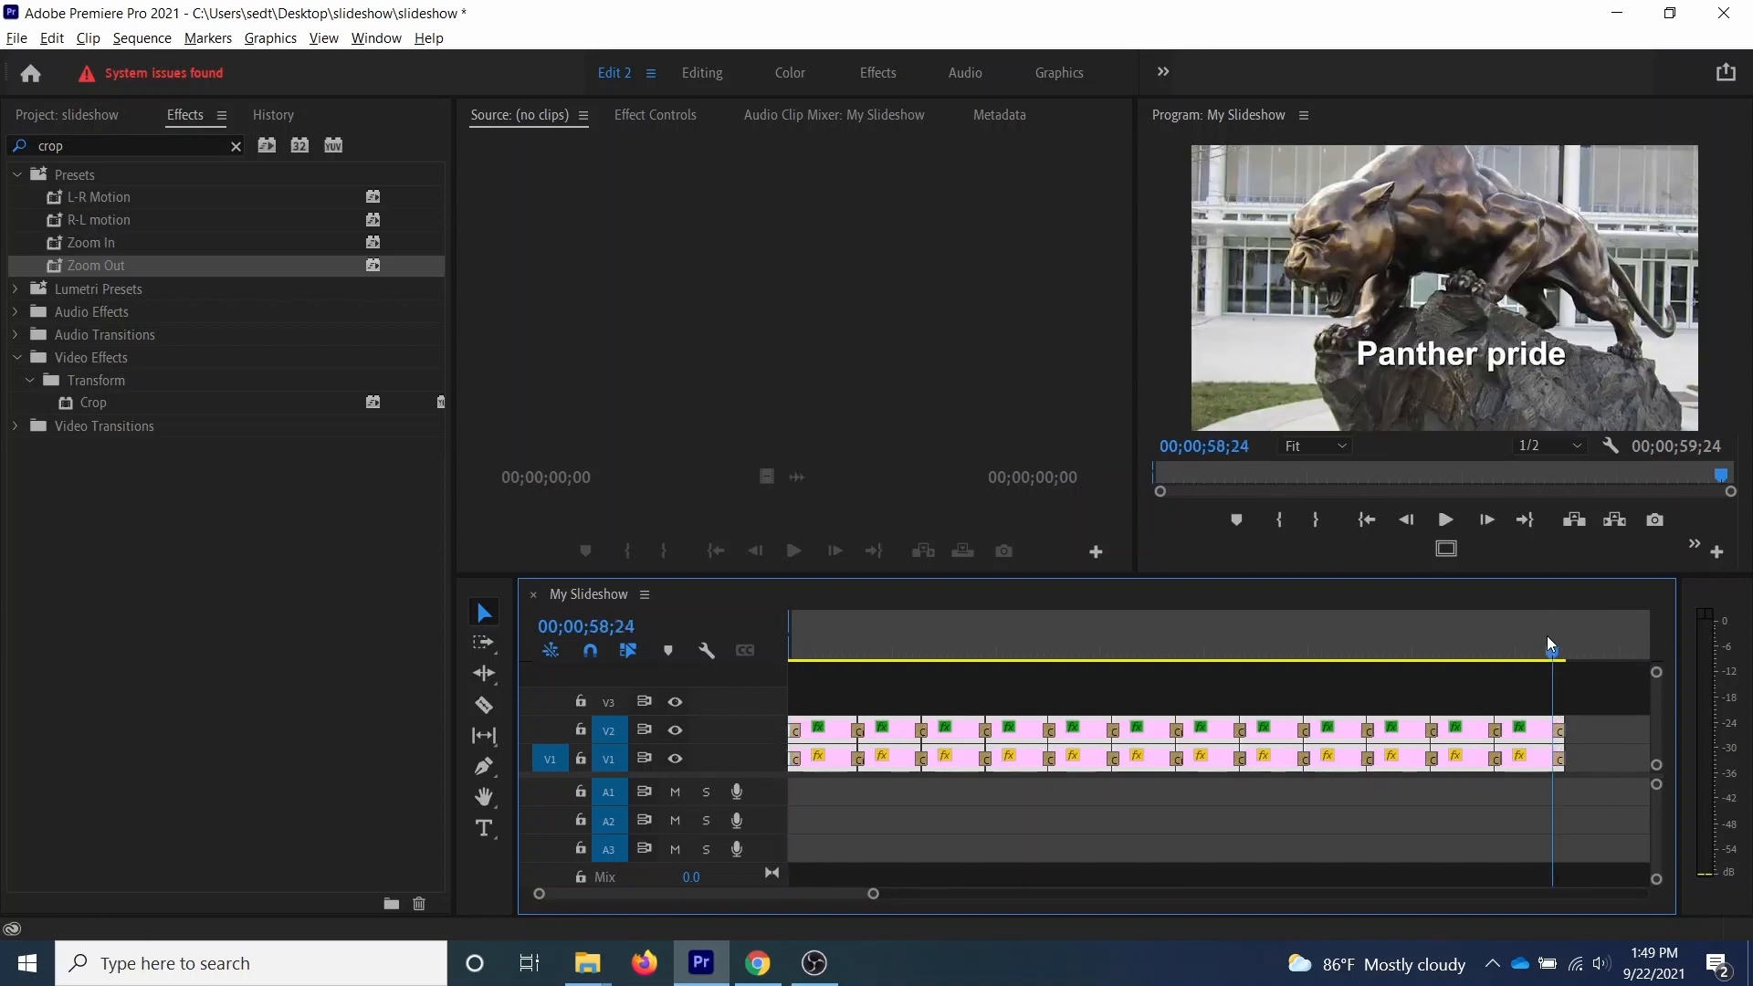
pyautogui.press('End')
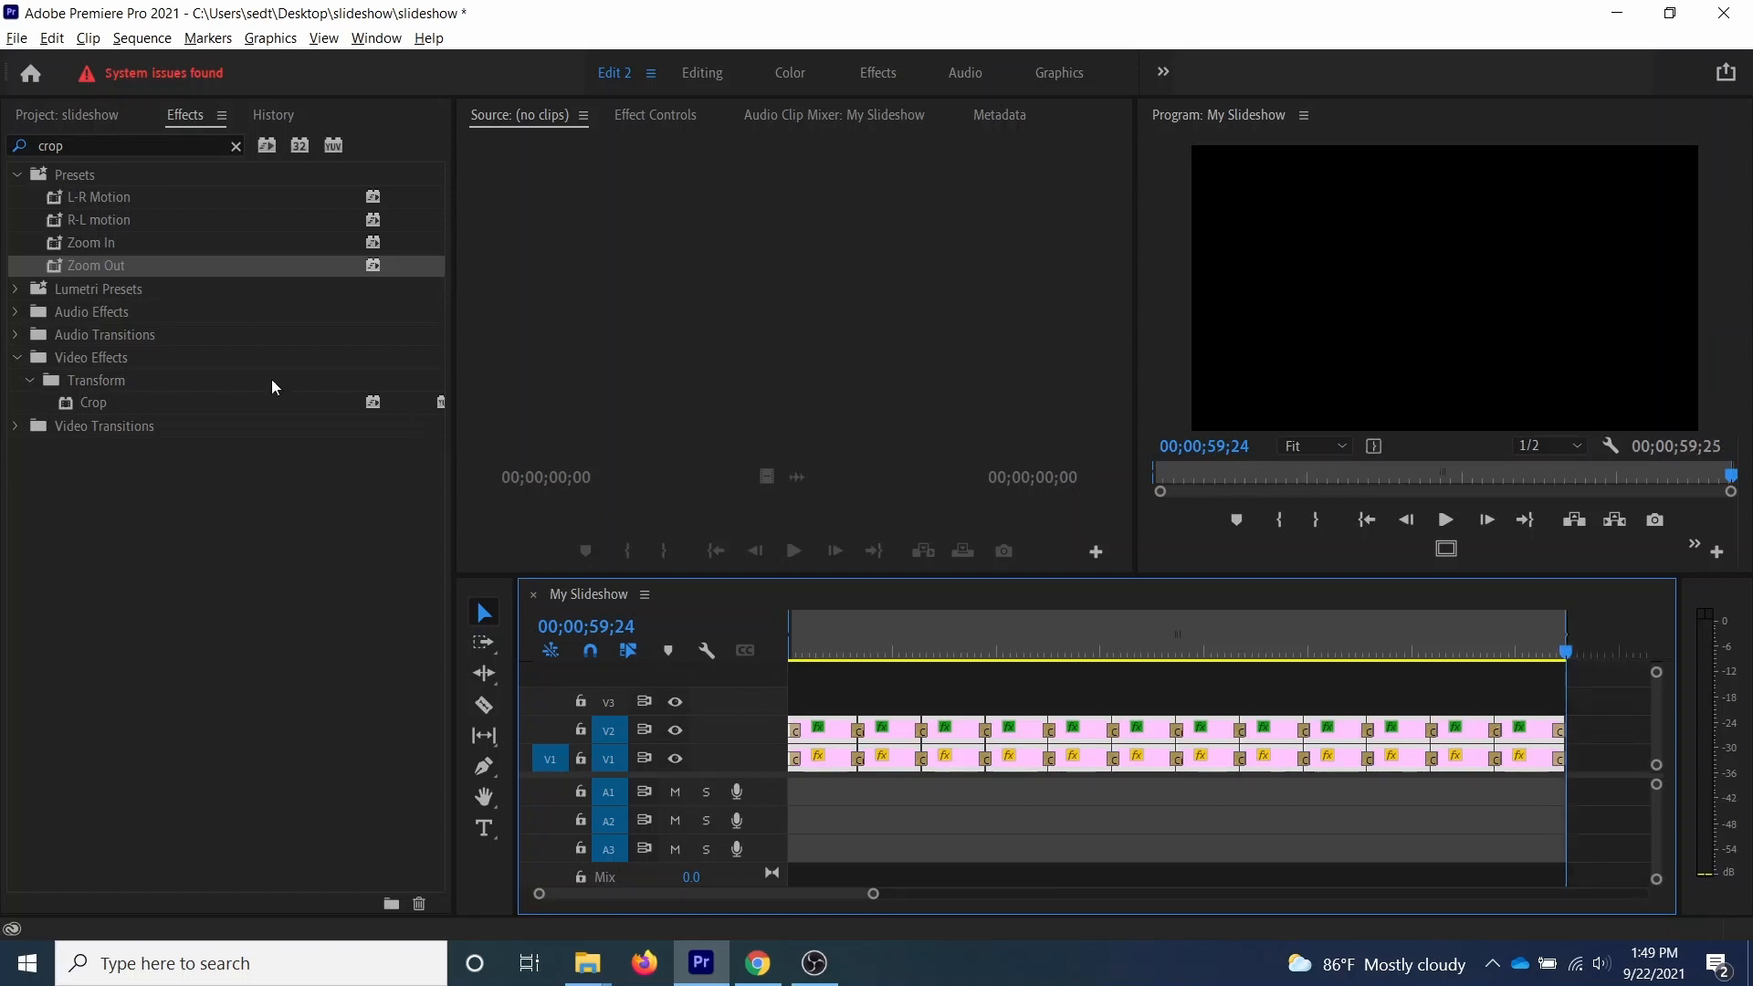
# Import the Pop_Star Music audio file from the Slideshow Practice folder into the project.
pyautogui.click(74, 111)
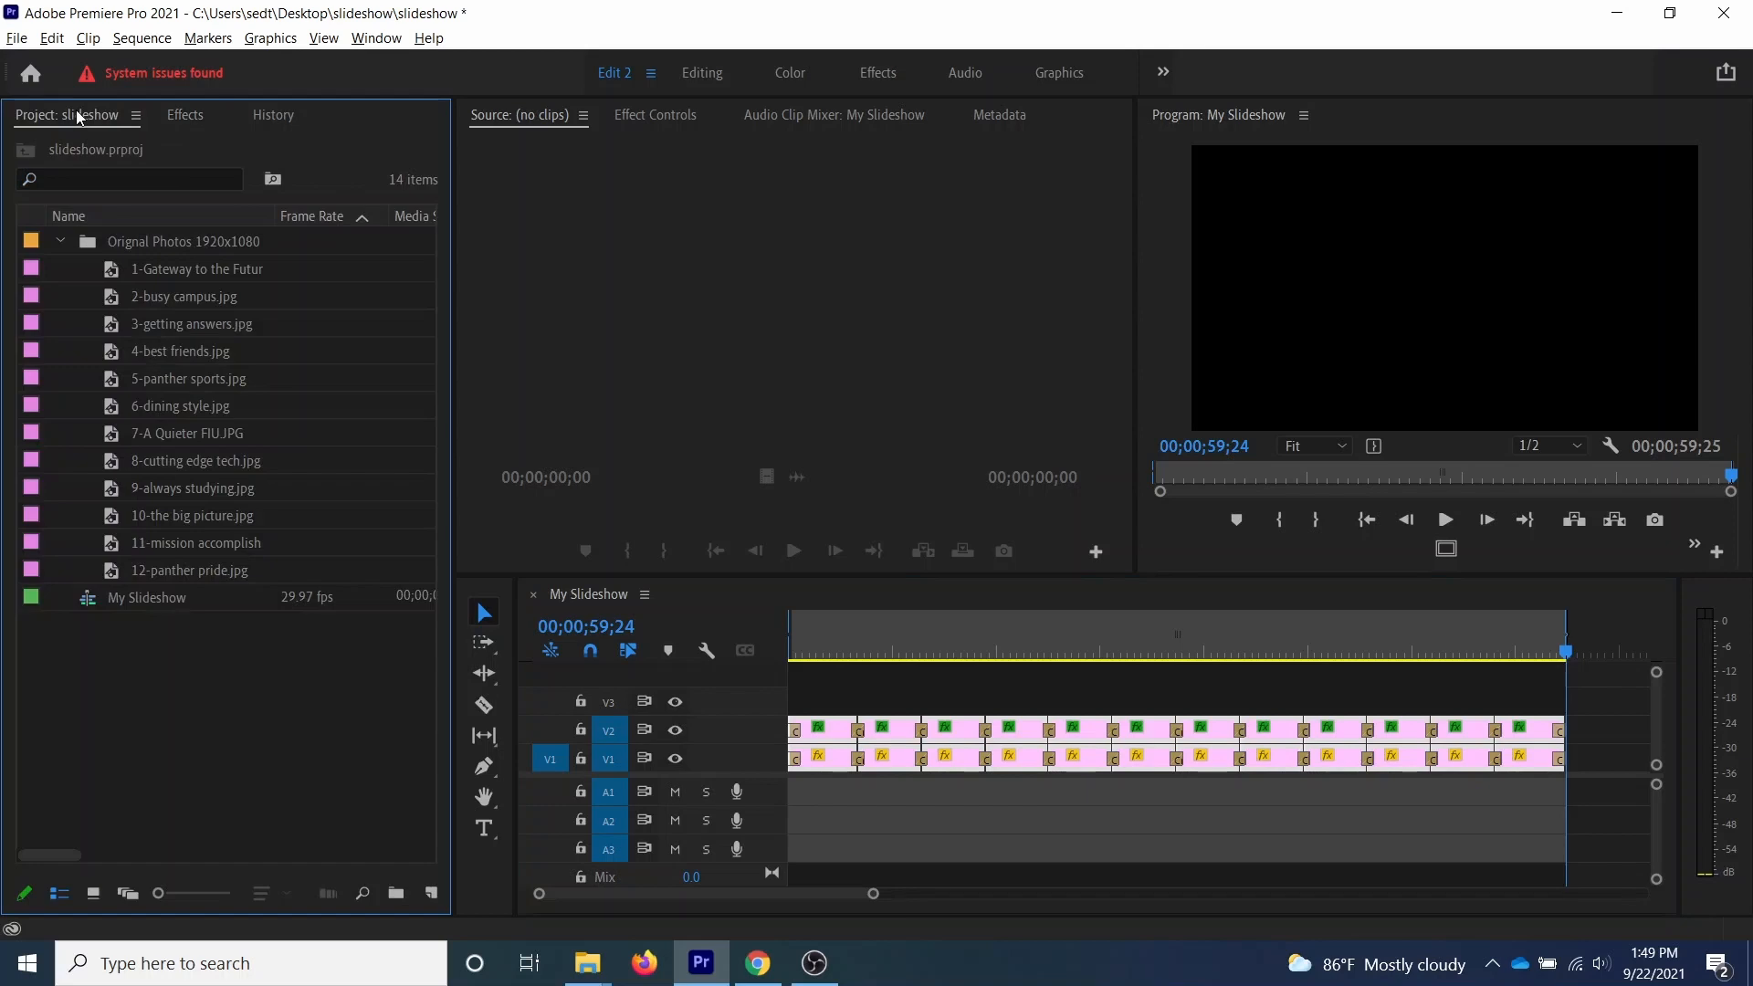
pyautogui.rightClick(152, 685)
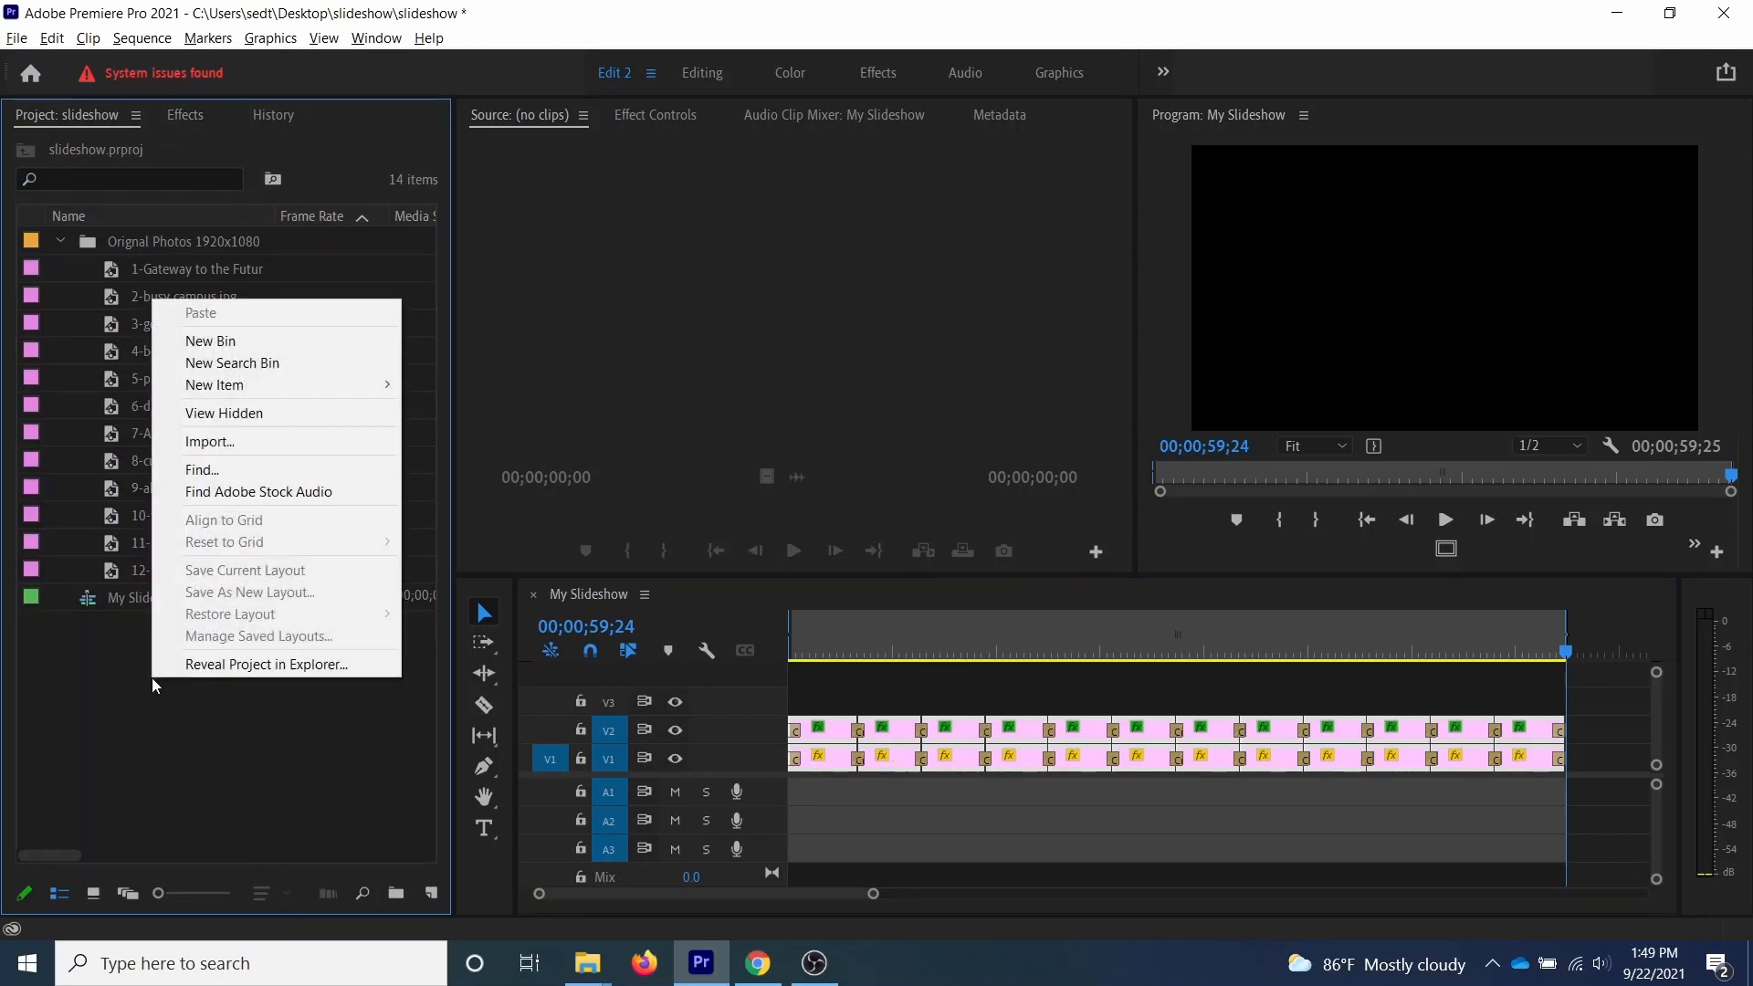
pyautogui.click(212, 441)
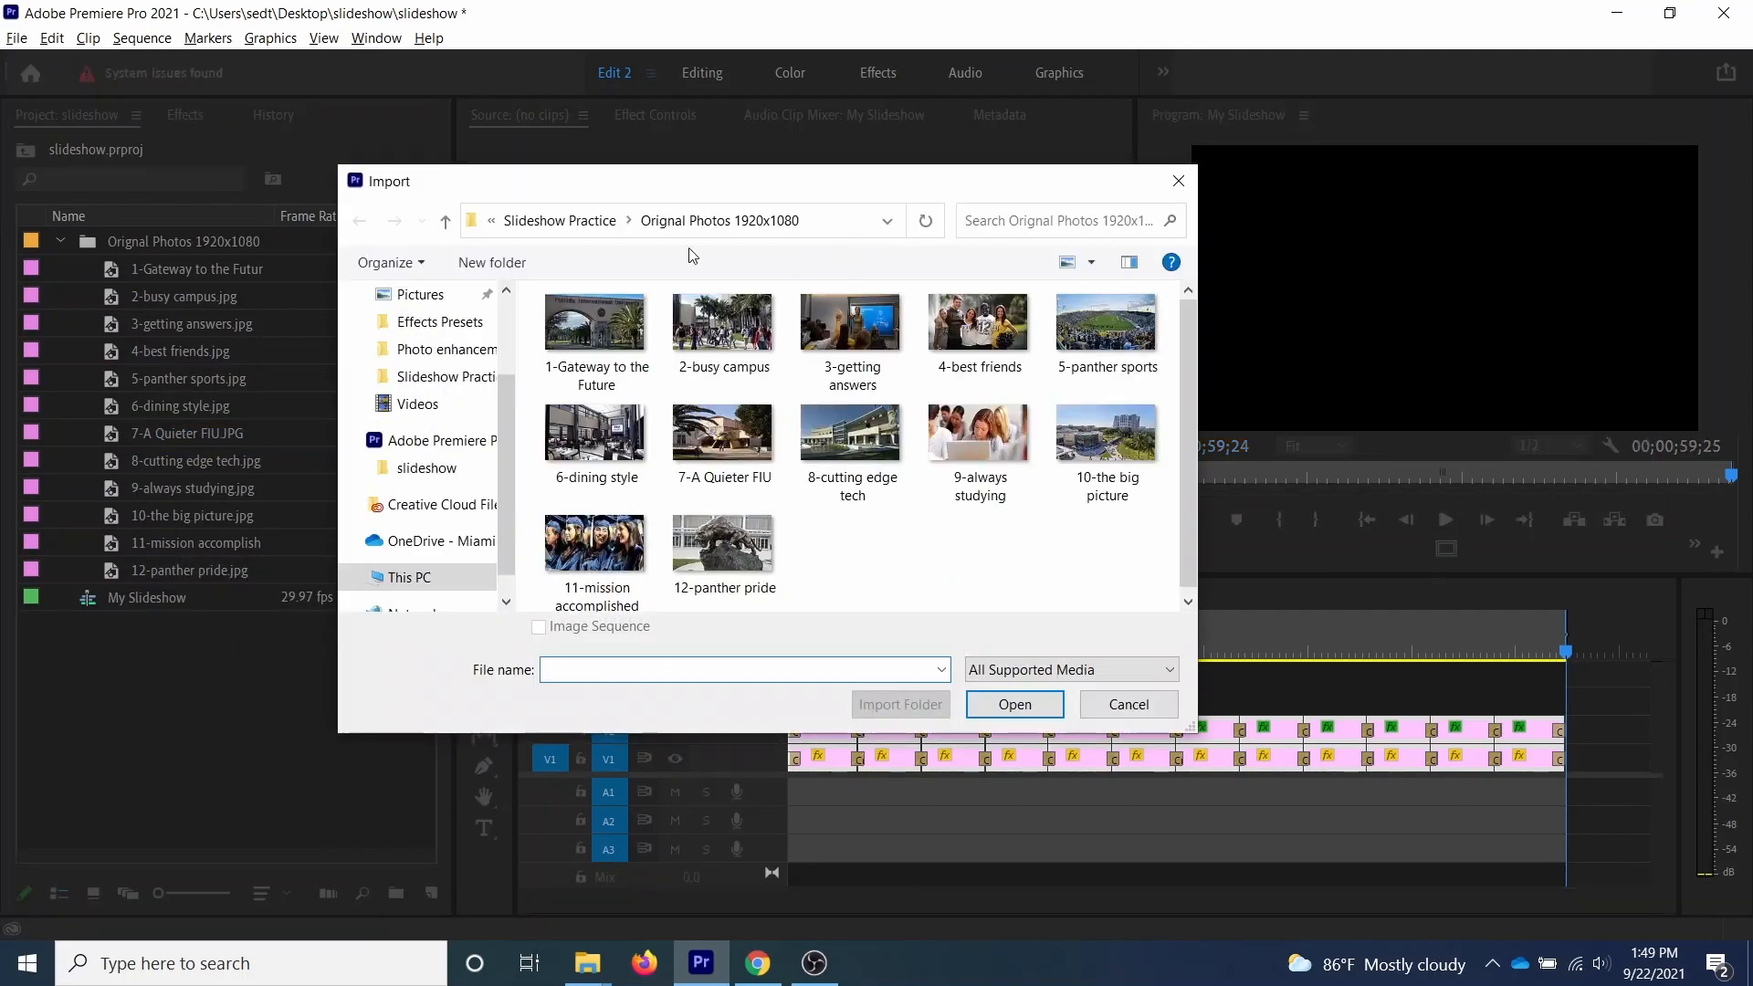
pyautogui.click(535, 228)
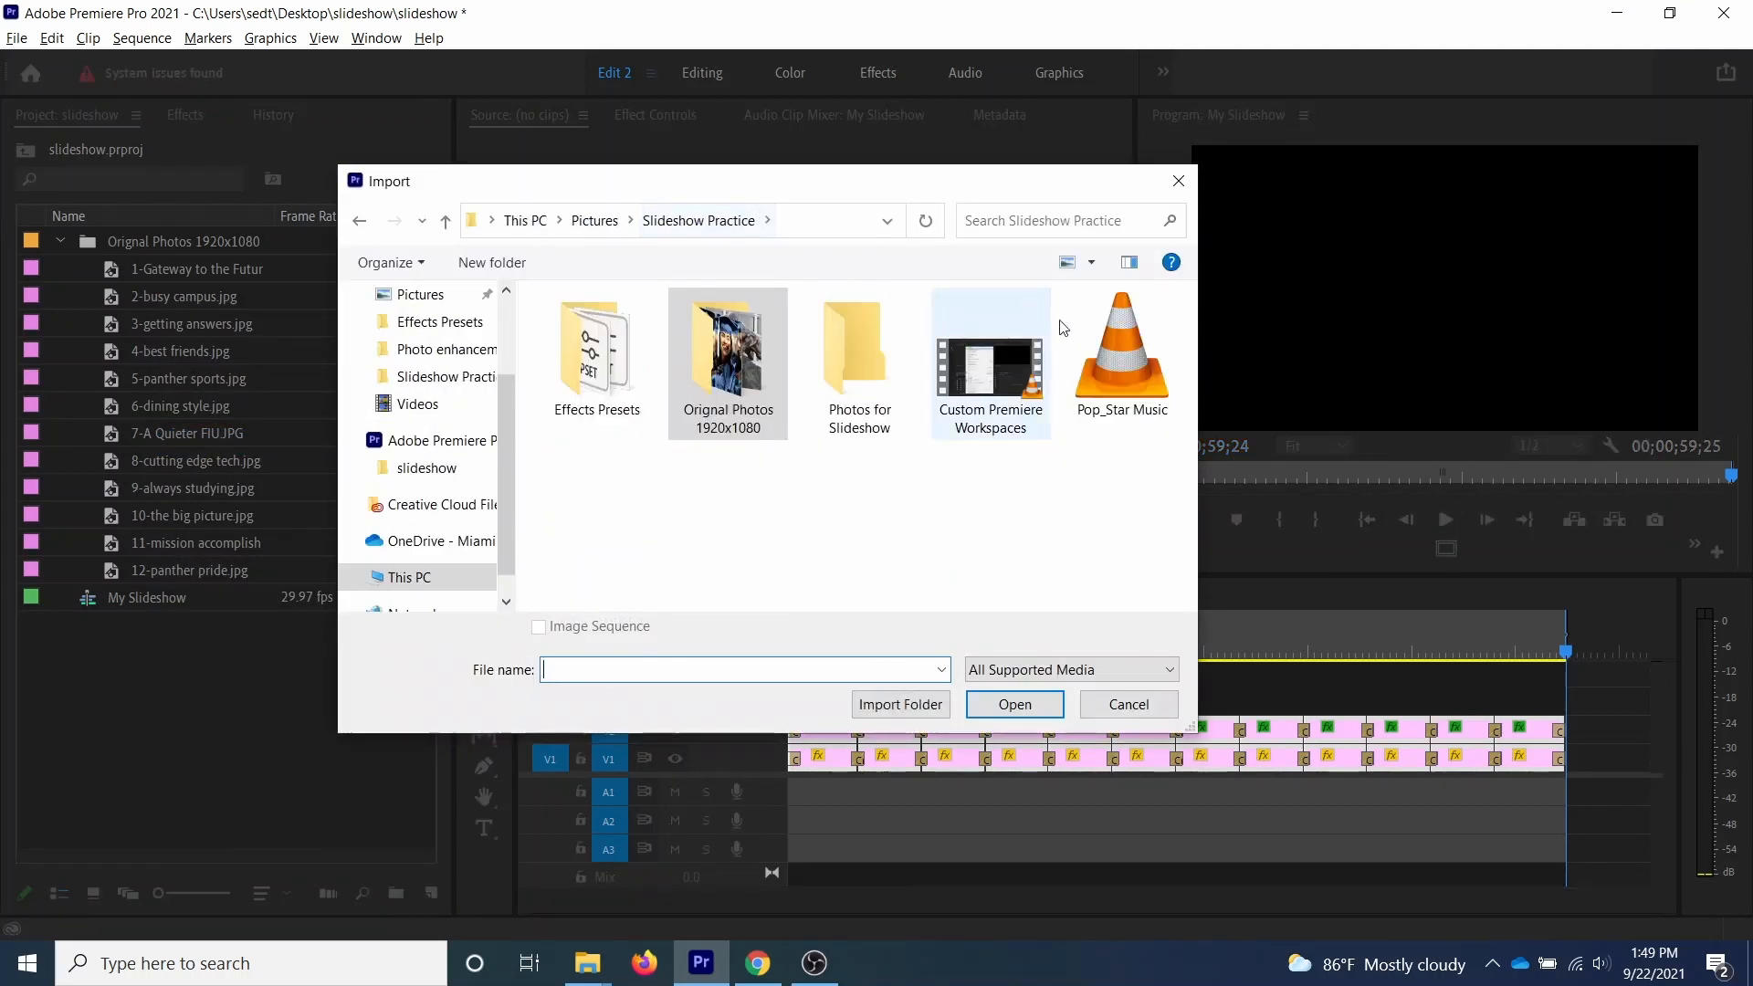
pyautogui.click(1130, 359)
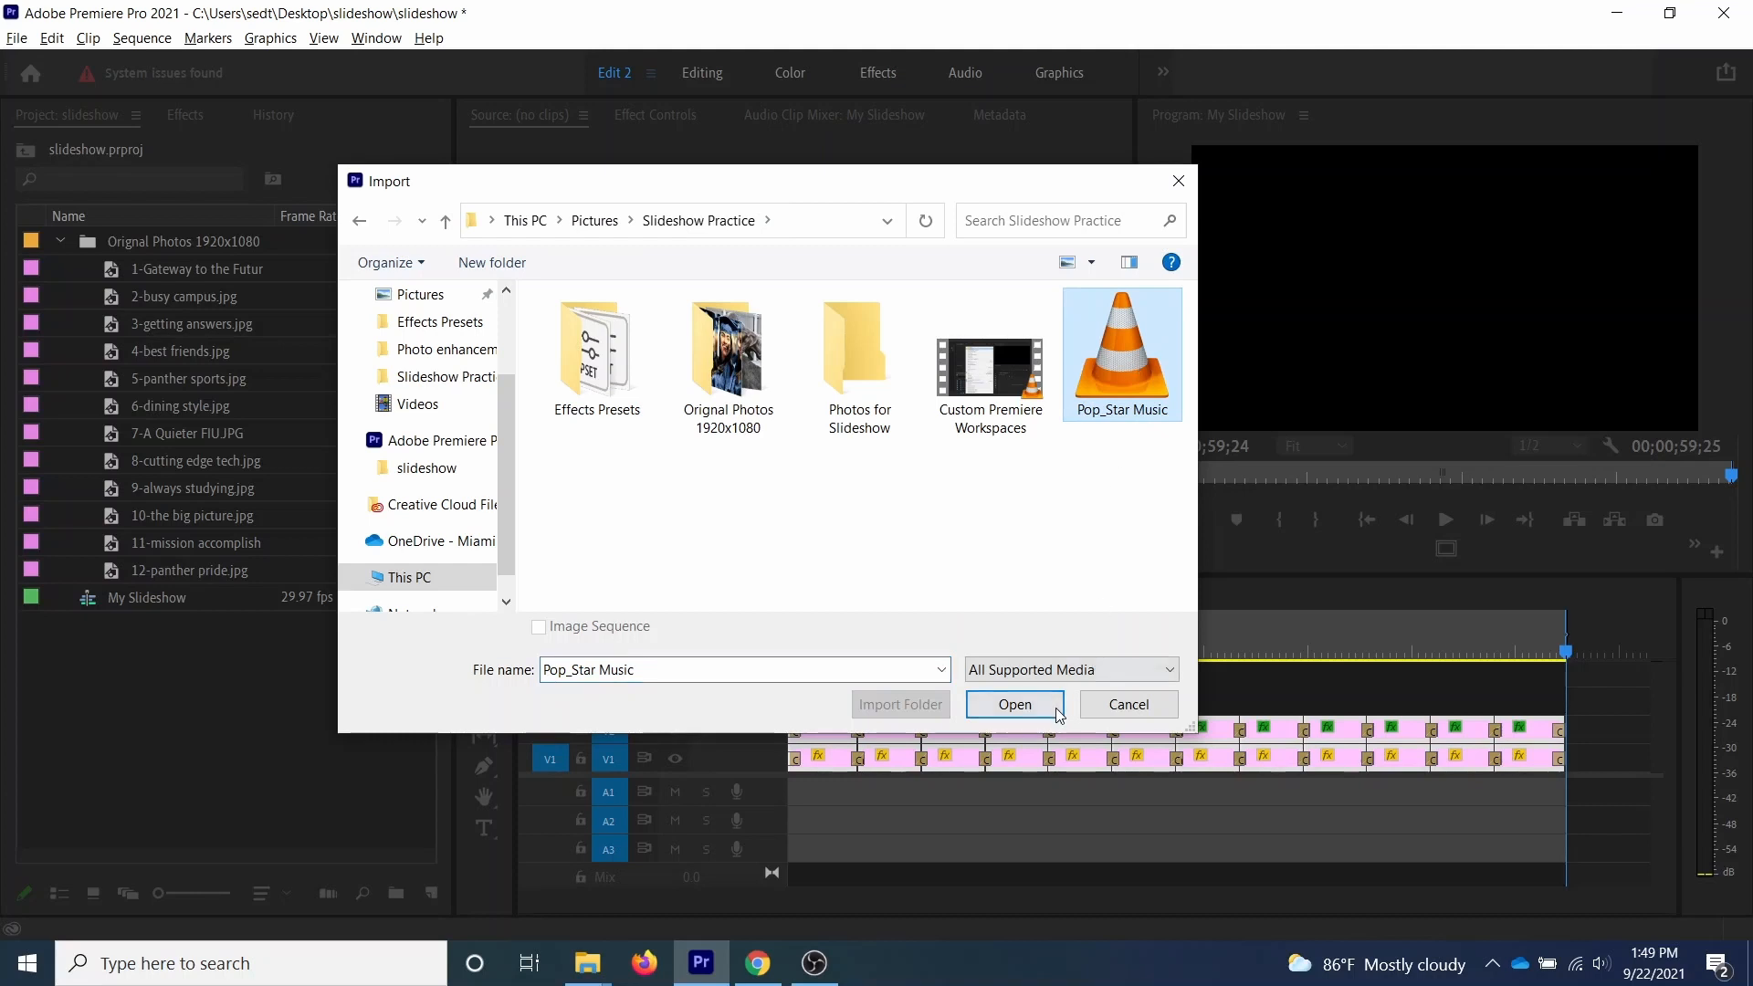
pyautogui.click(1020, 719)
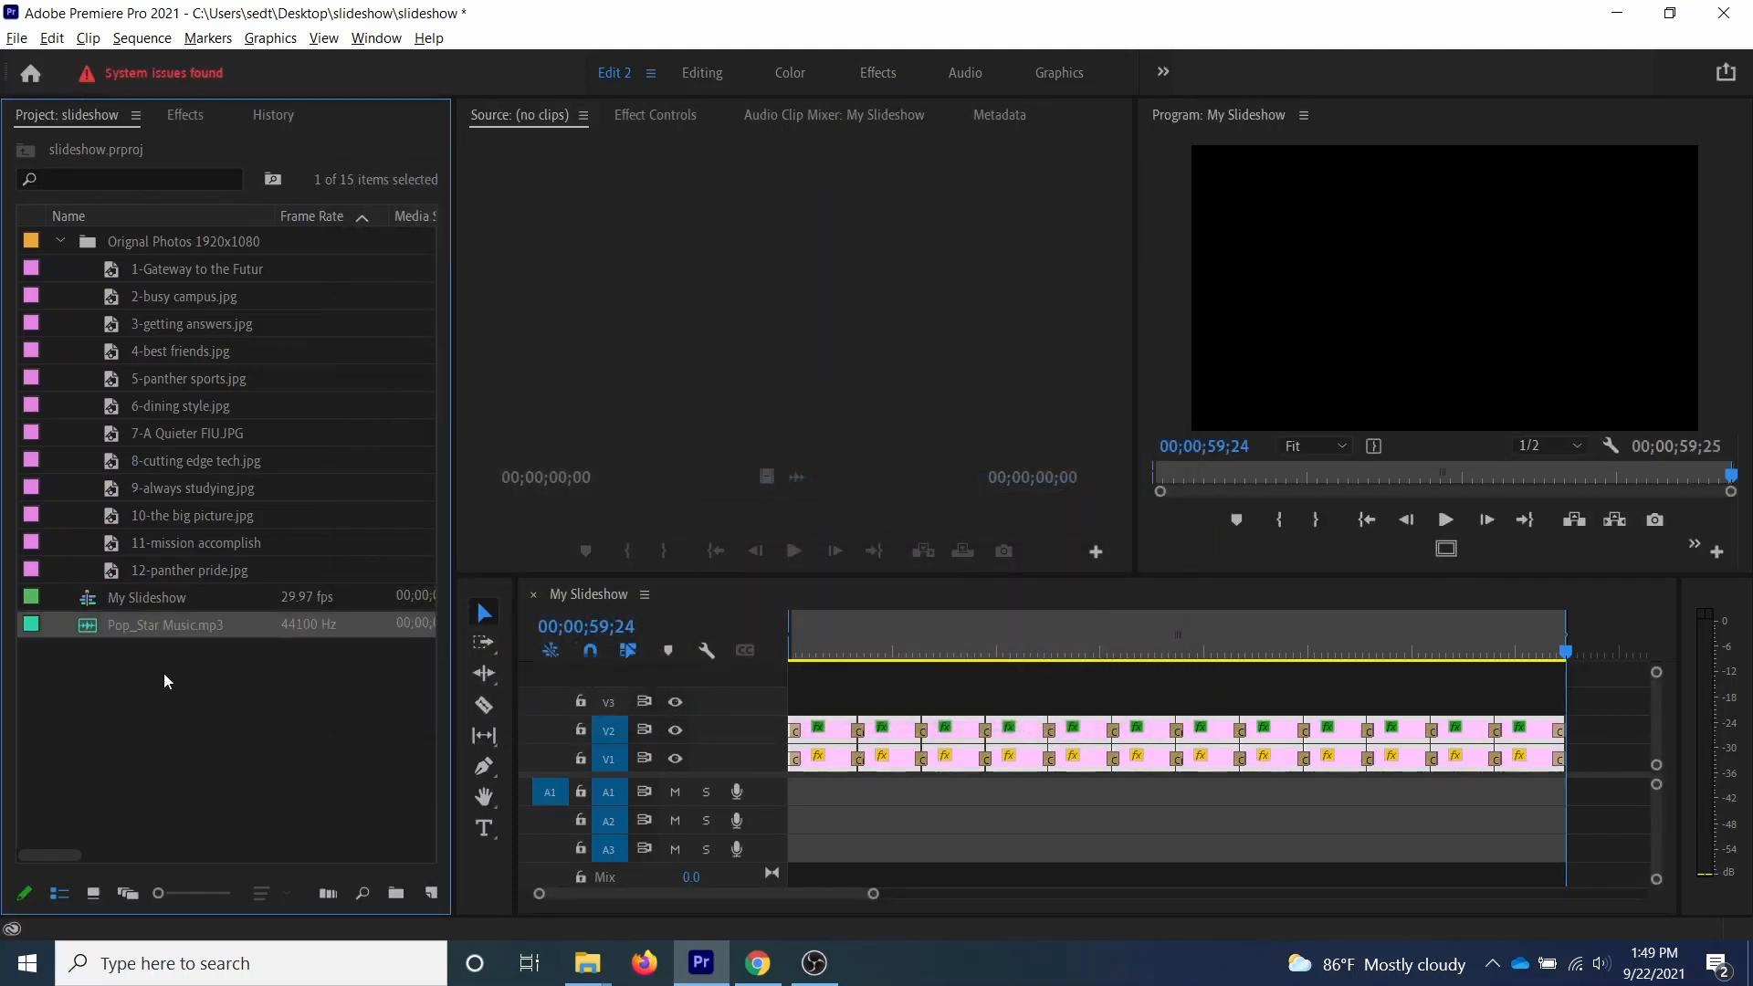
# Open Pop_Star Music.mp3 in the Source monitor and mark its In point at 00;00;00;20, just before the first sound.
pyautogui.doubleClick(90, 630)
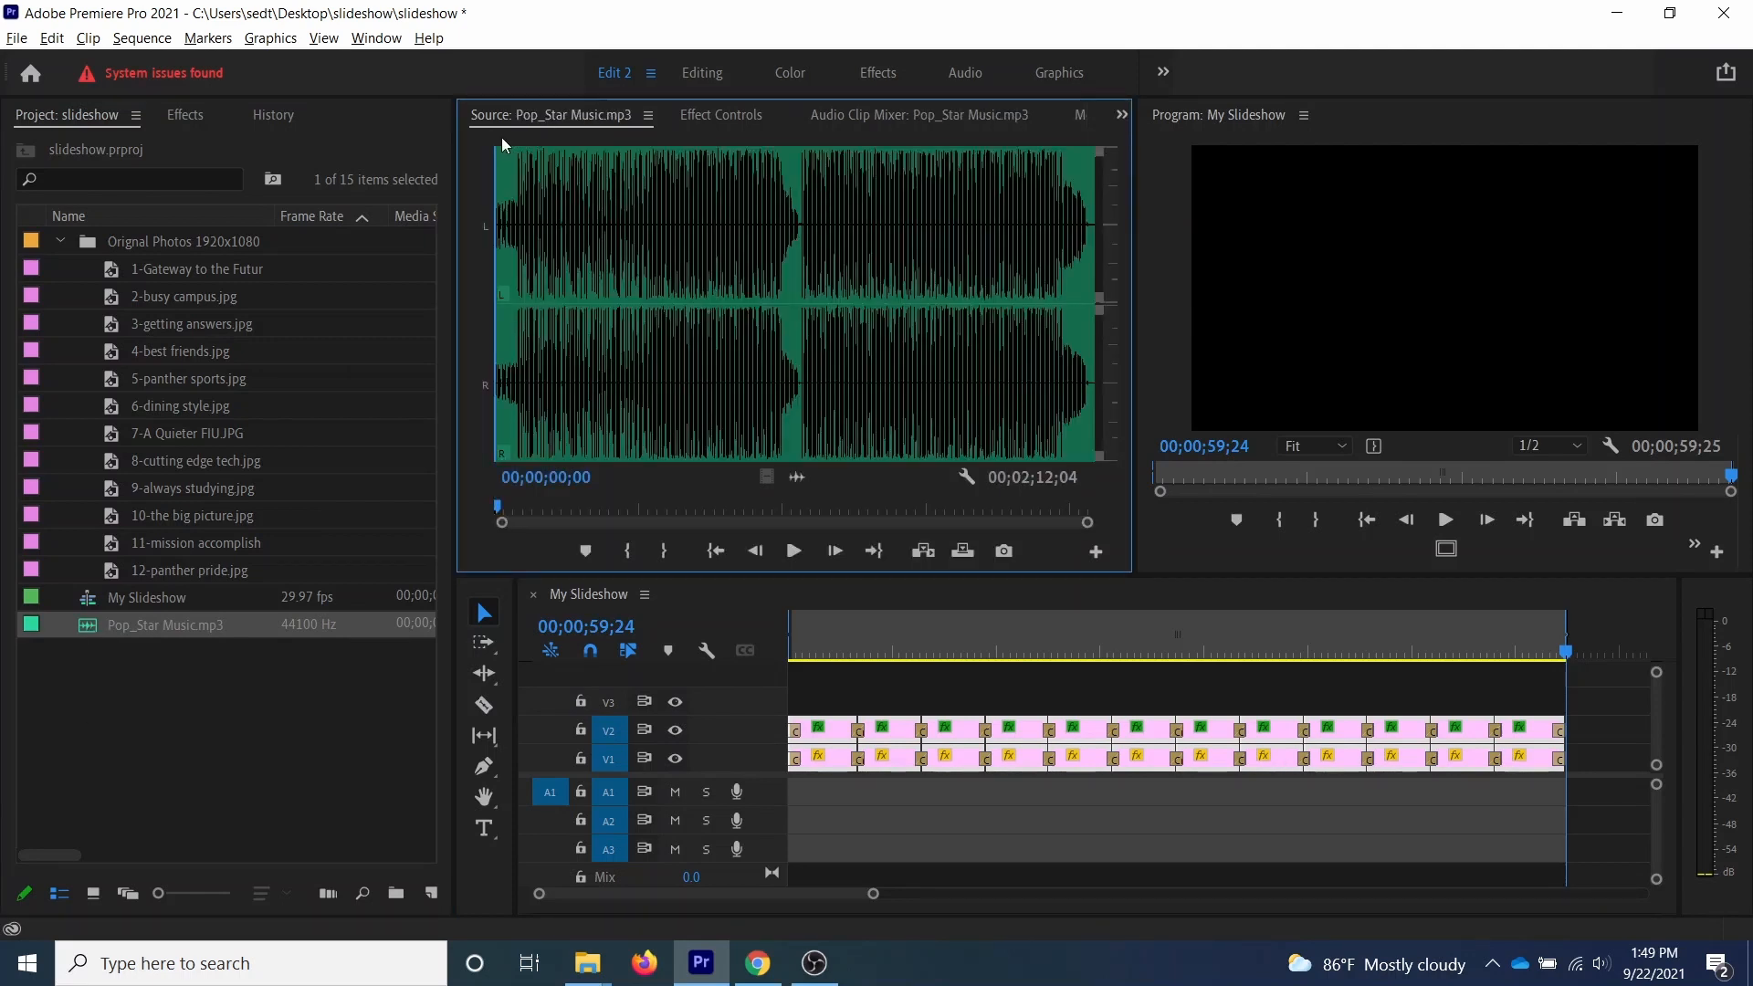
pyautogui.click(507, 511)
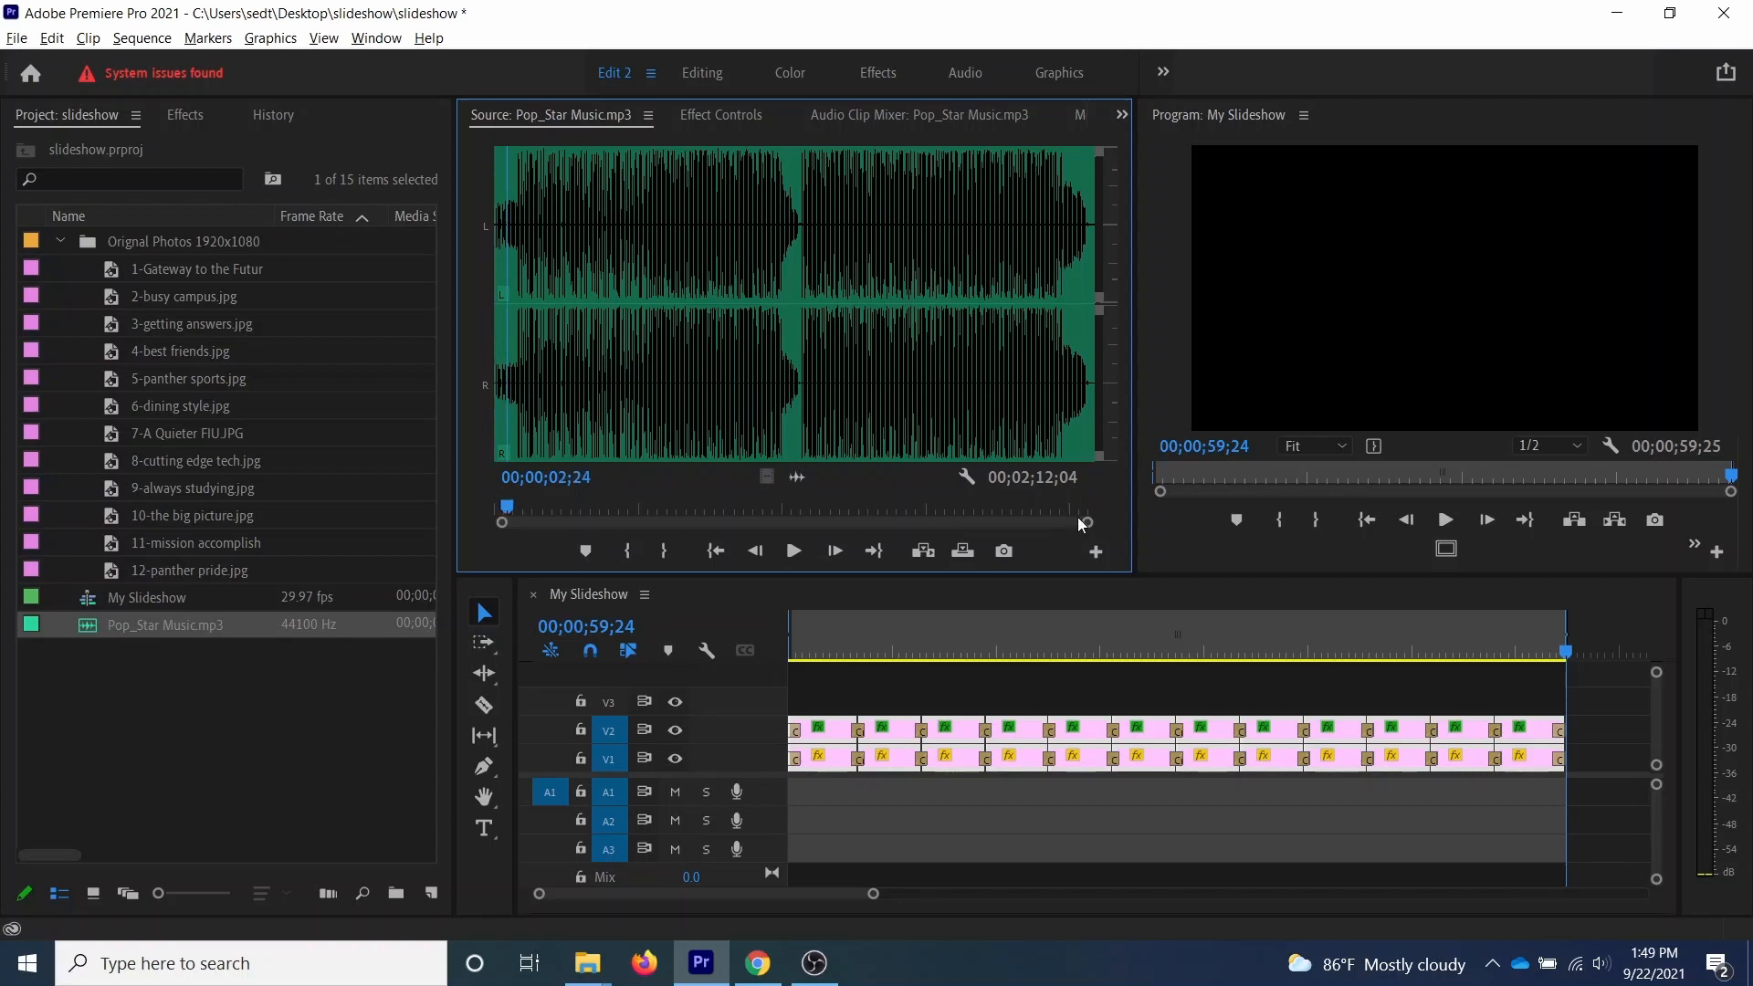
pyautogui.press('=')
pyautogui.press('=')
pyautogui.press('=')
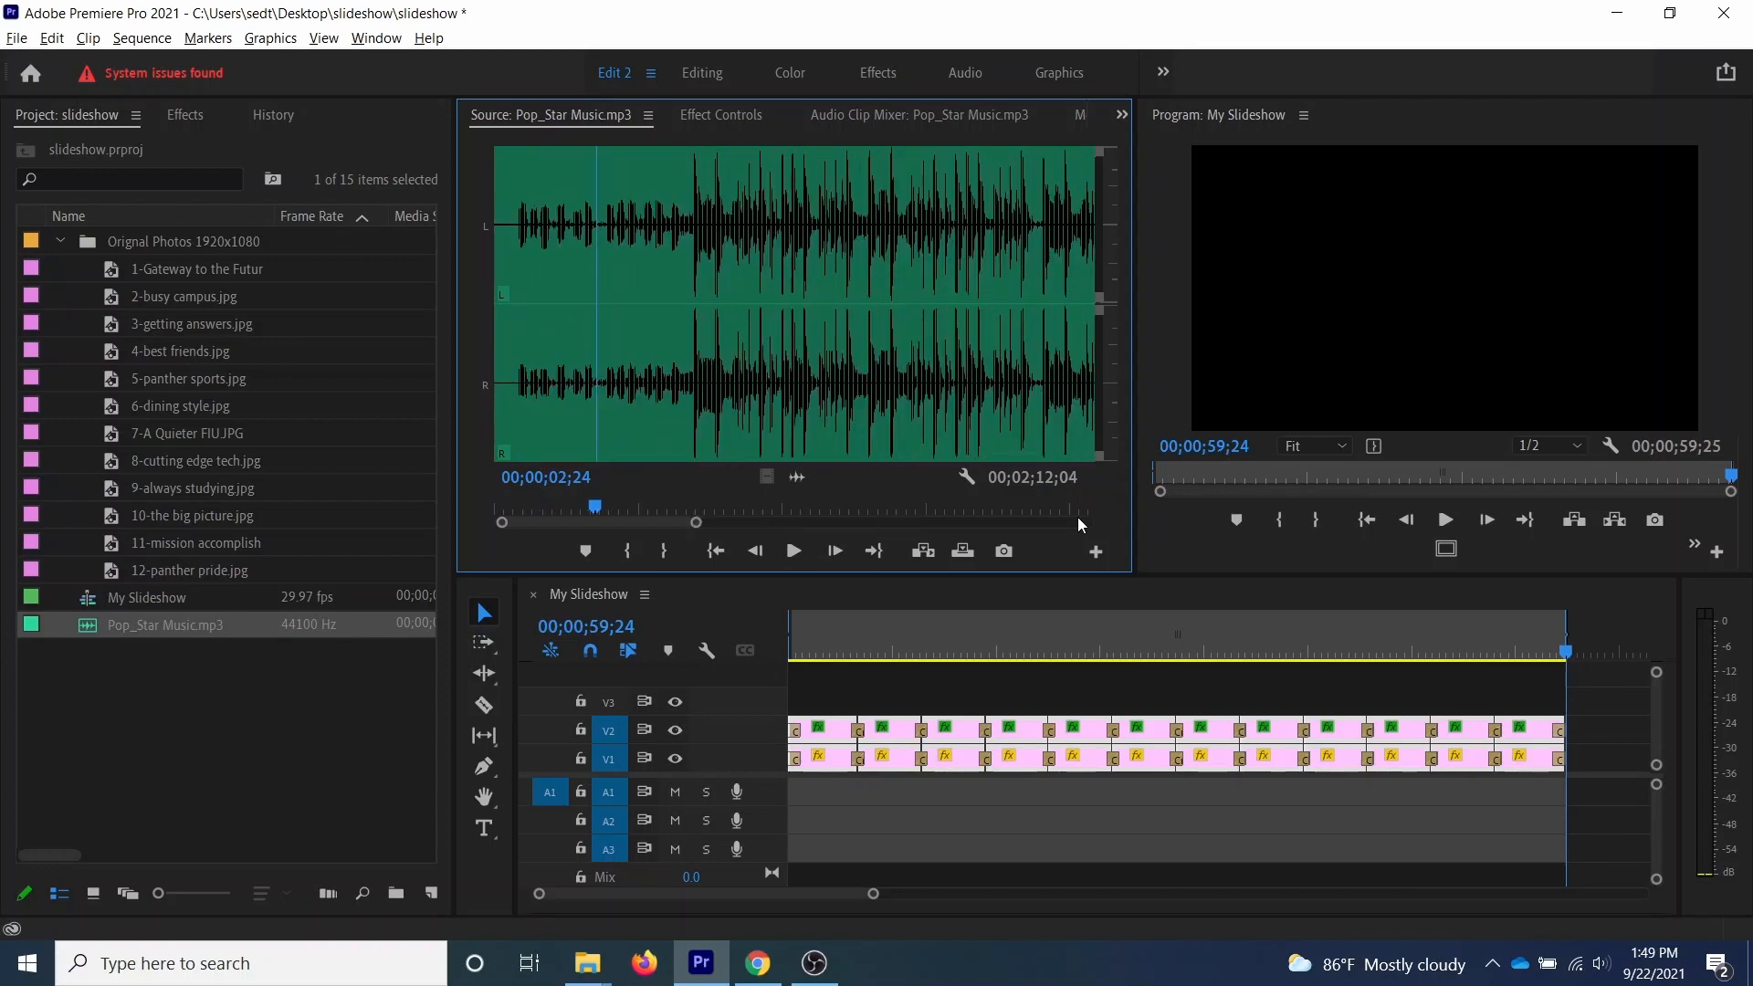
pyautogui.press('=')
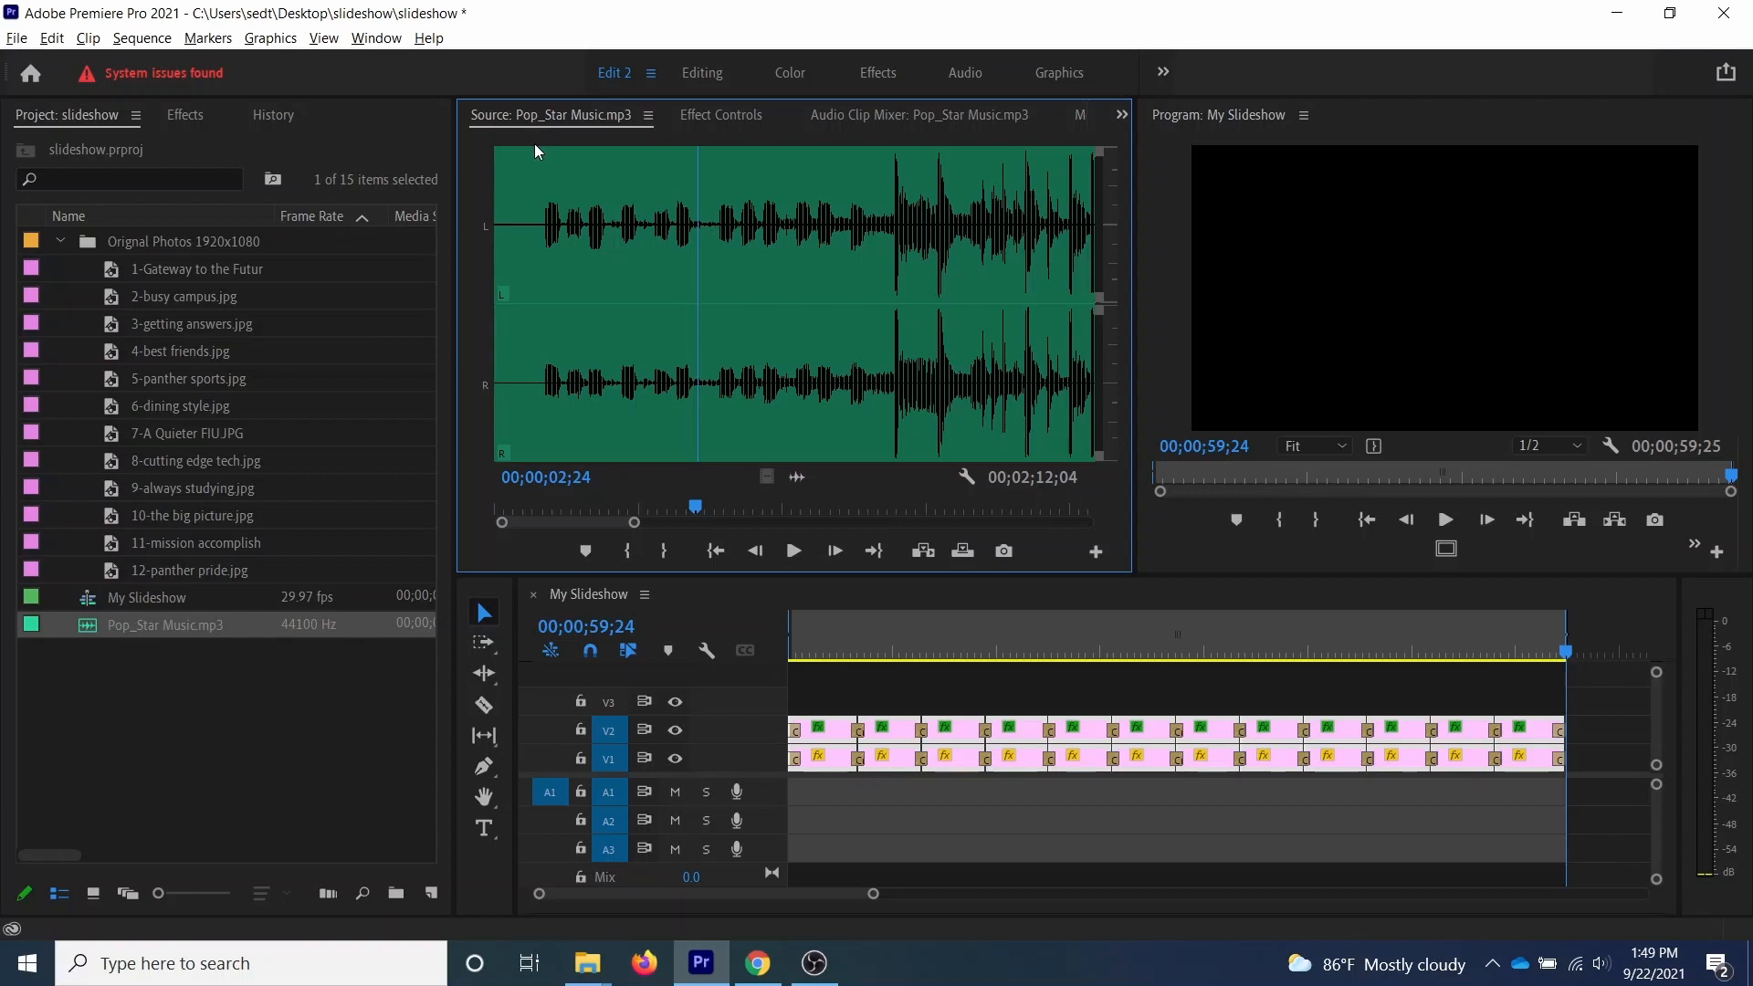
pyautogui.press('=')
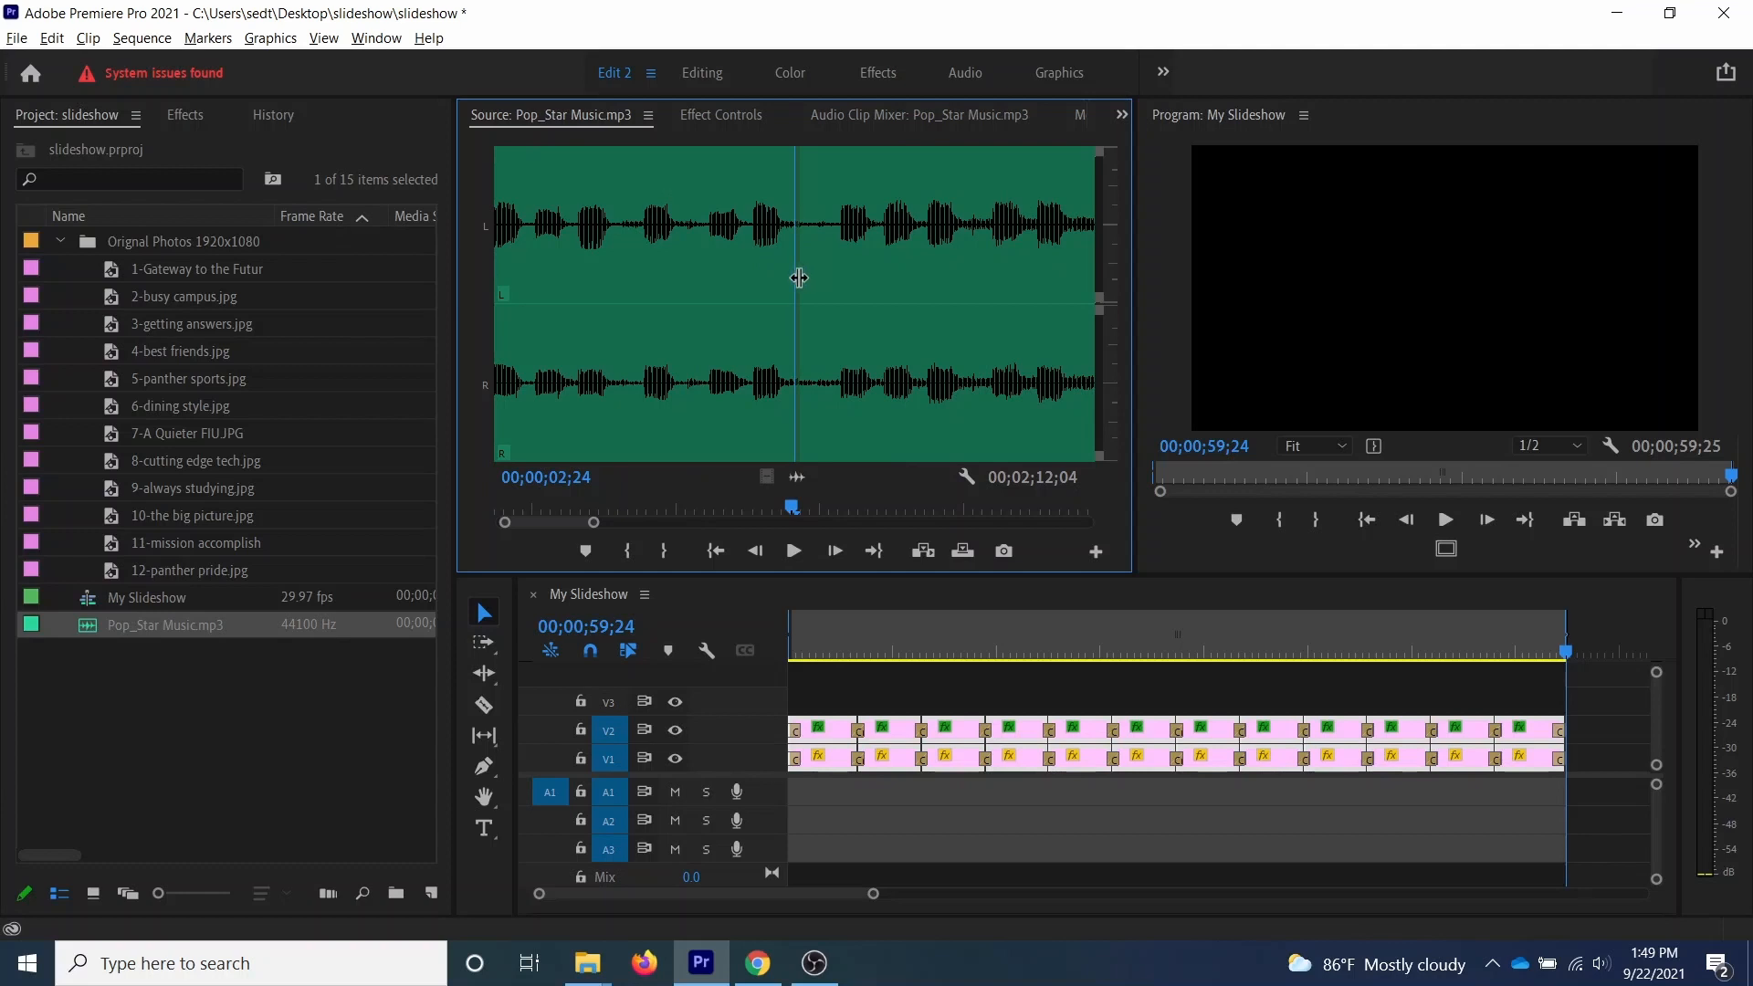
pyautogui.moveTo(798, 278); pyautogui.dragTo(396, 321)
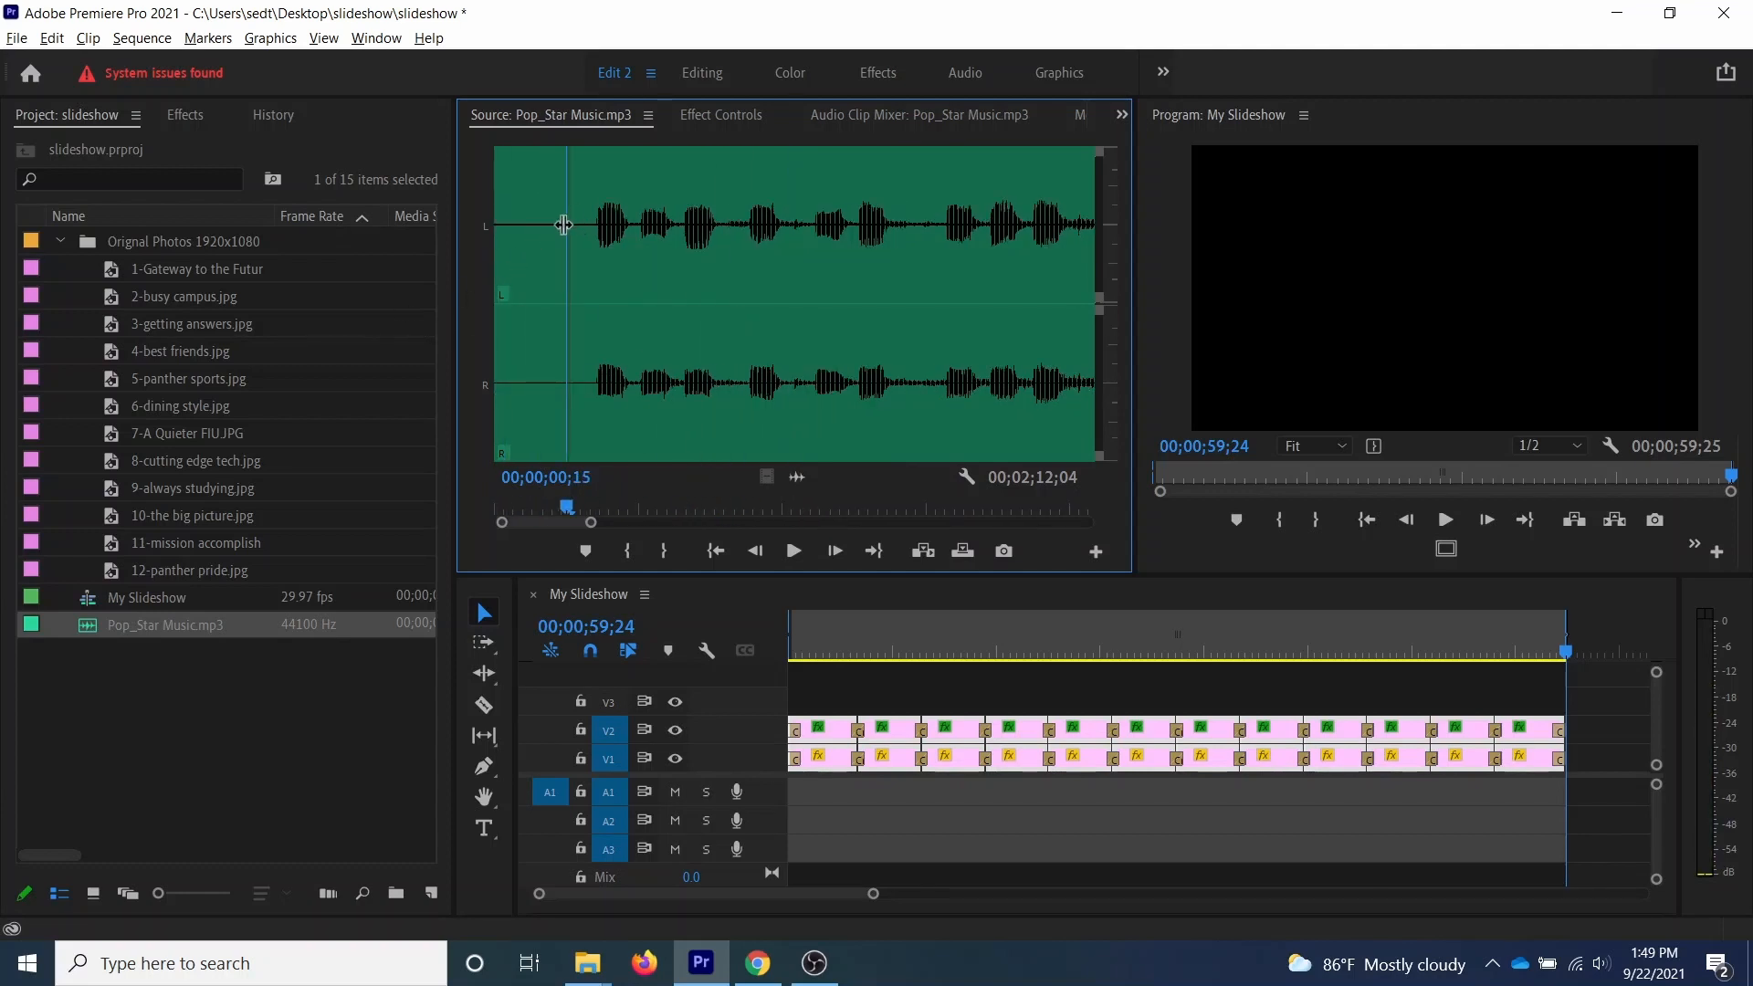
pyautogui.moveTo(566, 223); pyautogui.dragTo(591, 219)
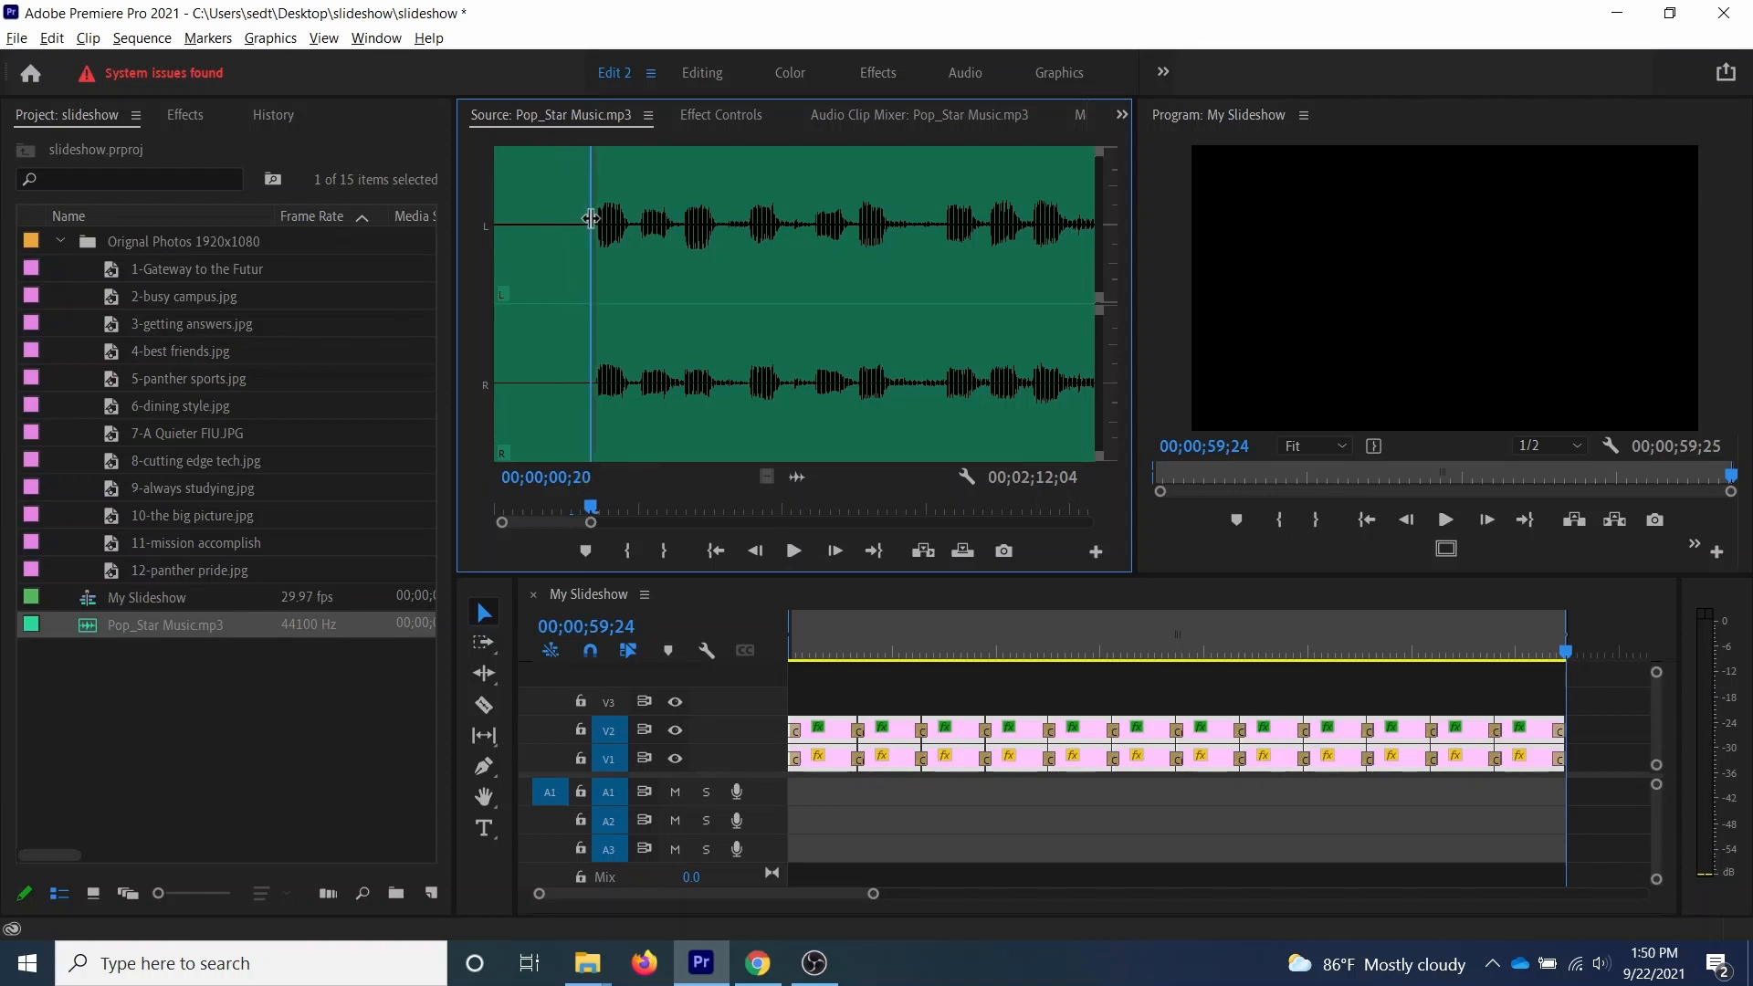
pyautogui.press('i')
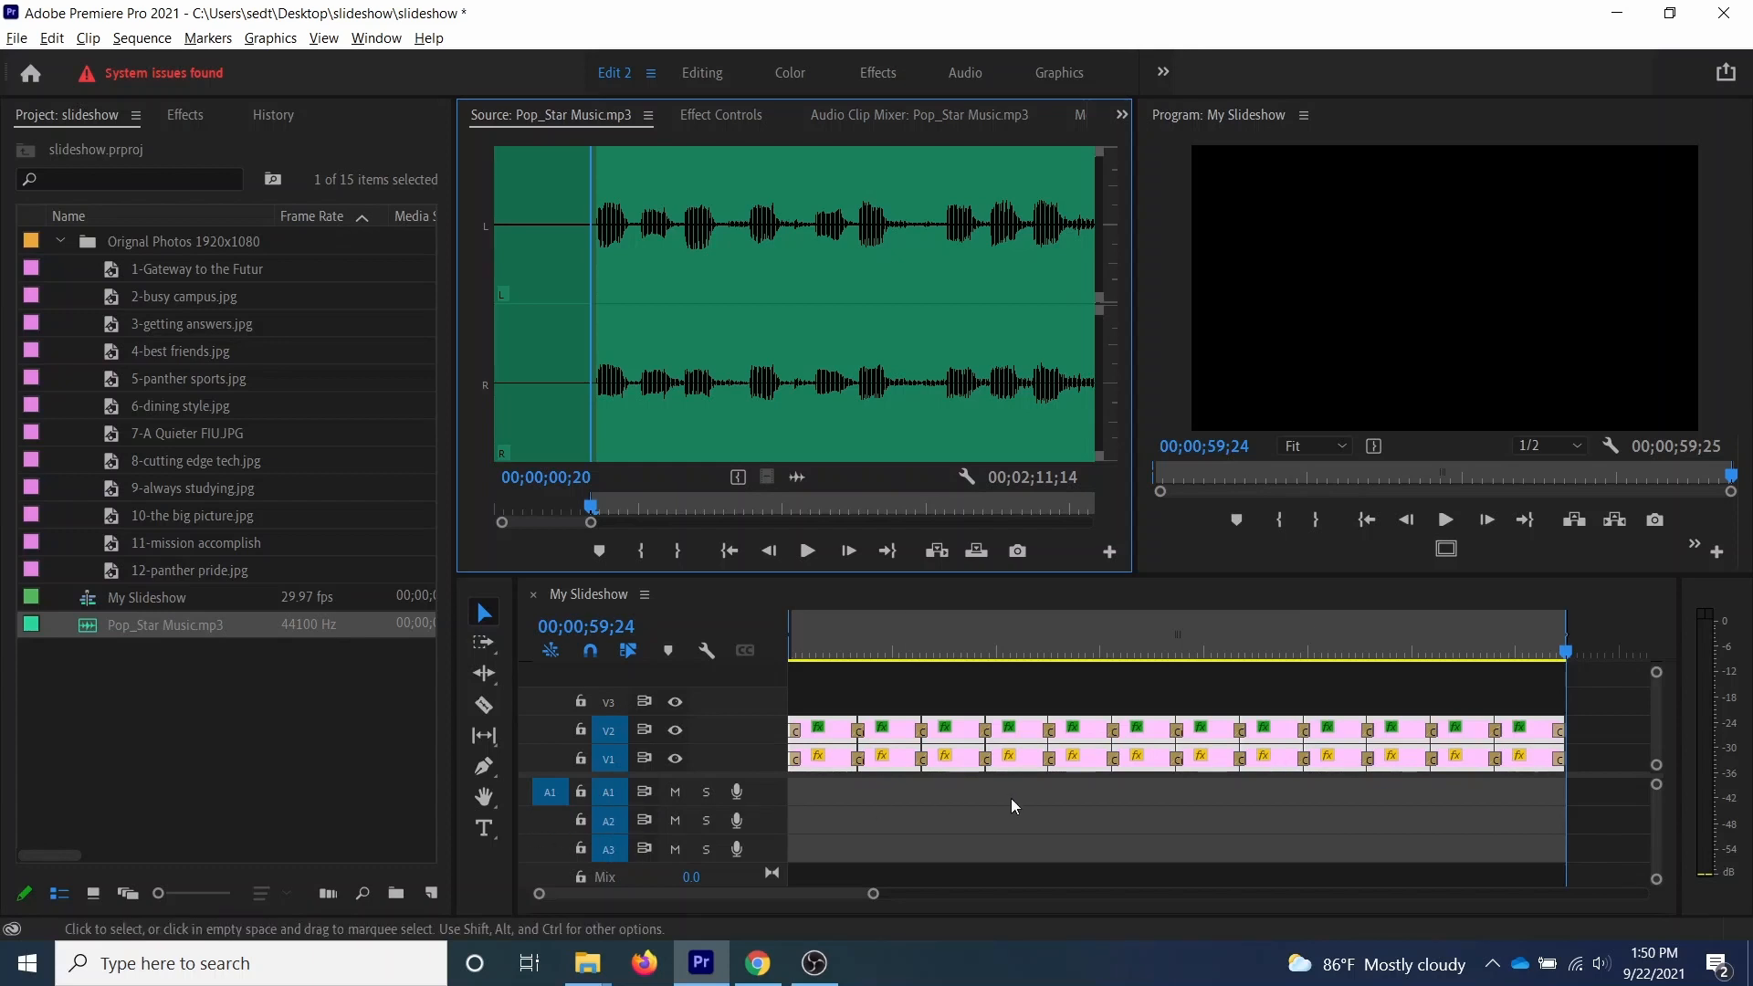
# Overwrite the music onto A1 across the marked sequence range and briefly play the slideshow's middle to check its level.
pyautogui.click(988, 557)
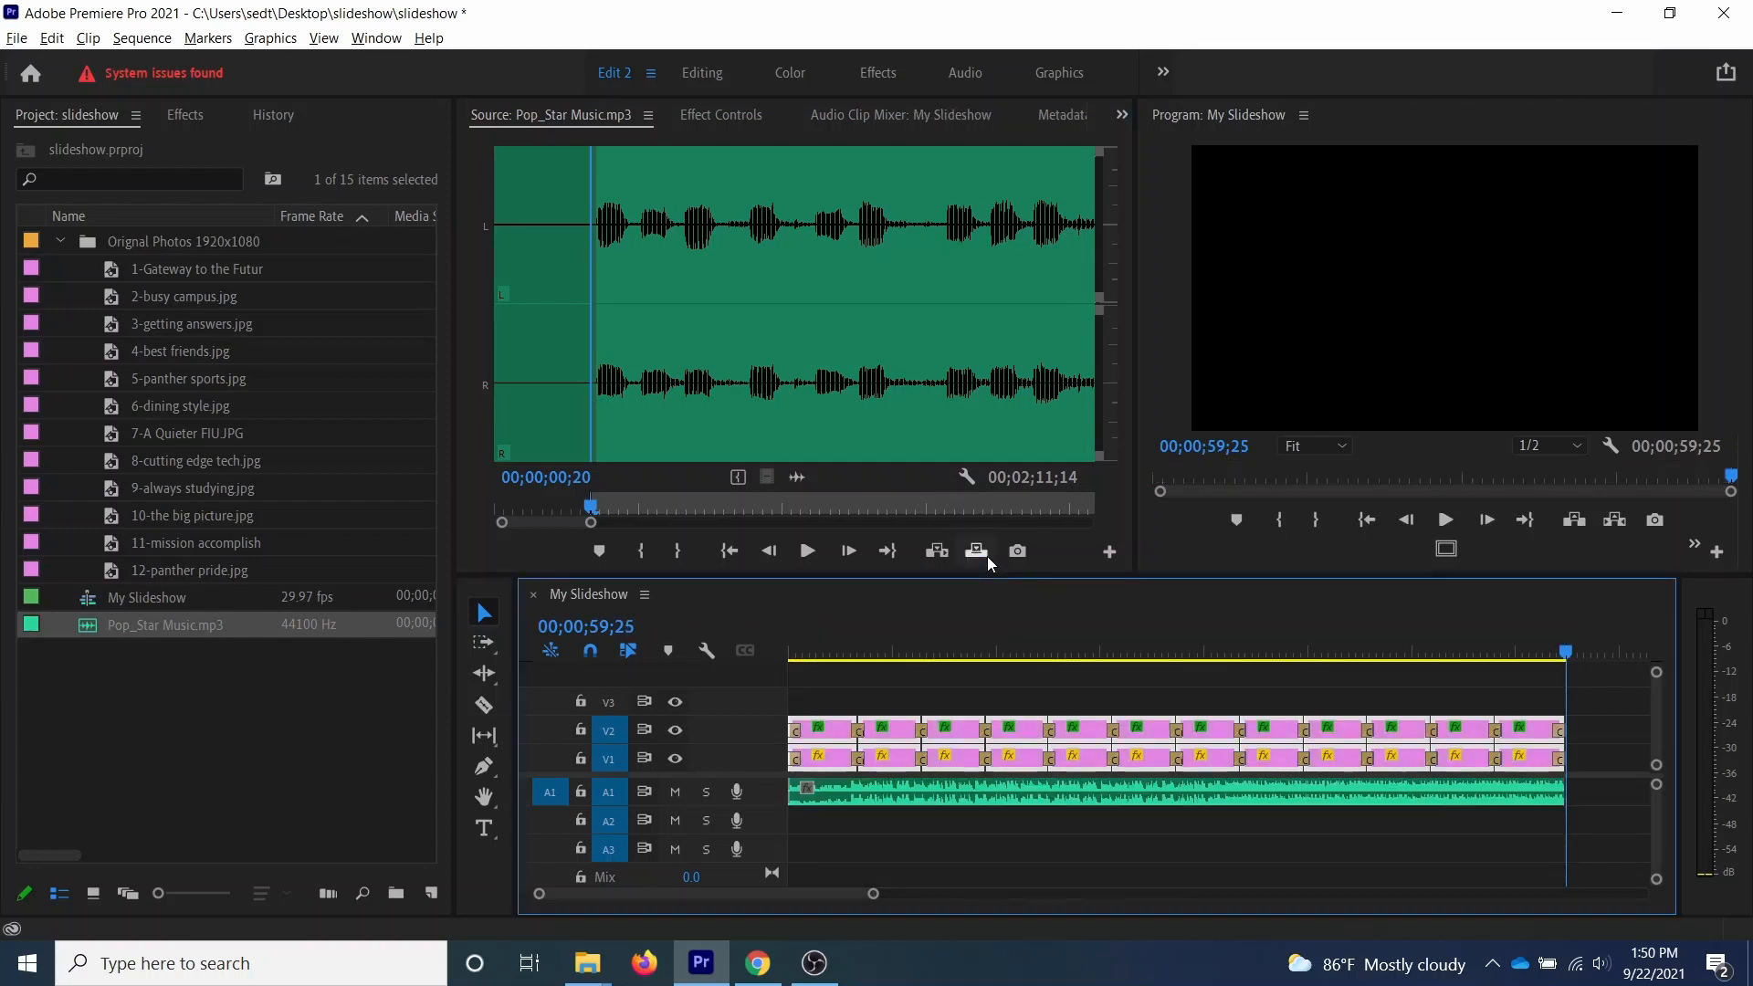
pyautogui.click(1197, 632)
pyautogui.press('space')
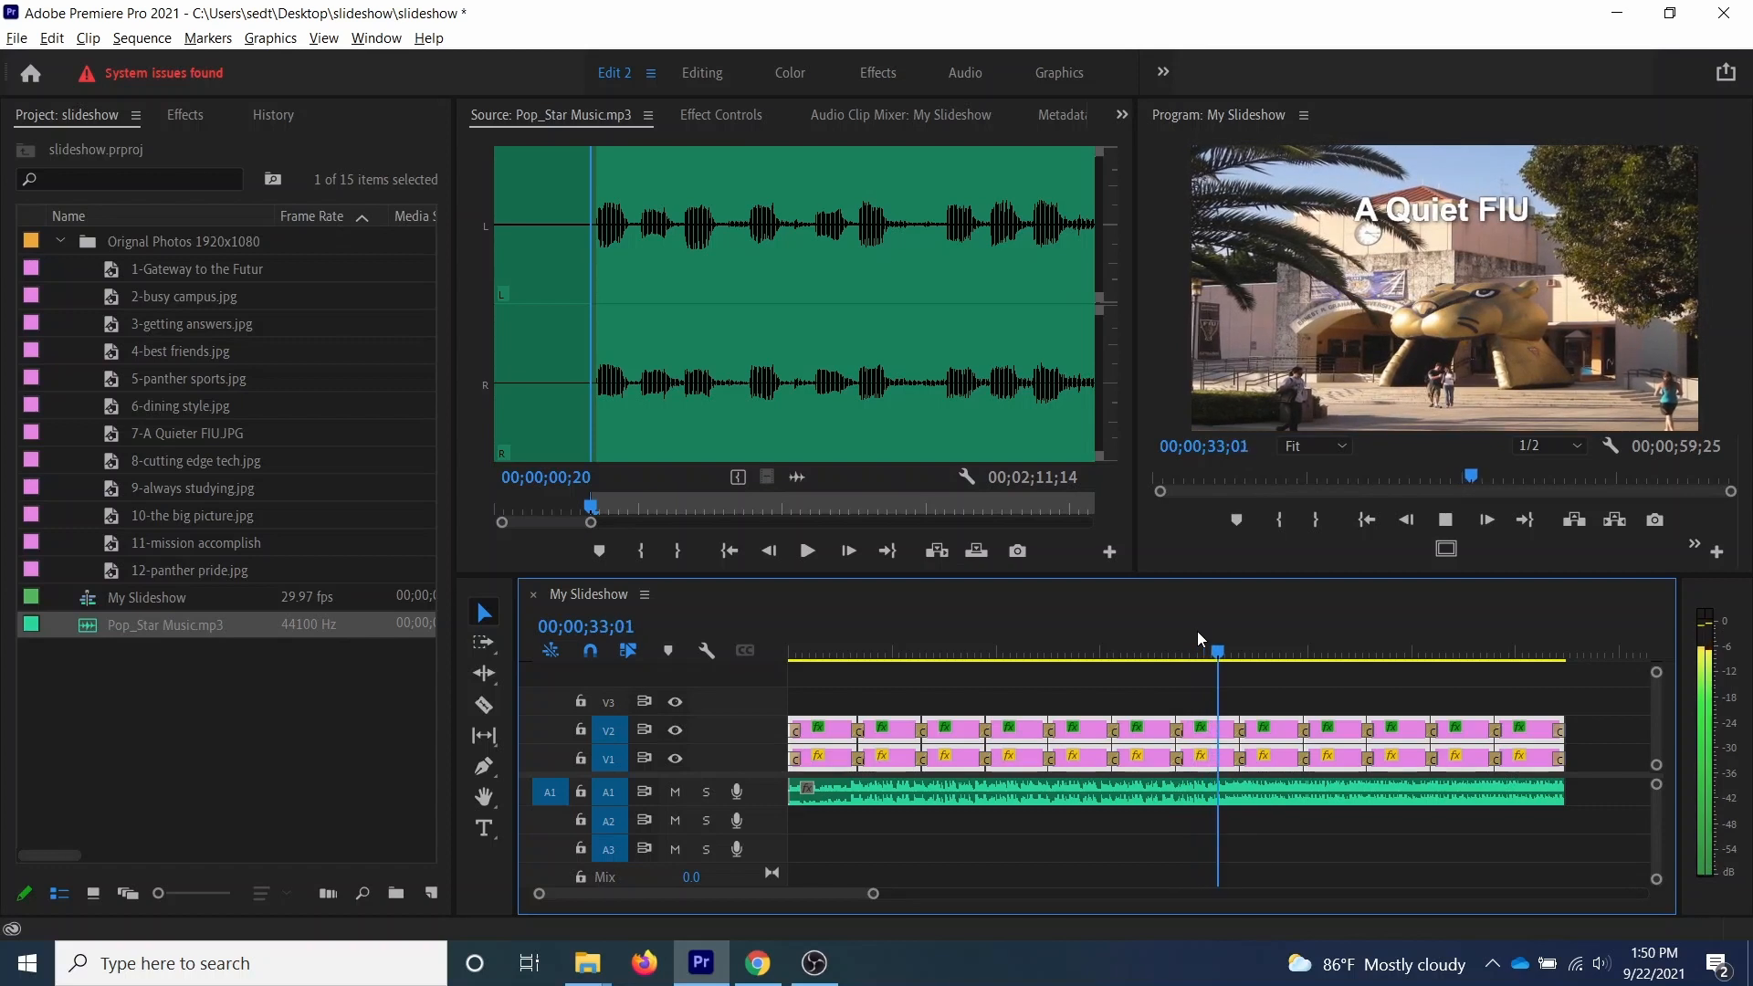
pyautogui.press('space')
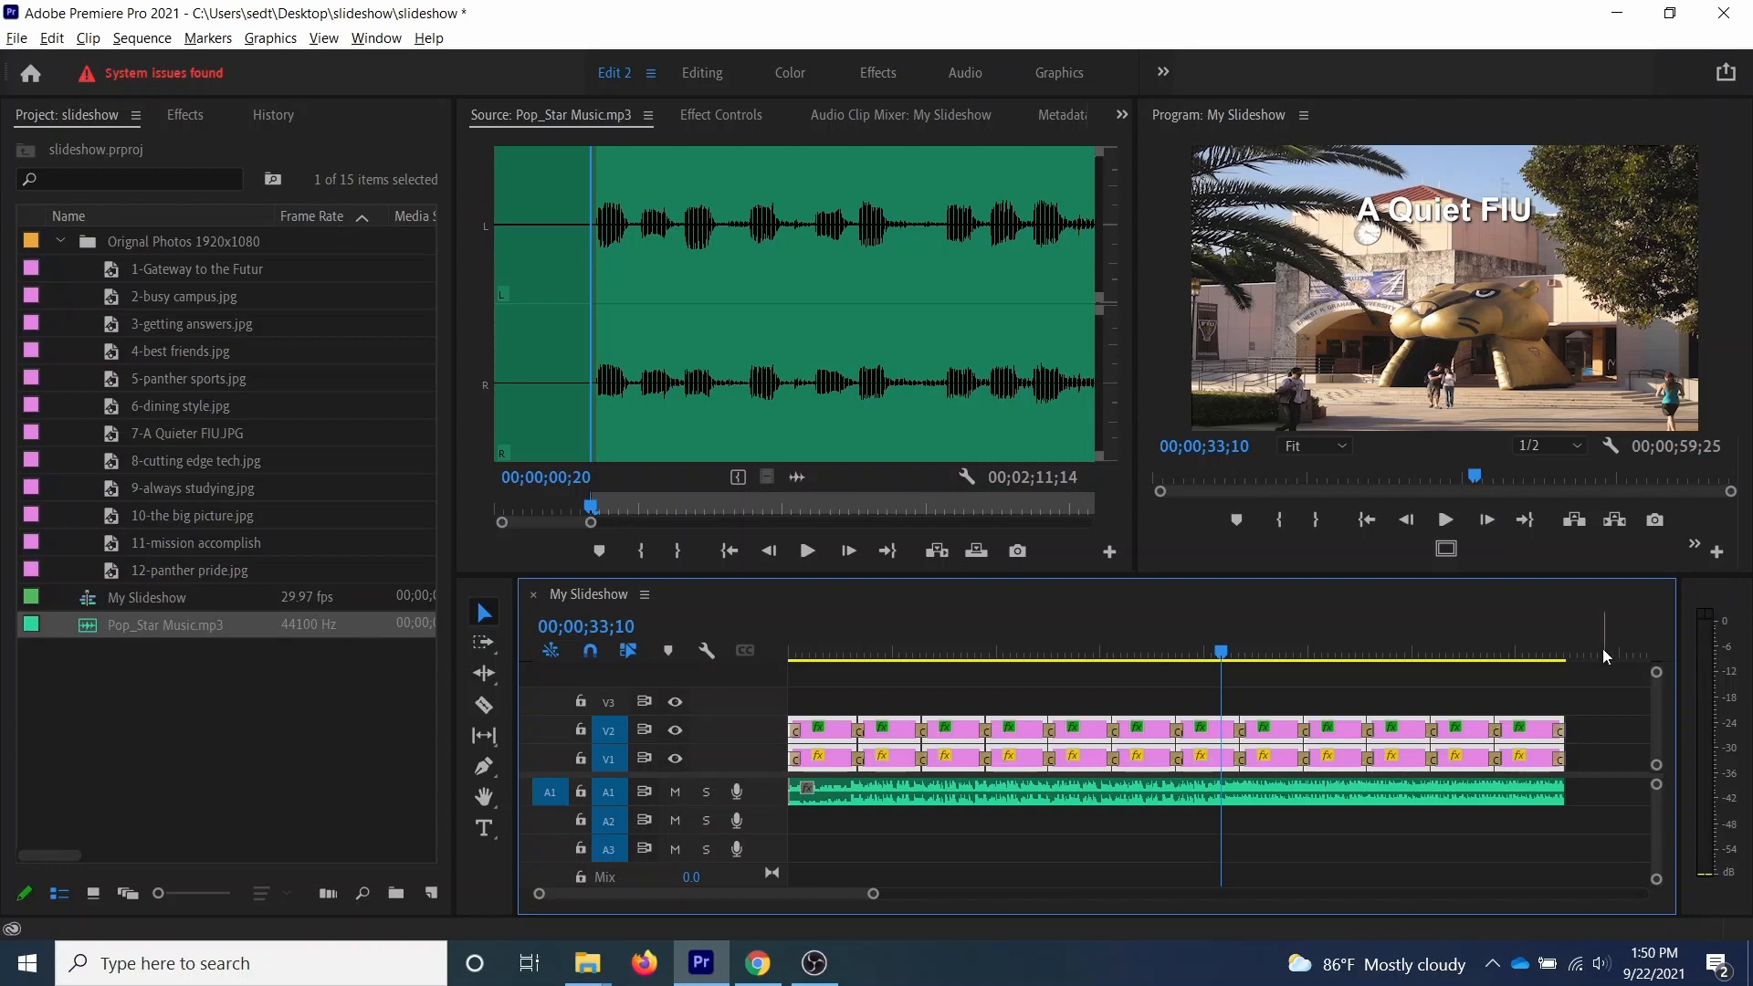
# Adjust the gain of the music clip on A1 by -2 dB.
pyautogui.rightClick(1182, 791)
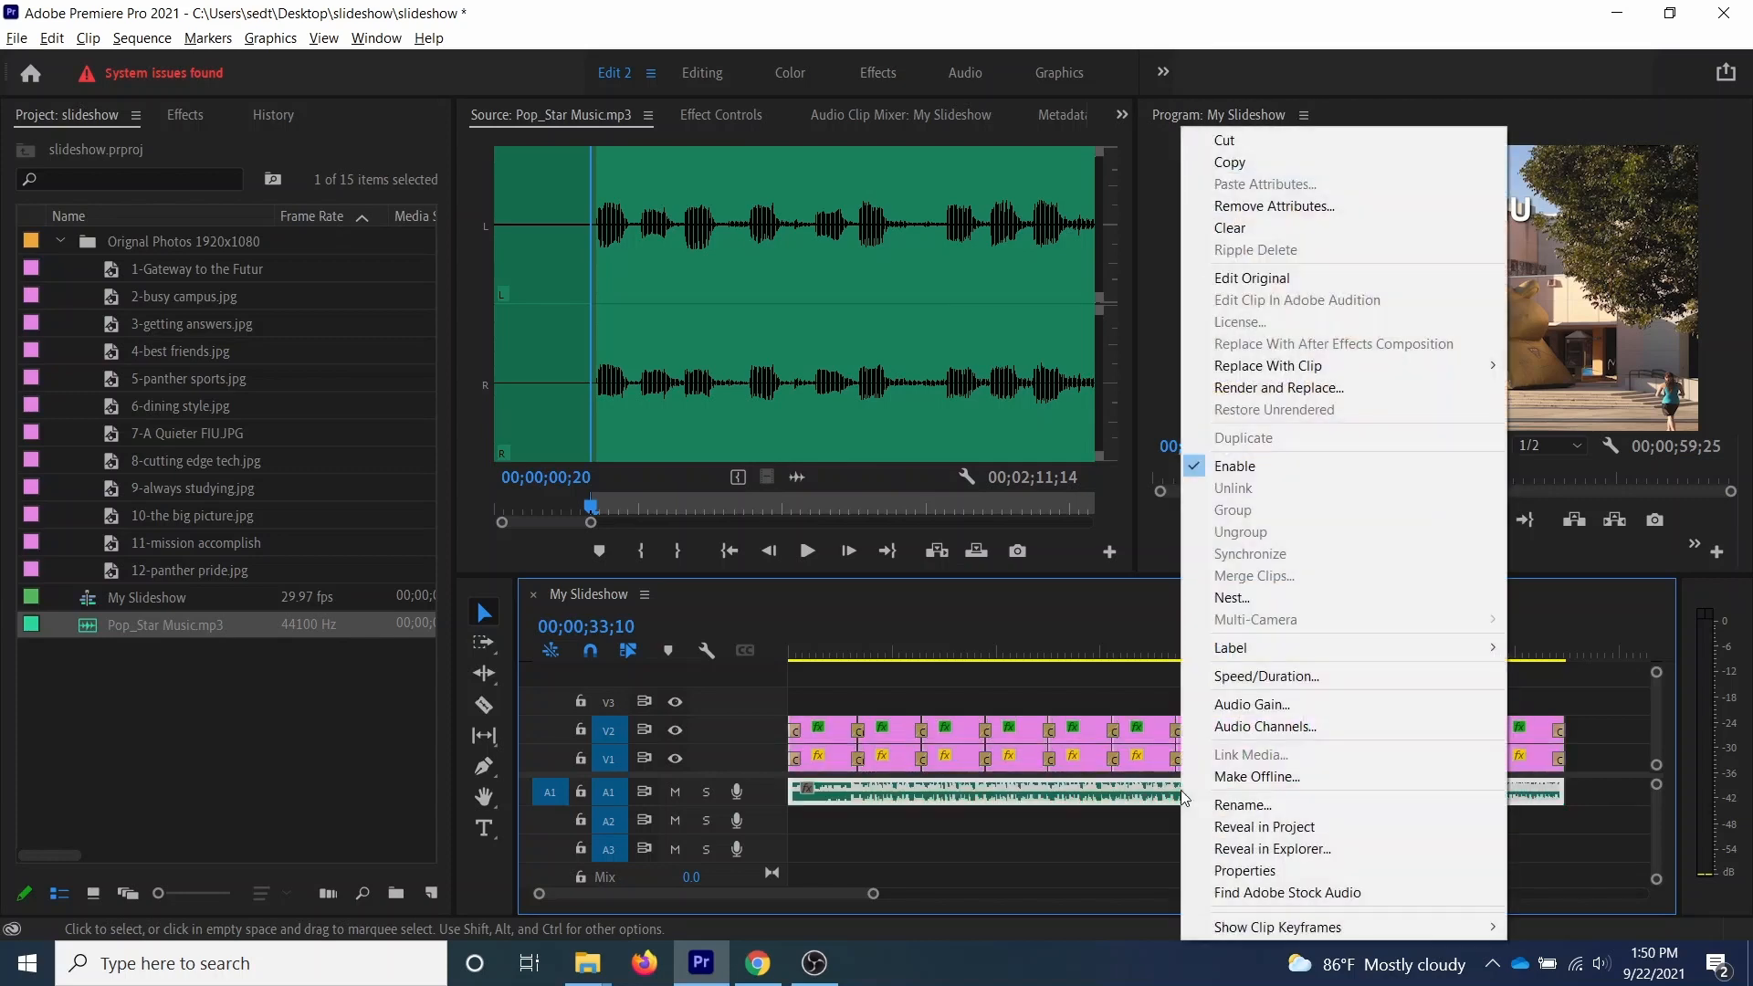
pyautogui.click(1226, 713)
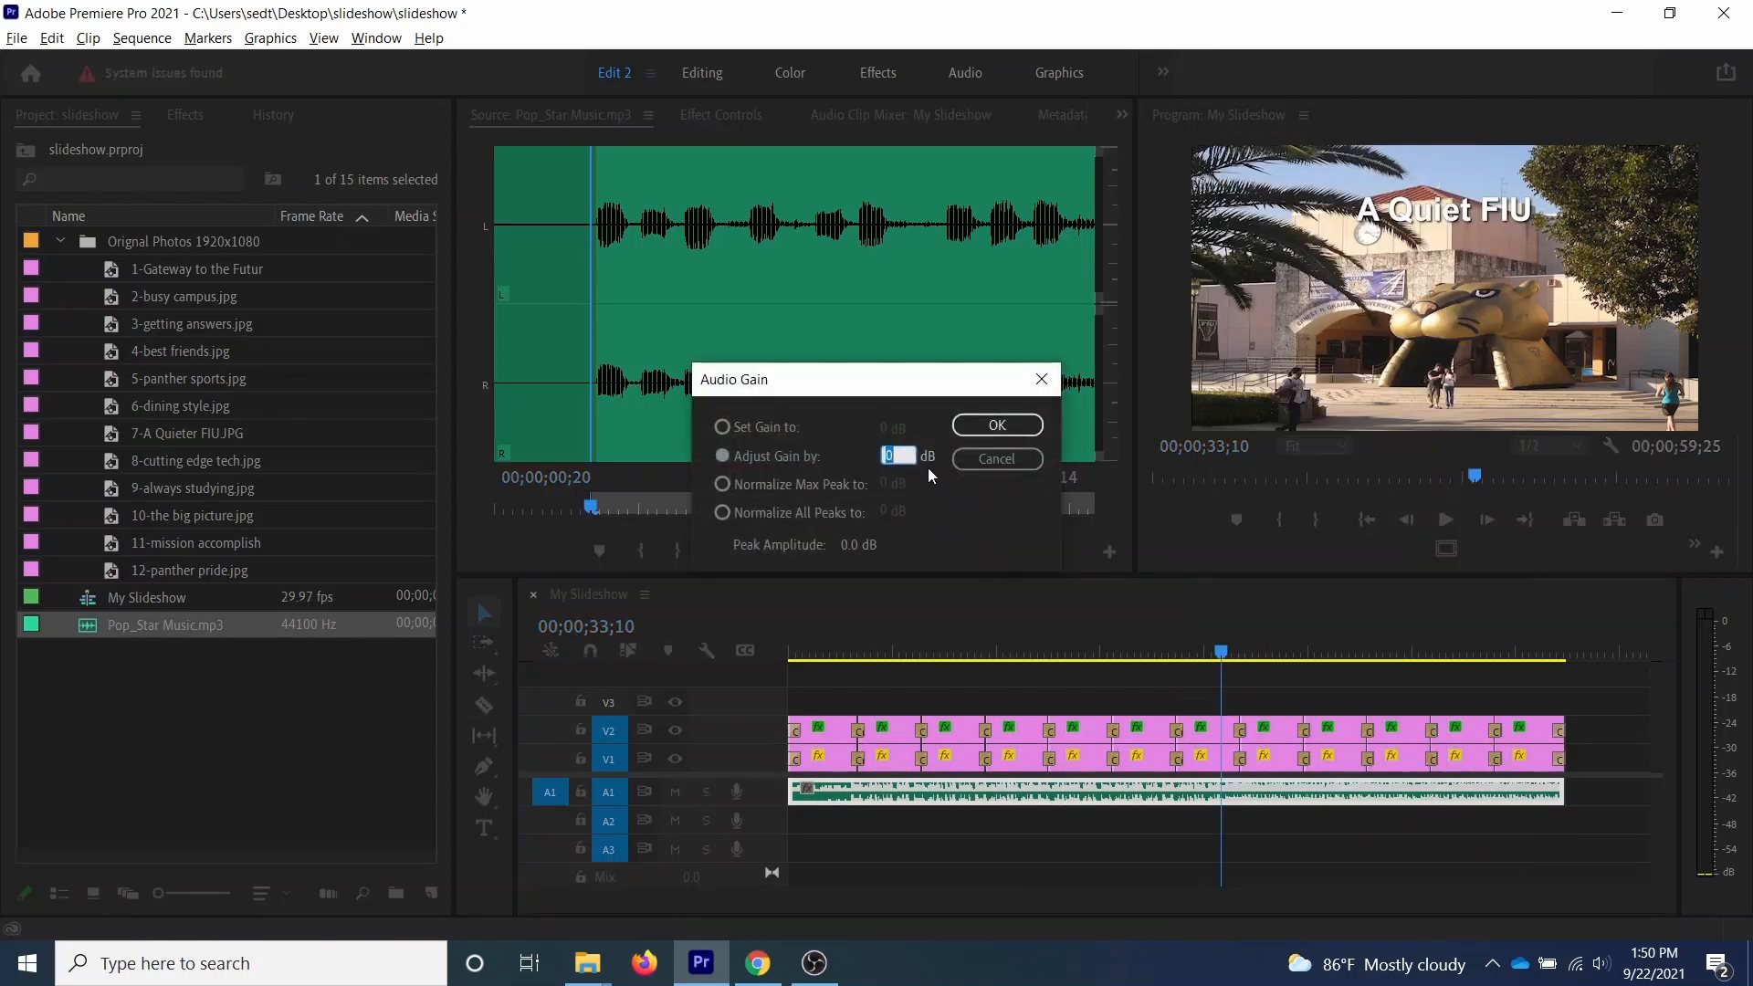
pyautogui.write('-2')
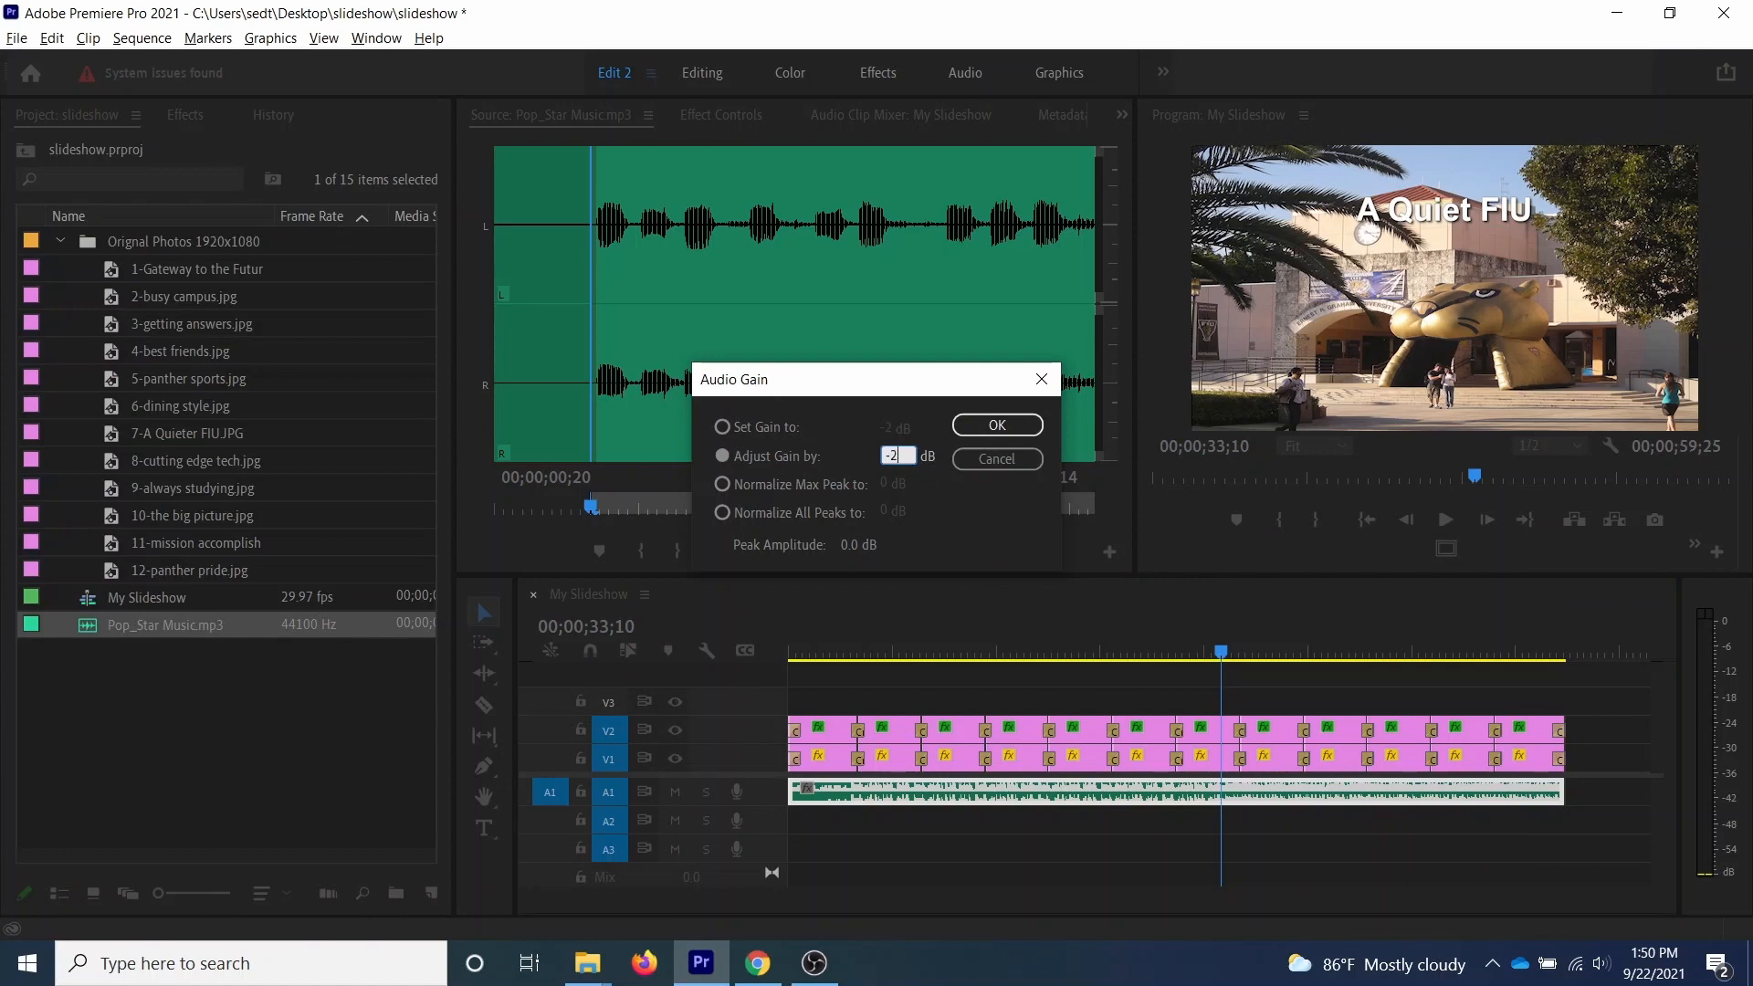
pyautogui.click(997, 432)
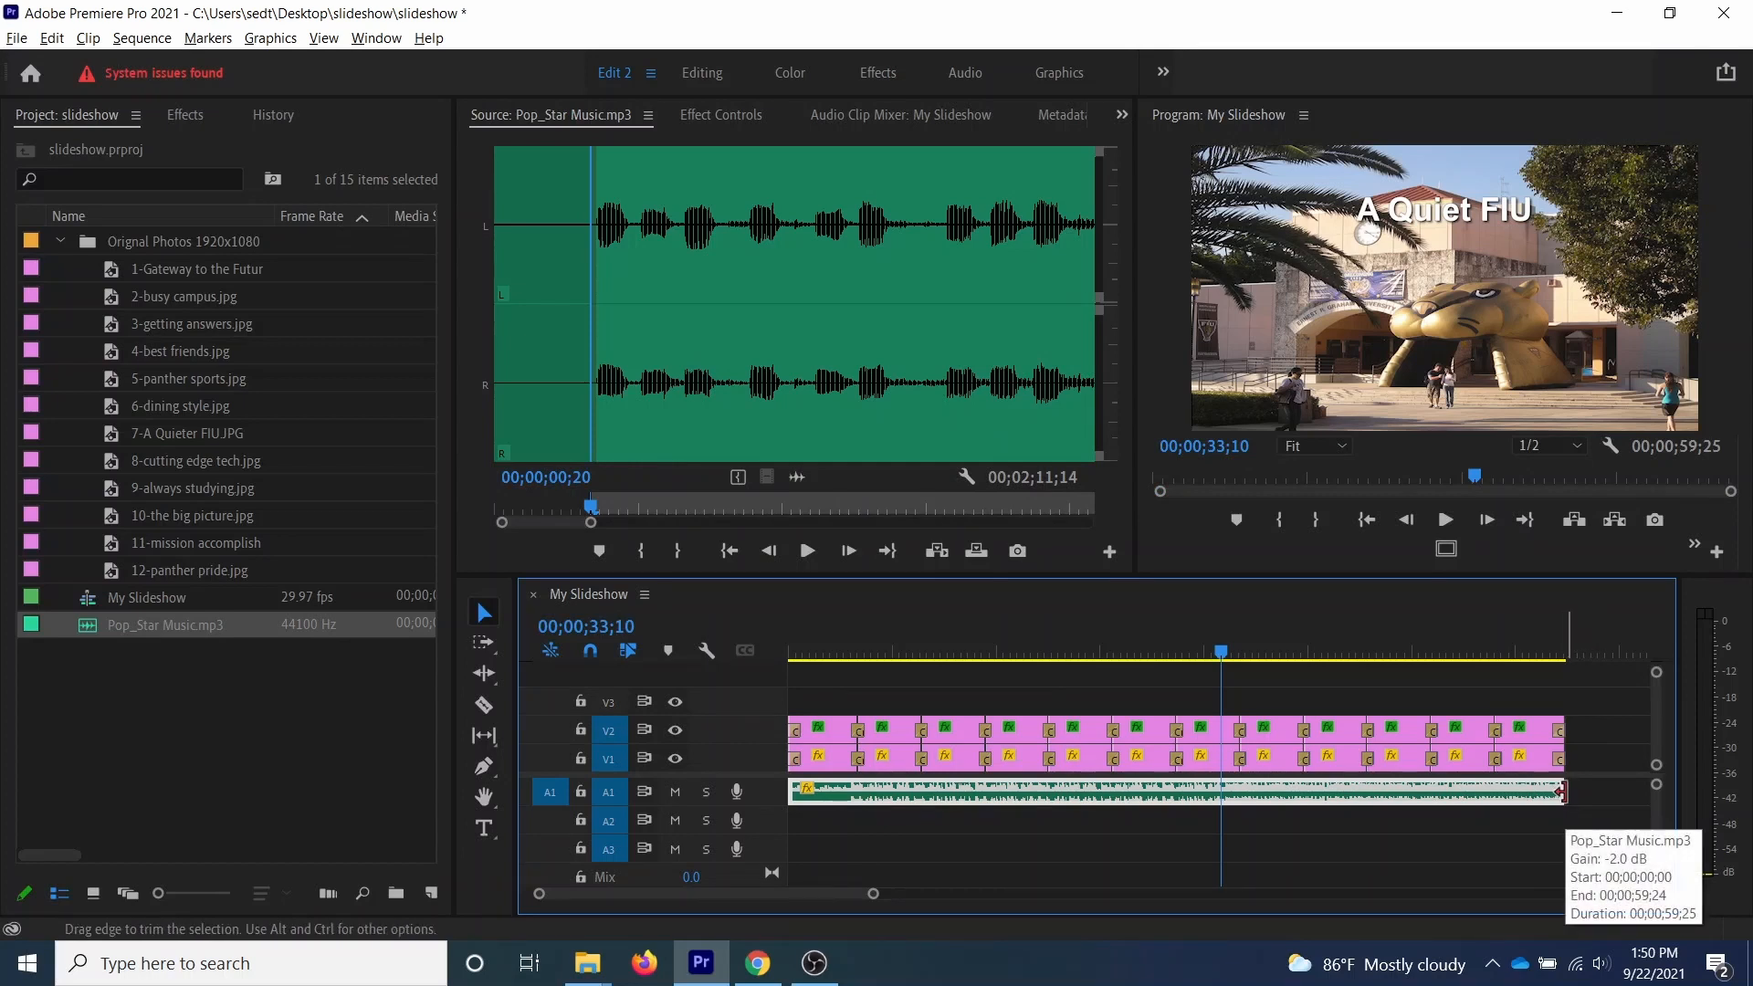
# Apply the default transition to the end of the music clip on A1 and set its duration to 300 (three seconds).
pyautogui.rightClick(1562, 792)
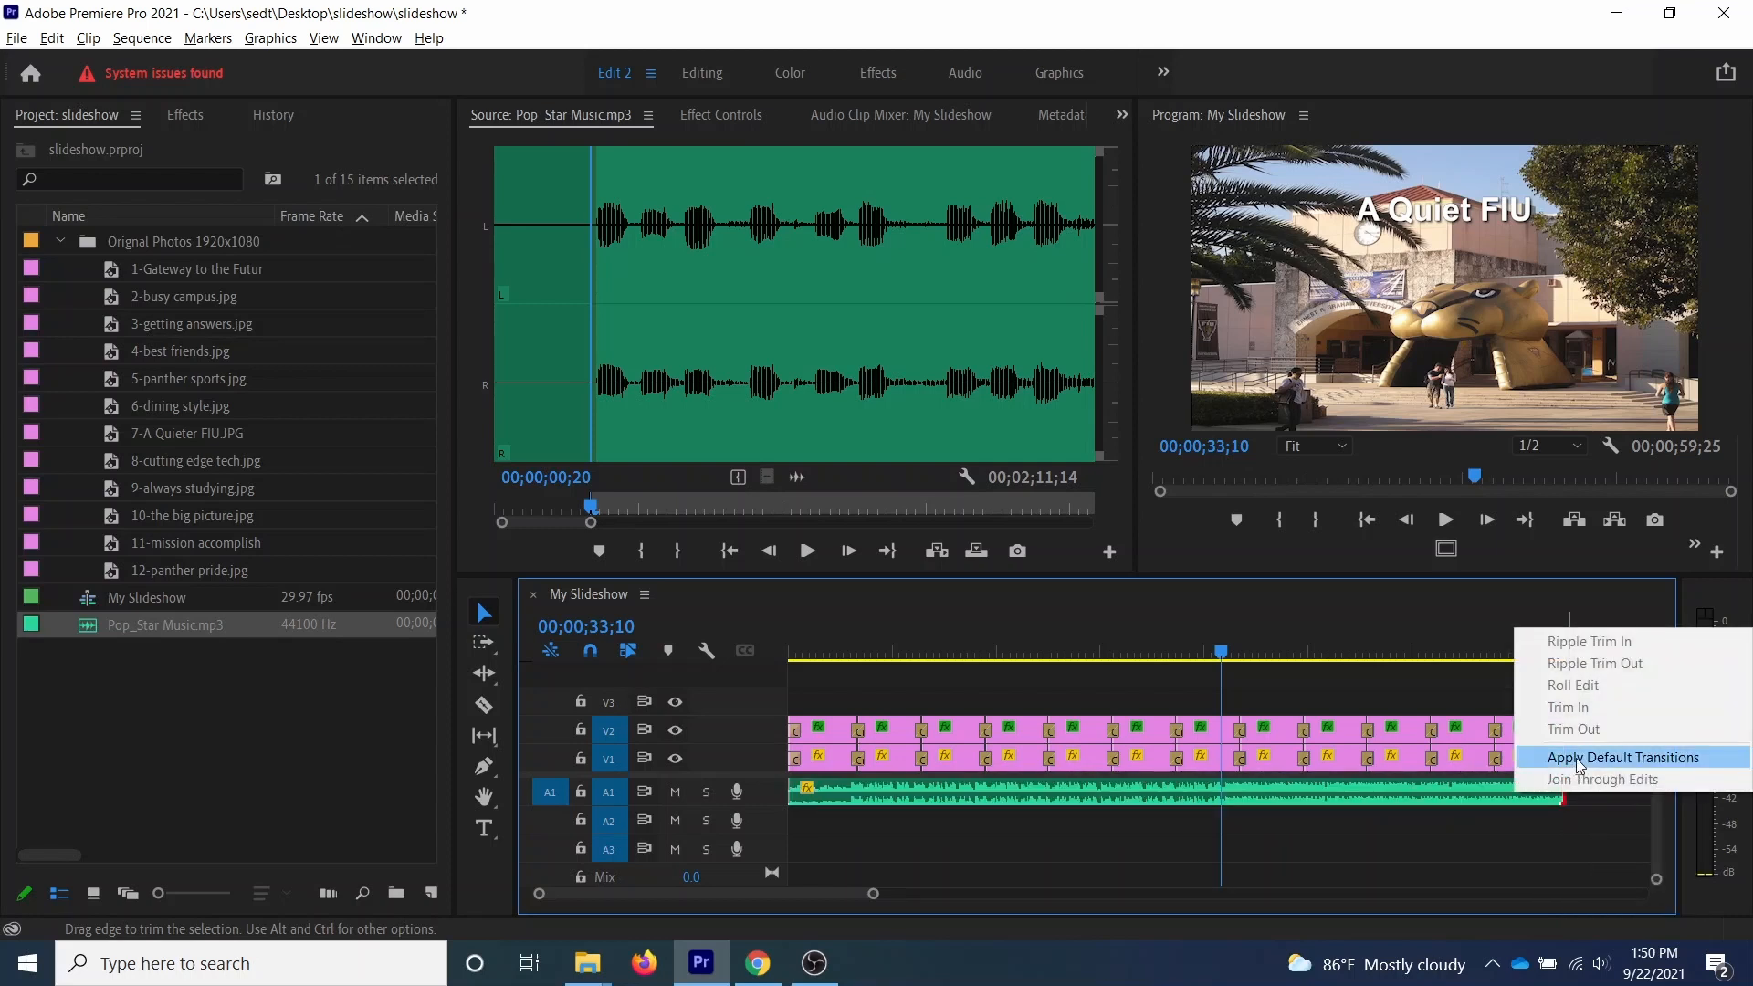
pyautogui.click(1581, 757)
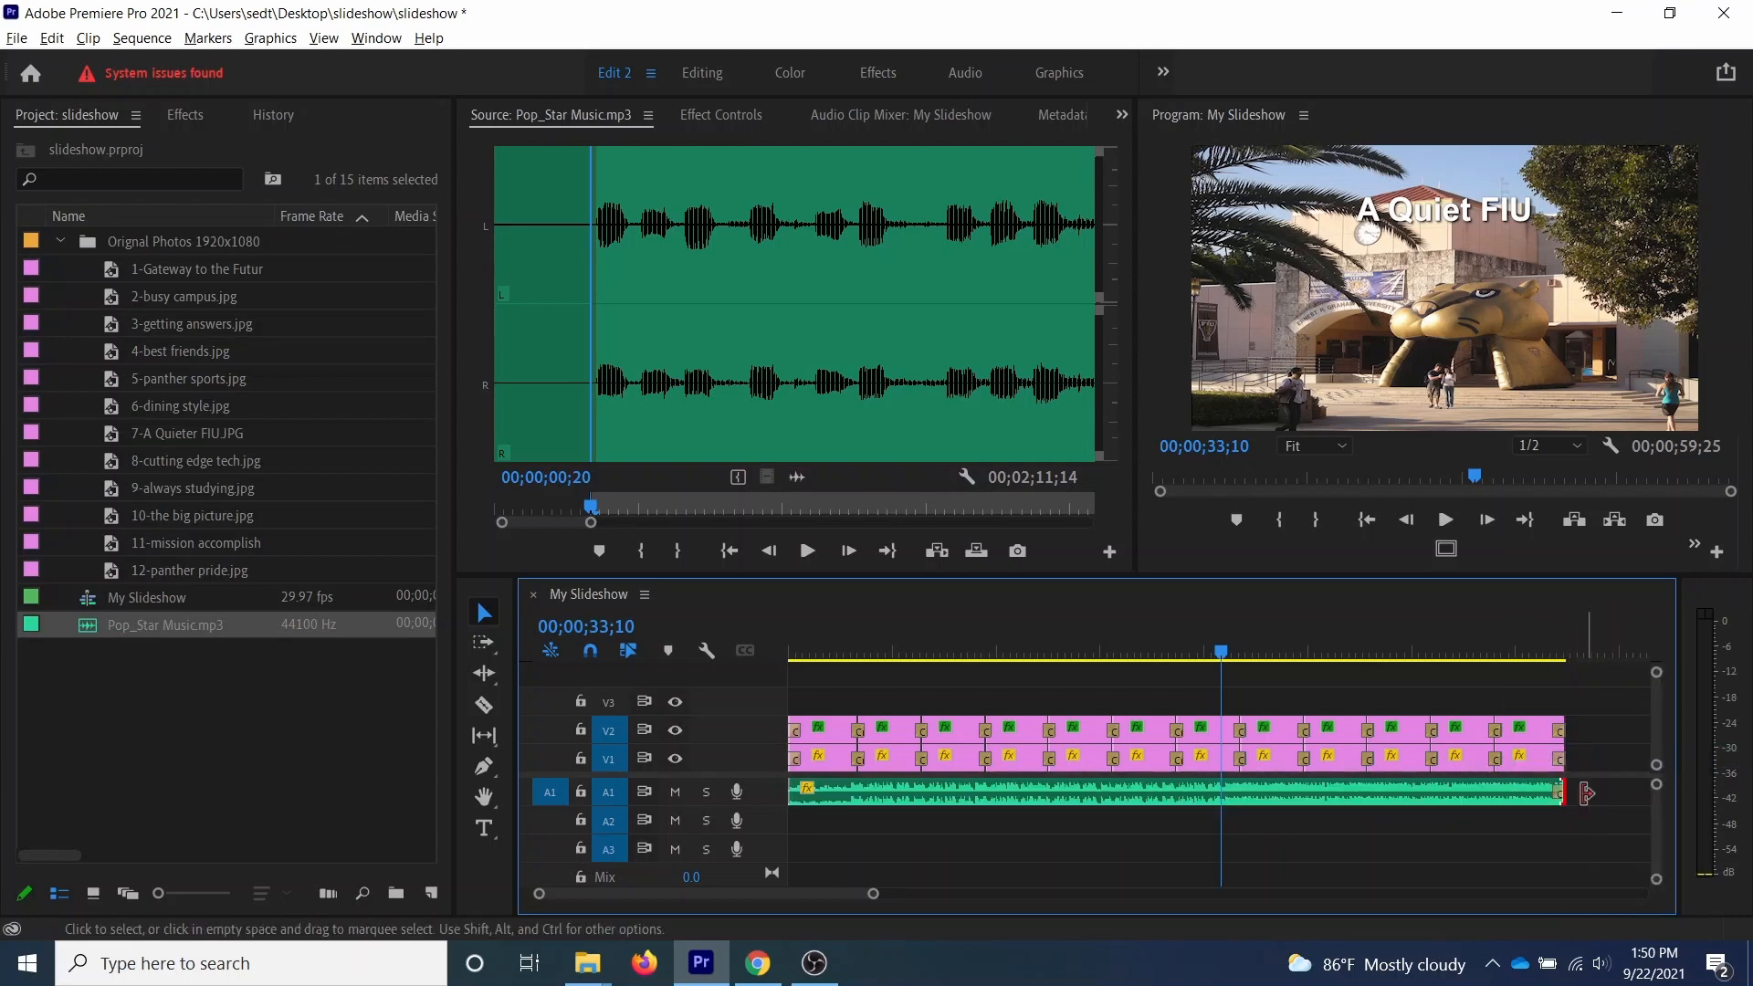
pyautogui.doubleClick(1559, 792)
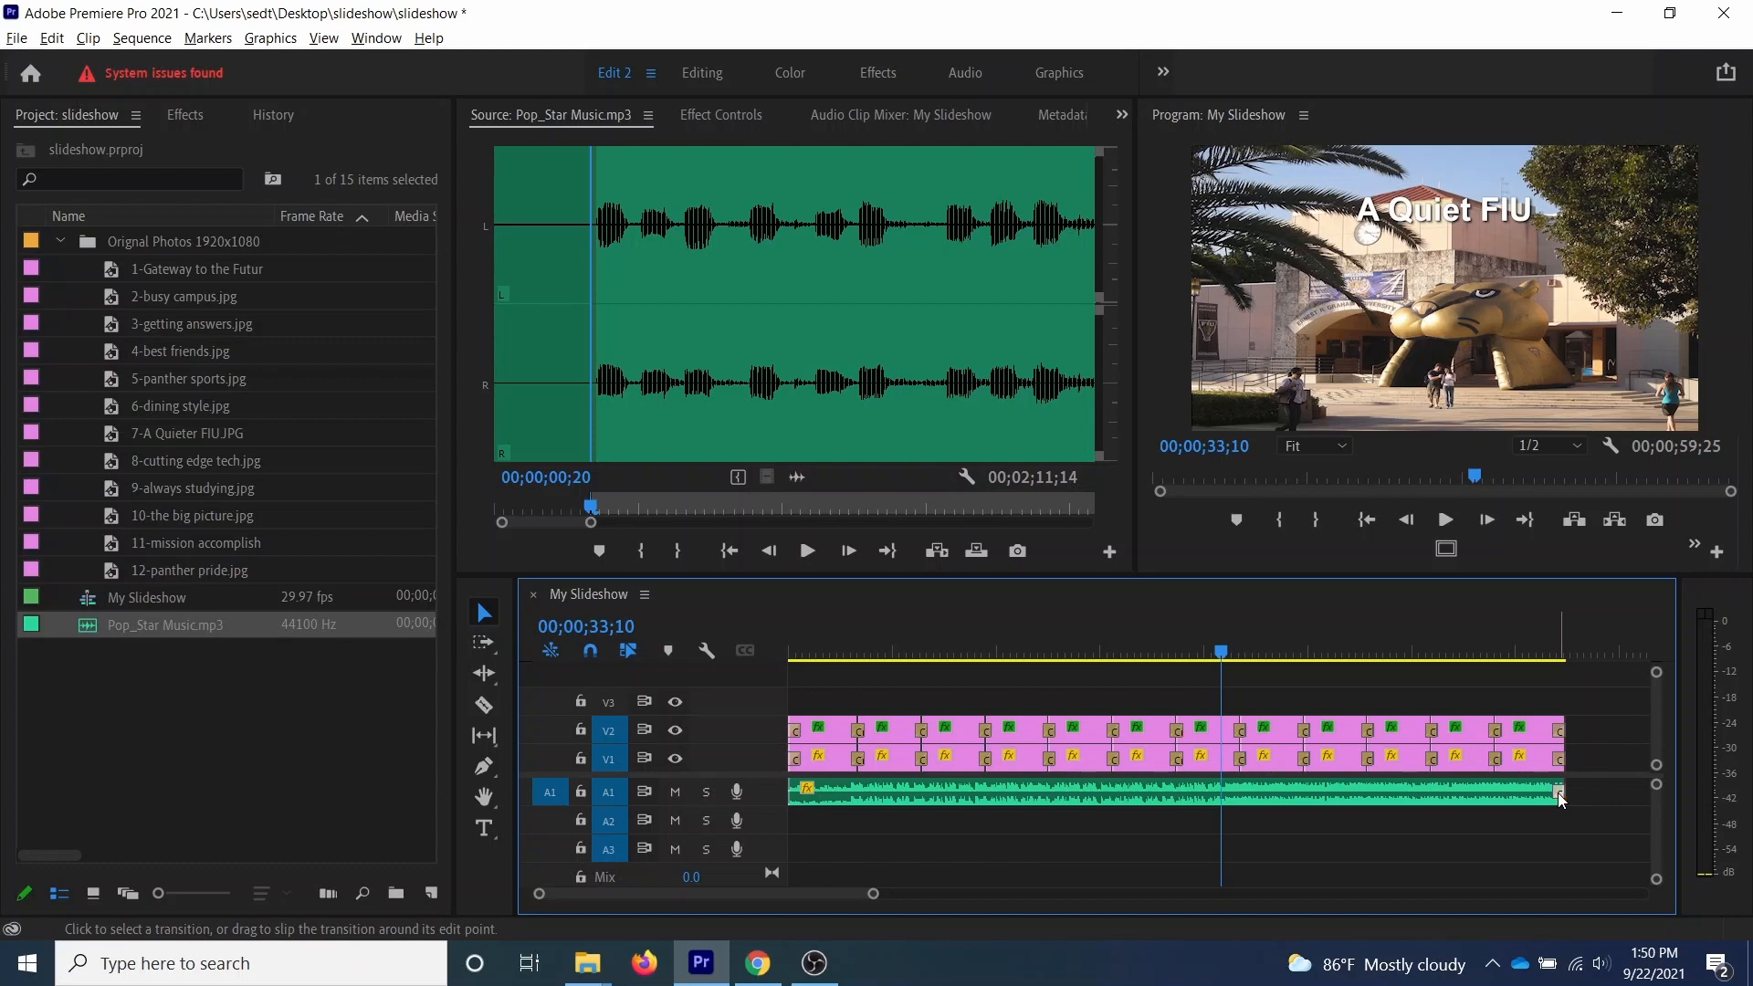
pyautogui.write('300')
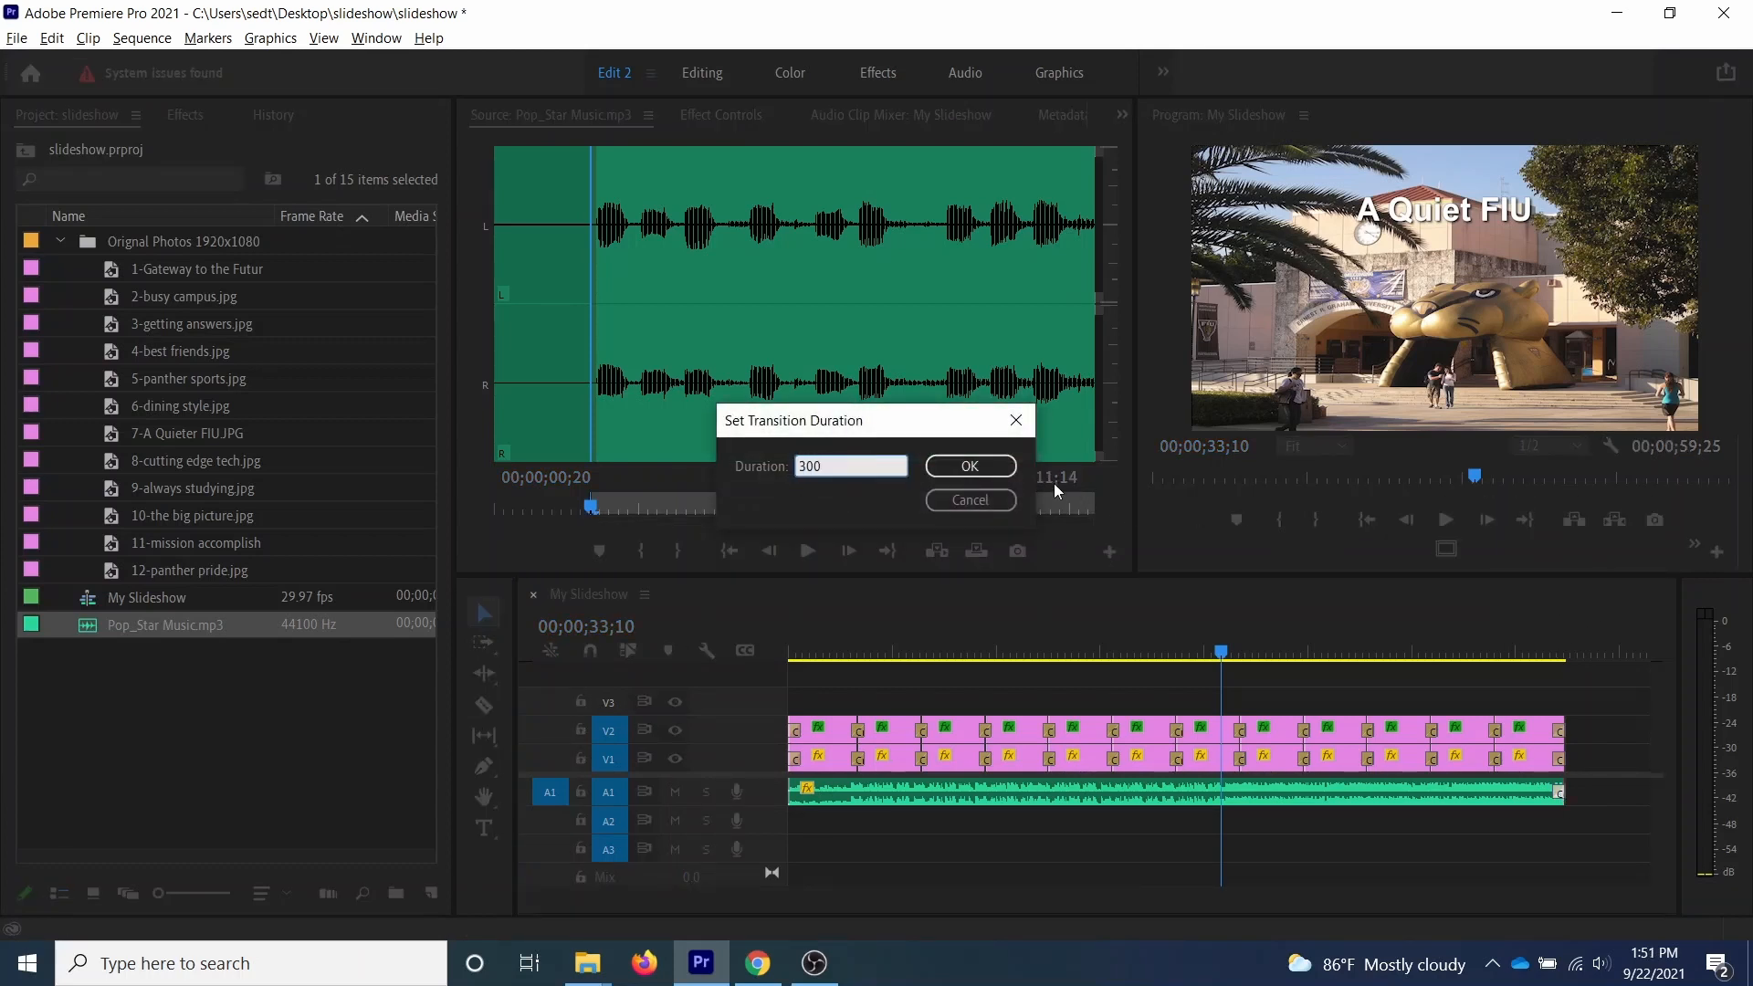
pyautogui.click(966, 466)
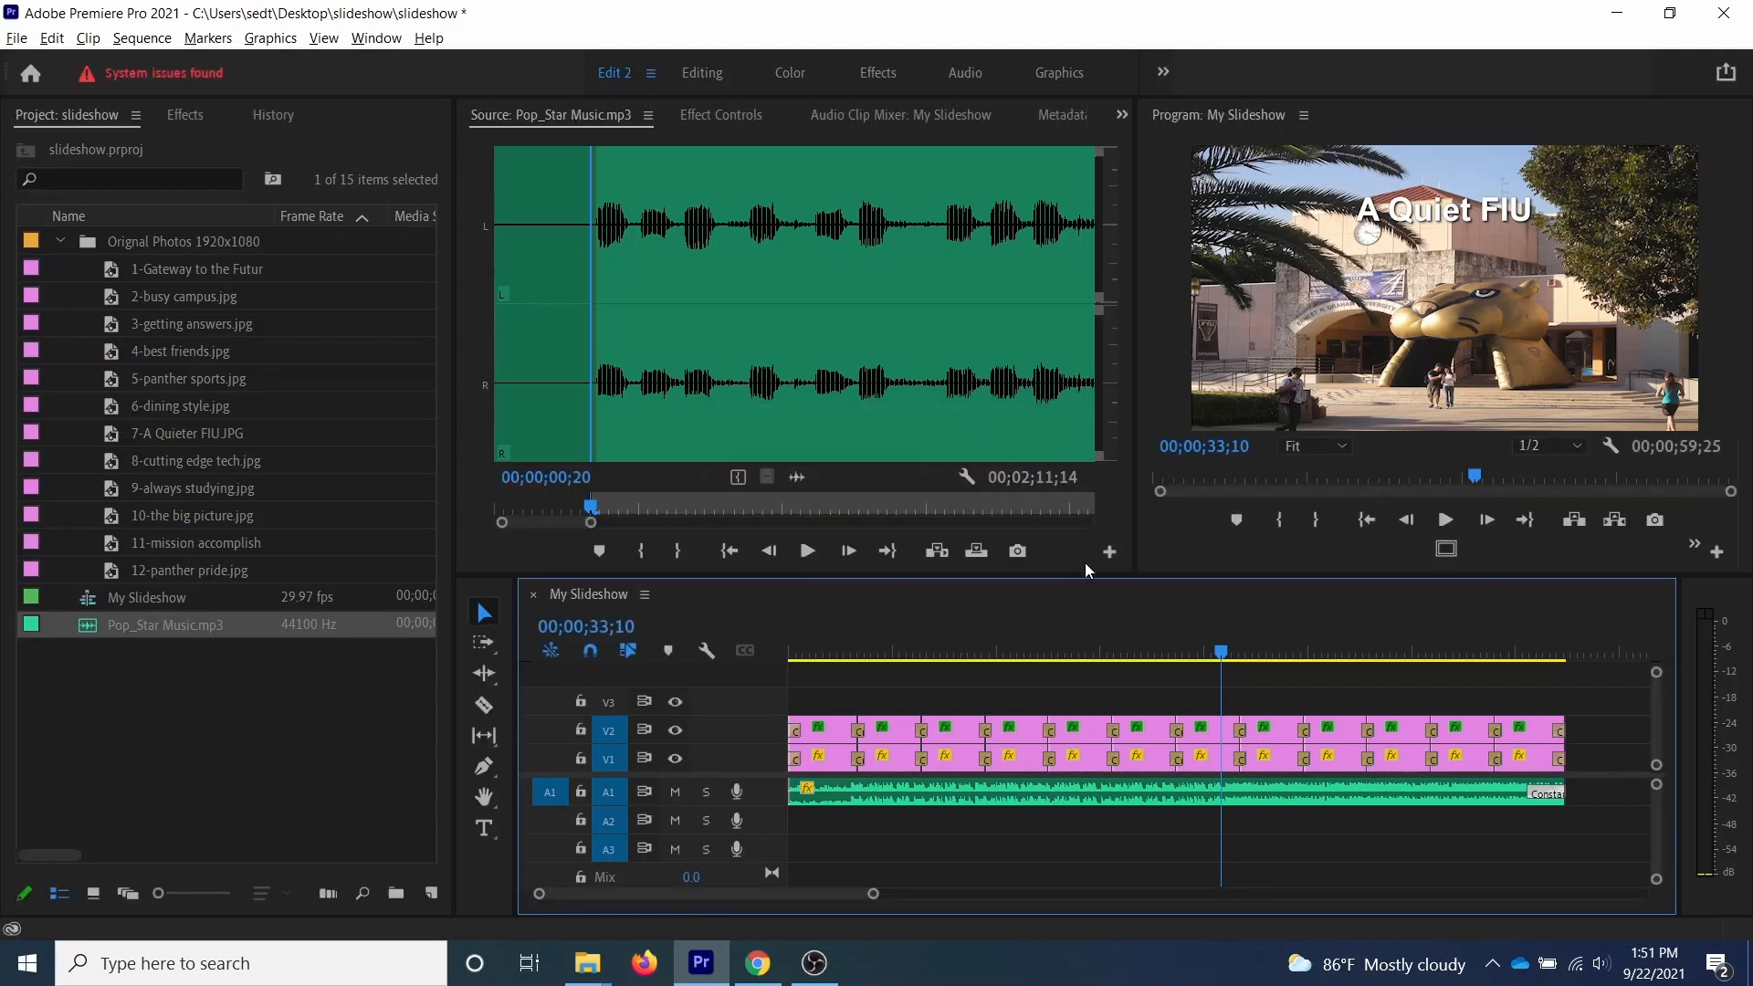
# Play the slideshow from the beginning to check the photos, titles and transitions together with the music.
pyautogui.moveTo(1223, 660); pyautogui.dragTo(697, 684)
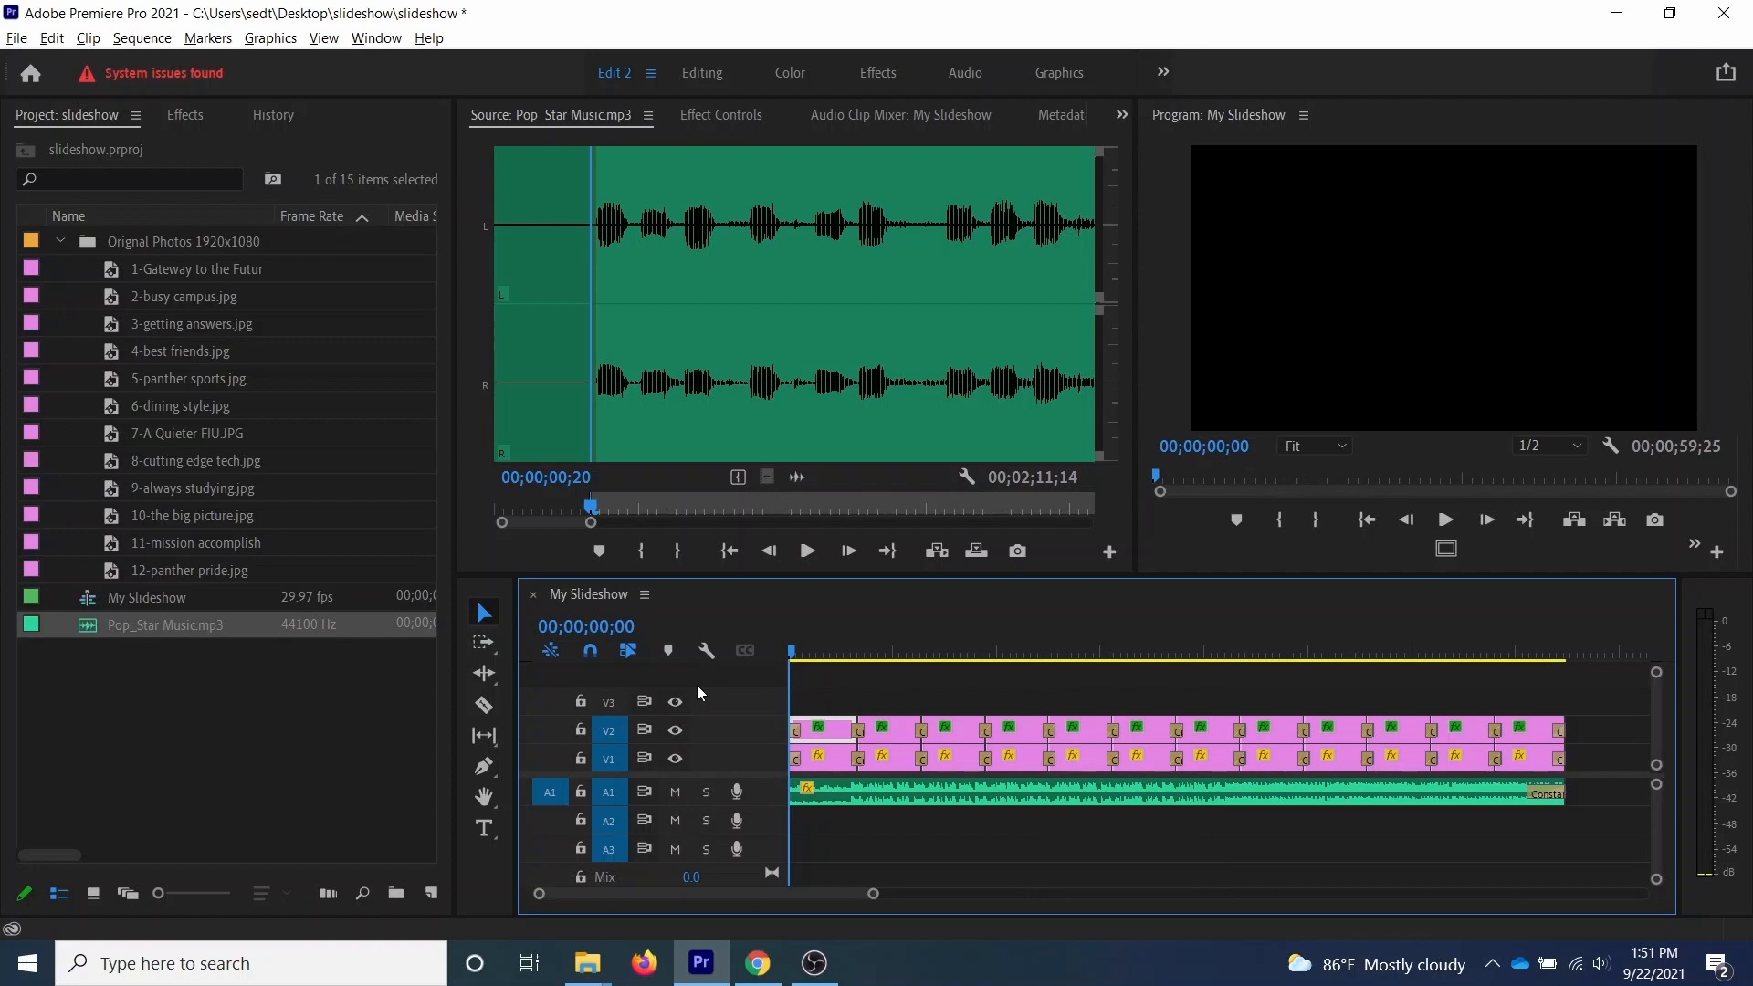
pyautogui.press('space')
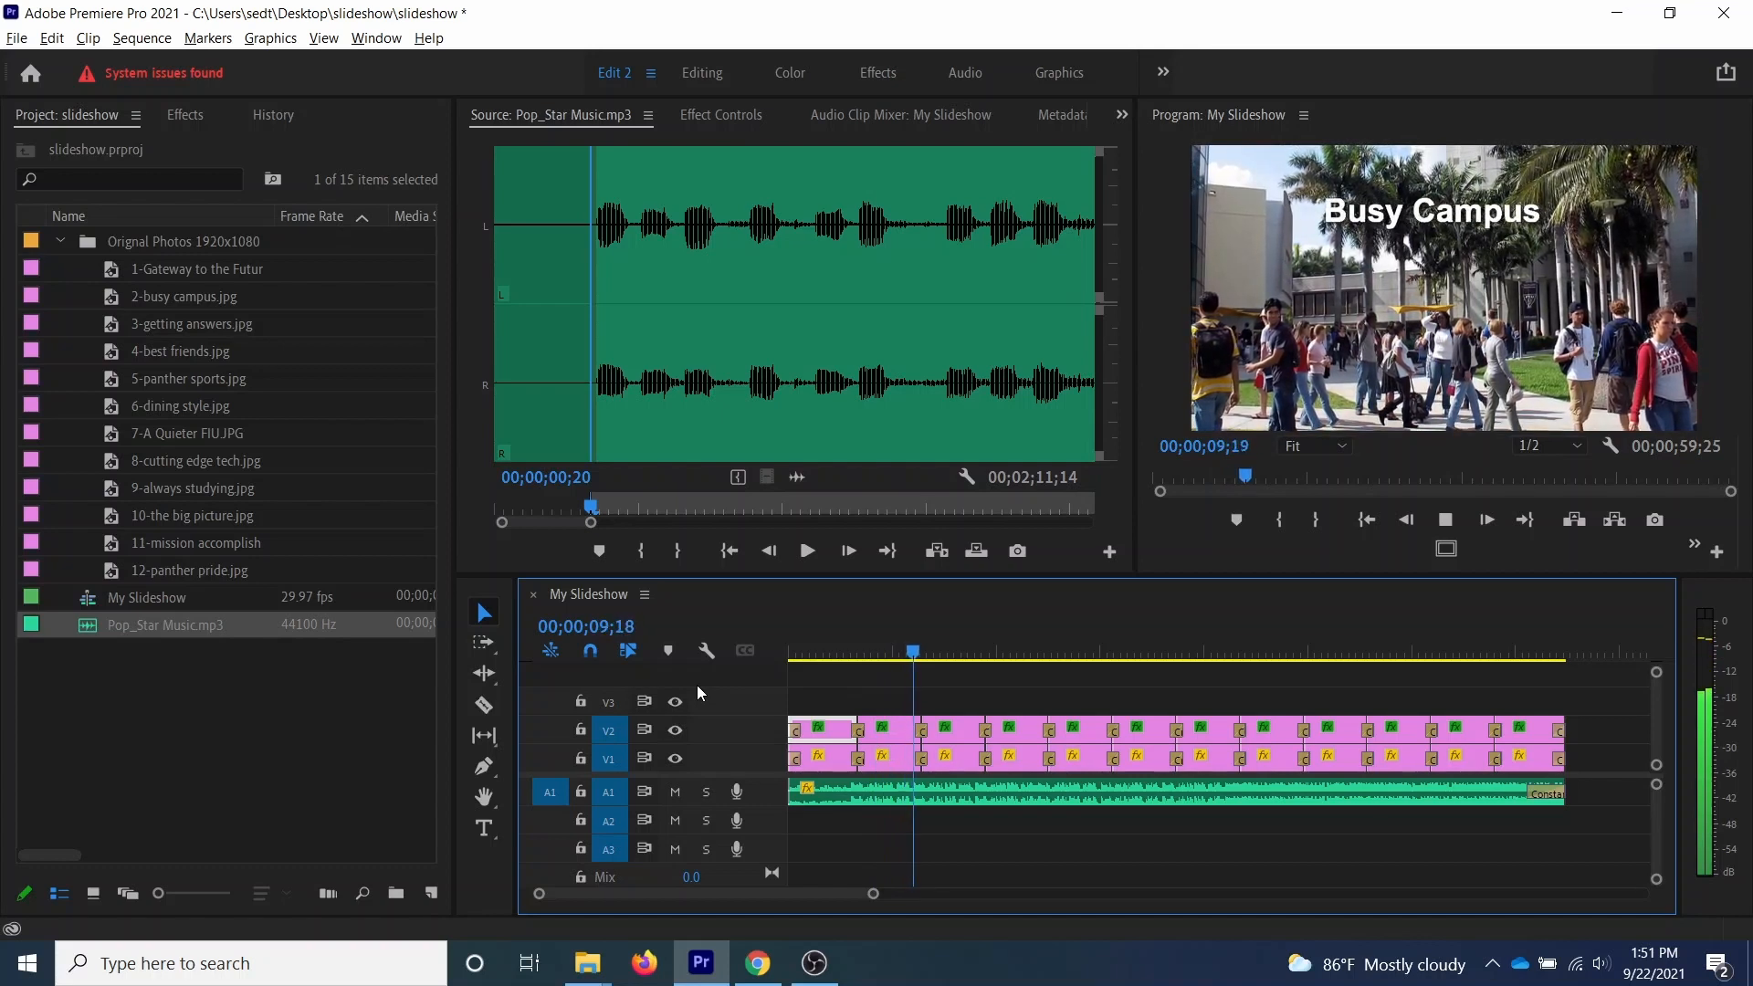
pyautogui.press('space')
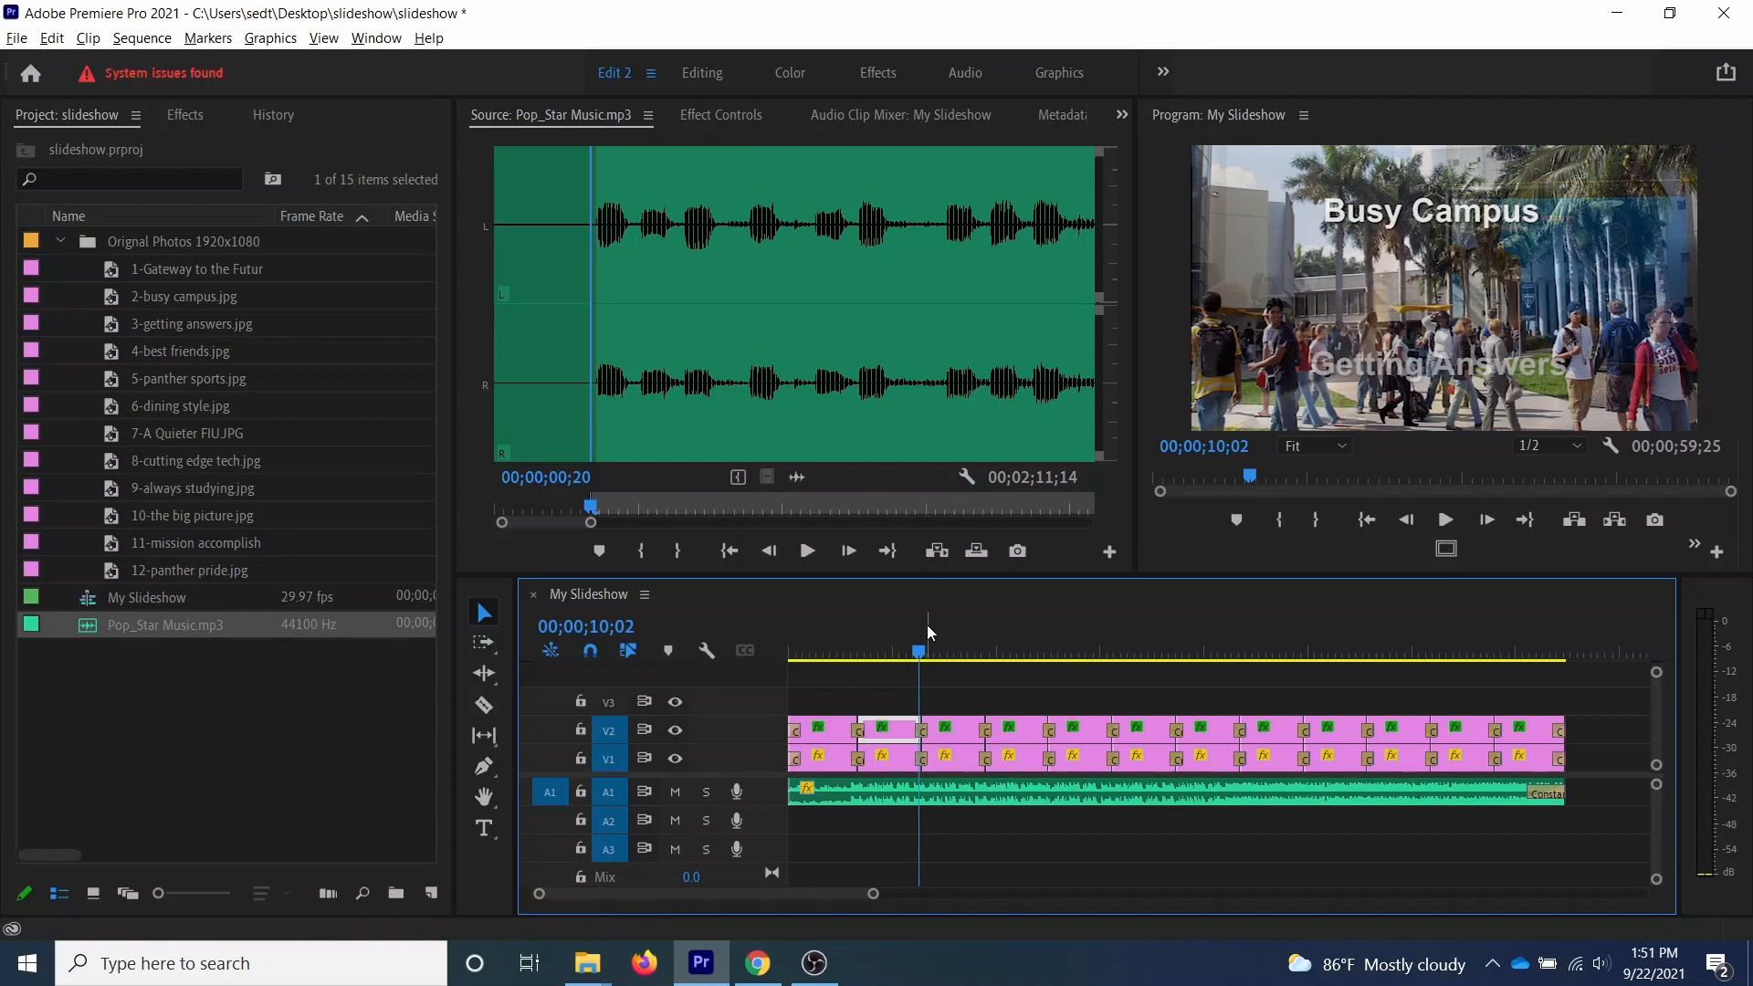
pyautogui.press('space')
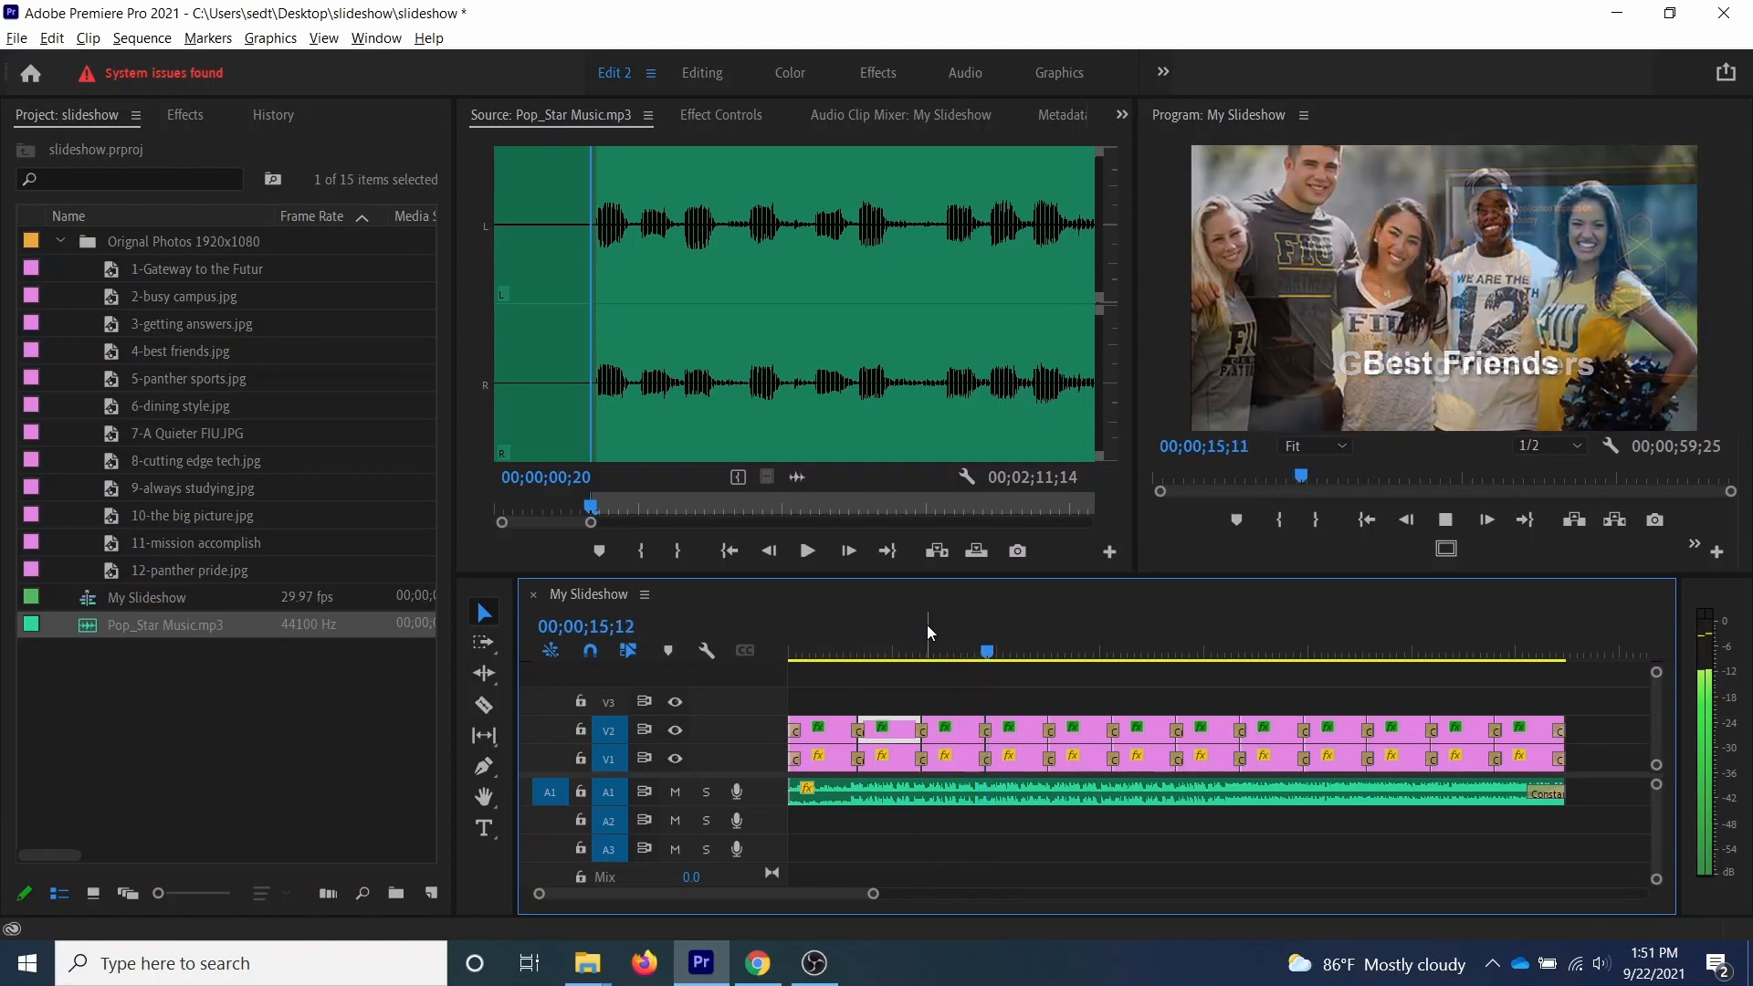
pyautogui.press('space')
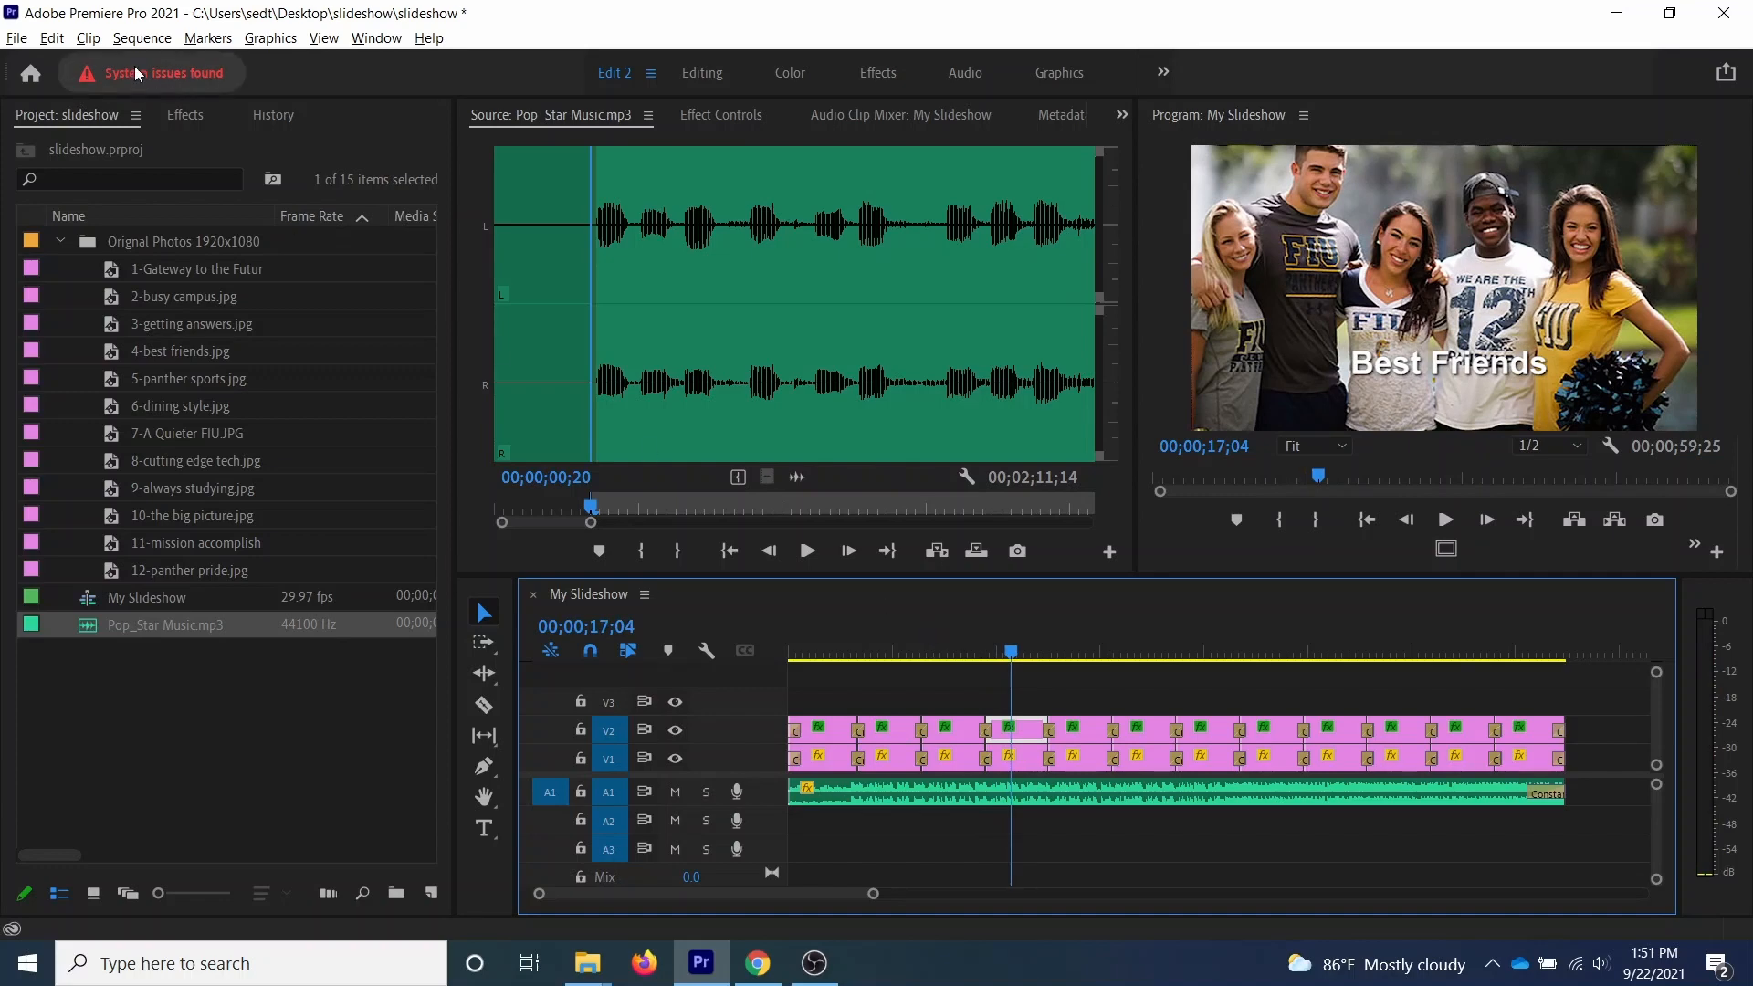
# Open the media export settings for the My Slideshow sequence and set the format to H.264.
pyautogui.click(23, 38)
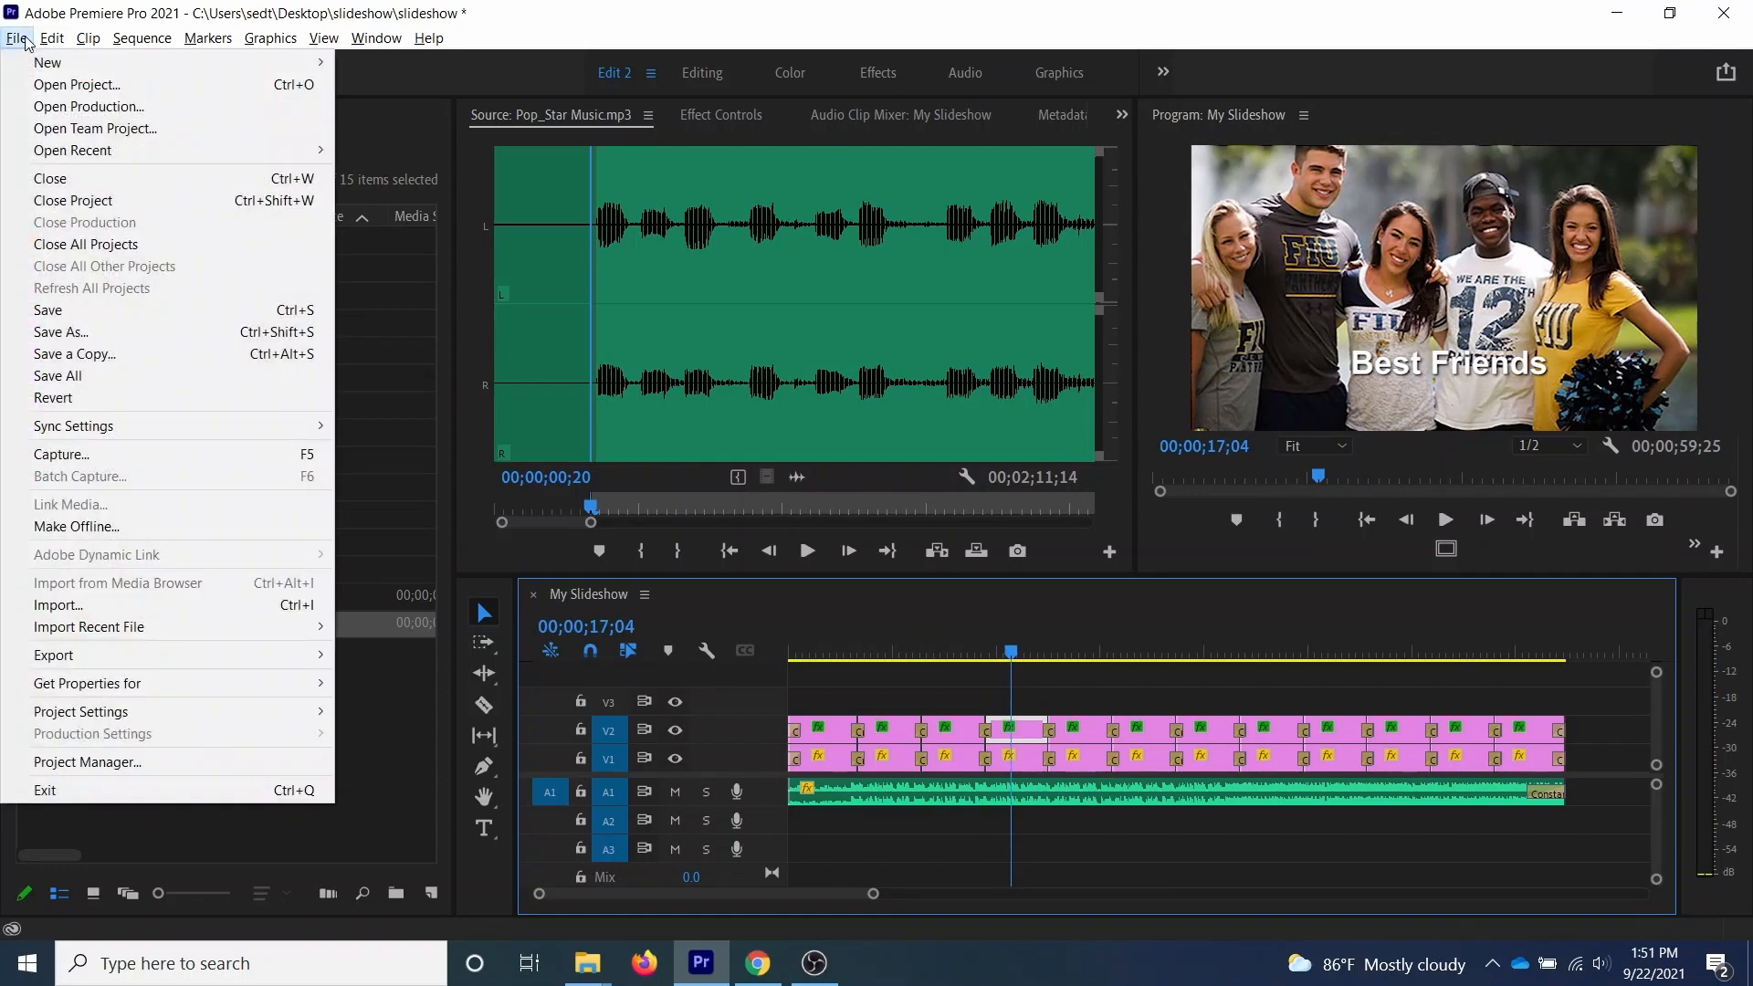
pyautogui.moveTo(198, 664)
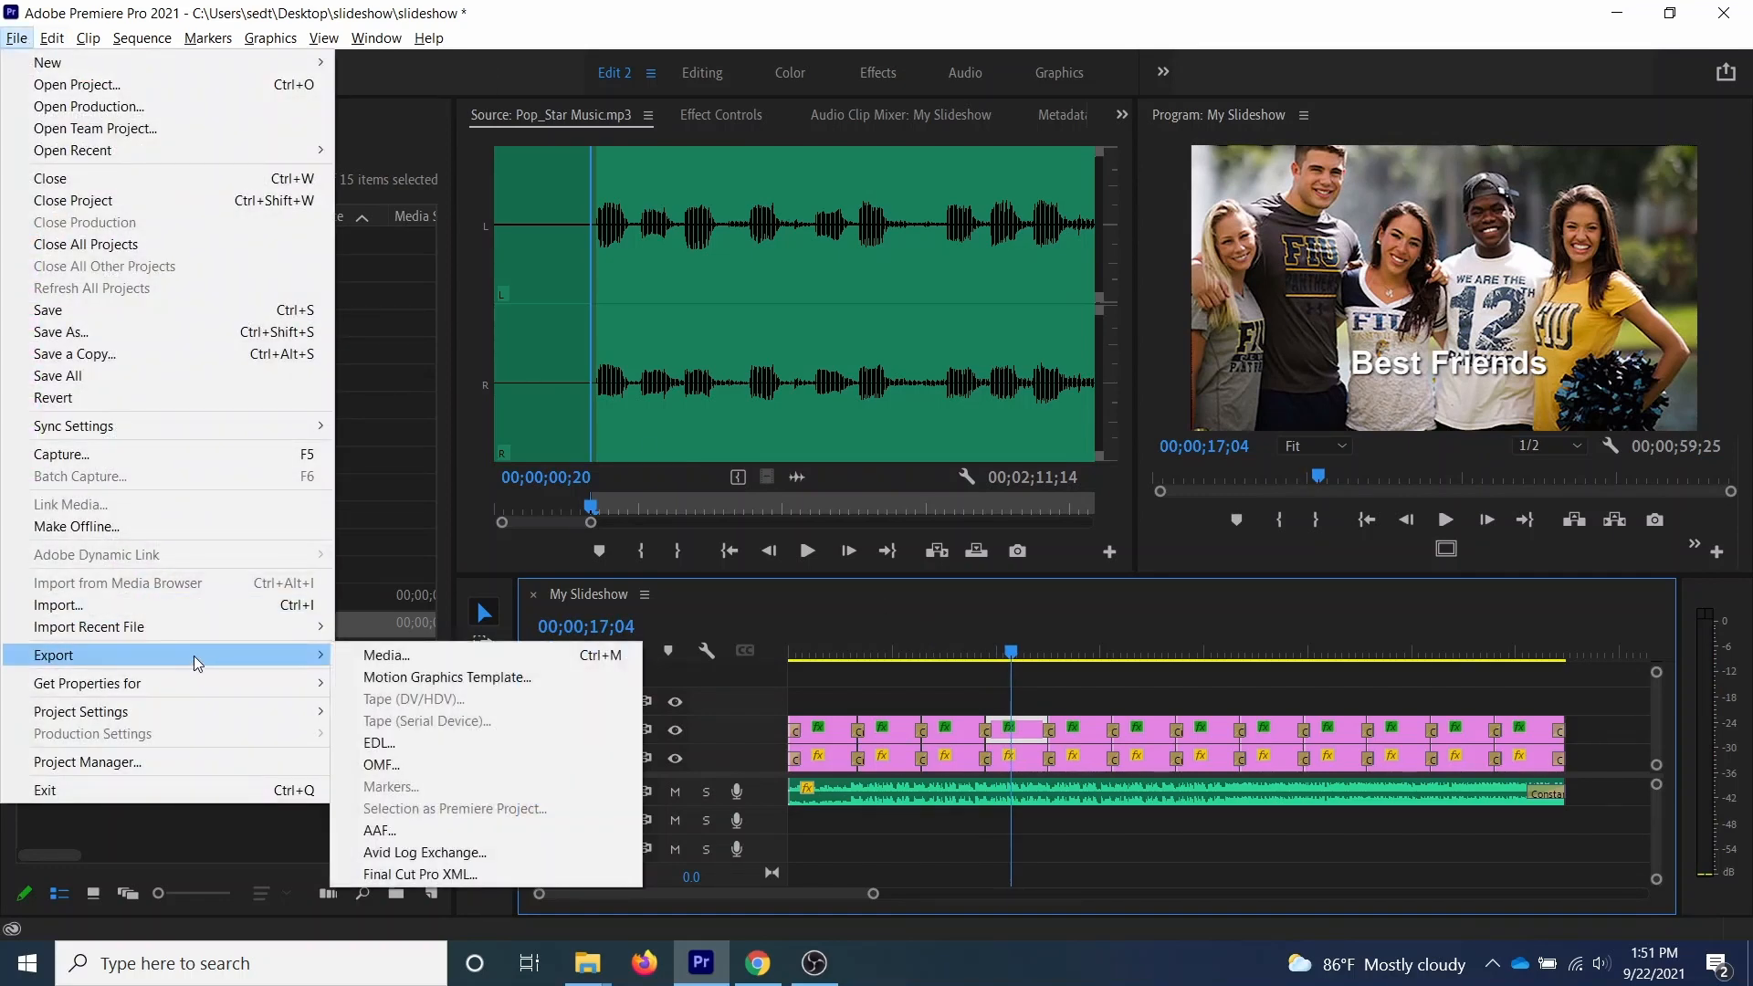
pyautogui.click(377, 659)
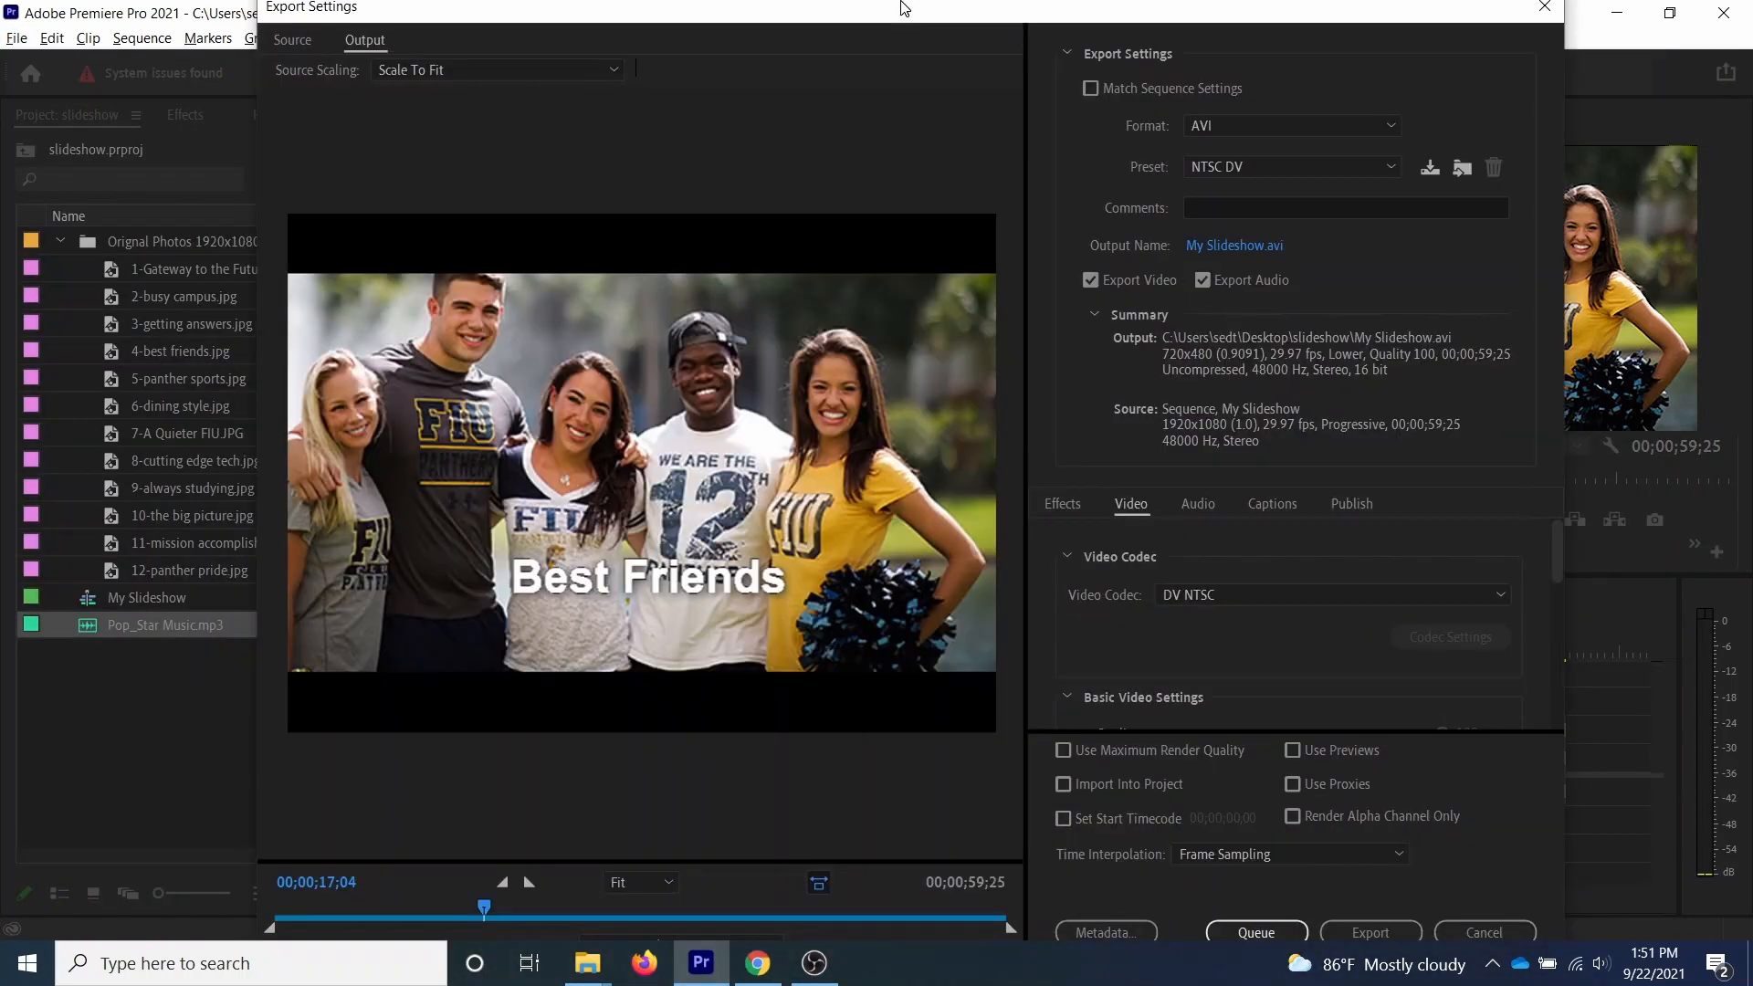
pyautogui.click(1320, 137)
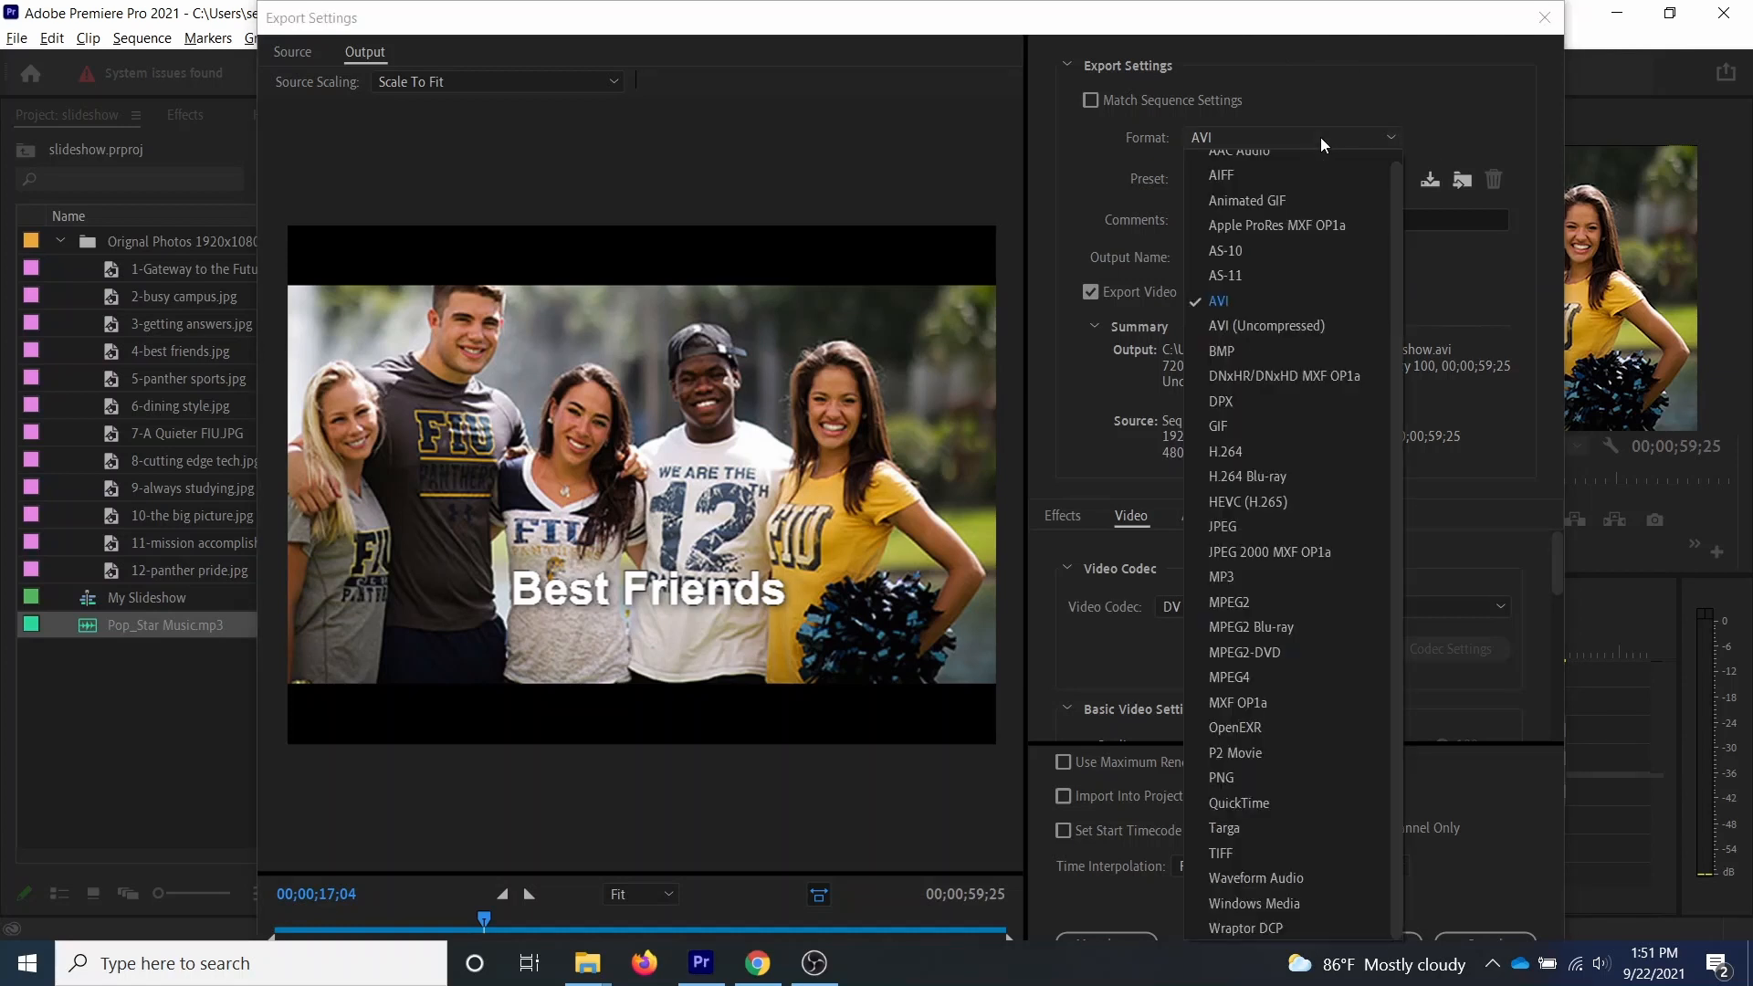
pyautogui.click(1261, 451)
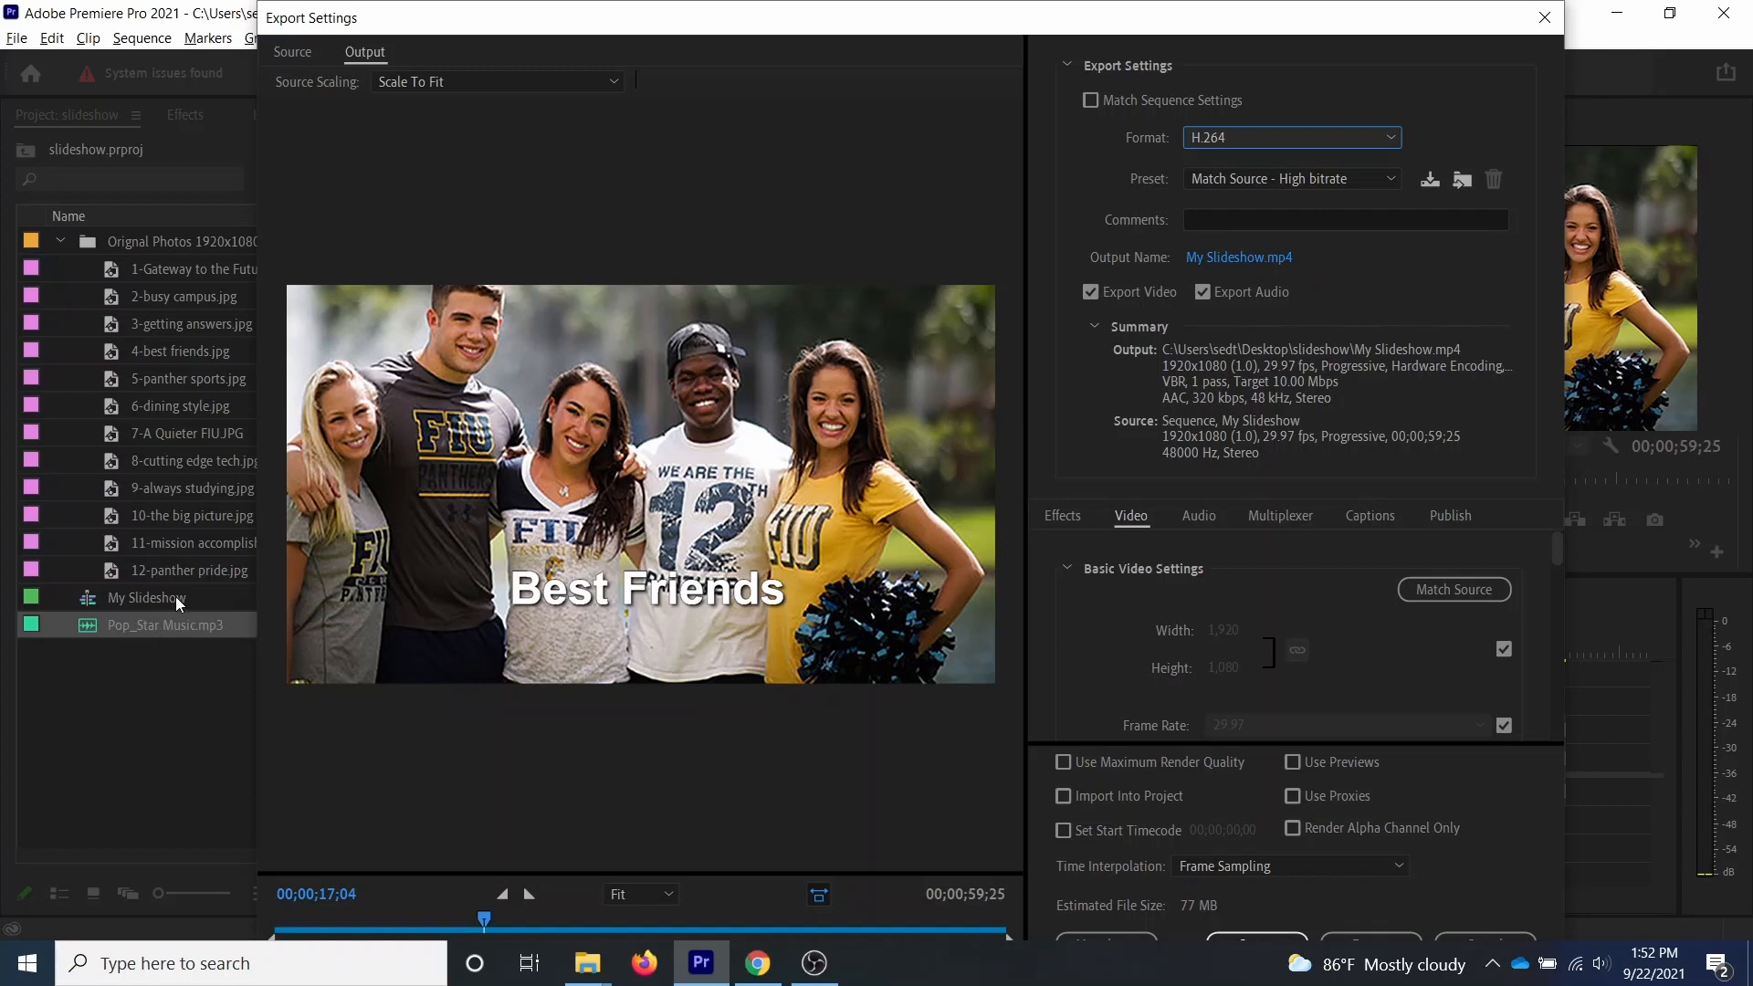
# Set the output file to My Slideshow.mp4 in the Desktop's slideshow folder and export the video.
pyautogui.click(1249, 255)
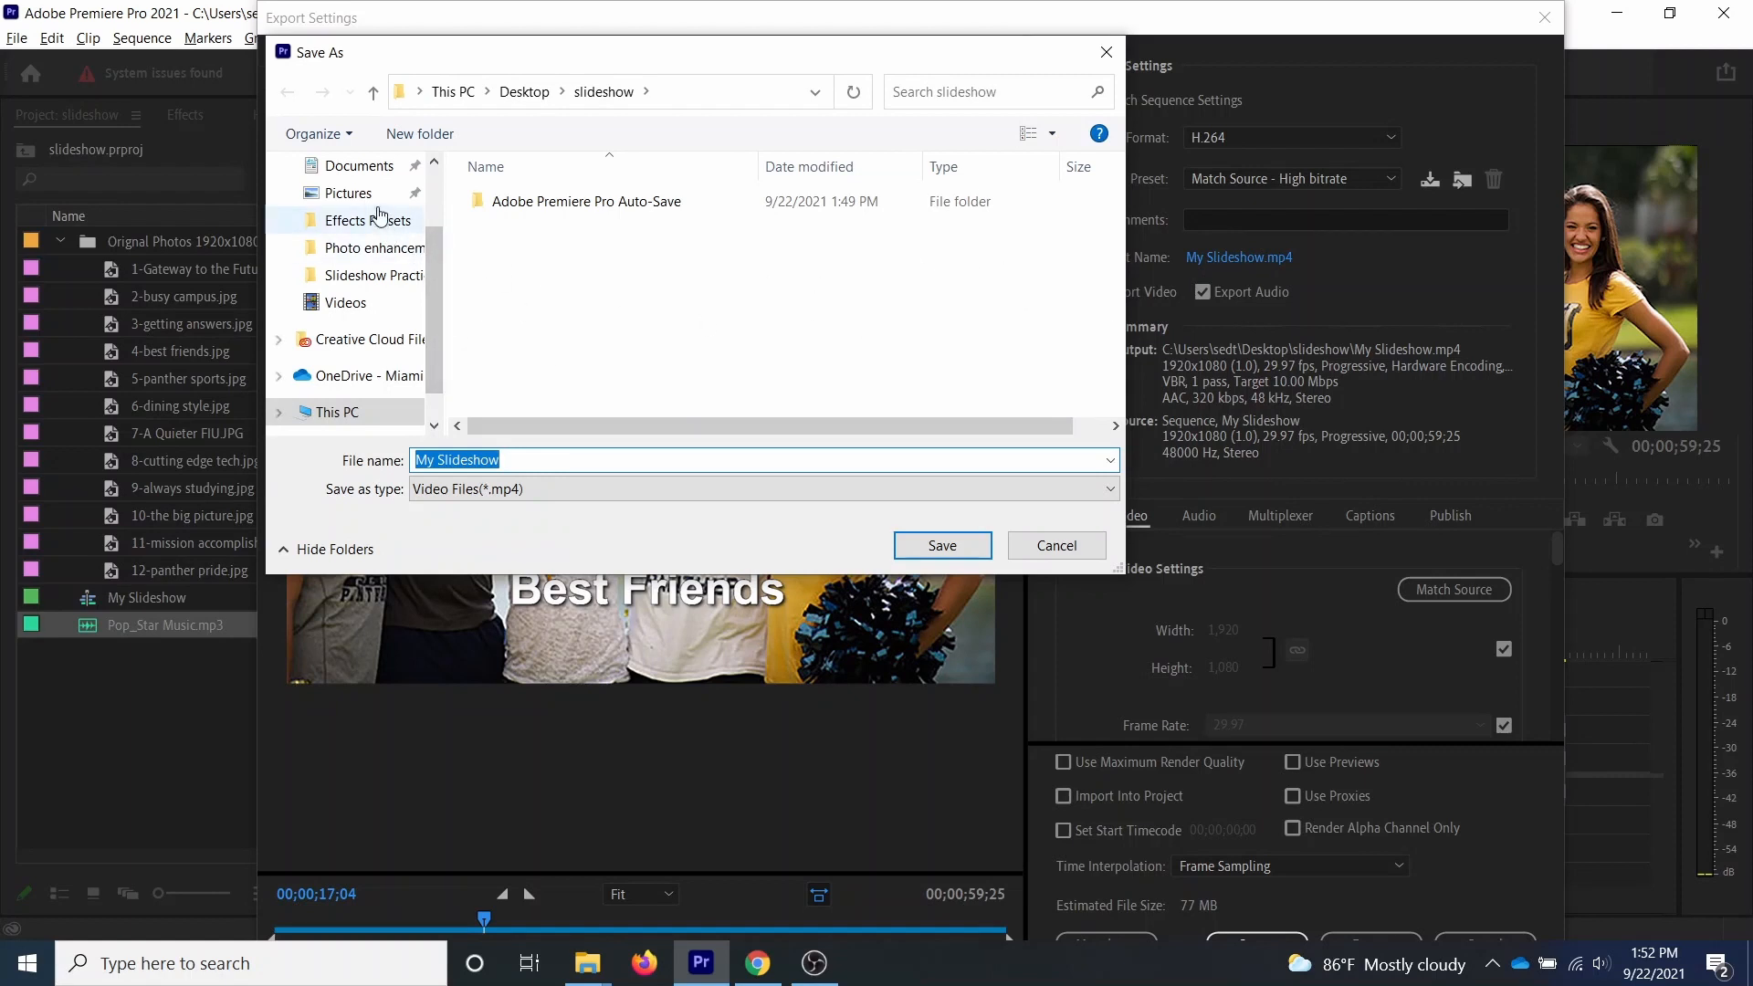
pyautogui.scroll(2, 390, 229)
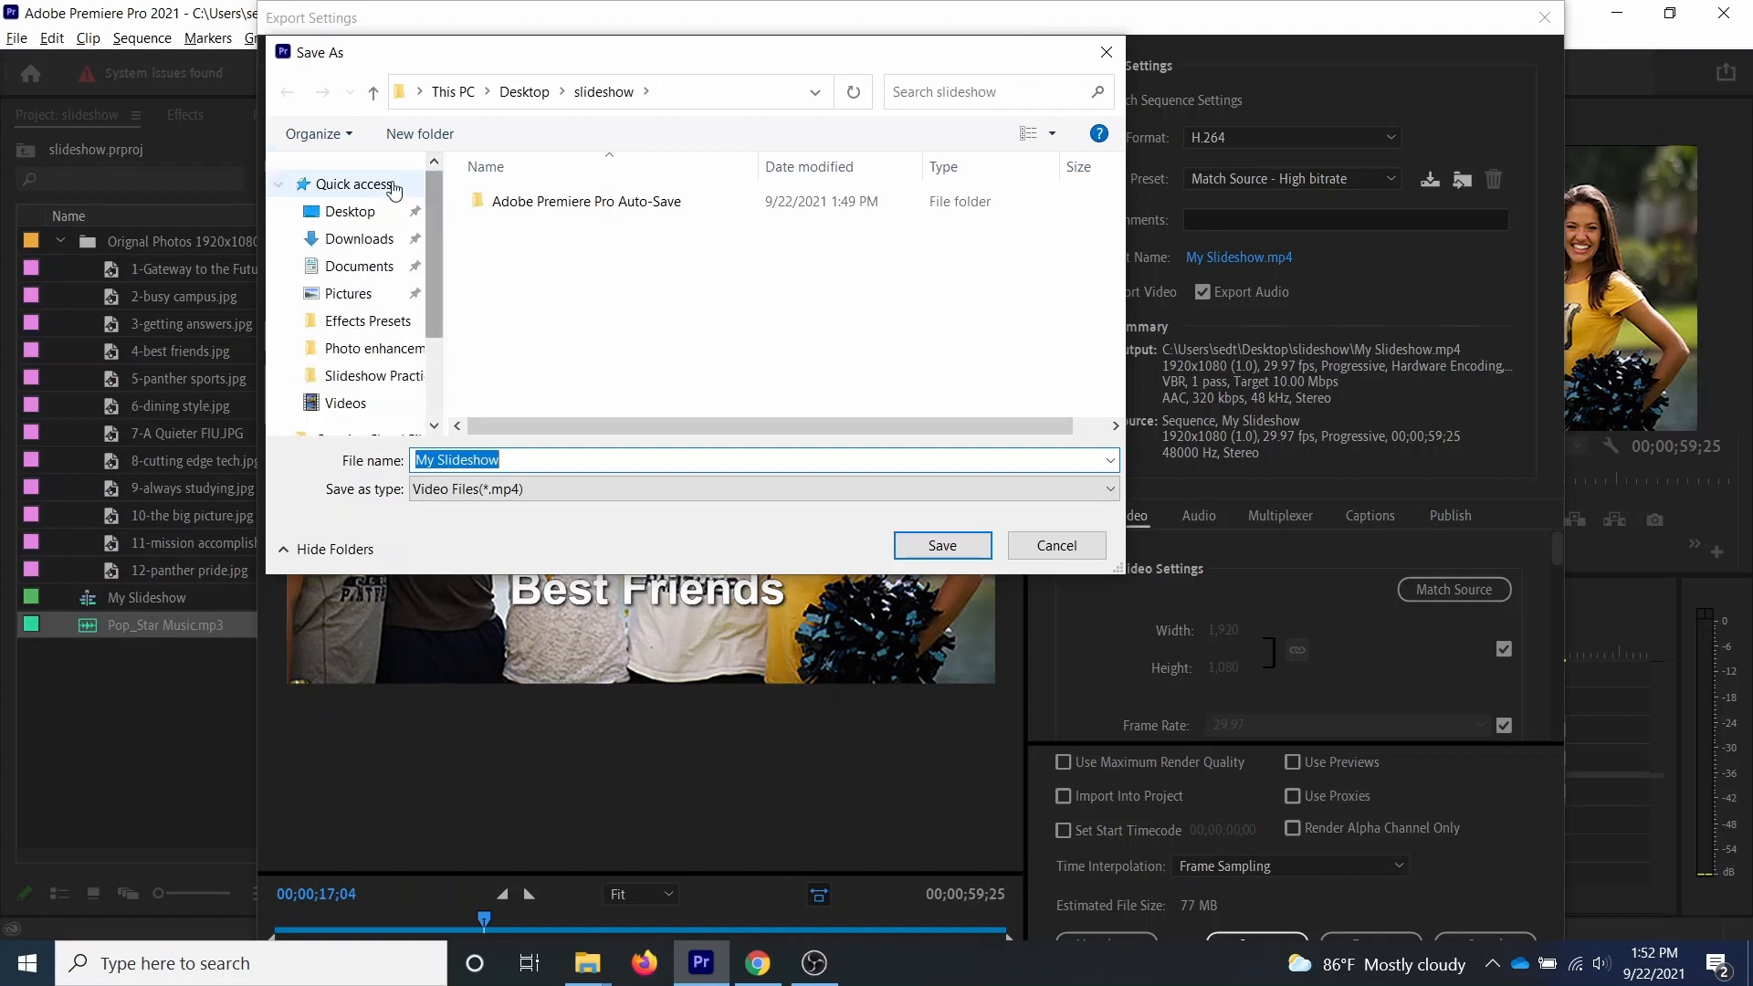
pyautogui.click(356, 217)
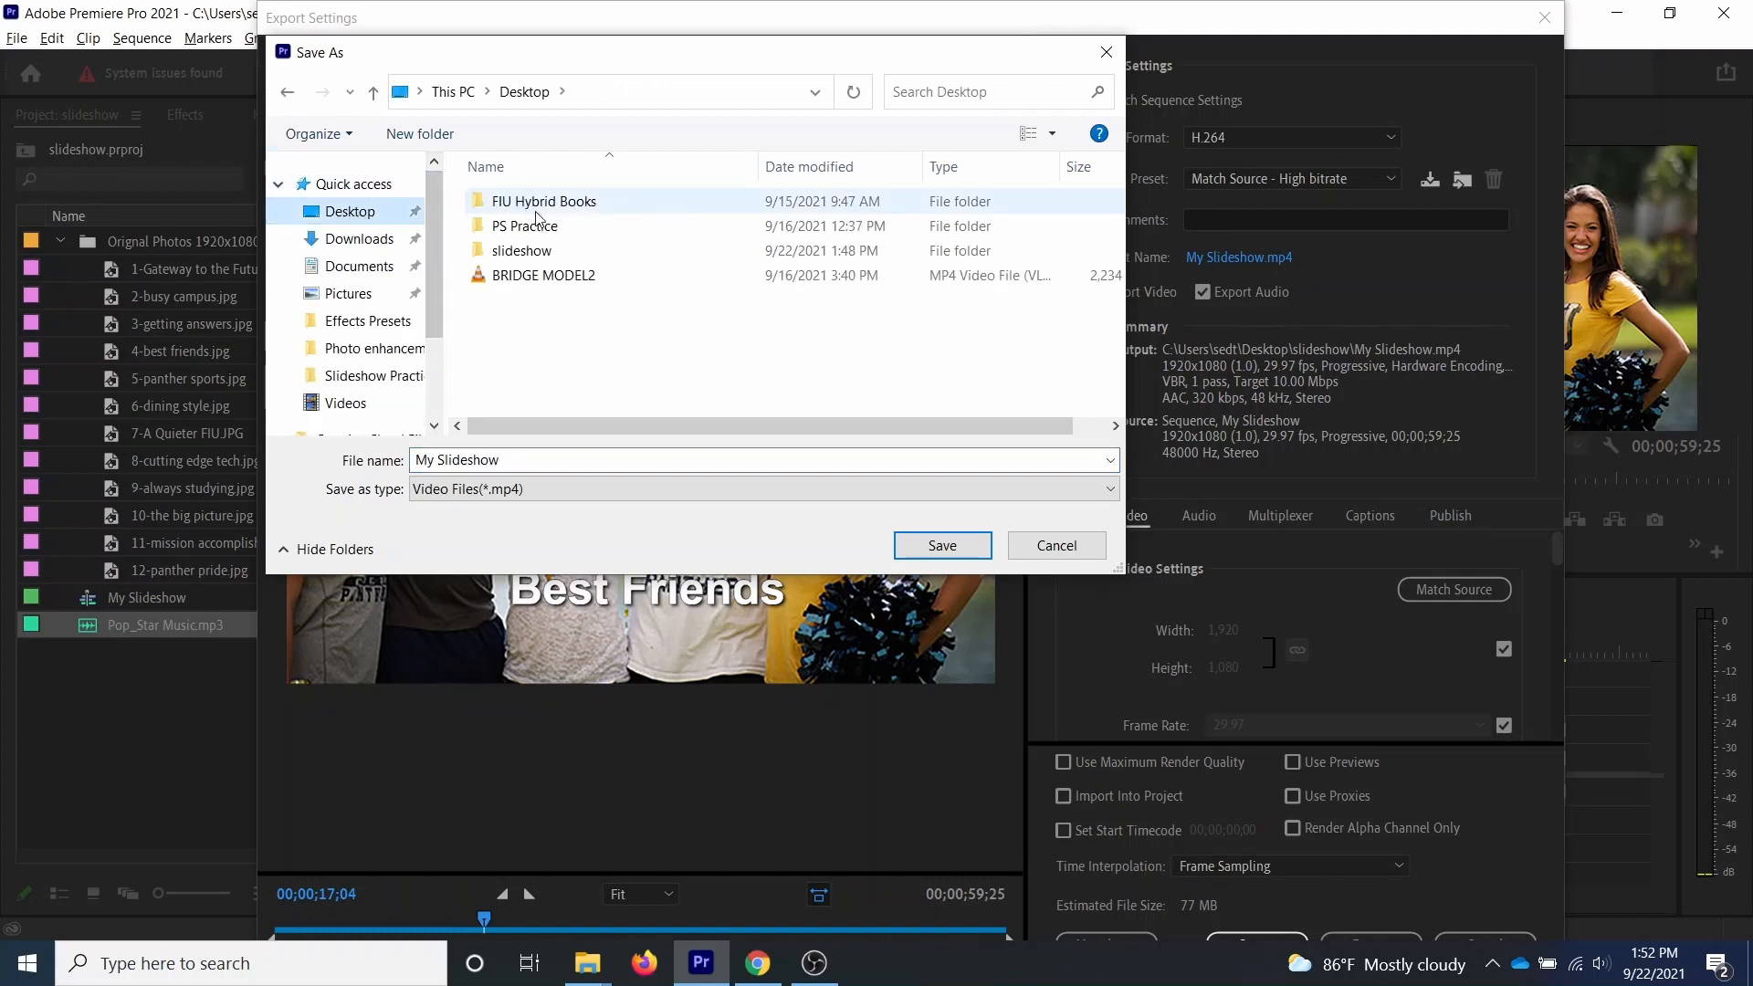
pyautogui.doubleClick(546, 250)
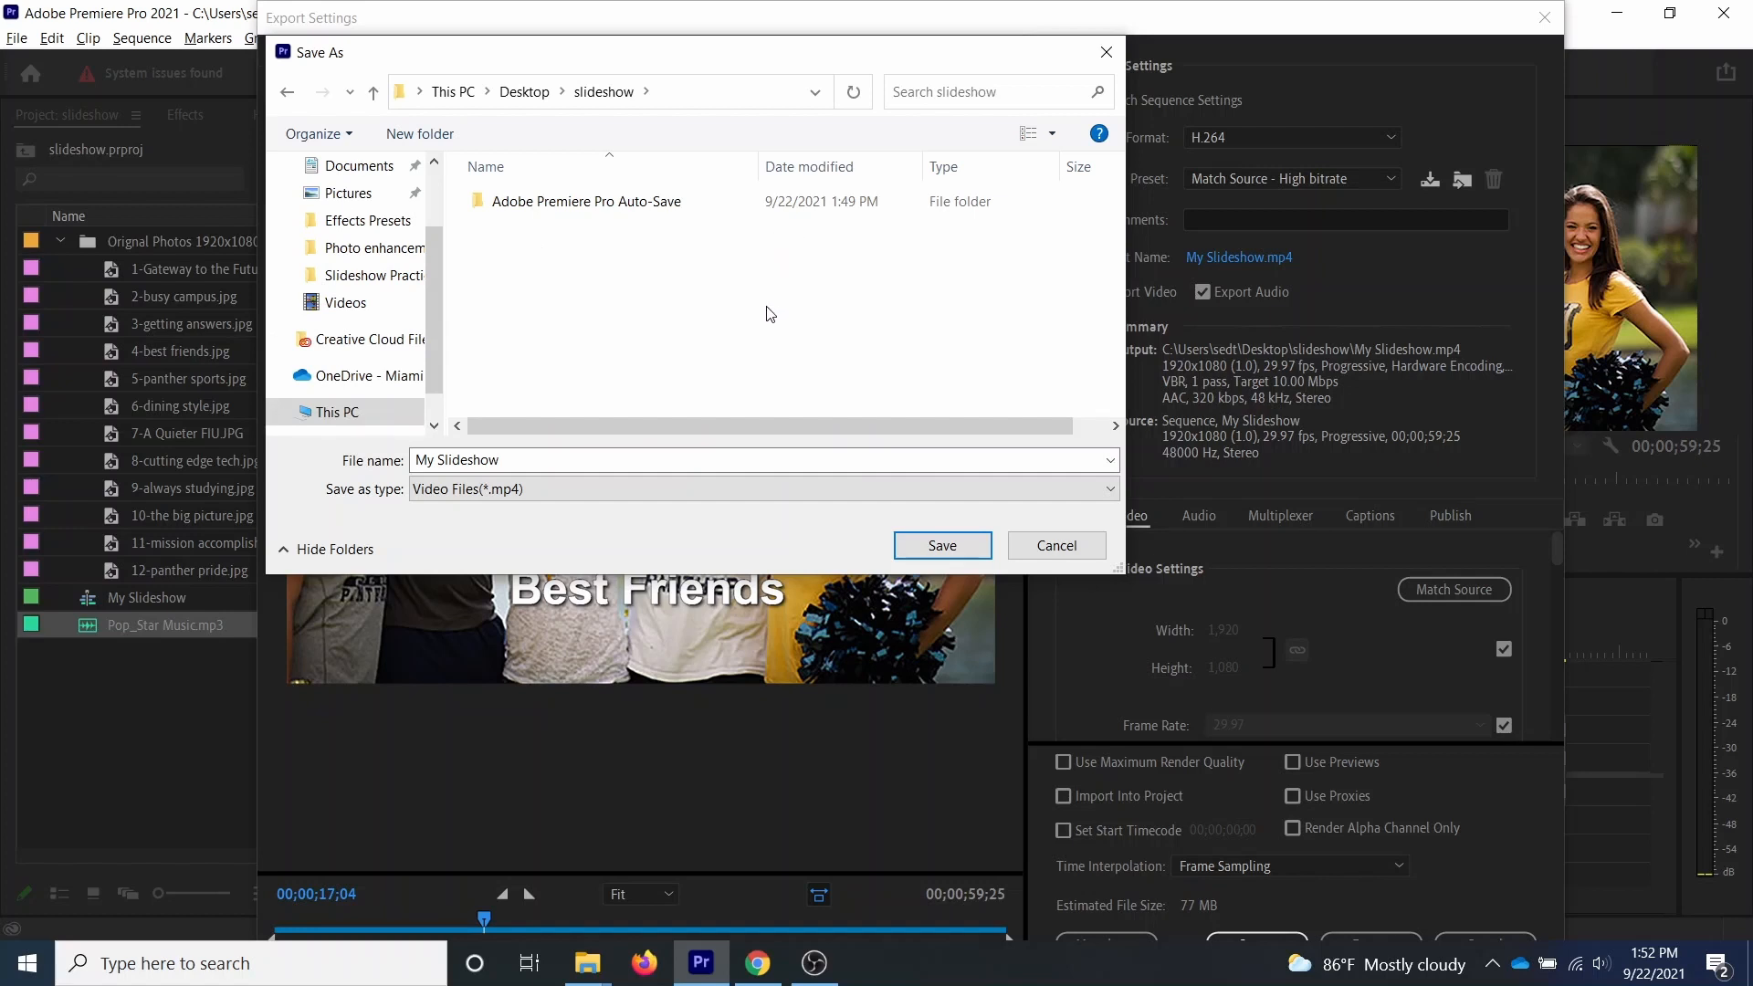
pyautogui.click(942, 545)
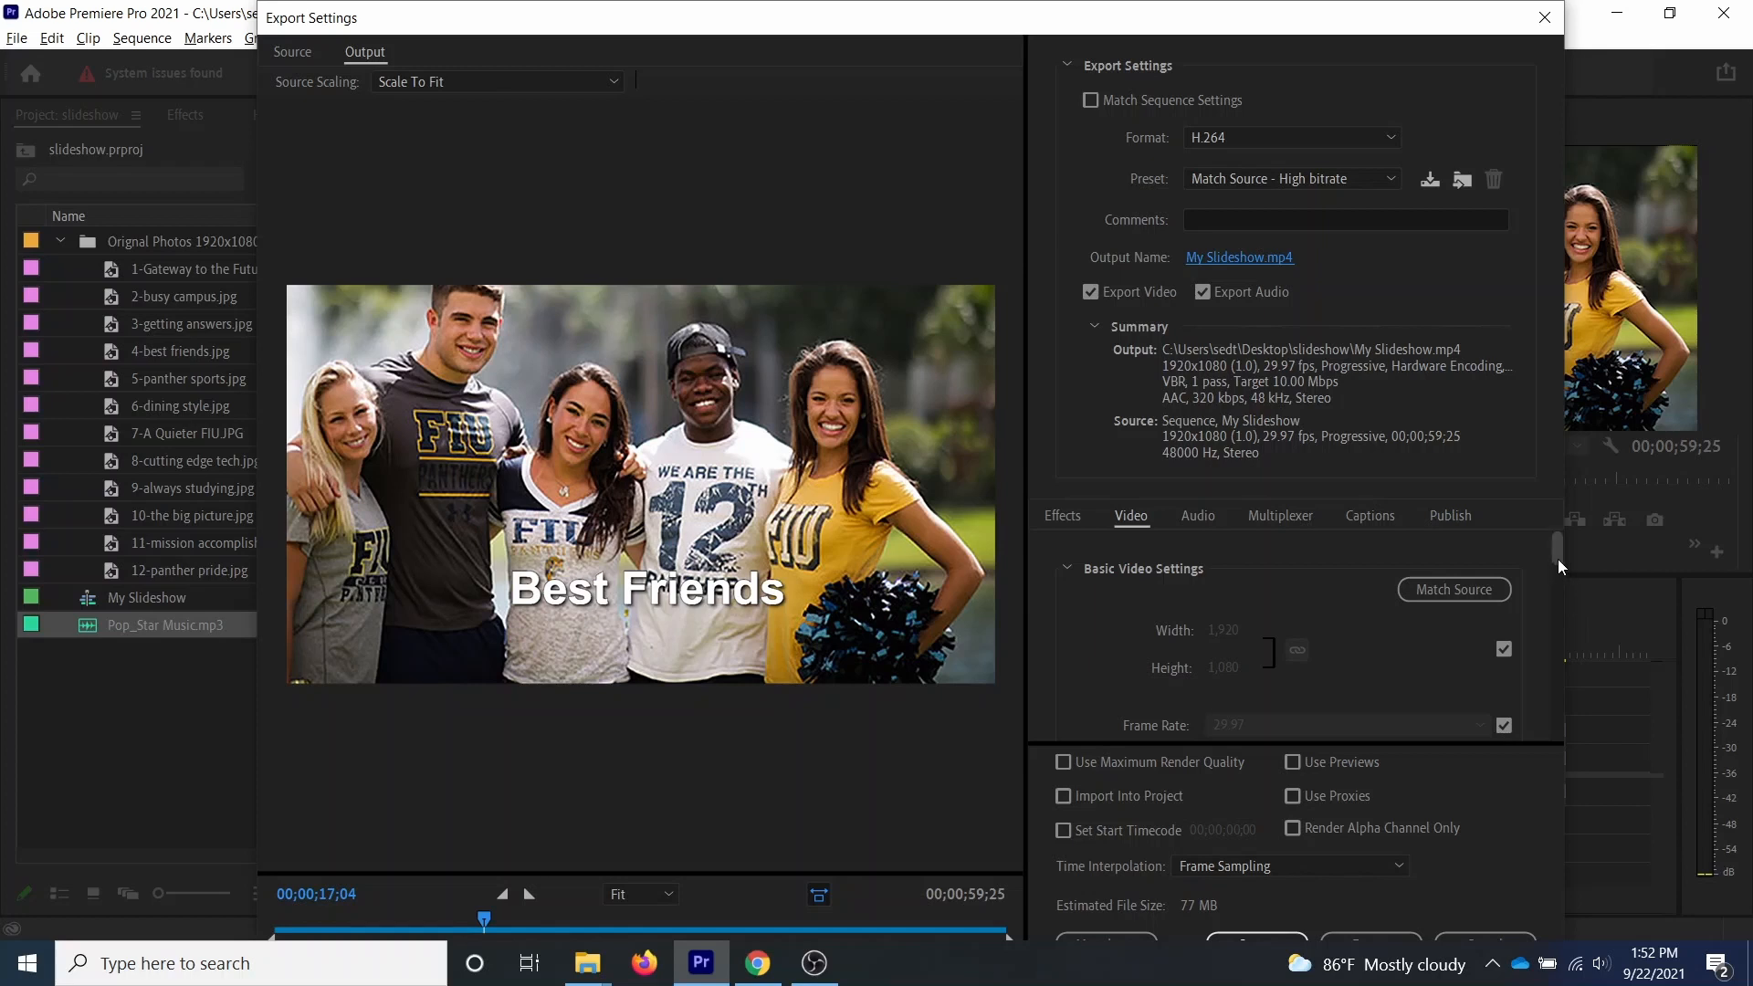
pyautogui.moveTo(1557, 559); pyautogui.dragTo(1557, 687)
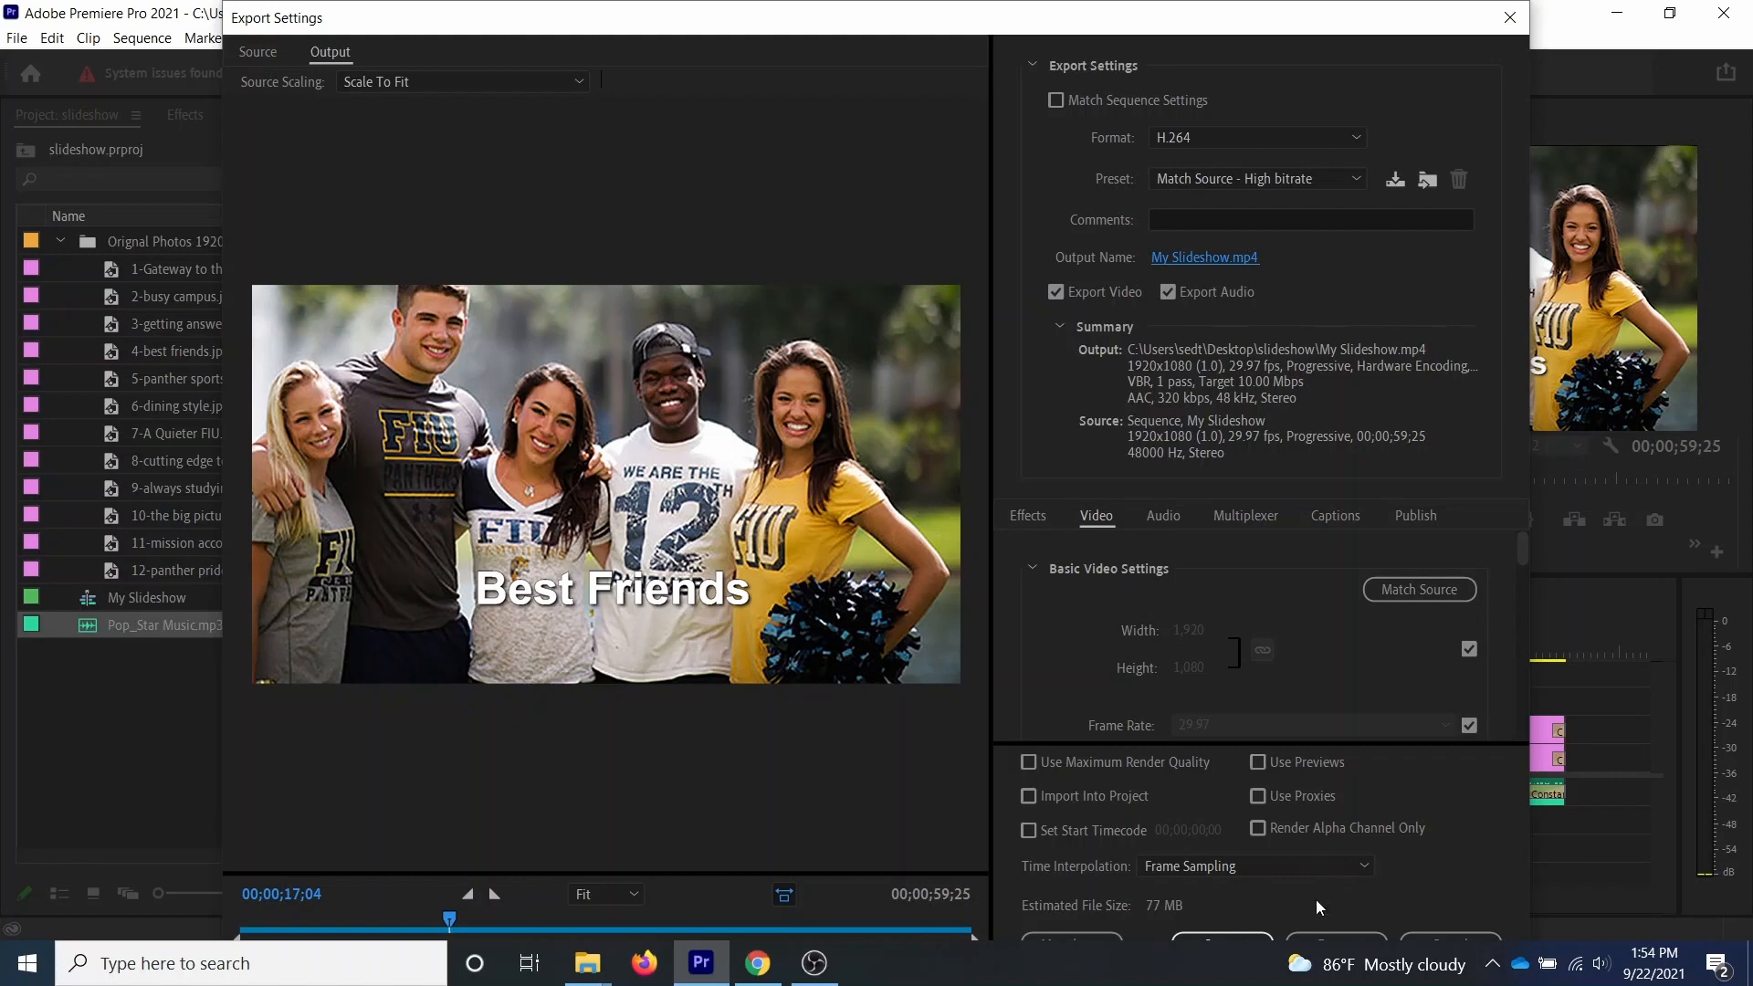
pyautogui.click(1318, 934)
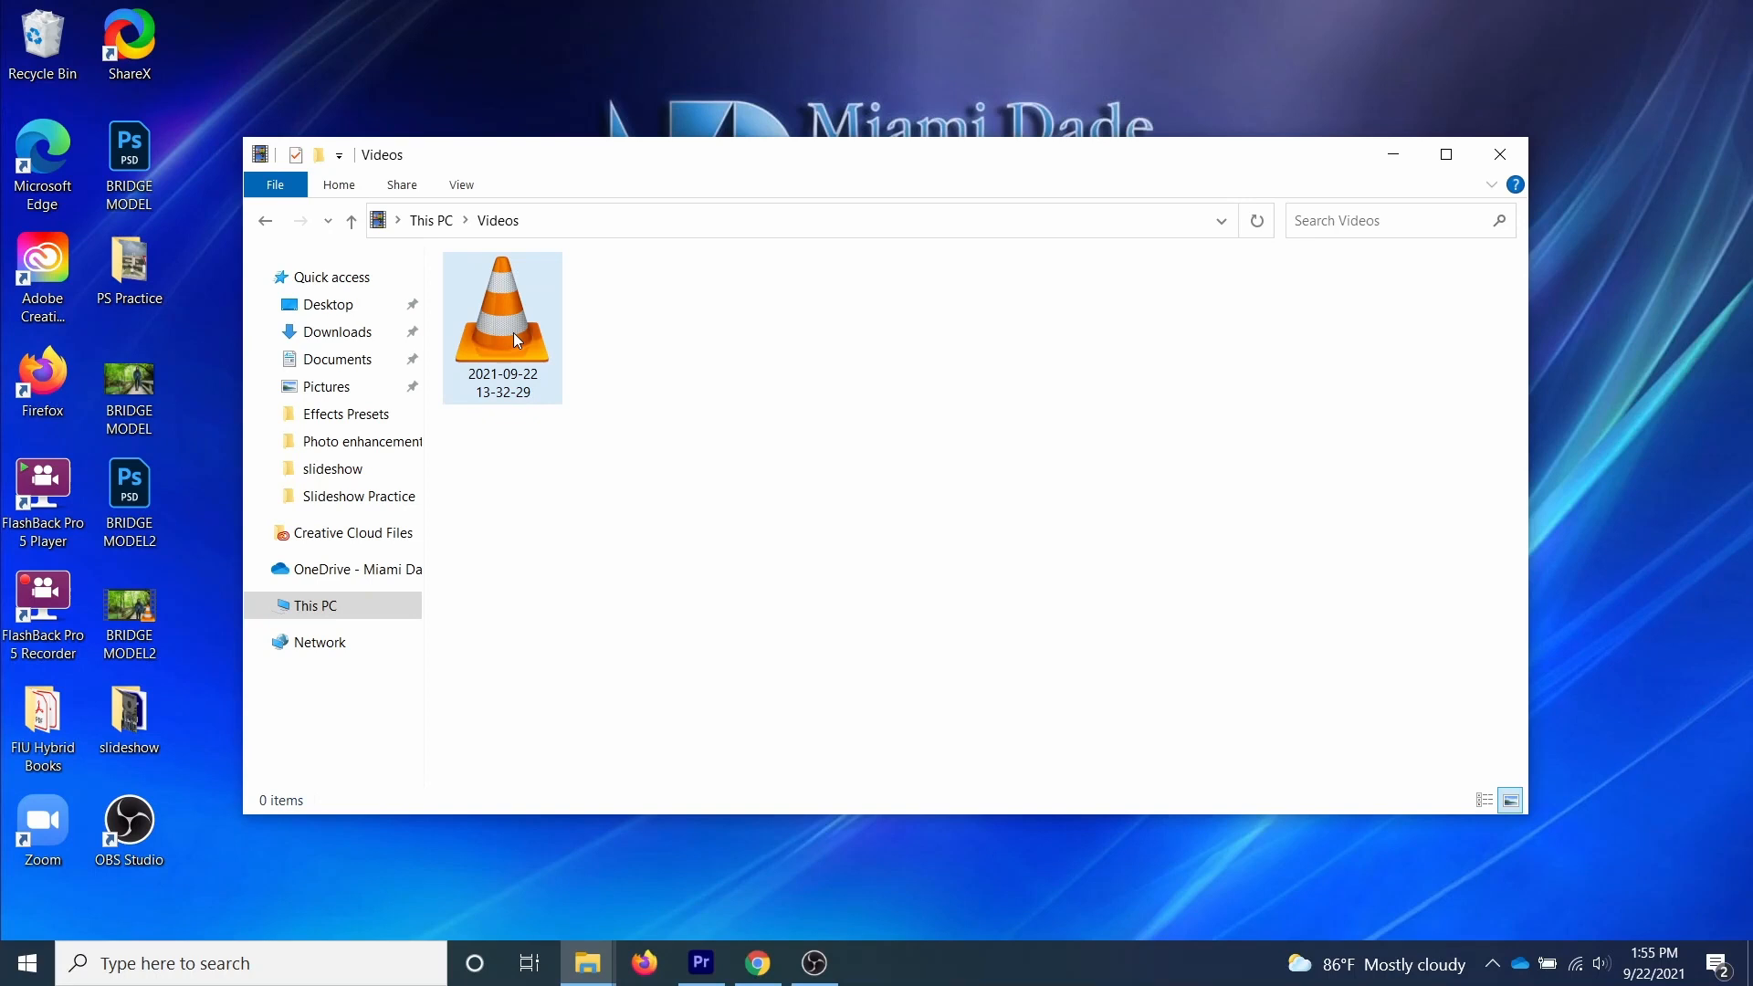
# In File Explorer, open the exported My Slideshow video from the Desktop's slideshow folder, watch its opening and close the player.
pyautogui.click(333, 306)
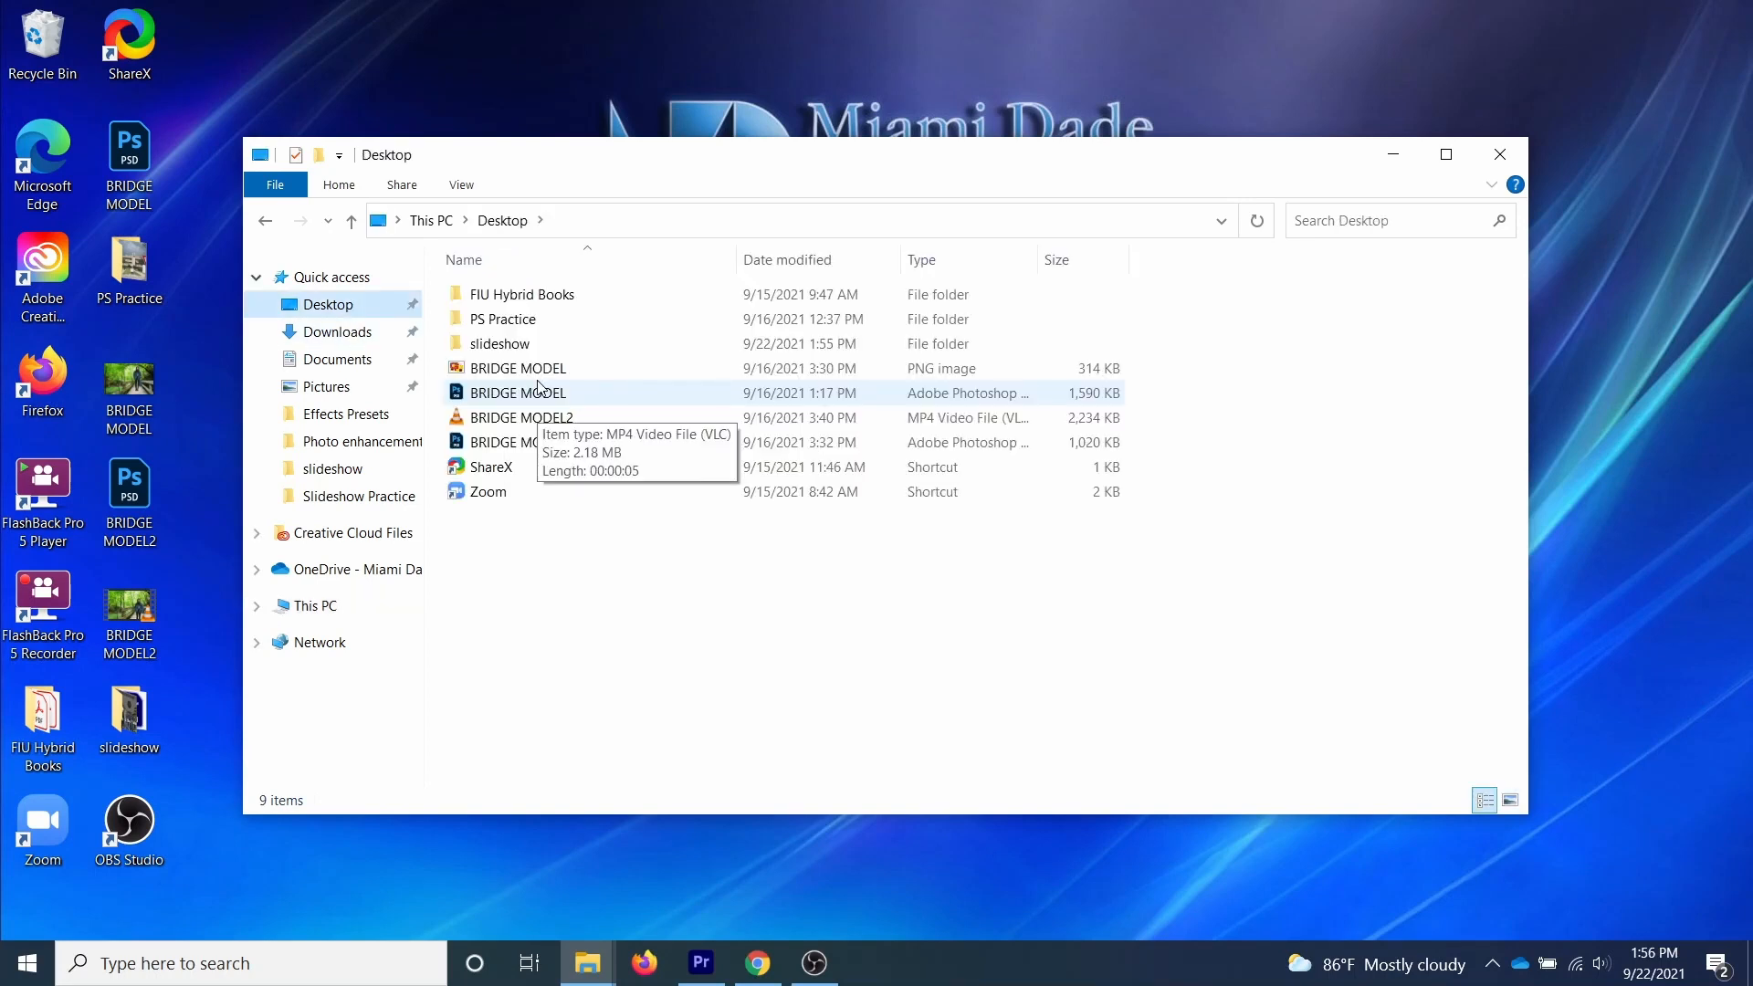
pyautogui.doubleClick(507, 343)
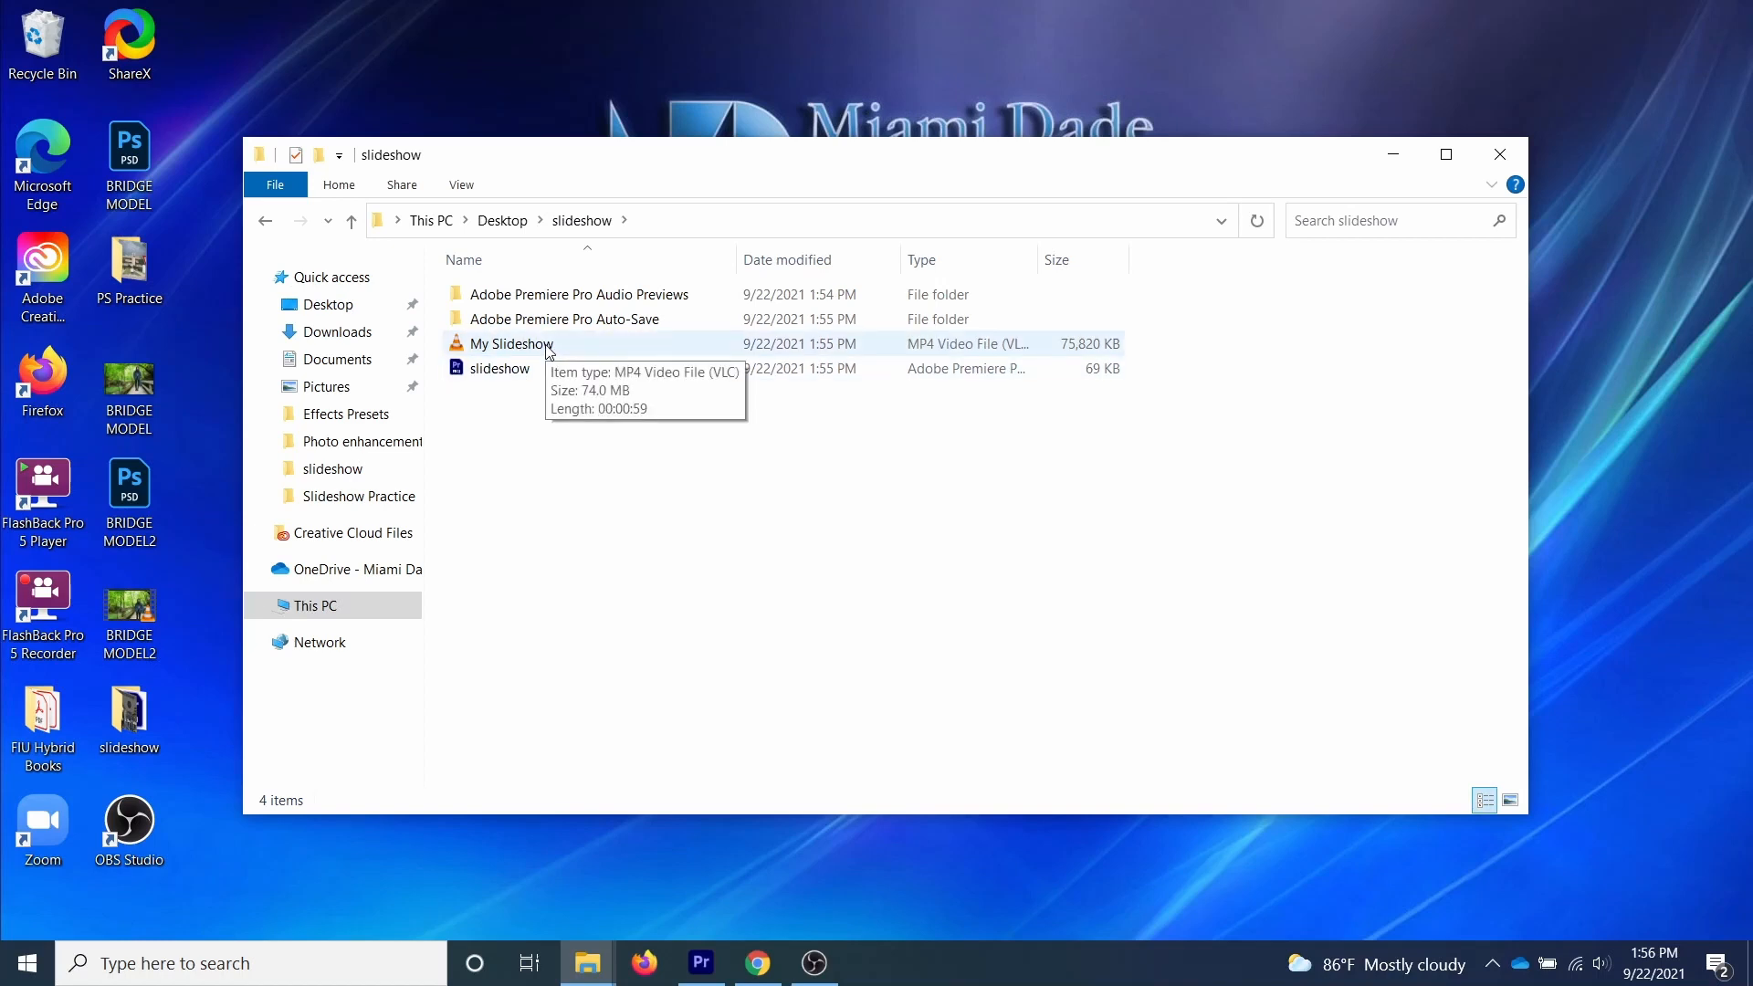
pyautogui.doubleClick(549, 351)
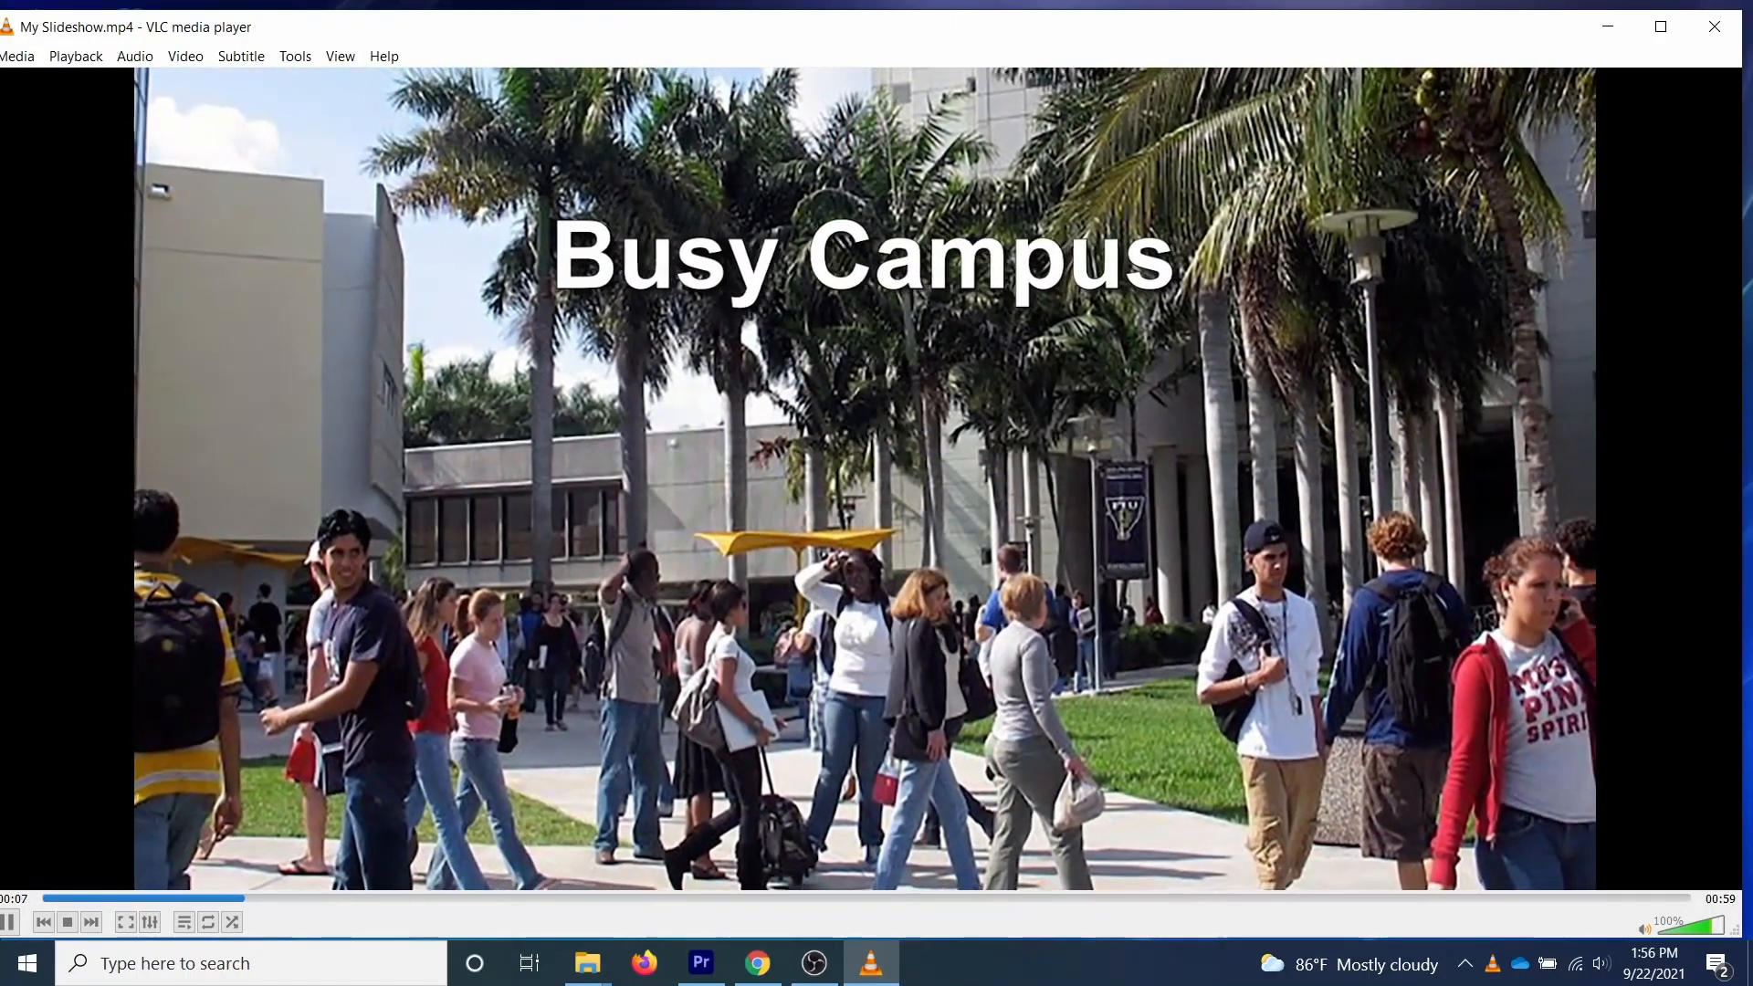
pyautogui.press('space')
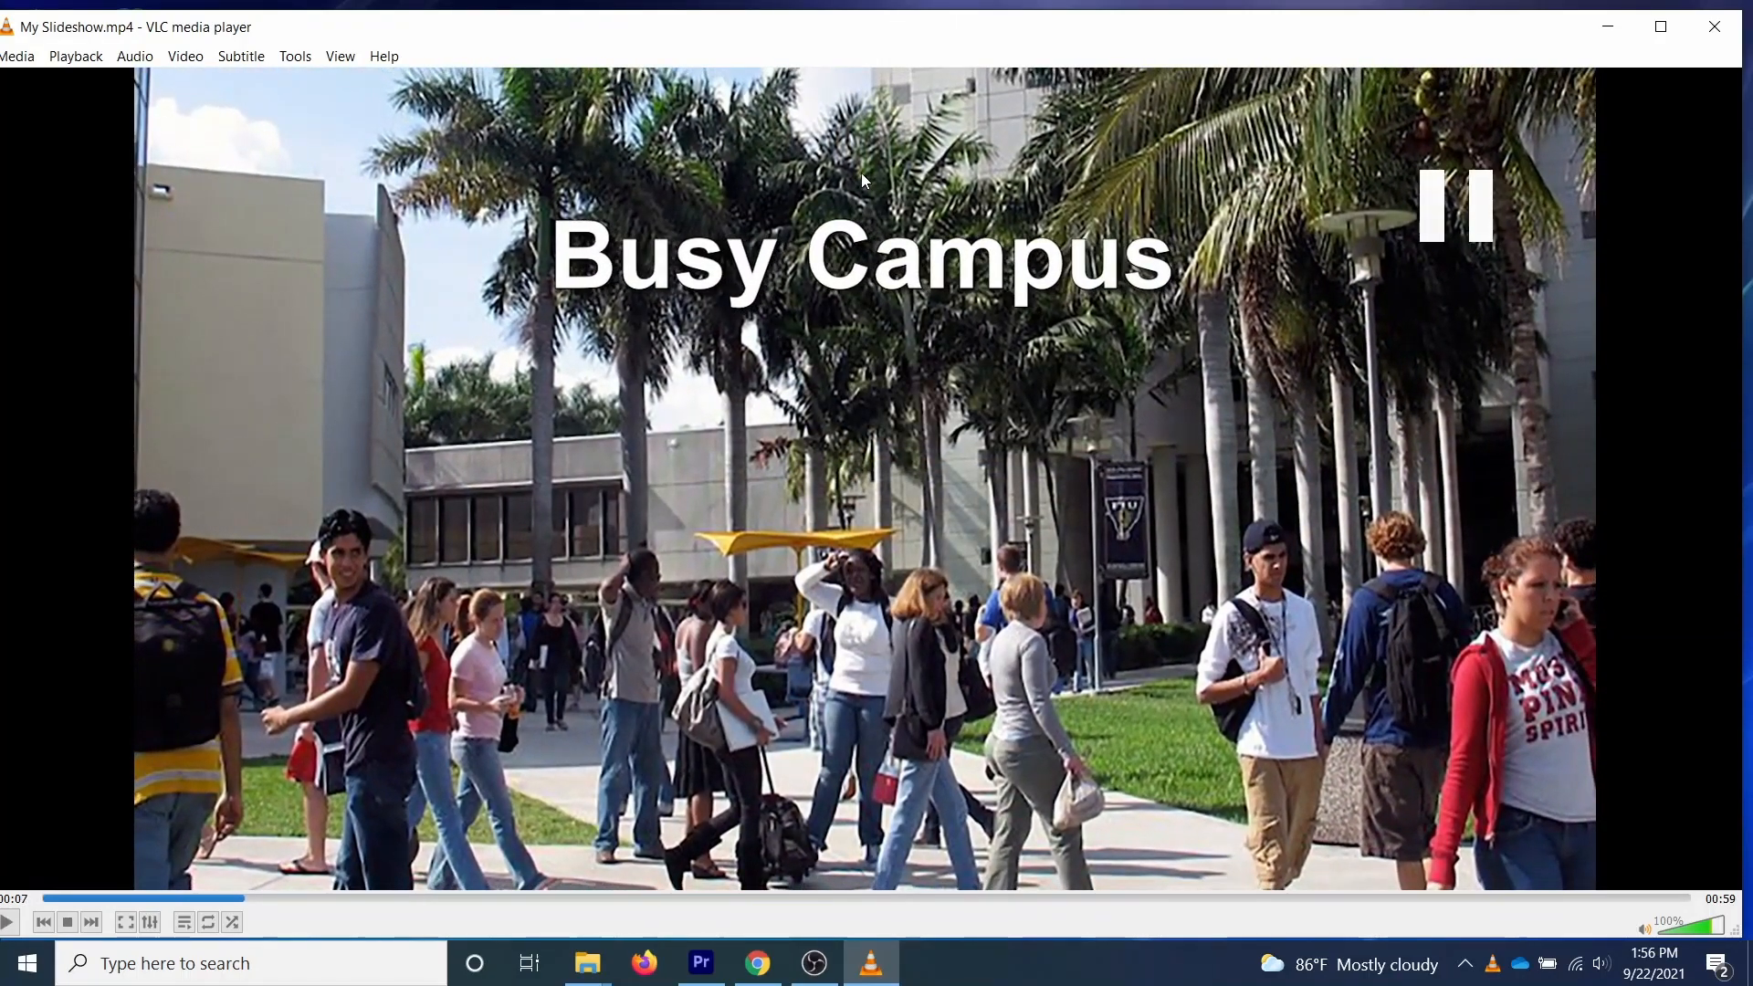
pyautogui.click(1716, 24)
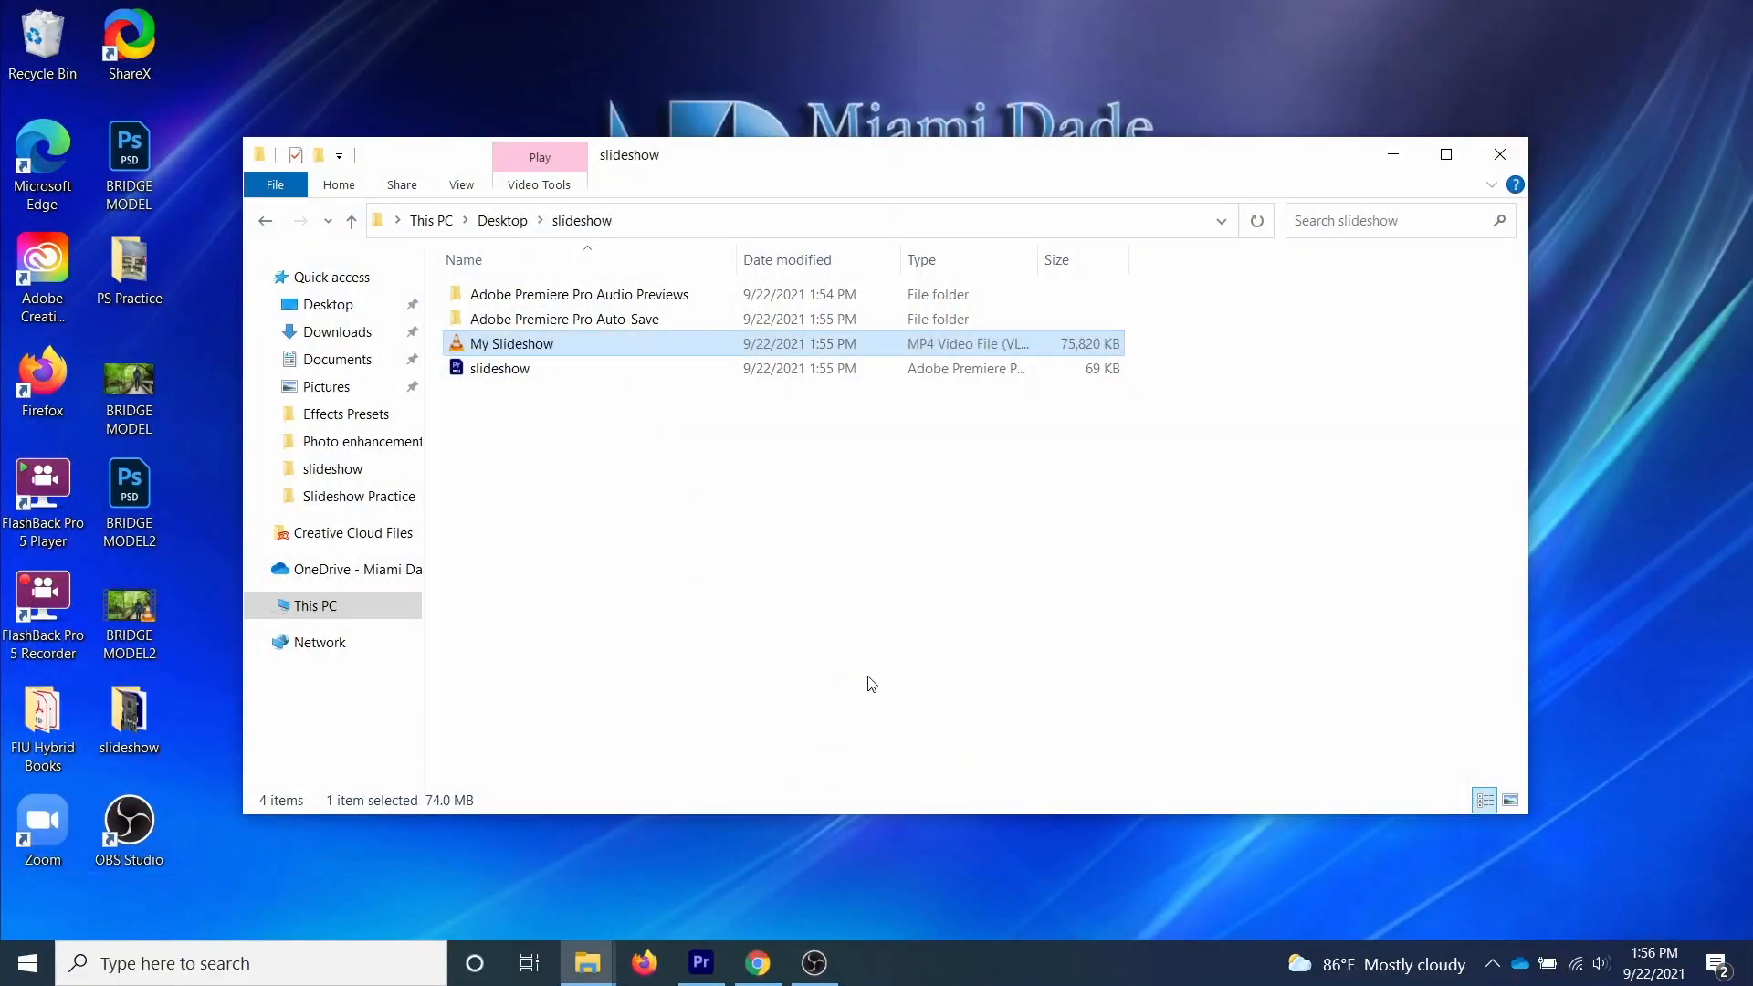